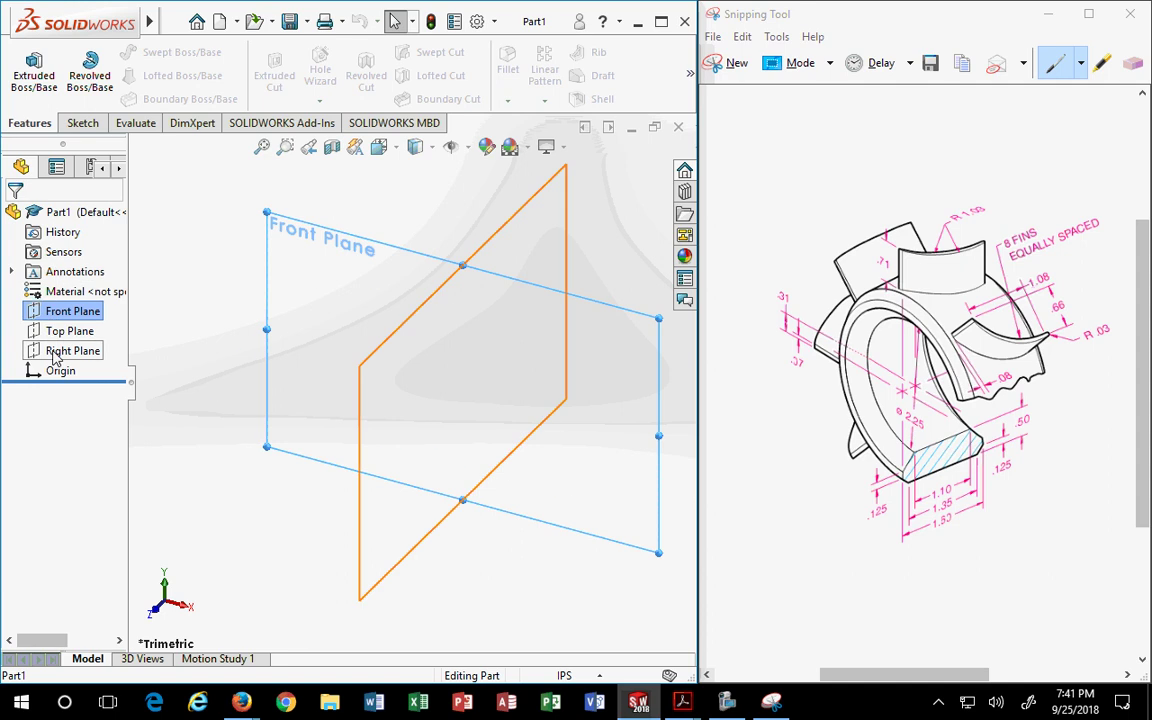
Show the Front, Top and Right planes together with the origin in the graphics area.
left_click(62, 352, "shift")
left_click(57, 372)
left_click(57, 372, "shift")
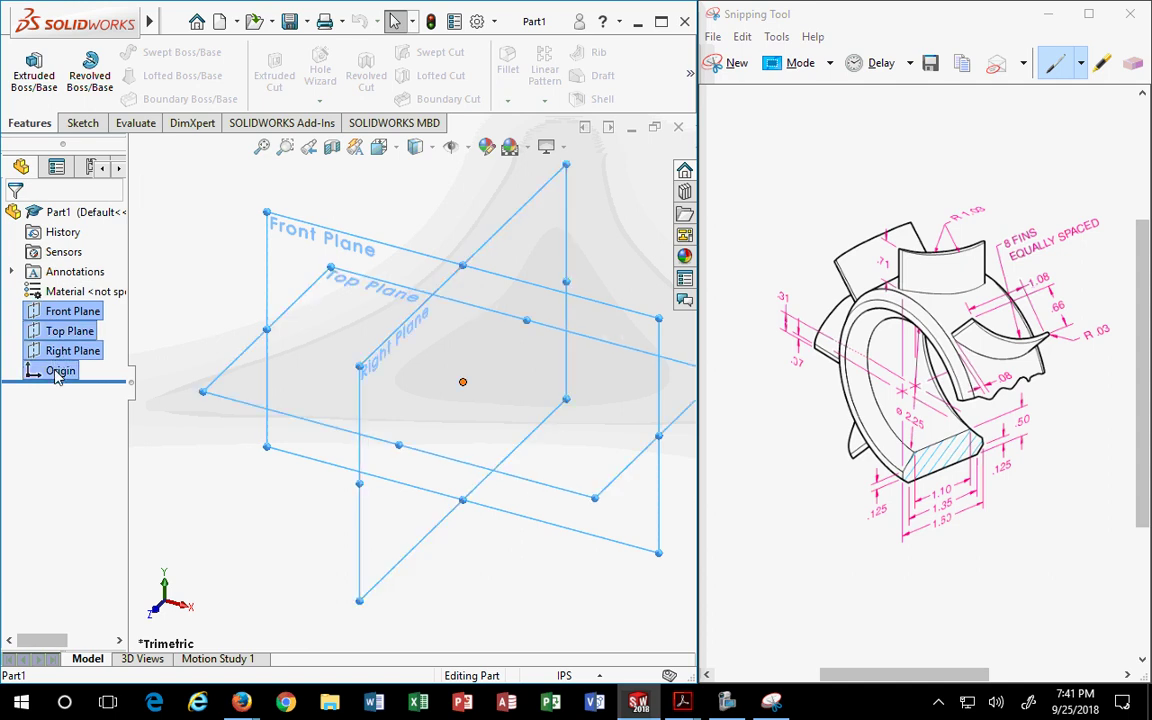
right_click(56, 370)
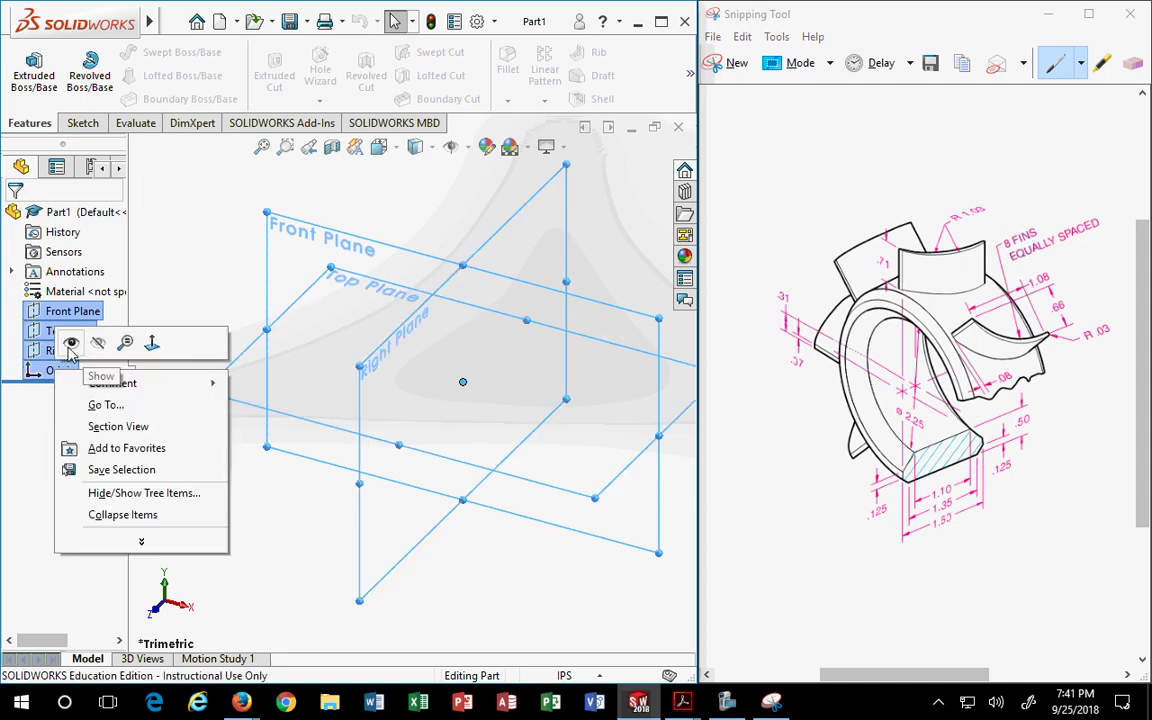
left_click(72, 344)
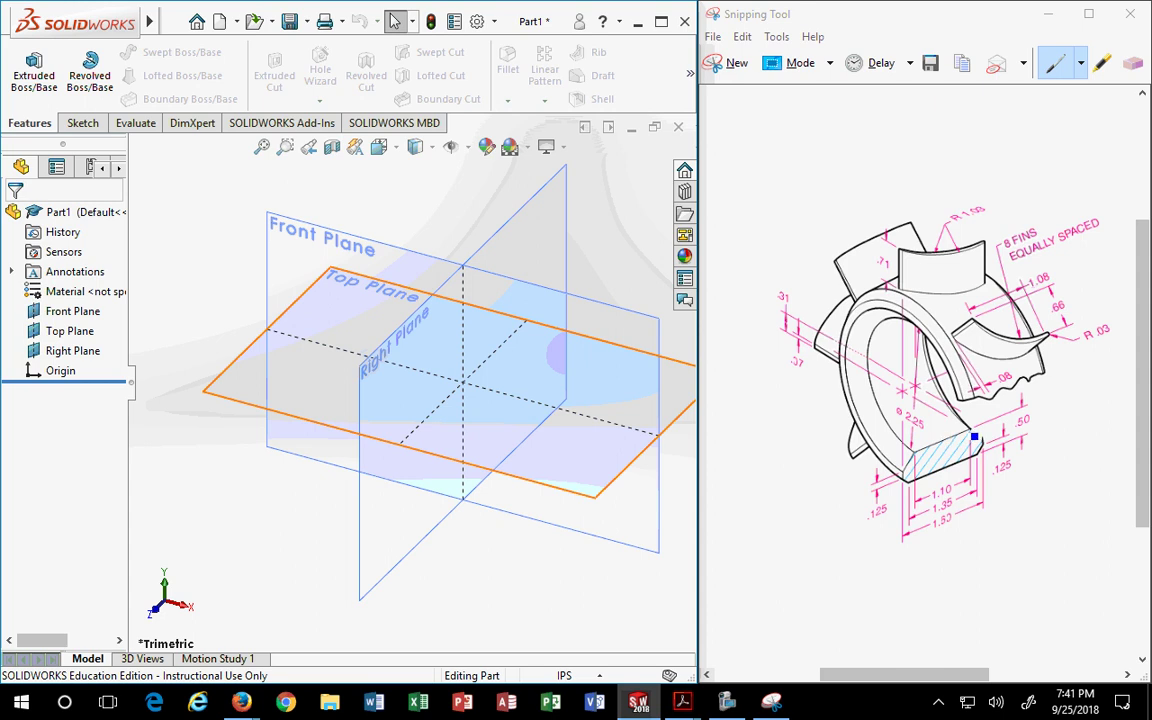
Switch to Snipping Tool and outline the hatched cross-section of the ring in blue pen.
left_click(974, 436)
mouse_move(970, 433)
left_mouse_down()
mouse_move(917, 456)
mouse_move(906, 477)
mouse_move(919, 487)
mouse_move(981, 462)
left_mouse_up()
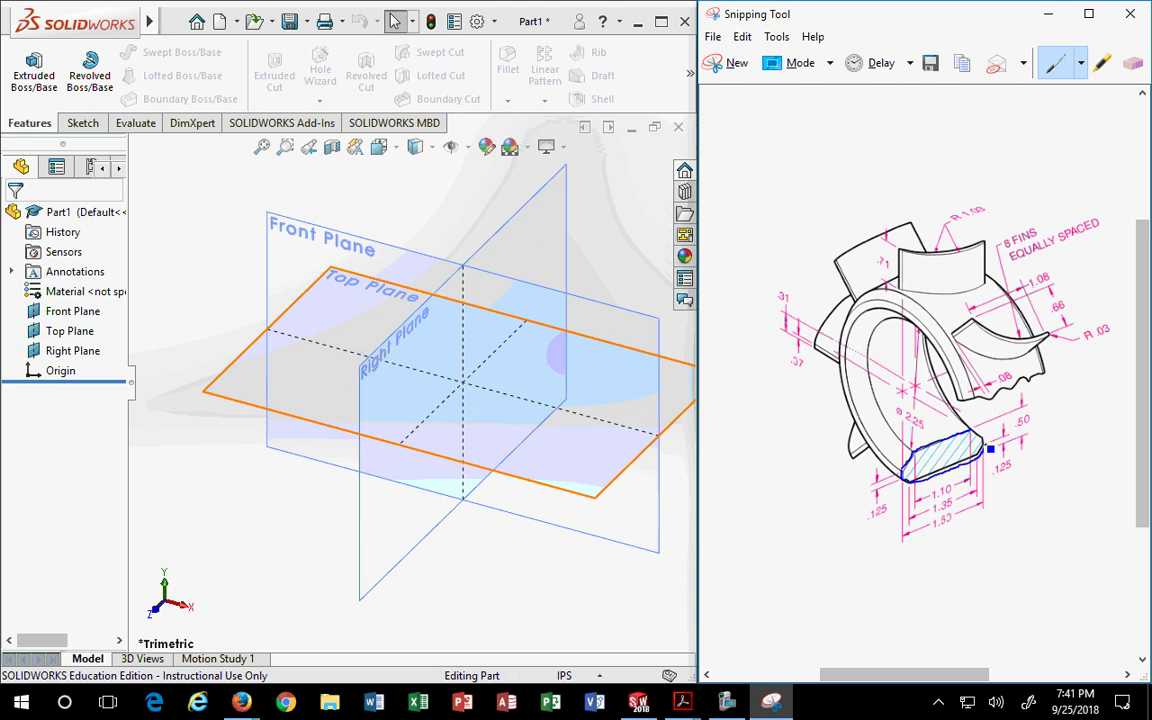
left_click_drag(989, 441, 976, 437)
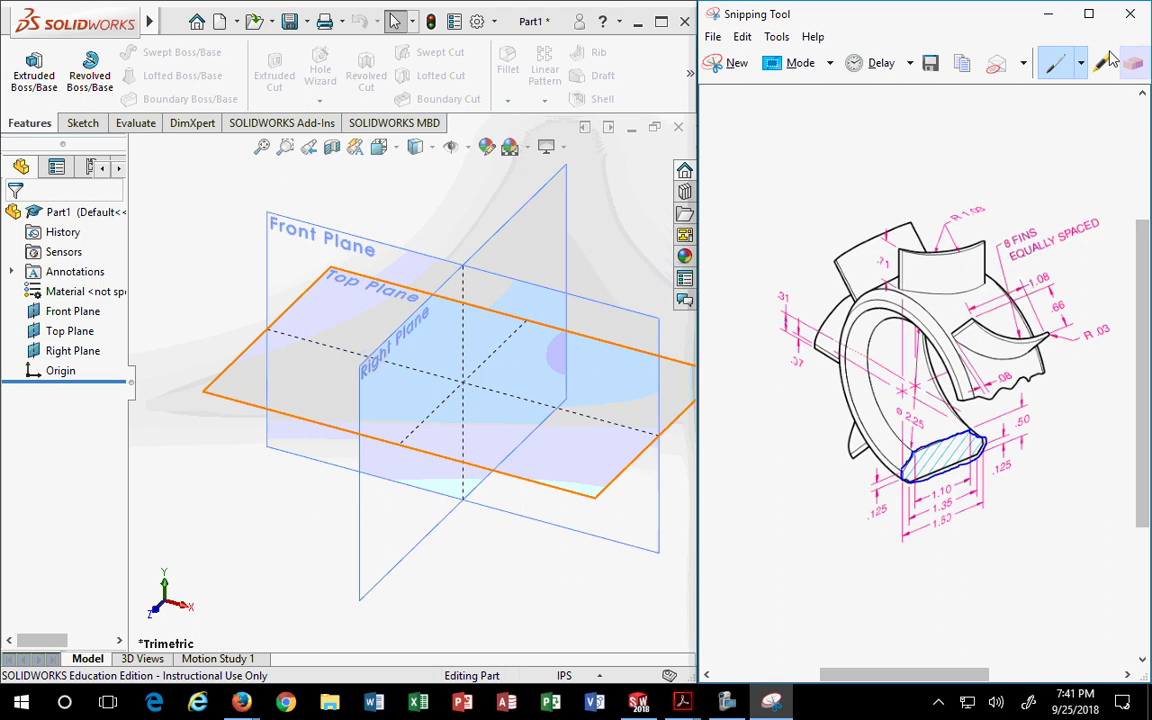
Mark the ring's central axis with a red pen line and highlight the hatched cross-section in yellow.
left_click(1081, 65)
left_click(1058, 93)
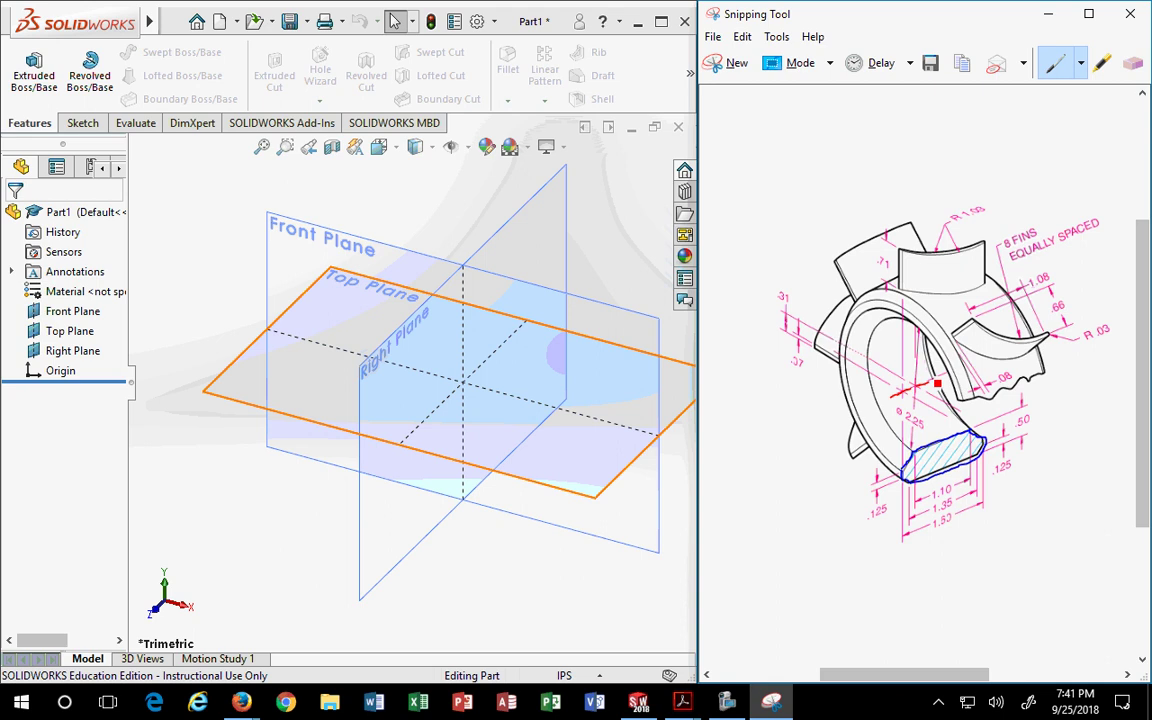
left_click_drag(937, 383, 968, 362)
left_click(1101, 63)
mouse_move(955, 430)
left_mouse_down()
mouse_move(956, 452)
mouse_move(912, 474)
mouse_move(985, 450)
left_mouse_up()
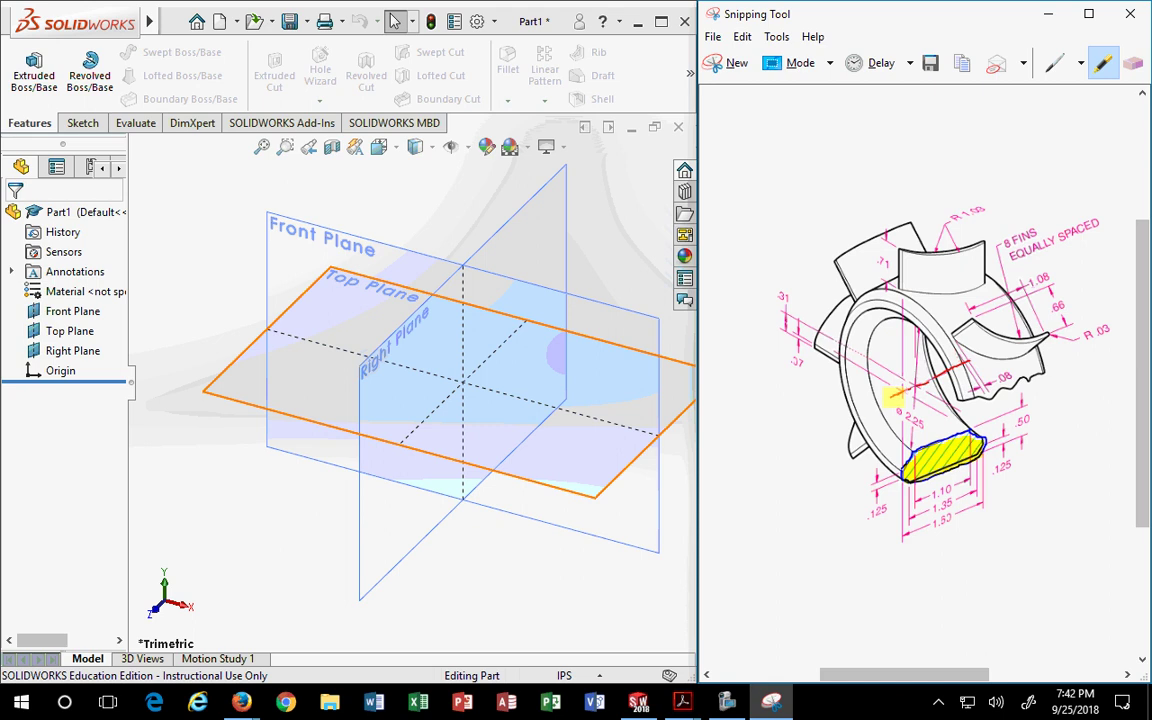
Draw a small red box above the reference drawing and label its faces F, R and T.
left_click(590, 330)
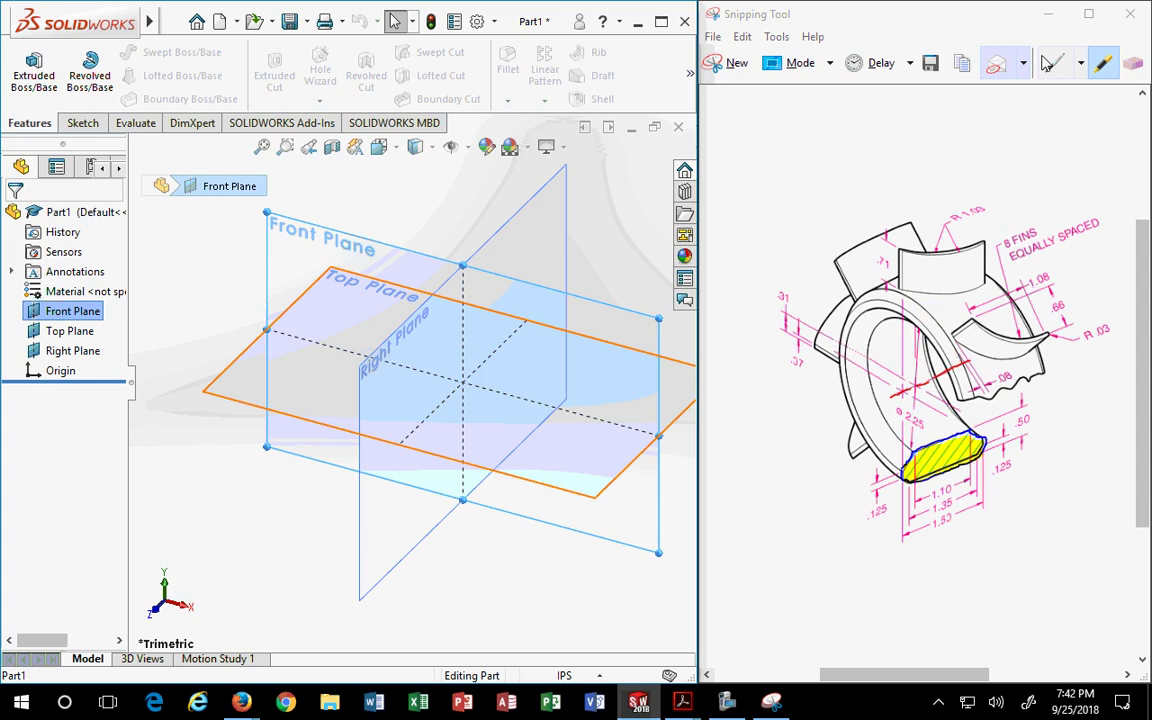
left_click(986, 84)
mouse_move(827, 112)
left_mouse_down()
mouse_move(802, 134)
mouse_move(843, 143)
mouse_move(824, 114)
mouse_move(857, 130)
left_mouse_up()
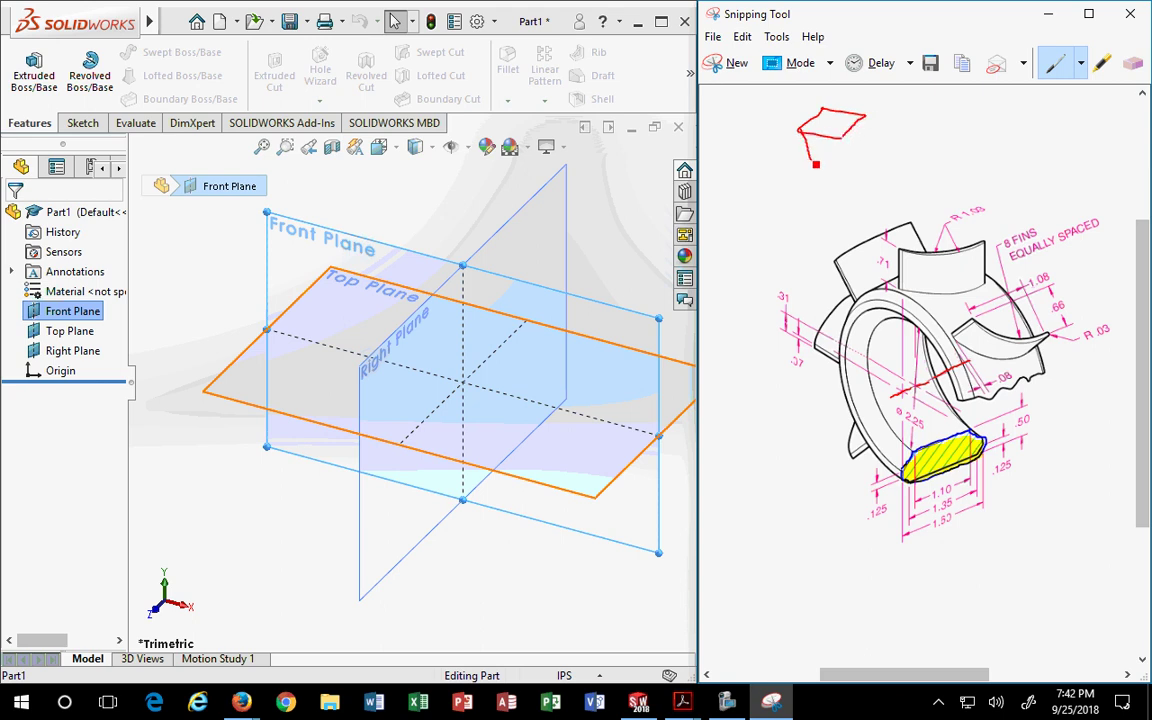
left_click_drag(840, 164, 848, 150)
left_click_drag(868, 140, 852, 157)
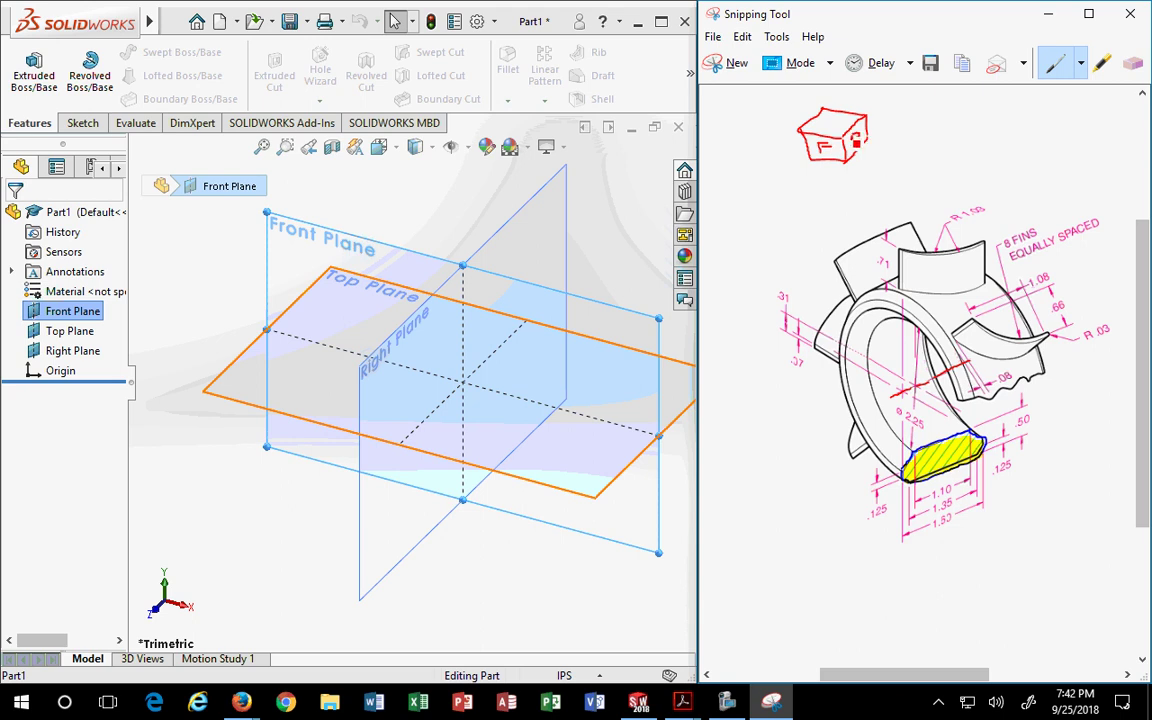
mouse_move(857, 141)
left_mouse_down()
mouse_move(867, 144)
mouse_move(833, 132)
mouse_move(842, 117)
left_mouse_up()
Switch to SOLIDWORKS and turn off the View Selector cube in the view orientation options.
left_click(227, 287)
left_click(378, 146)
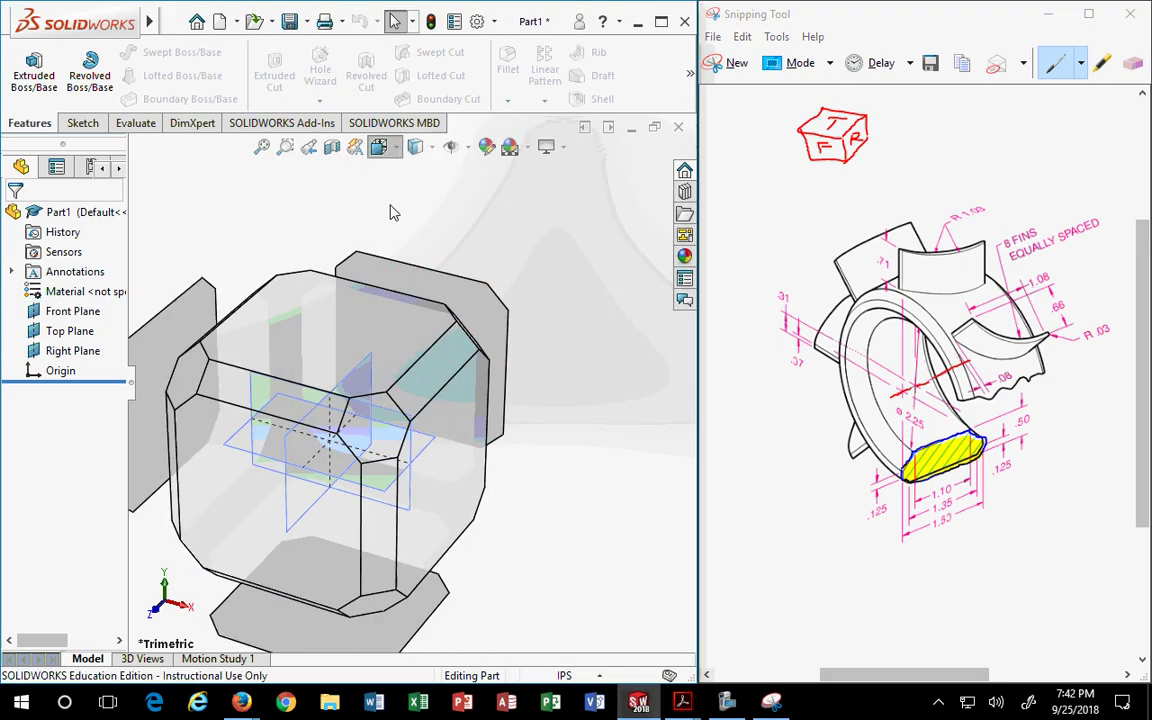
left_click(396, 147)
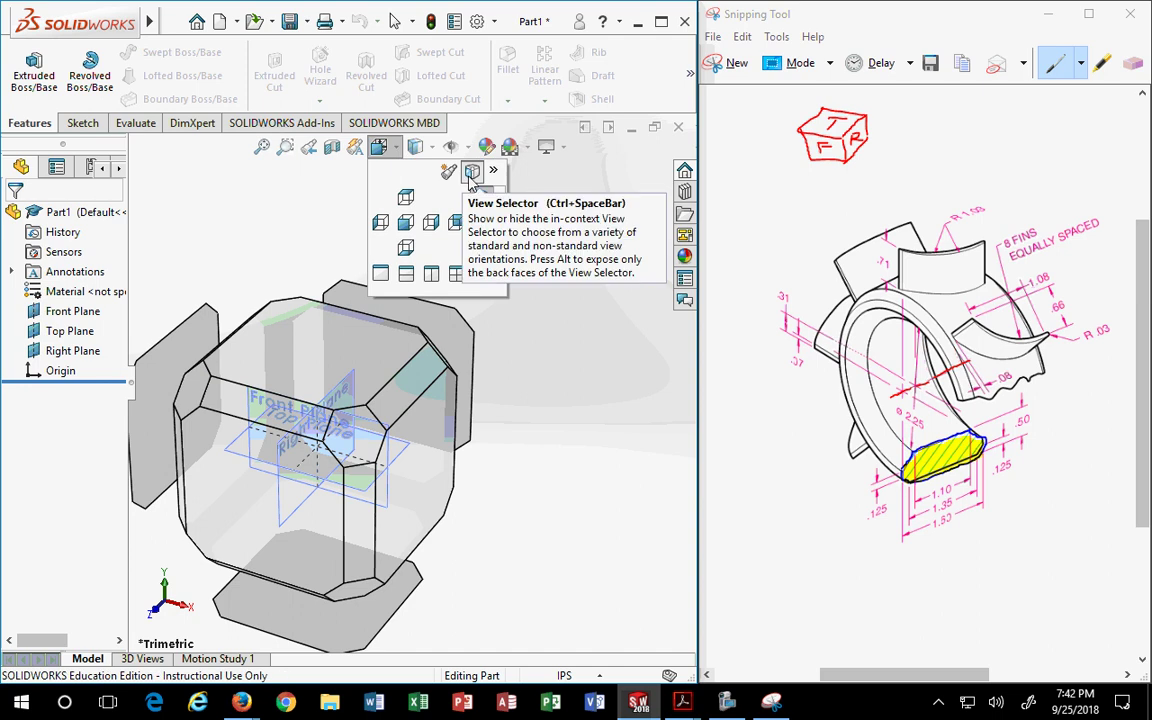
left_click(472, 176)
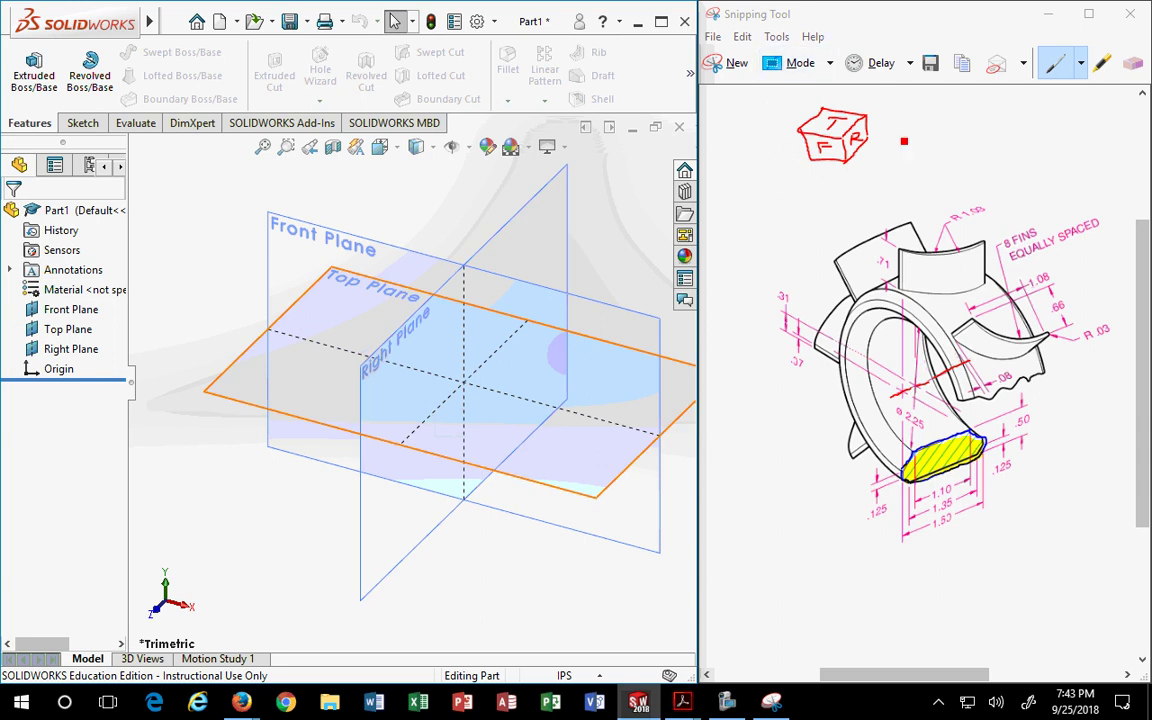
Set the model's view orientation to Isometric.
left_click(401, 148)
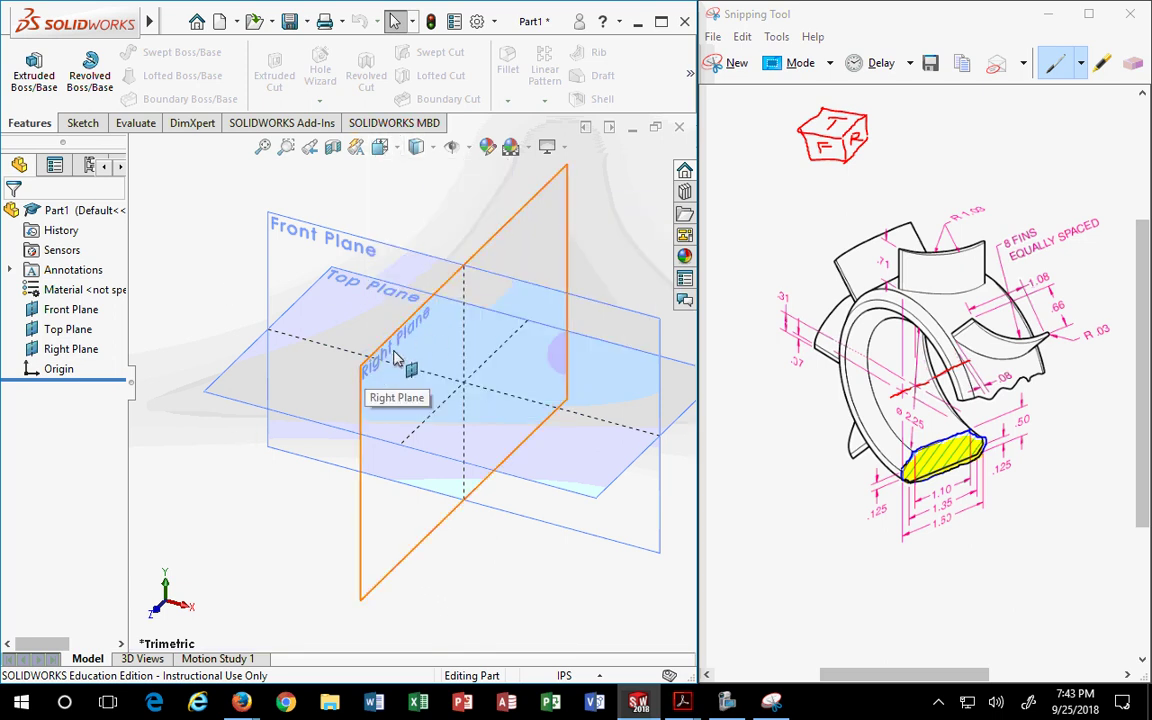
left_click(400, 150)
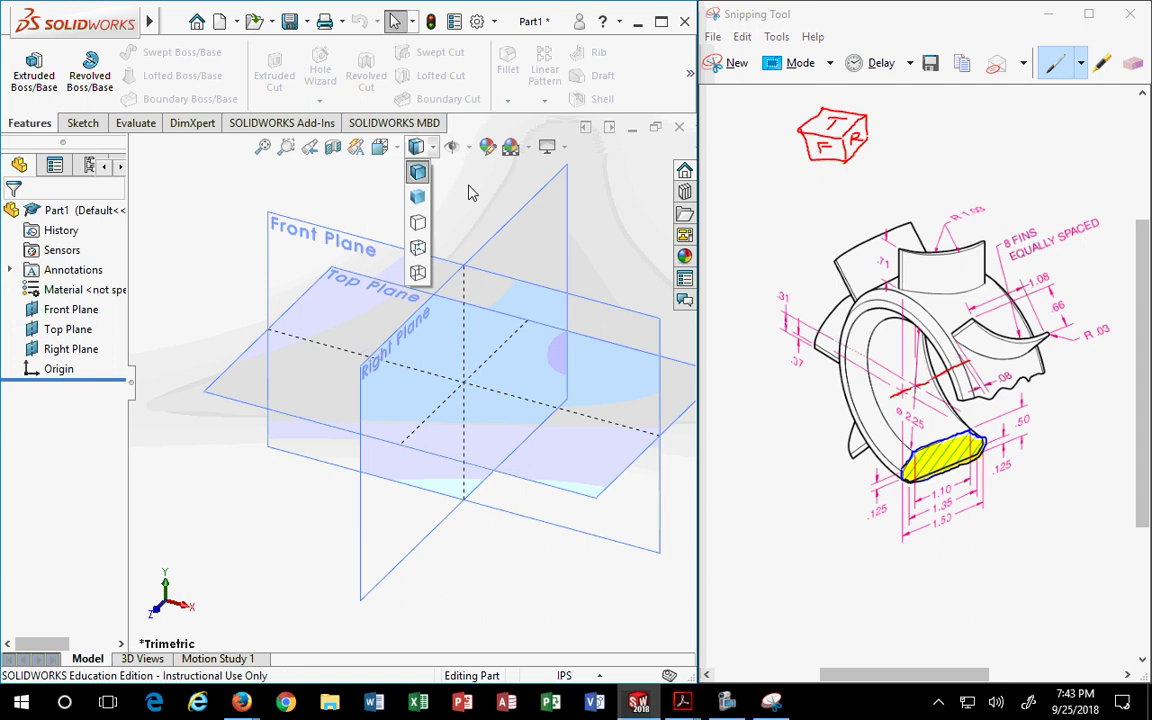
left_click(391, 152)
left_click(499, 197)
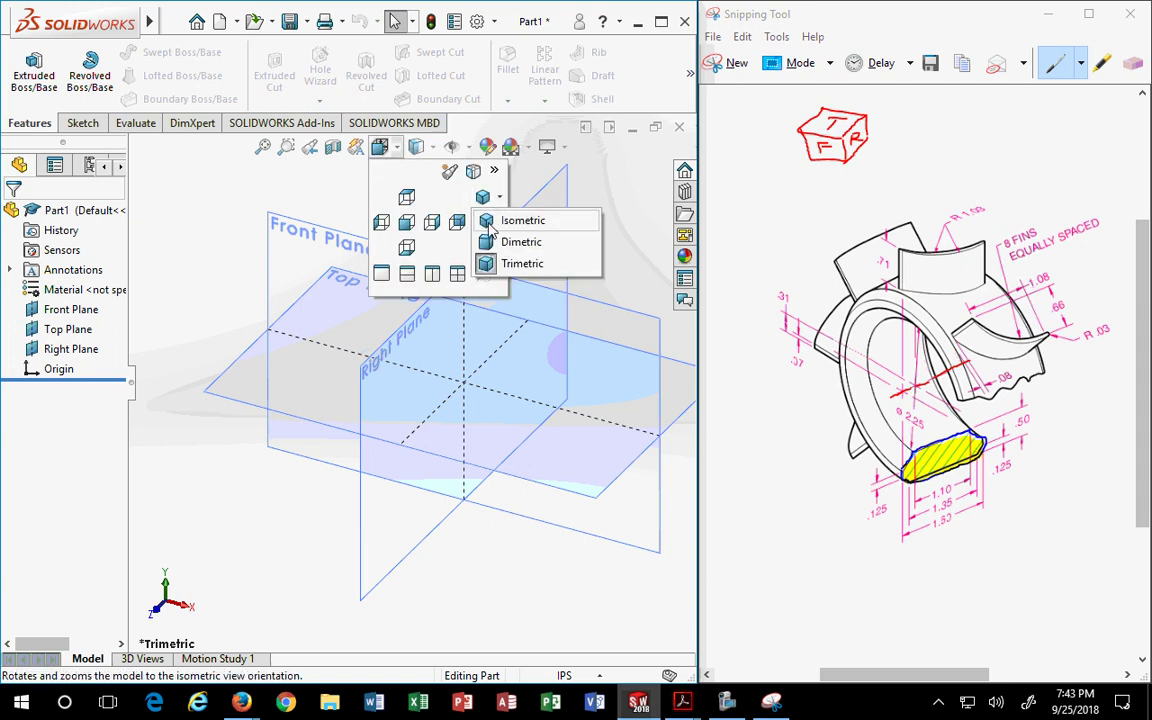
left_click(488, 226)
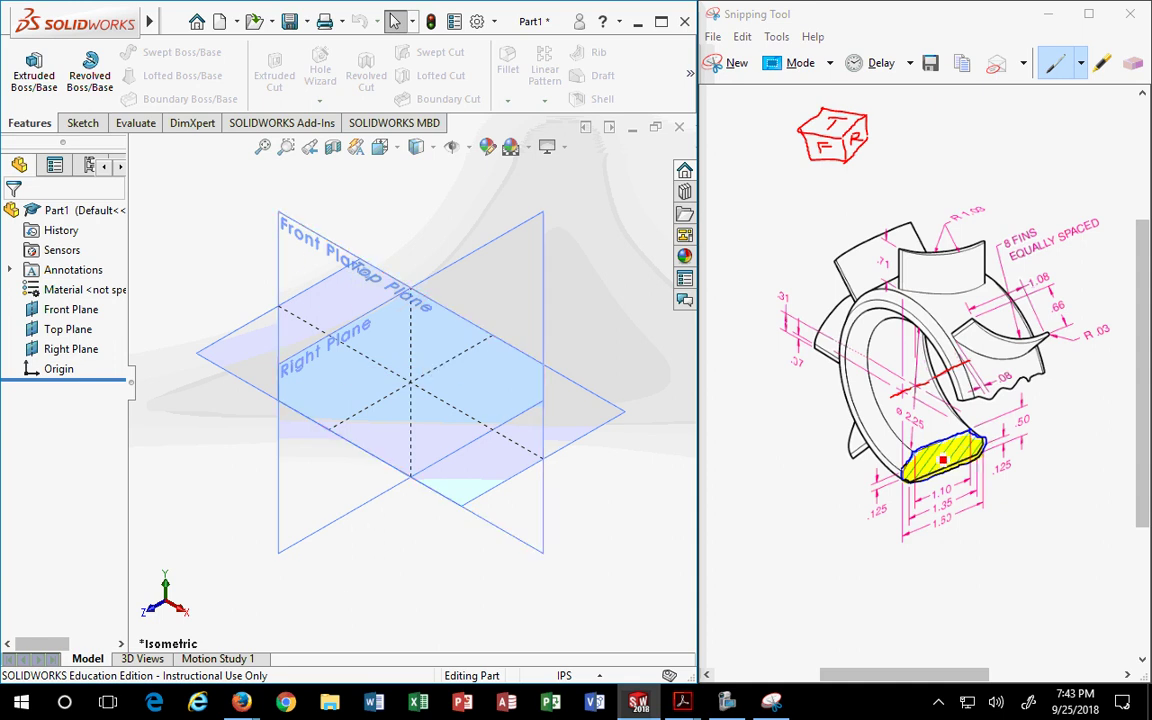
Start a sketch on the Right Plane and draw a horizontal centerline from the origin along the positive Z direction.
left_click(484, 261)
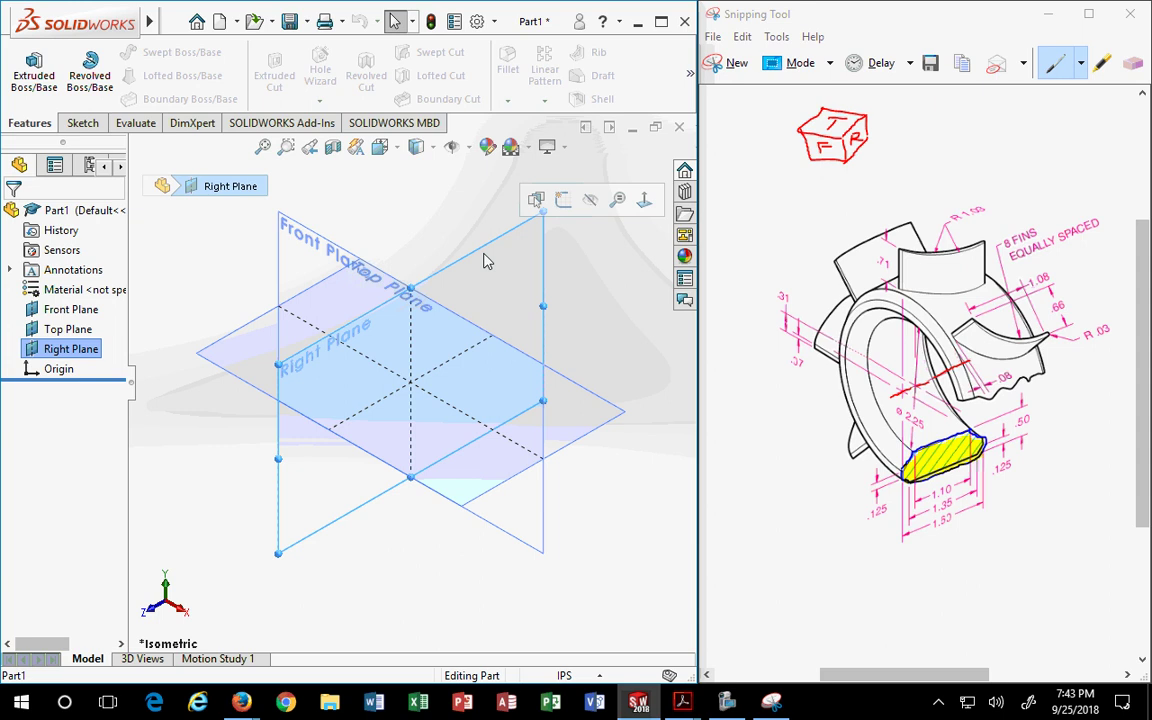
left_click(563, 200)
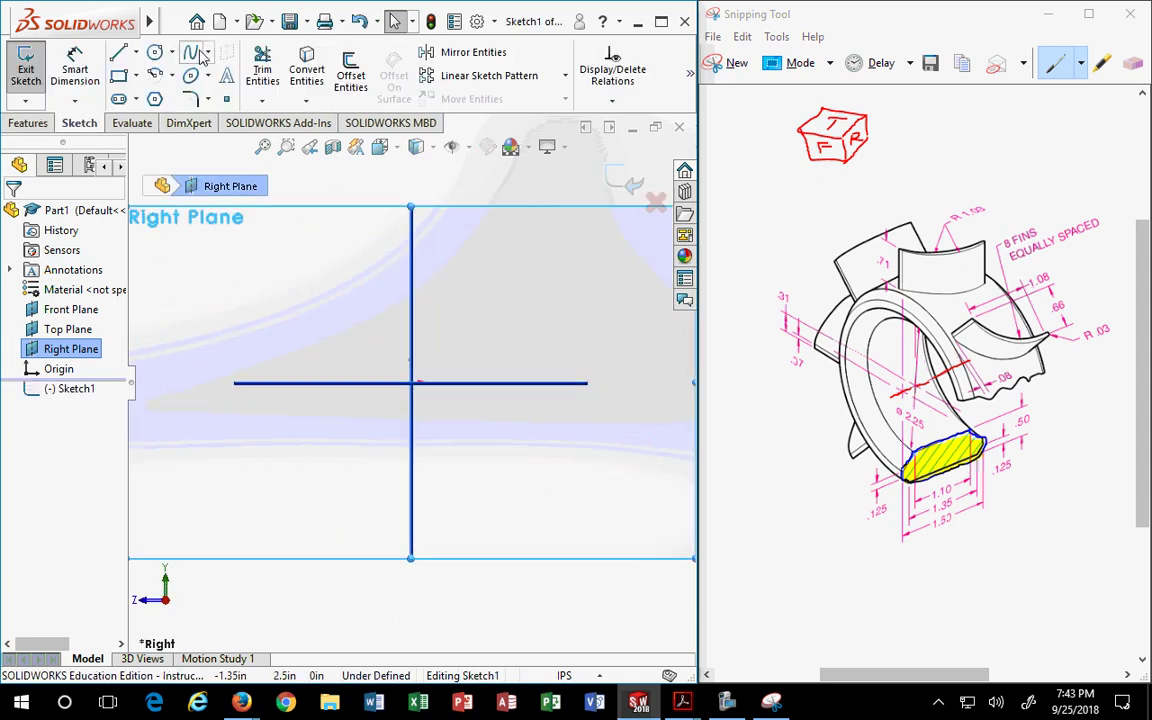
left_click(136, 55)
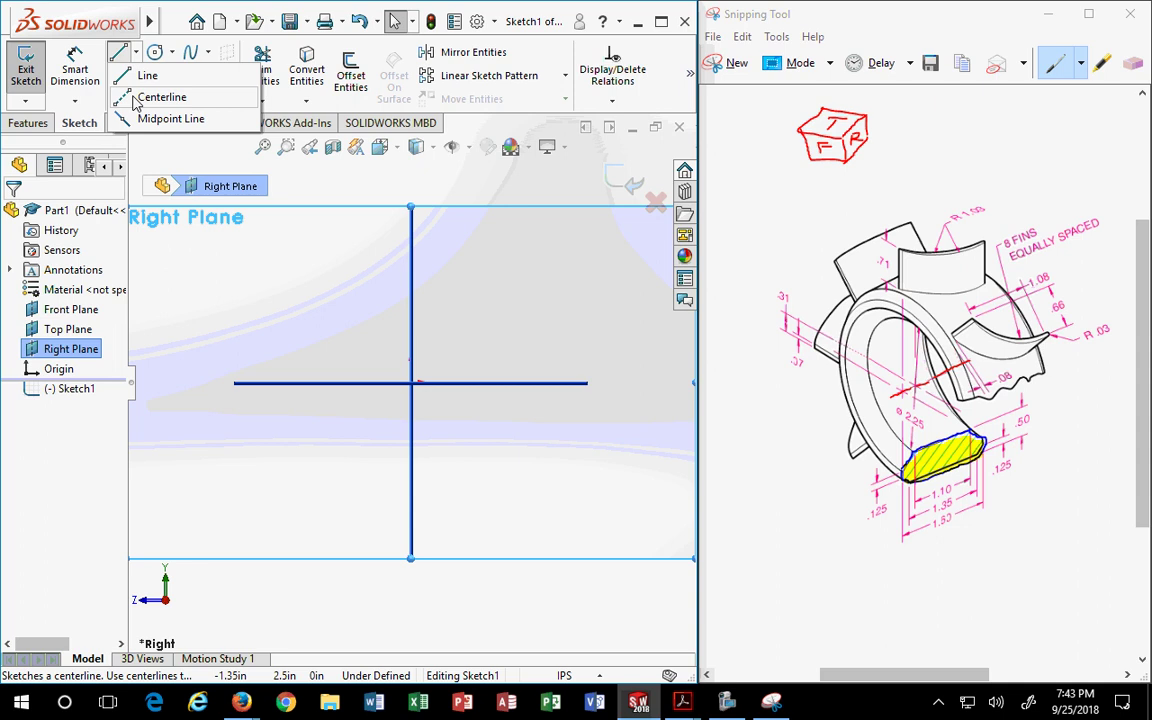
left_click(136, 99)
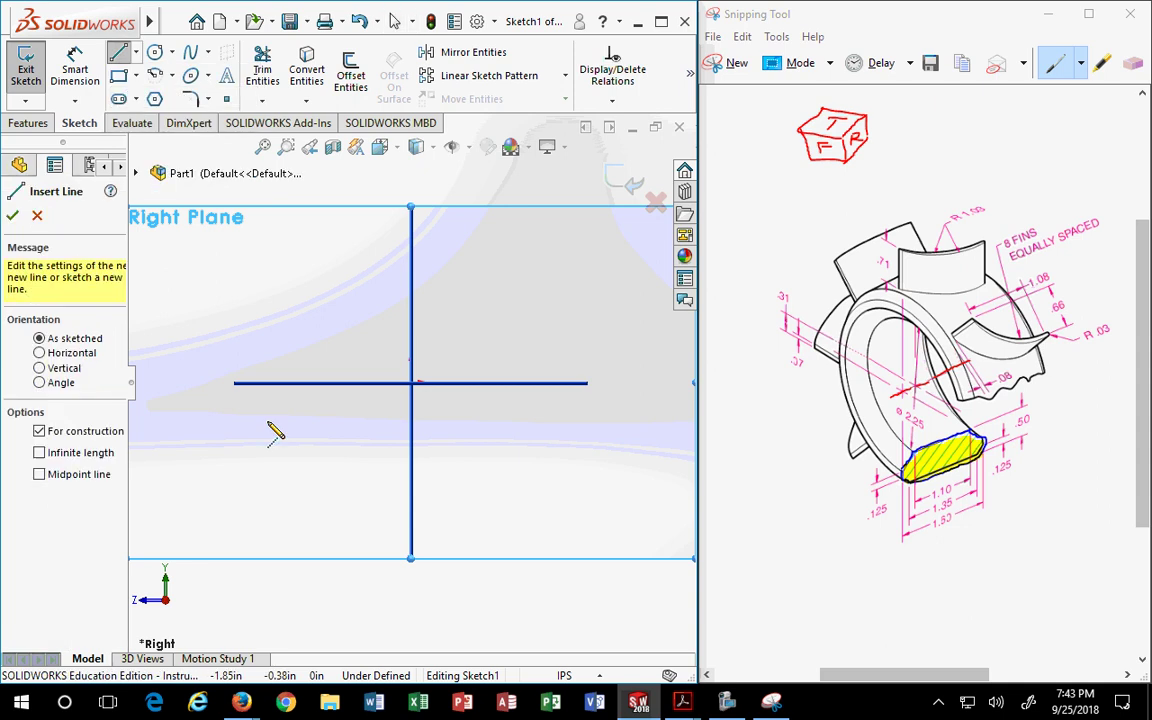
left_click(411, 383)
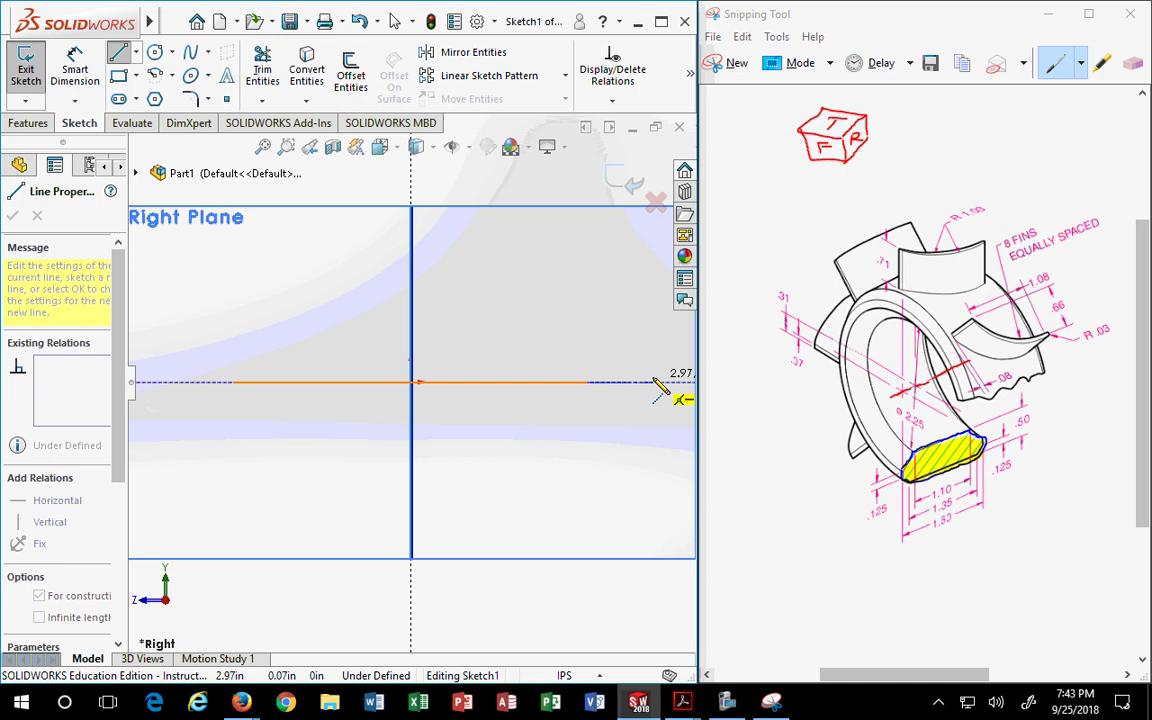
left_click(160, 383)
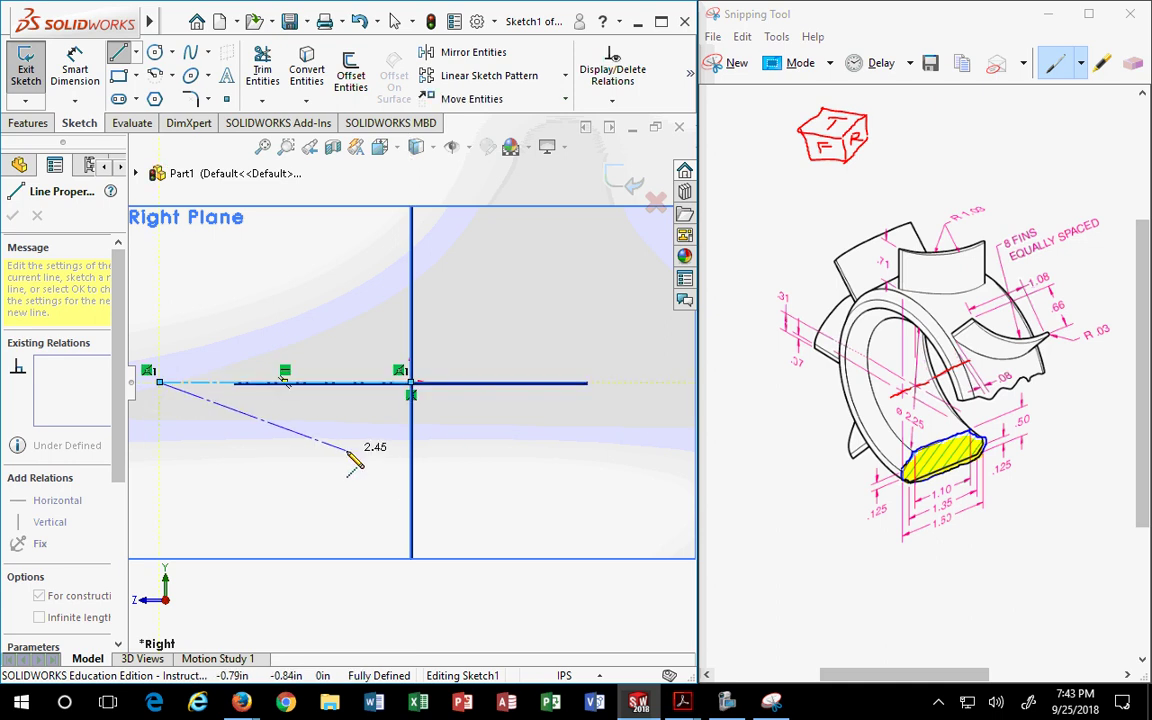
key("f")
key("Escape")
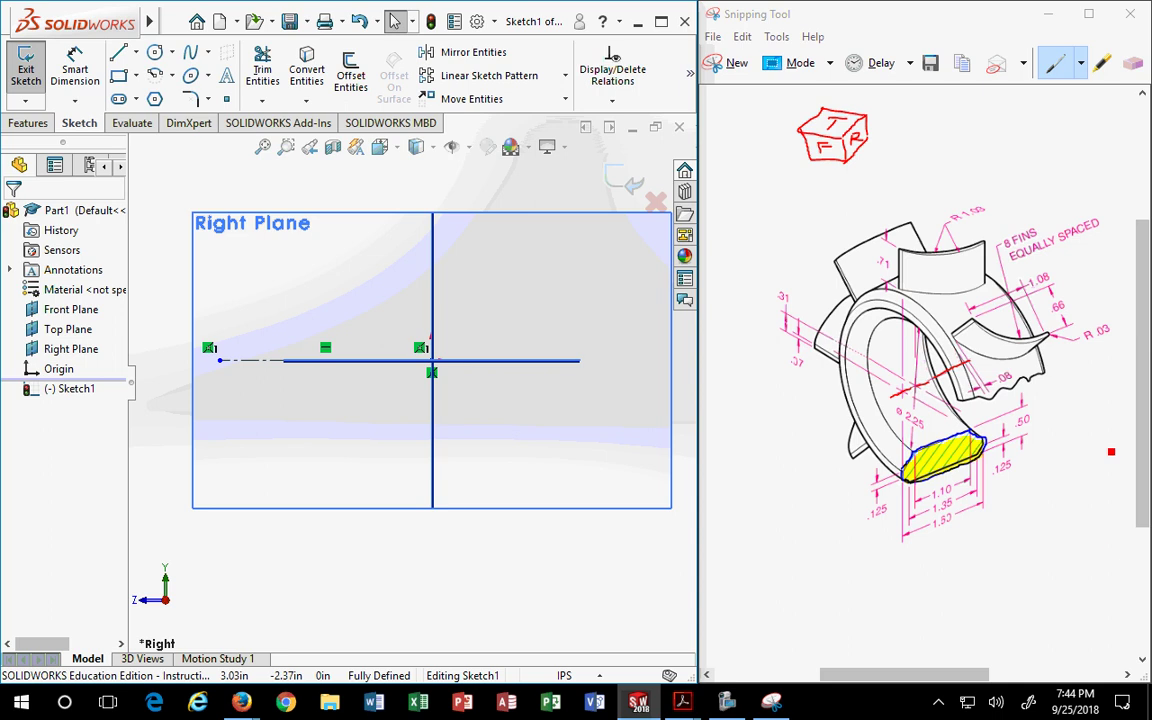
left_click(119, 75)
left_click(210, 444)
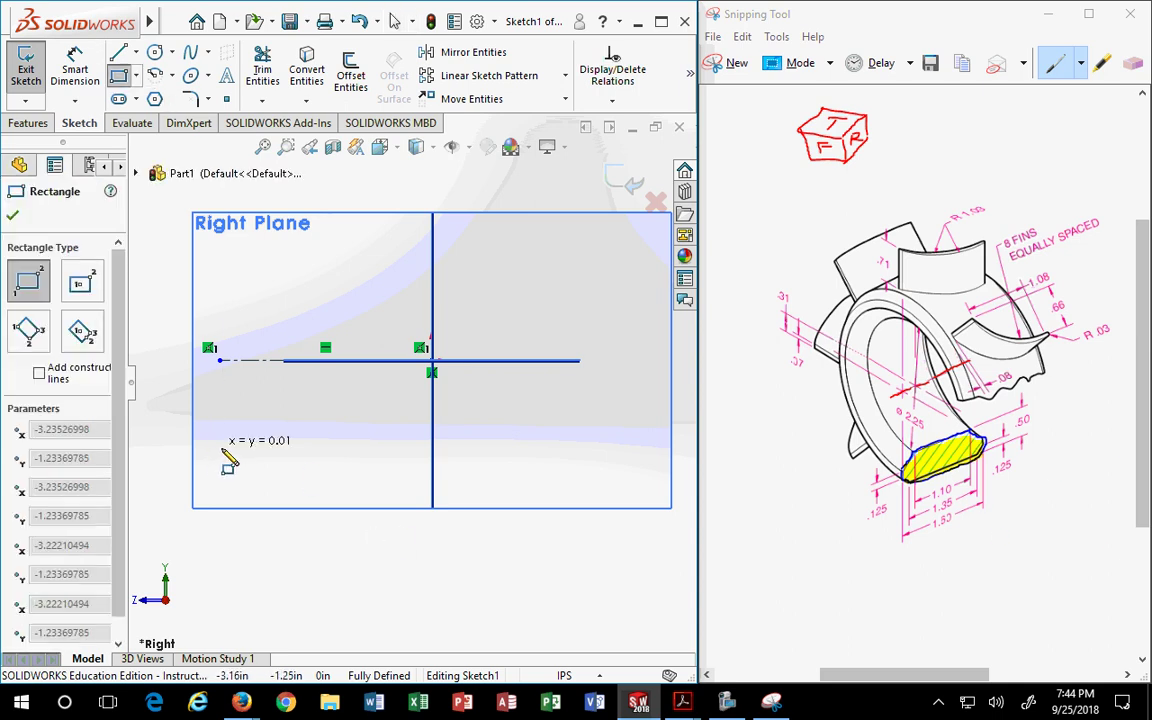
left_click(432, 541)
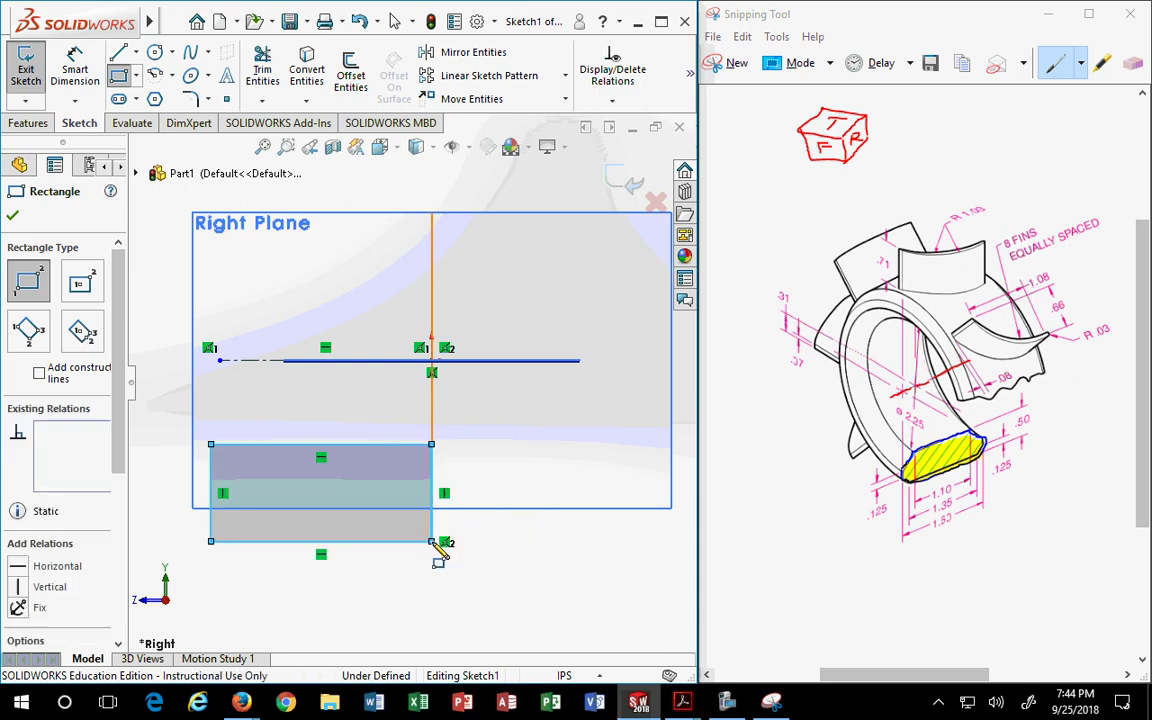
key("Escape")
left_click_drag(432, 541, 398, 546)
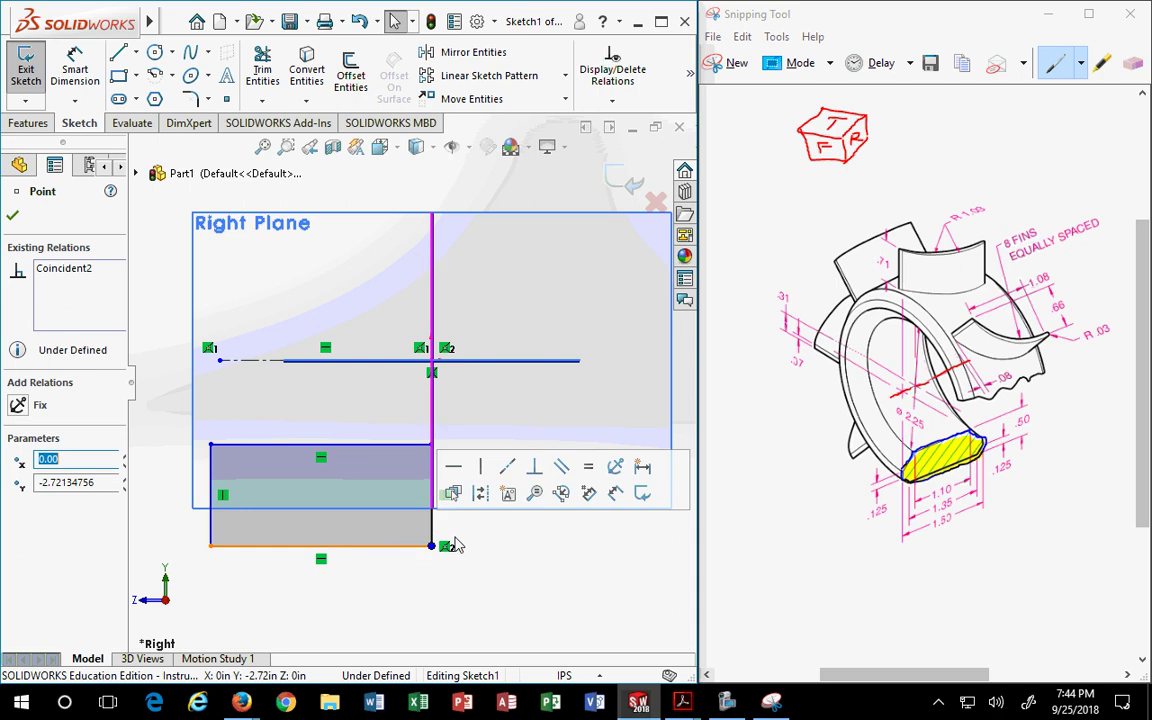
left_click(432, 476)
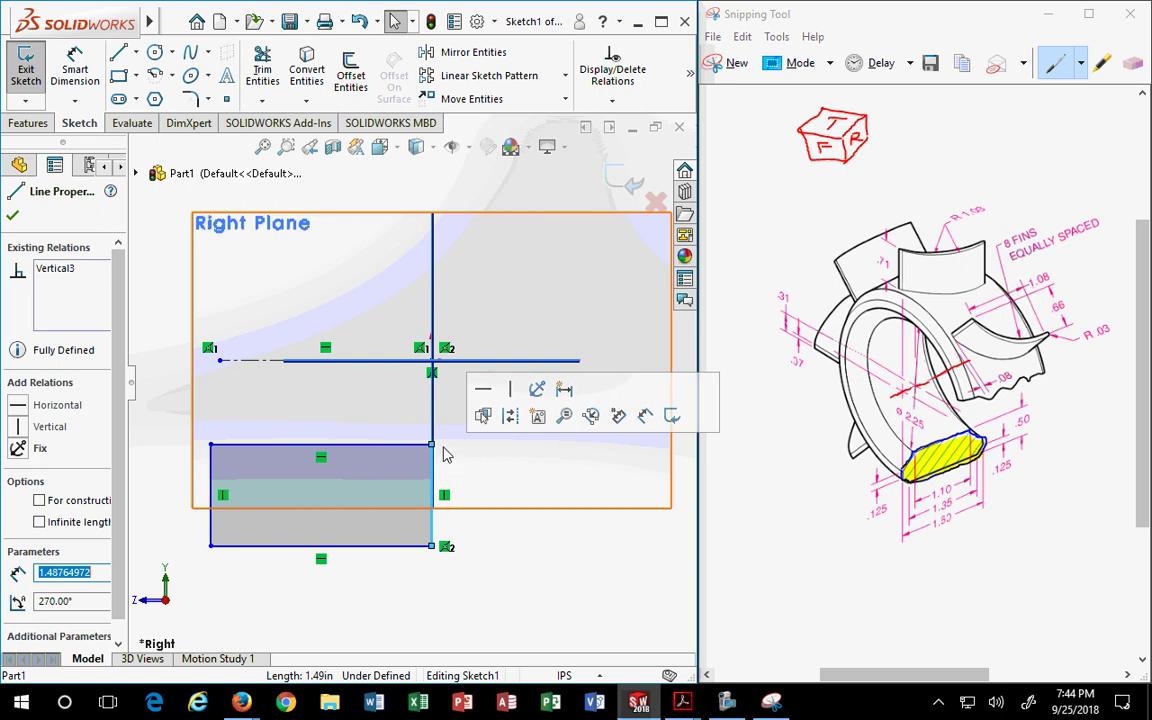
left_click(431, 446)
left_click_drag(487, 455, 540, 455)
mouse_move(155, 418)
left_mouse_down()
mouse_move(468, 537)
mouse_move(543, 581)
mouse_move(534, 576)
left_mouse_up()
key("Delete")
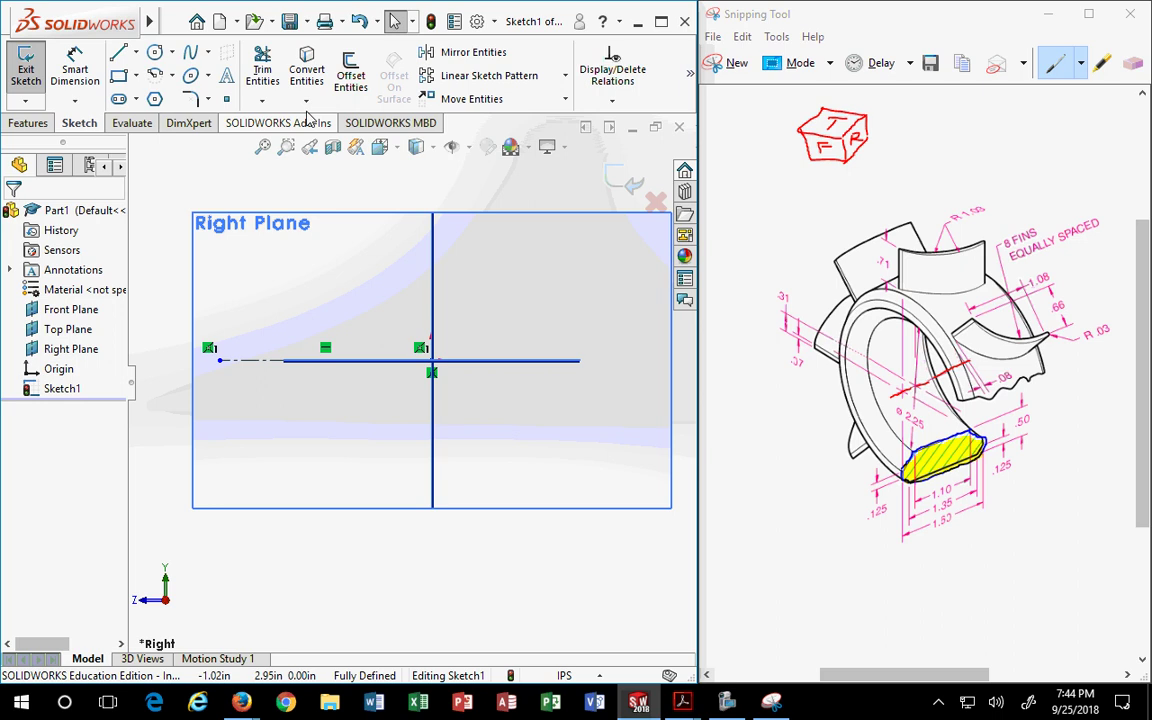
Draw a corner rectangle about 3.21 by 1.22 in below the centerline, with its lower corner on the vertical plane line.
left_click(118, 75)
left_click(212, 410)
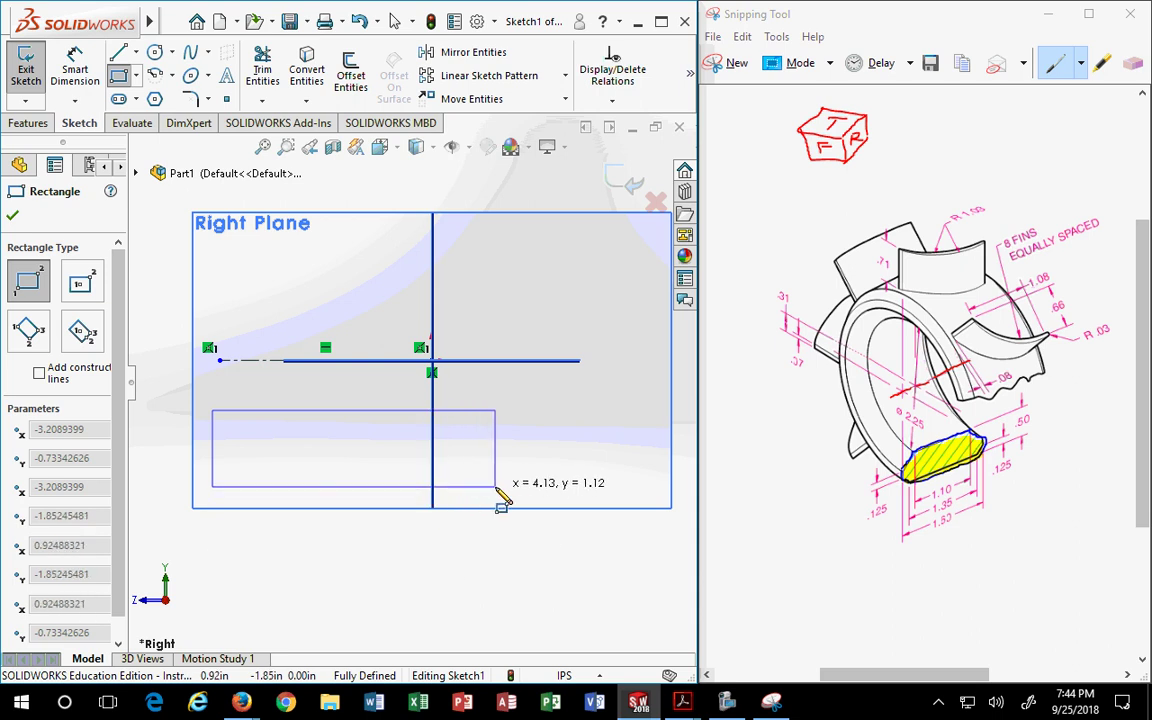
left_click(432, 494)
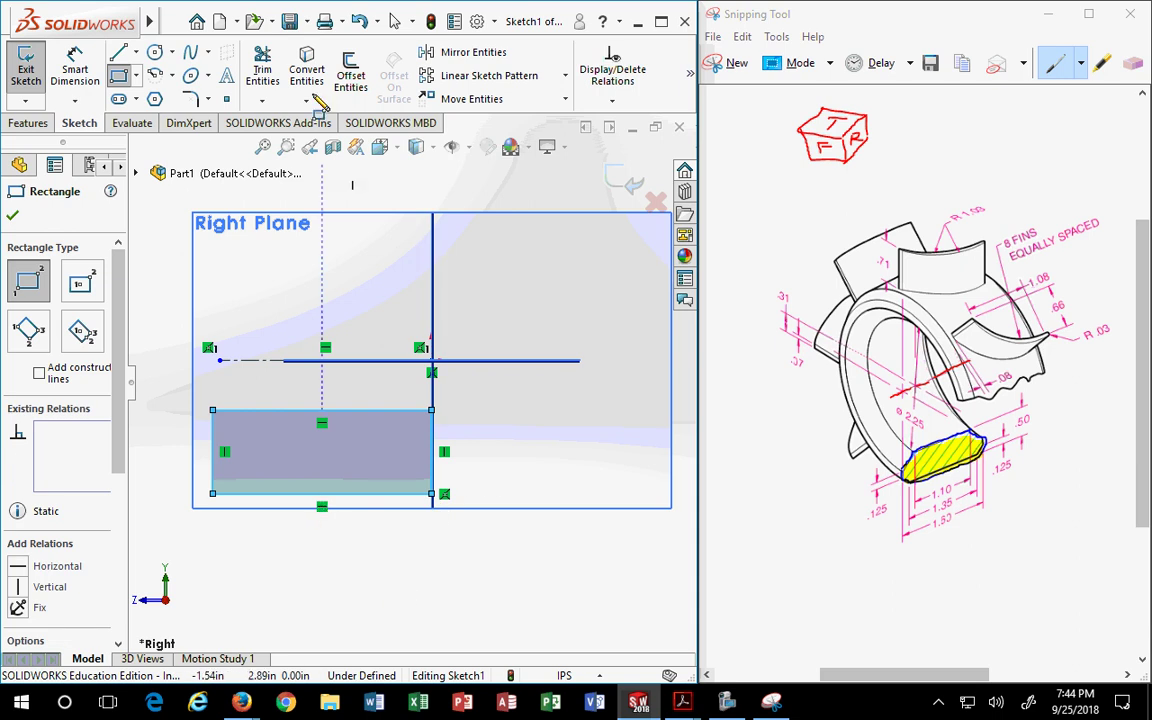
Dimension the rectangle's height between its two horizontal edges, placing the dimension beside the rectangle.
left_click(85, 70)
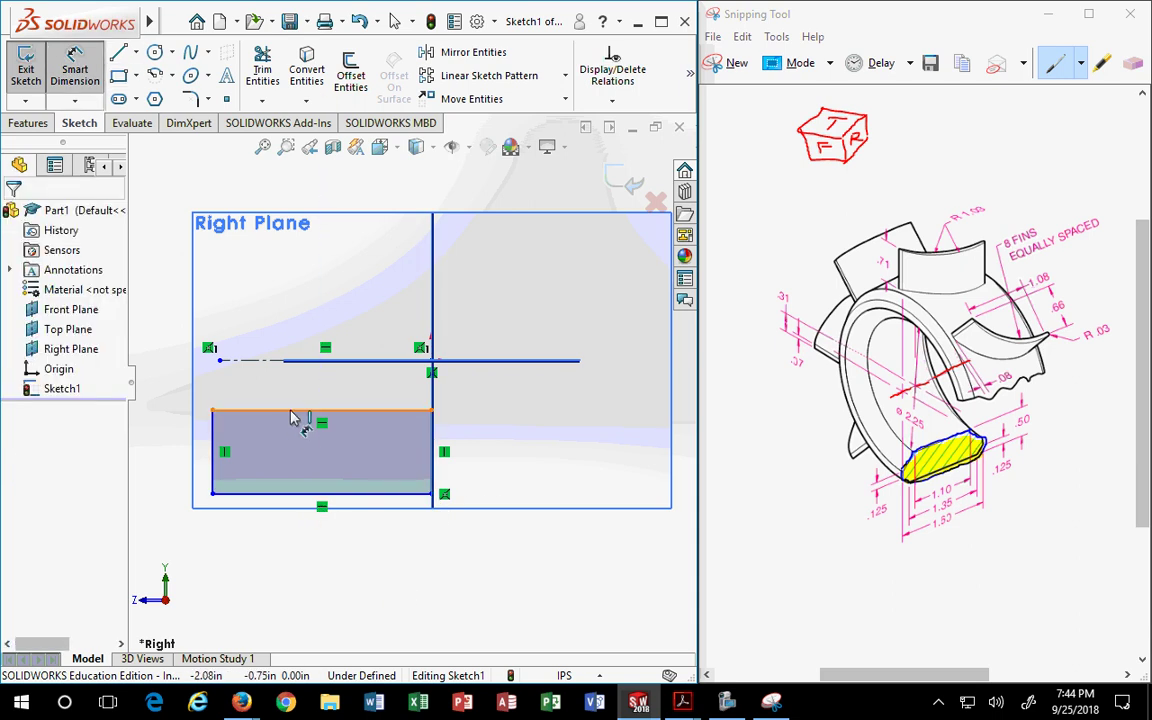
left_click(282, 494)
left_click(300, 410)
scroll(280, 515, "up", 3)
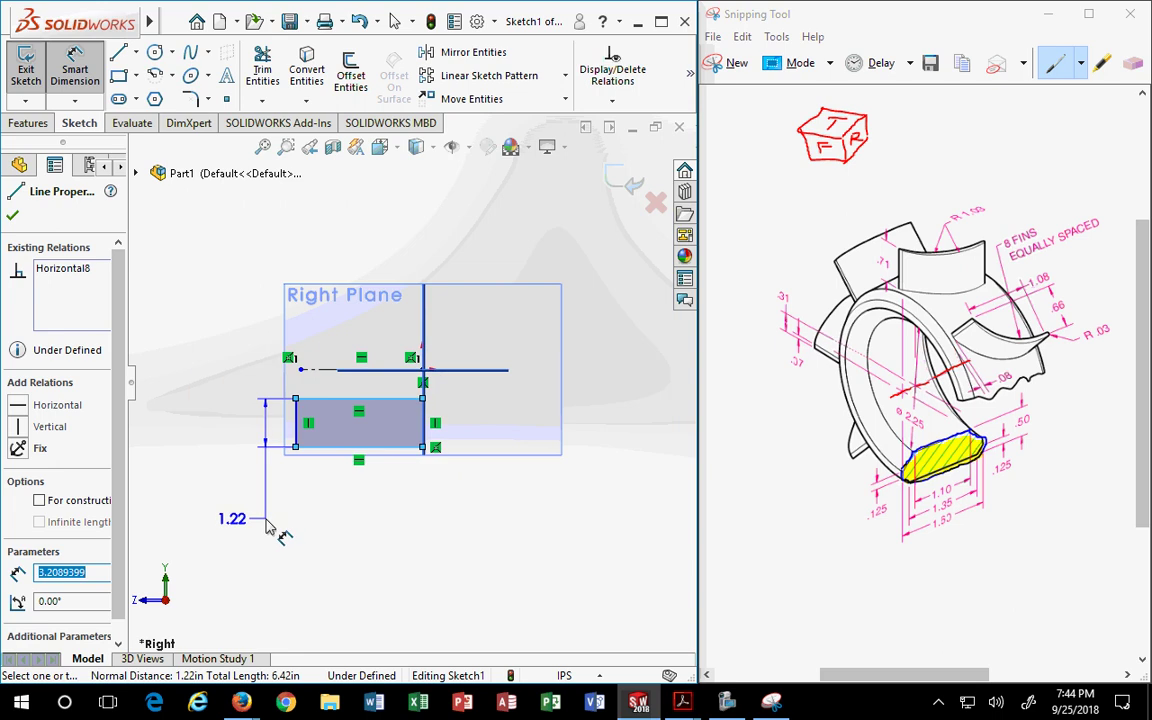
left_click(180, 423)
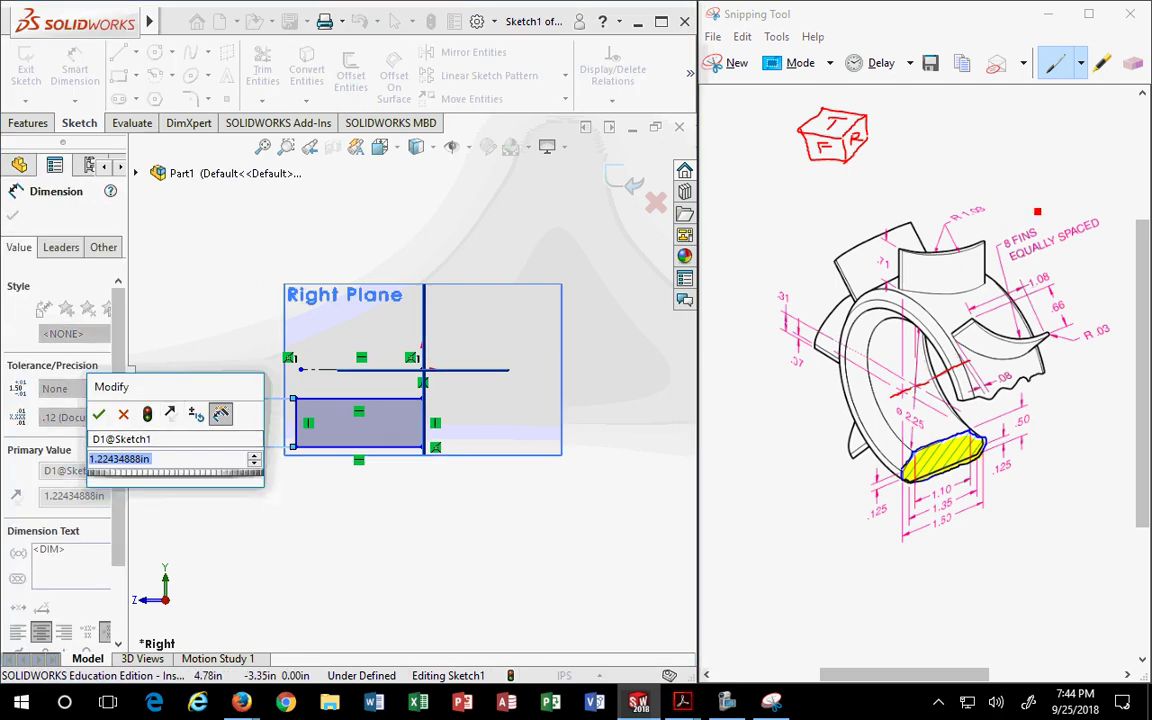
Switch to Snipping Tool, set the custom pen's color to Lime, and cross off the .50 dimension on the reference drawing.
left_click(1070, 72)
left_click(1081, 64)
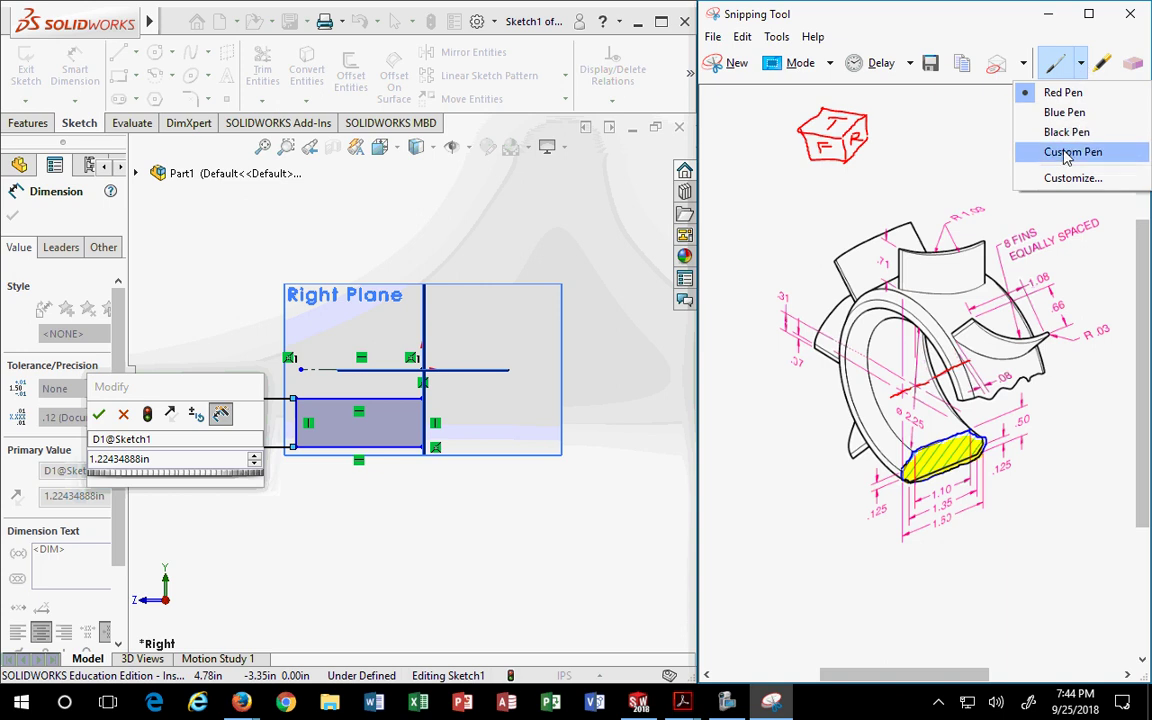
left_click(1070, 152)
left_click(1081, 63)
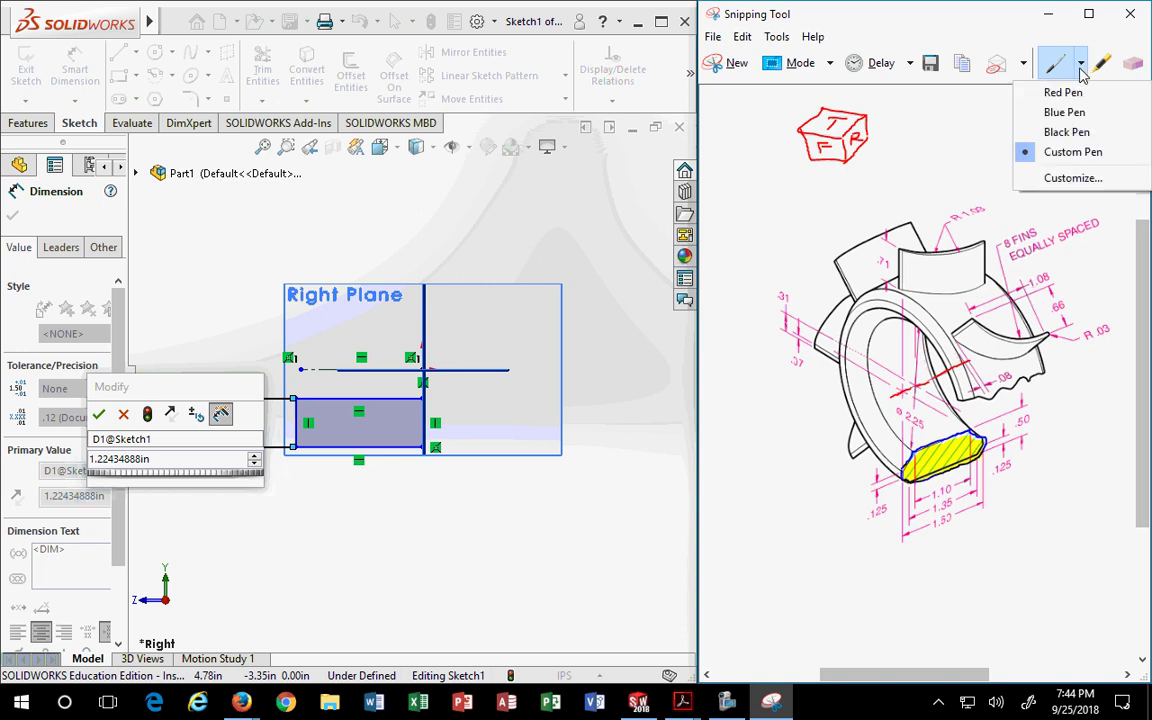
left_click(1073, 178)
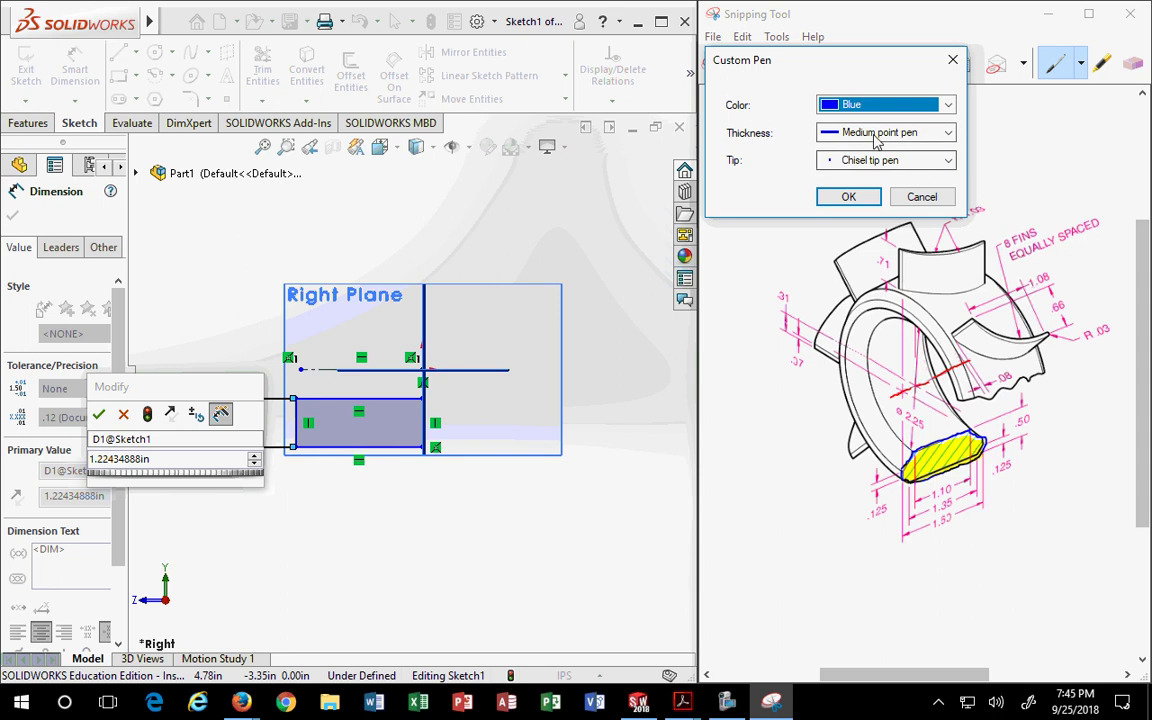
left_click(886, 106)
left_click(850, 266)
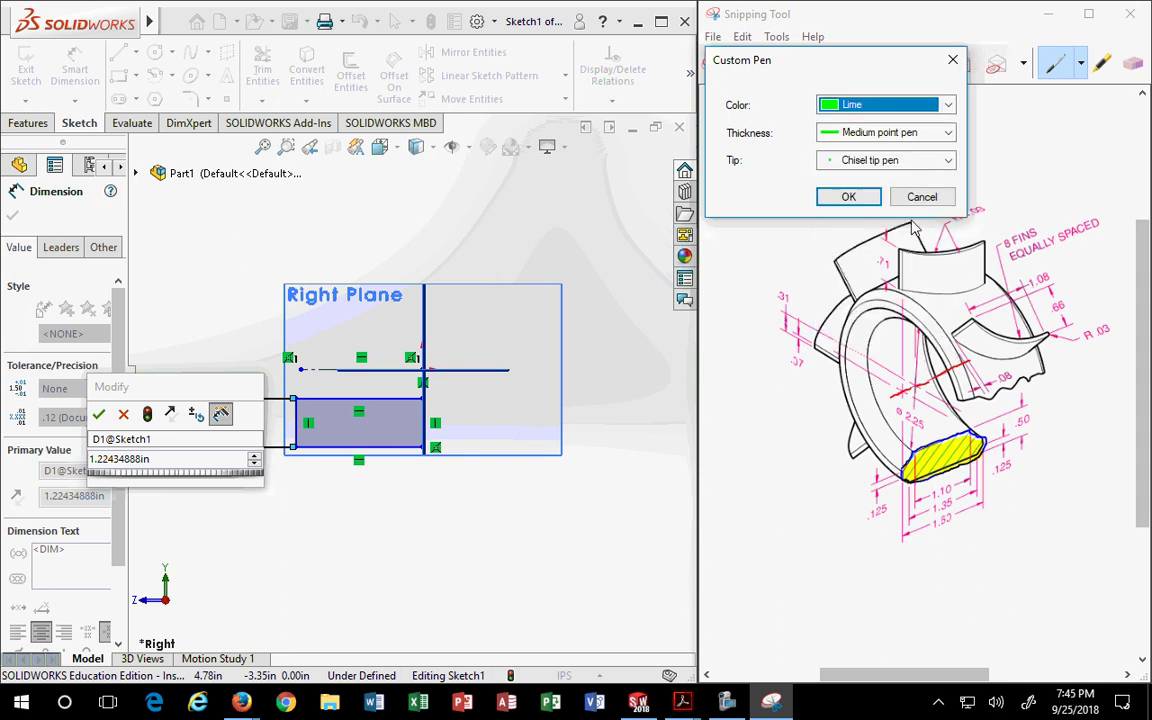
left_click(846, 197)
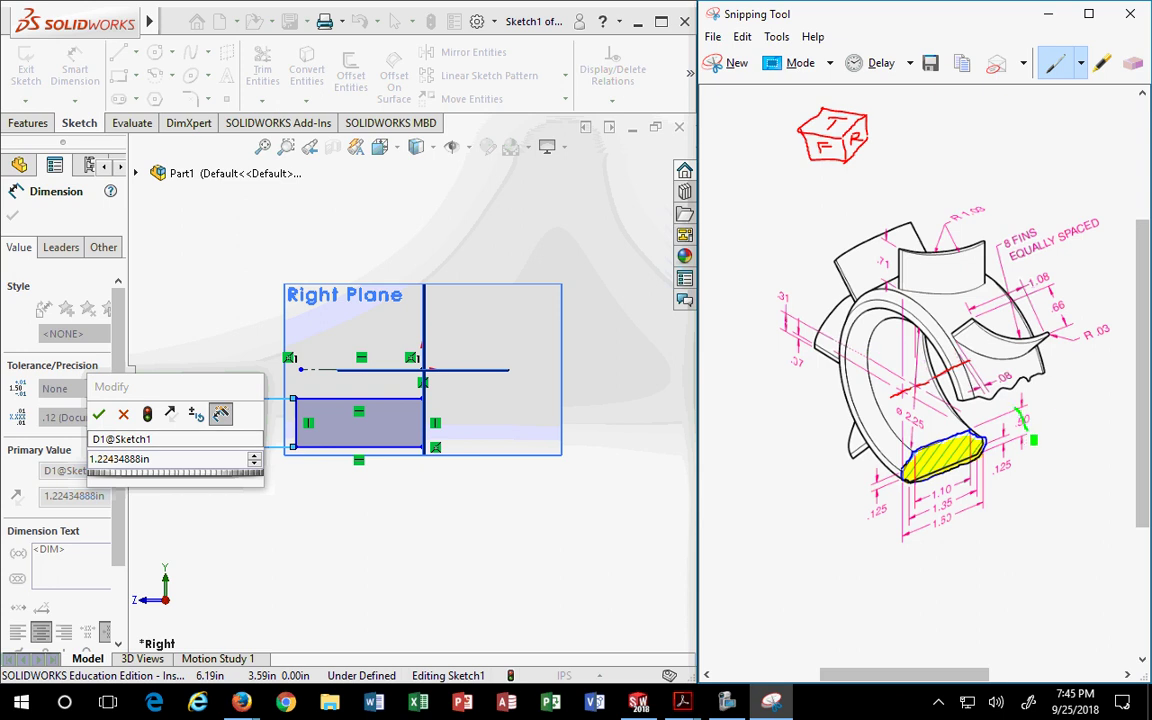
left_click_drag(1016, 408, 1019, 434)
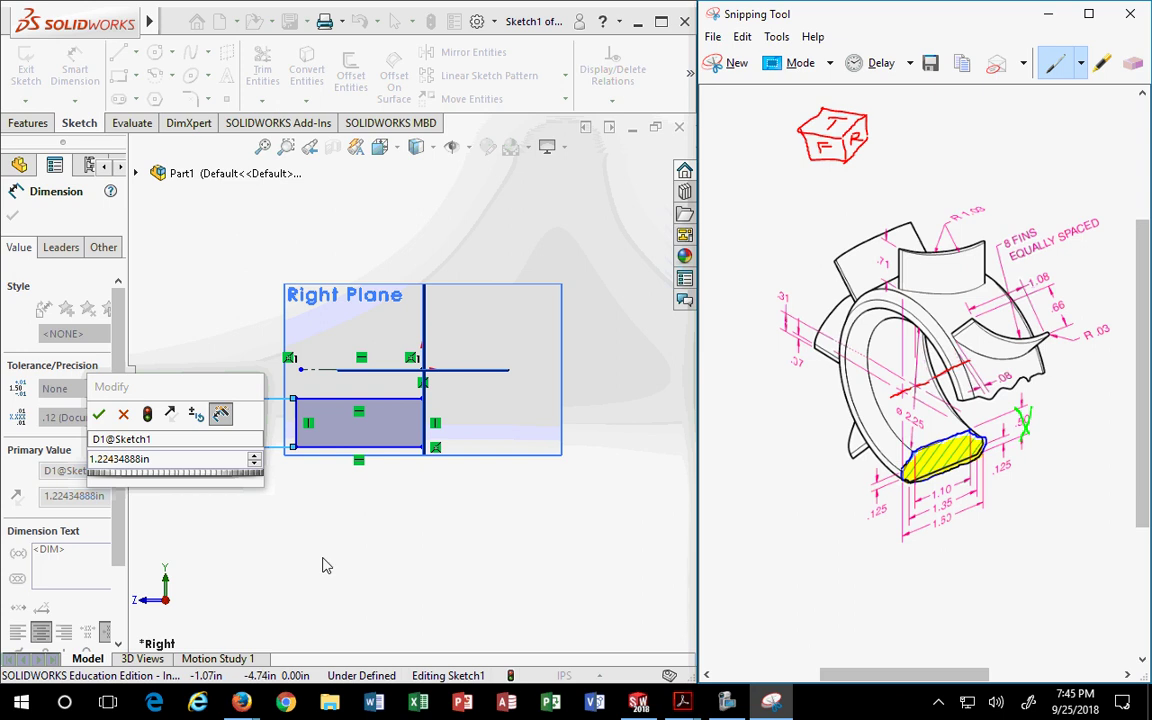
Return to SOLIDWORKS and set the rectangle's height dimension to .5 in.
left_click(166, 462)
type(".5")
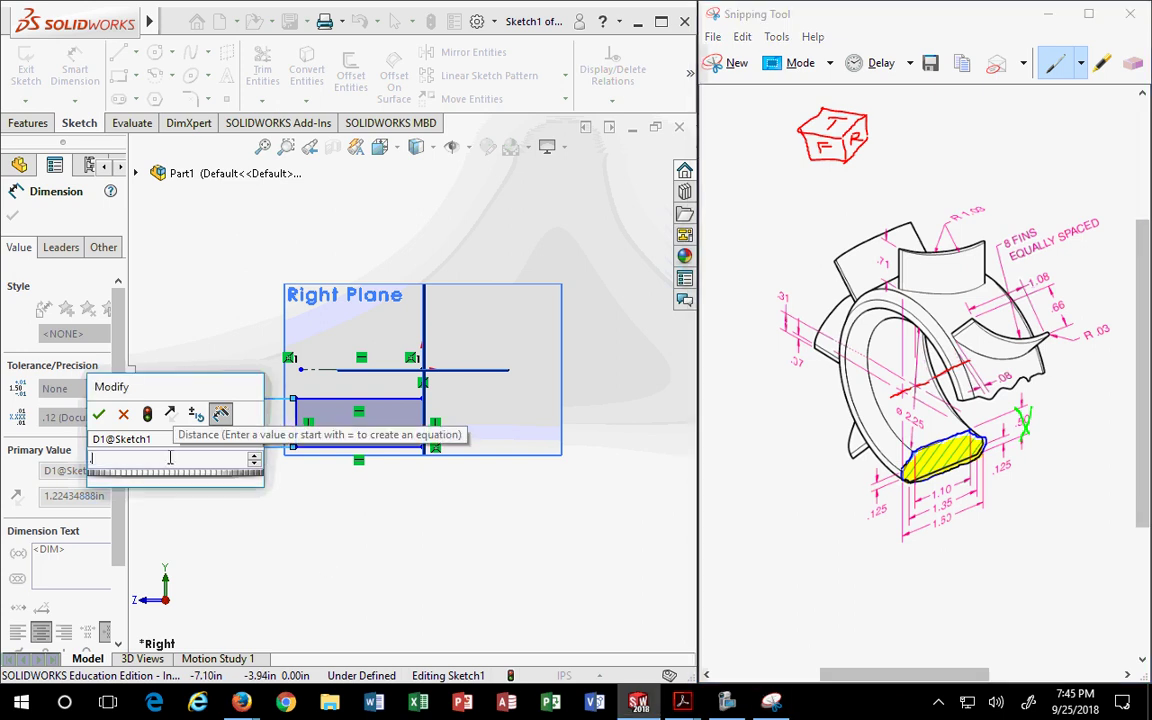
key("Return")
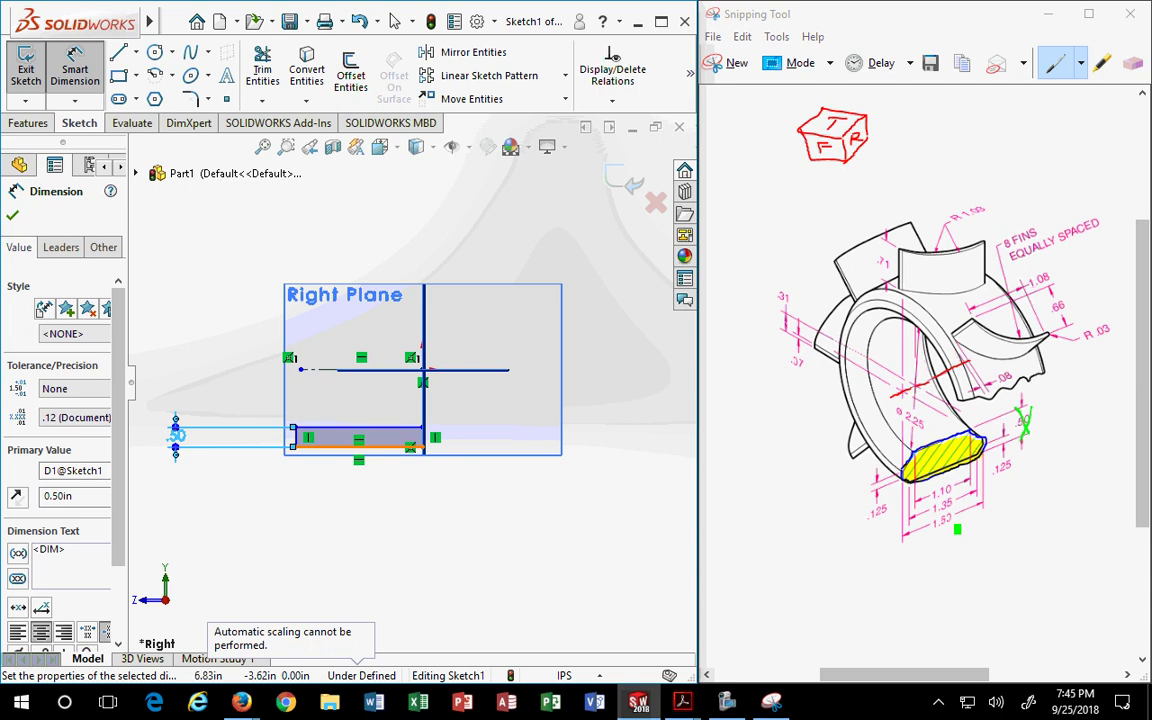
Check off the overall width on the reference drawing and dimension the rectangle's width between its vertical edges as 1.6 in.
left_click(930, 522)
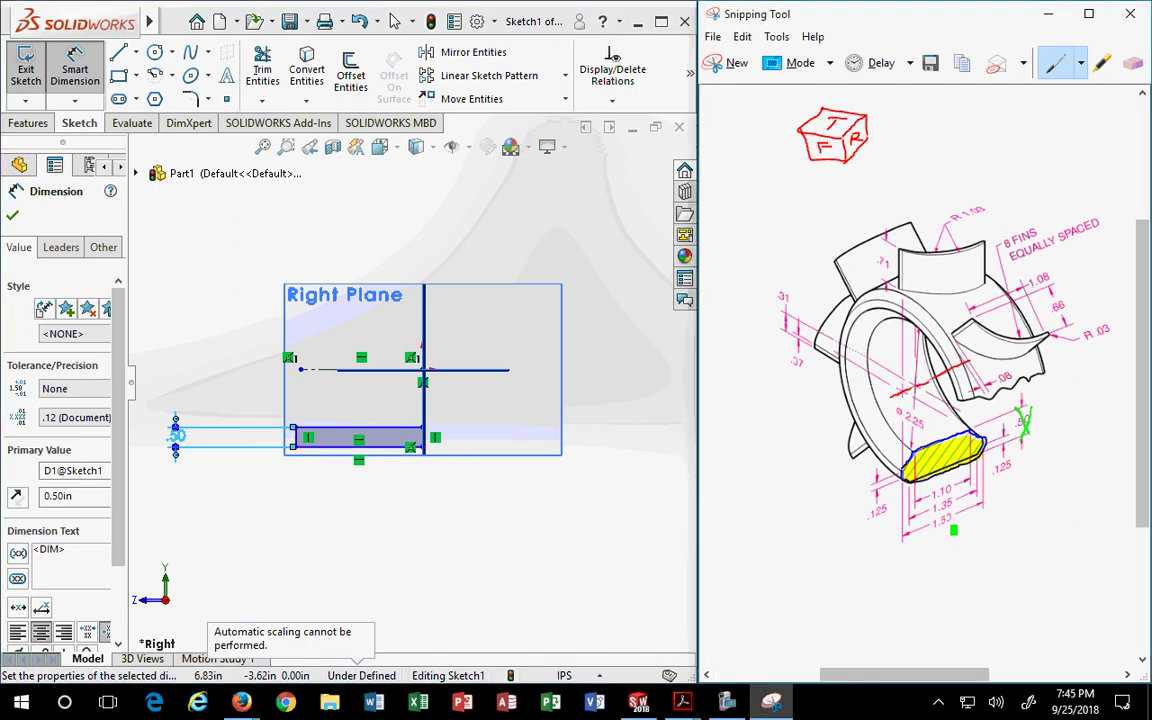
left_click_drag(965, 522, 936, 530)
left_click(406, 445)
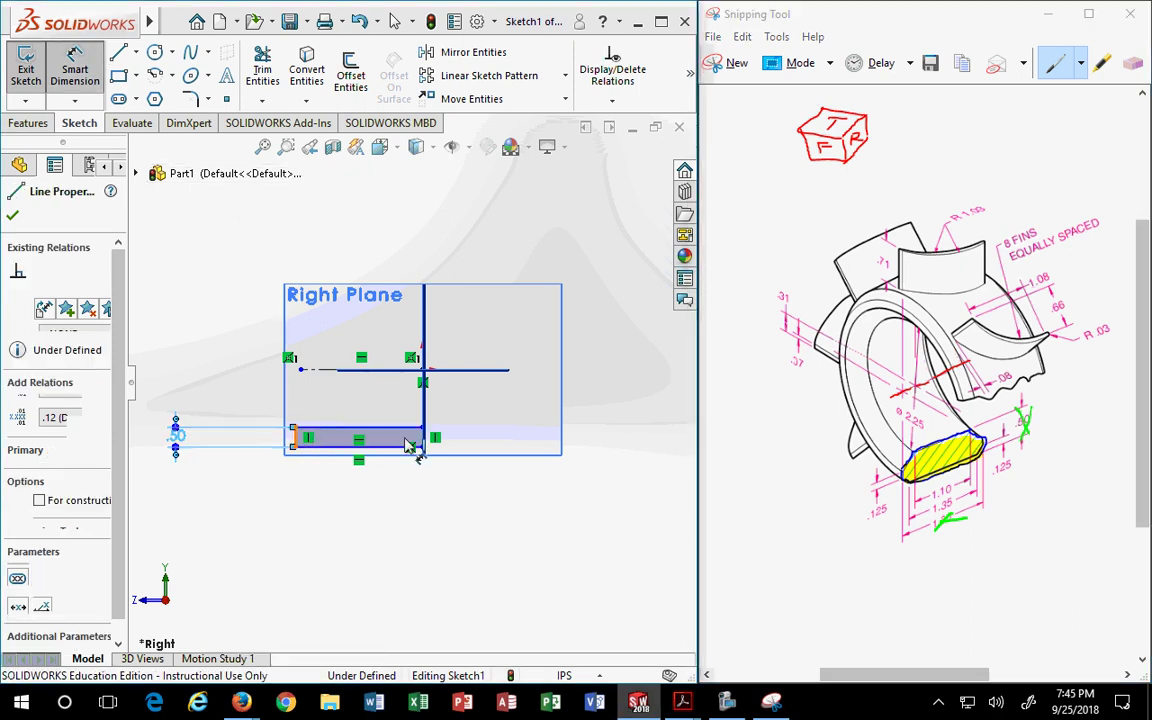
left_click(427, 440)
left_click(410, 446)
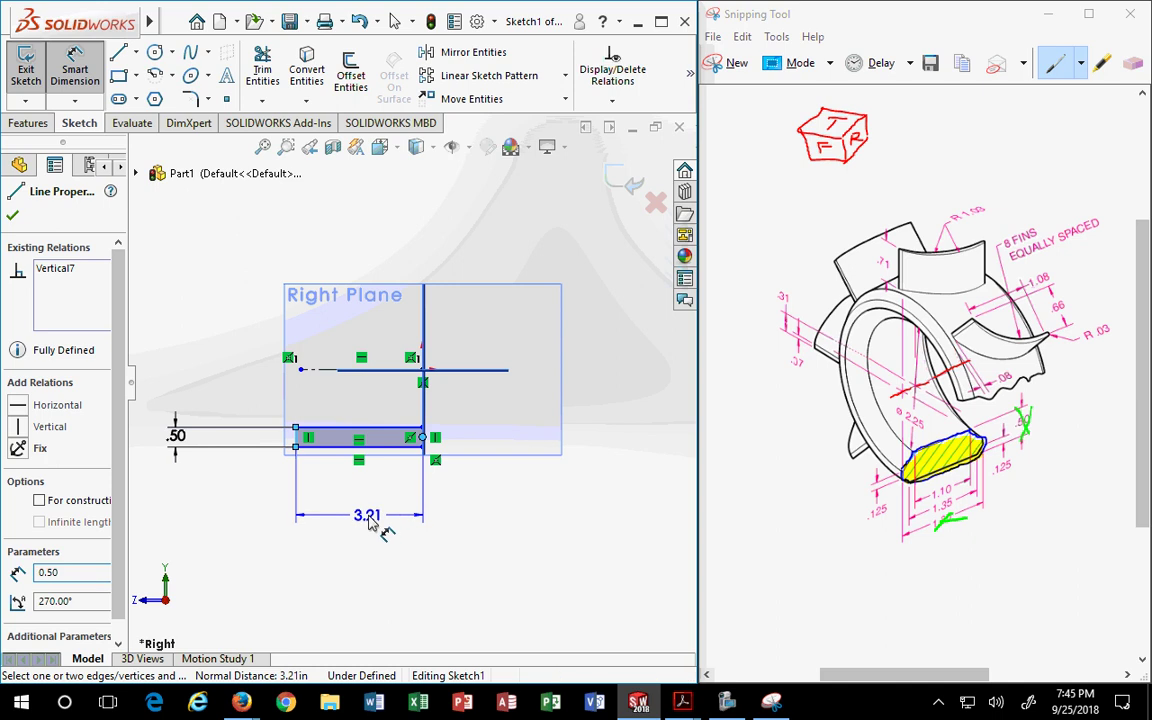
left_click(388, 530)
type("1.6")
key("Return")
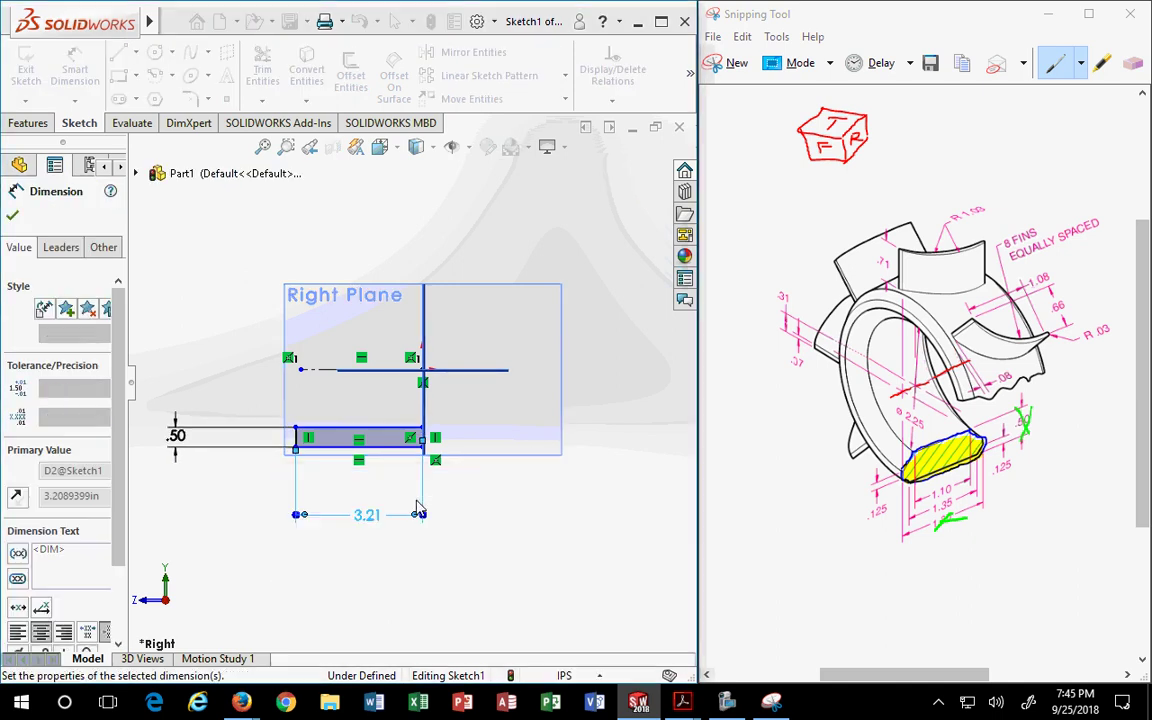
Move the rectangle's height and width dimensions closer to its edges.
scroll(386, 483, "down", 3)
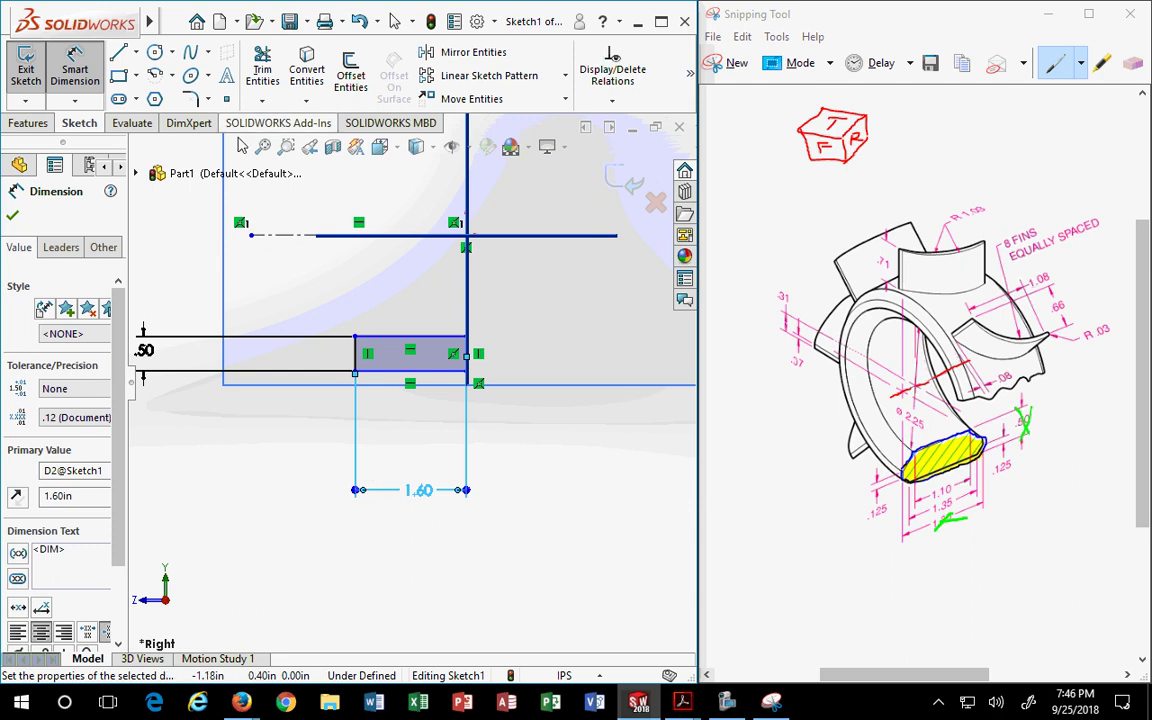
key("z")
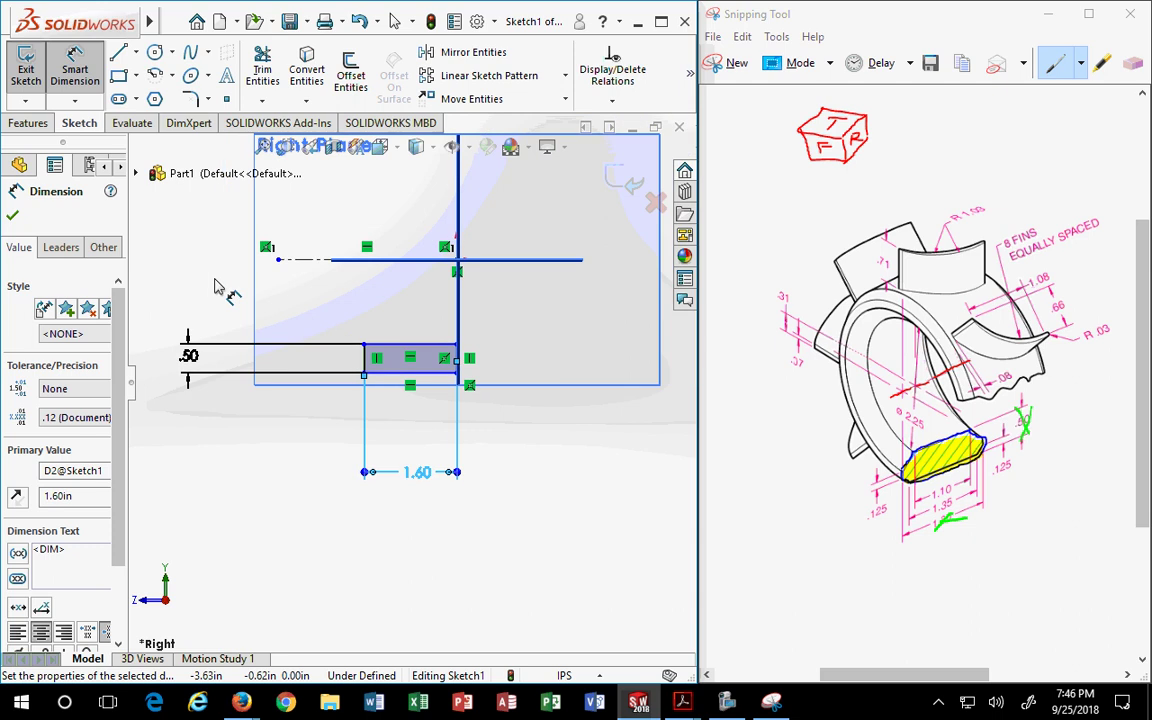
left_click_drag(206, 380, 319, 373)
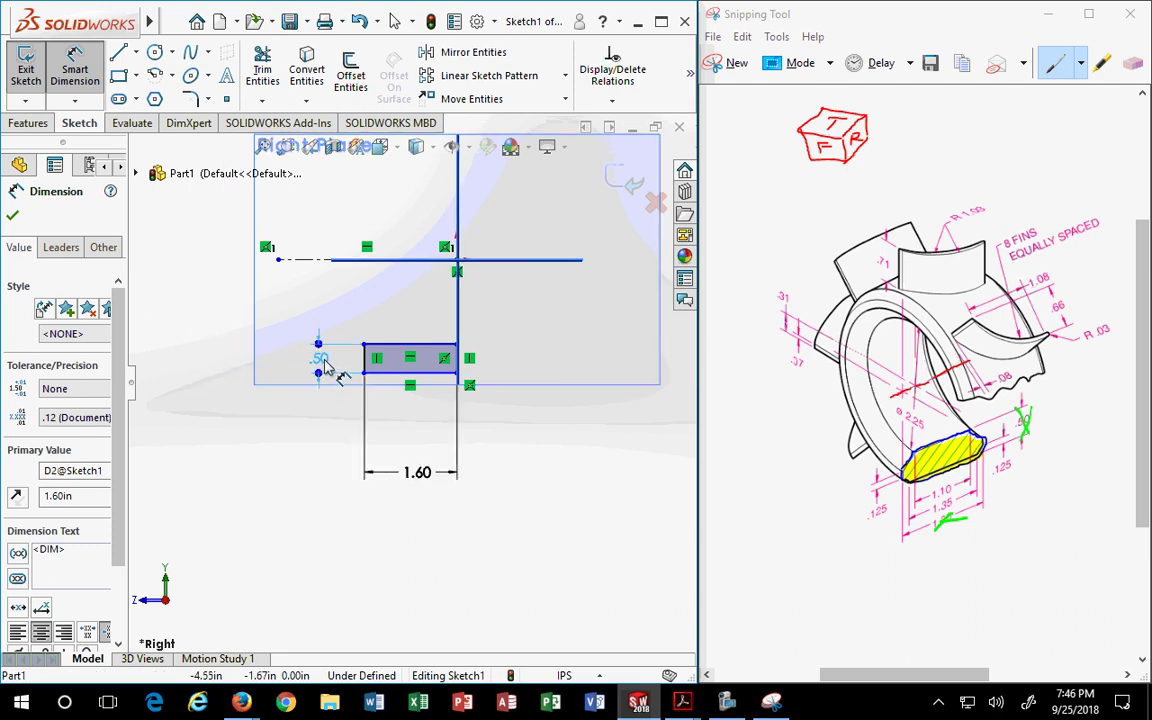
left_click_drag(420, 476, 420, 412)
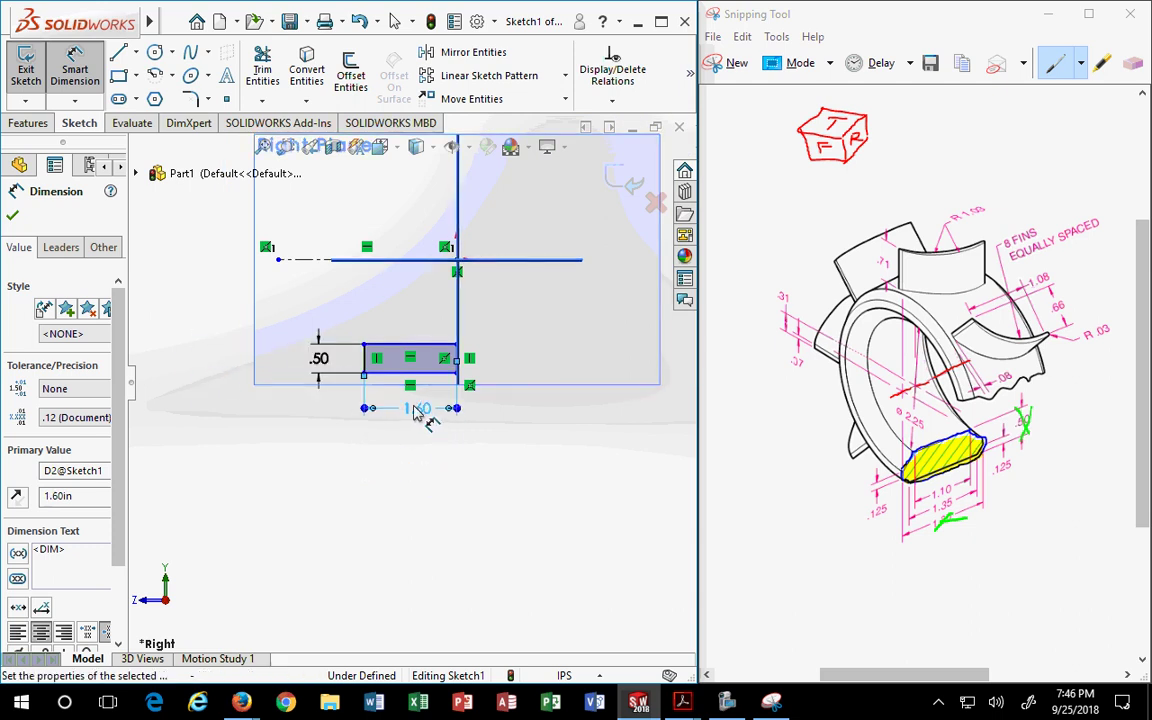
Add a diameter dimension of 2.25 in from the centerline to the rectangle's upper edge, placing it across the centerline.
left_click(87, 83)
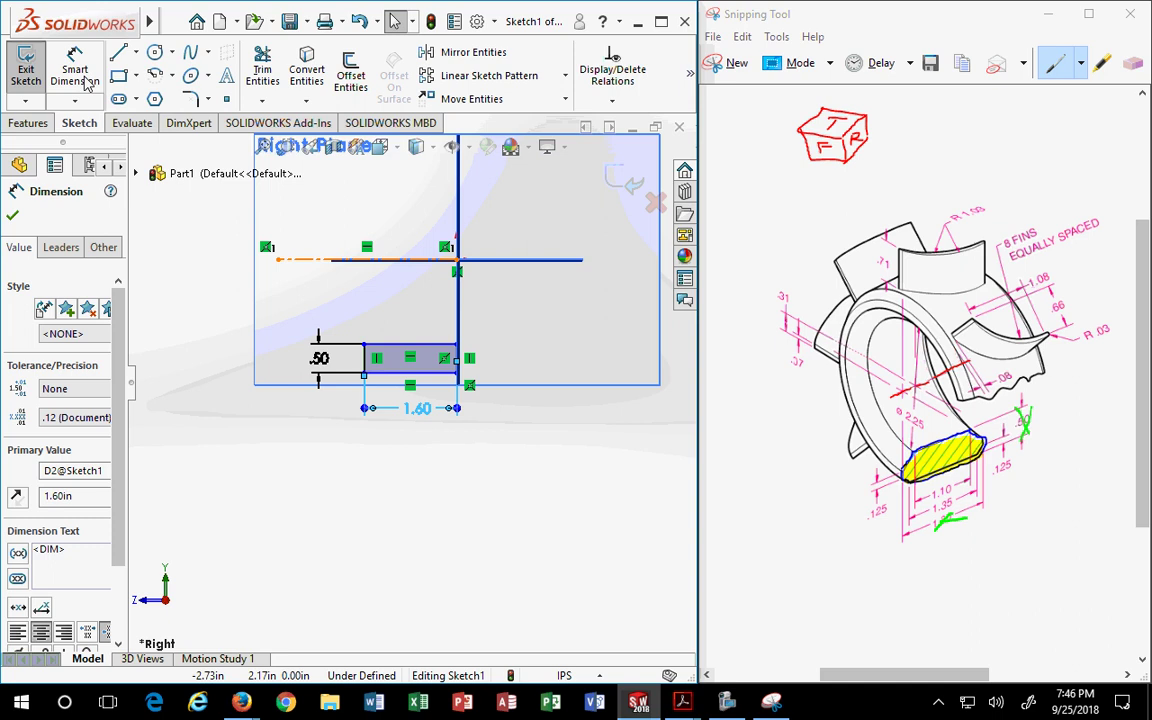
left_click(311, 261)
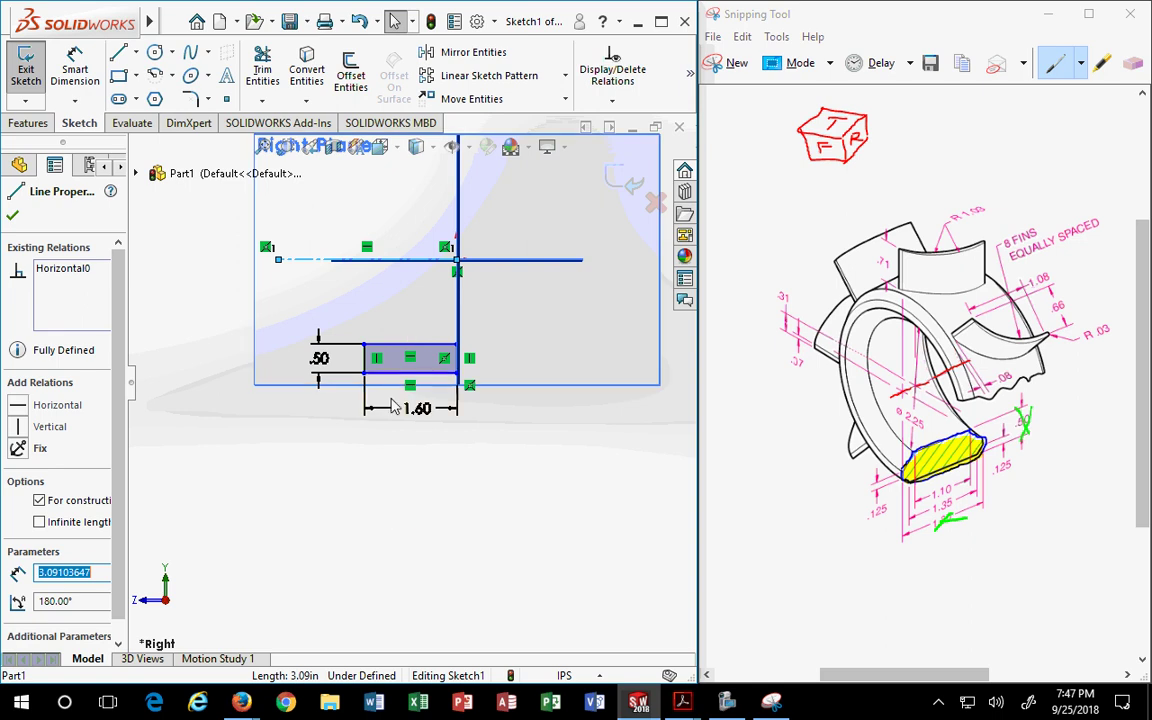
scroll(355, 382, "down", 4)
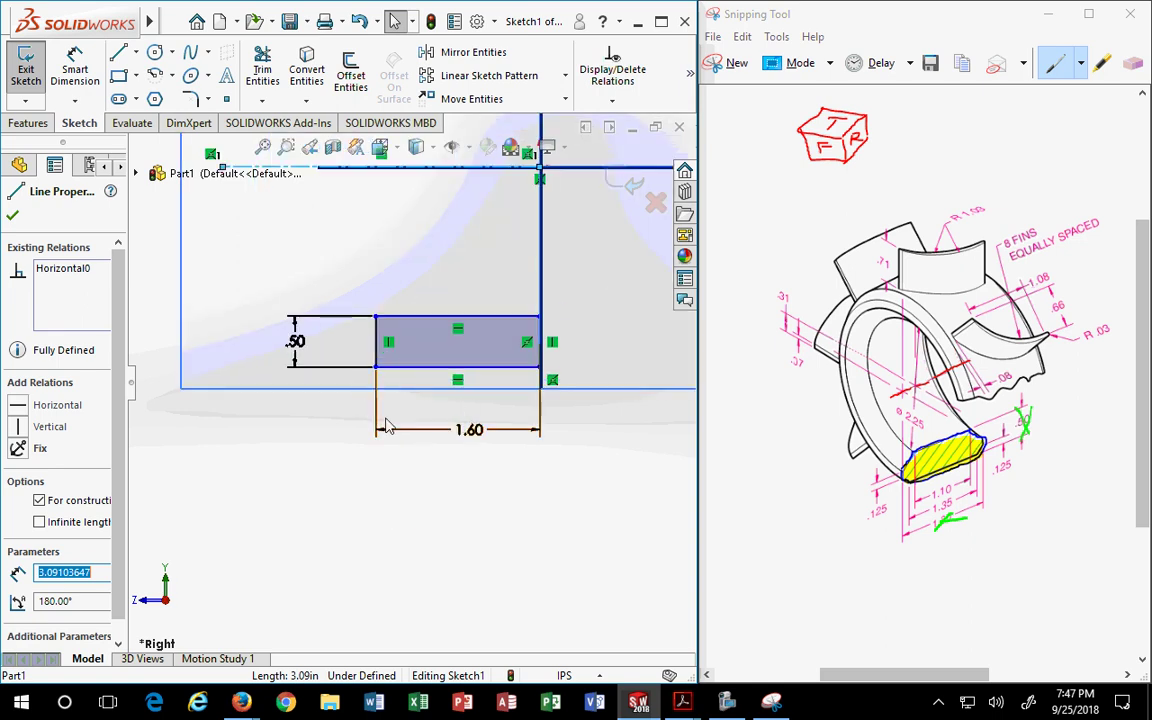
scroll(380, 385, "up", 3)
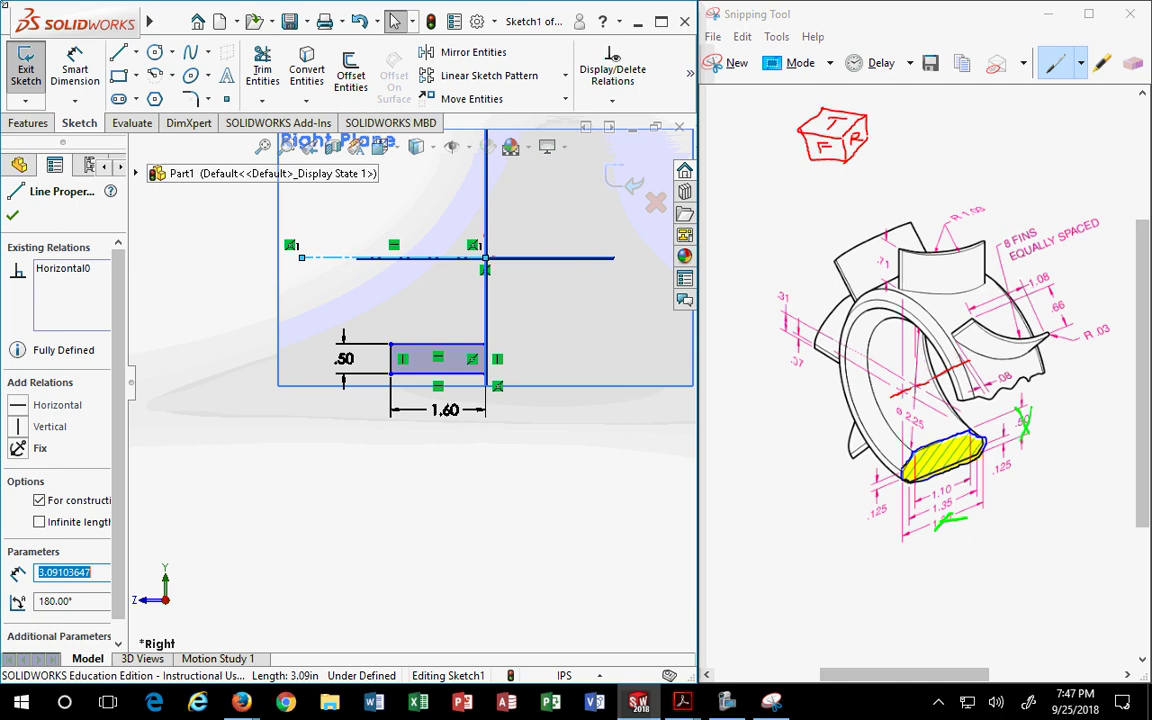
left_click(355, 235)
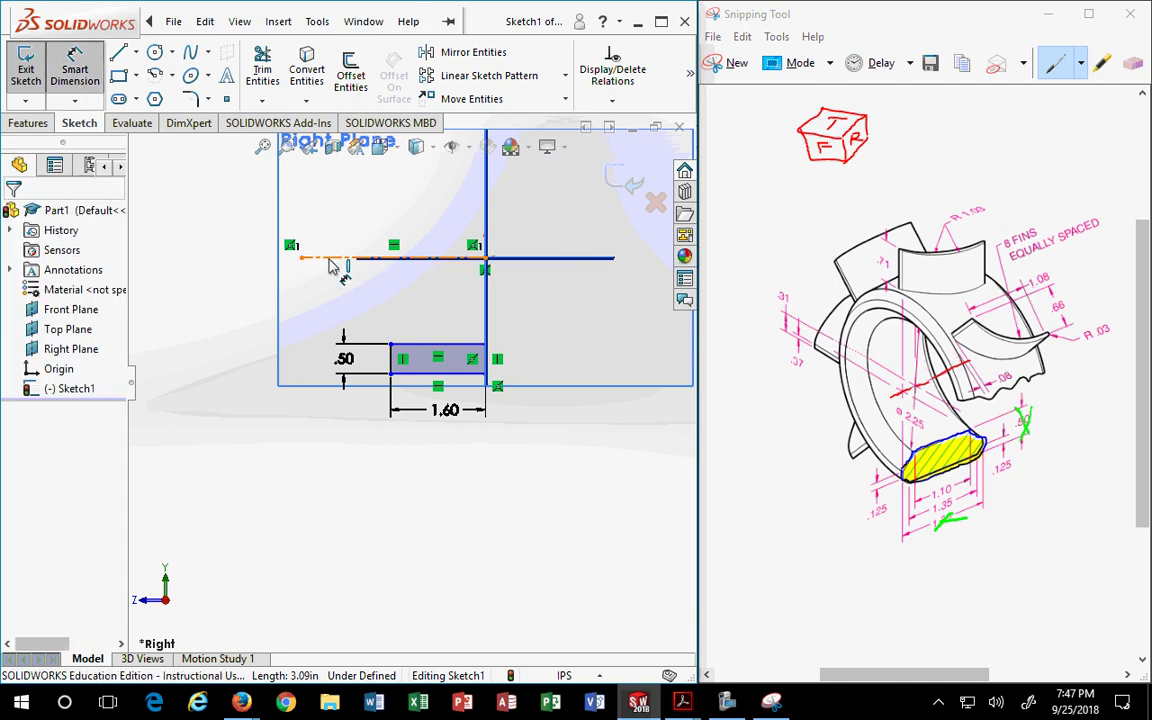
left_click(331, 259)
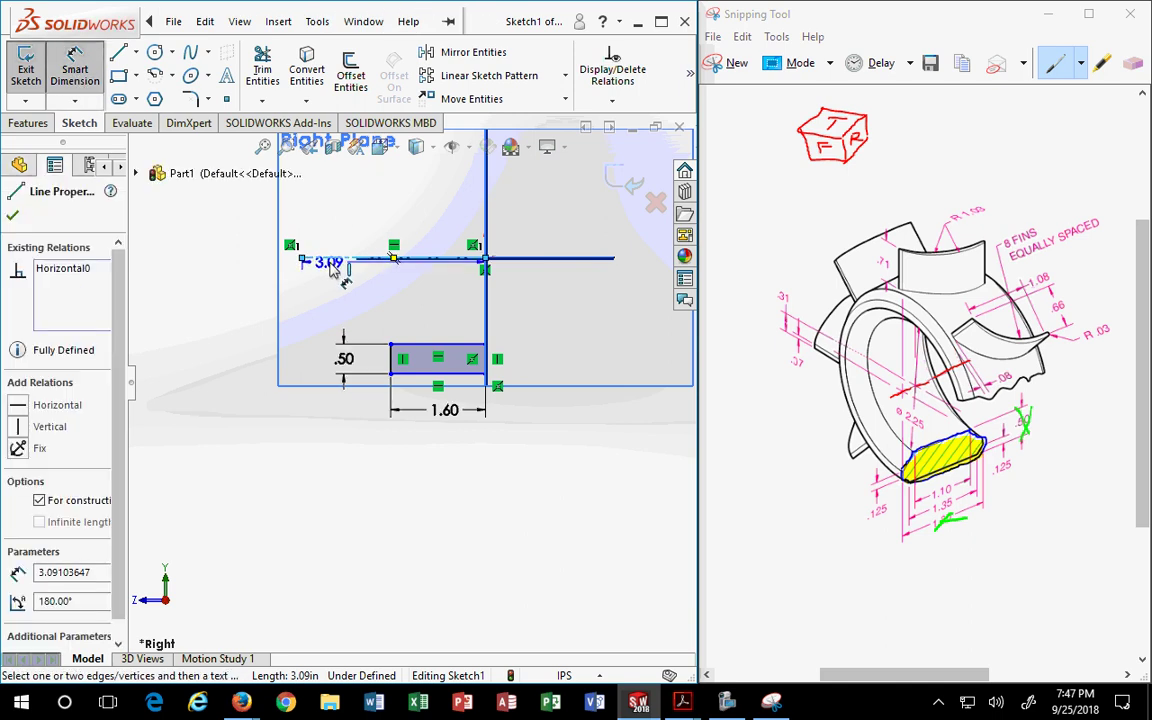
left_click(415, 345)
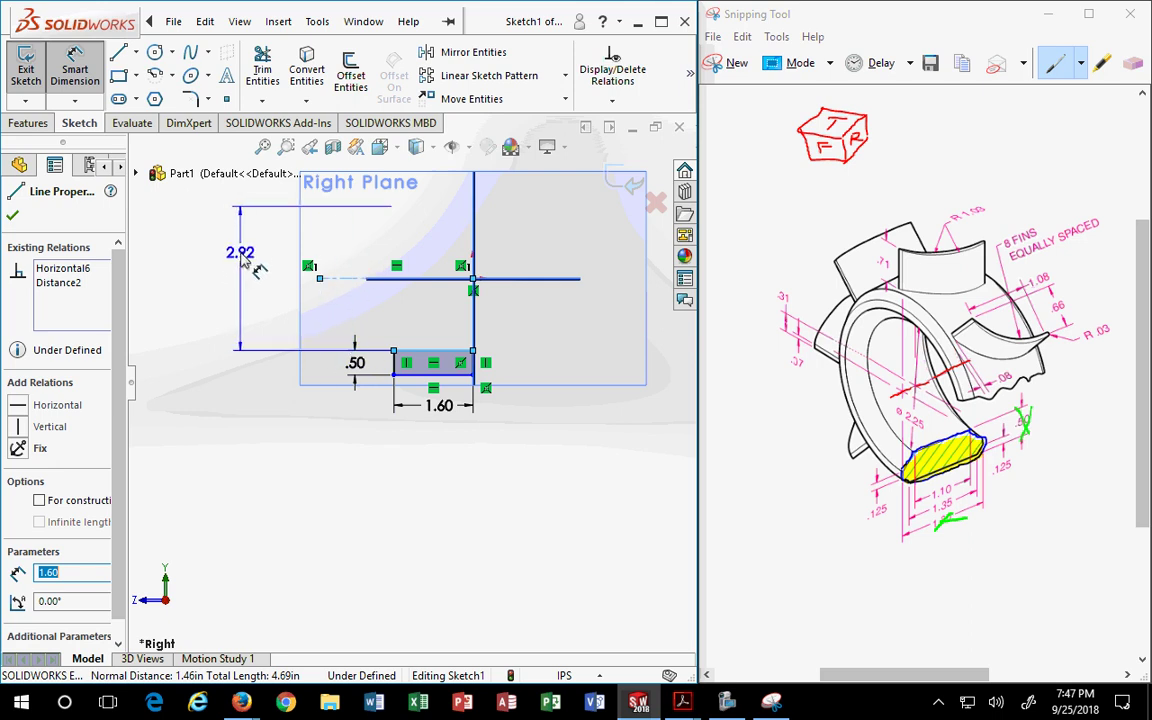
left_click(258, 270)
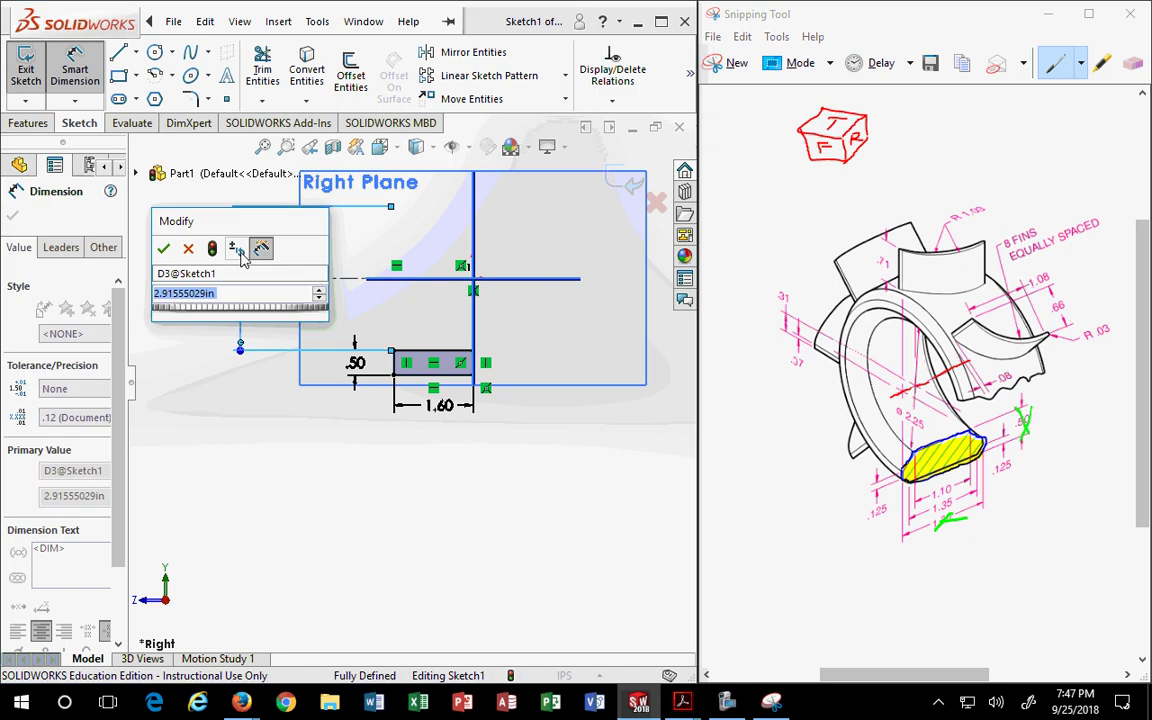
type("2.25")
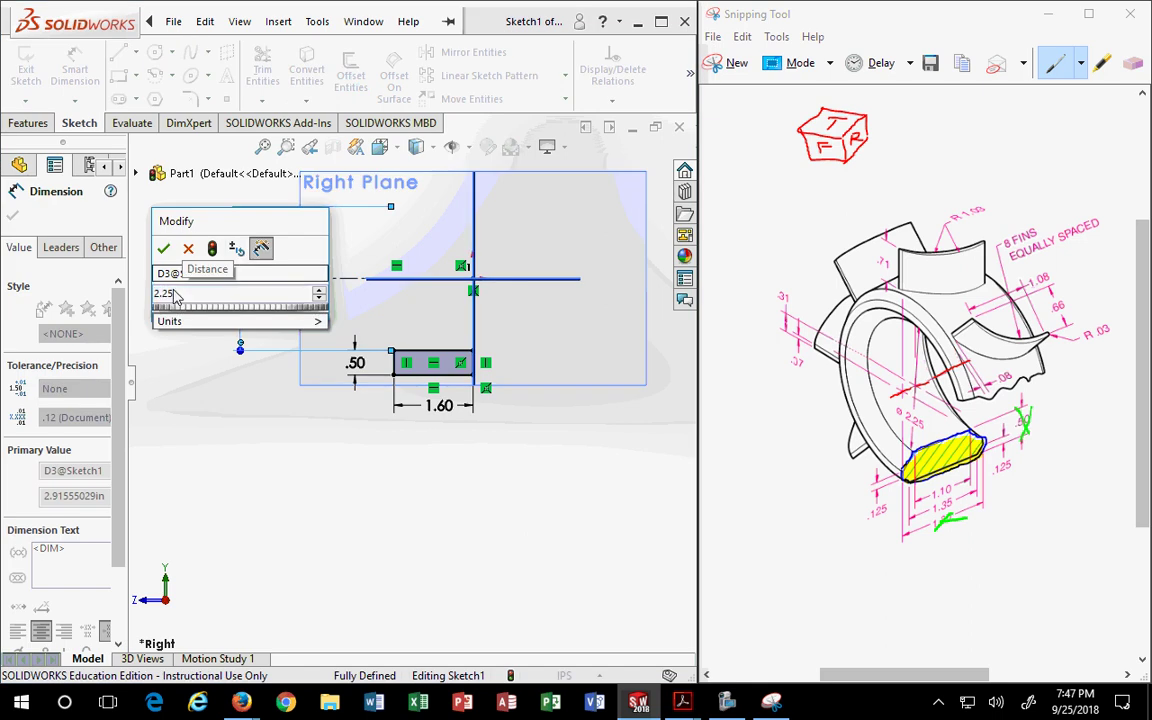
Circle the 2.25 diameter and mark its two endpoints on the reference drawing, and accept the sketch's diameter dimension.
left_click(822, 376)
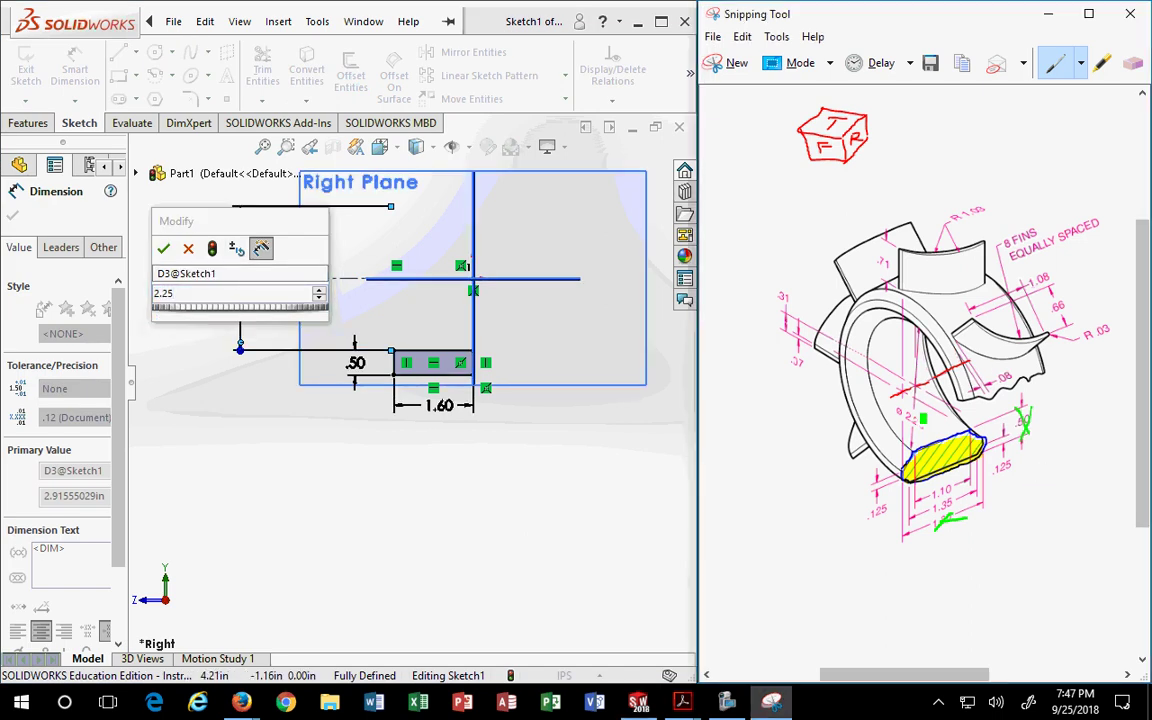
mouse_move(915, 399)
left_mouse_down()
mouse_move(892, 396)
mouse_move(886, 412)
mouse_move(940, 431)
mouse_move(934, 412)
mouse_move(913, 426)
left_mouse_up()
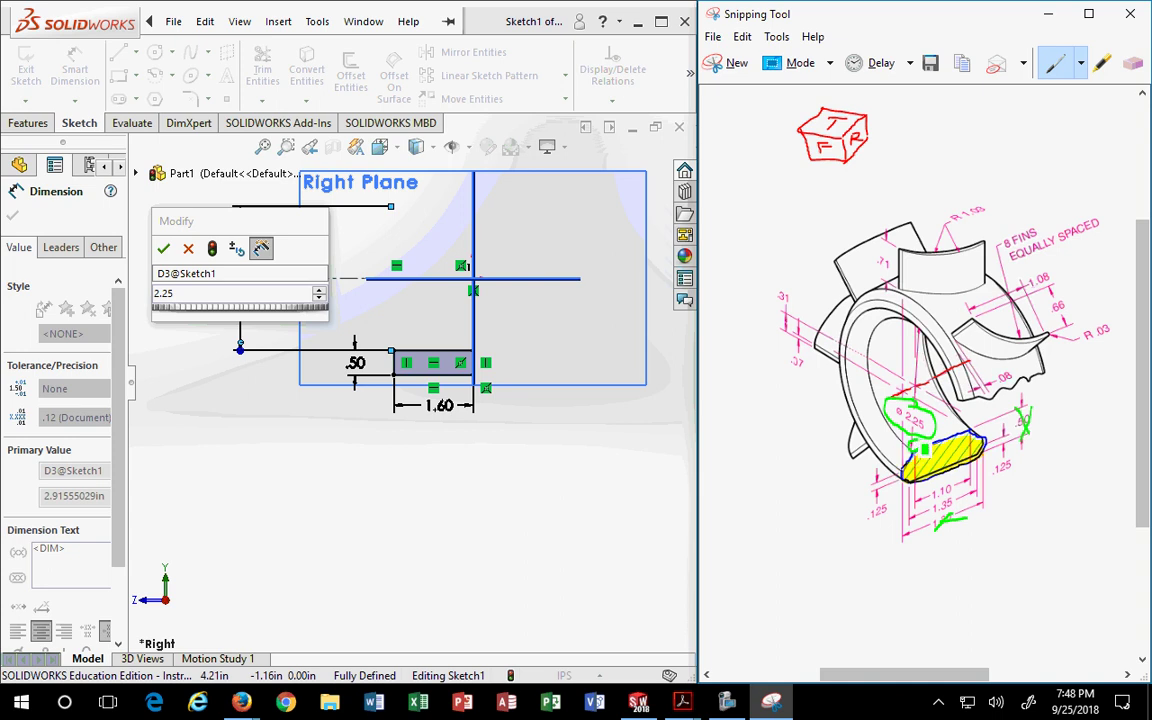
left_click_drag(917, 334, 918, 331)
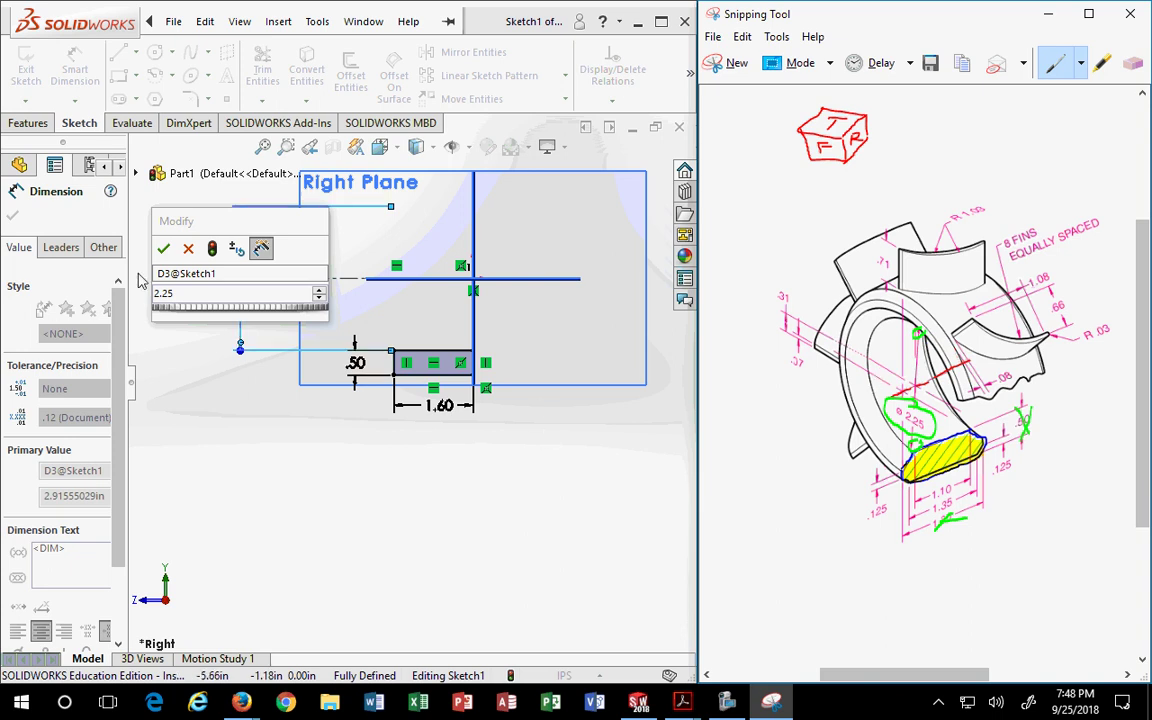
left_click(164, 249)
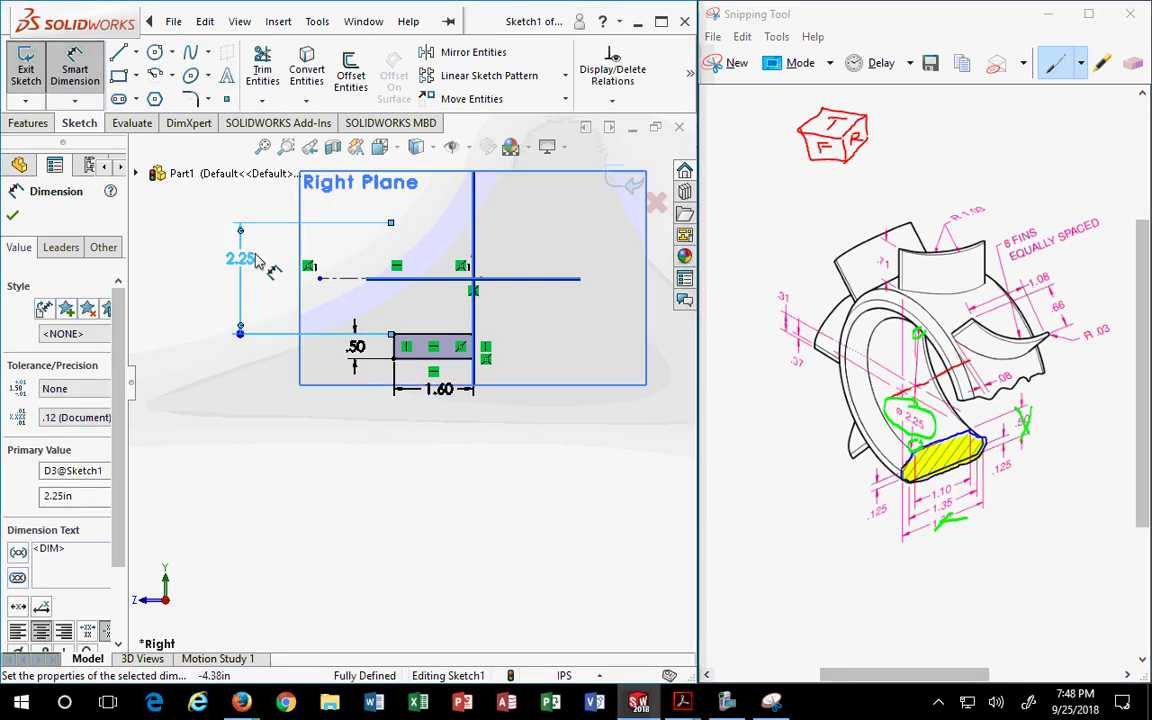
Create a revolved boss from the rectangle, 360 degrees about the centerline.
left_click(36, 124)
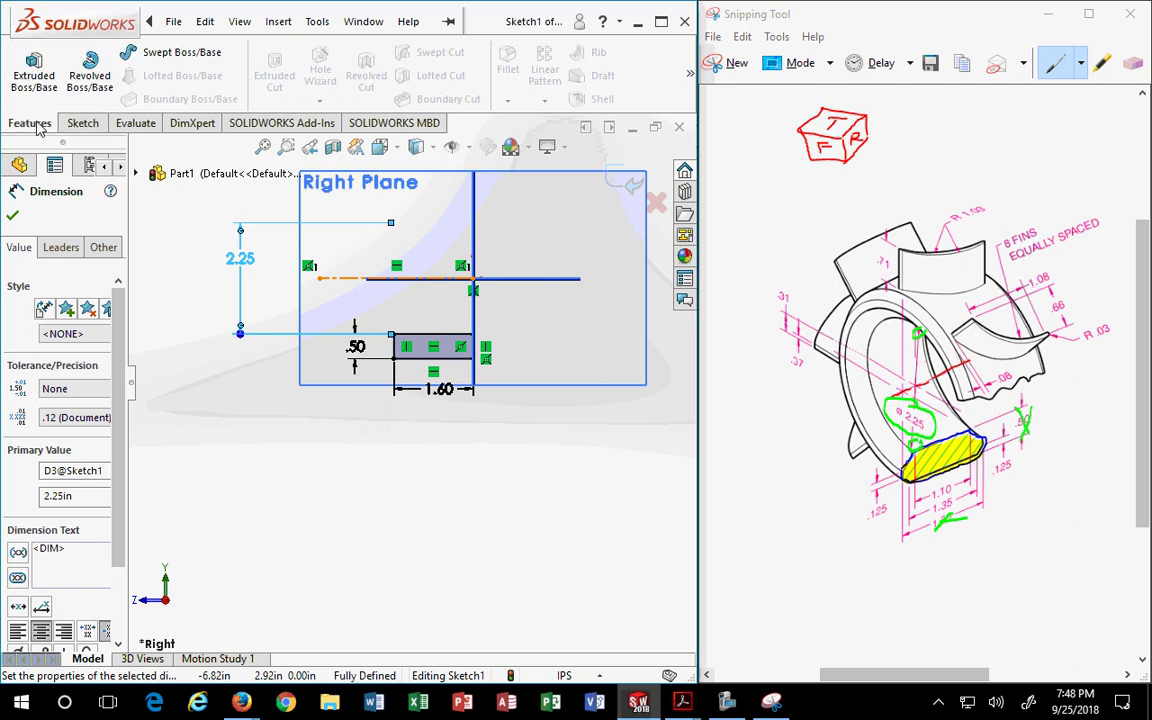
left_click(97, 88)
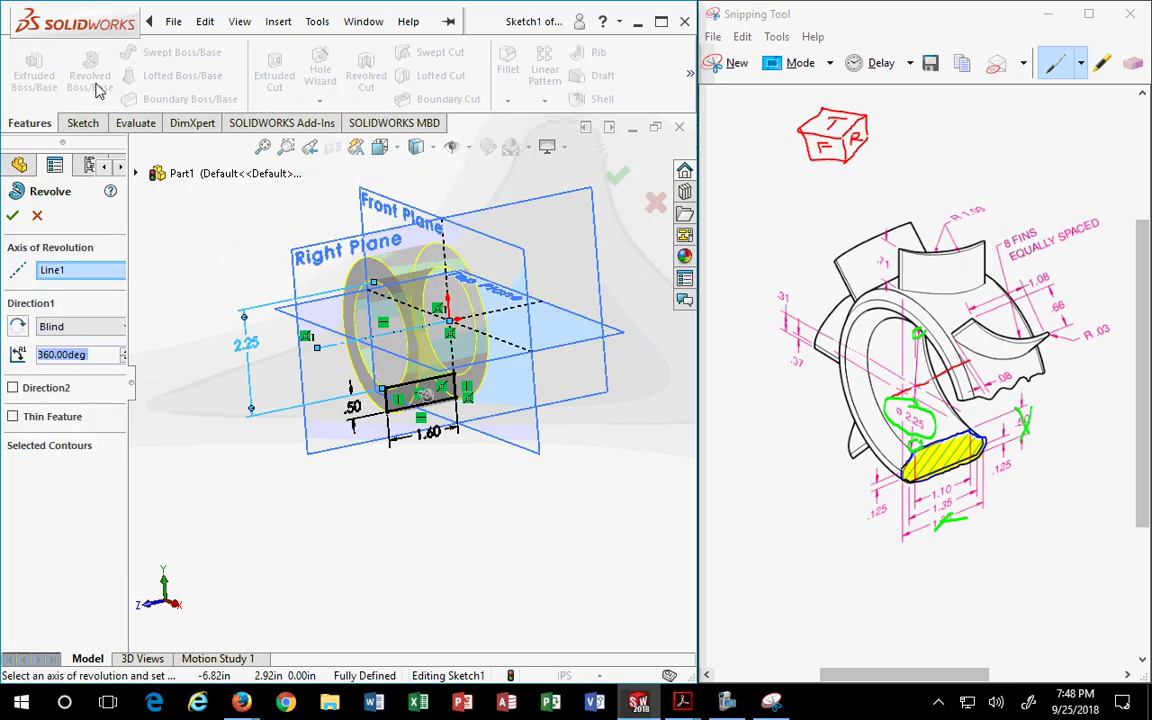
left_click(12, 215)
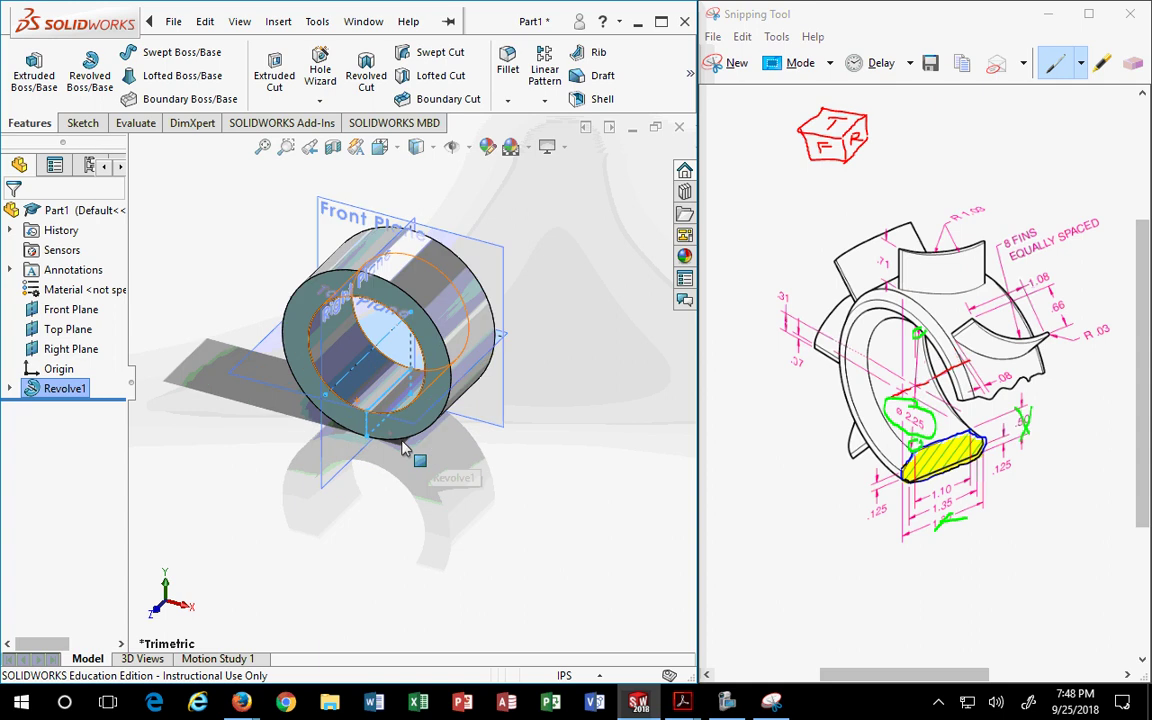
left_click(449, 457)
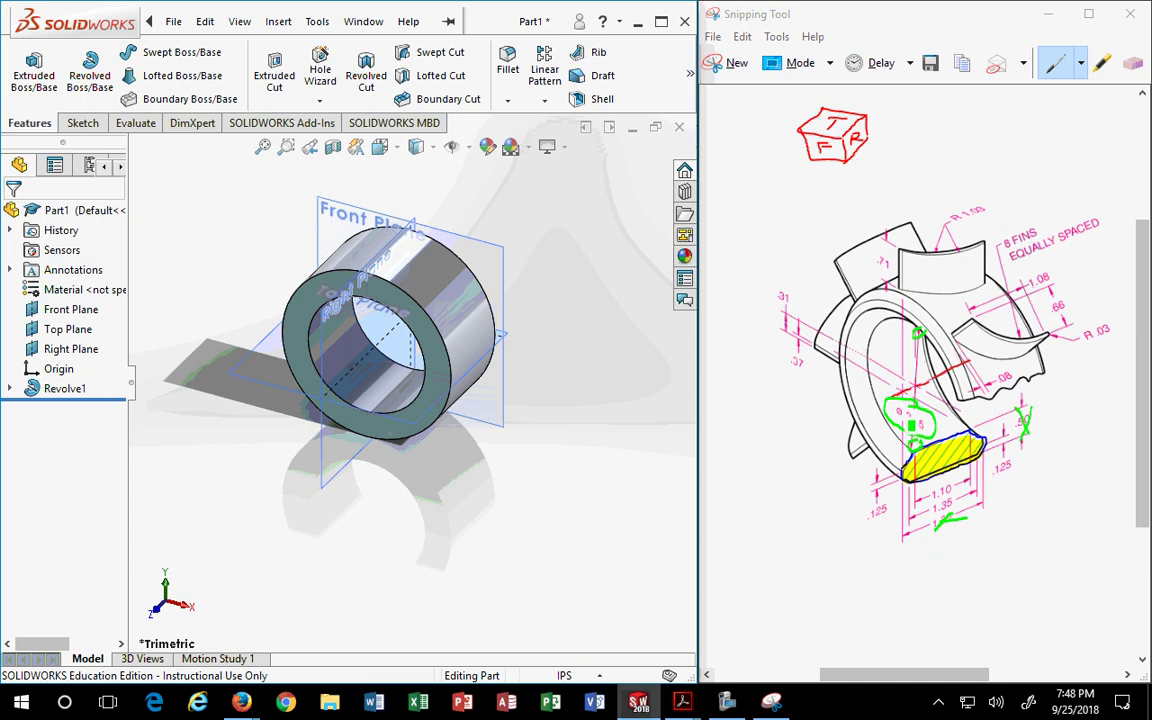
Cross off the 2.25 diameter, and erase its ink along with the section's yellow highlight and blue outline on the reference drawing.
left_click(908, 428)
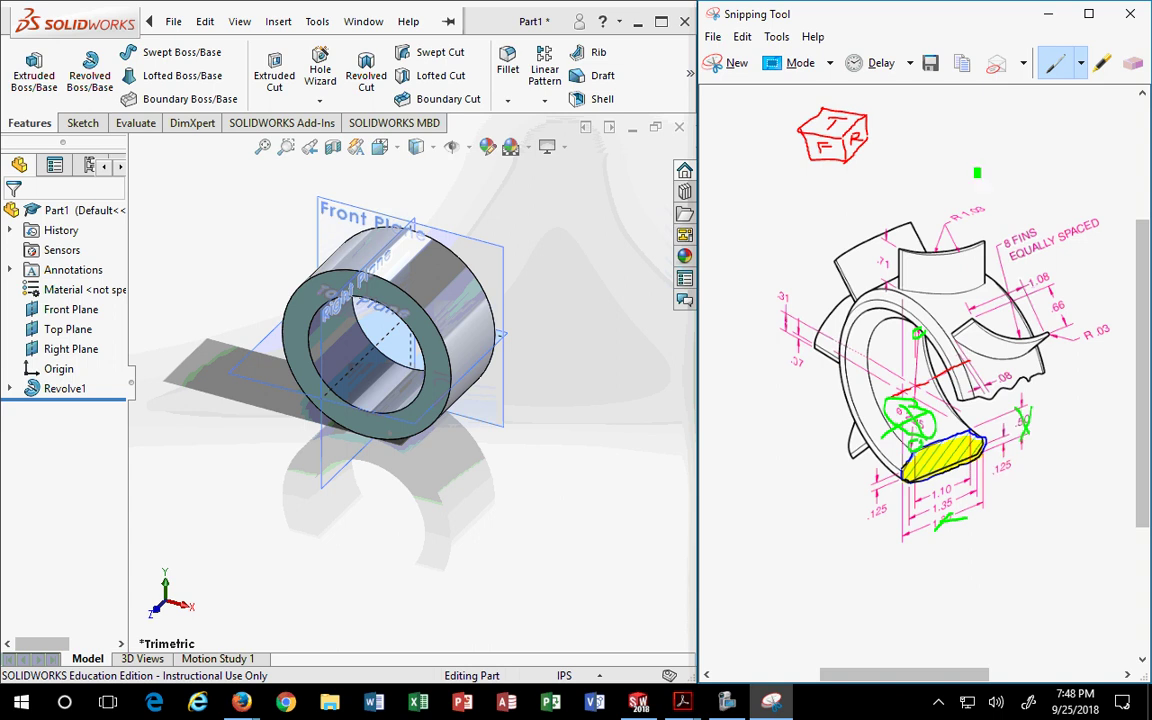
left_click(1133, 63)
mouse_move(866, 425)
left_mouse_down()
mouse_move(805, 407)
mouse_move(885, 444)
left_mouse_up()
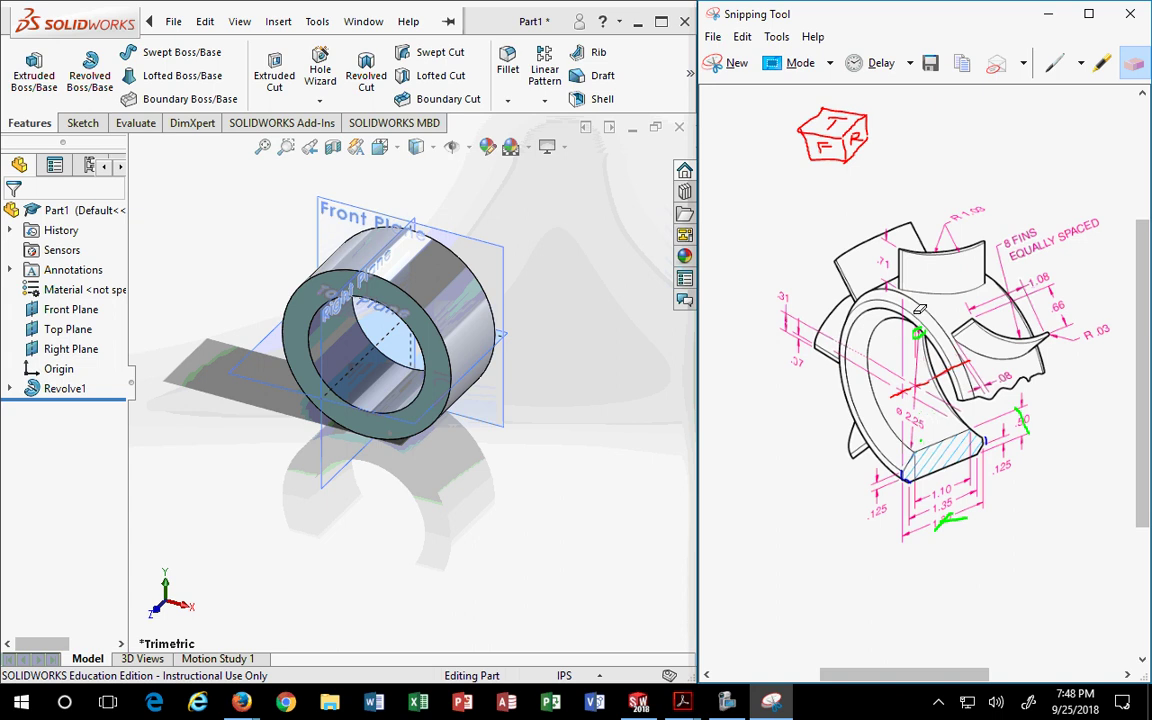
Erase the remaining green and blue section marks on the reference drawing, circle the .125 chamfer, and mark the 1.35 and overall width dimensions.
mouse_move(910, 332)
left_mouse_down()
mouse_move(1087, 354)
mouse_move(986, 448)
mouse_move(1022, 444)
mouse_move(952, 515)
mouse_move(901, 419)
mouse_move(918, 445)
mouse_move(908, 495)
left_mouse_up()
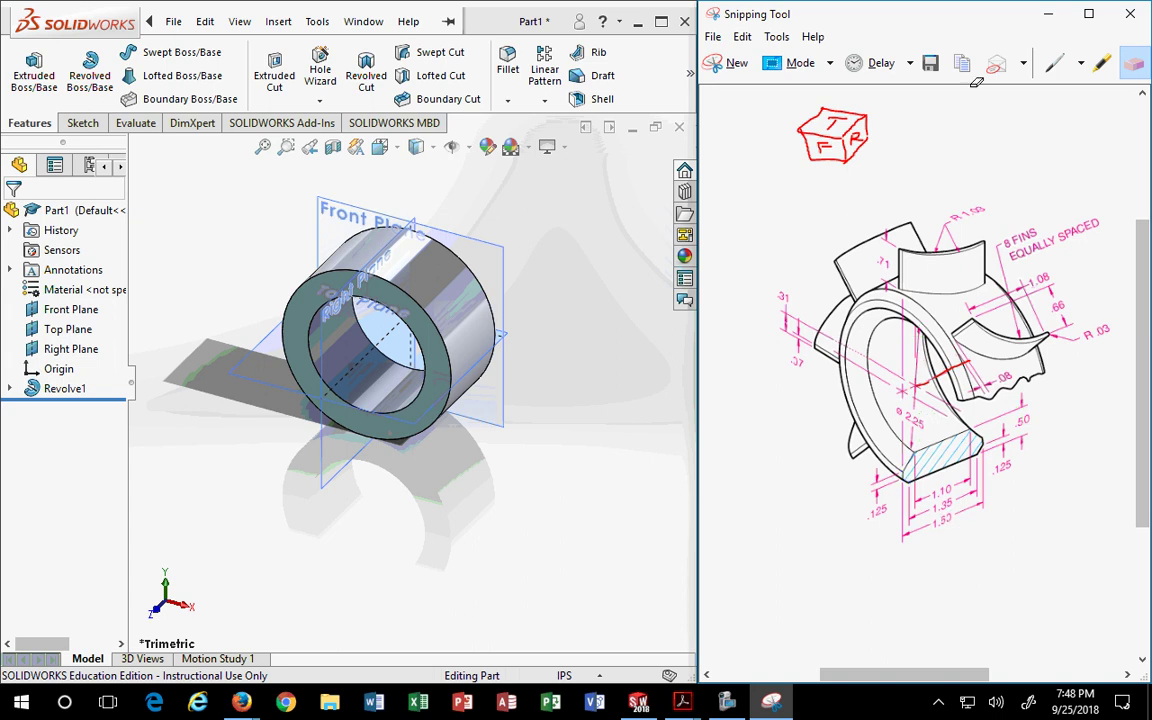
left_click(1060, 64)
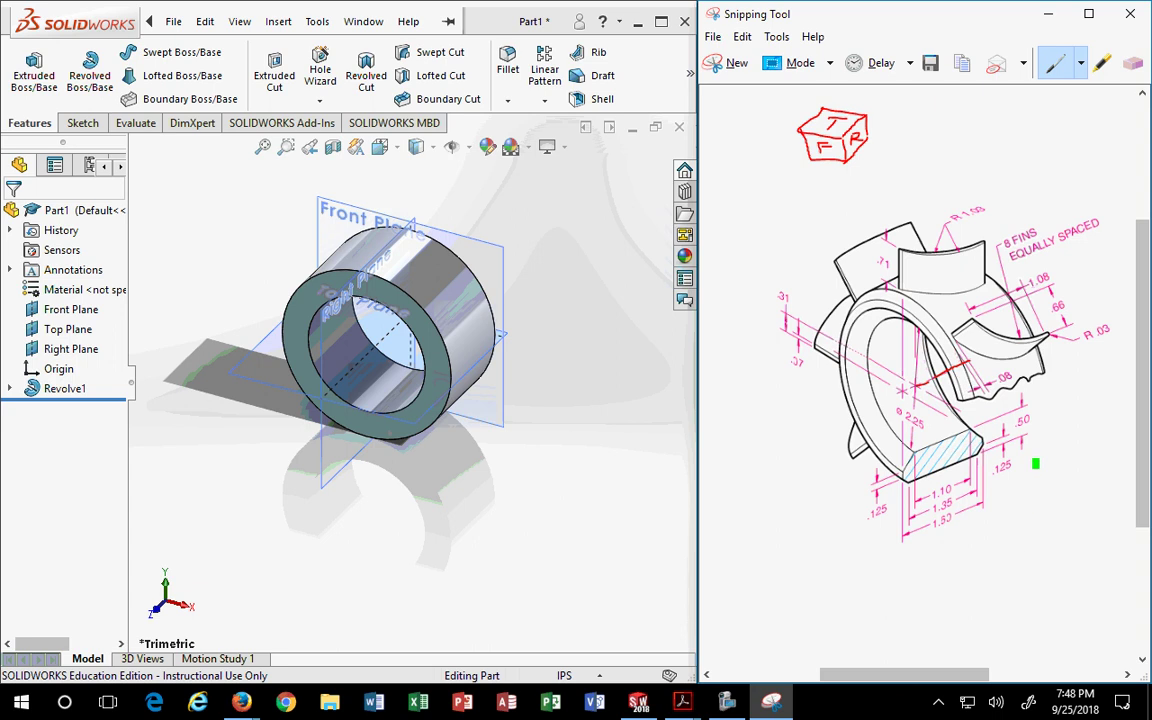
mouse_move(1006, 425)
left_mouse_down()
mouse_move(979, 473)
mouse_move(1022, 479)
mouse_move(1009, 434)
mouse_move(1015, 480)
left_mouse_up()
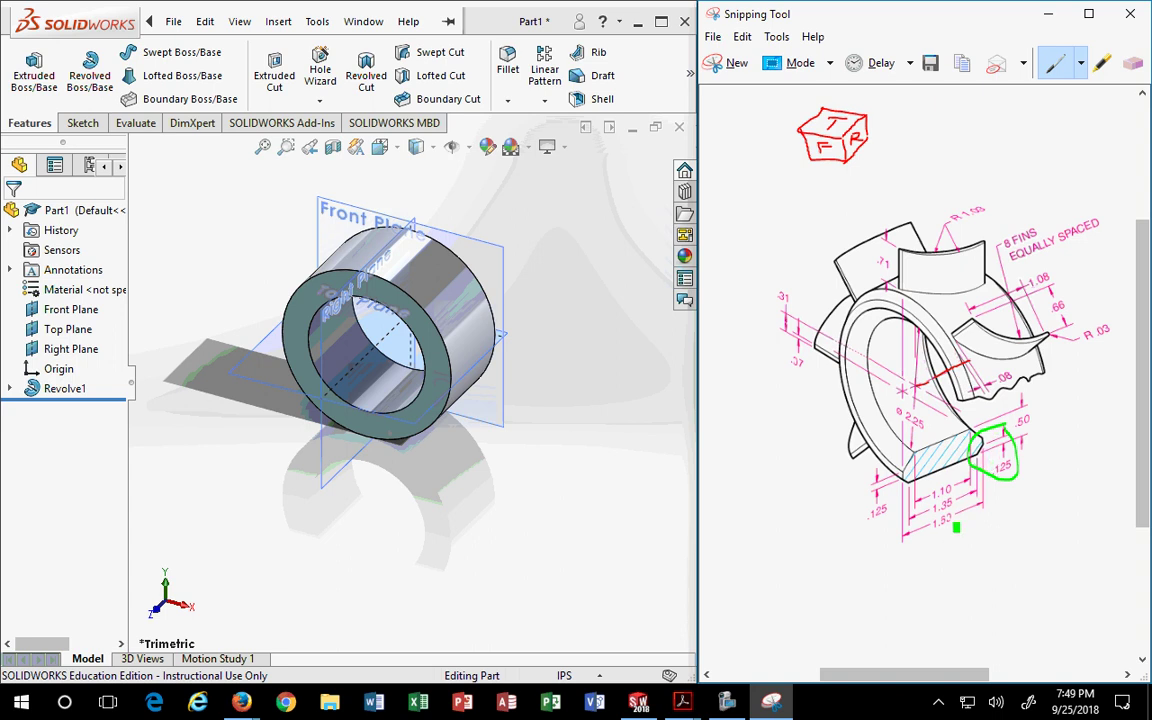
mouse_move(935, 515)
left_mouse_down()
mouse_move(931, 530)
mouse_move(945, 538)
mouse_move(960, 527)
mouse_move(940, 494)
mouse_move(929, 506)
mouse_move(944, 513)
left_mouse_up()
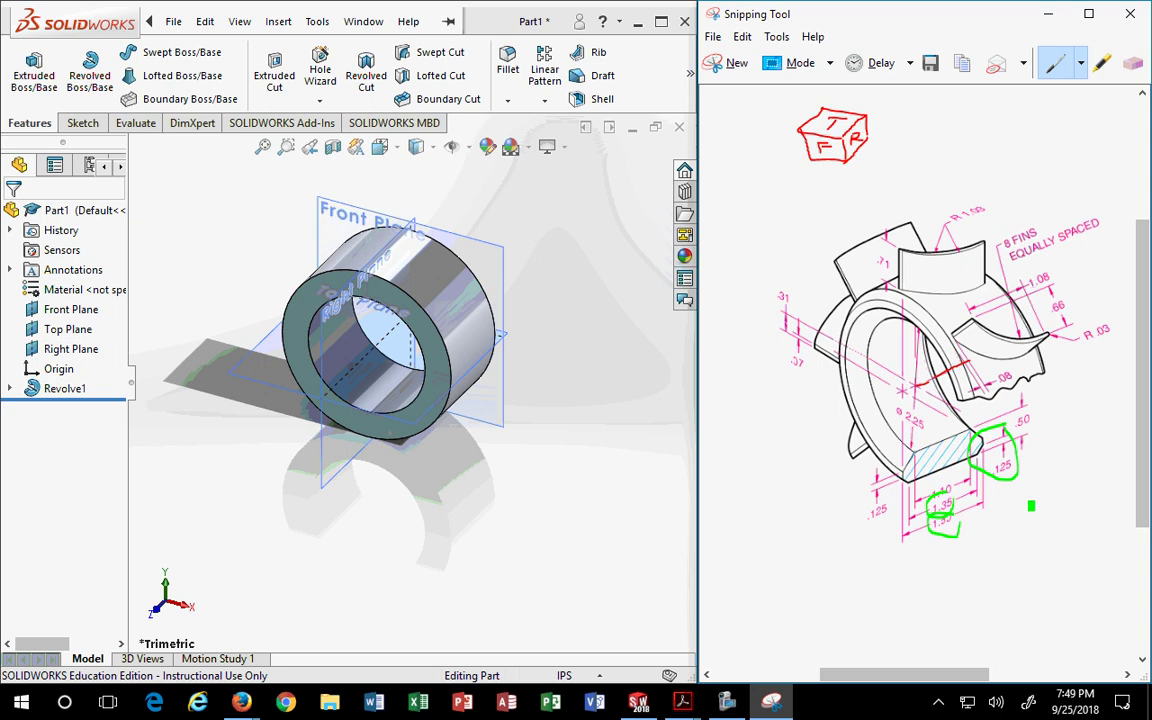
Erase the ink on the width dimensions and mark the section's two outer corners in green on the reference drawing.
left_click(1133, 62)
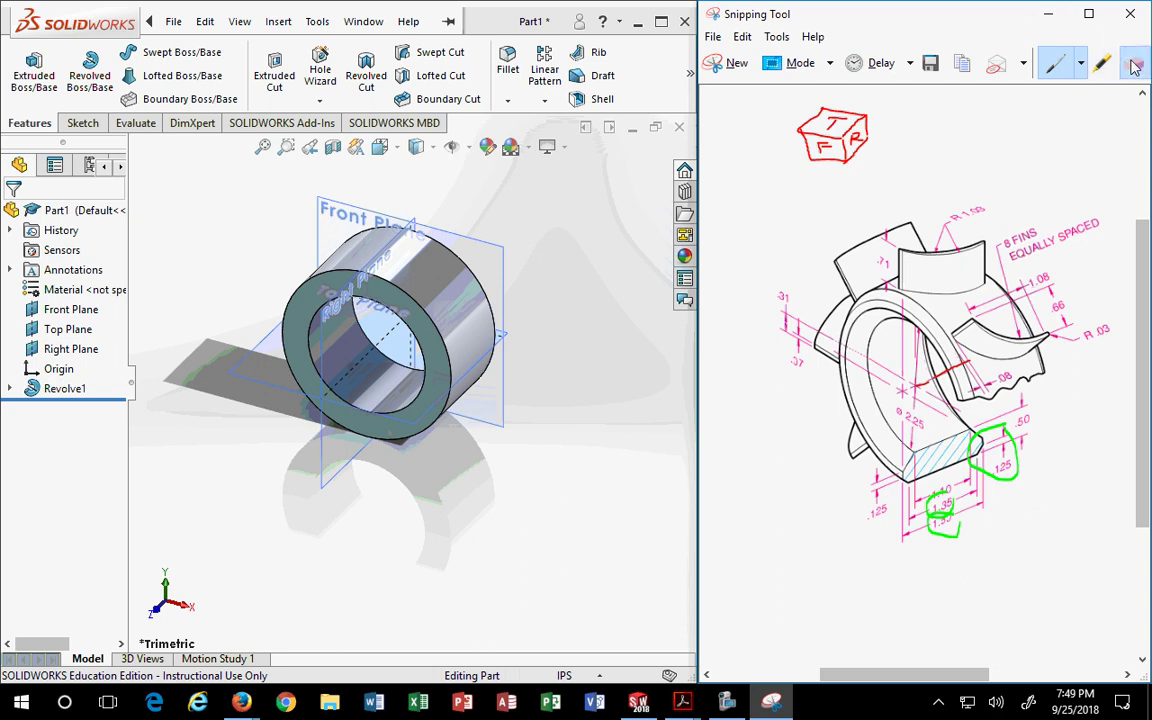
left_click_drag(937, 466, 945, 546)
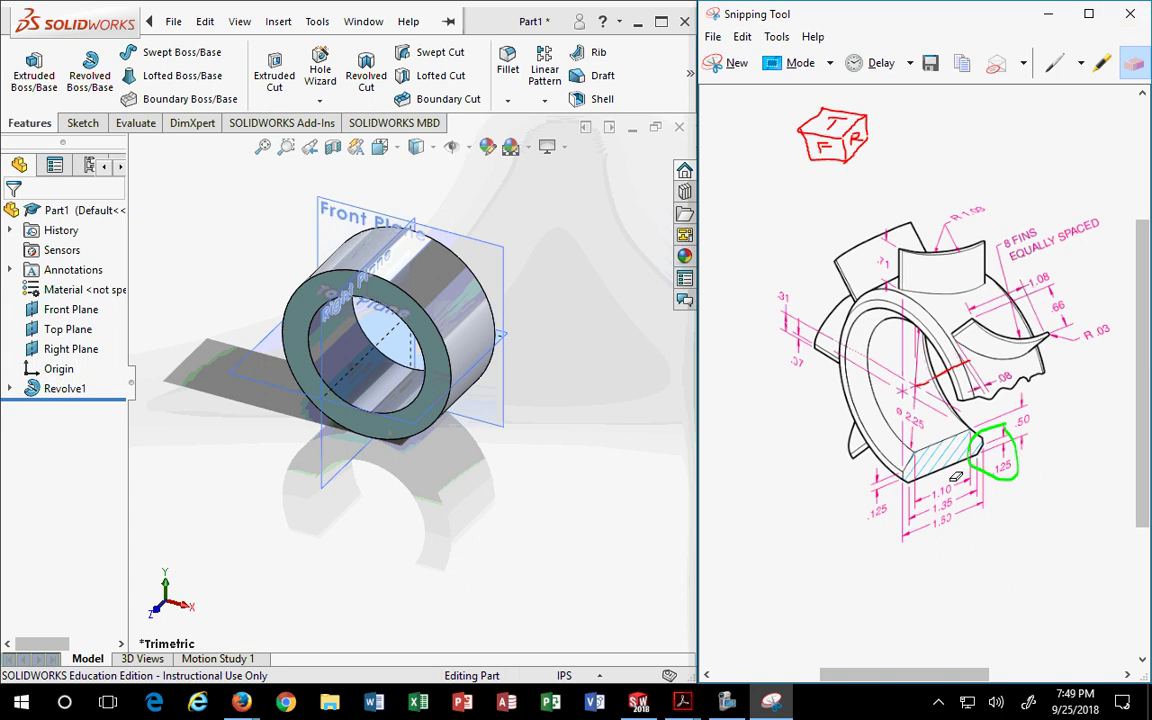
left_click(1056, 63)
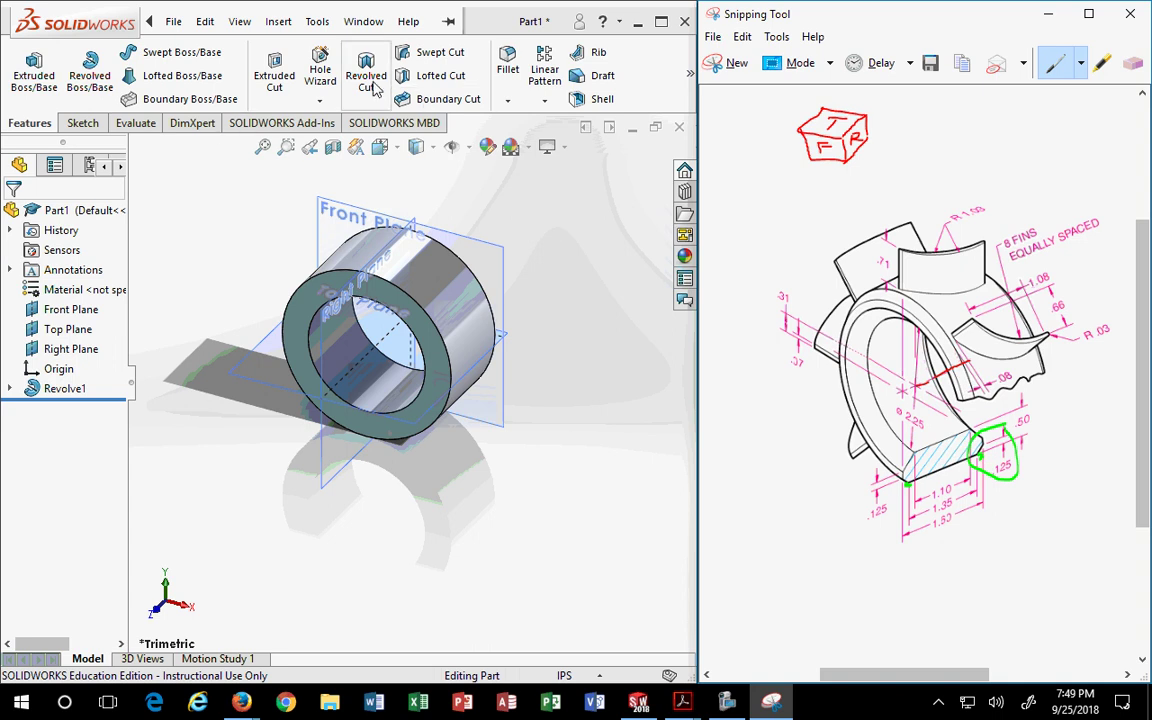
Set up a distance-distance chamfer with symmetric distances of 0.125 in in SOLIDWORKS.
left_click(507, 101)
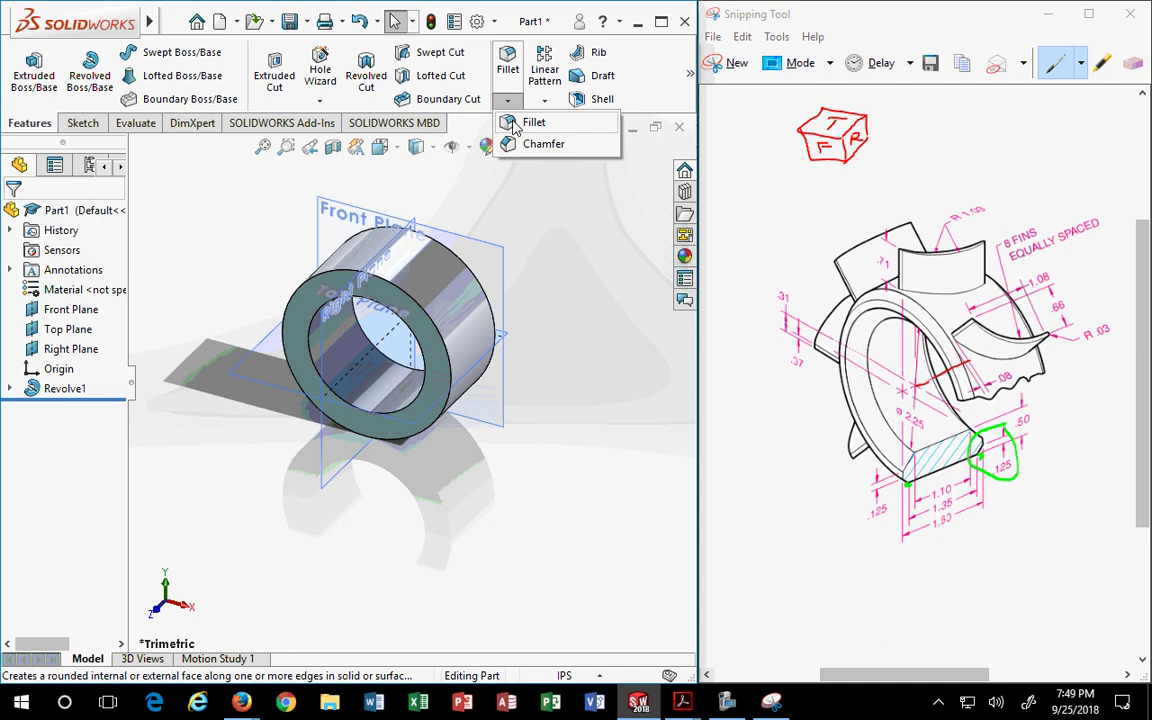
left_click(533, 147)
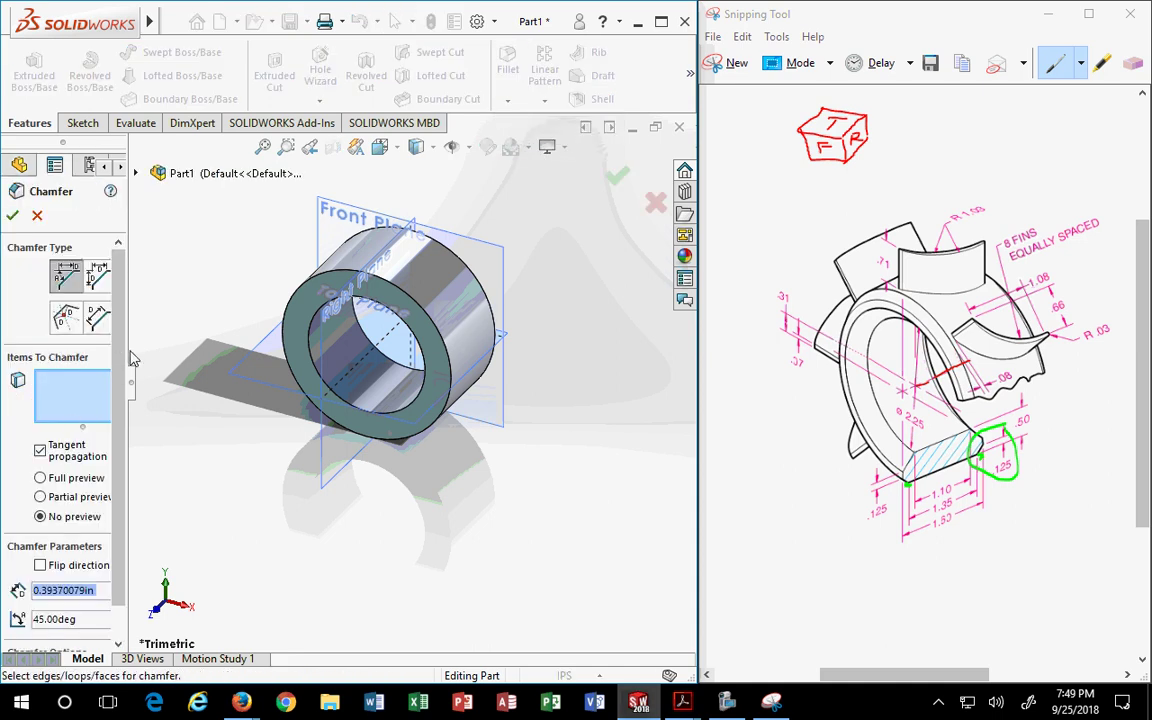
left_click_drag(128, 360, 204, 360)
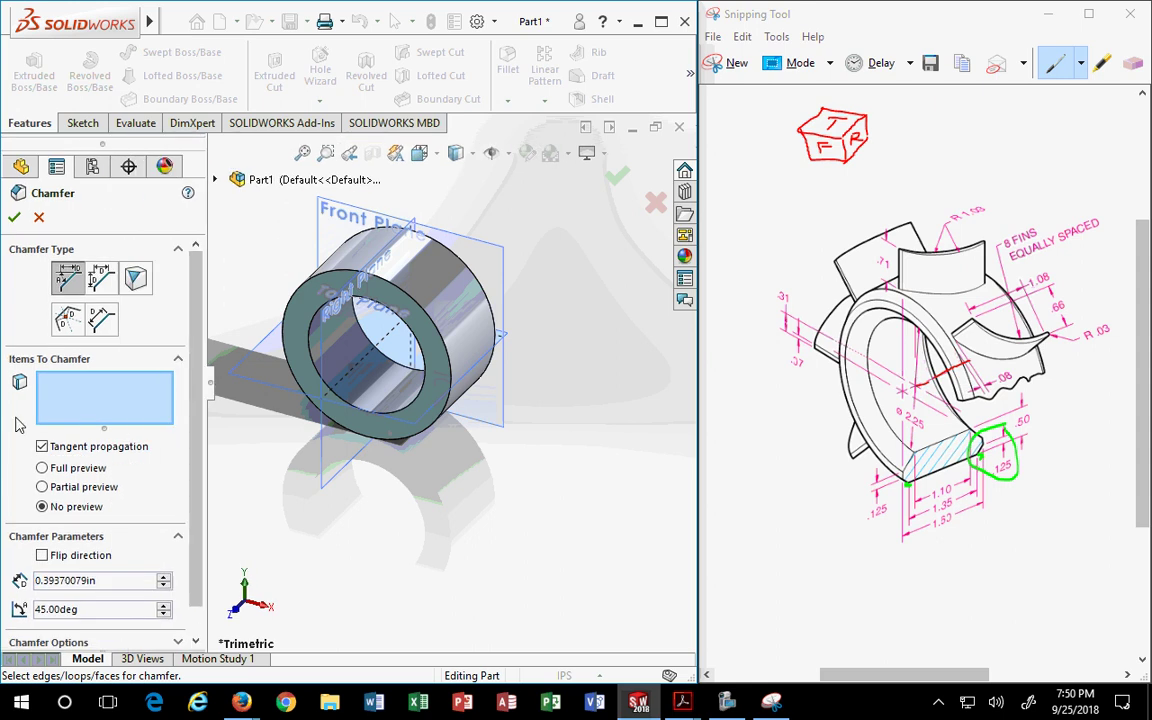
left_click(99, 280)
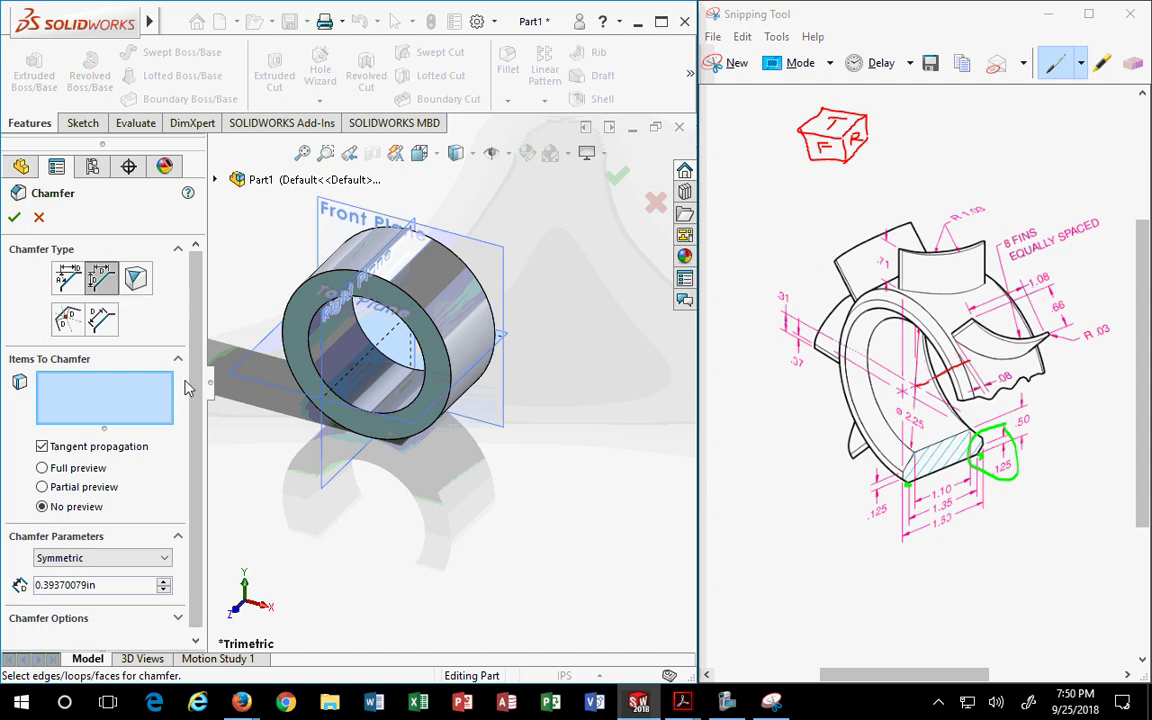
scroll(195, 450, "down", 1)
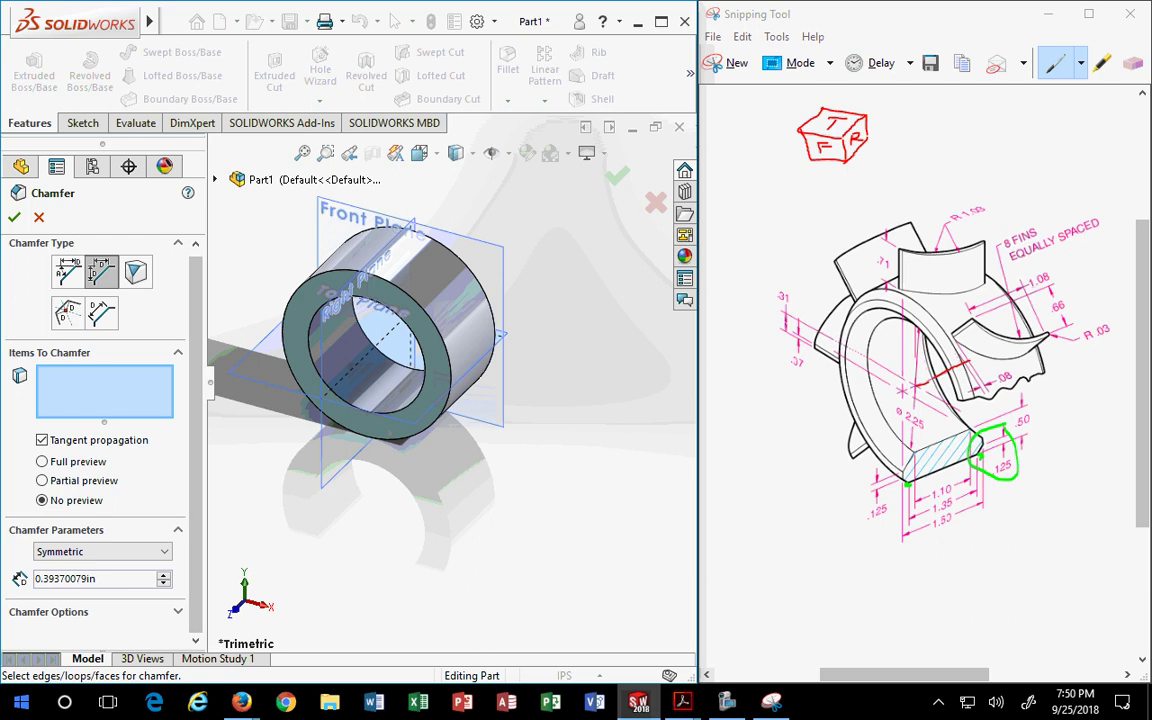
left_click_drag(124, 583, 8, 590)
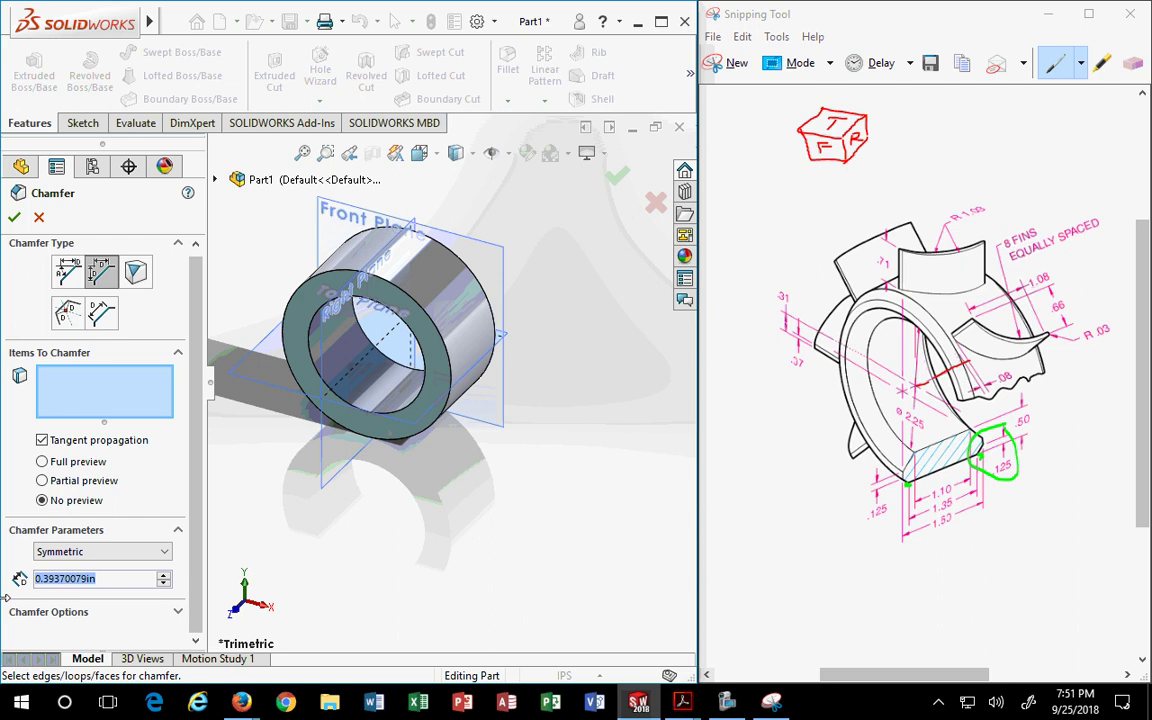
type(".125")
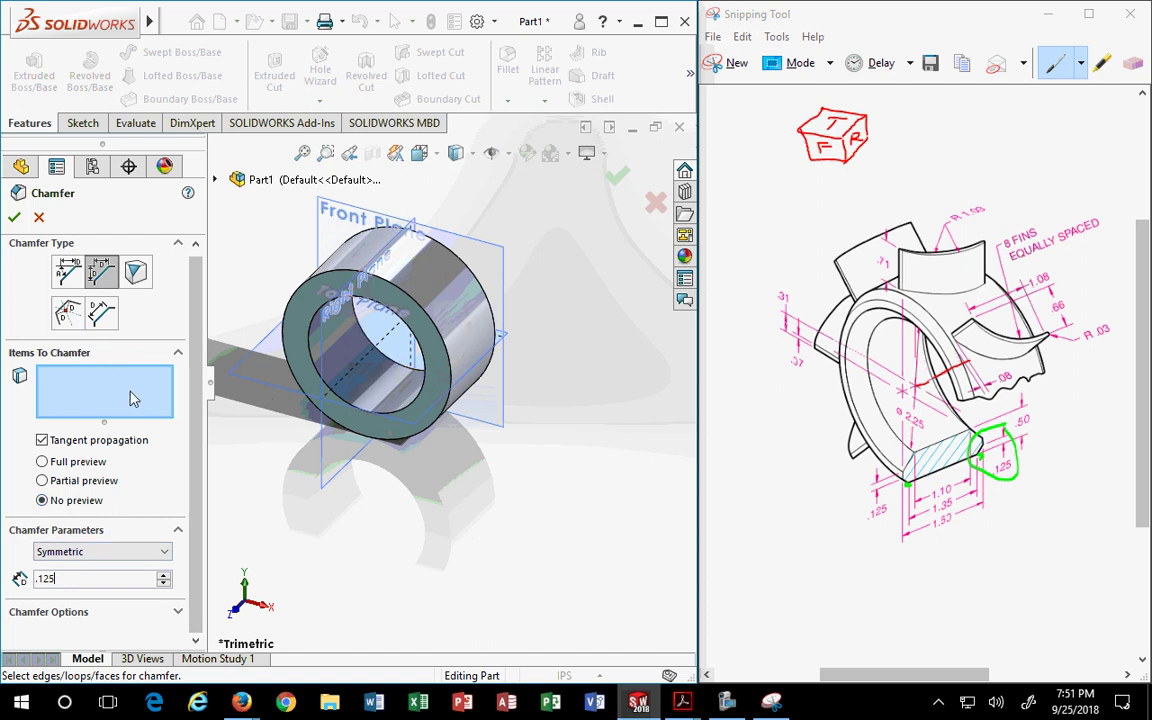
left_click(95, 393)
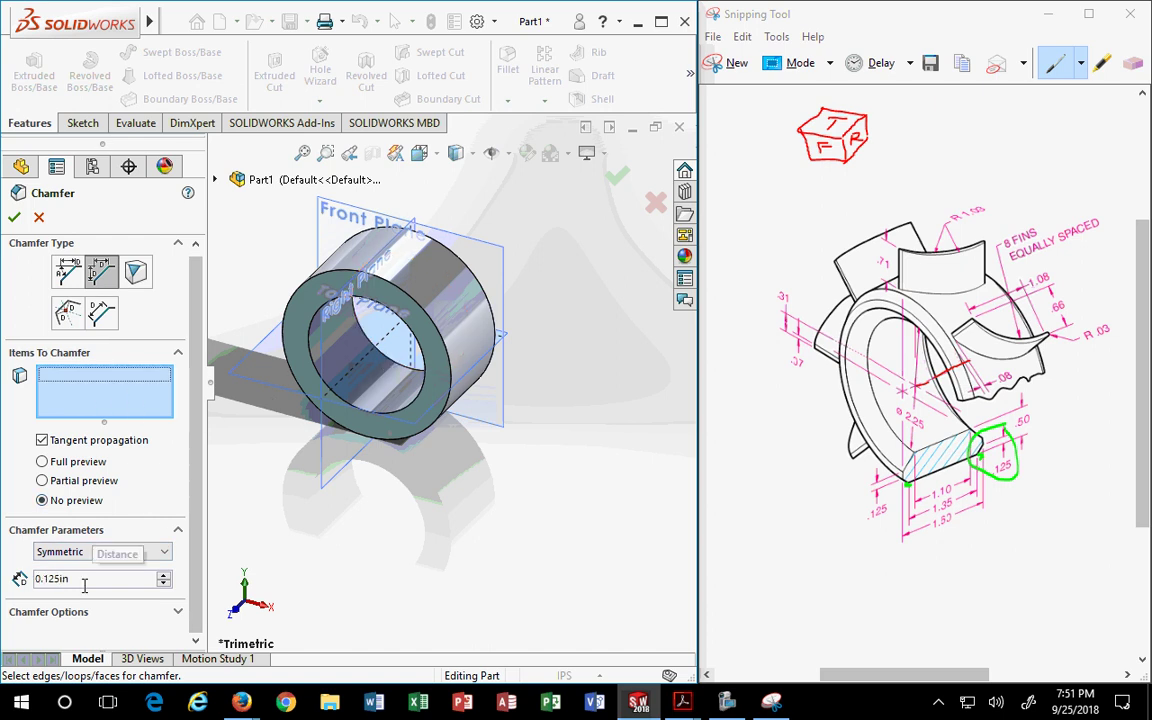
Chamfer the ring's front and back outer circular edges, using the full preview to check them.
left_click(395, 287)
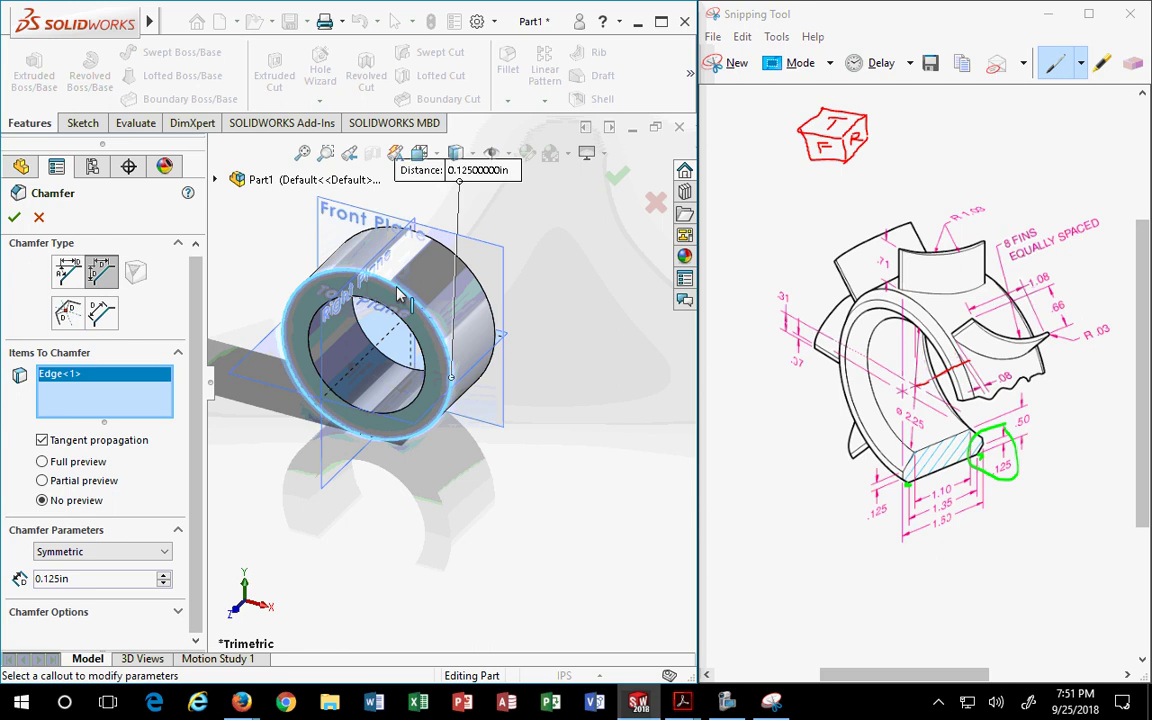
left_click(461, 268)
middle_click_drag(488, 440, 482, 448)
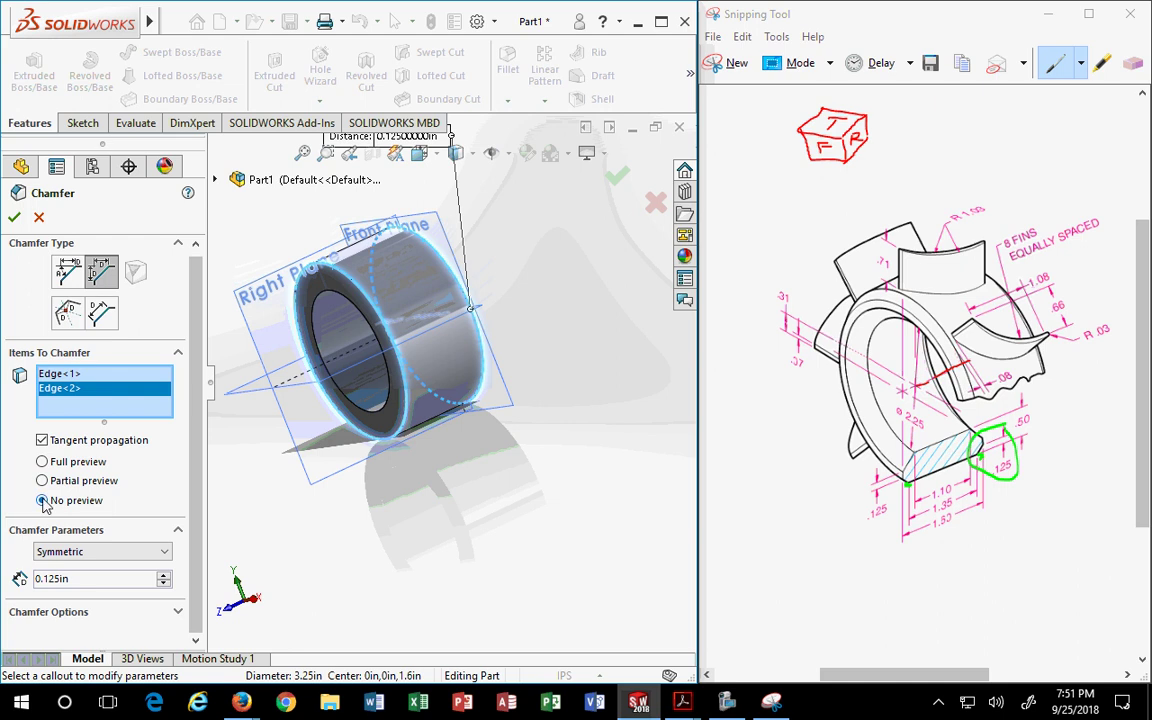
left_click(42, 462)
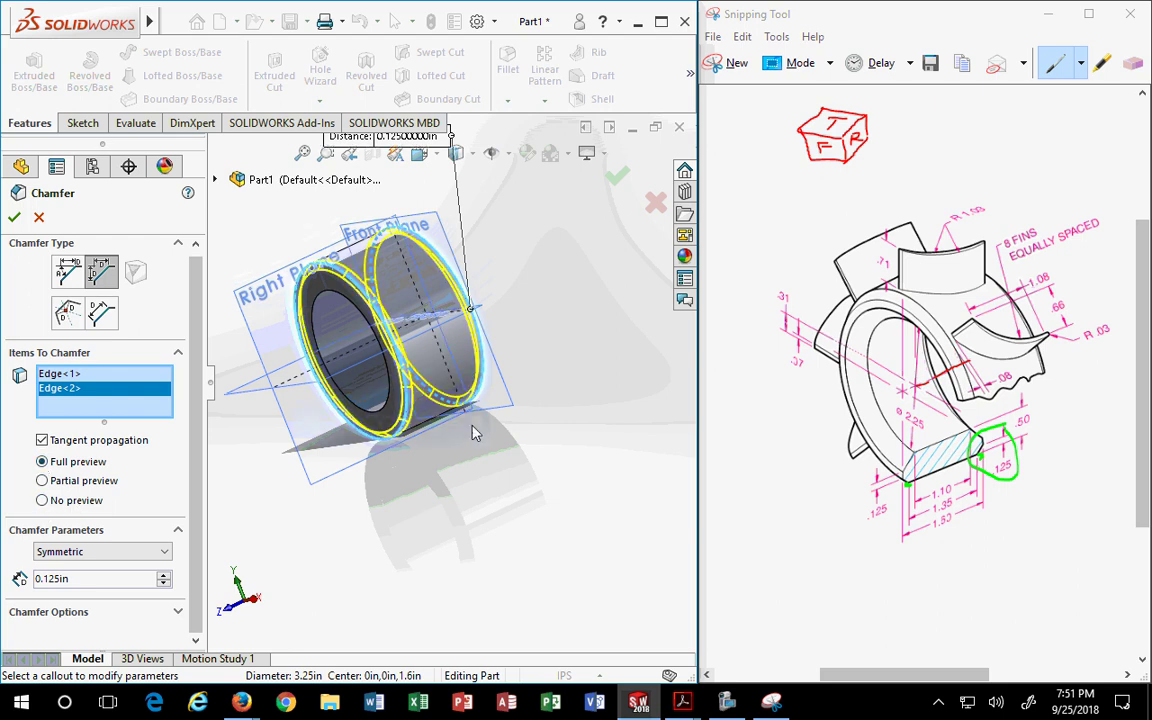
middle_click_drag(430, 388, 470, 470)
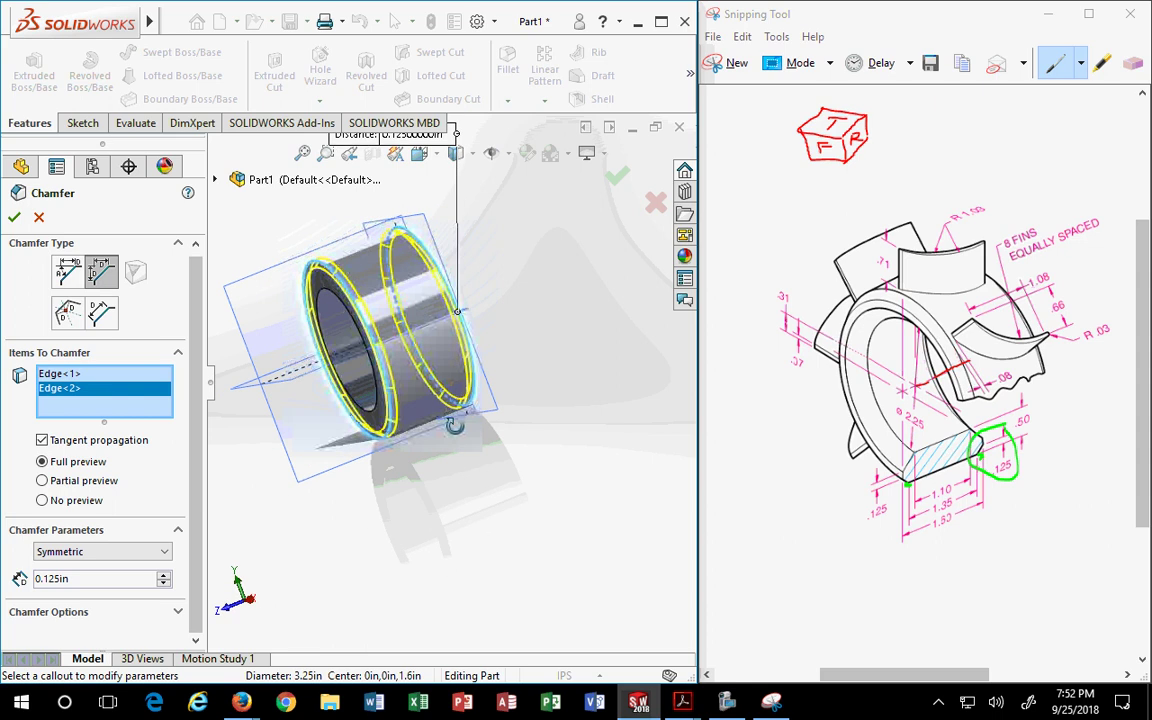
left_click(14, 217)
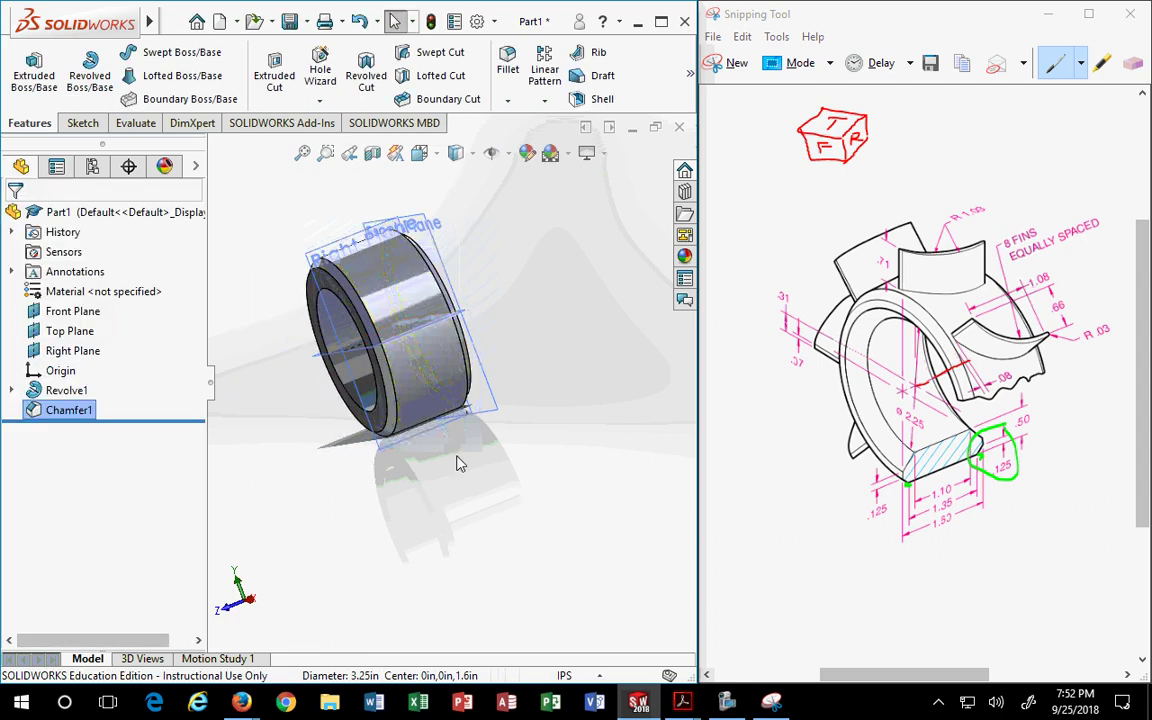
middle_click_drag(410, 410, 527, 476)
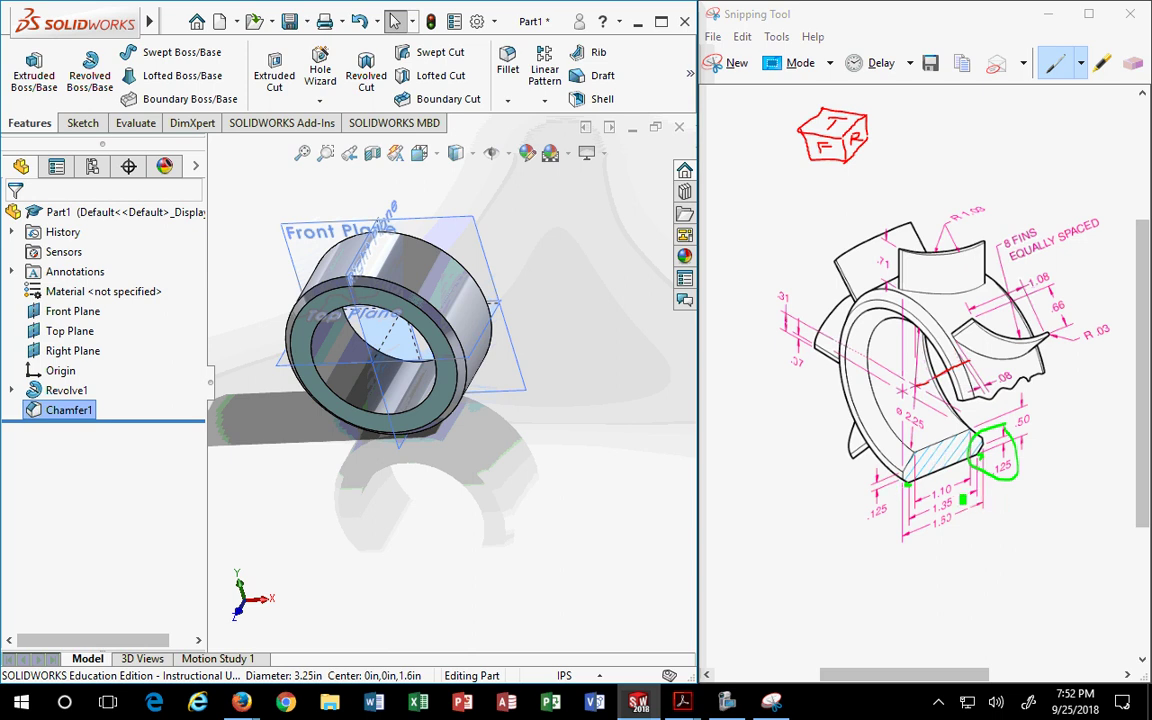
Circle the 1.10 width on the reference drawing, and erase the circle and corner mark around the right-hand .125 chamfer.
left_click(956, 490)
mouse_move(955, 487)
left_mouse_down()
mouse_move(930, 489)
mouse_move(956, 505)
mouse_move(966, 485)
left_mouse_up()
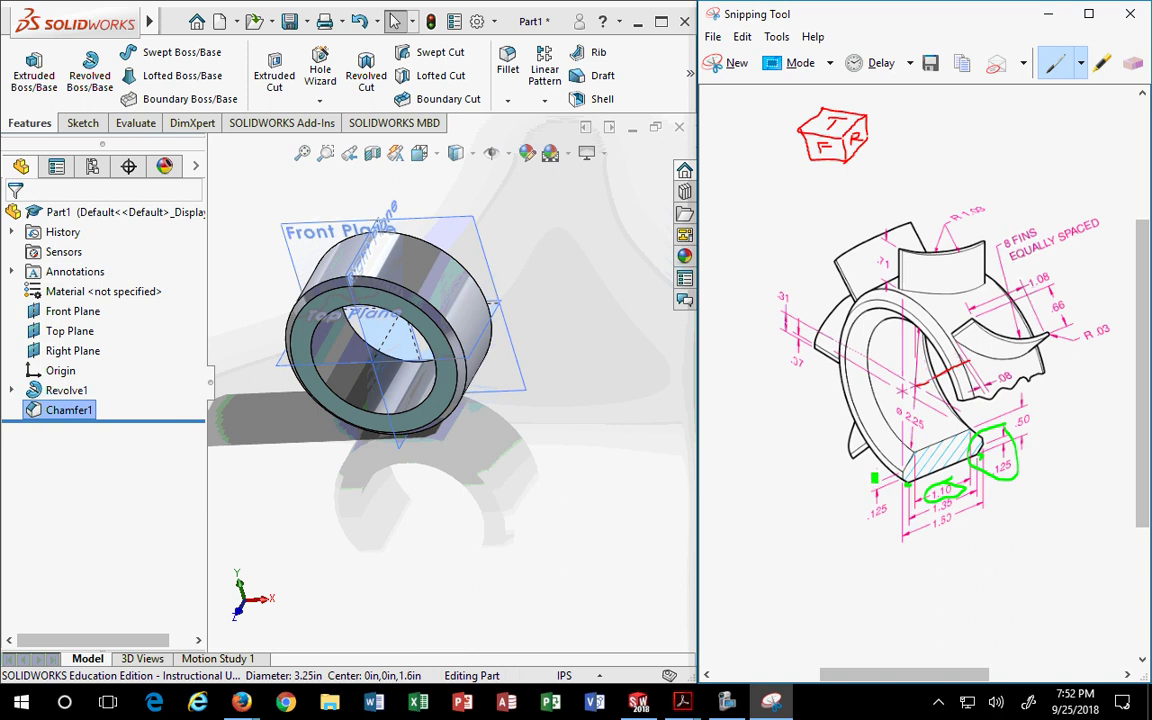
left_click(1133, 62)
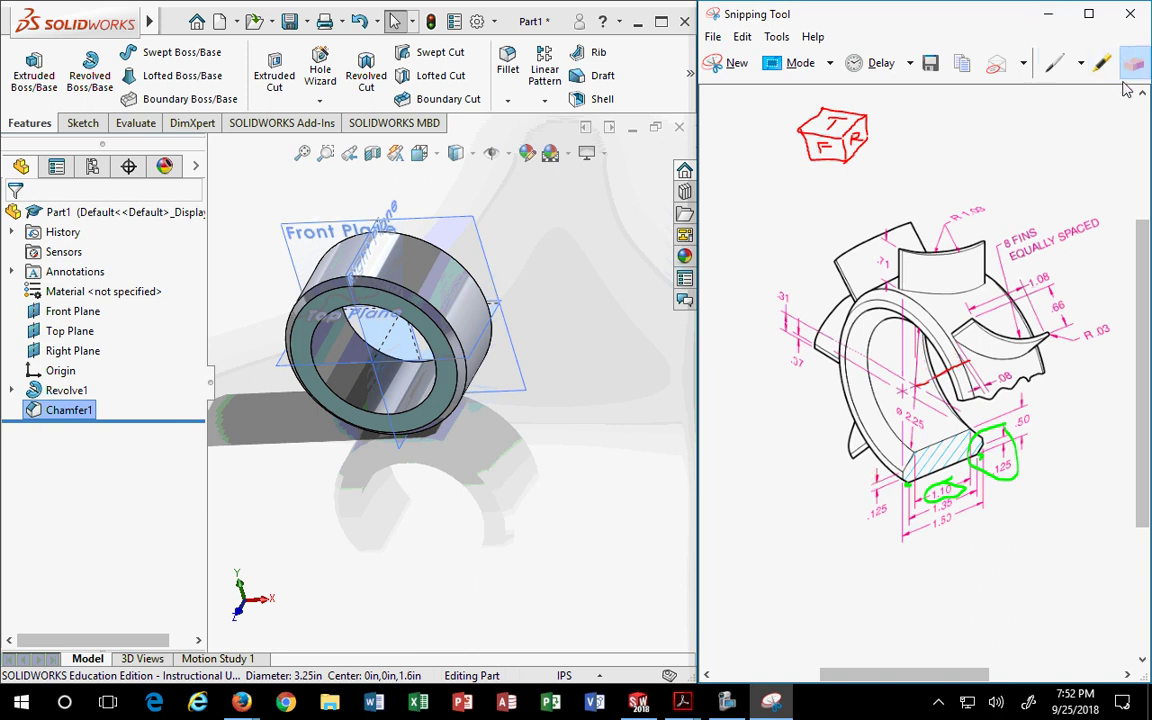
left_click(990, 428)
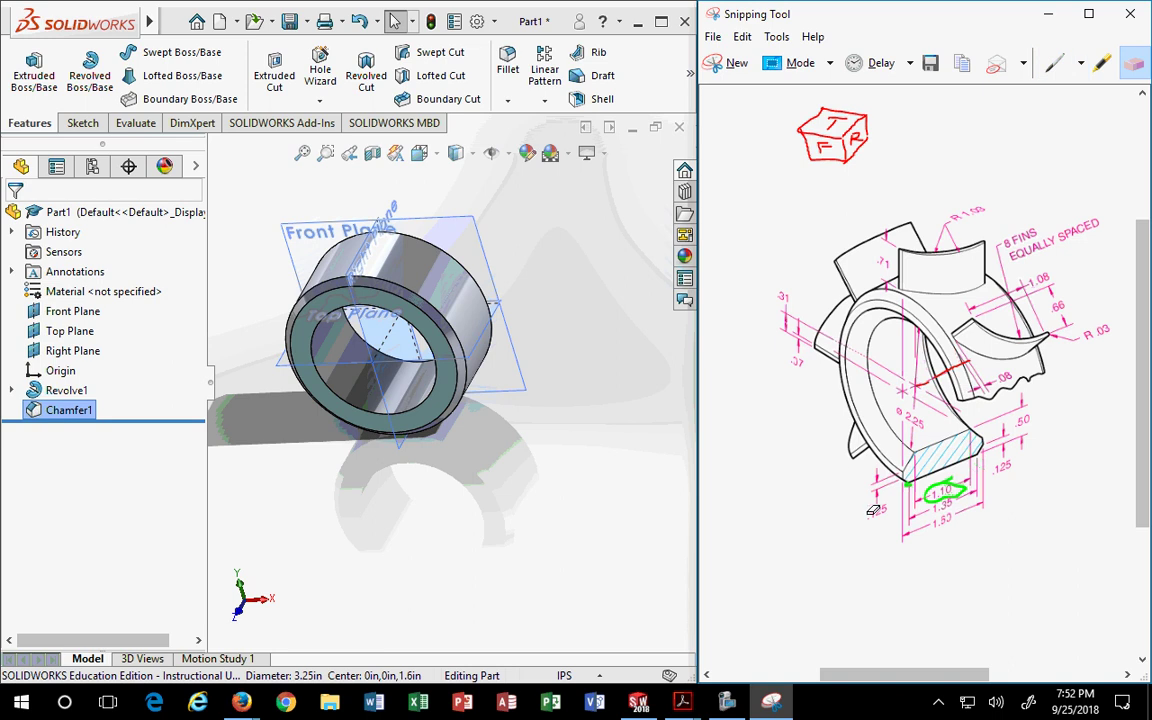
Circle both .125 dimensions and the .50 dimension in green on the reference drawing.
left_click(1055, 63)
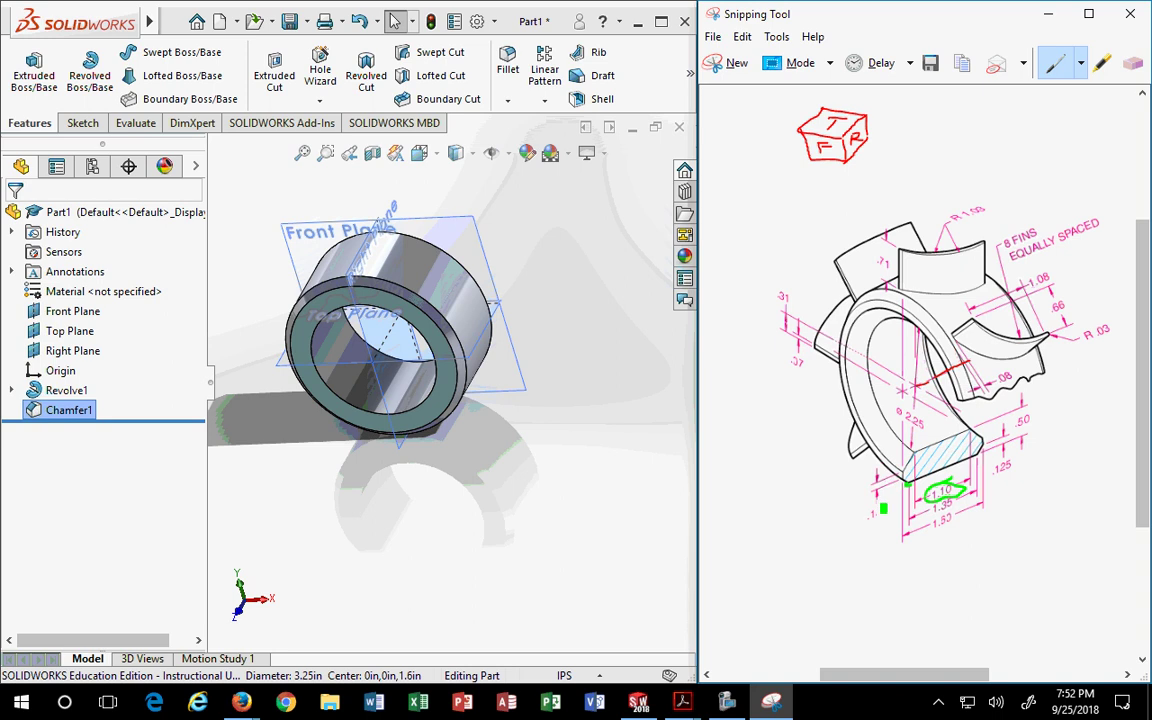
mouse_move(883, 508)
left_mouse_down()
mouse_move(862, 506)
mouse_move(880, 526)
mouse_move(893, 499)
left_mouse_up()
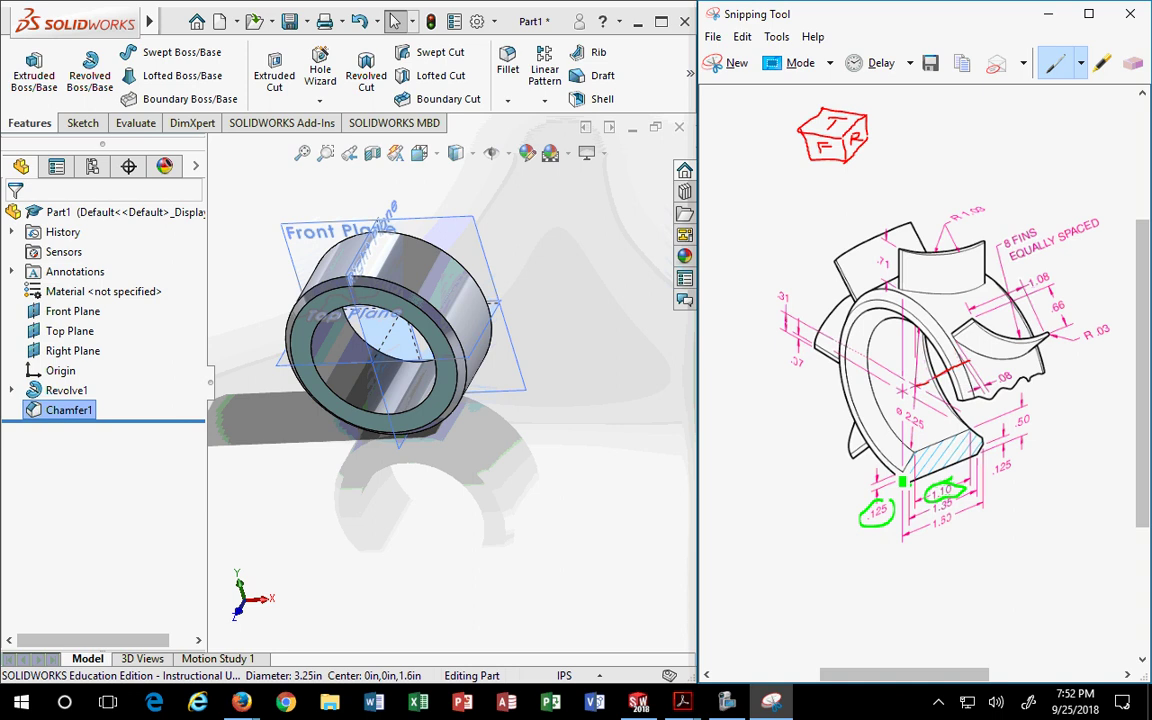
mouse_move(985, 460)
left_mouse_down()
mouse_move(1008, 448)
mouse_move(1013, 463)
left_mouse_up()
mouse_move(1028, 417)
left_mouse_down()
mouse_move(1008, 436)
mouse_move(1038, 420)
left_mouse_up()
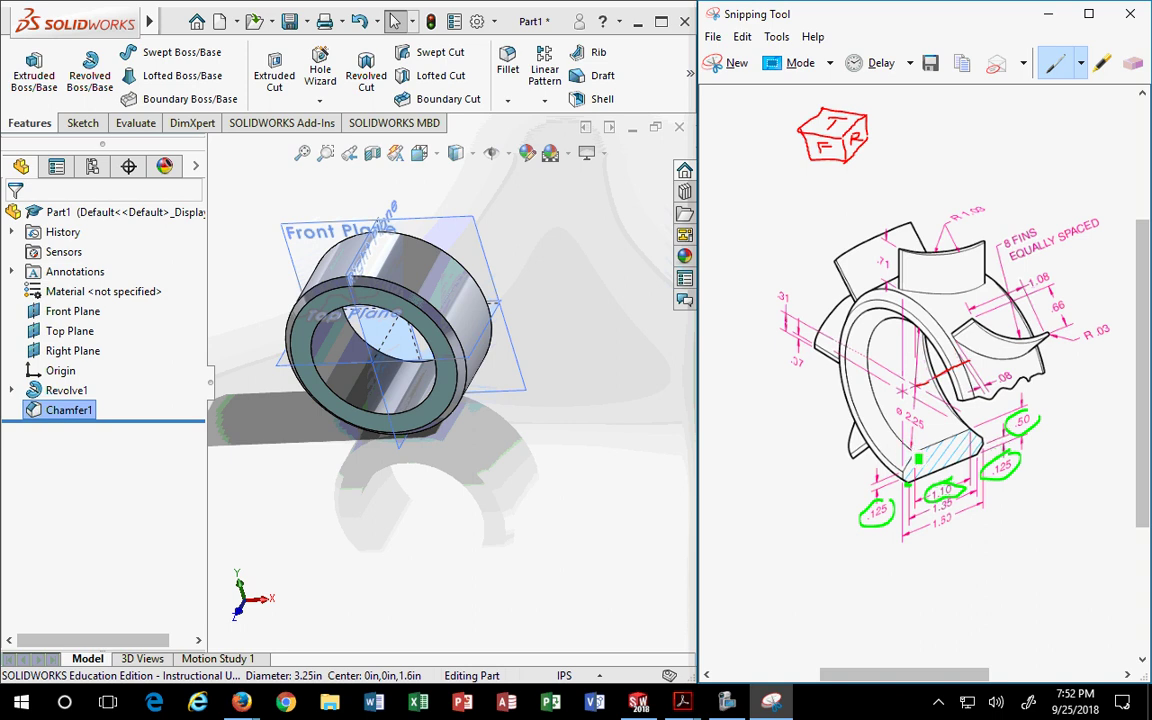
Draw extension lines and arrows from the section's inner chamfer on the reference drawing, and label the height .25.
mouse_move(914, 453)
left_mouse_down()
mouse_move(836, 501)
mouse_move(838, 461)
mouse_move(802, 466)
mouse_move(844, 519)
left_mouse_up()
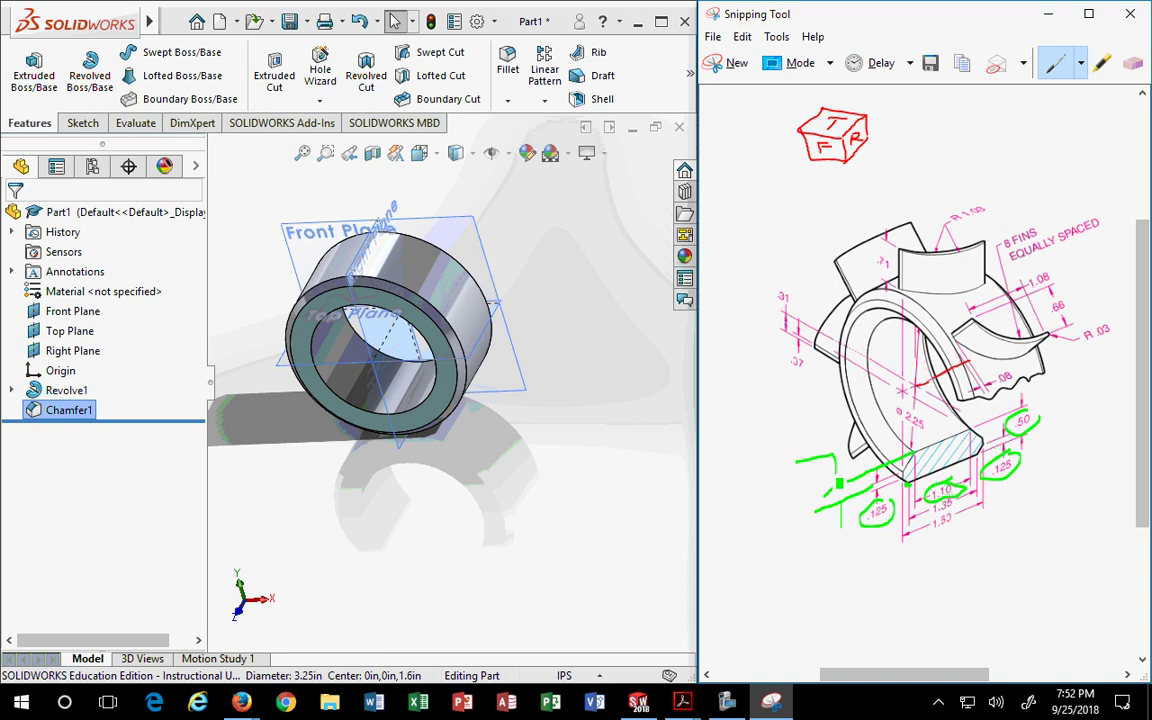
left_click_drag(837, 479, 828, 466)
left_click_drag(842, 519, 841, 500)
mouse_move(757, 458)
left_mouse_down()
mouse_move(789, 453)
mouse_move(775, 462)
mouse_move(789, 462)
mouse_move(791, 478)
mouse_move(788, 449)
left_mouse_up()
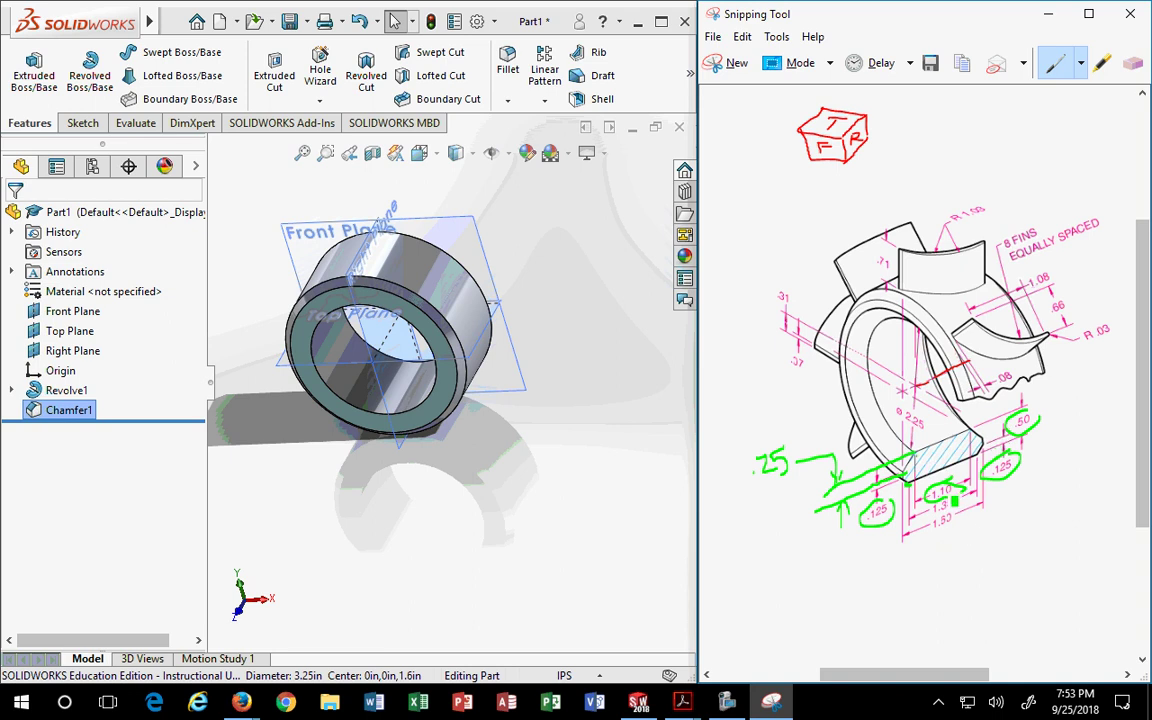
Circle the overall width, strike through it and the 1.10 width, and circle the handwritten .25 on the reference drawing.
mouse_move(935, 530)
left_mouse_down()
mouse_move(960, 520)
mouse_move(945, 510)
mouse_move(929, 520)
mouse_move(936, 541)
left_mouse_up()
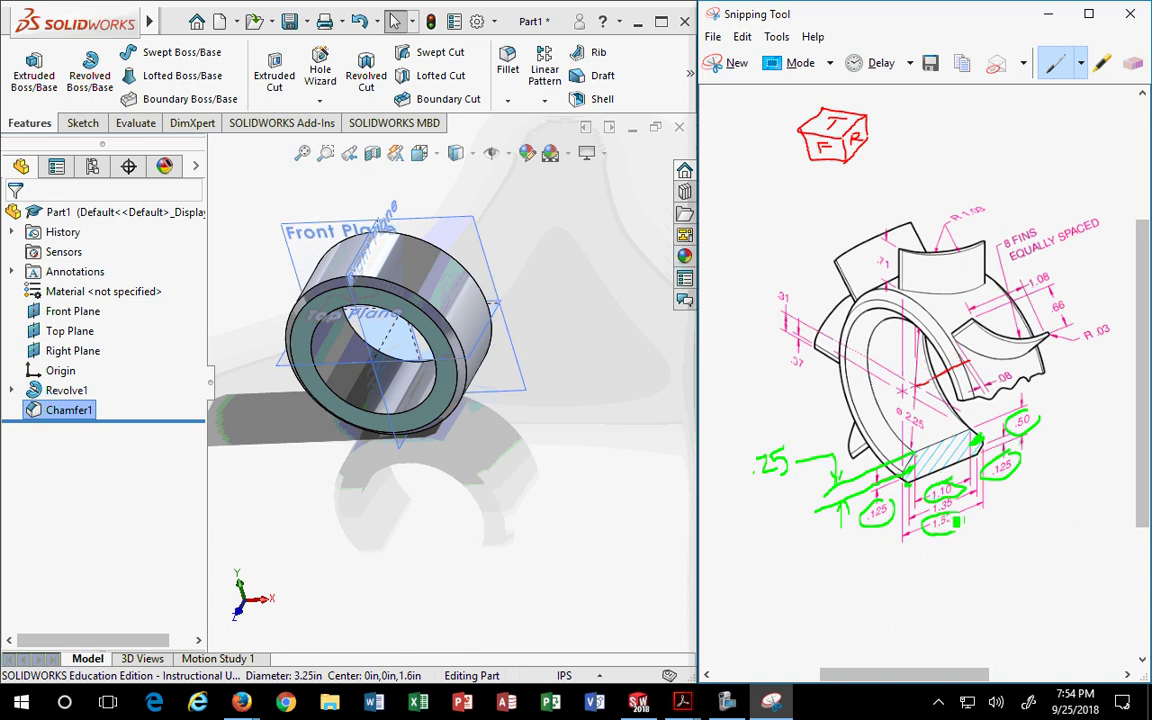
left_click_drag(957, 521, 985, 500)
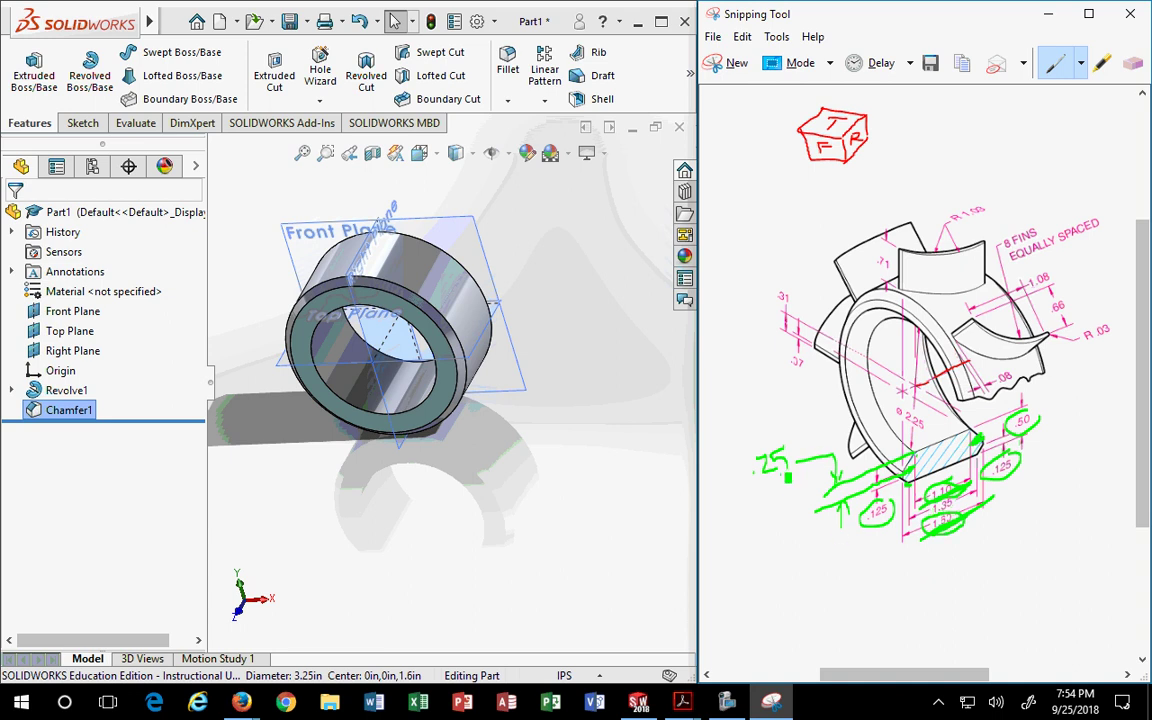
mouse_move(790, 433)
left_mouse_down()
mouse_move(759, 444)
mouse_move(745, 477)
mouse_move(792, 493)
mouse_move(797, 432)
left_mouse_up()
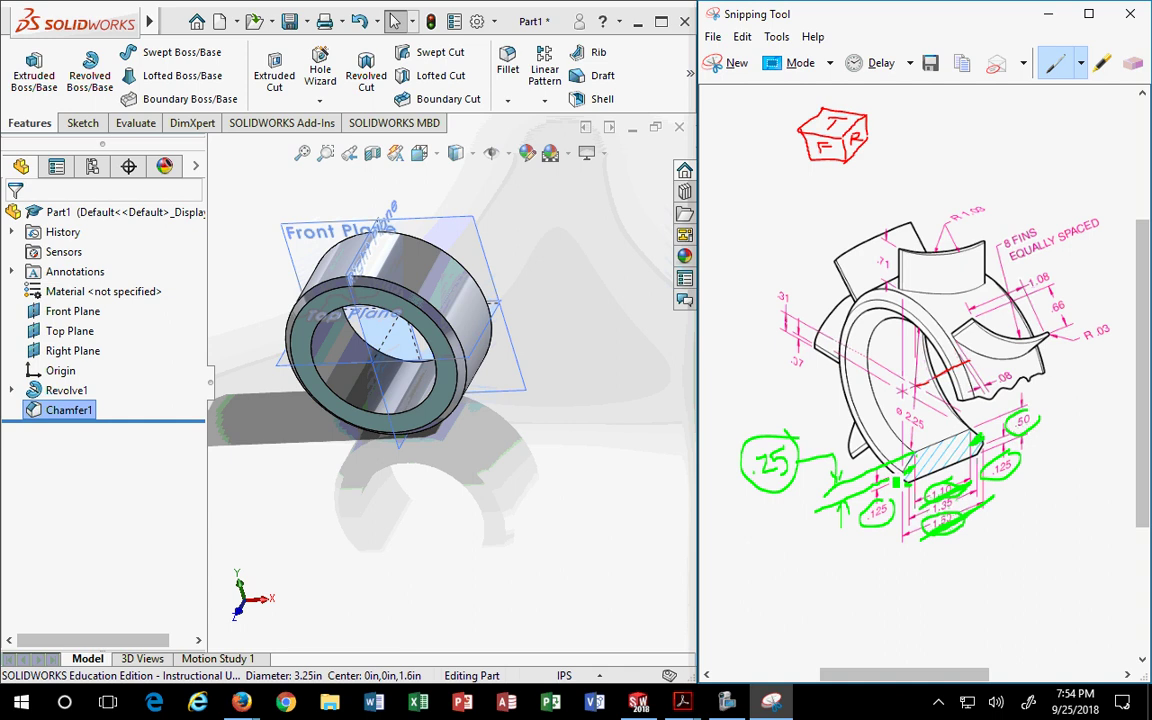
Erase the thick green stroke on the section's left inner chamfer, and switch back to the custom green pen.
left_click(1133, 62)
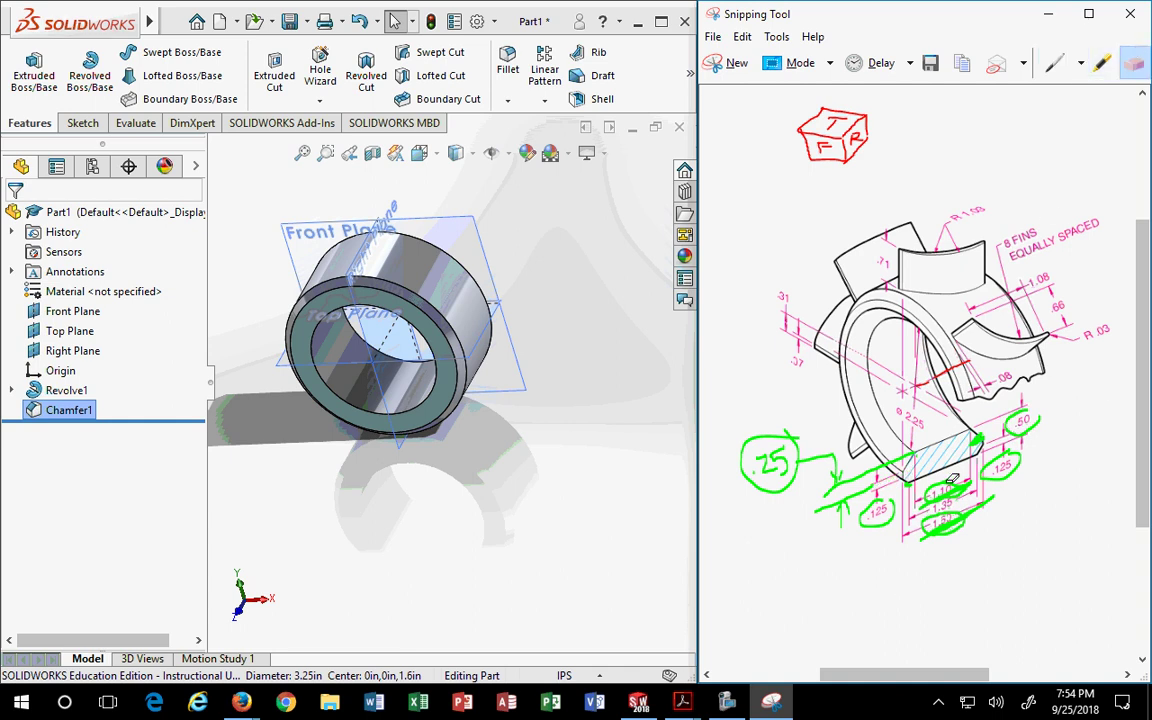
left_click(1081, 63)
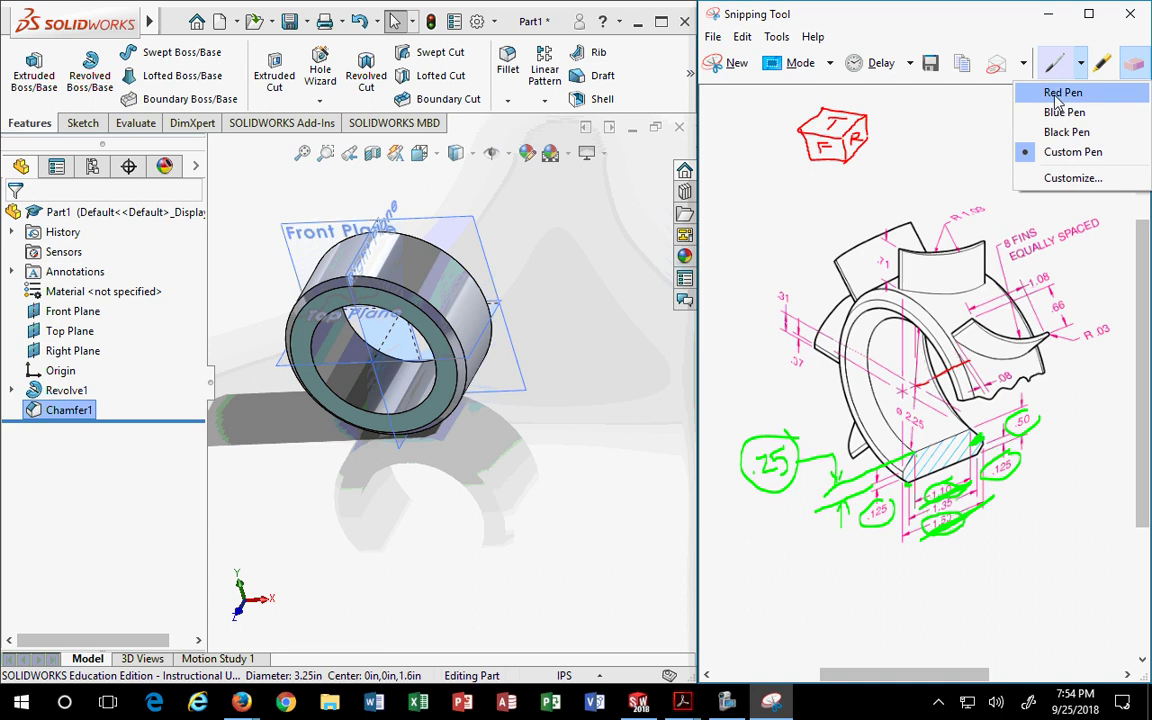
left_click(1054, 64)
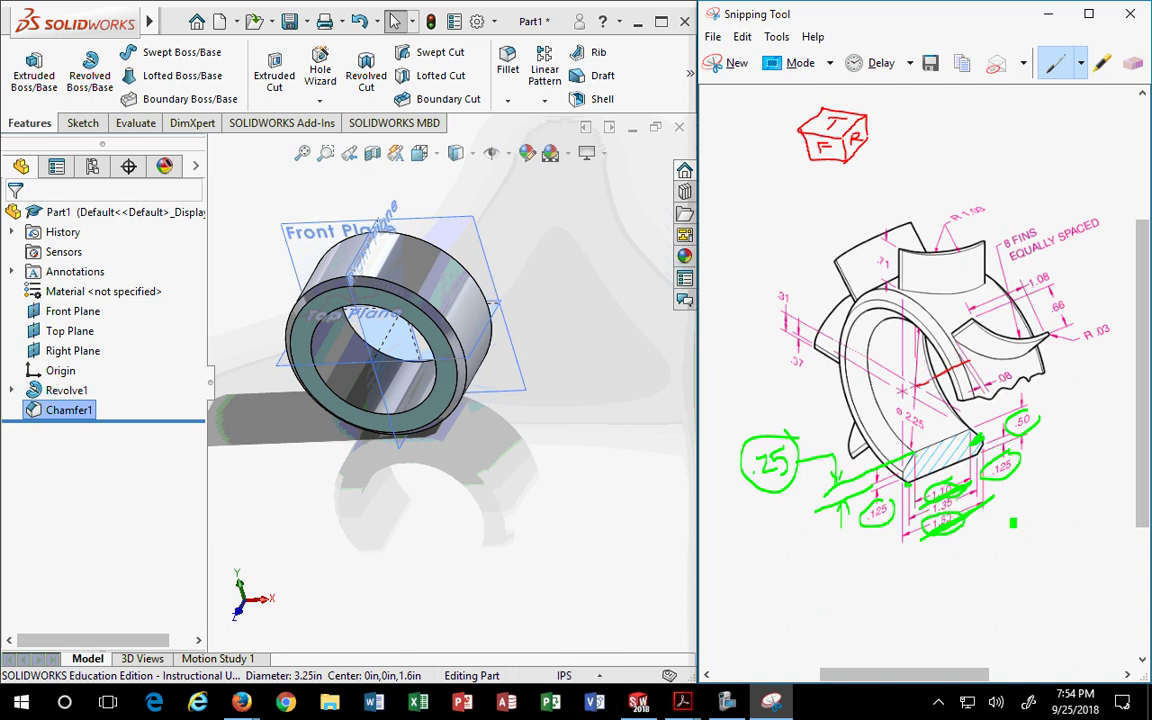
Erase the green strike-throughs over the 1.10 and overall width dimensions on the reference drawing, and switch back to the pen.
left_click(1133, 62)
left_click_drag(933, 475, 949, 540)
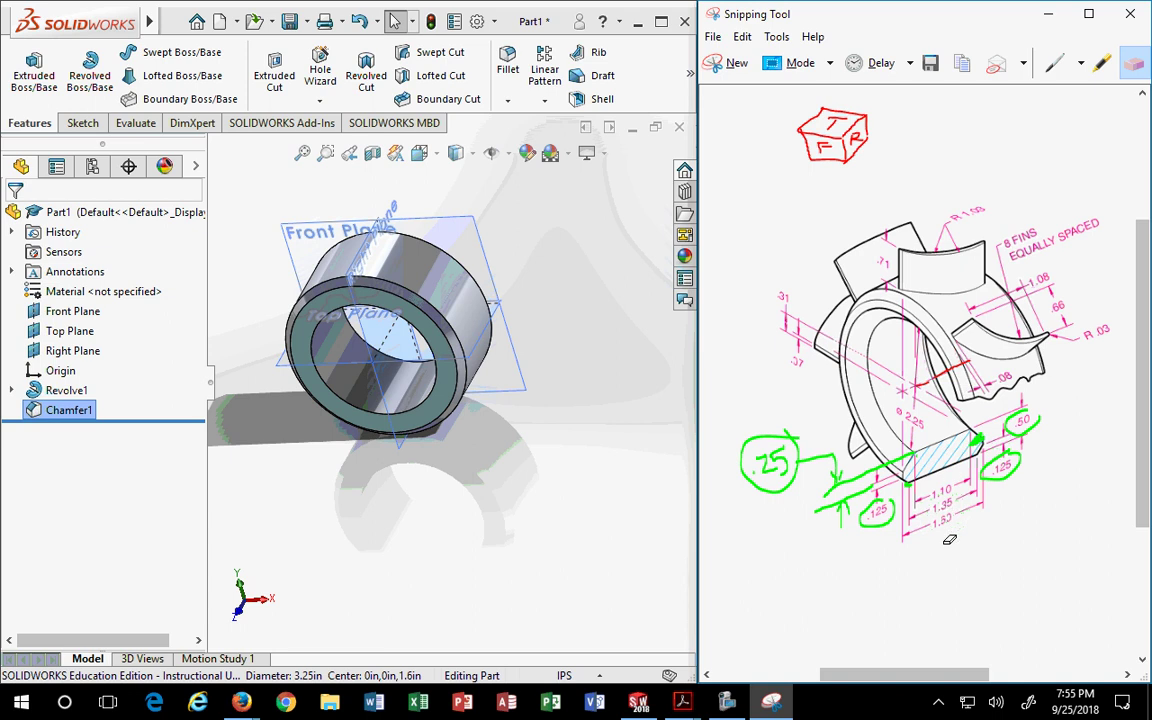
left_click(1055, 63)
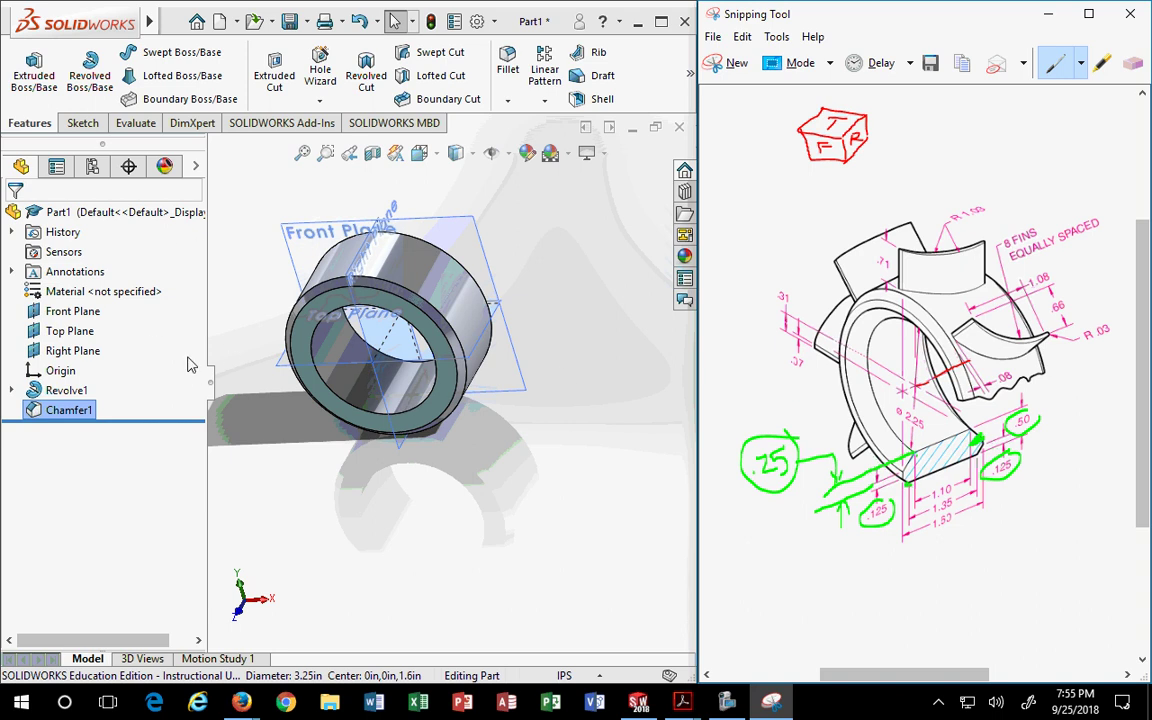
Chamfer the ring's inner circular edges at both ends with a symmetric distance-distance chamfer of 0.25 in.
left_click(507, 100)
left_click(540, 141)
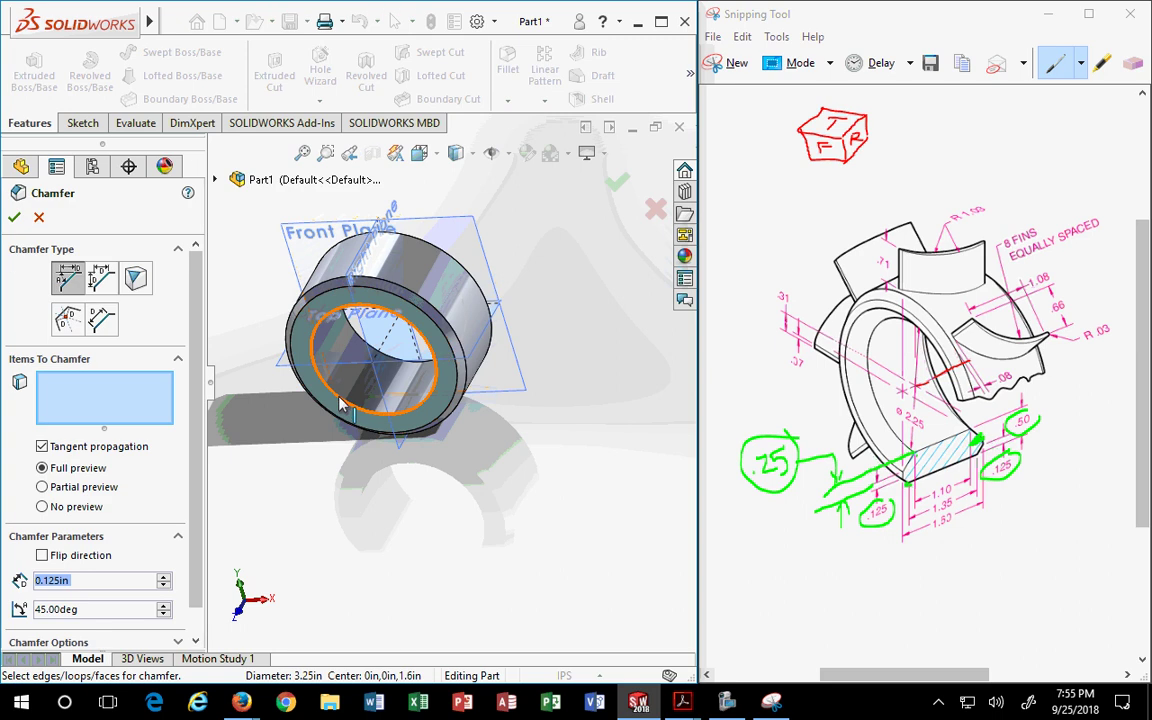
type(".25")
right_click(108, 586)
left_click(101, 280)
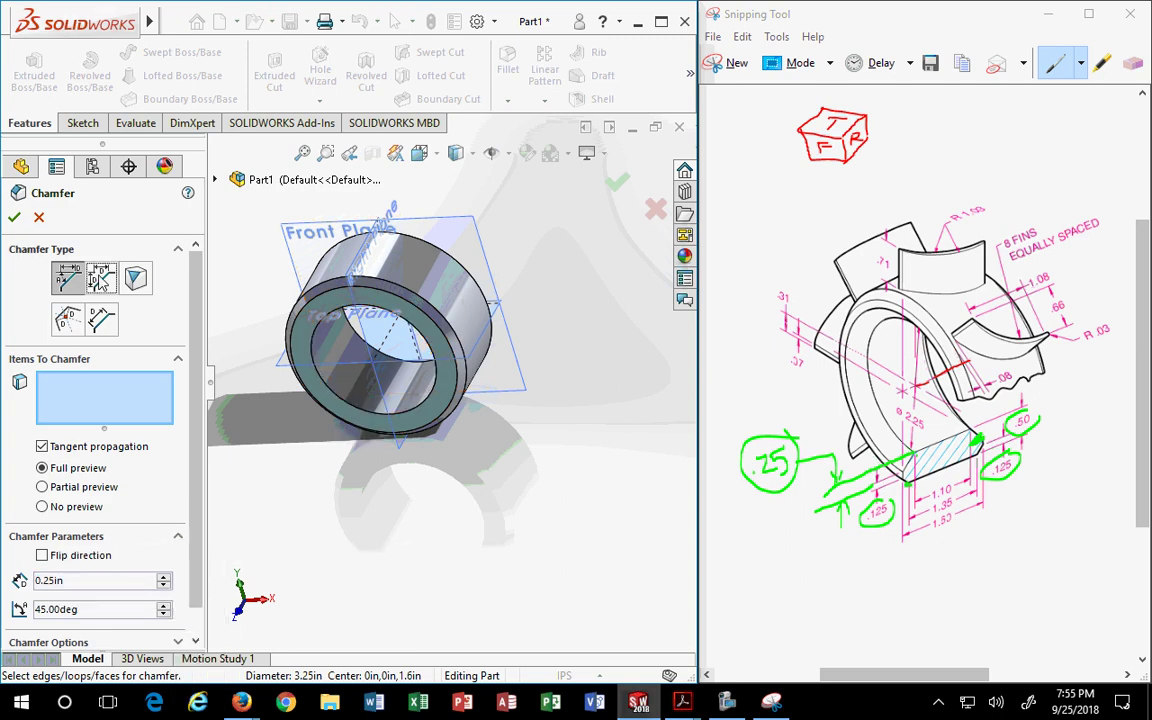
left_click(101, 280)
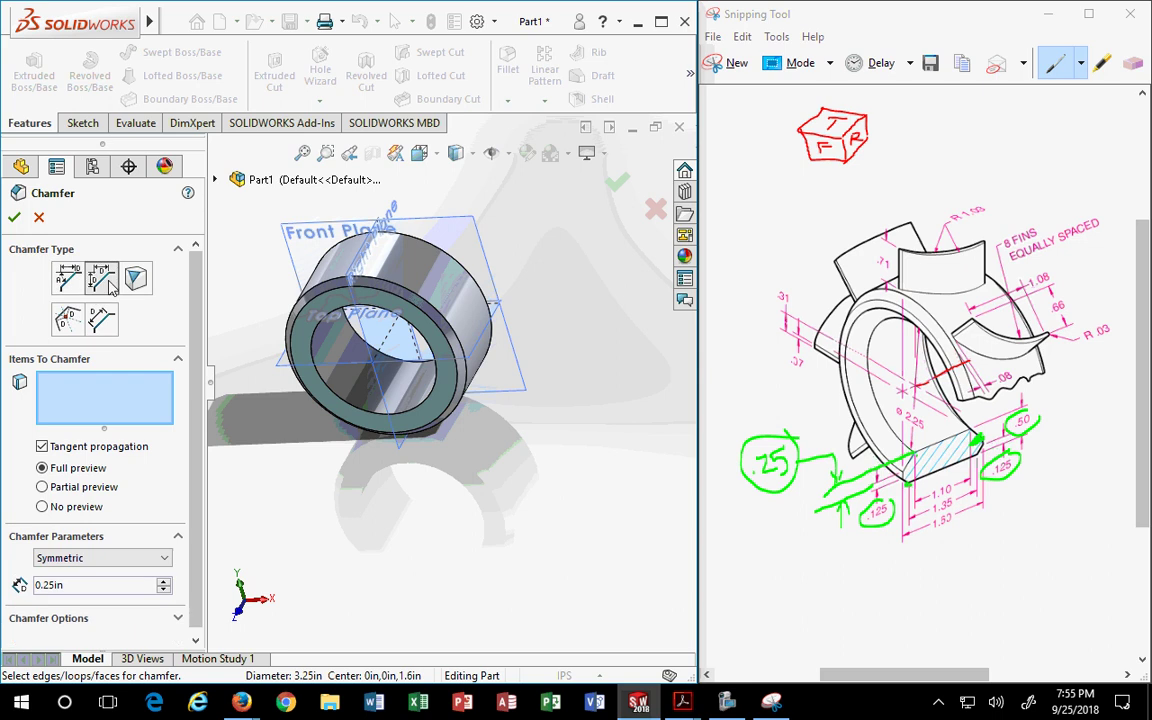
left_click(386, 341)
left_click(388, 362)
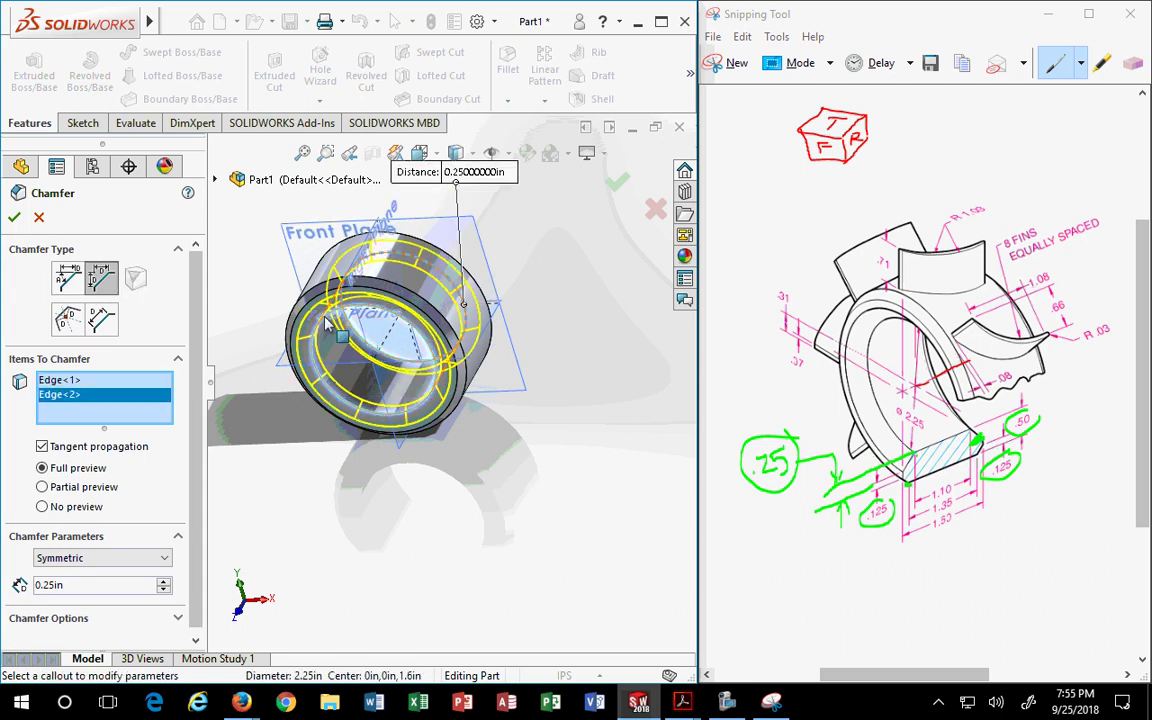
left_click(14, 217)
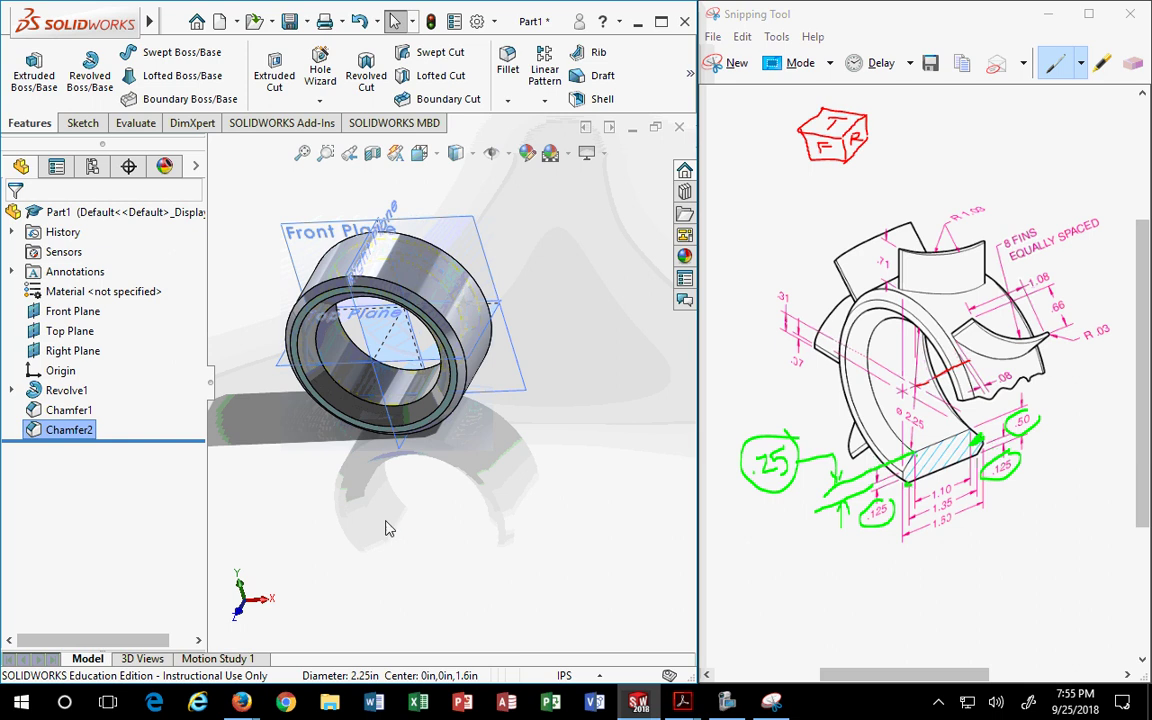
middle_click_drag(413, 401, 350, 481)
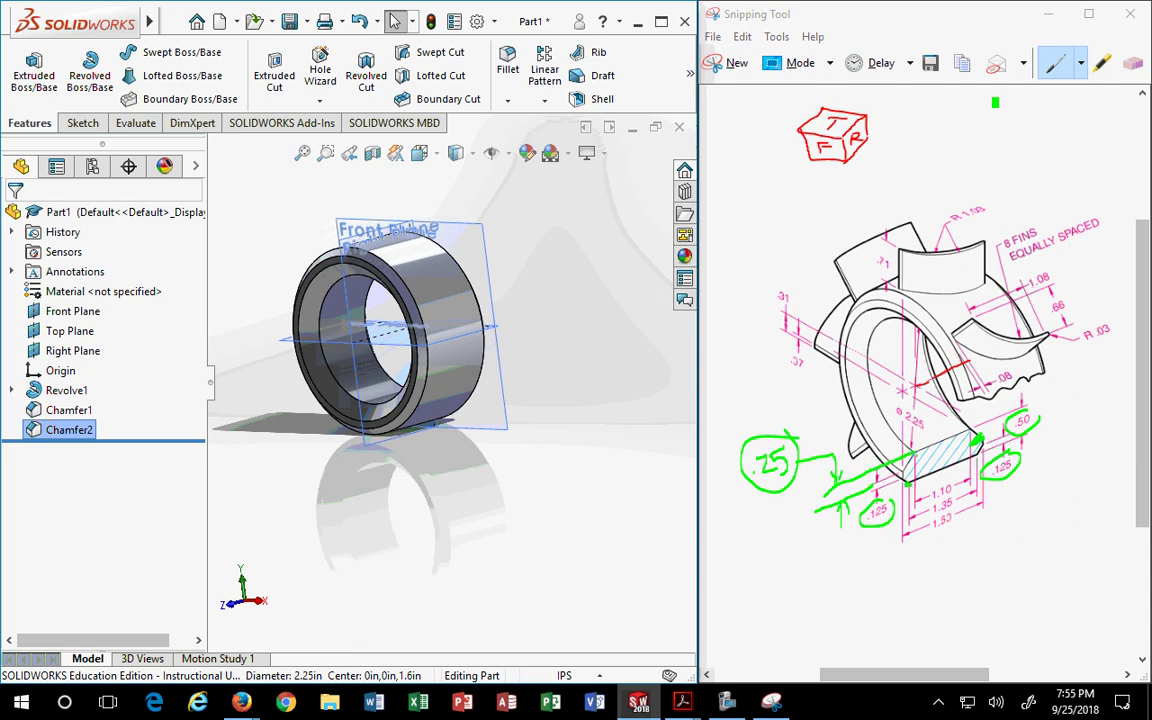
Highlight the top fin's face in yellow on the reference drawing, and circle the radius dimension above it in green.
left_click(1103, 64)
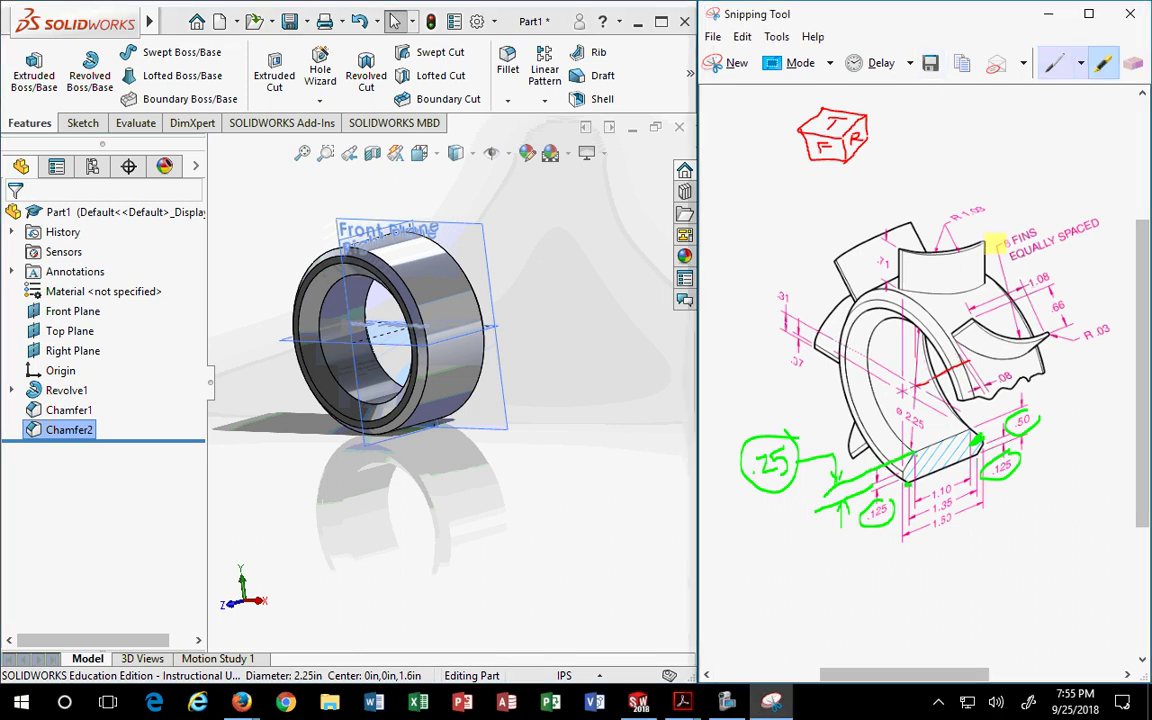
mouse_move(912, 258)
left_mouse_down()
mouse_move(995, 252)
mouse_move(989, 270)
mouse_move(909, 272)
mouse_move(993, 270)
mouse_move(985, 290)
mouse_move(898, 292)
left_mouse_up()
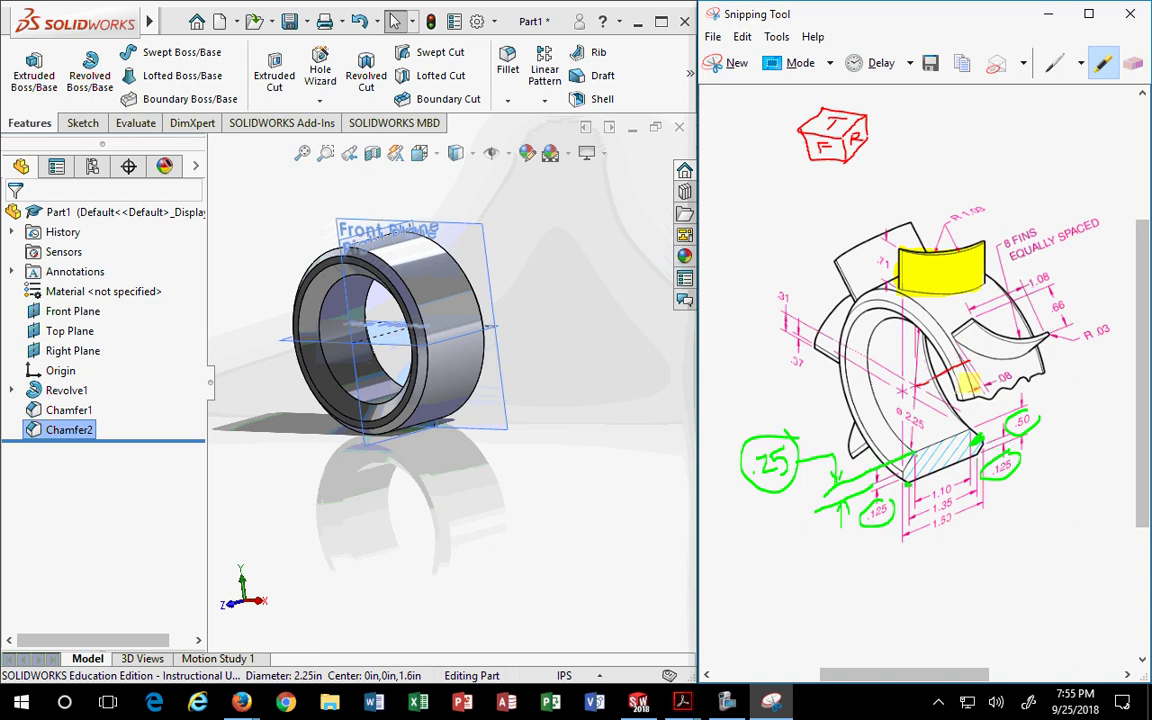
left_click(1055, 68)
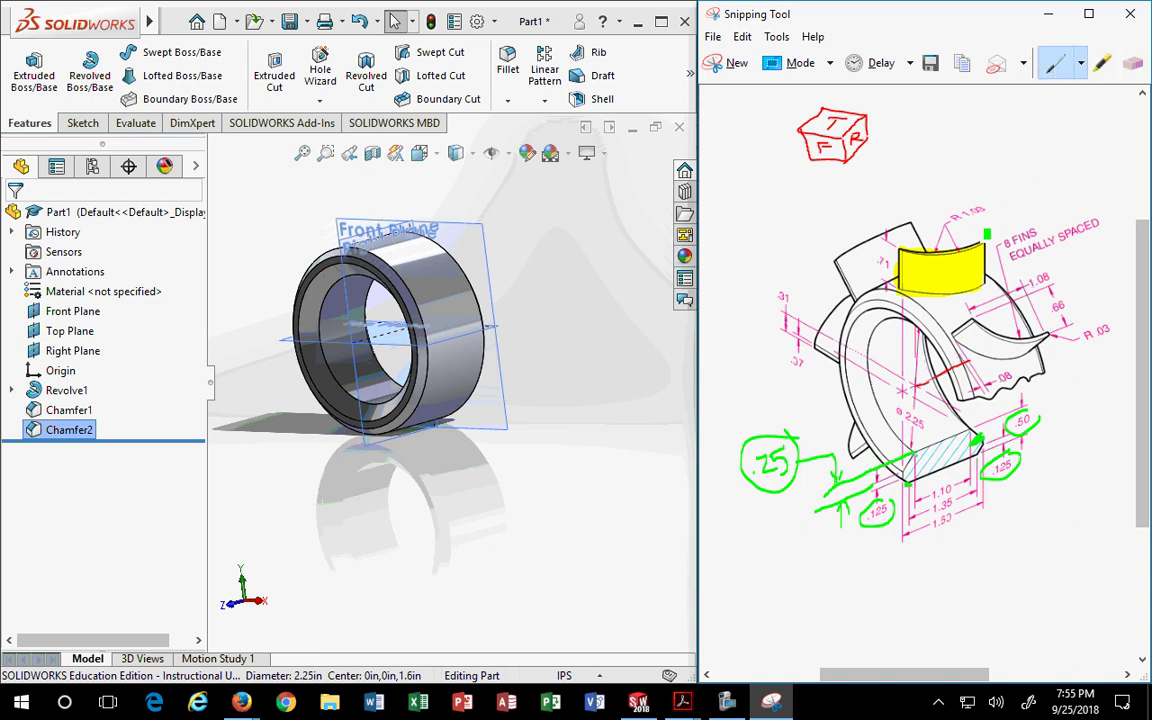
mouse_move(1005, 199)
left_mouse_down()
mouse_move(955, 201)
mouse_move(945, 229)
mouse_move(993, 222)
mouse_move(1009, 187)
left_mouse_up()
Erase the green notes around the hatched section on the reference drawing, and circle the fin's .71 height dimension in green.
left_click(1133, 63)
mouse_move(934, 378)
left_mouse_down()
mouse_move(852, 496)
mouse_move(786, 519)
mouse_move(812, 470)
mouse_move(756, 432)
mouse_move(771, 476)
mouse_move(885, 472)
left_mouse_up()
left_click_drag(964, 441, 875, 489)
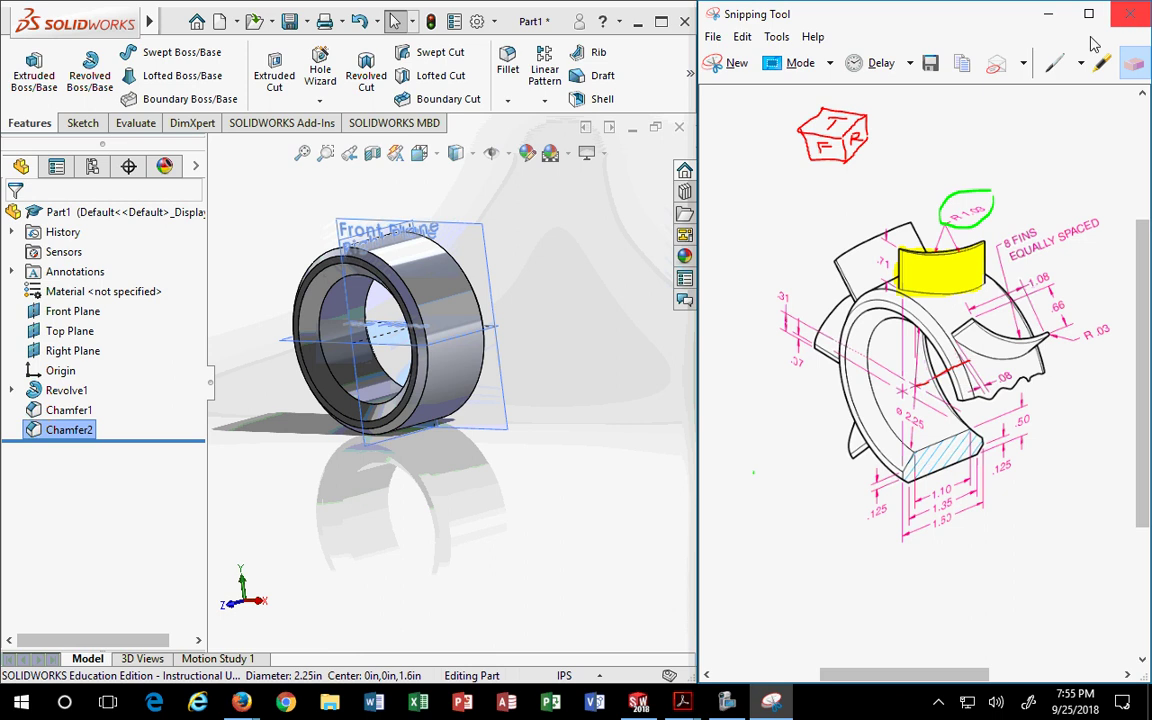
left_click(1058, 64)
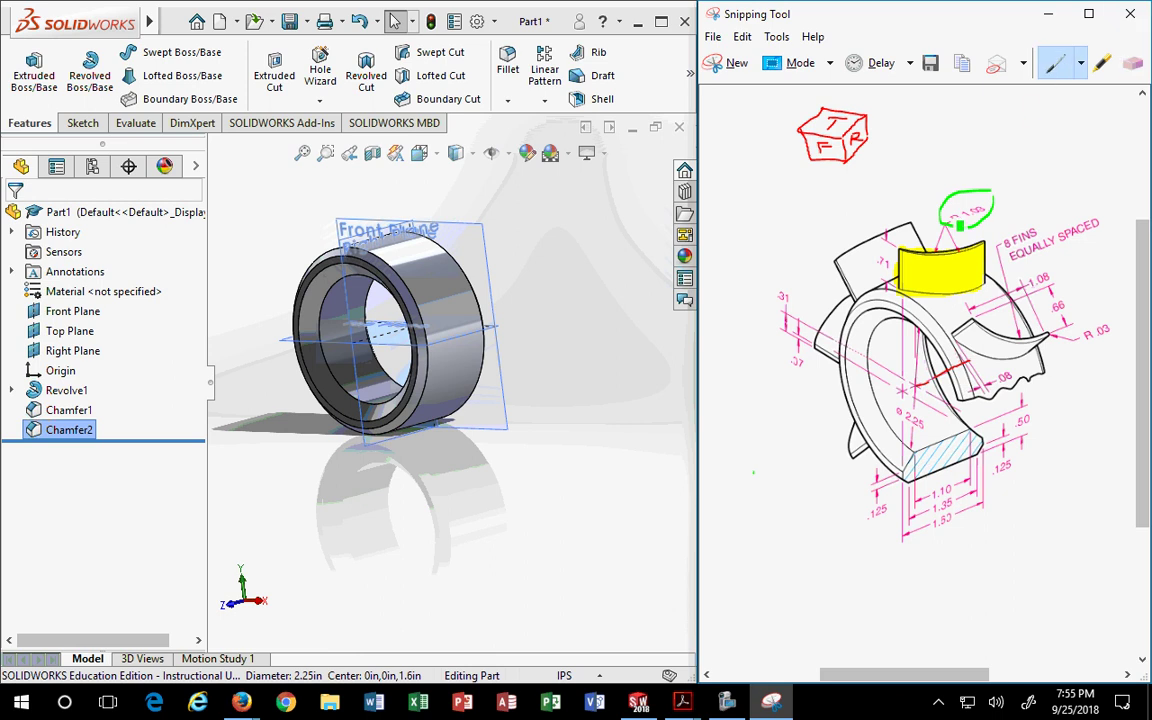
mouse_move(883, 216)
left_mouse_down()
mouse_move(873, 290)
mouse_move(888, 312)
mouse_move(903, 310)
mouse_move(908, 248)
mouse_move(886, 214)
left_mouse_up()
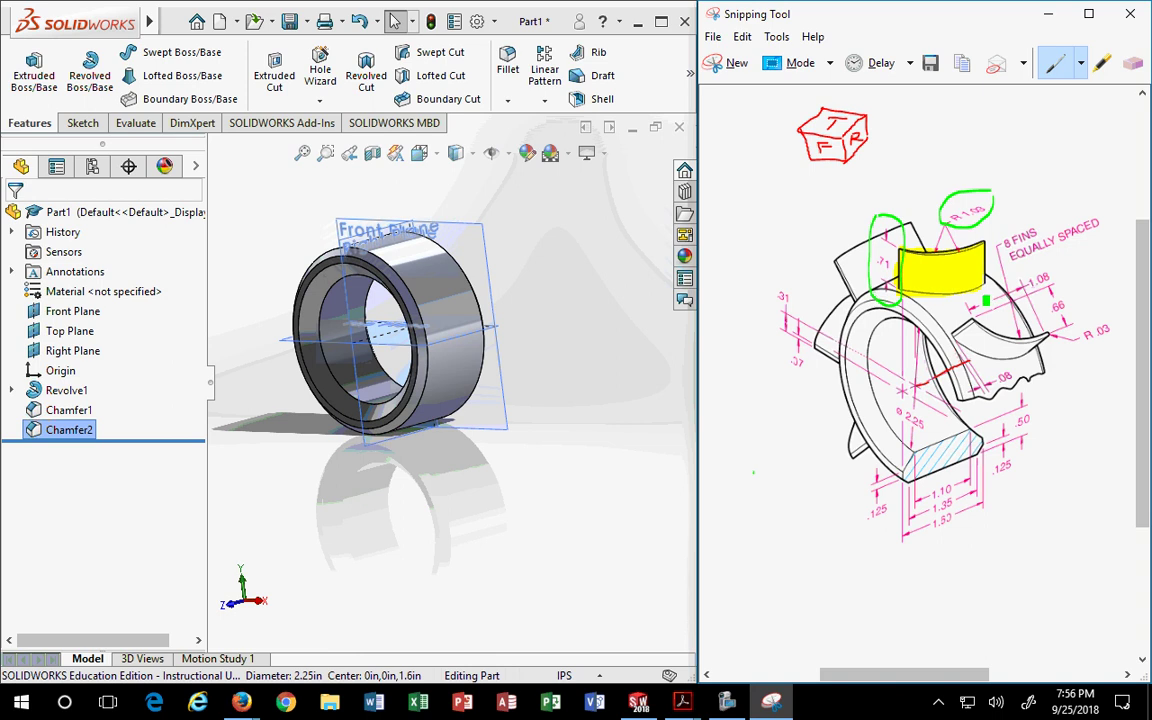
Trace the curved outer edges of the highlighted top fin and the right-hand fin in green on the reference drawing.
middle_click_drag(315, 182, 370, 262, "ctrl")
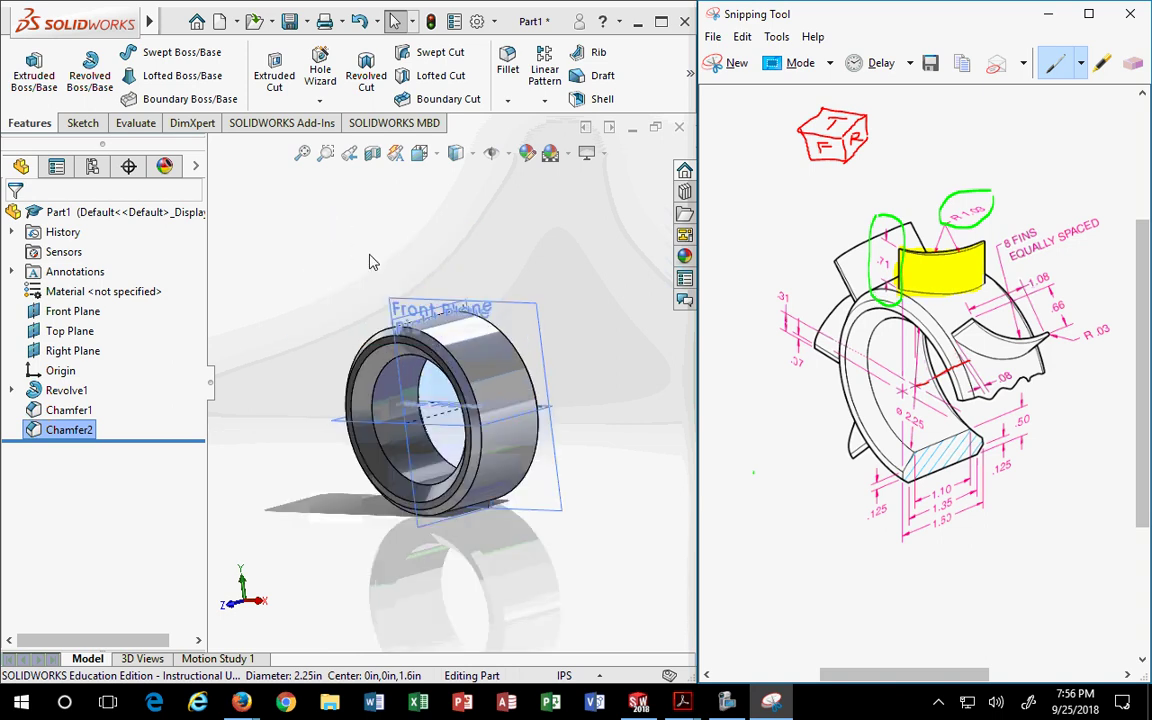
left_click(420, 152)
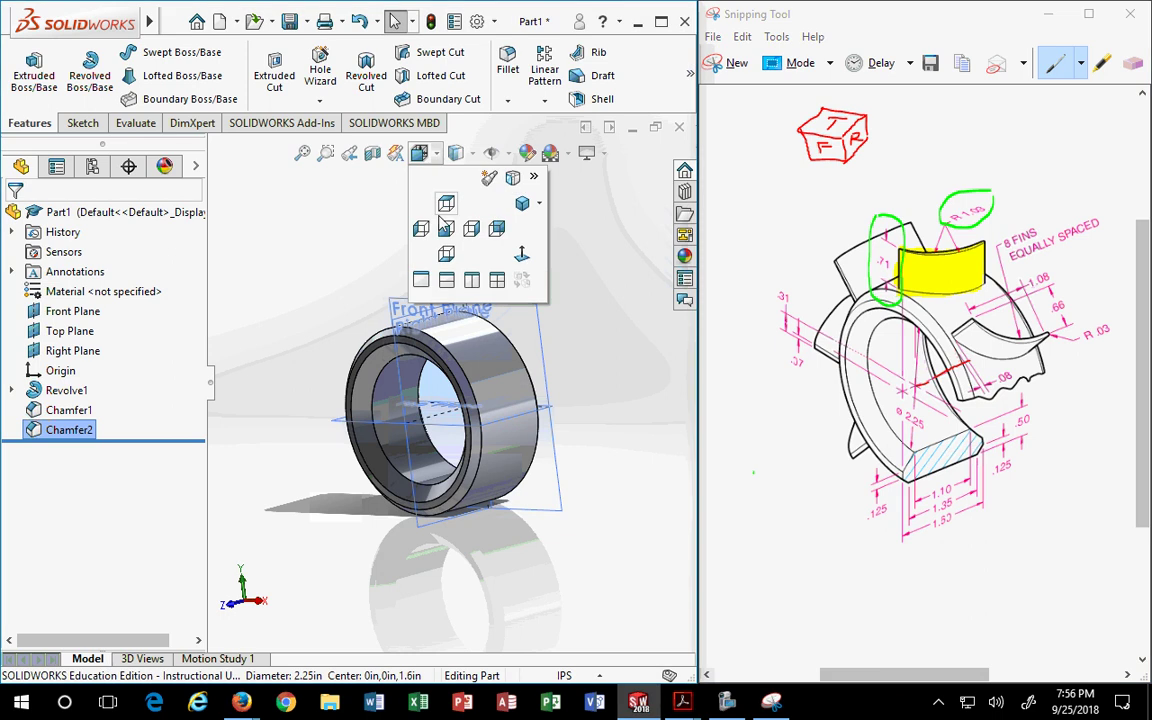
left_click(443, 223)
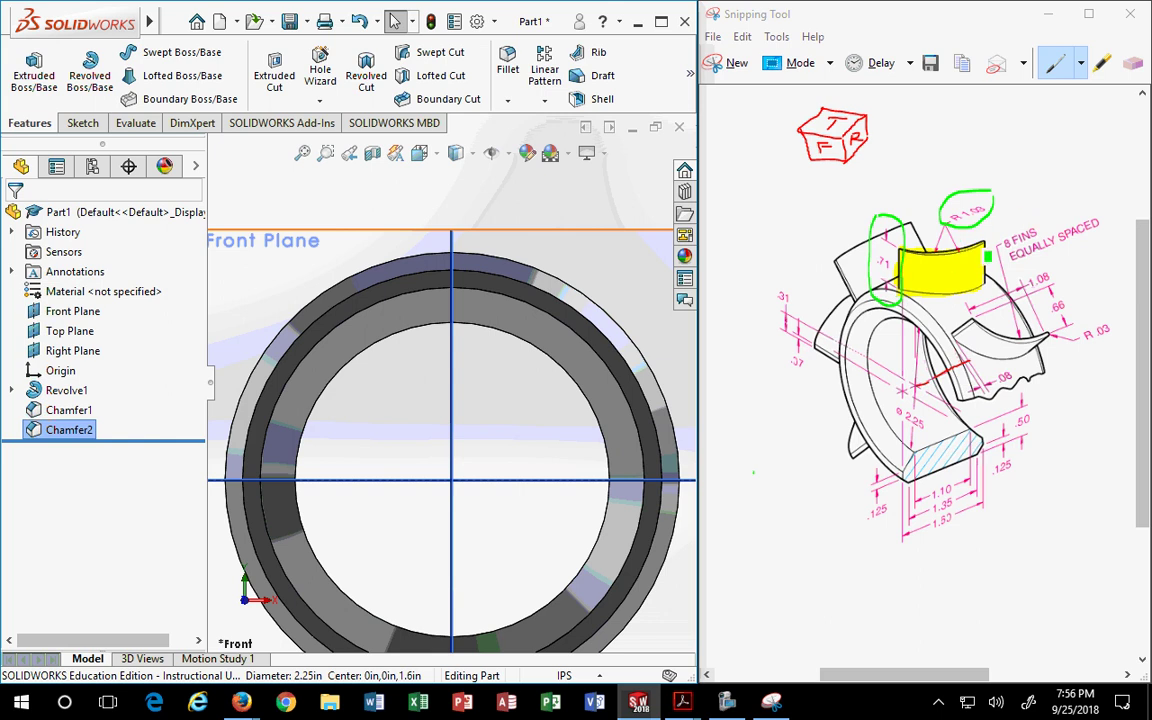
left_click(988, 251)
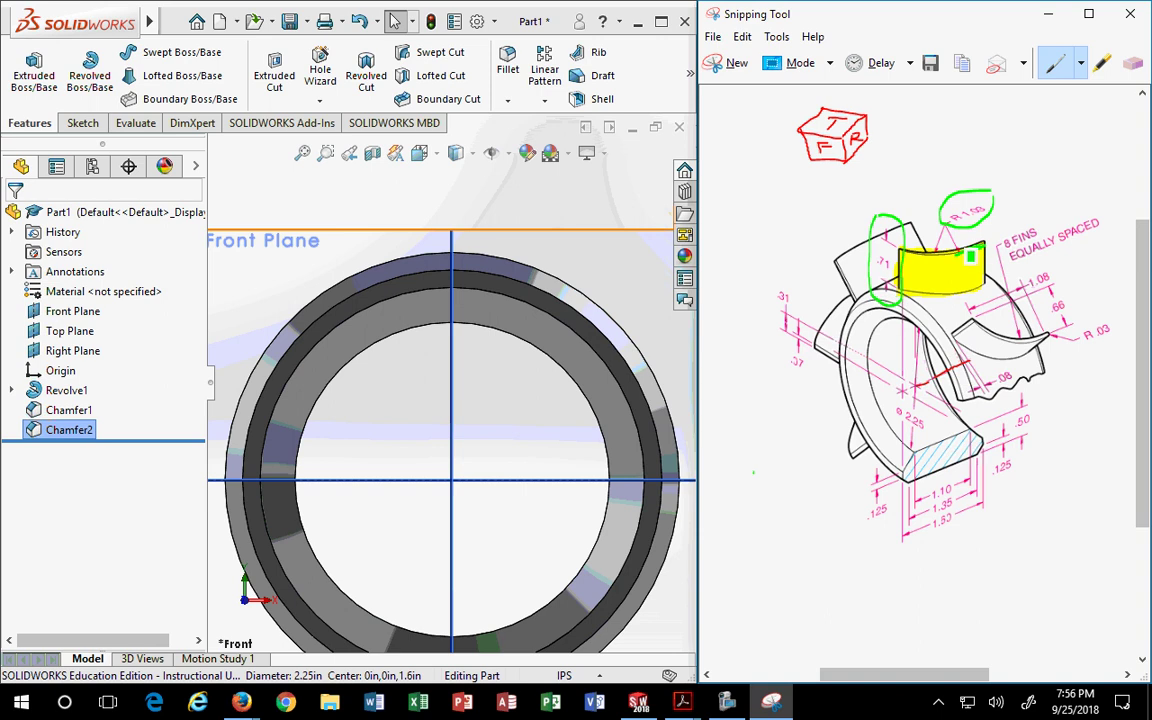
left_click_drag(902, 253, 982, 248)
left_click_drag(982, 325, 1049, 341)
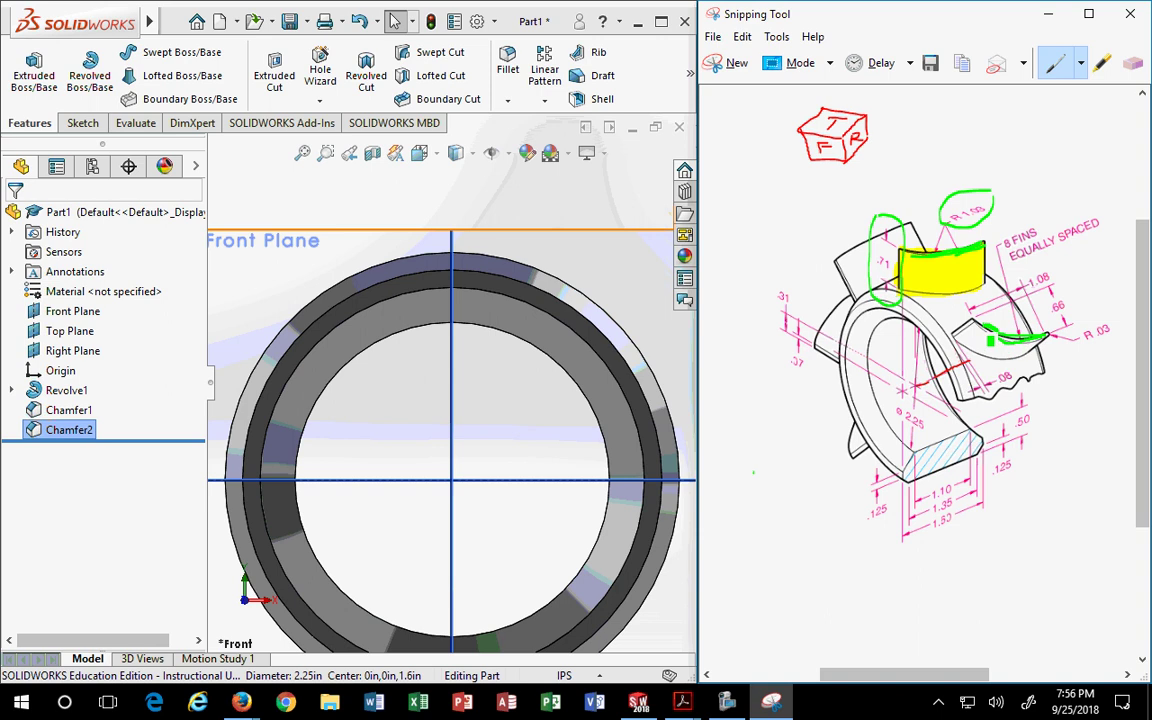
Erase the green traces on both fins of the reference drawing, and highlight the top fin's face in yellow again.
left_click(1133, 63)
left_click(980, 243)
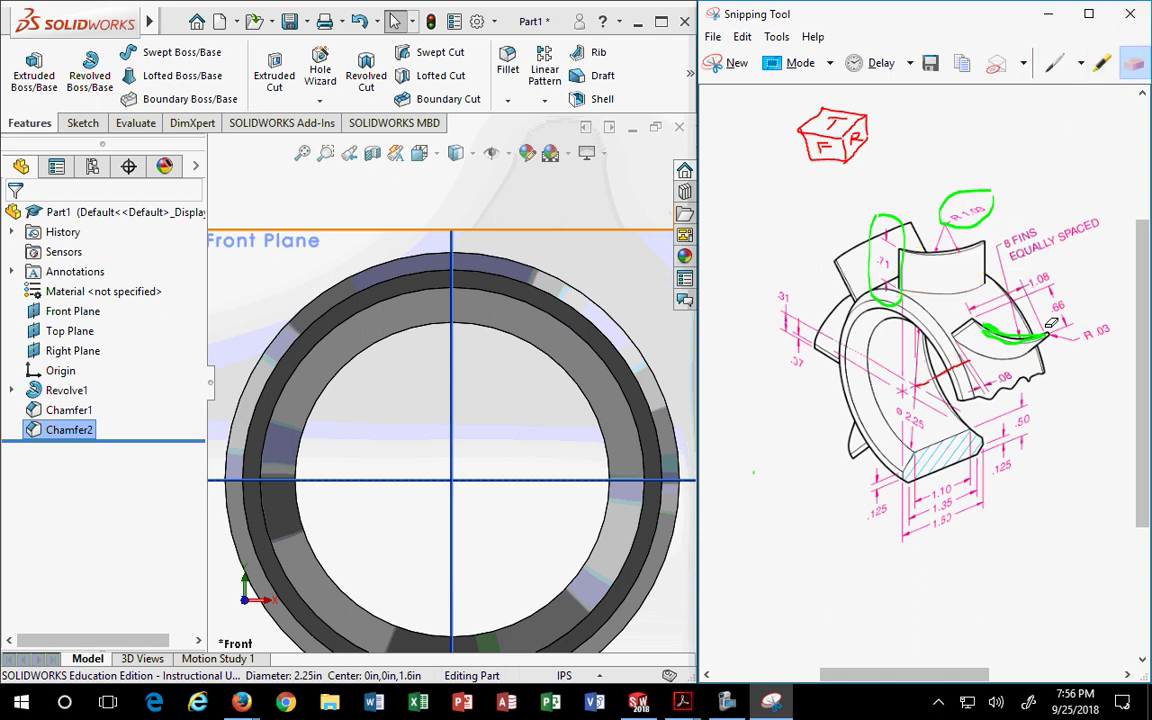
left_click(1012, 334)
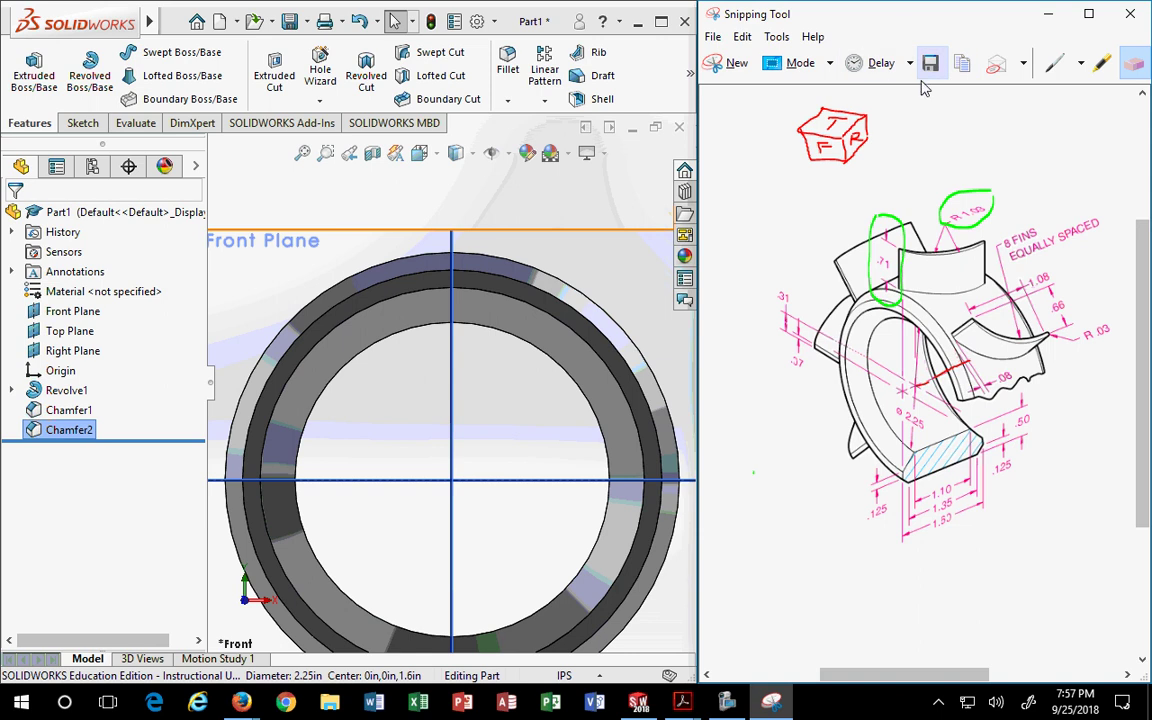
left_click(1097, 66)
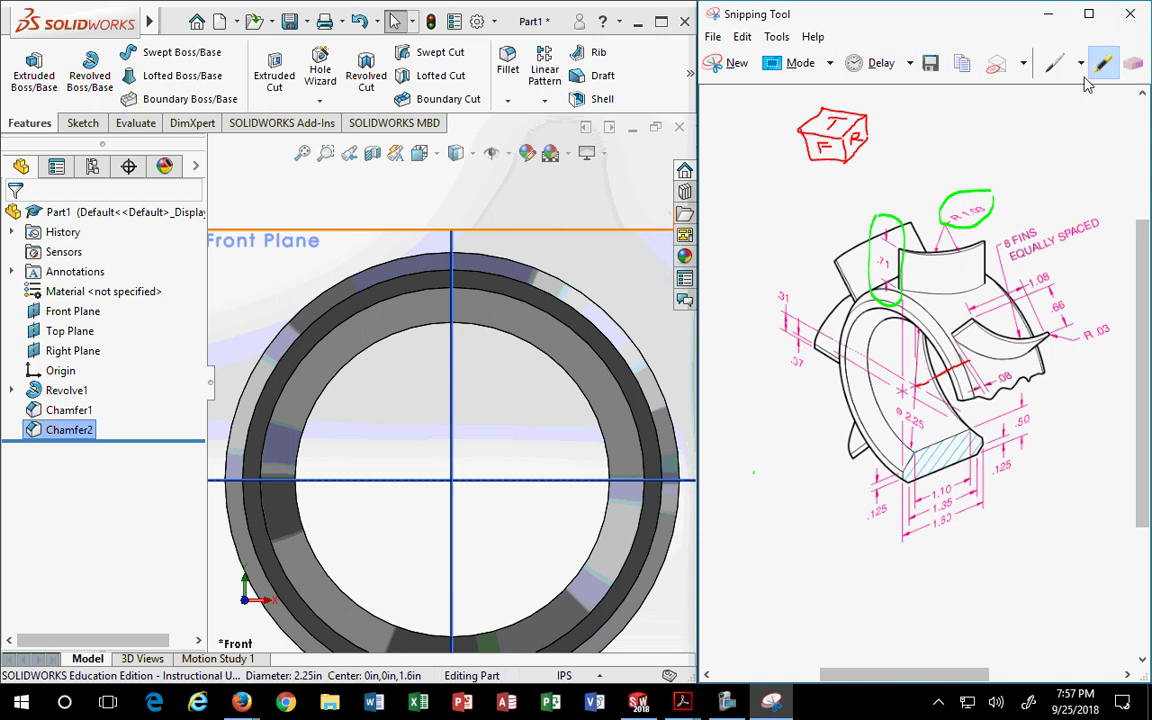
mouse_move(918, 263)
left_mouse_down()
mouse_move(985, 262)
mouse_move(978, 249)
mouse_move(978, 277)
mouse_move(913, 278)
mouse_move(917, 288)
mouse_move(978, 276)
left_mouse_up()
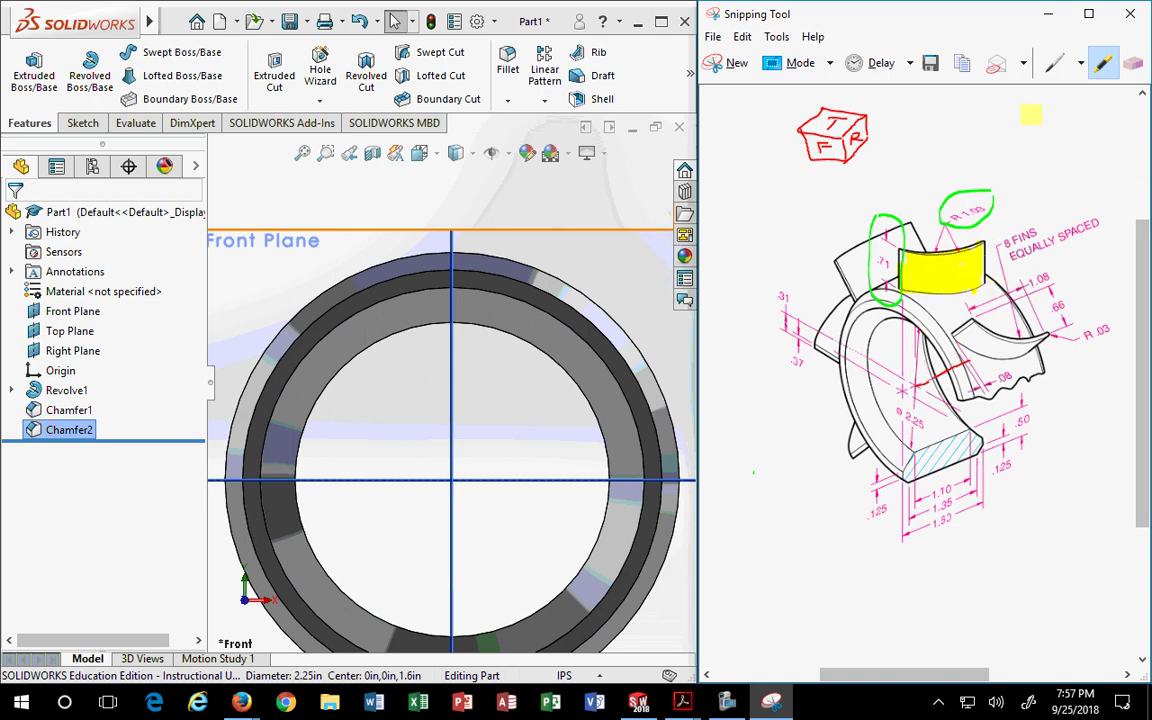
Fit the whole ring in the view and display it in isometric orientation.
left_click(430, 257)
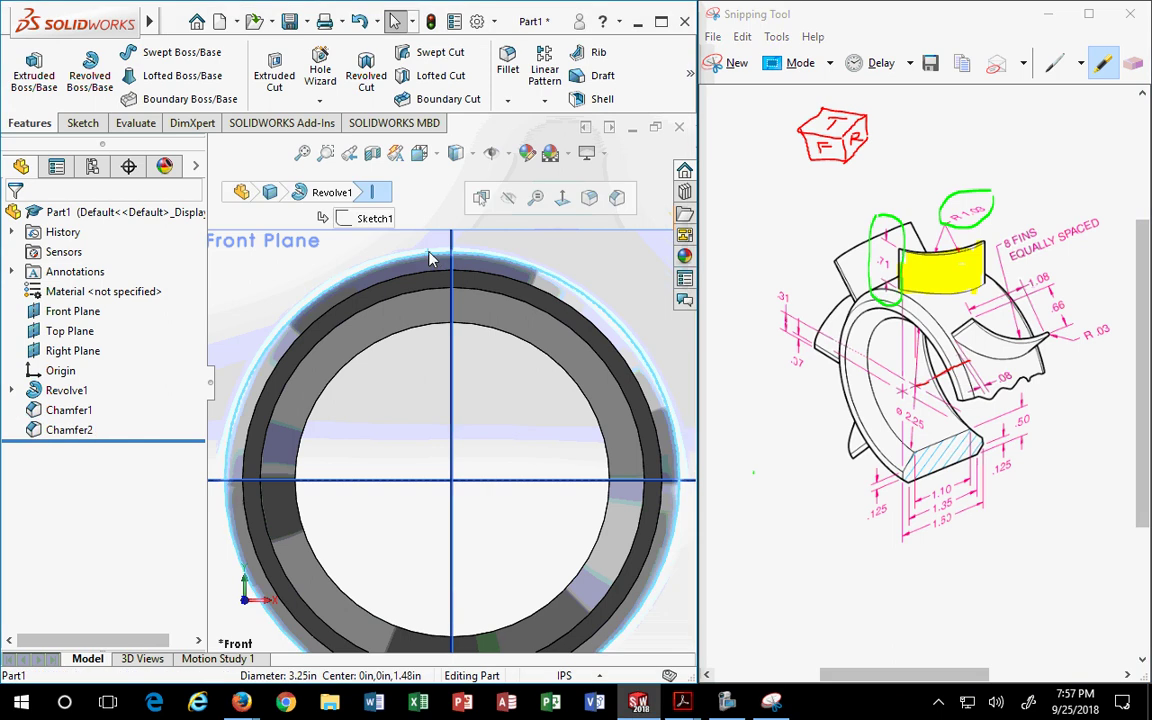
left_click(411, 213)
key("f")
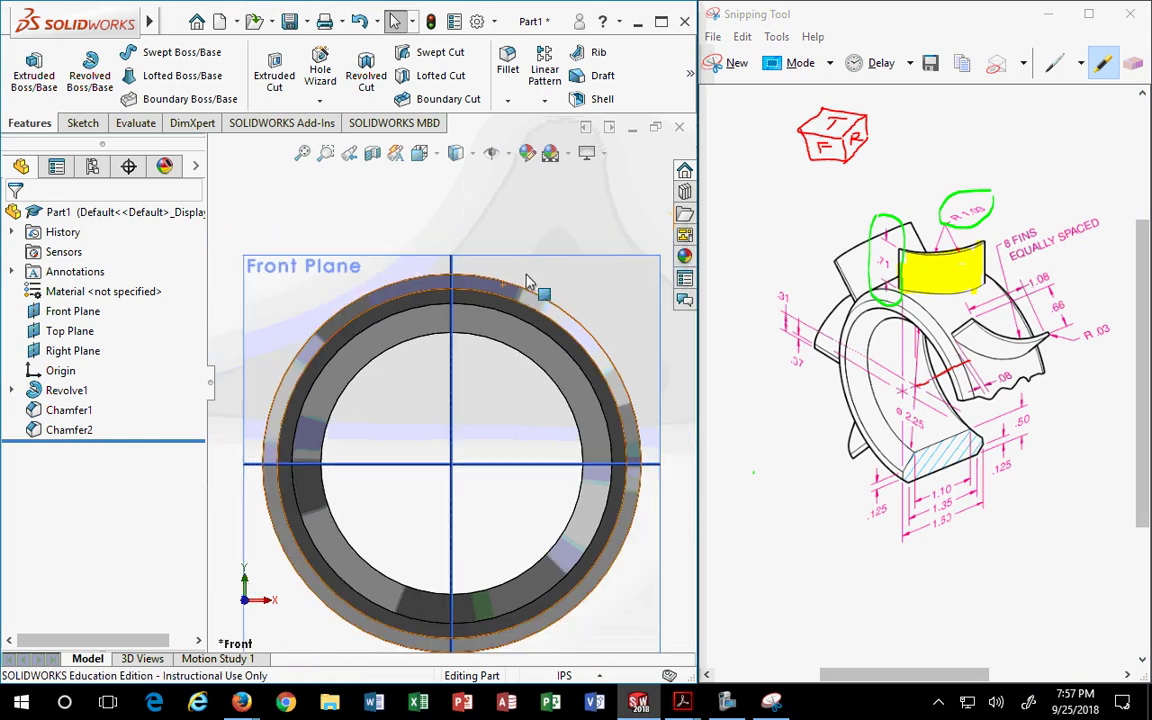
left_click(438, 157)
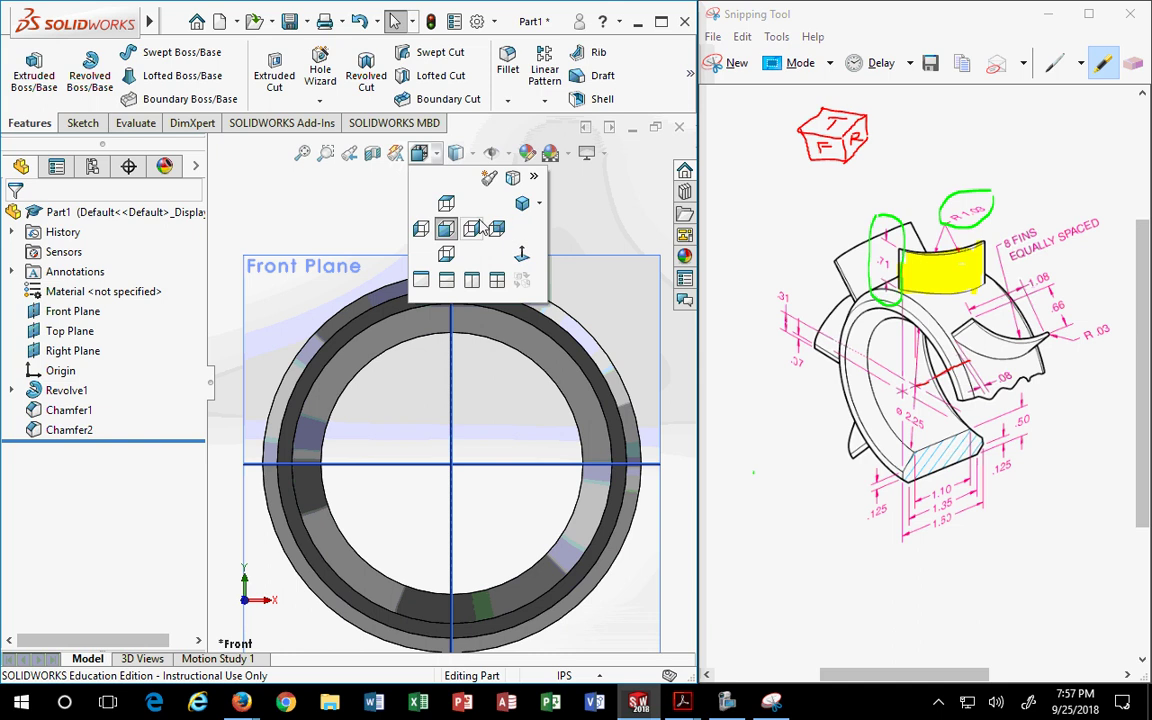
left_click(522, 203)
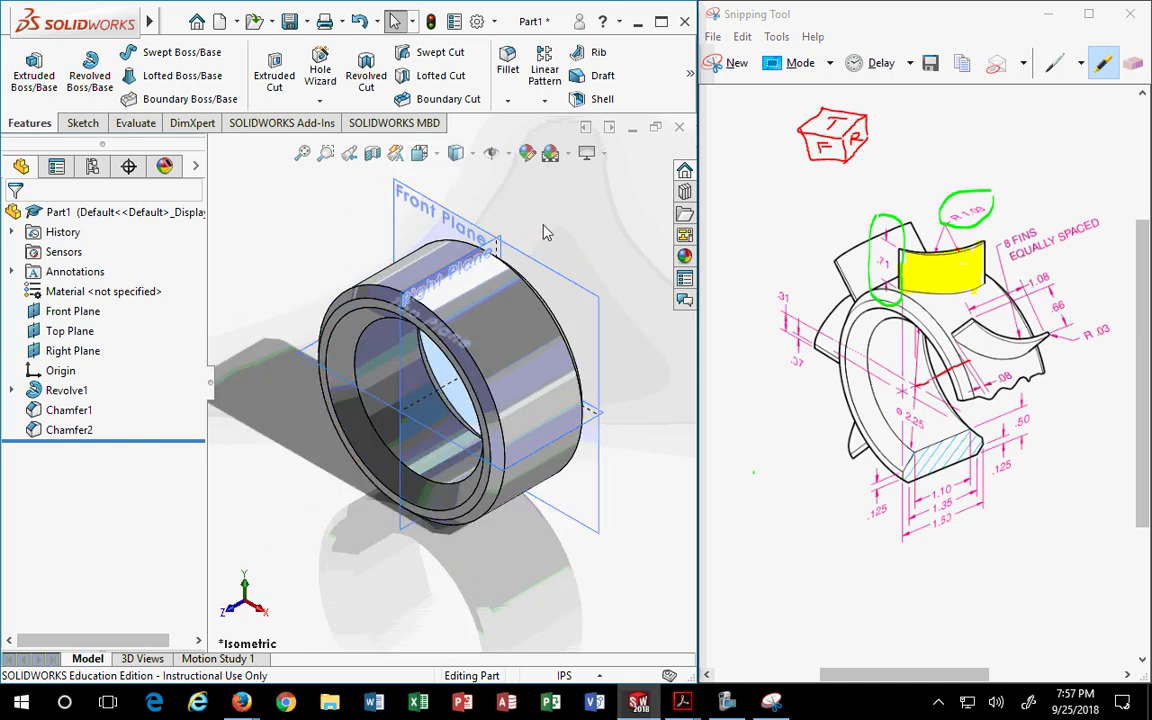
left_click(689, 76)
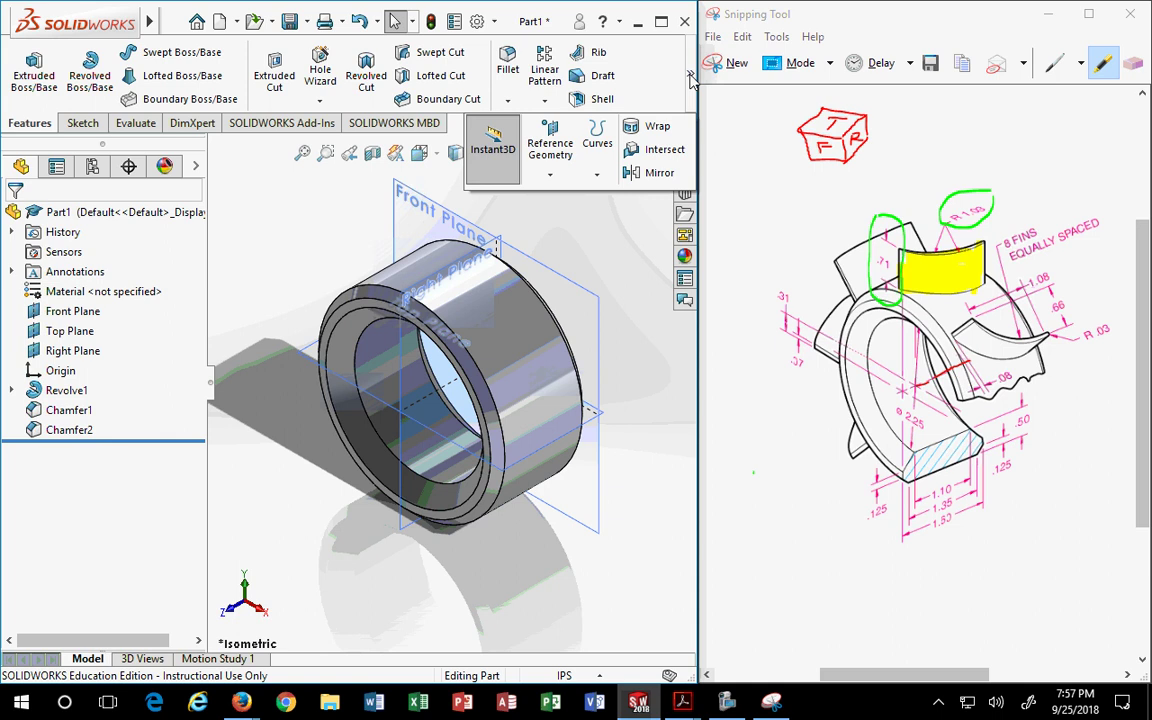
left_click(549, 173)
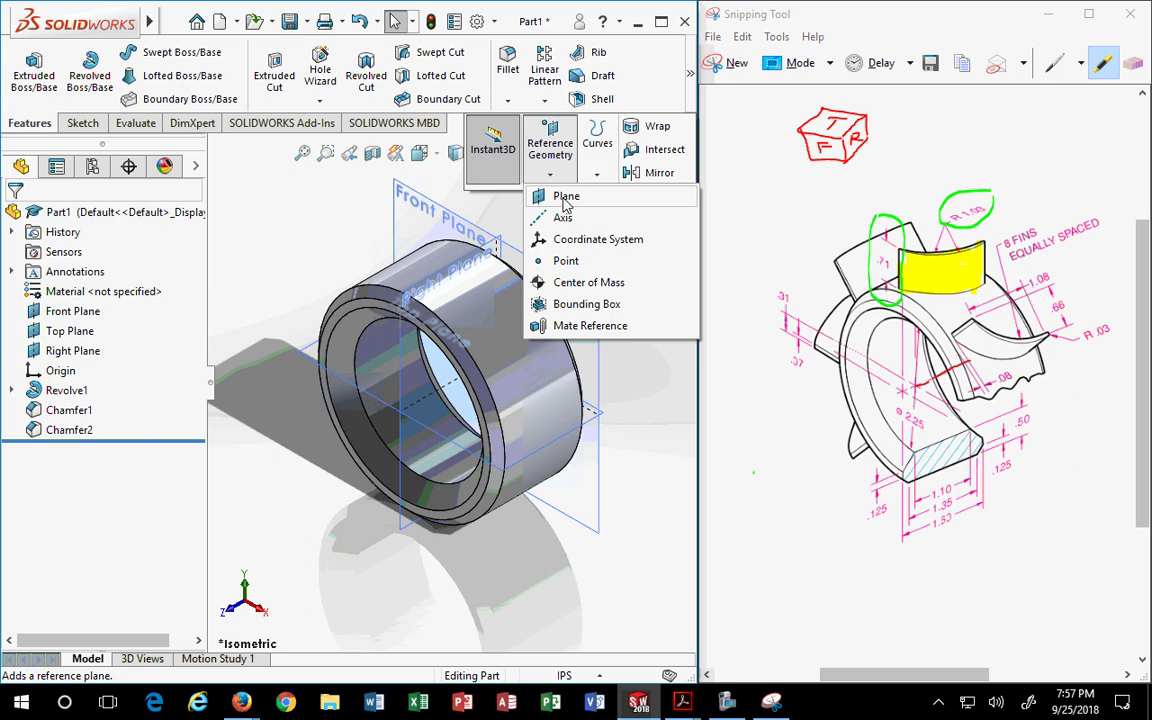
left_click(564, 197)
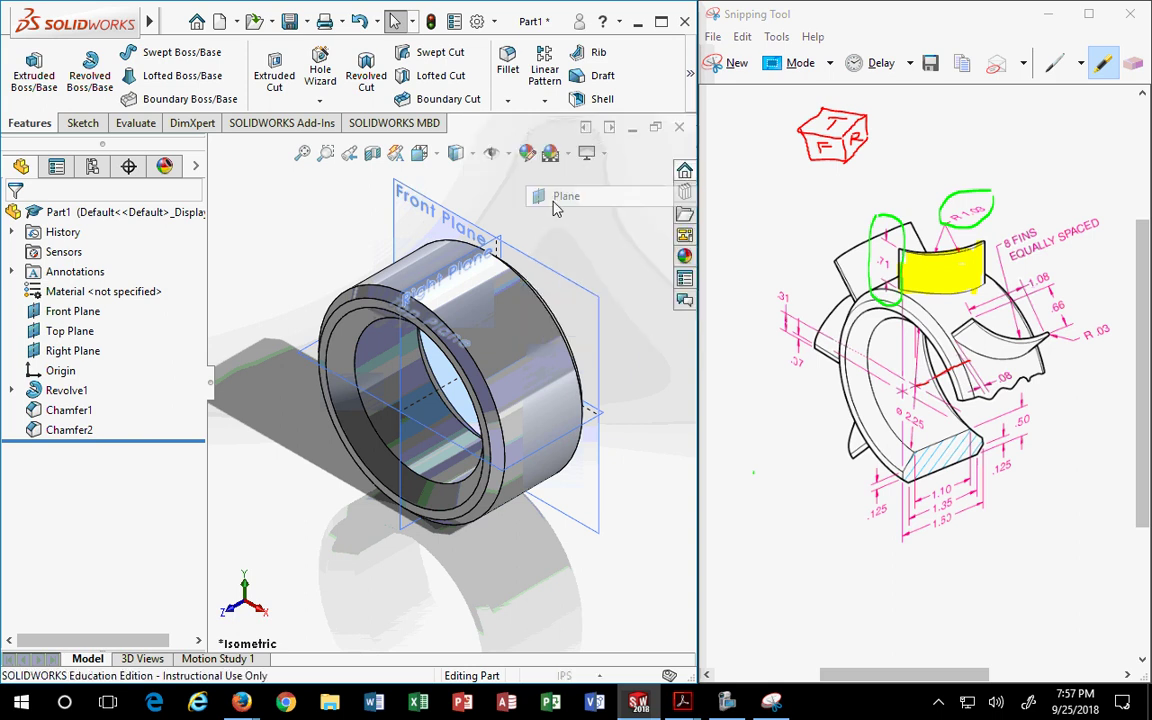
left_click(308, 362)
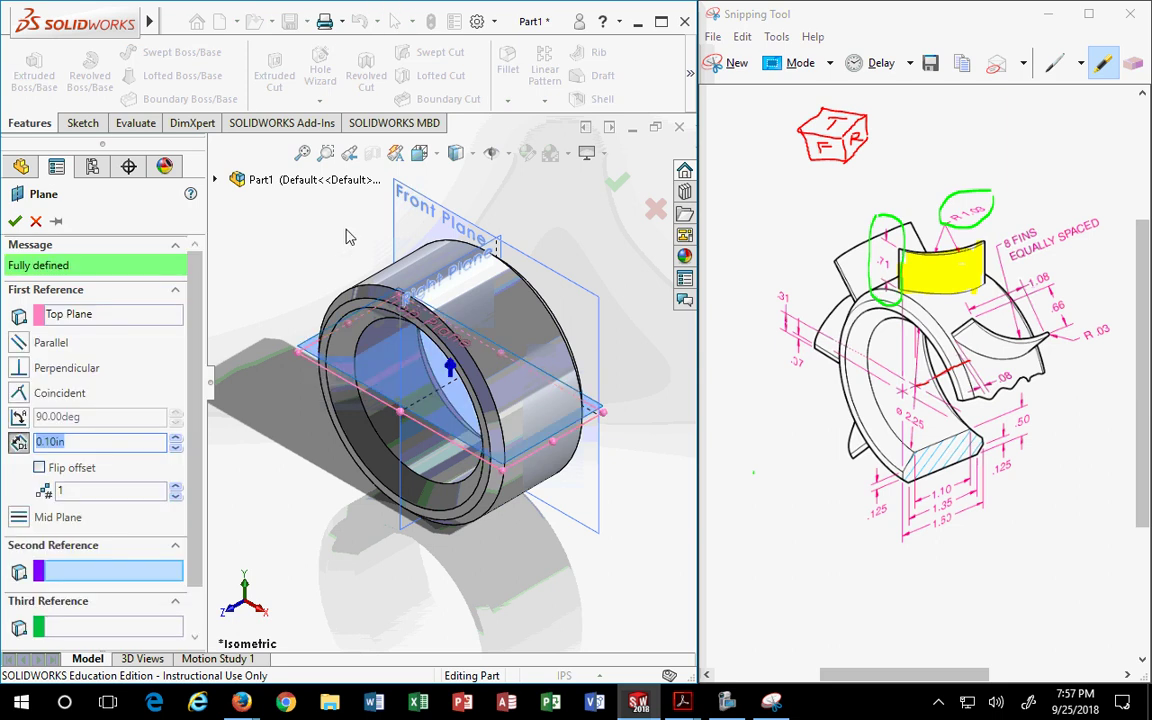
left_click(455, 376)
left_click(292, 338)
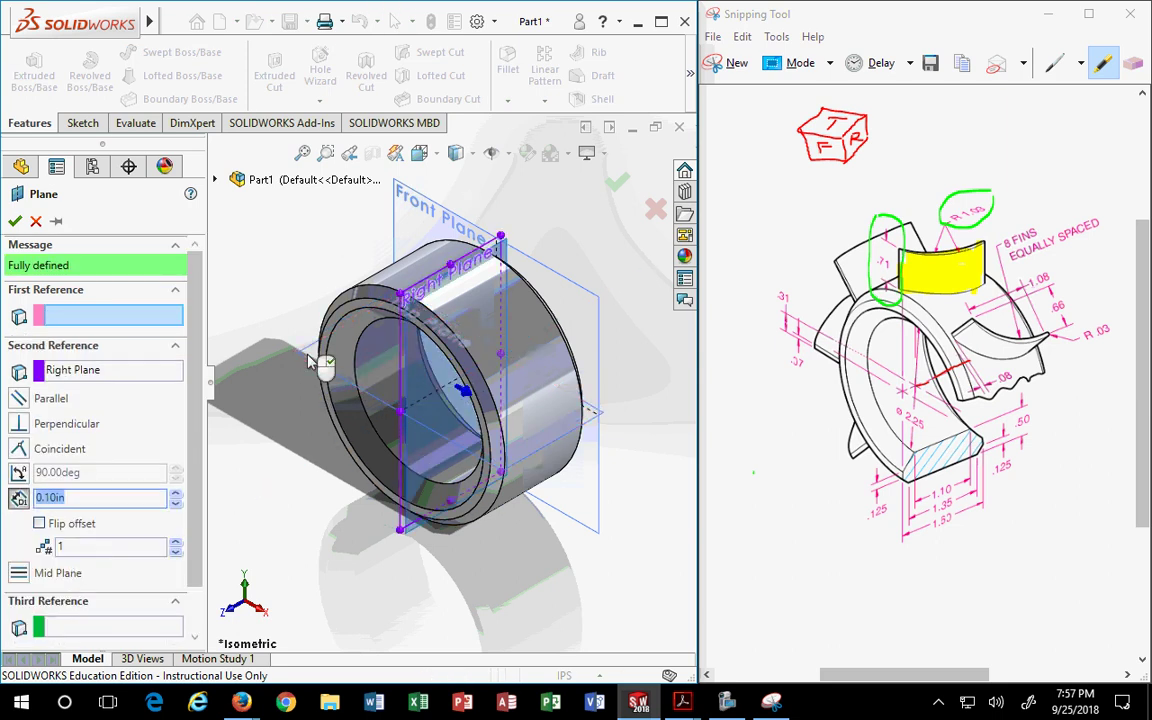
left_click(300, 355)
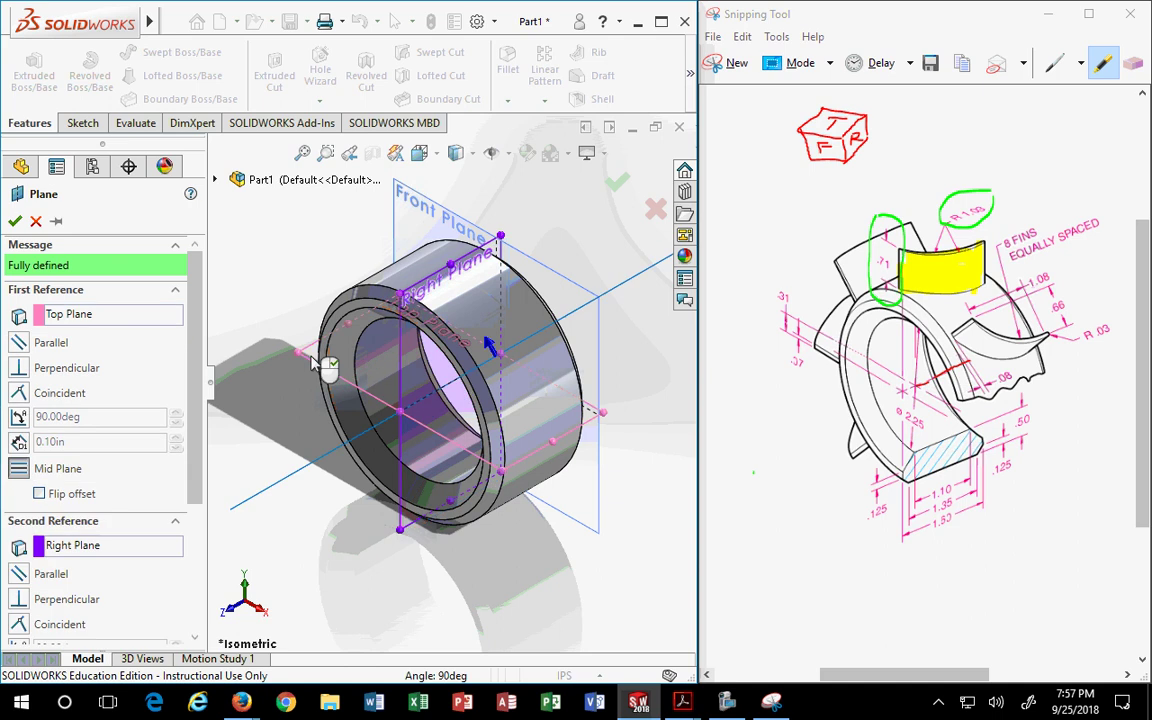
key("Escape")
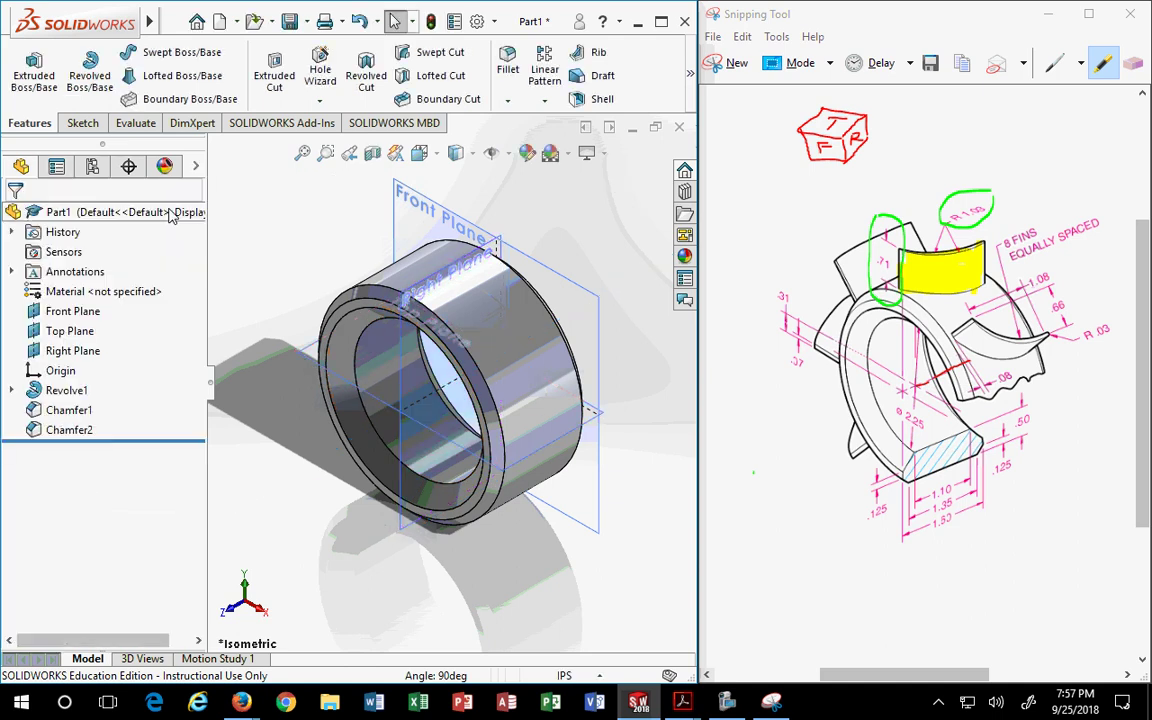
Start a new reference plane with the Top Plane as its first reference.
left_click(689, 73)
left_click(550, 148)
left_click(550, 190)
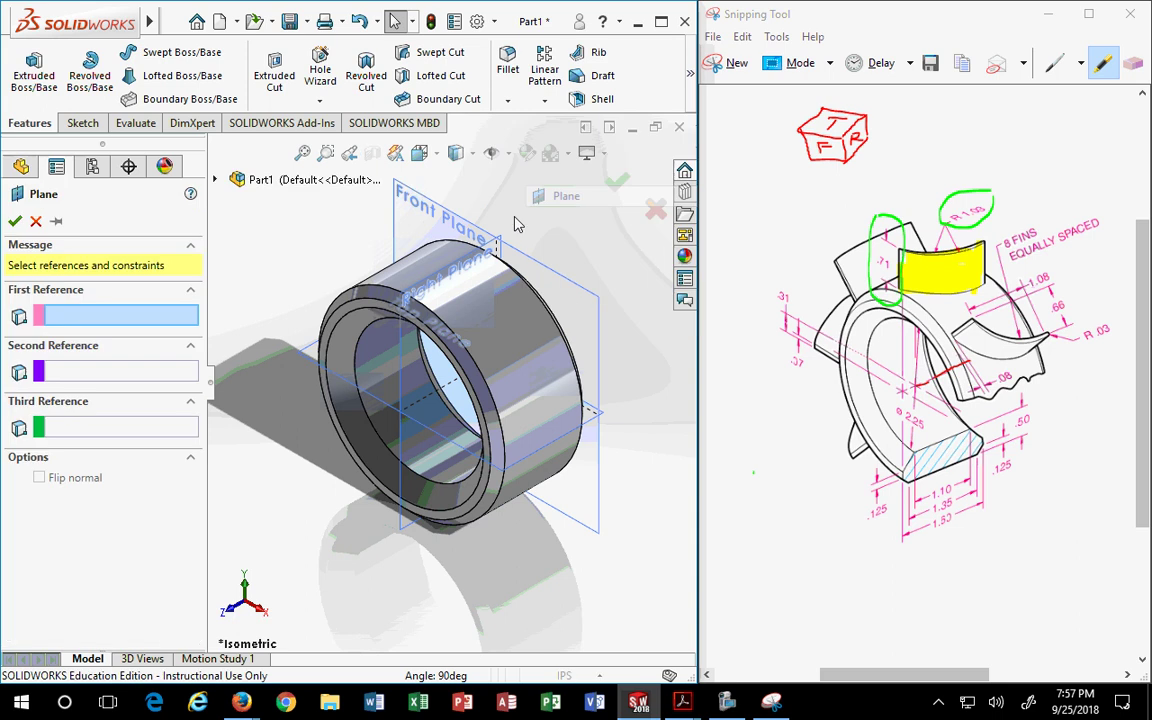
left_click(300, 354)
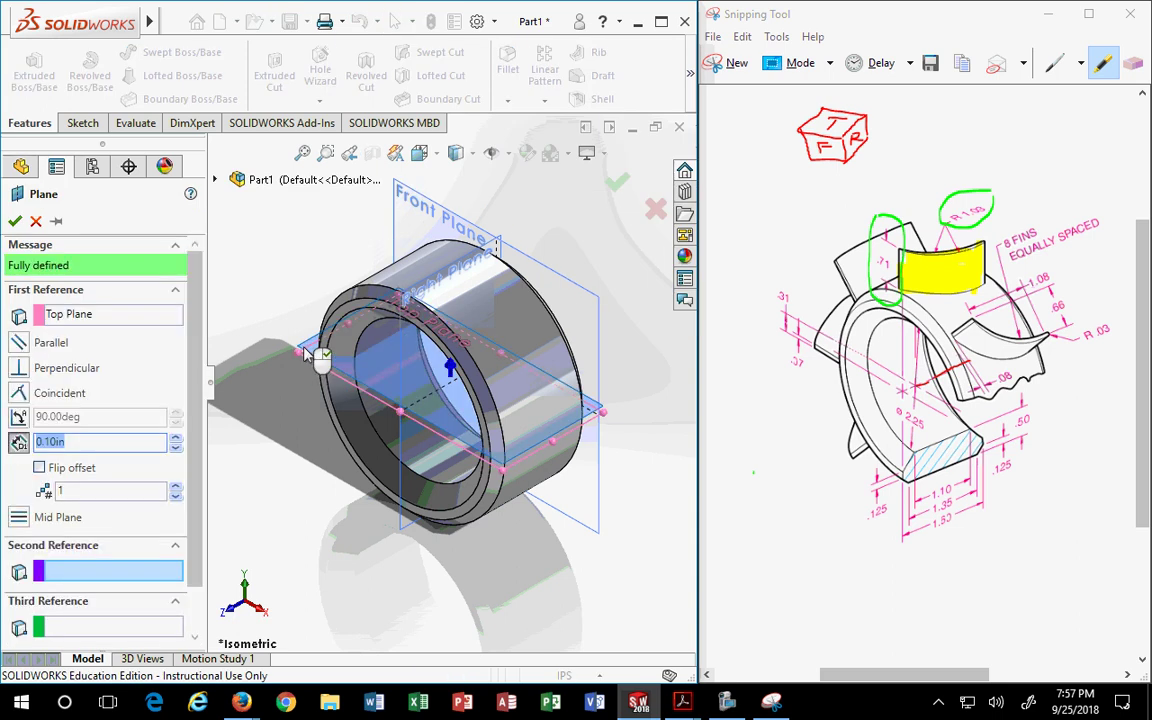
left_click(297, 347)
left_click(307, 360)
left_click(309, 350)
left_click(311, 350)
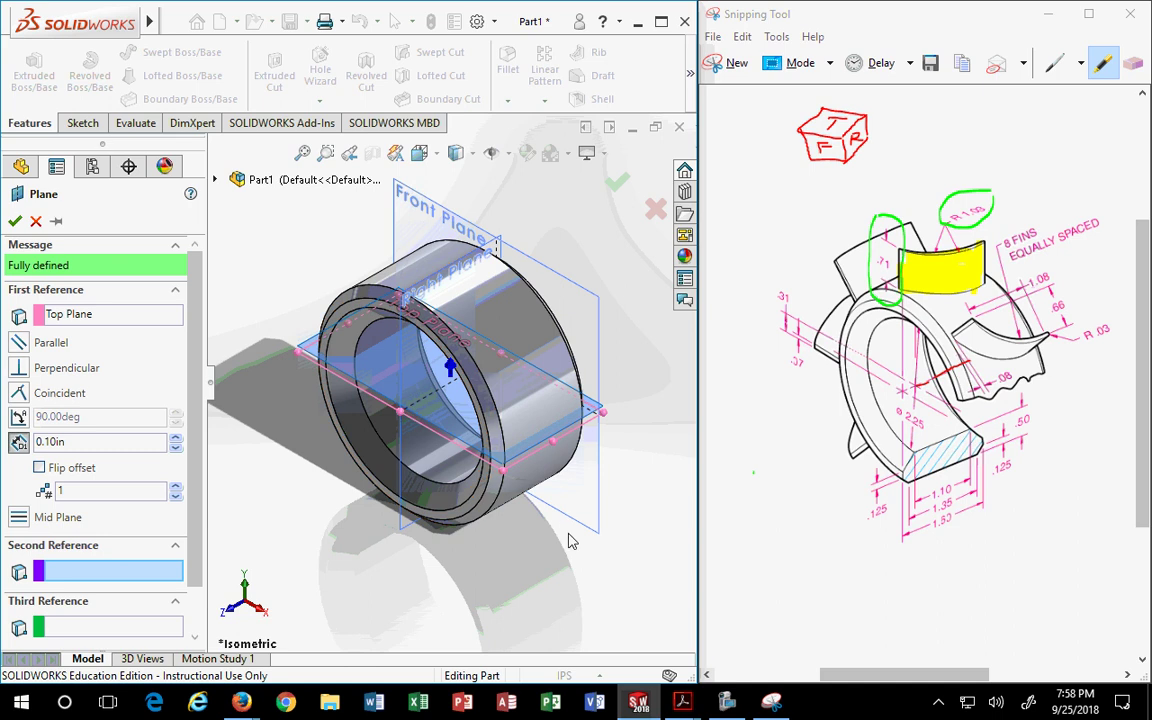
middle_click_drag(571, 540, 520, 420)
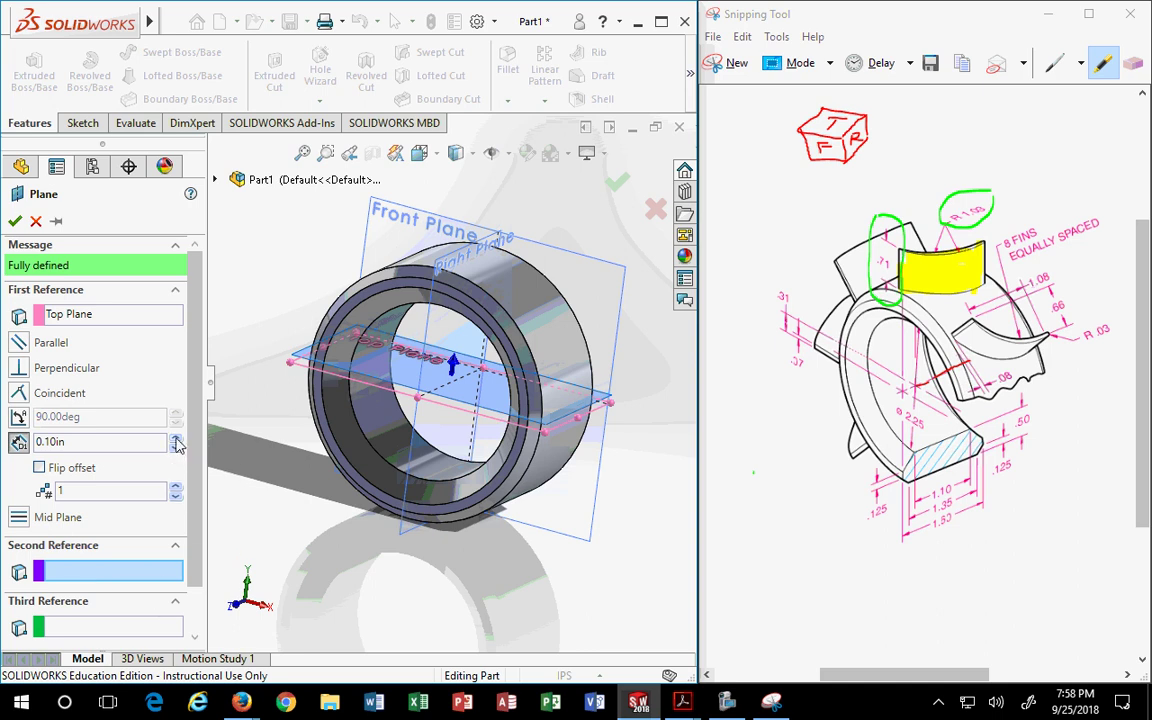
Try different offset distances from the Top Plane, raising the plane to 2.40 in and lowering it to 0.40 in.
scroll(176, 441, "up", 9)
scroll(176, 441, "up", 11)
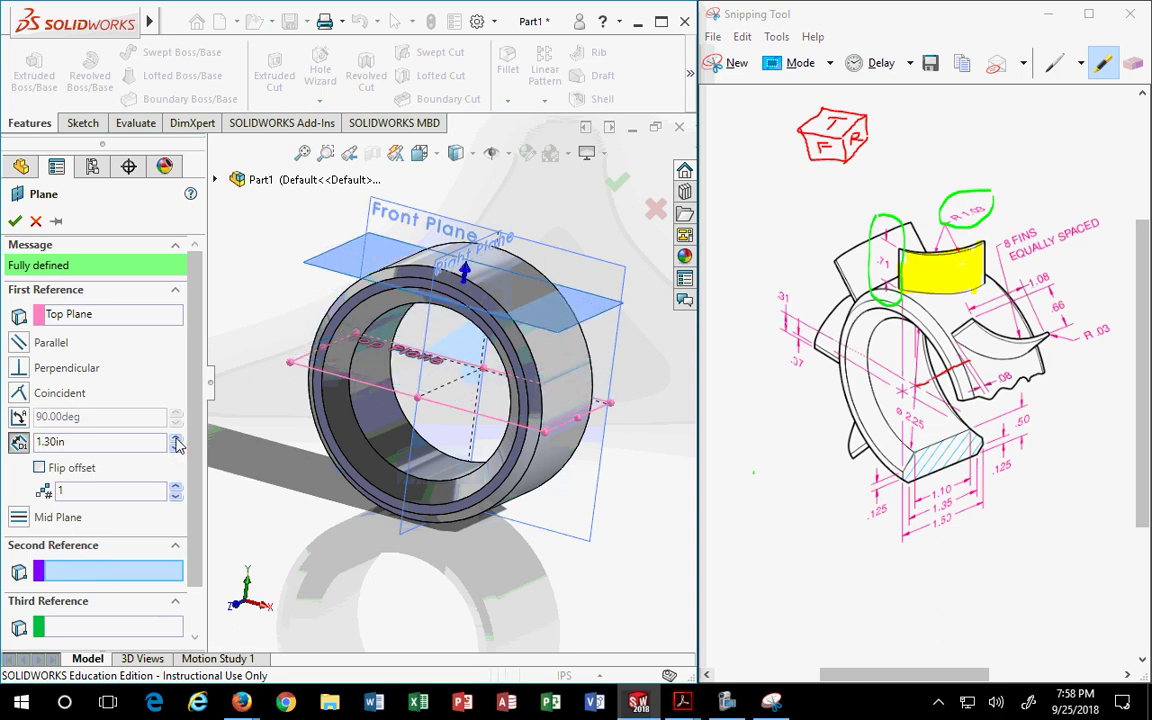
scroll(176, 441, "up", 4)
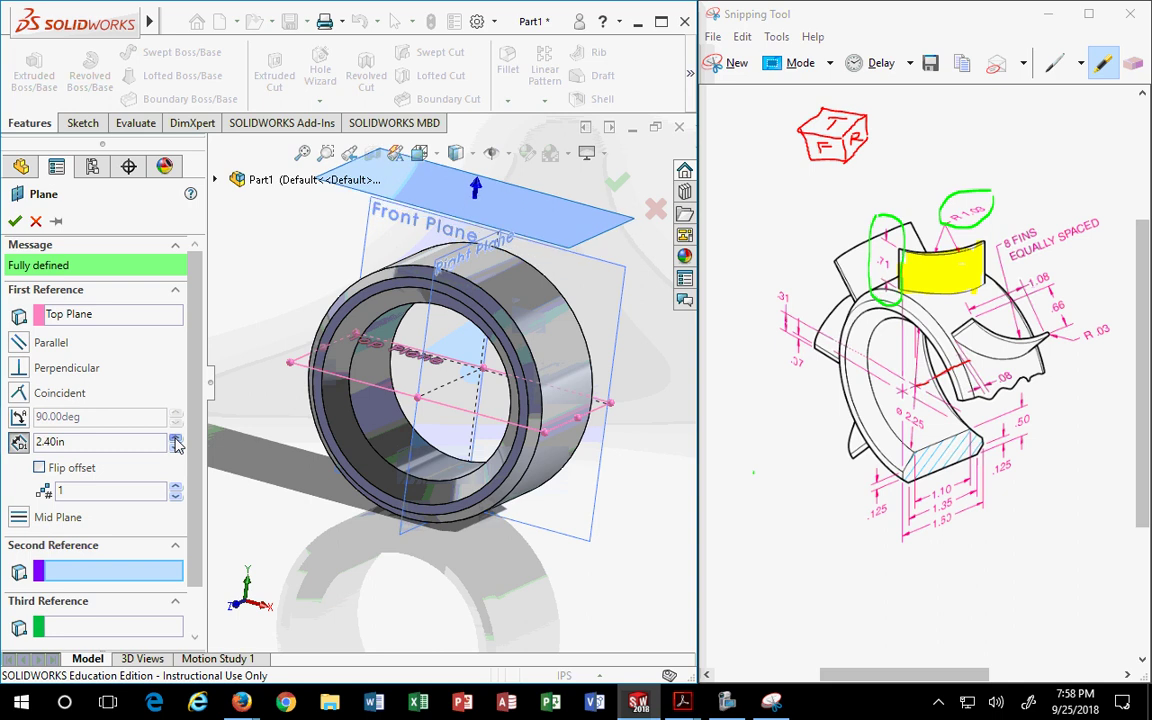
scroll(175, 450, "down", 6)
scroll(175, 450, "down", 10)
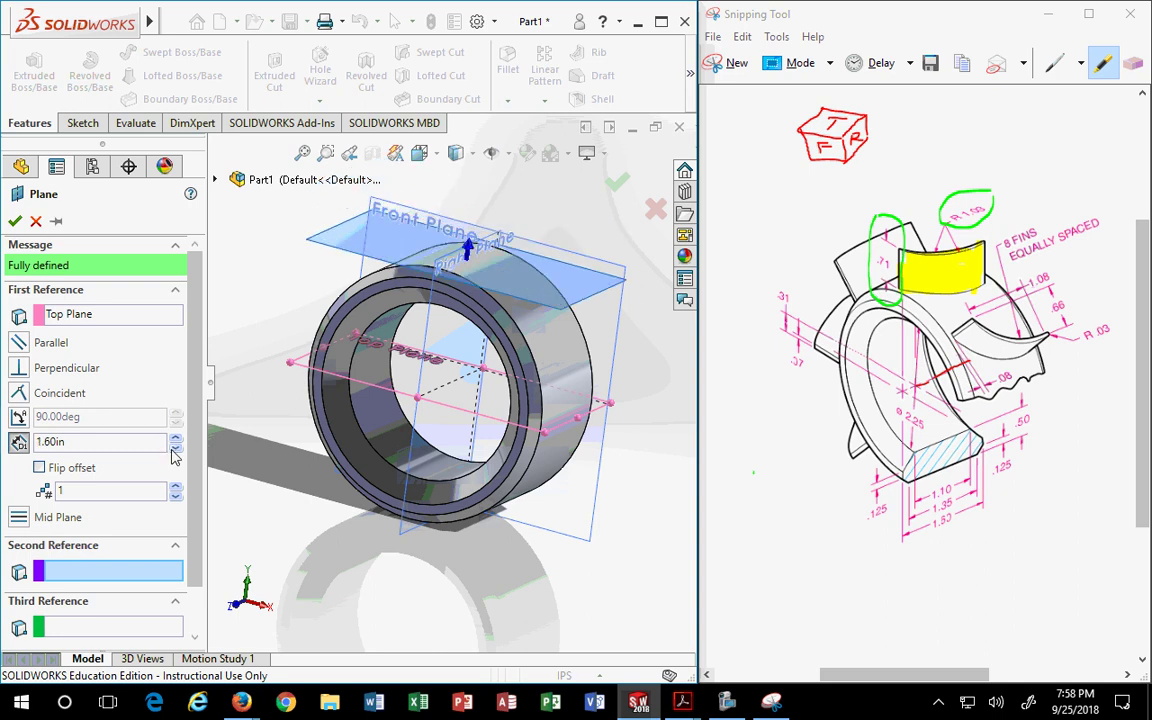
scroll(175, 450, "down", 5)
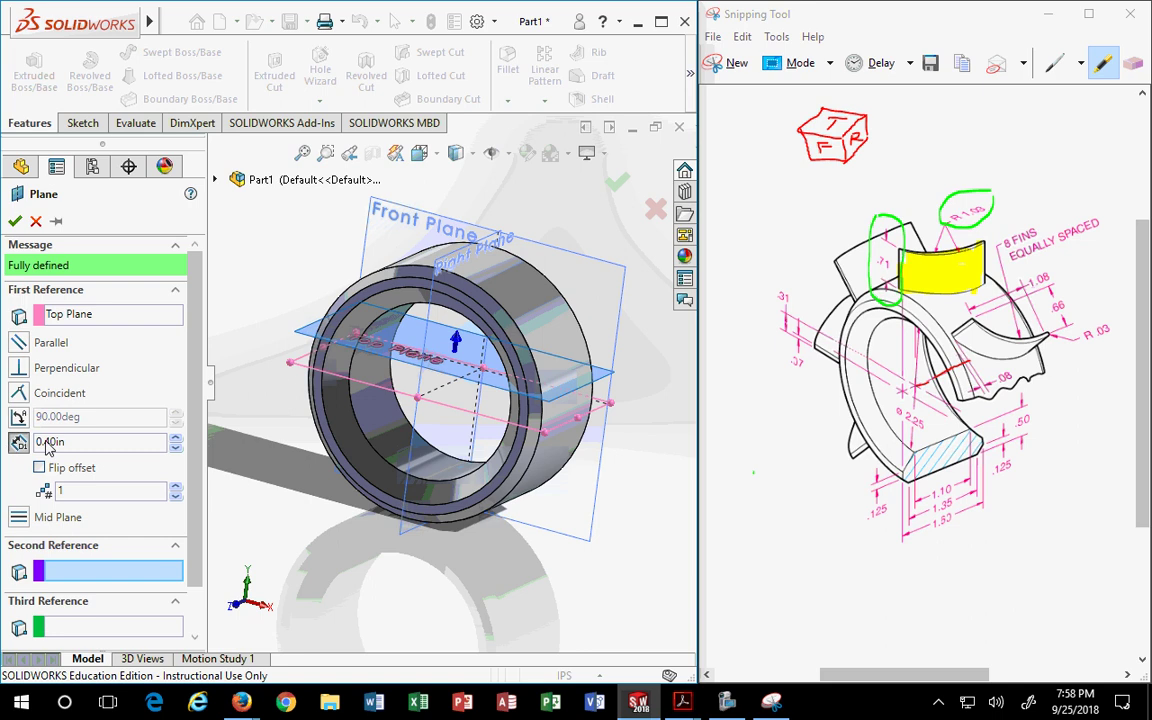
Constrain the new plane parallel to the Top Plane and tangent to the ring's outer cylindrical face.
left_click(488, 270)
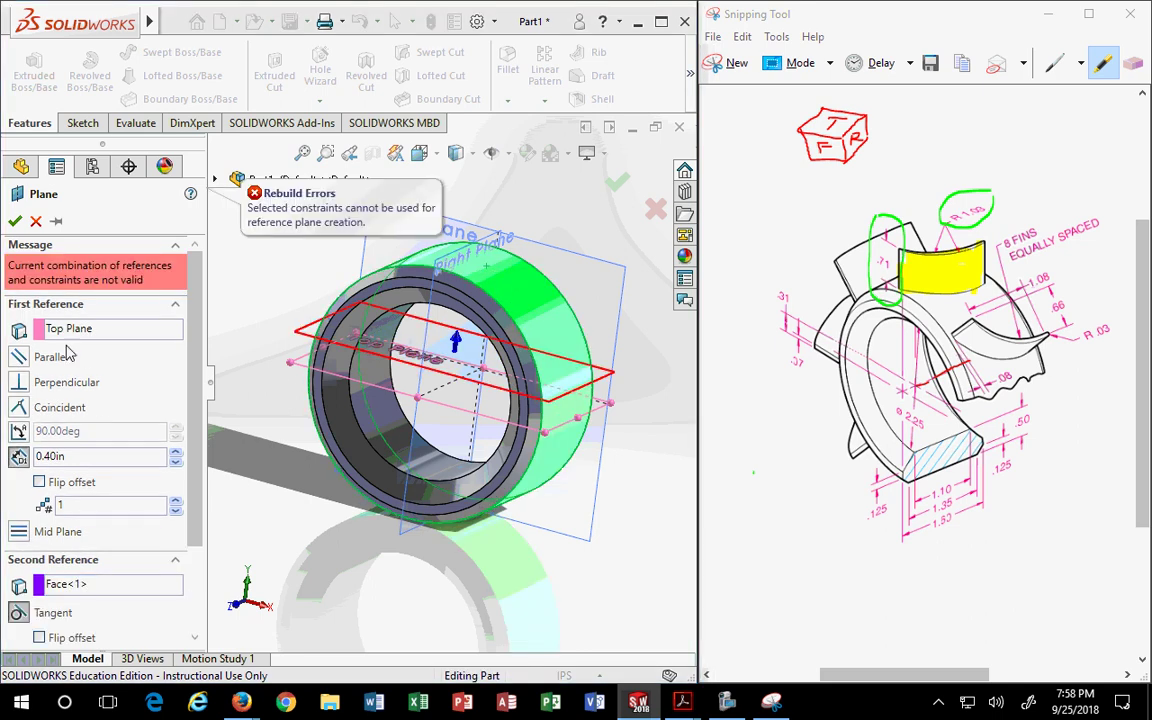
left_click(20, 357)
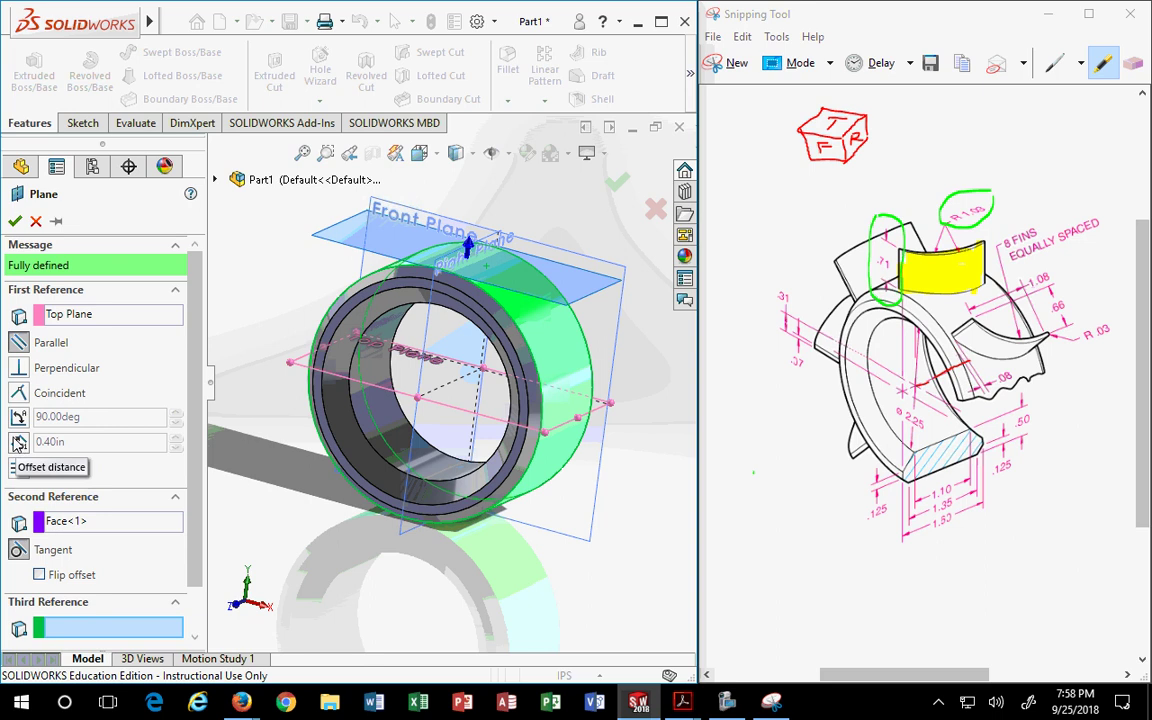
left_click(19, 444)
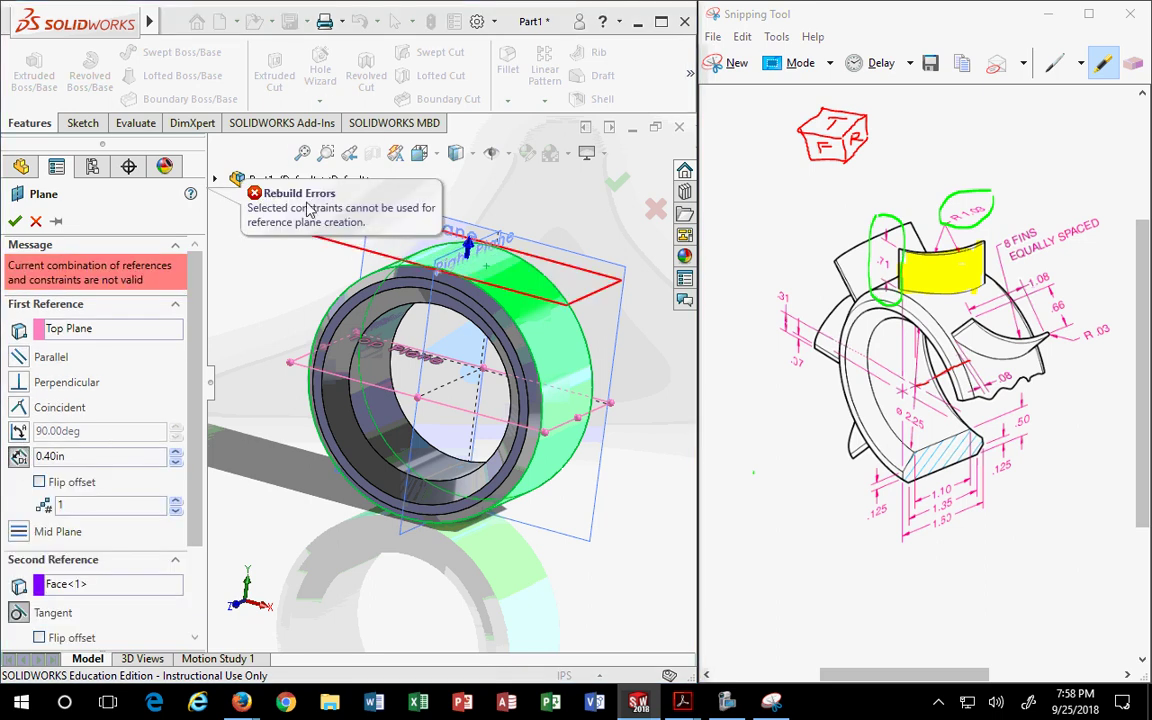
left_click(21, 358)
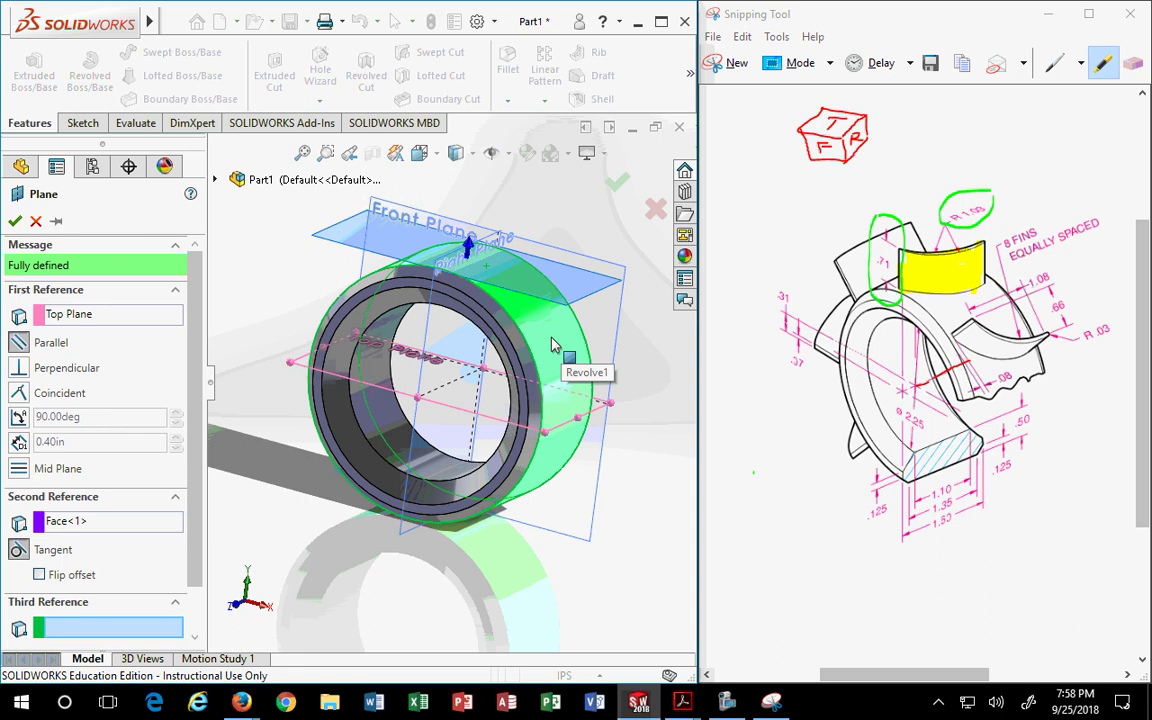
Examine from the front and at an angle where the previewed plane touches the ring, and compare it with the fin radius on the drawing.
middle_click_drag(553, 345, 535, 362)
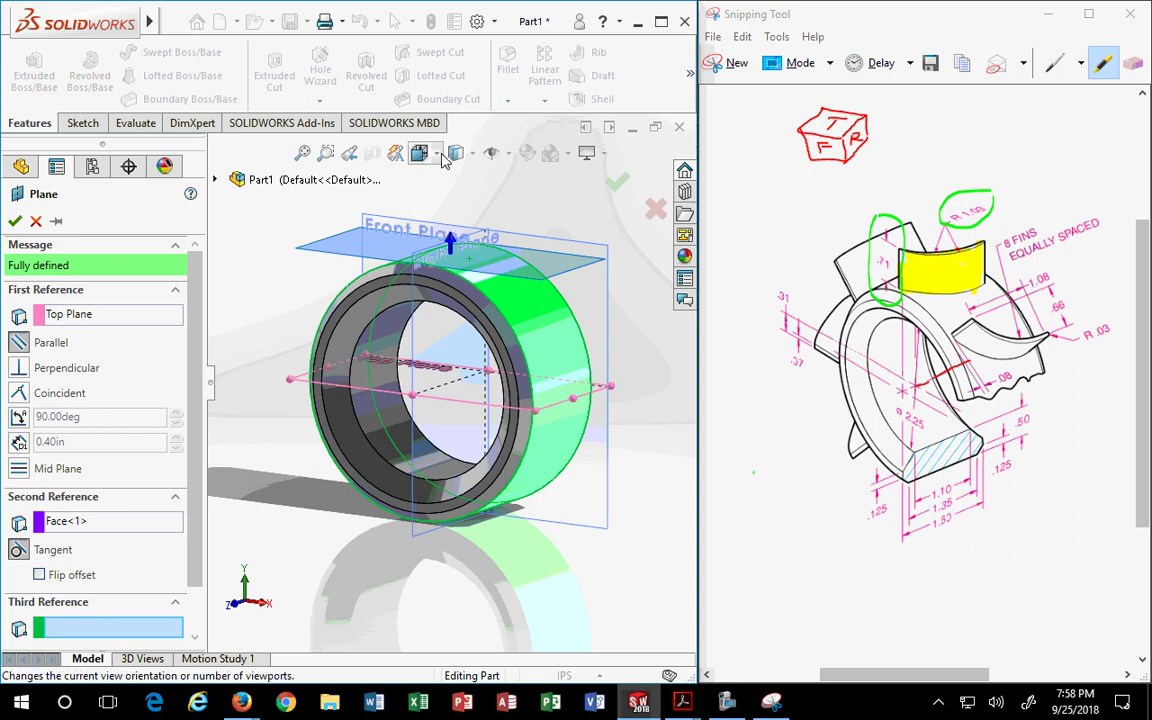
left_click(444, 160)
left_click(449, 231)
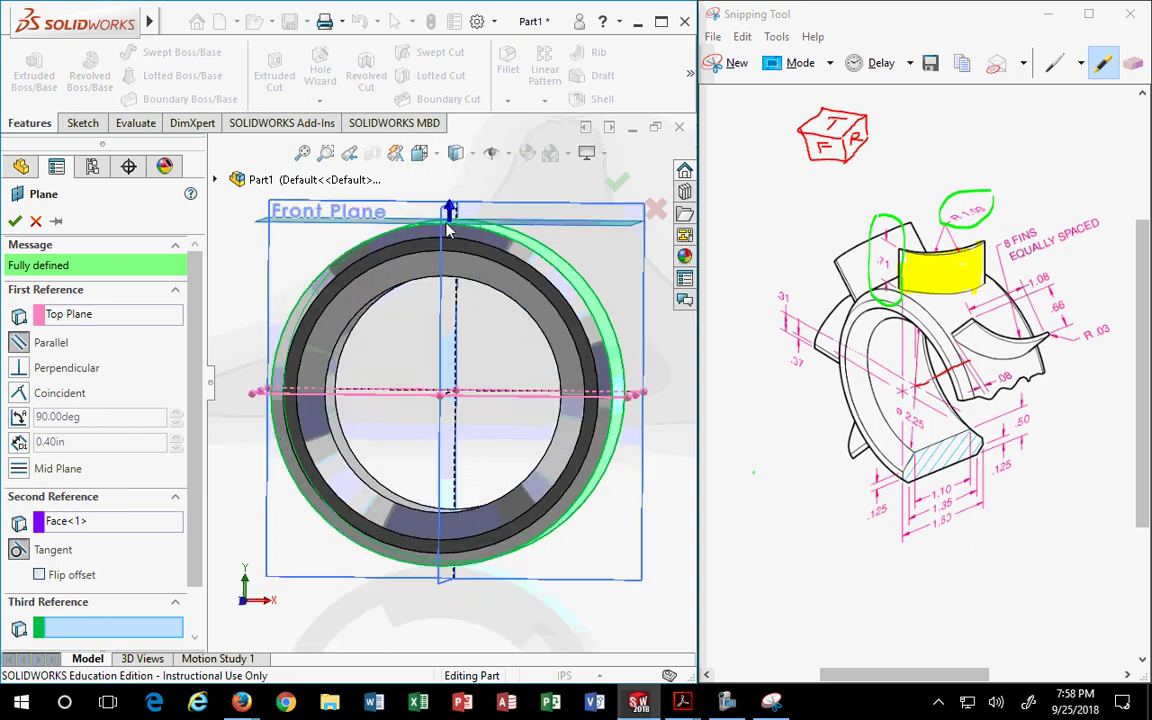
scroll(449, 231, "down", 5)
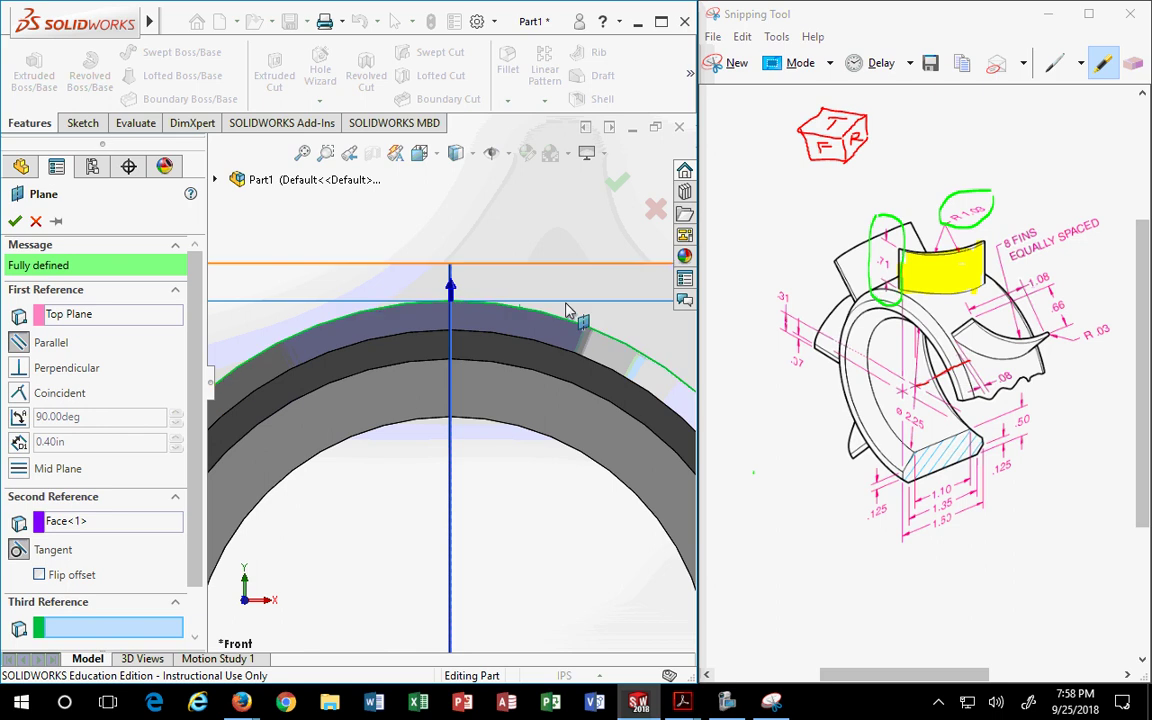
left_click(577, 331)
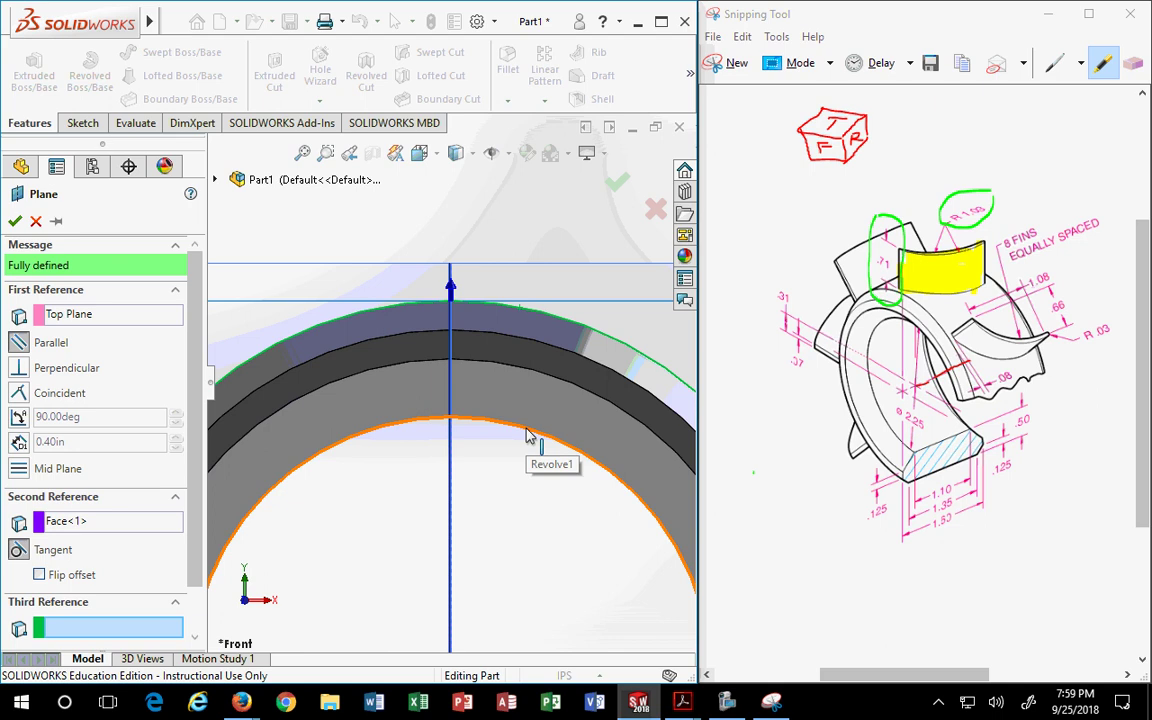
scroll(530, 436, "up", 4)
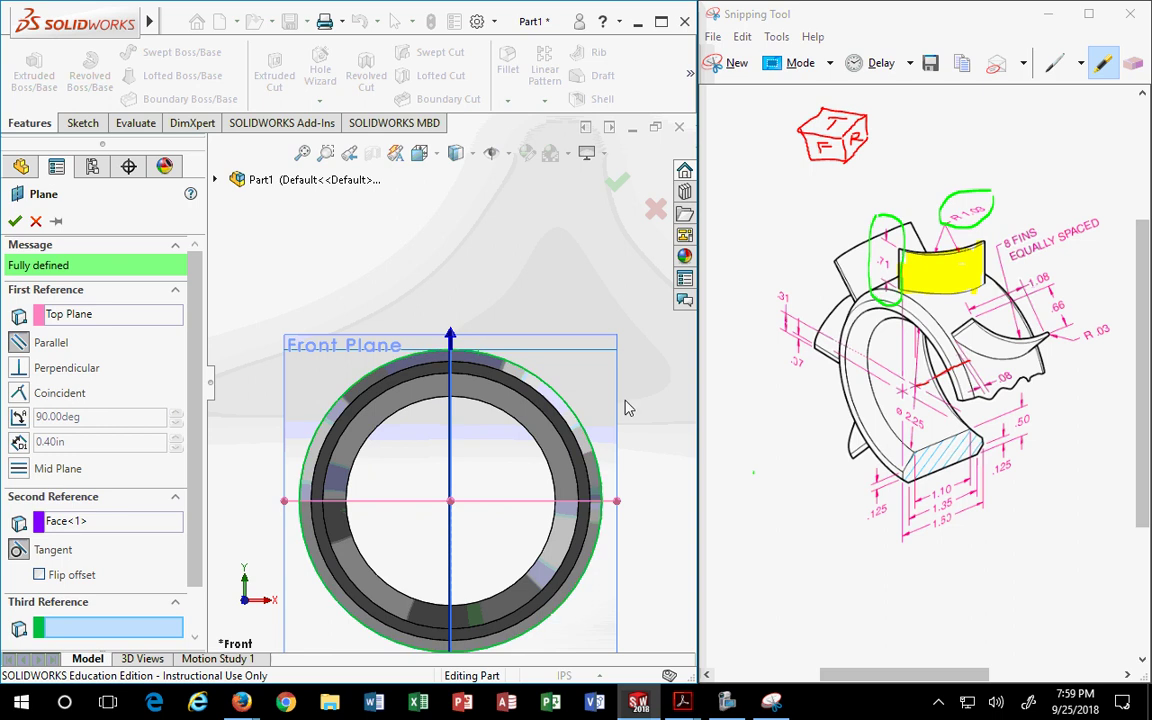
middle_click_drag(625, 404, 590, 500)
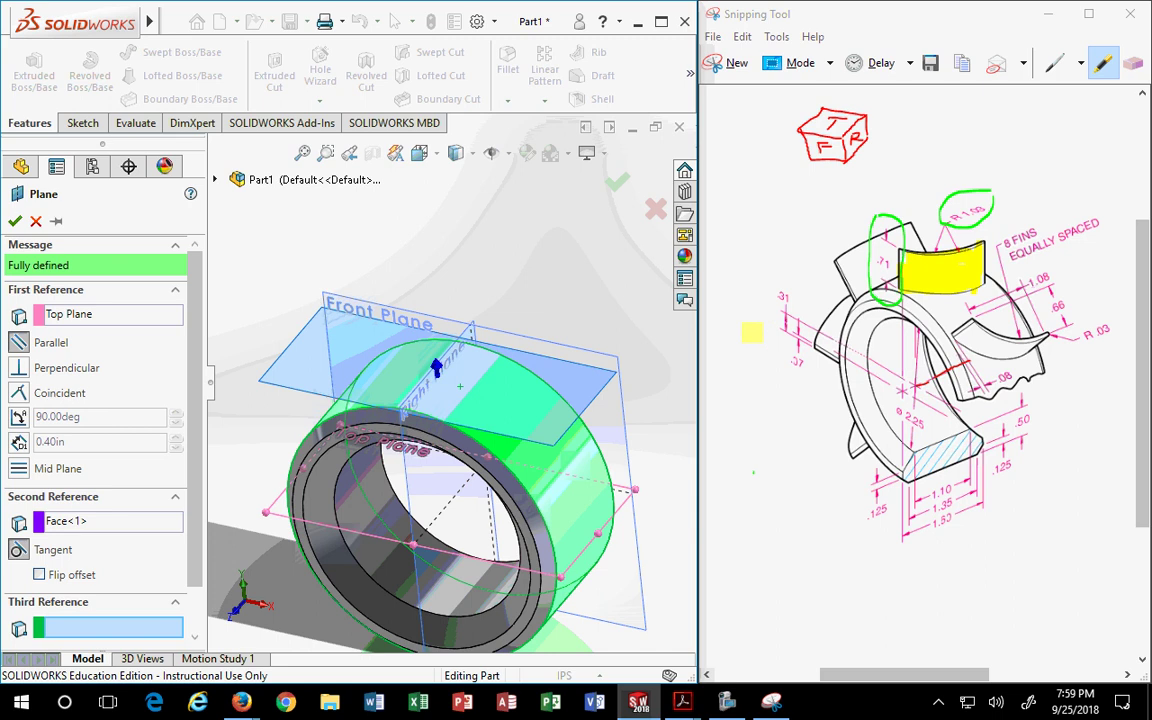
left_click_drag(948, 214, 988, 212)
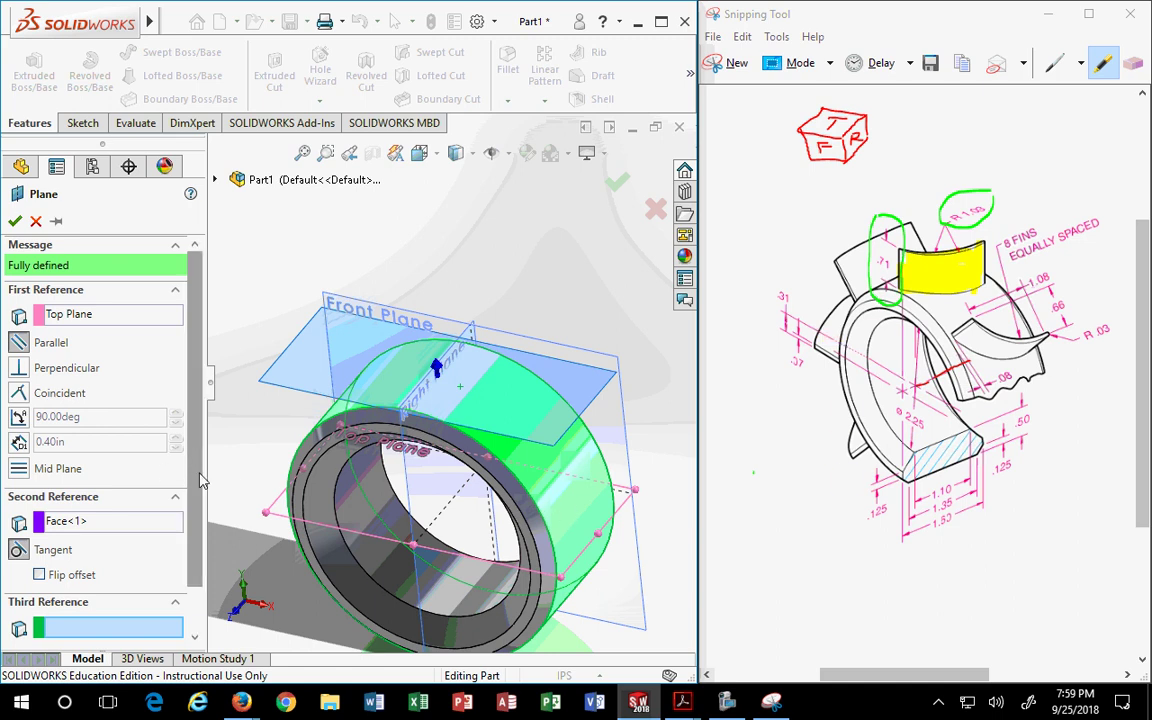
Try the tangent plane on the ring's underside, return it to the upper side, and create the plane.
scroll(193, 484, "down", 2)
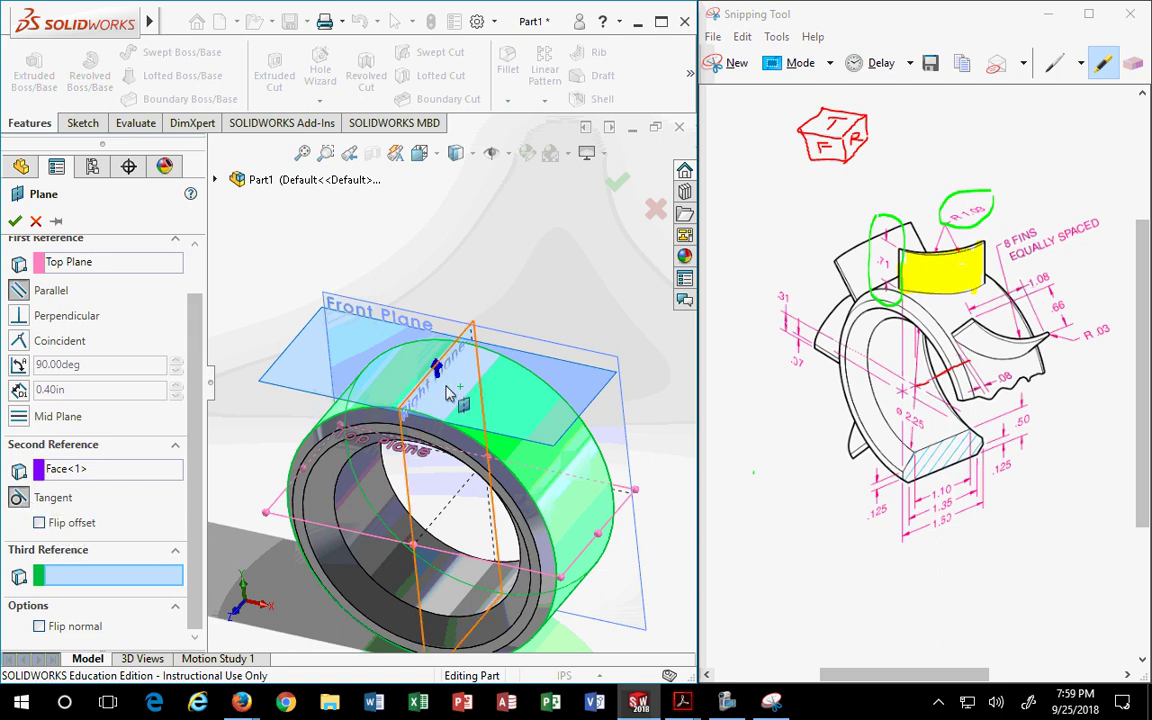
left_click(39, 523)
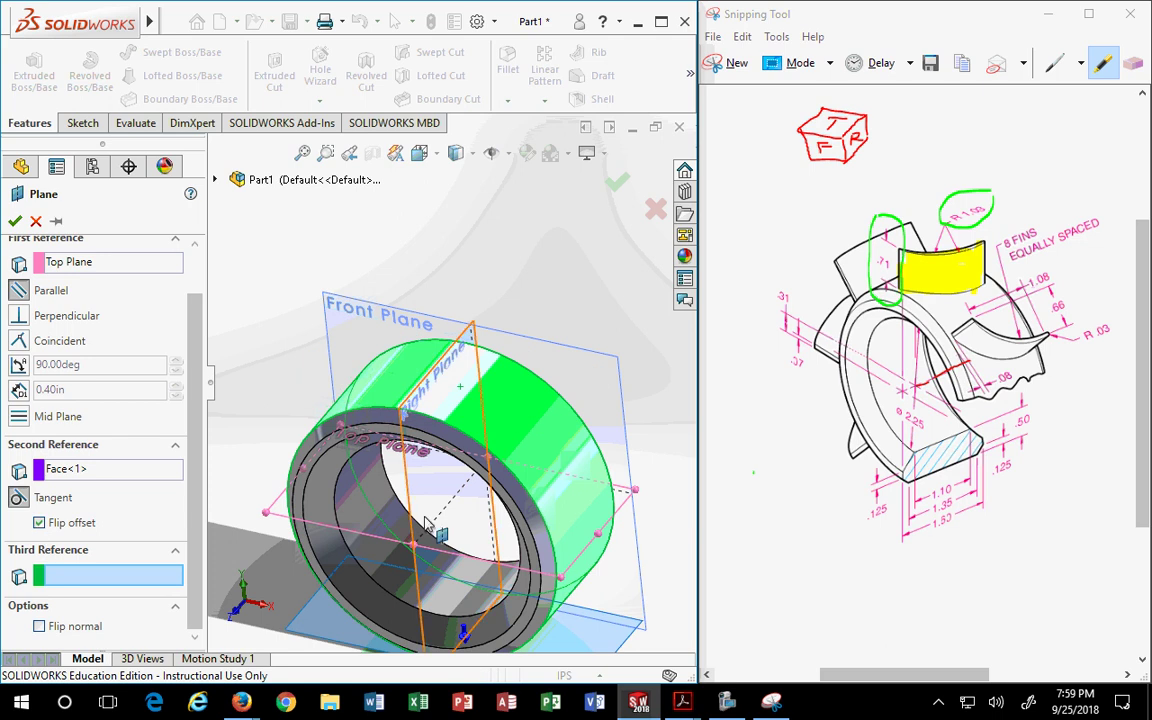
scroll(392, 478, "down", 3)
scroll(420, 540, "up", 5)
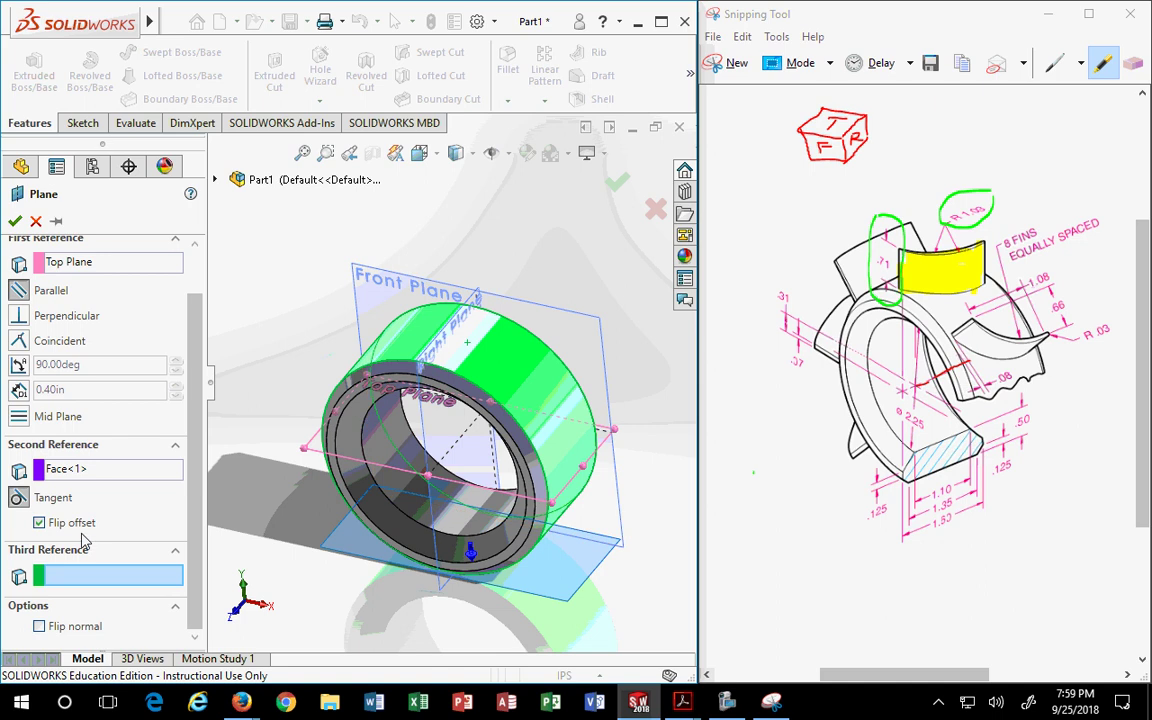
left_click(39, 523)
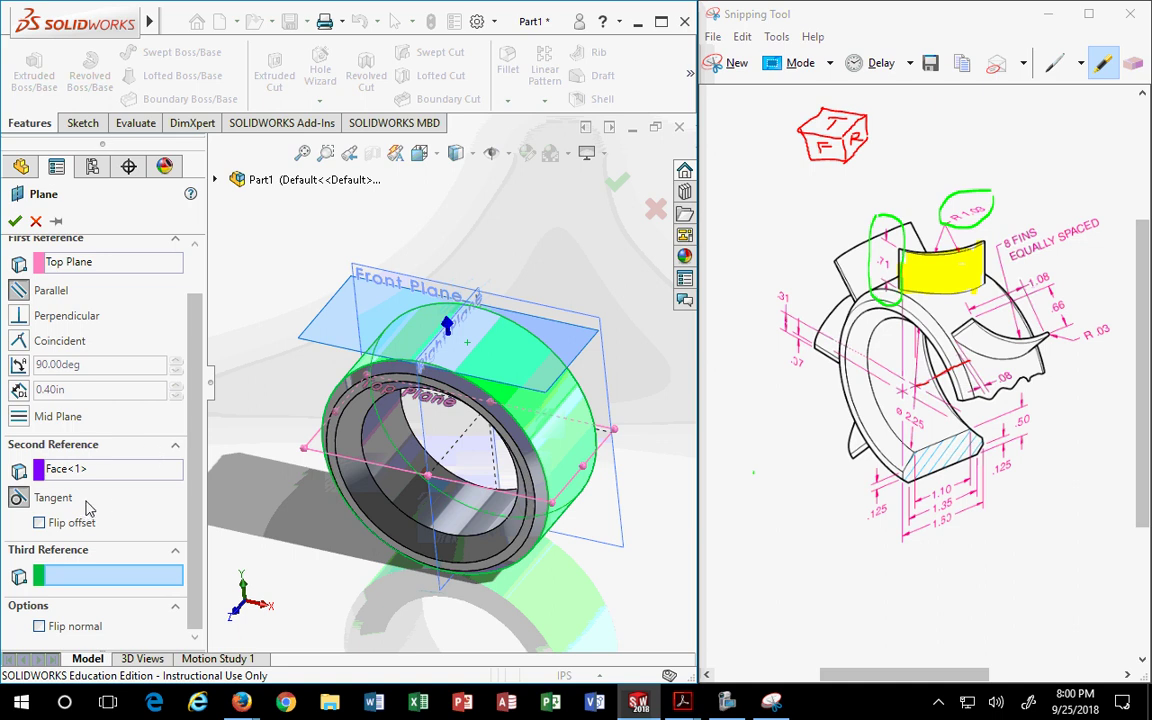
left_click(15, 221)
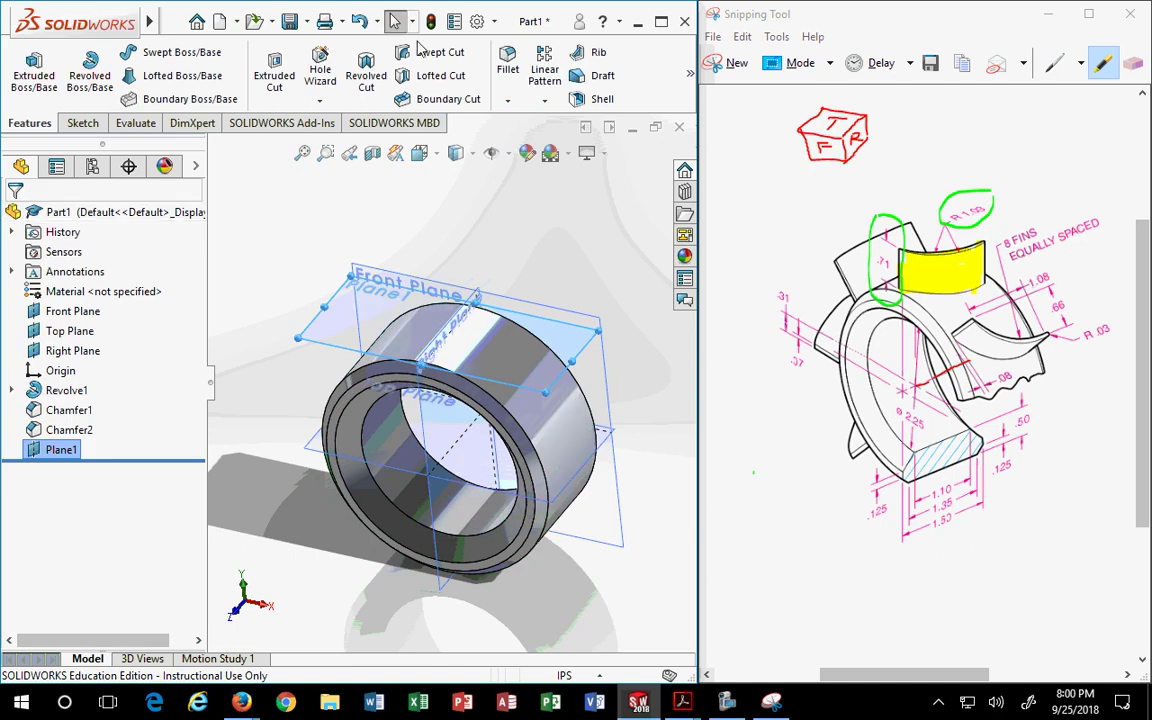
Create a second reference plane offset 0.71 in above the tangent plane.
mouse_move(690, 73)
left_click(550, 174)
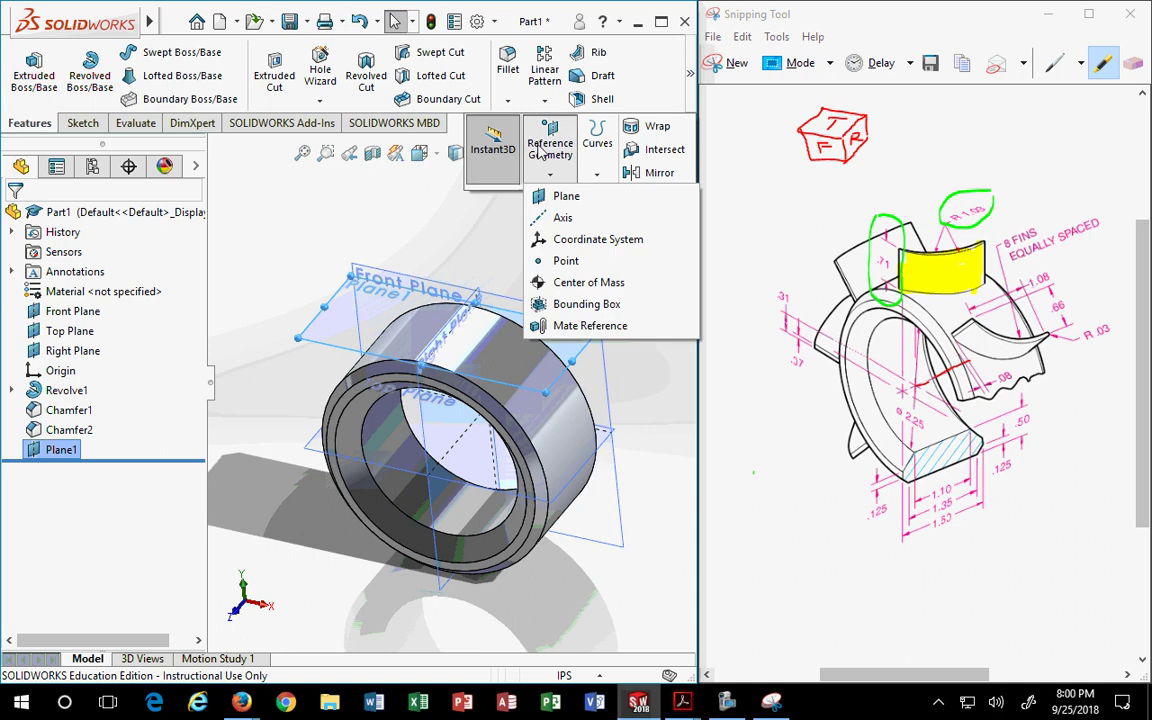
left_click(558, 196)
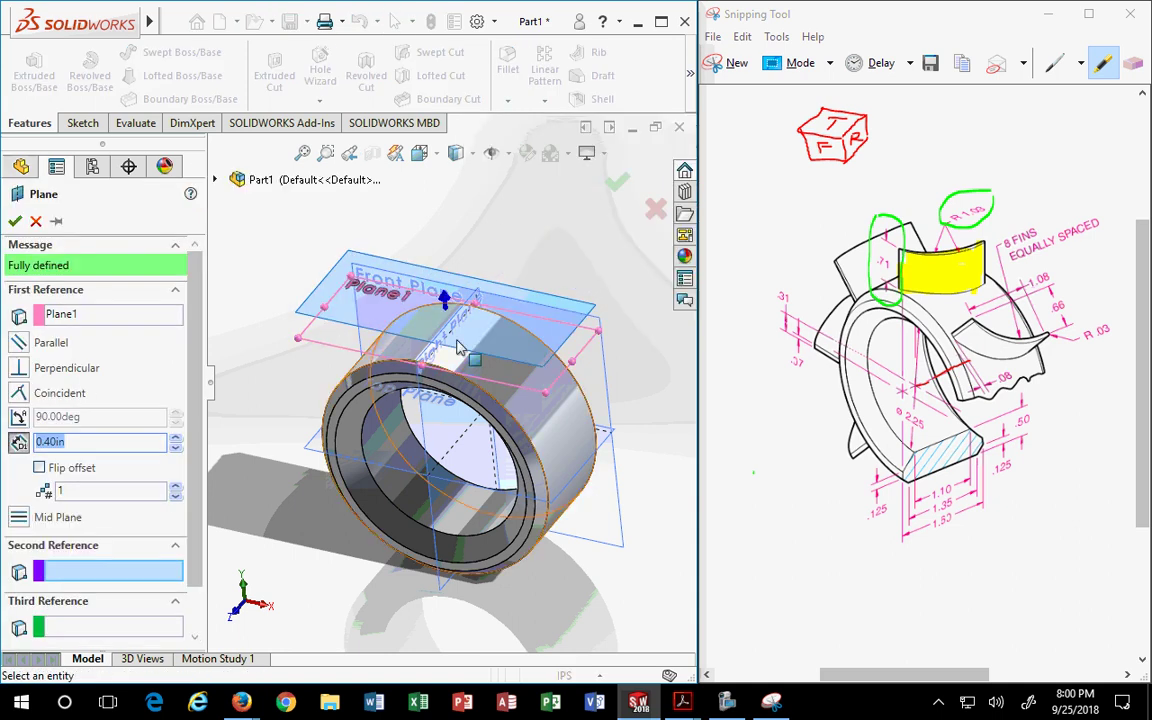
key("ctrl+1")
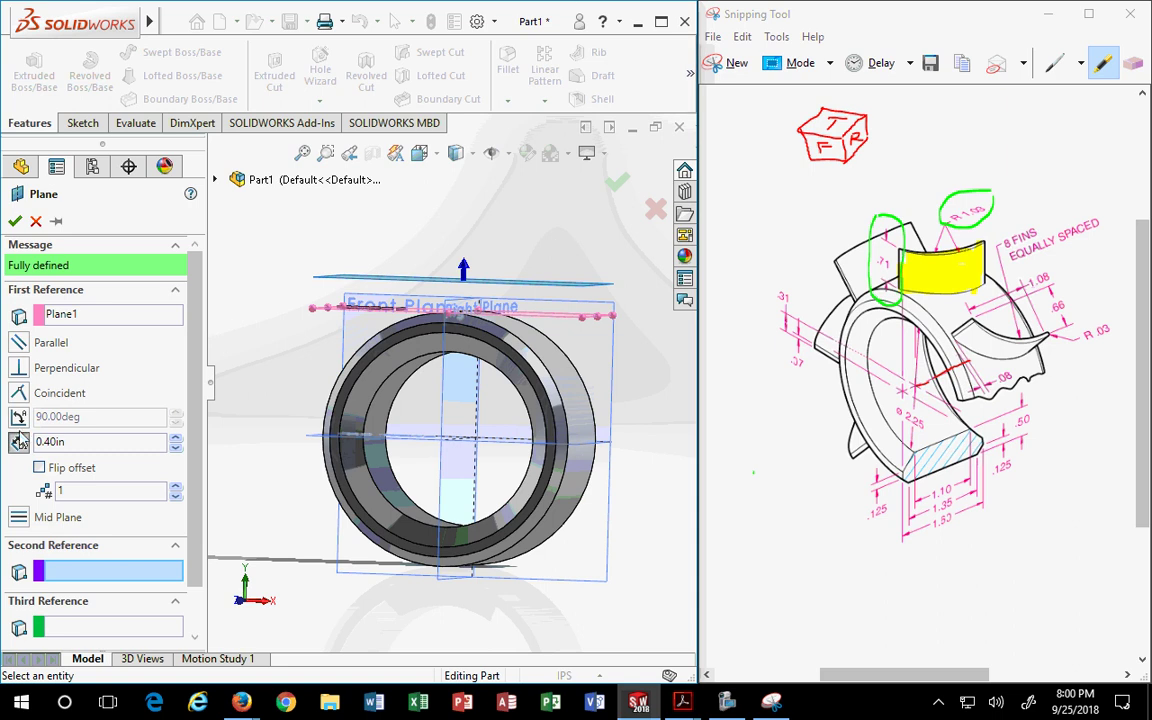
left_click(60, 442)
double_click(60, 442)
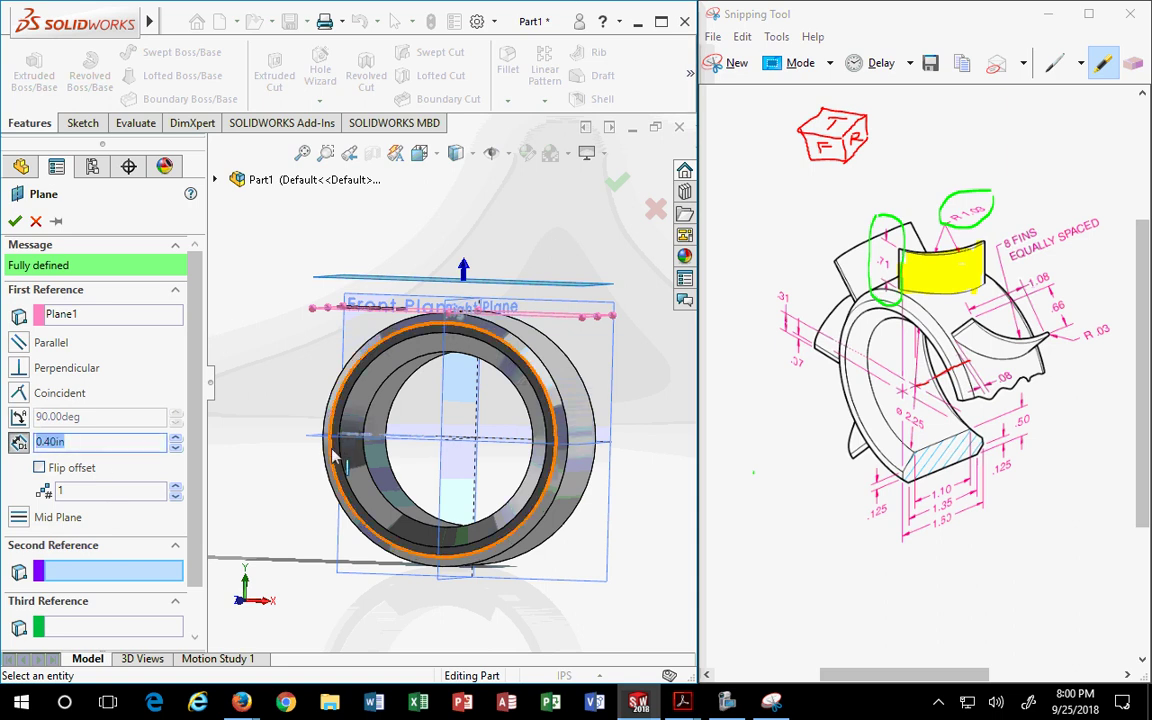
type(".71")
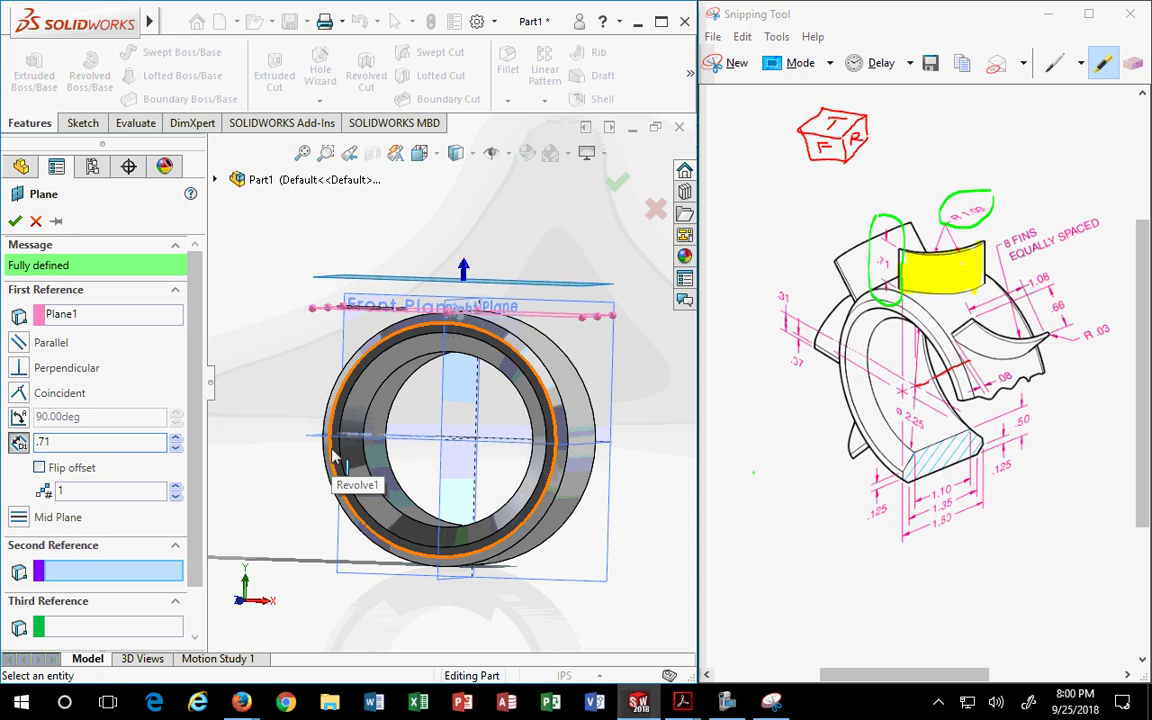
key("Return")
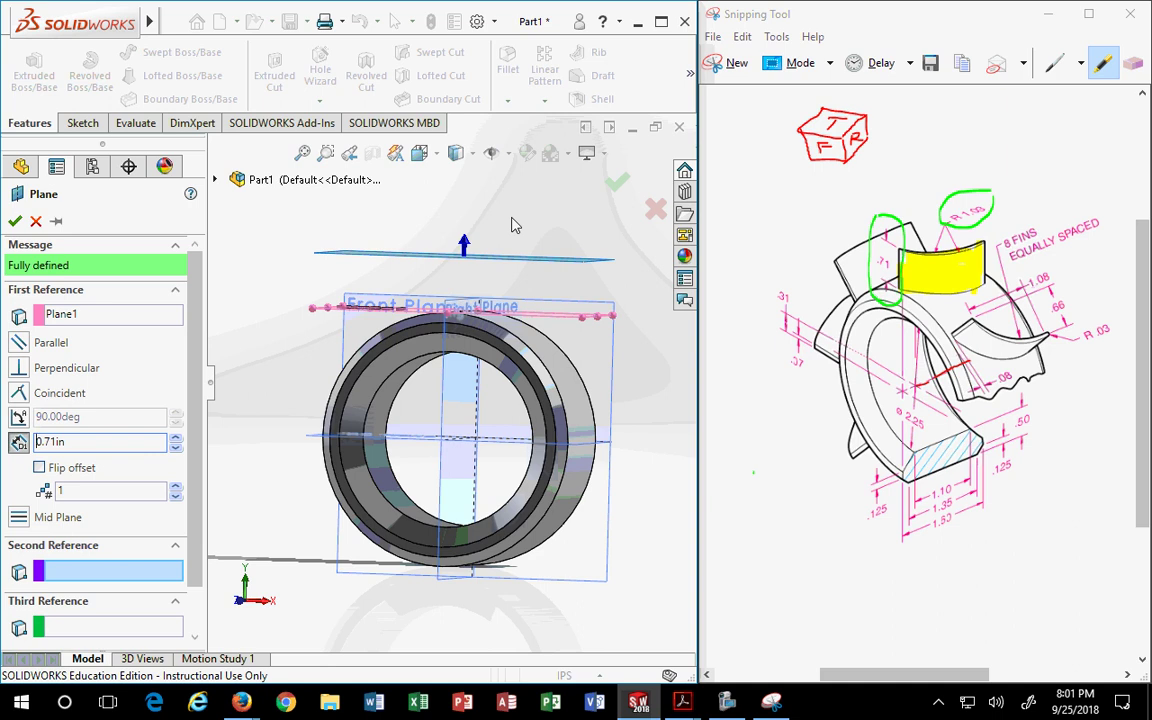
left_click(617, 181)
middle_click_drag(549, 357, 540, 270)
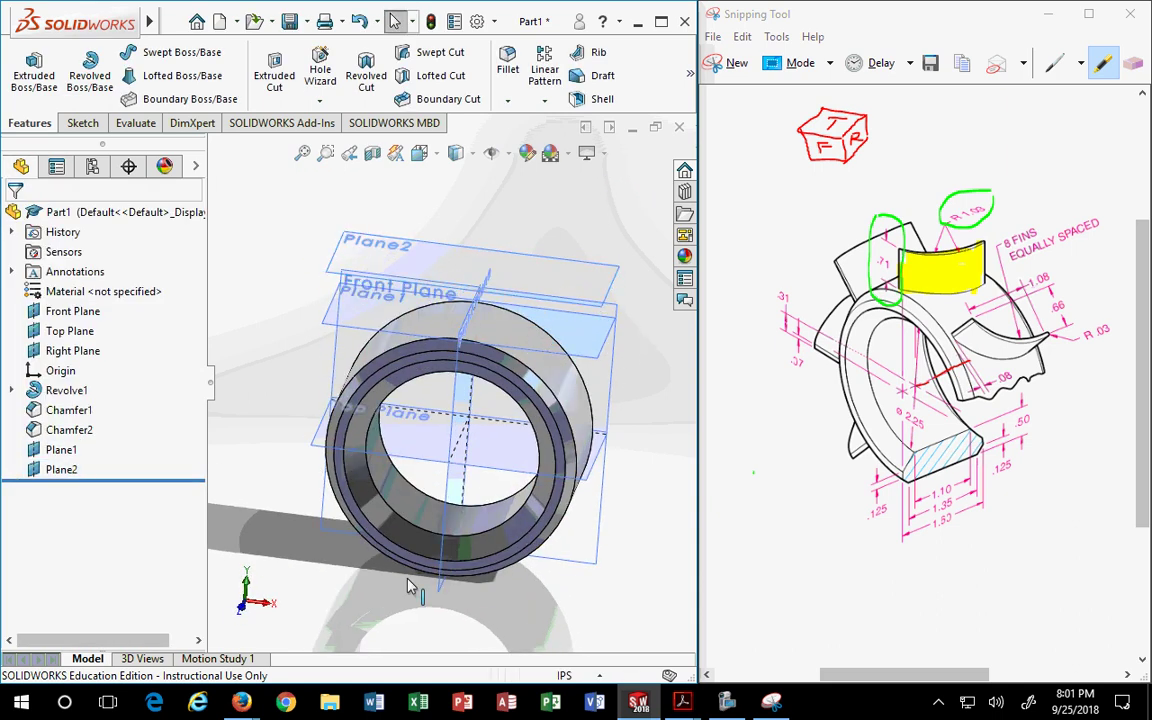
left_click(476, 630)
left_click(74, 313)
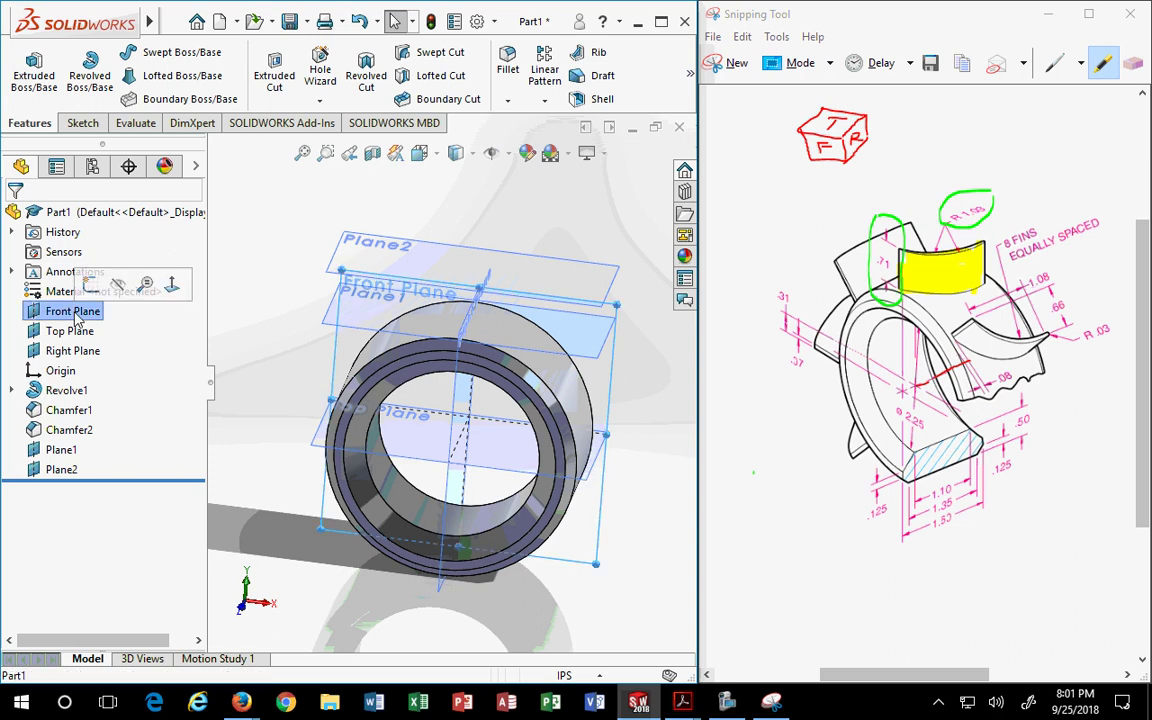
left_click(70, 331, "ctrl")
left_click(72, 351, "ctrl")
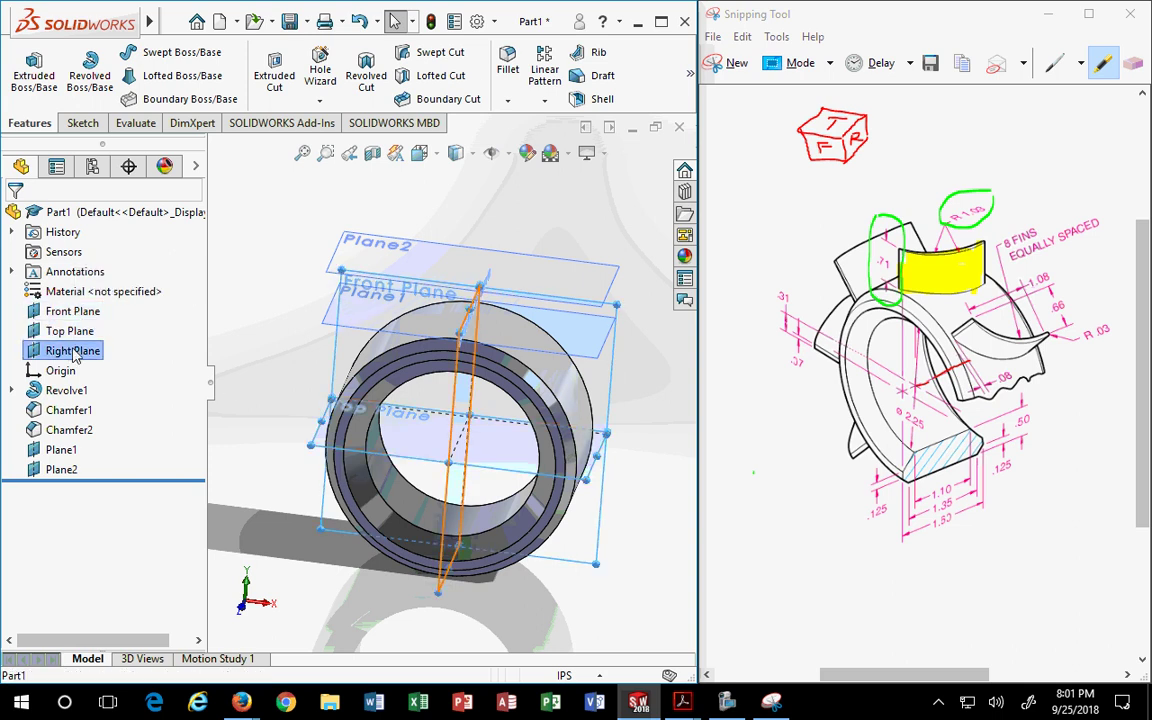
left_click(61, 451, "shift")
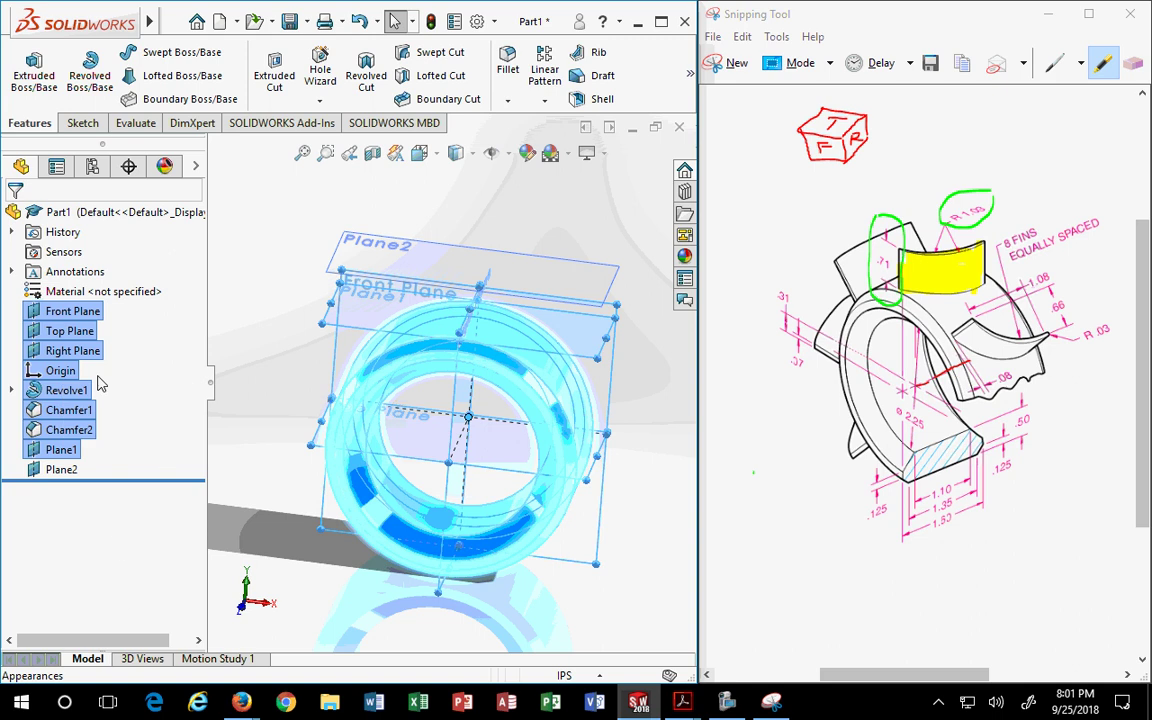
left_click(68, 325, "shift")
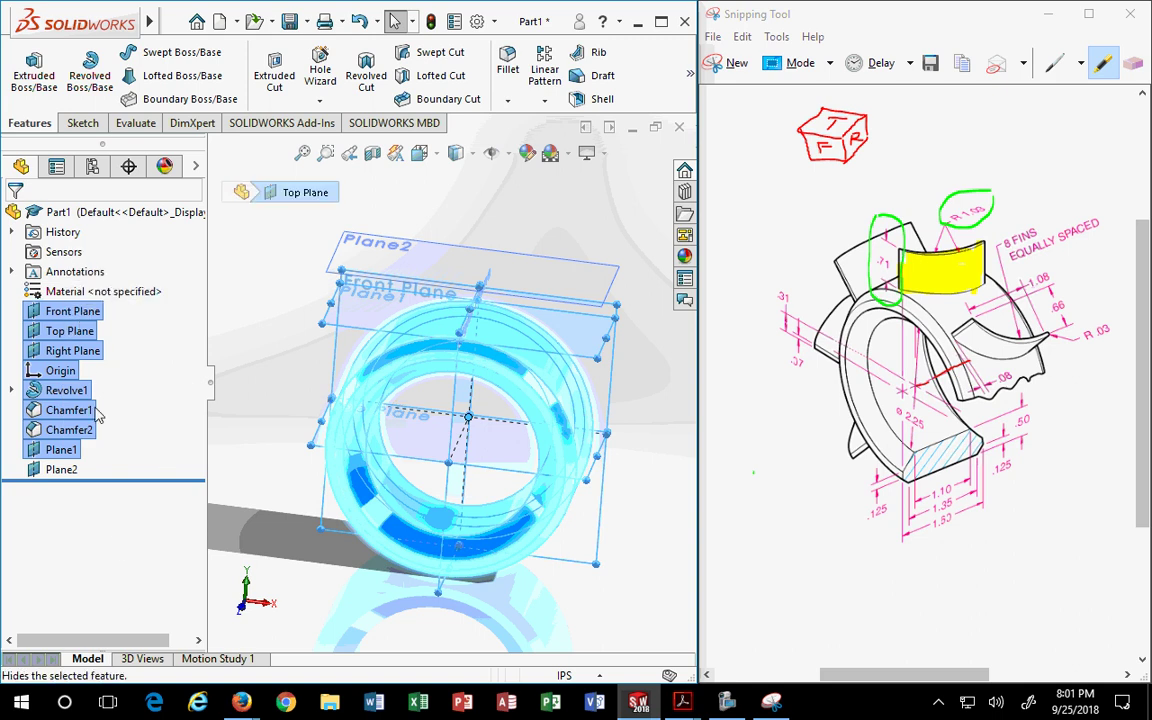
left_click(240, 290)
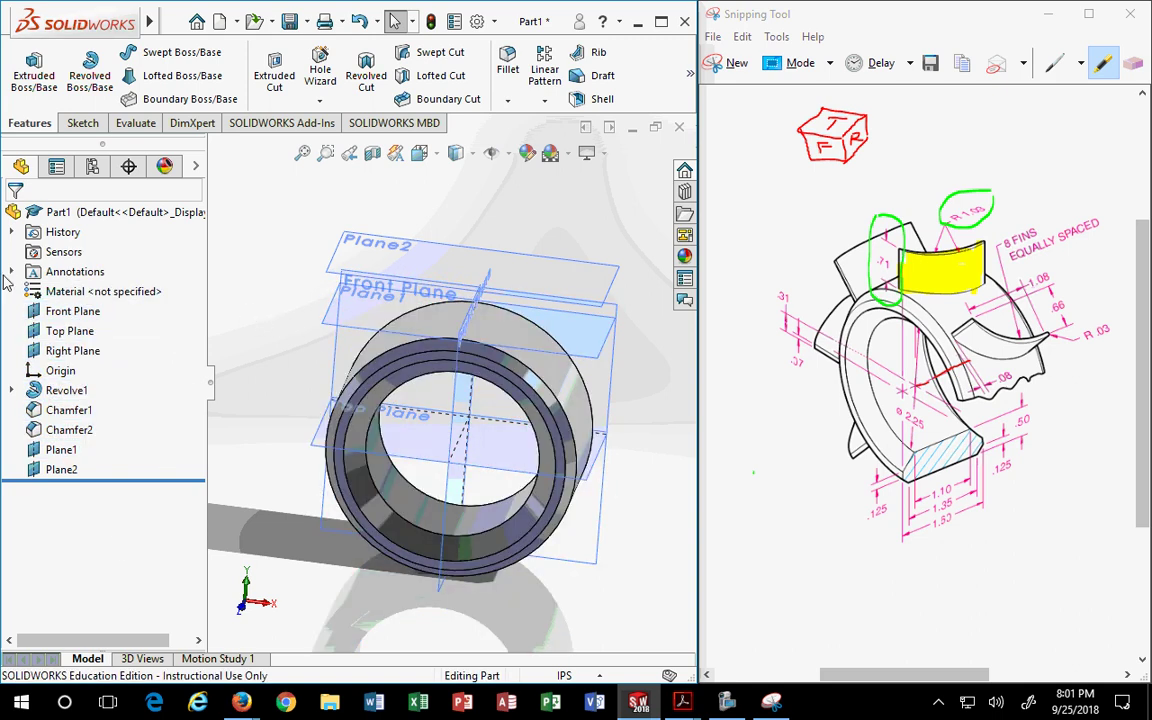
Check the offset plane's distance above the tangent plane, and hide the tangent plane.
left_click(72, 311)
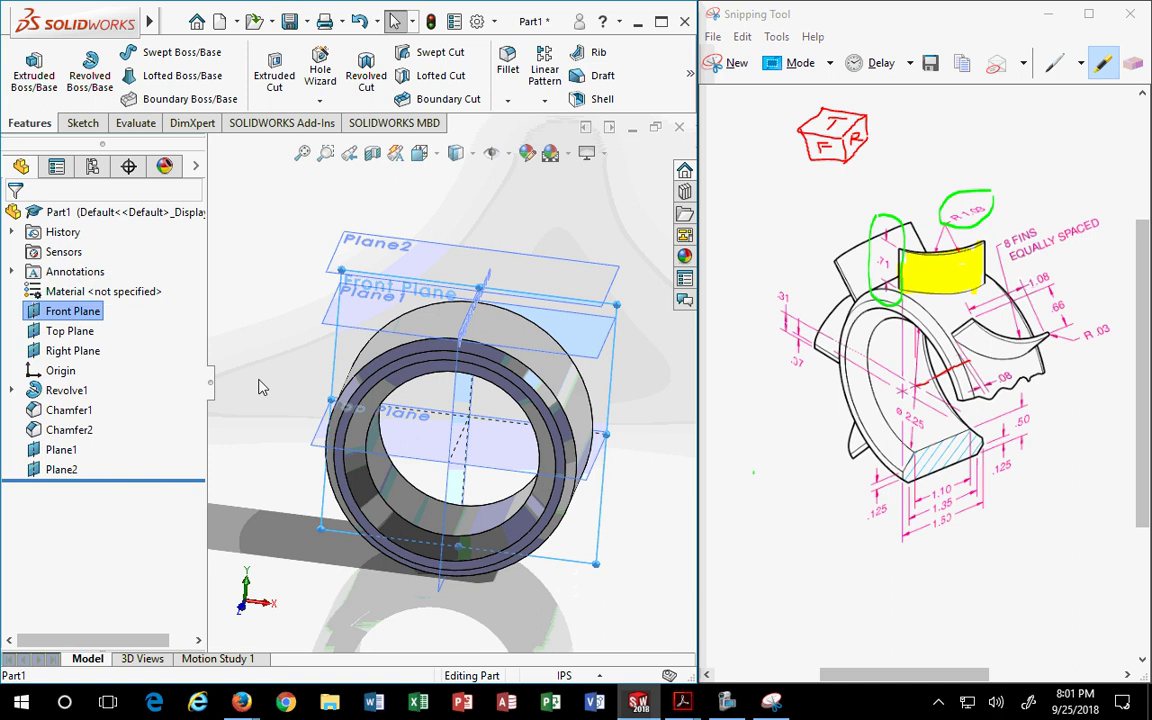
left_click(62, 469)
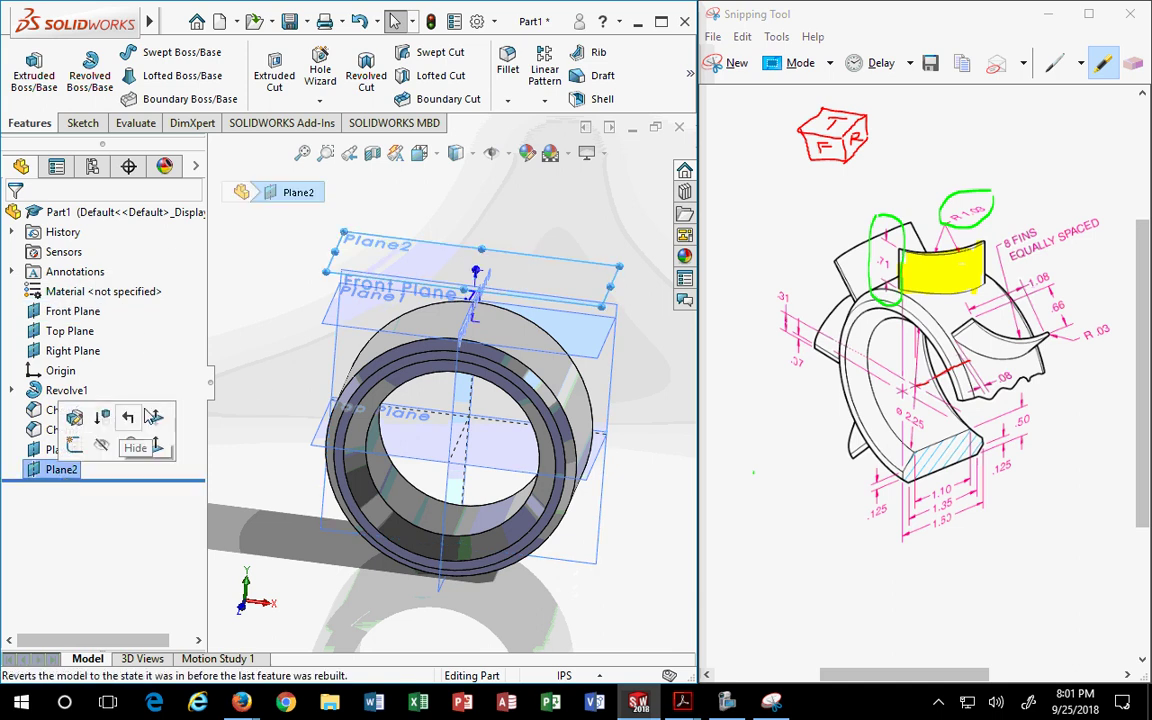
left_click(152, 416)
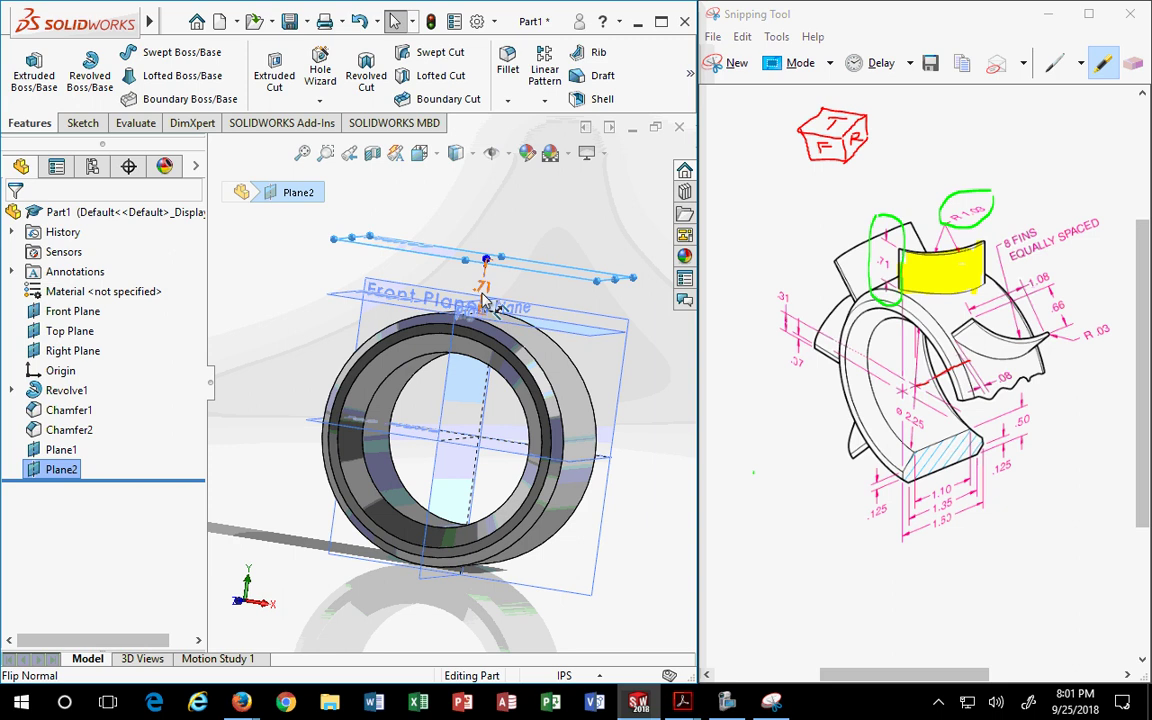
left_click(61, 451)
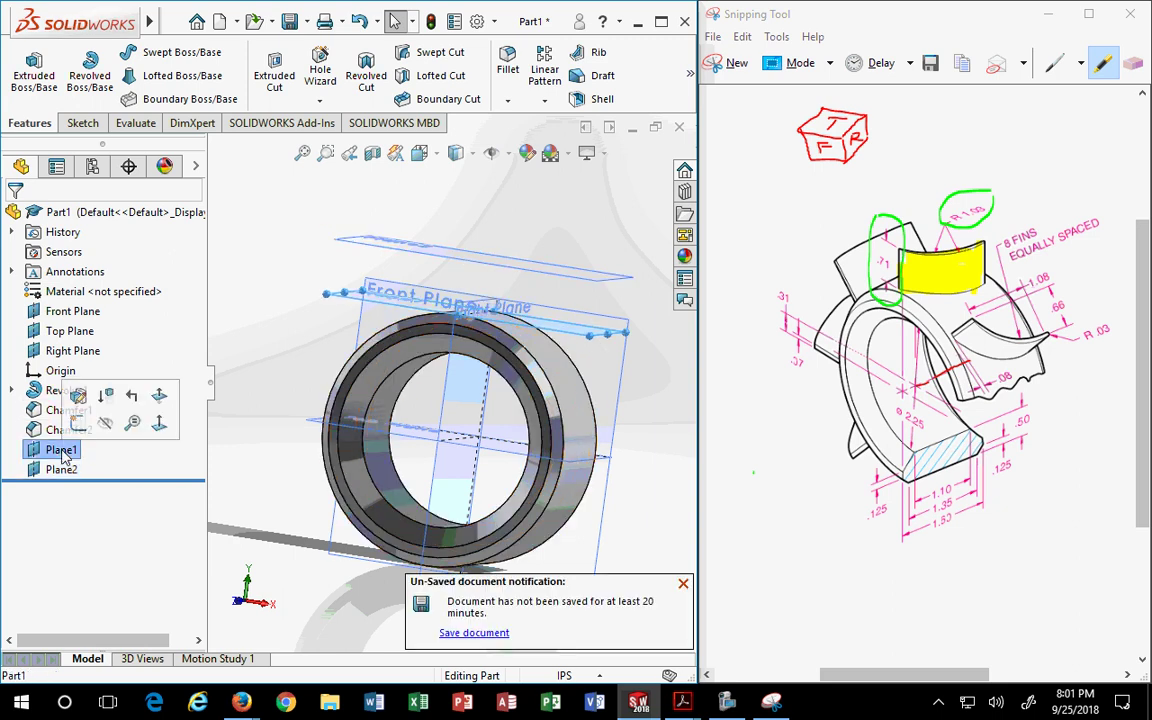
right_click(61, 452)
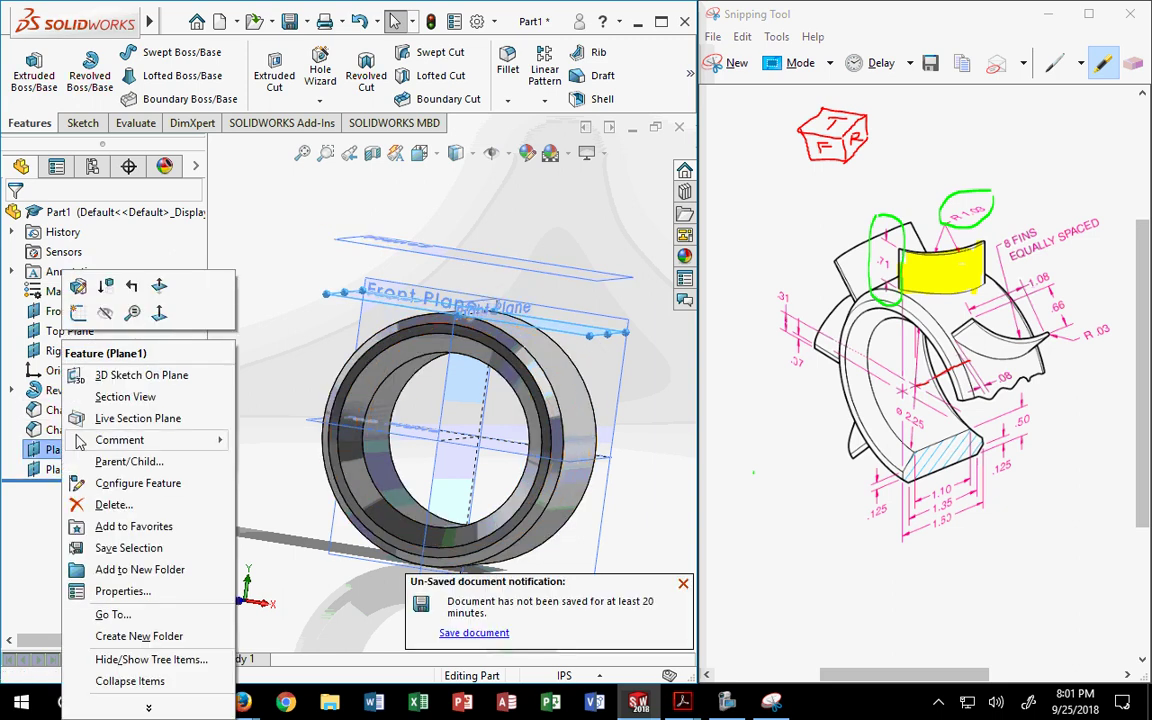
left_click(117, 316)
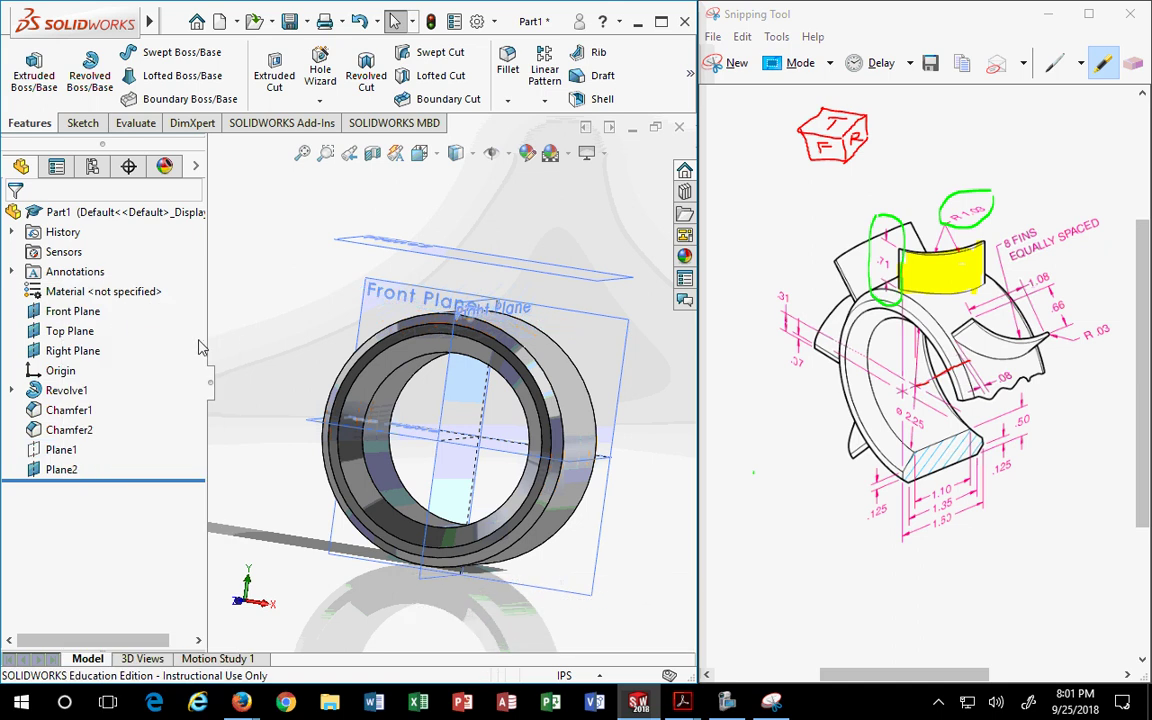
Hide the Top, Front and Right planes, keeping only the offset plane above the ring shown.
left_click(72, 352)
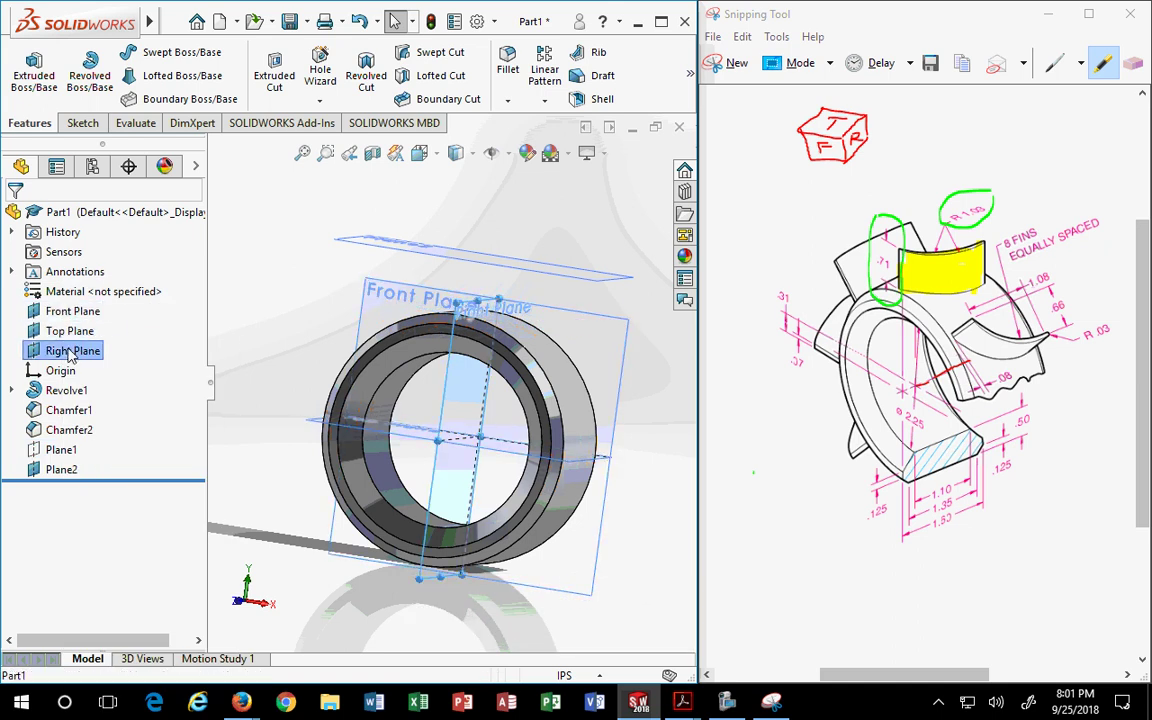
right_click(62, 331)
left_click(110, 303)
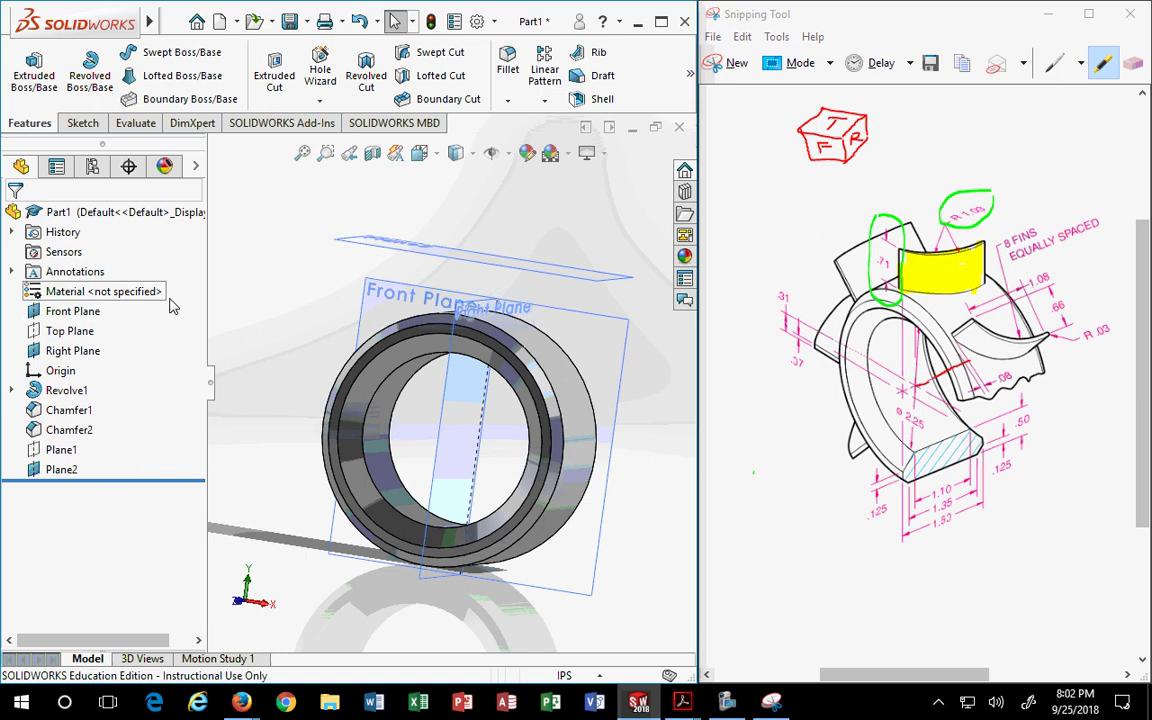
right_click(92, 316)
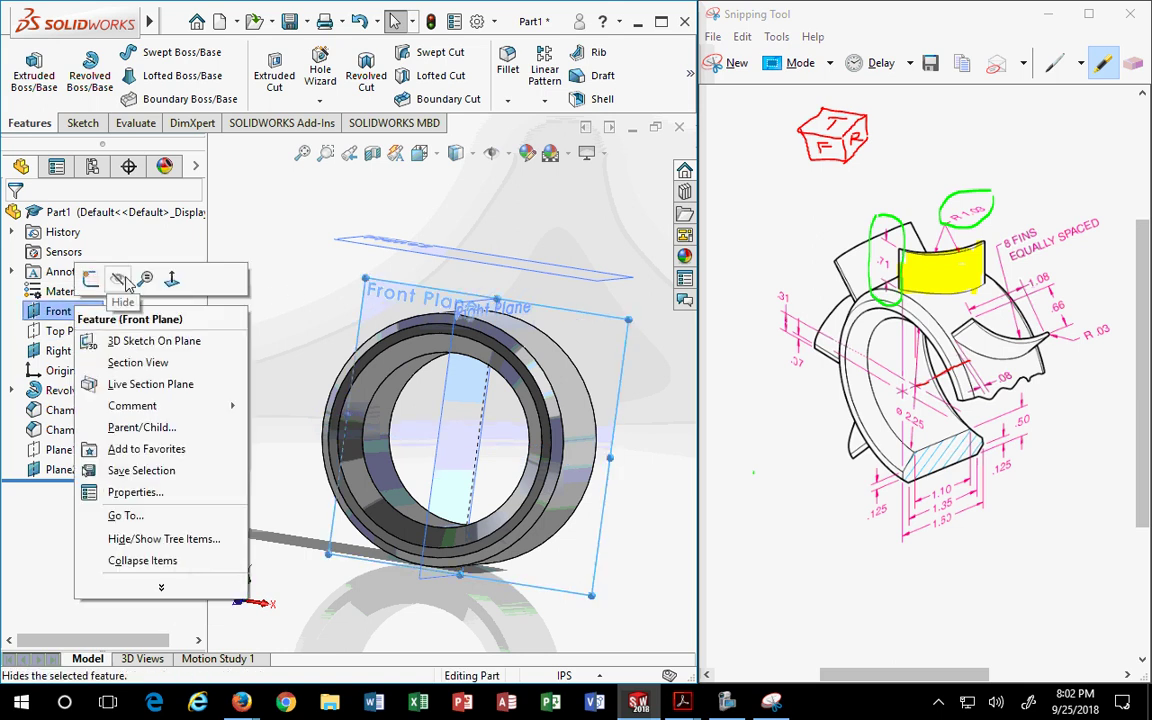
left_click(117, 278)
left_click(70, 351)
right_click(70, 351)
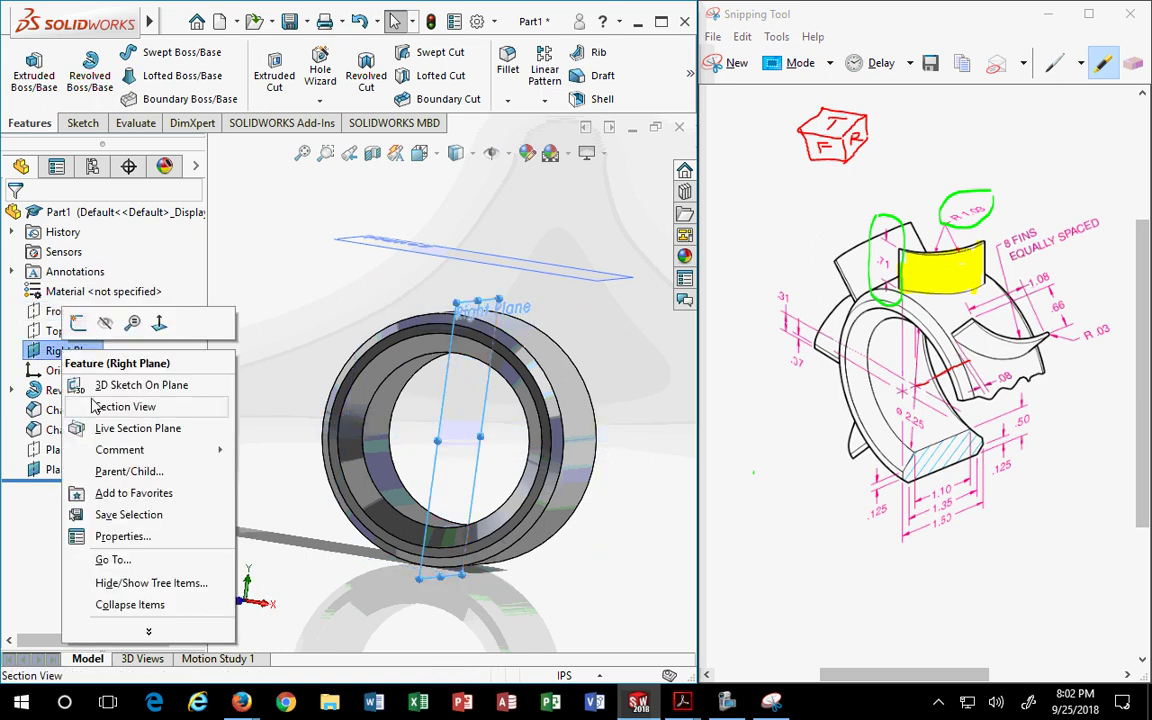
left_click(105, 322)
middle_click_drag(250, 308, 283, 368)
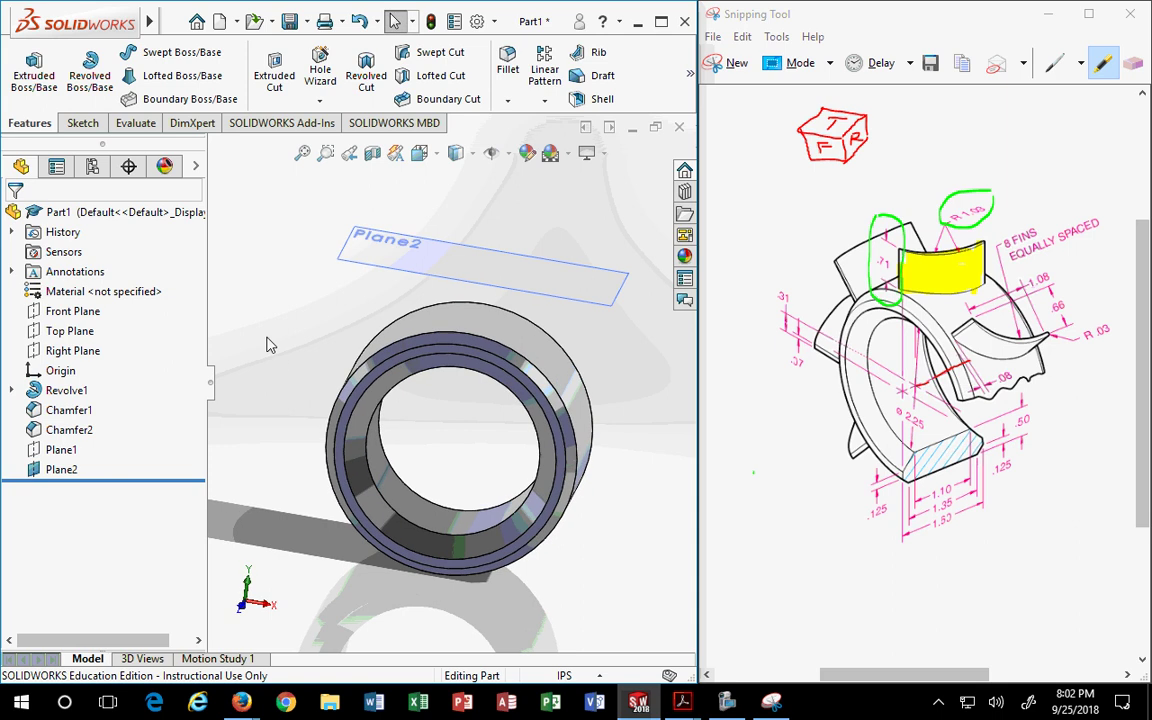
Start a new sketch on the offset plane above the ring and view it square-on.
left_click(420, 272)
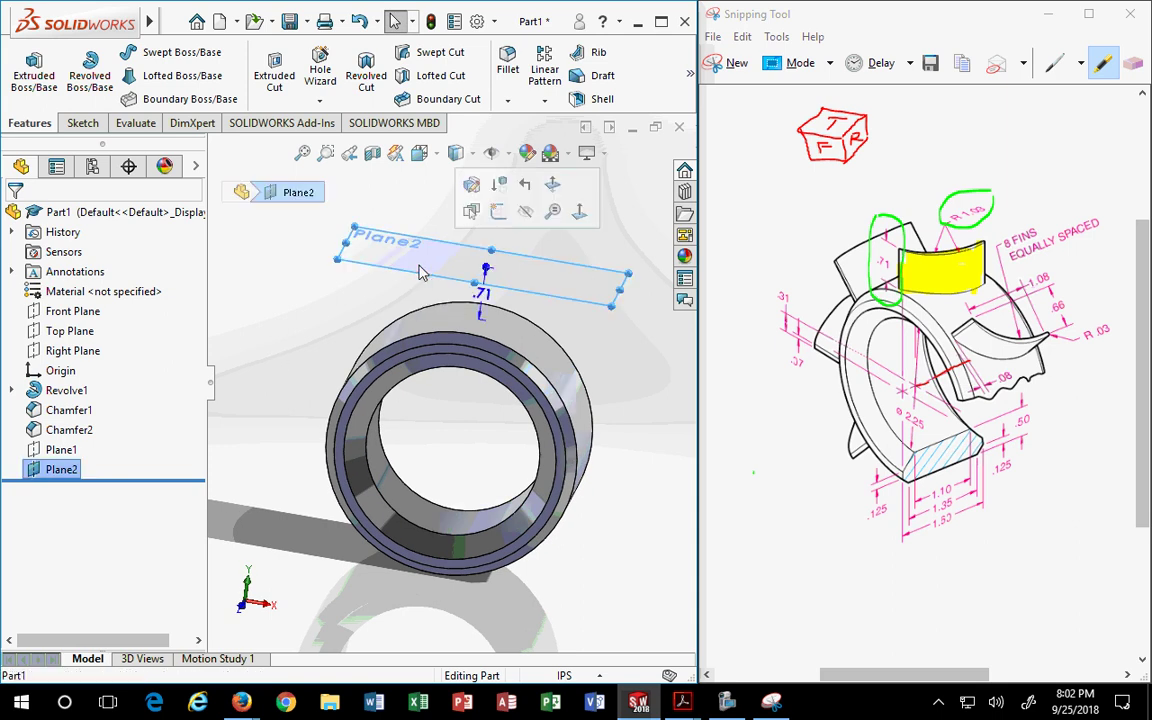
left_click(498, 212)
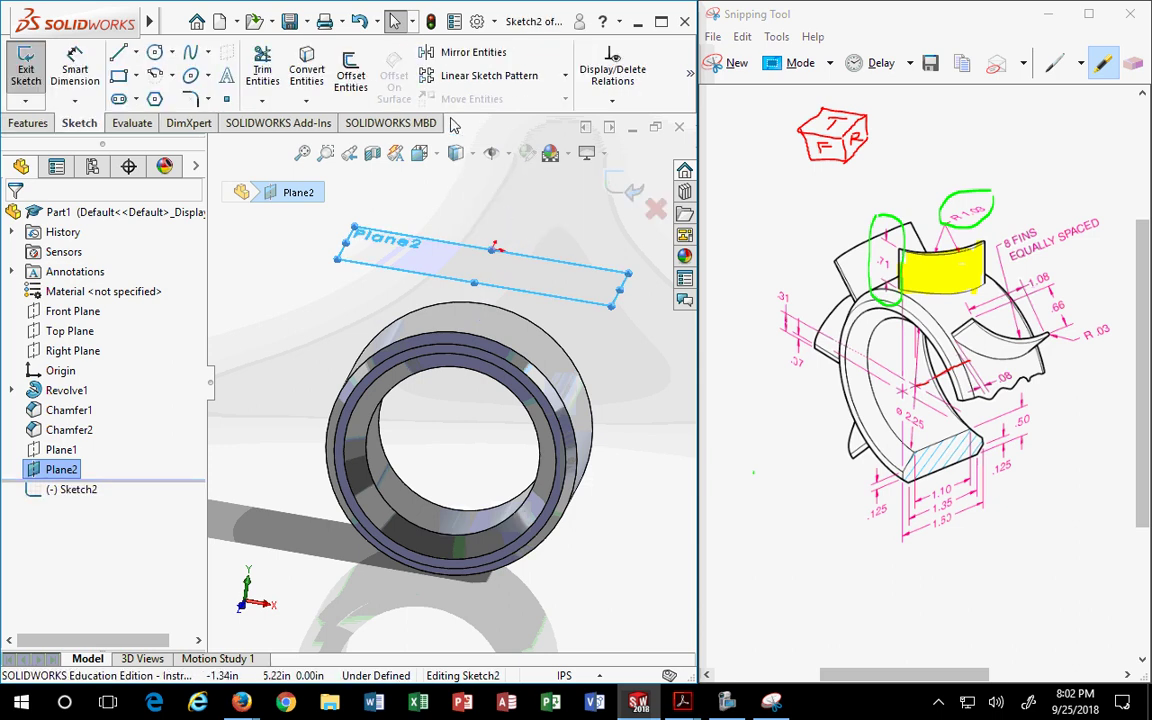
left_click(445, 157)
left_click(519, 255)
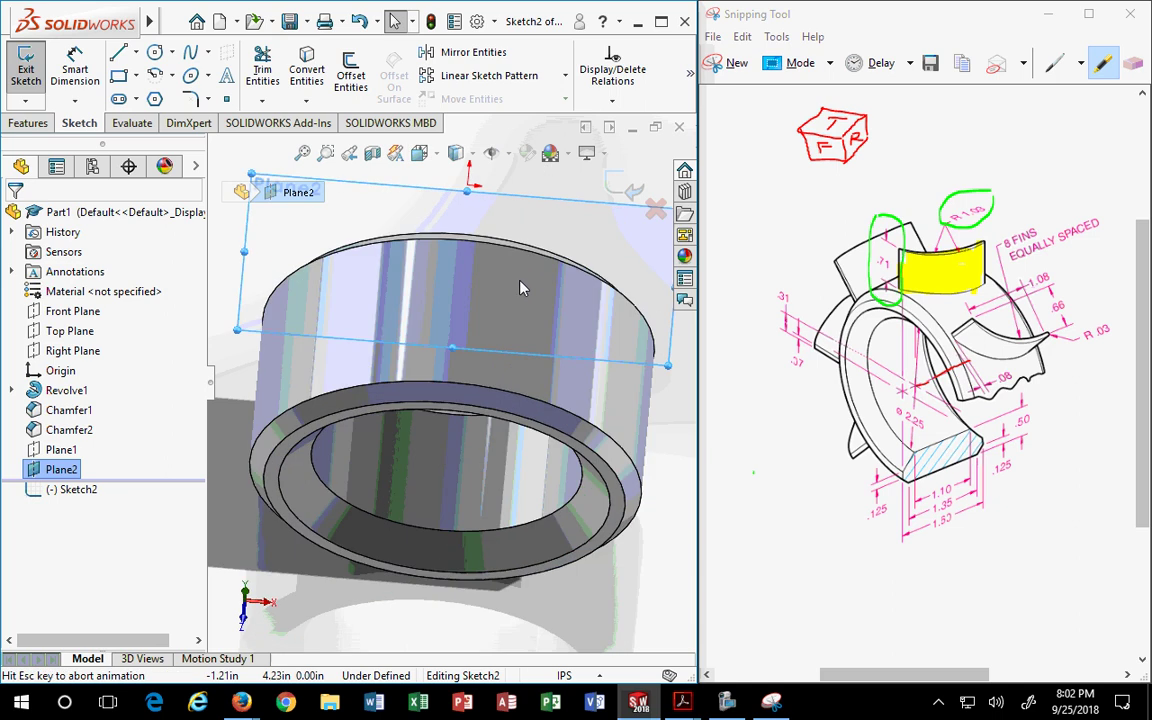
key("ctrl+8")
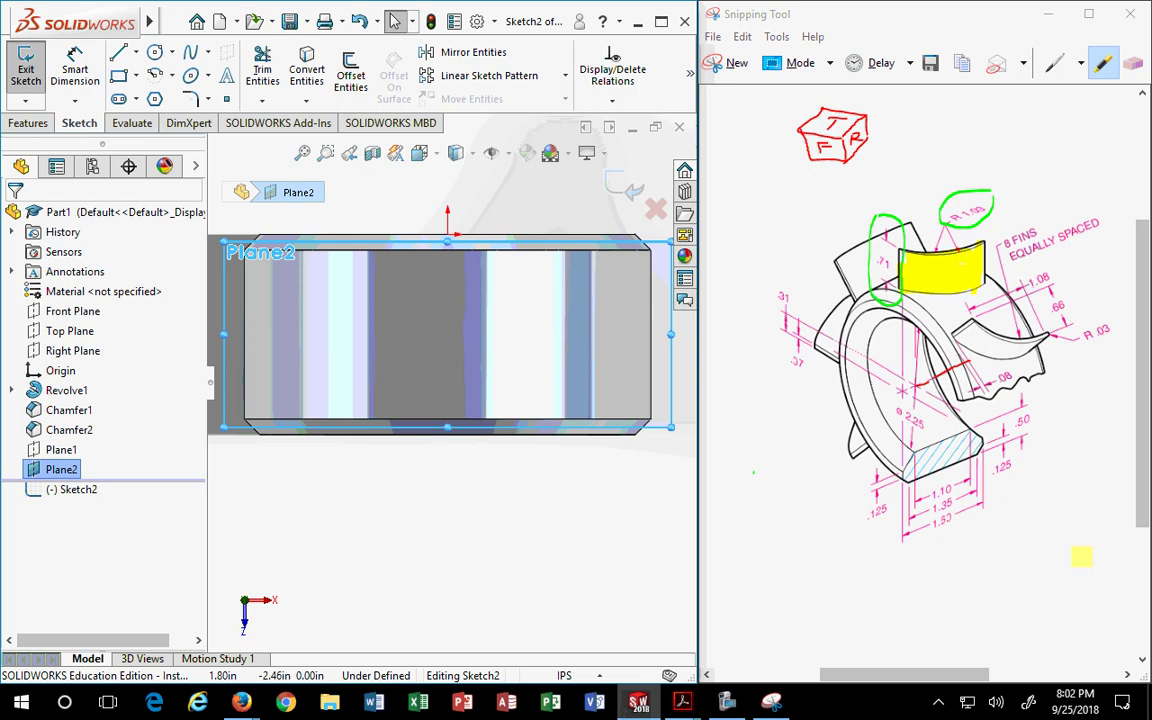
Circle the curved fin profile and its dimensions in green pen on the reference drawing in Snipping Tool.
left_click_drag(1022, 236, 1040, 234)
left_click(1055, 63)
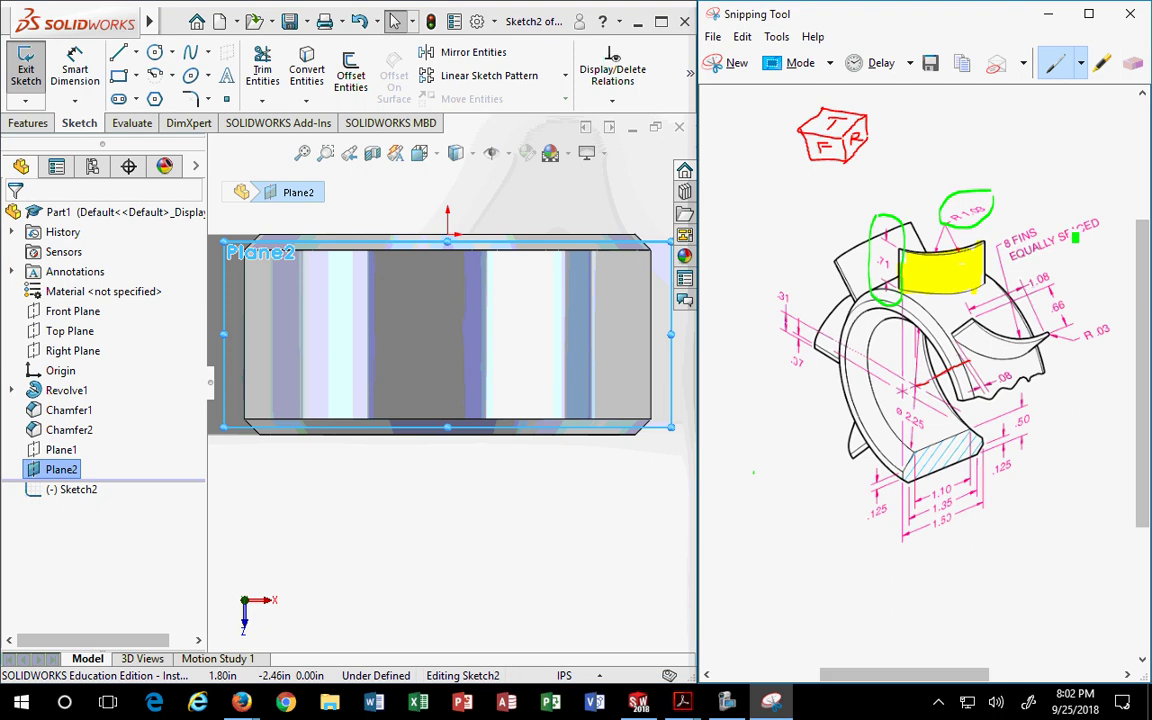
mouse_move(1076, 270)
left_mouse_down()
mouse_move(1005, 272)
mouse_move(952, 312)
mouse_move(990, 376)
mouse_move(1133, 357)
mouse_move(1076, 268)
left_mouse_up()
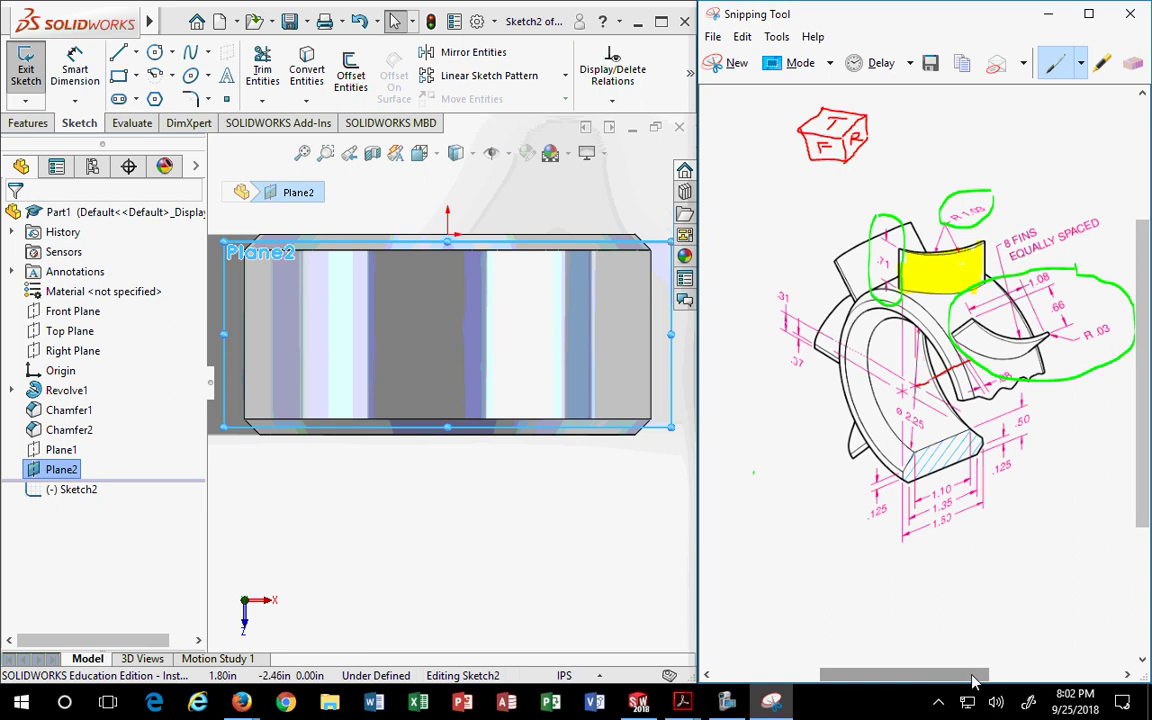
left_click_drag(994, 678, 1009, 678)
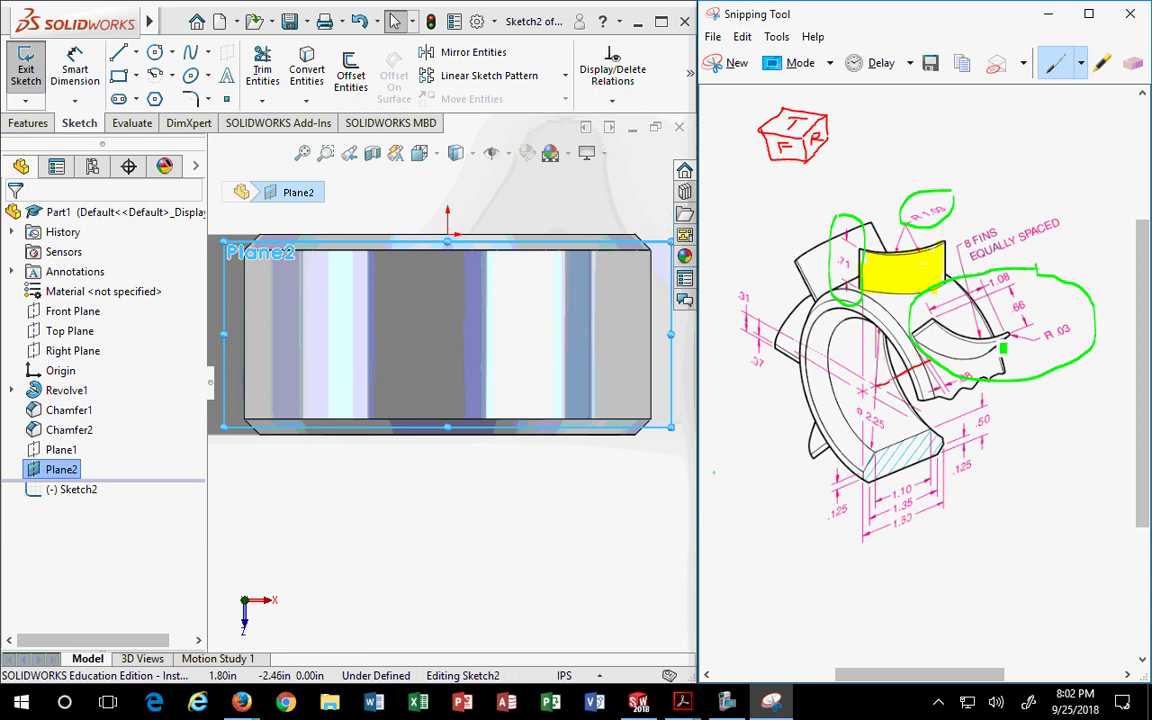
Trace the extension lines of the fin's 1.08 and .66 dimensions in blue pen on the reference drawing.
left_click(1080, 63)
left_click(1052, 112)
mouse_move(937, 324)
left_mouse_down()
mouse_move(995, 299)
mouse_move(1008, 333)
left_mouse_up()
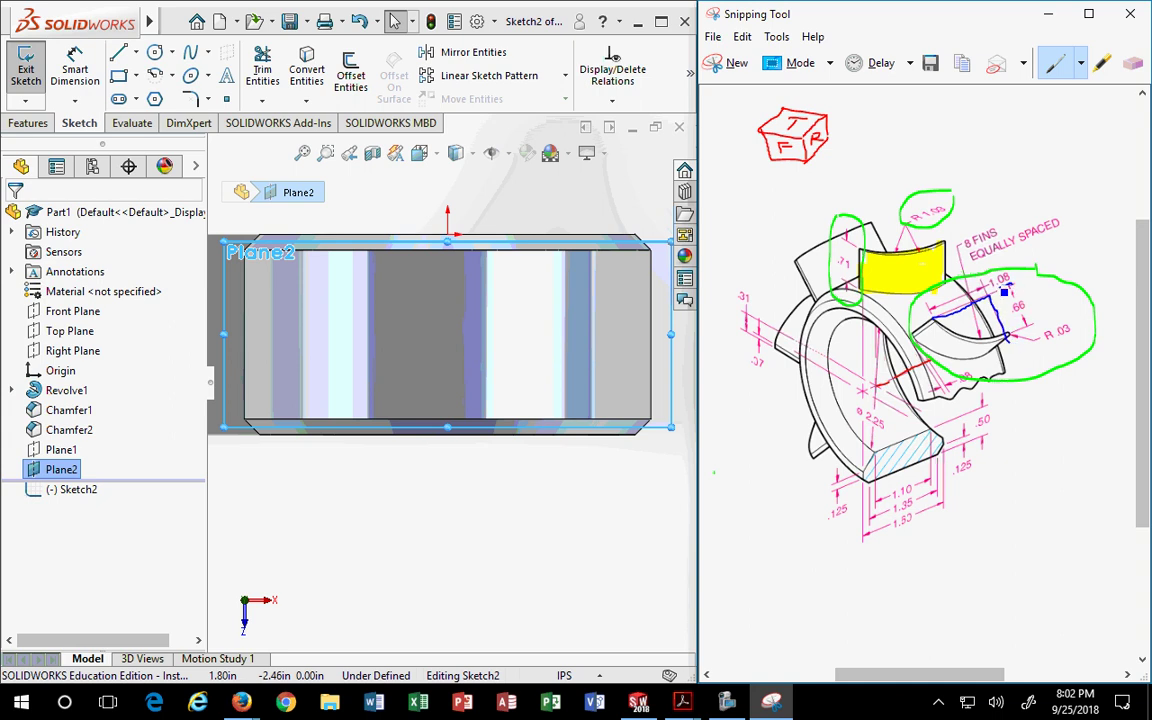
left_click_drag(1004, 292, 921, 334)
left_click_drag(997, 310, 1013, 345)
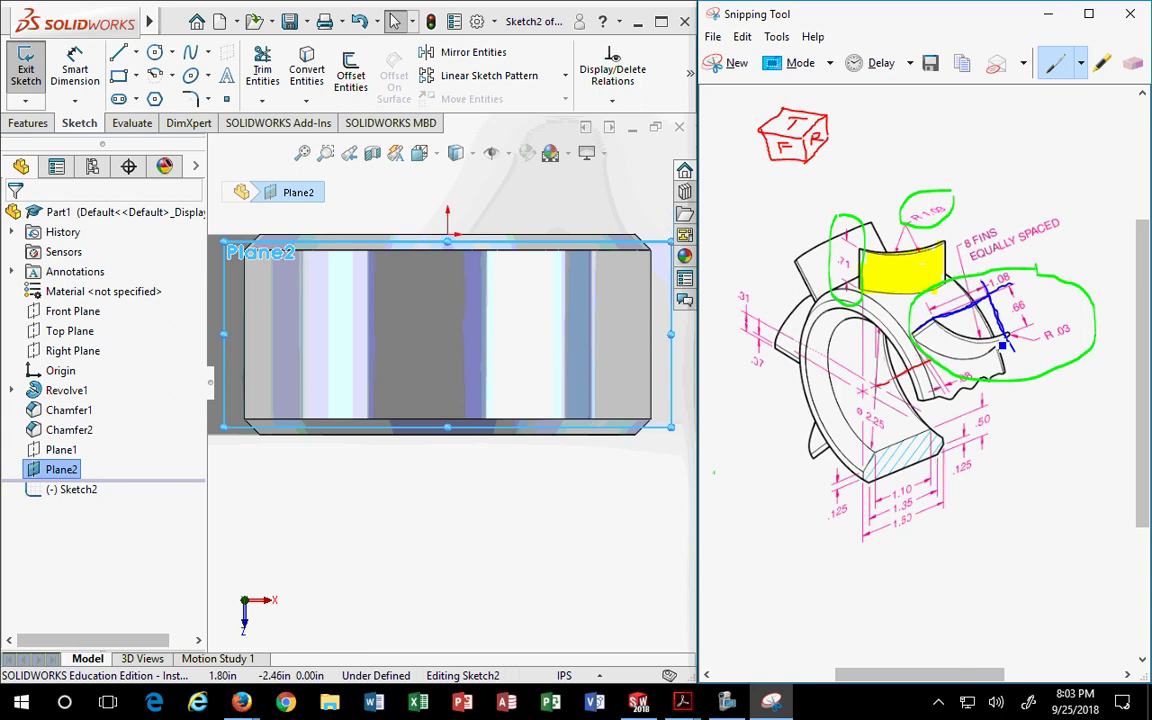
Draw an enlarged blue detail of the fin's R .03 rounded tip below the fin, with crossing centre lines and an arc.
mouse_move(1000, 324)
left_mouse_down()
mouse_move(1017, 350)
mouse_move(1024, 333)
mouse_move(1014, 329)
mouse_move(1042, 460)
left_mouse_up()
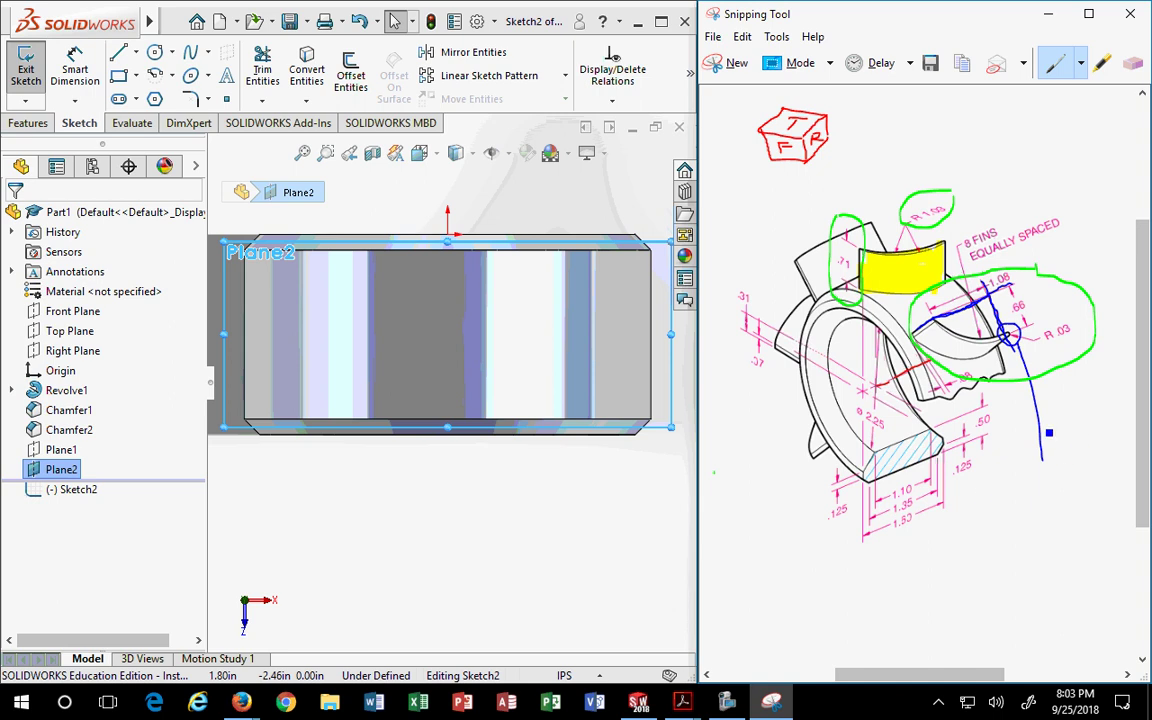
mouse_move(1010, 495)
left_mouse_down()
mouse_move(1022, 562)
mouse_move(990, 577)
mouse_move(996, 498)
mouse_move(1005, 590)
left_mouse_up()
left_click_drag(945, 537, 1086, 507)
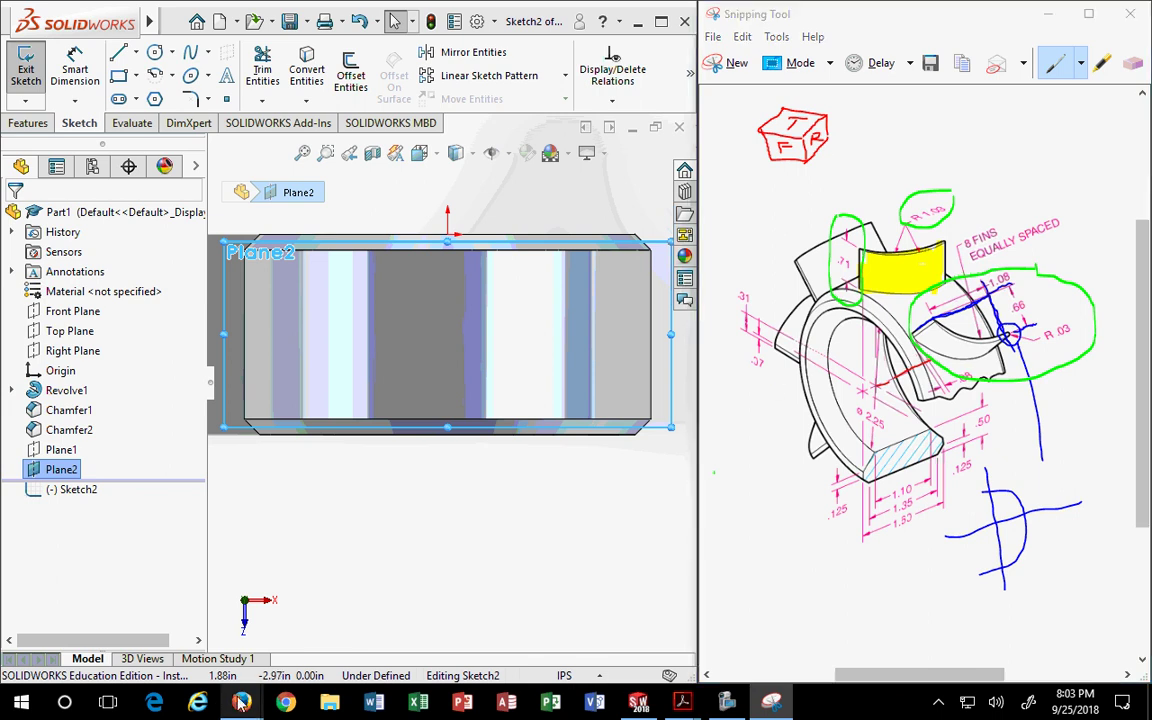
Switch to the Detail_Dwgs.pdf drawing in Firefox and examine the fin's rounded tip and the dimensions locating it at close range.
mouse_move(242, 700)
left_click(240, 625)
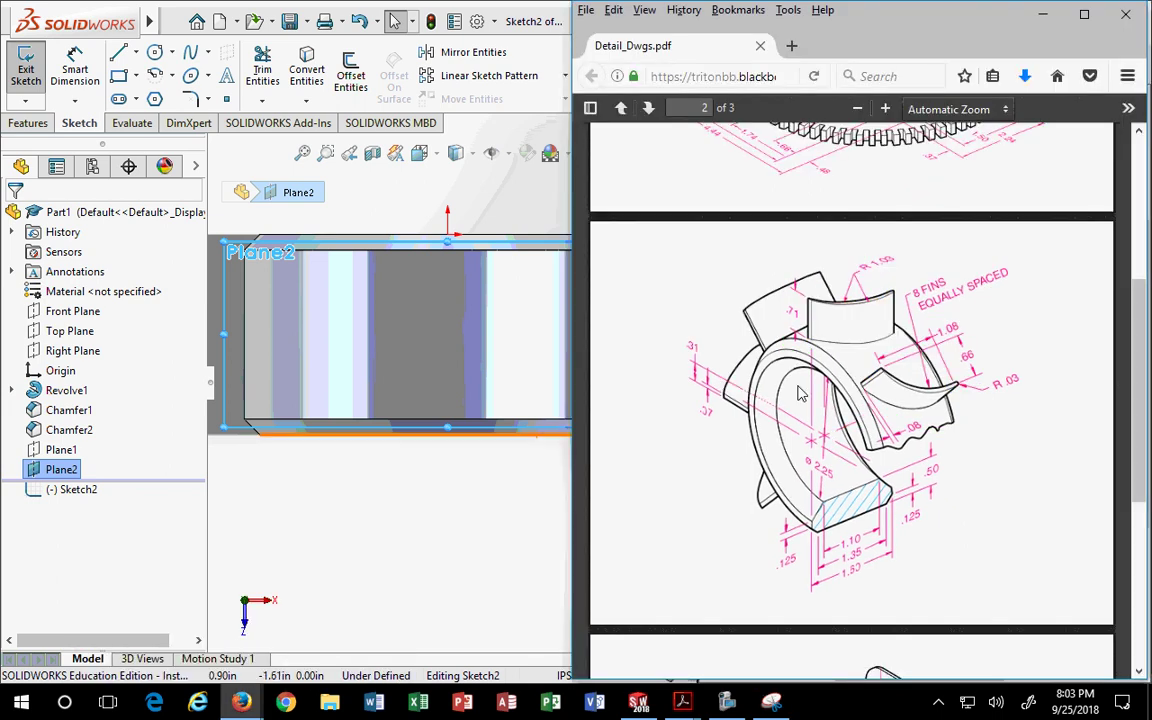
scroll(946, 400, "up", 8, "ctrl")
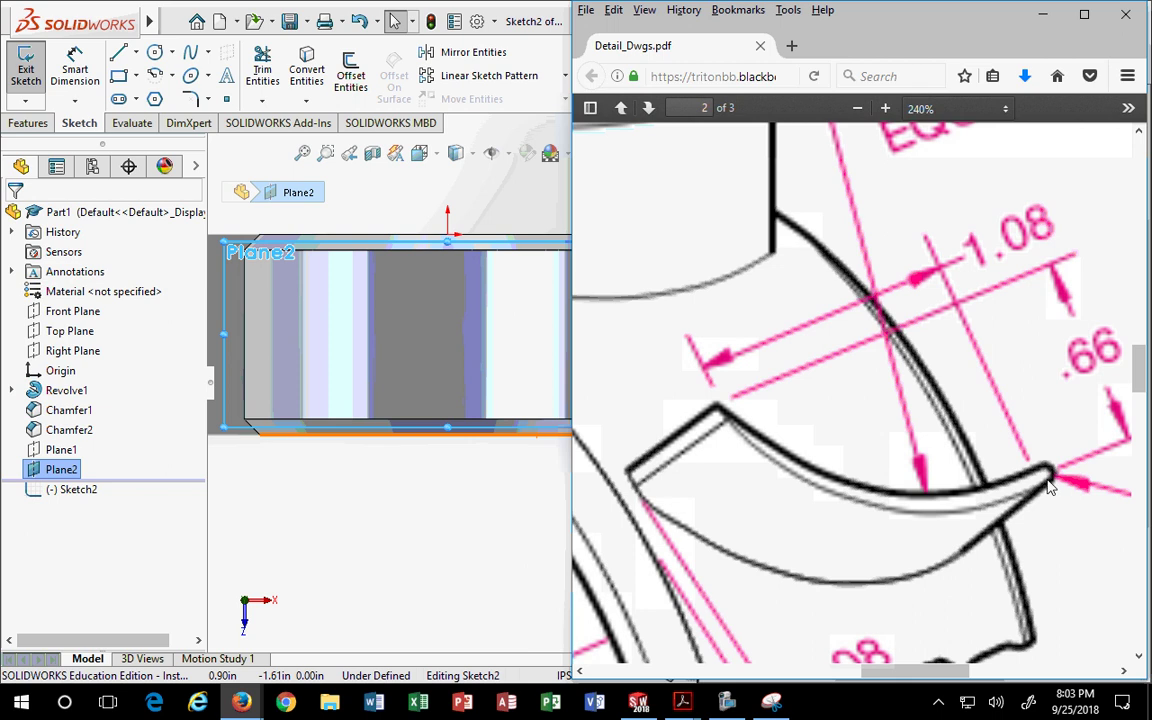
scroll(1054, 486, "up", 1, "ctrl")
scroll(1052, 480, "up", 4, "ctrl")
scroll(1054, 476, "down", 5, "ctrl")
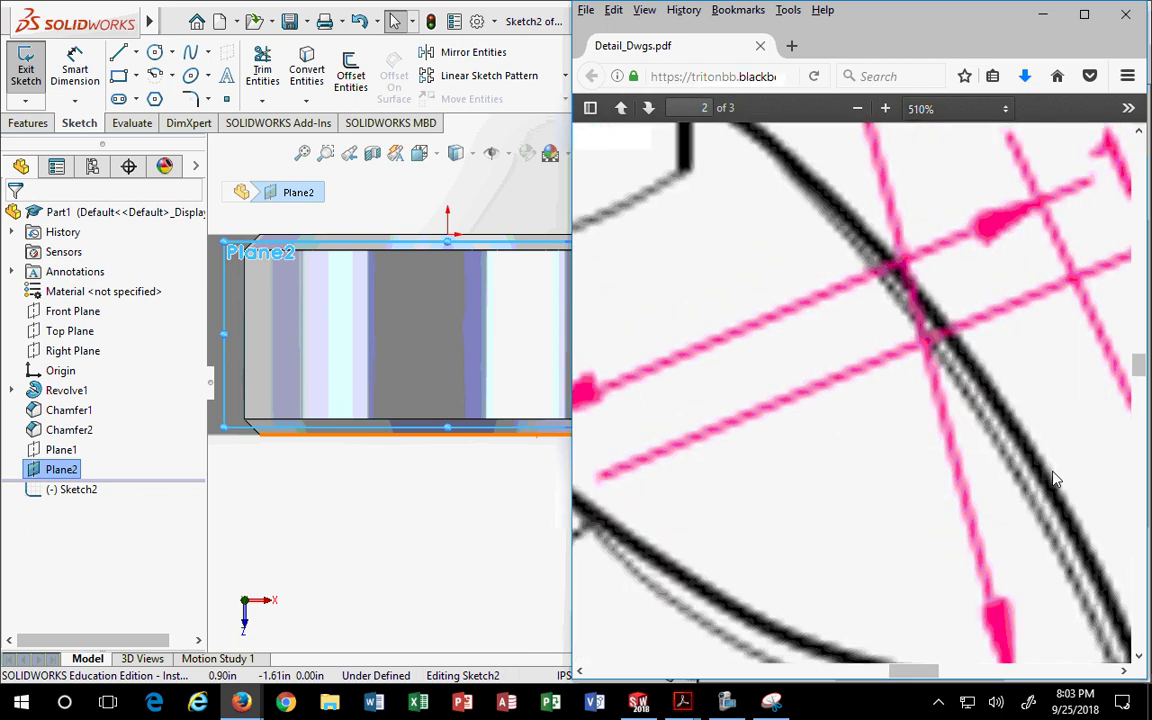
scroll(1030, 481, "down", 10, "ctrl")
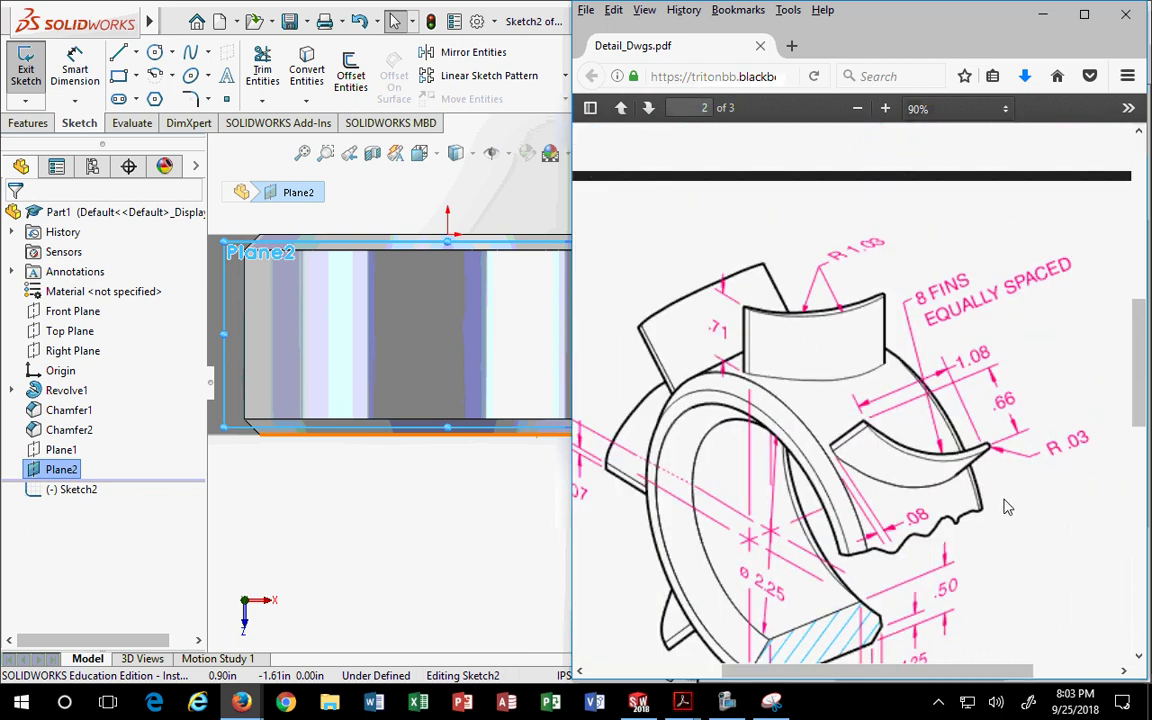
scroll(958, 547, "down", 4, "ctrl")
scroll(958, 547, "up", 2, "ctrl")
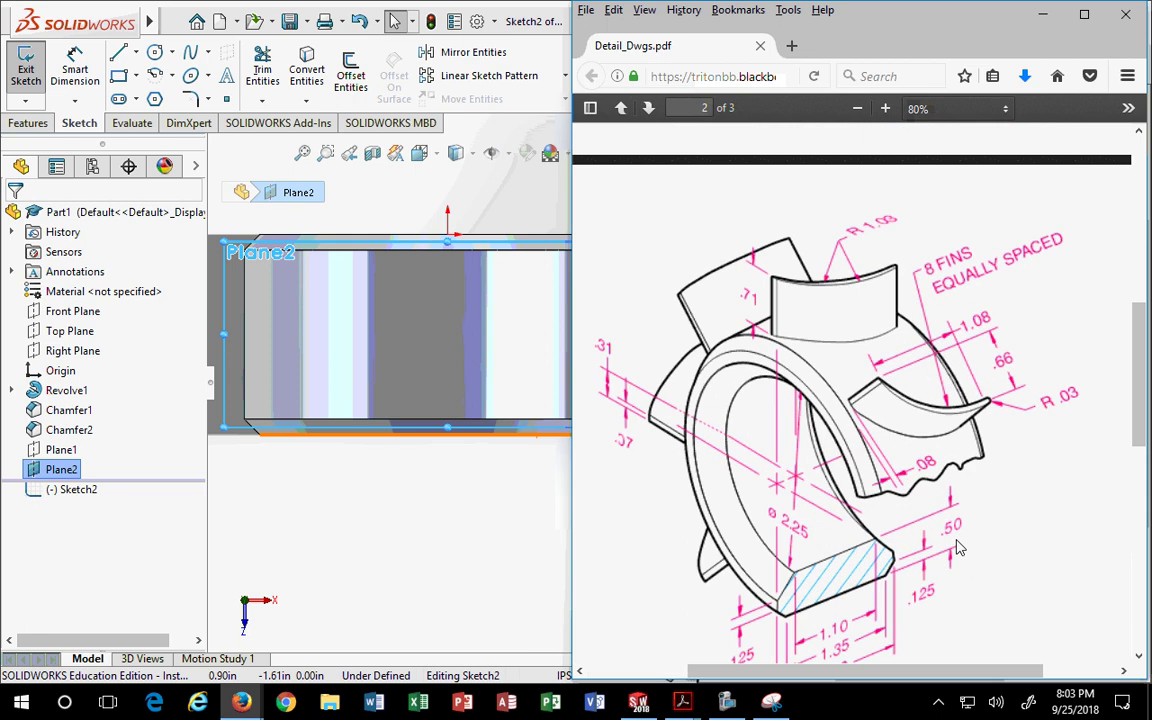
scroll(957, 532, "up", 2)
scroll(965, 515, "down", 5)
scroll(968, 505, "up", 4)
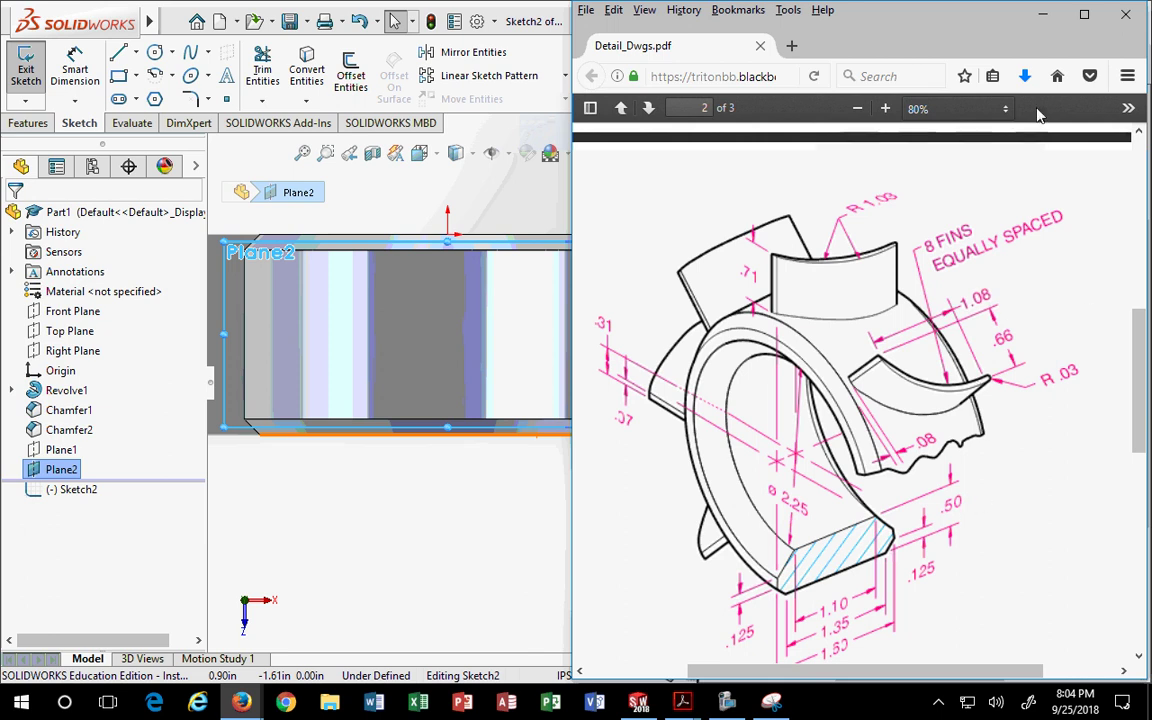
scroll(990, 410, "up", 7, "ctrl")
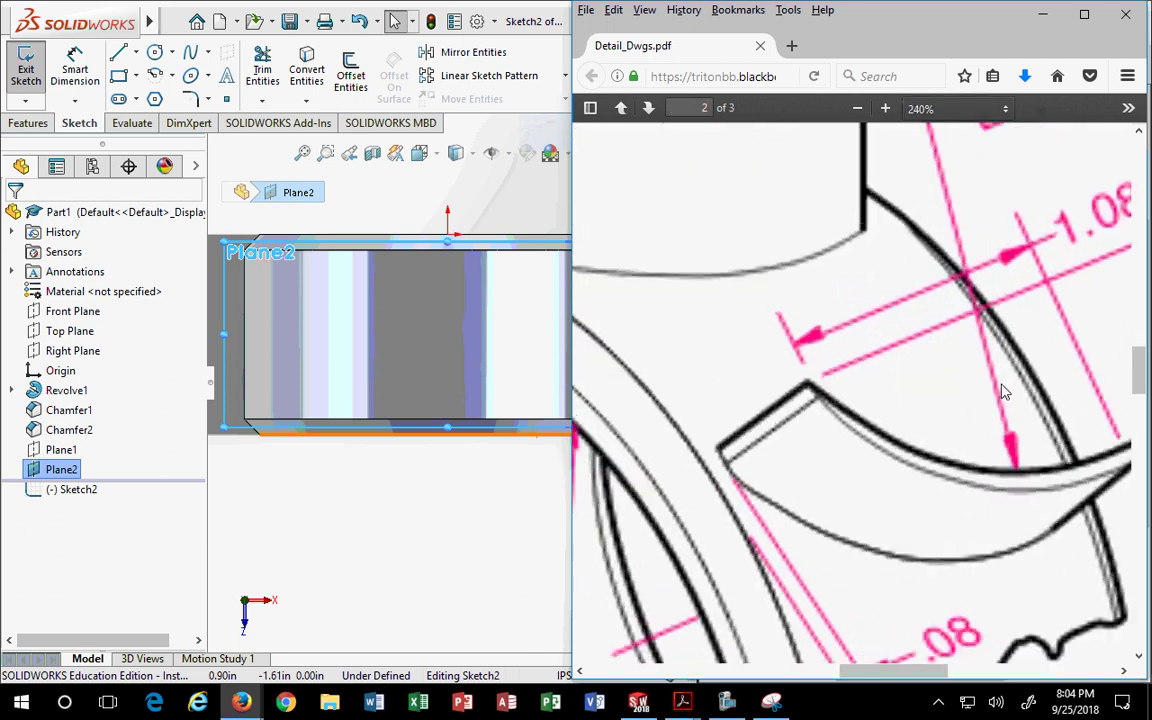
left_click_drag(895, 672, 955, 672)
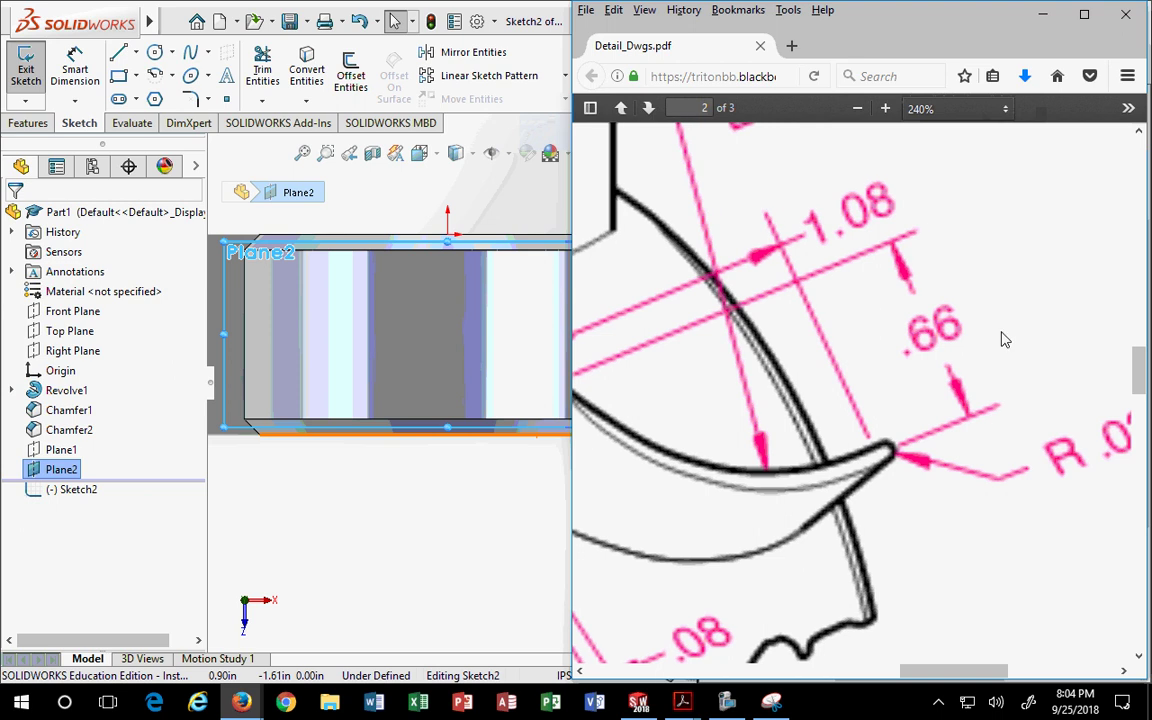
Compare the fin tip between the Firefox drawing and the Snipping Tool sketch, leaving only the annotated drawing beside the SOLIDWORKS model.
left_click(775, 704)
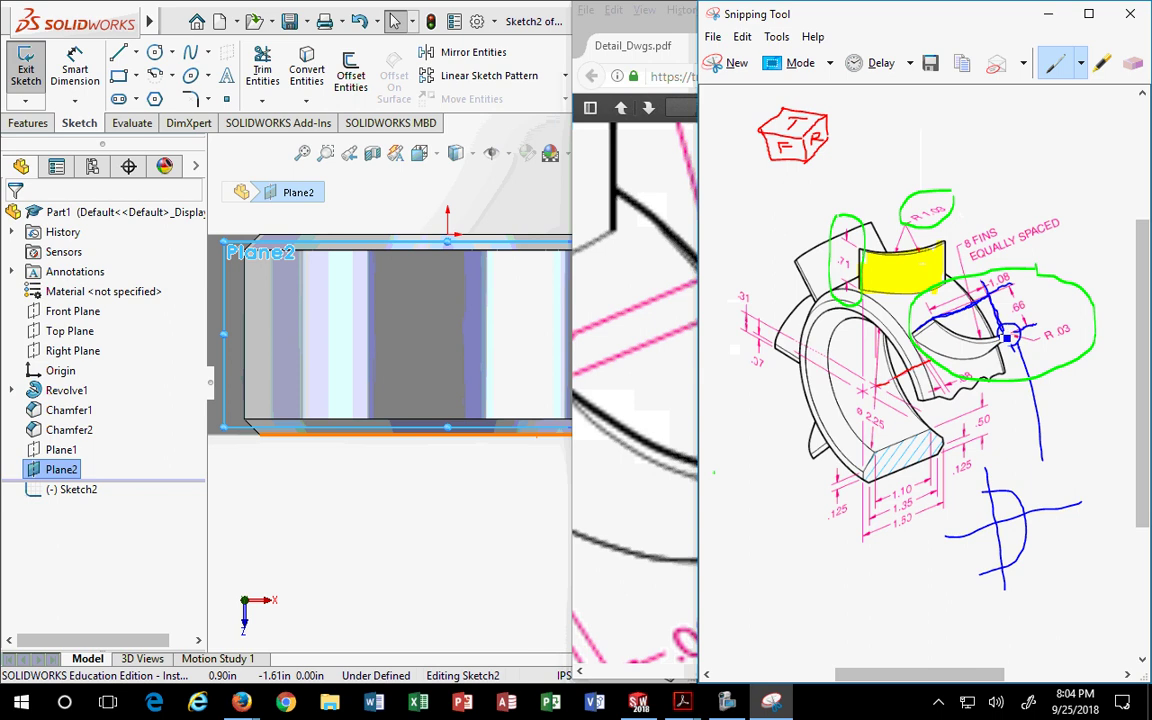
left_click(588, 285)
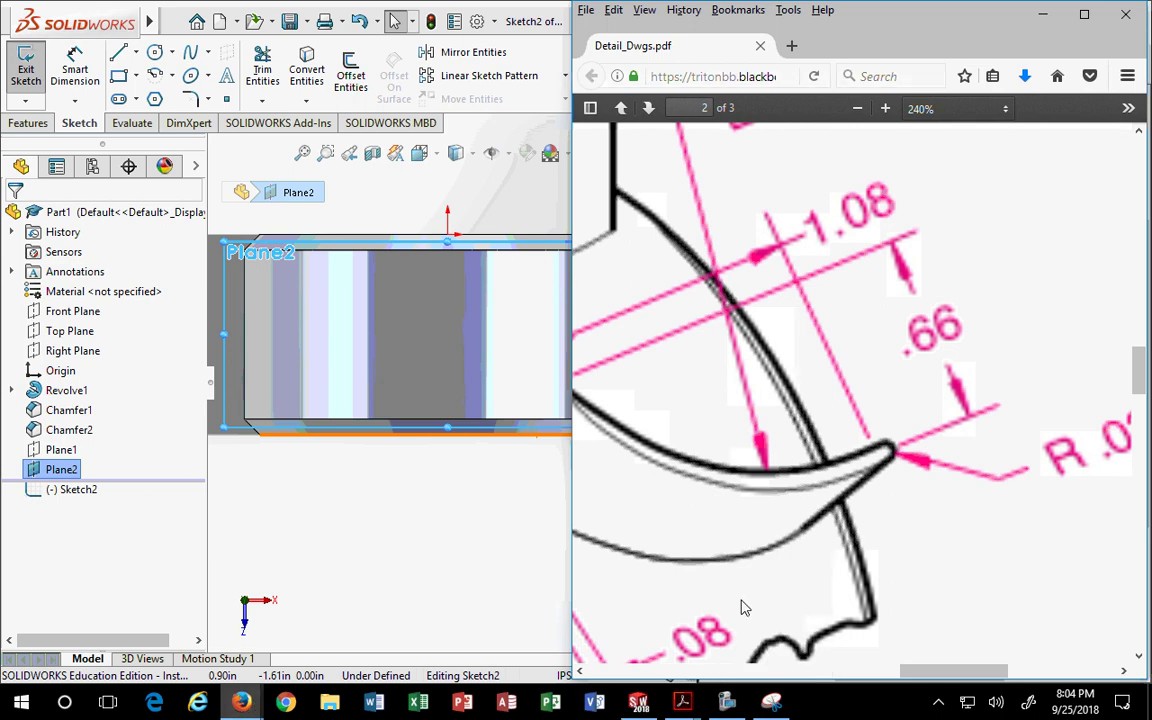
left_click(762, 697)
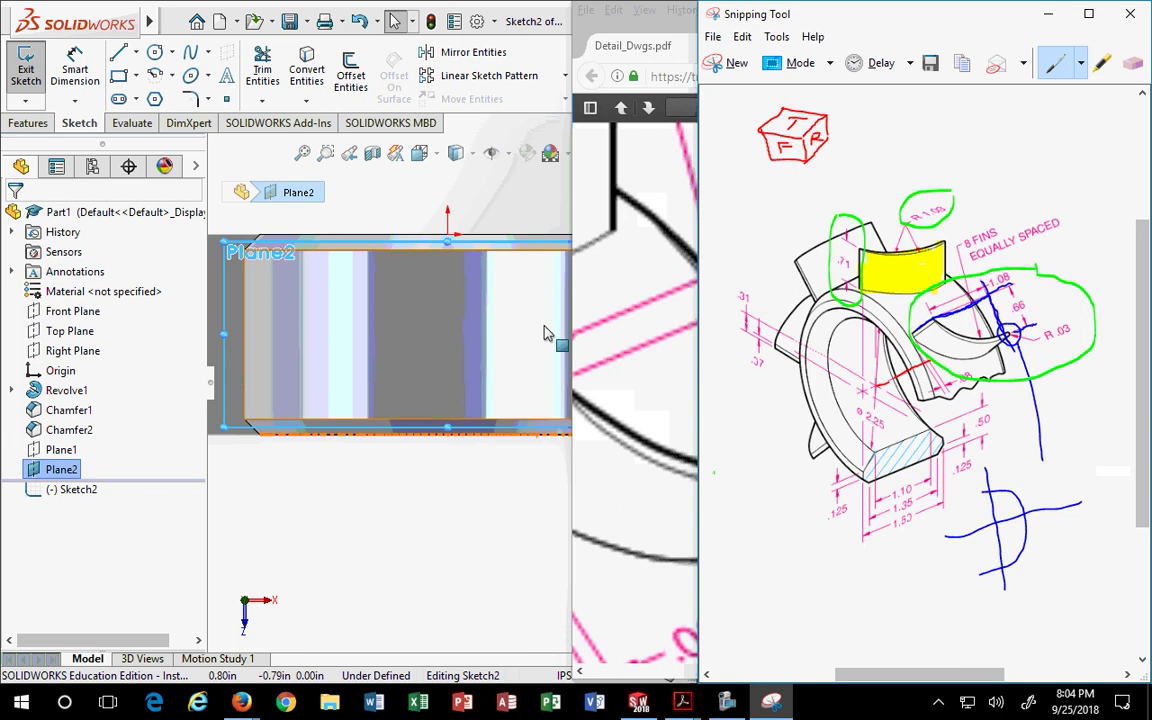
mouse_move(576, 354)
left_mouse_down()
mouse_move(777, 354)
mouse_move(707, 354)
left_mouse_up()
left_click(1010, 14)
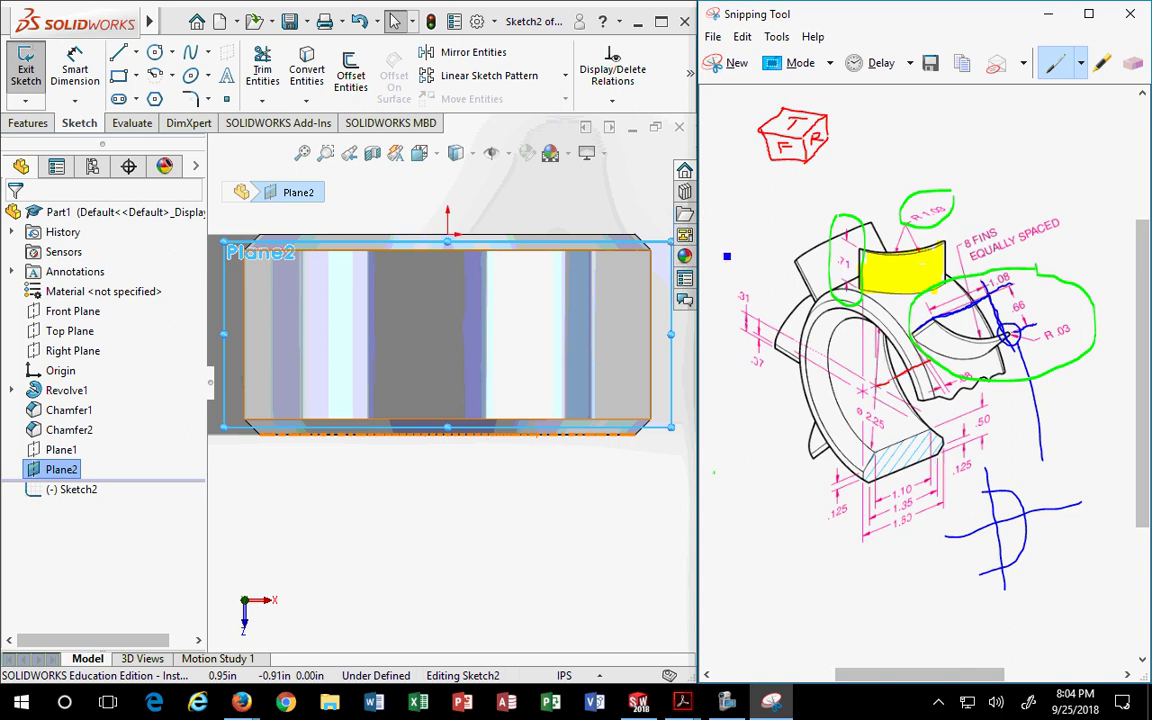
Start a construction centerline at the origin in the sketch on Plane2.
left_click(135, 53)
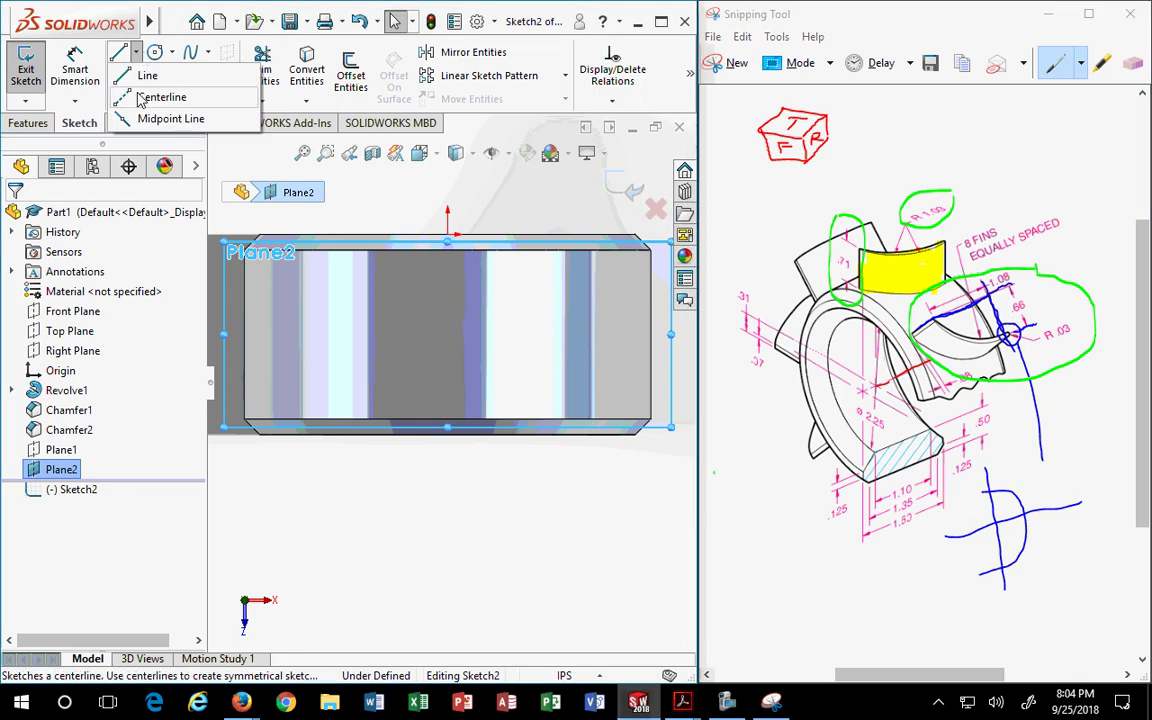
left_click(160, 97)
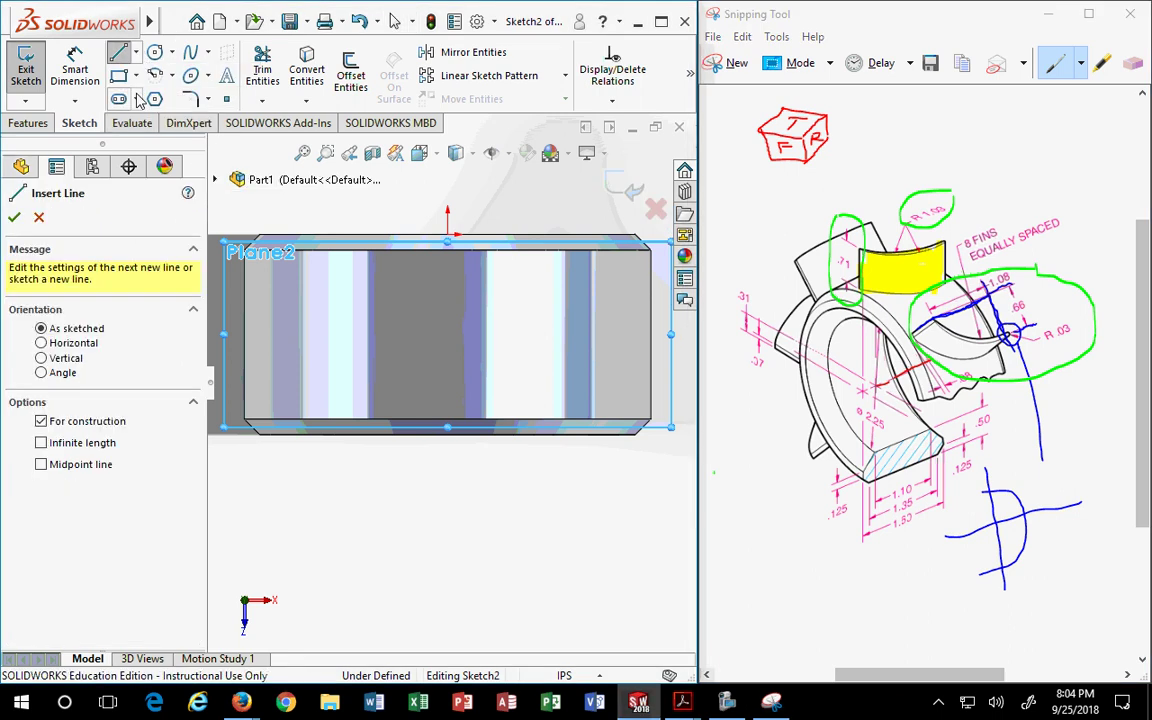
left_click(447, 240)
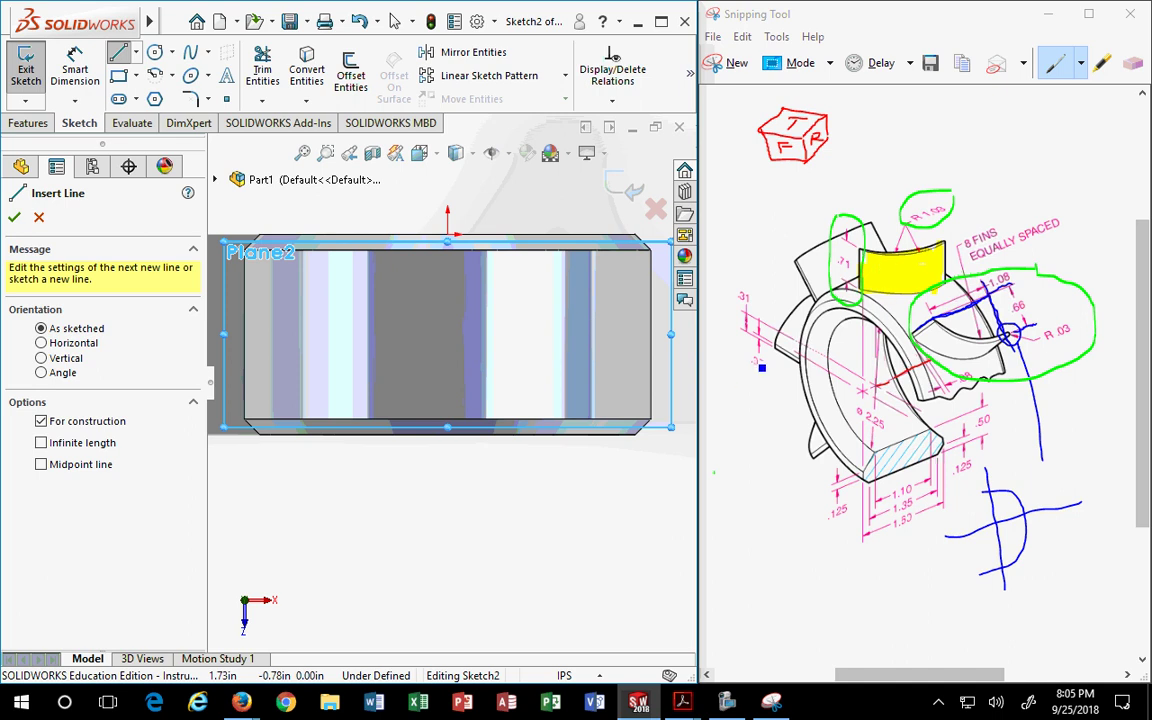
In Snipping Tool, circle the .31 and .37 dimensions in red pen and trace their extension lines toward the ring's centre.
left_click(1081, 63)
left_click(1055, 95)
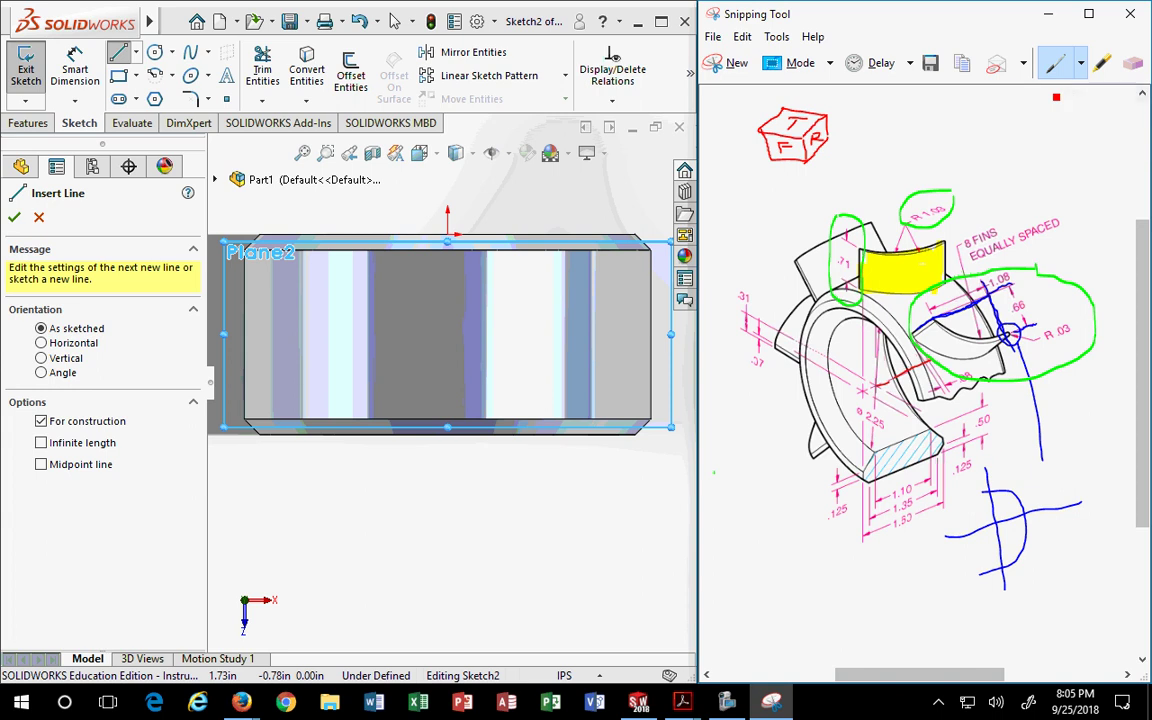
left_click(1081, 63)
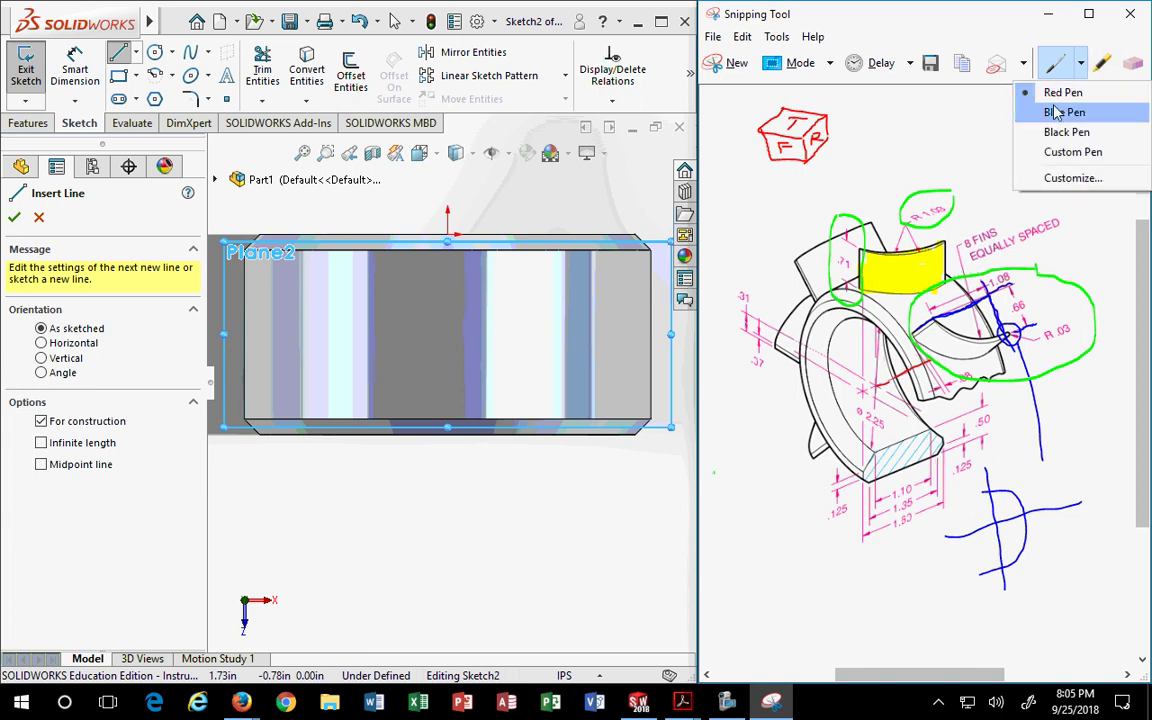
left_click(1058, 92)
mouse_move(757, 270)
left_mouse_down()
mouse_move(740, 266)
mouse_move(714, 318)
mouse_move(765, 388)
mouse_move(752, 266)
left_mouse_up()
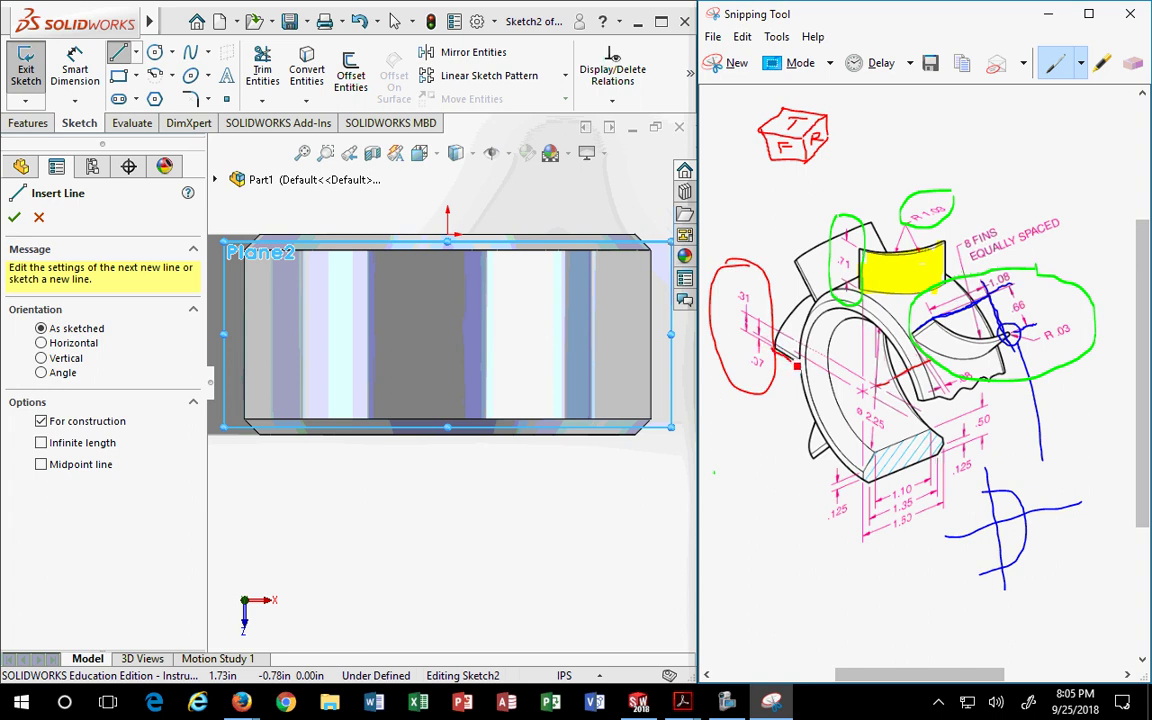
left_click_drag(797, 366, 846, 390)
mouse_move(755, 301)
left_mouse_down()
mouse_move(725, 288)
mouse_move(766, 329)
mouse_move(750, 320)
mouse_move(899, 401)
left_mouse_up()
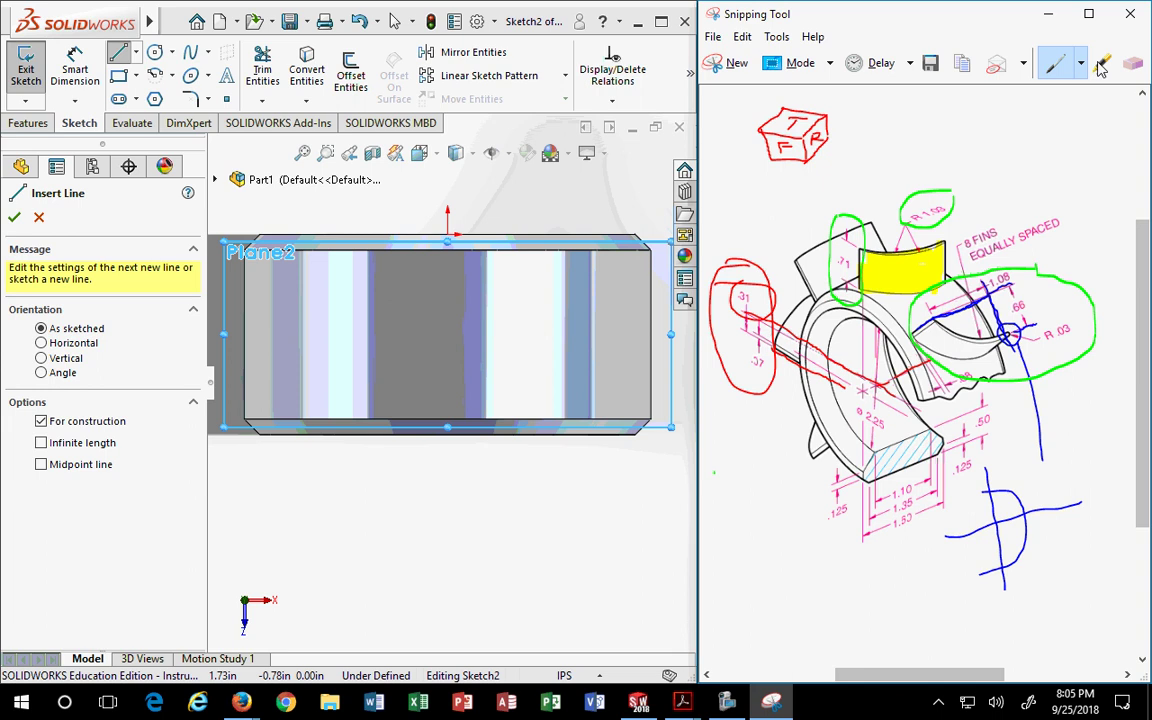
Erase most of the green outline around the curved fin and circle the .08 dimension in red pen.
left_click(1133, 62)
left_click(975, 380)
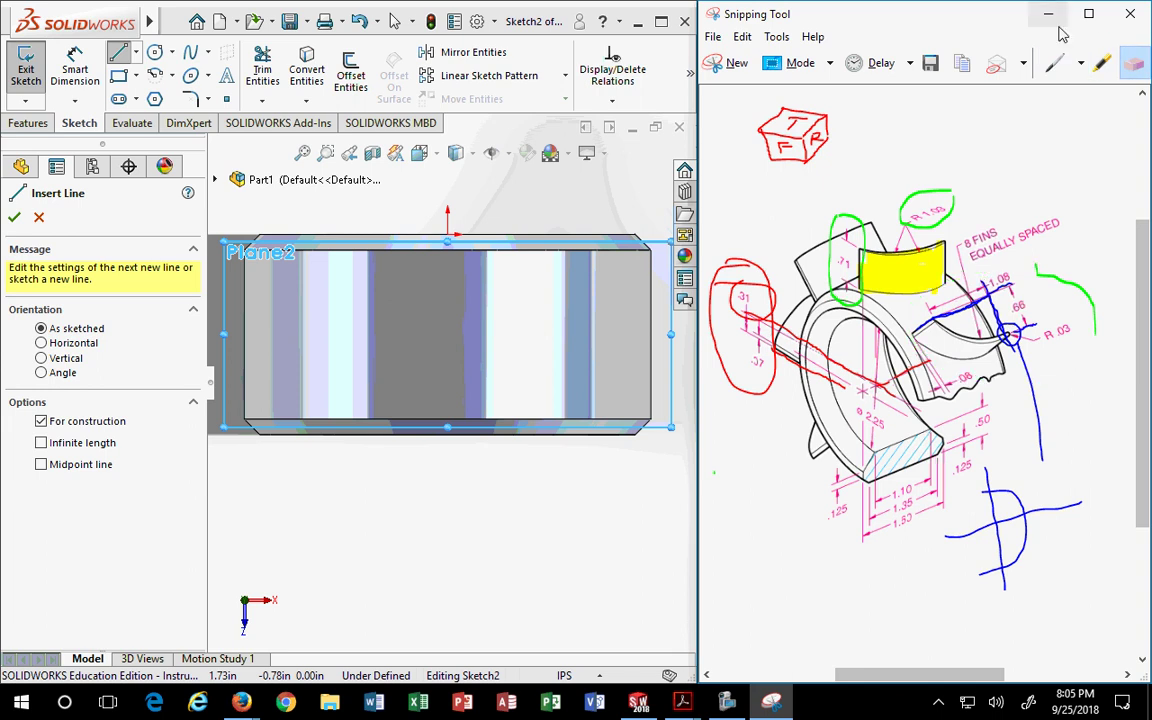
left_click(1055, 62)
mouse_move(985, 367)
left_mouse_down()
mouse_move(945, 366)
mouse_move(922, 382)
mouse_move(950, 391)
mouse_move(969, 374)
left_mouse_up()
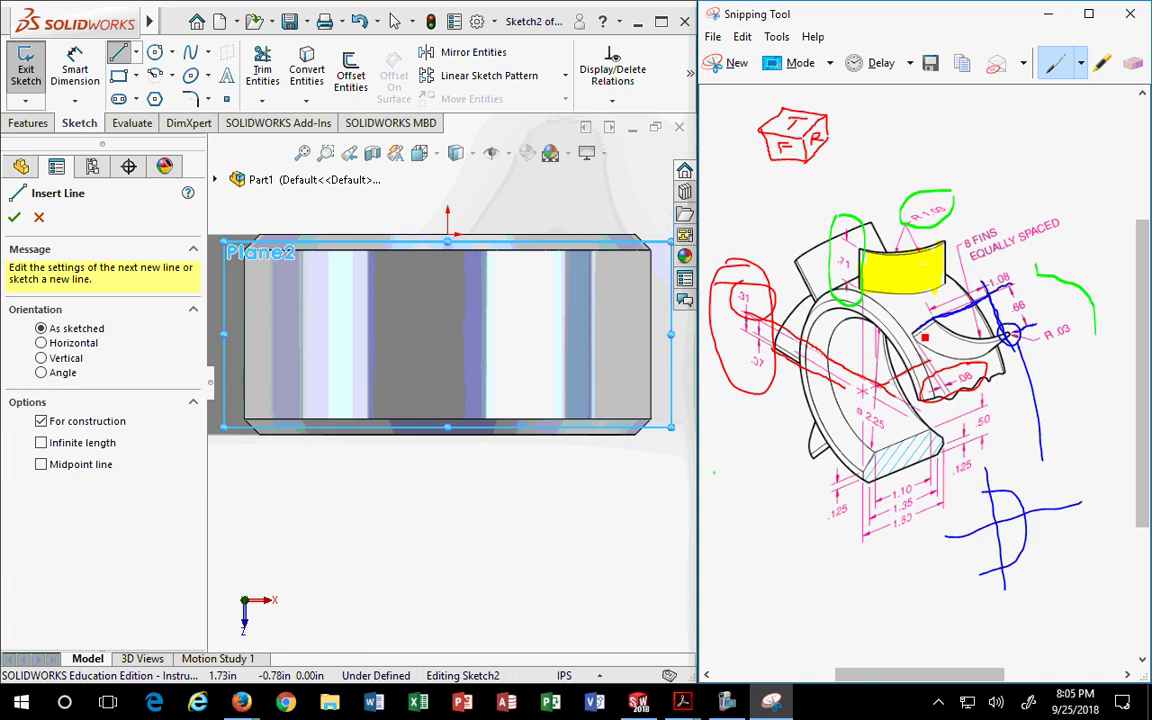
Erase the red marks around .31 and .37, replacing them with a red circle around .31 and its traced extension line.
left_click(1133, 62)
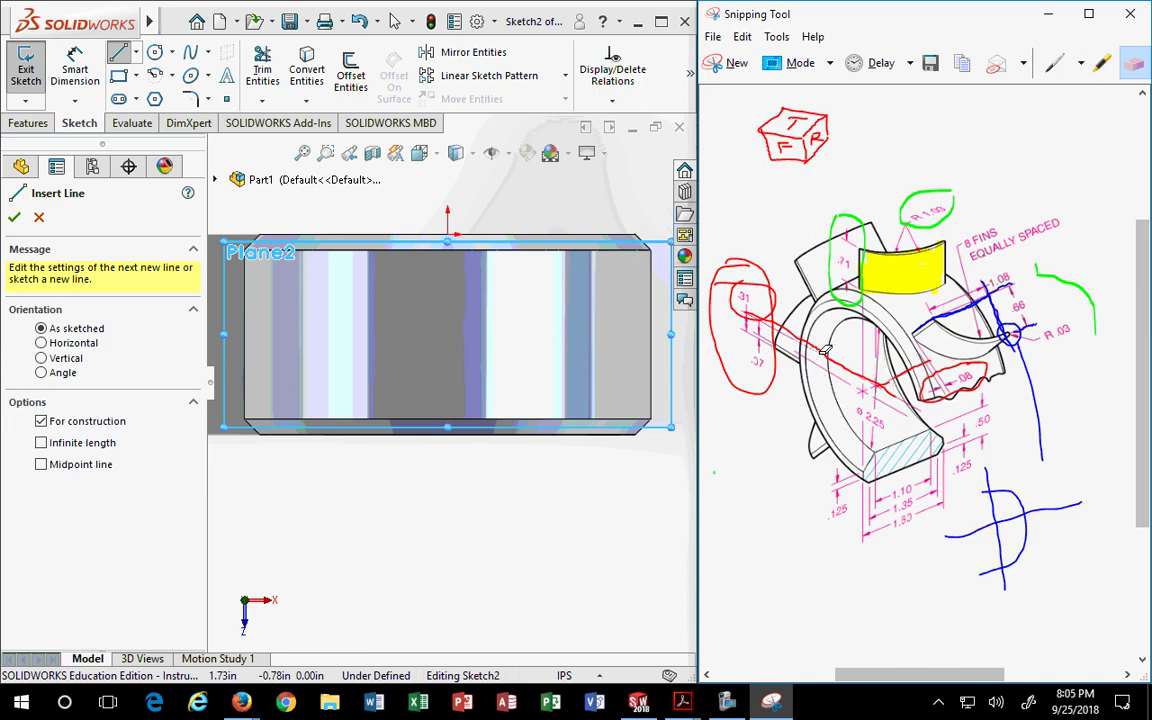
left_click(740, 315)
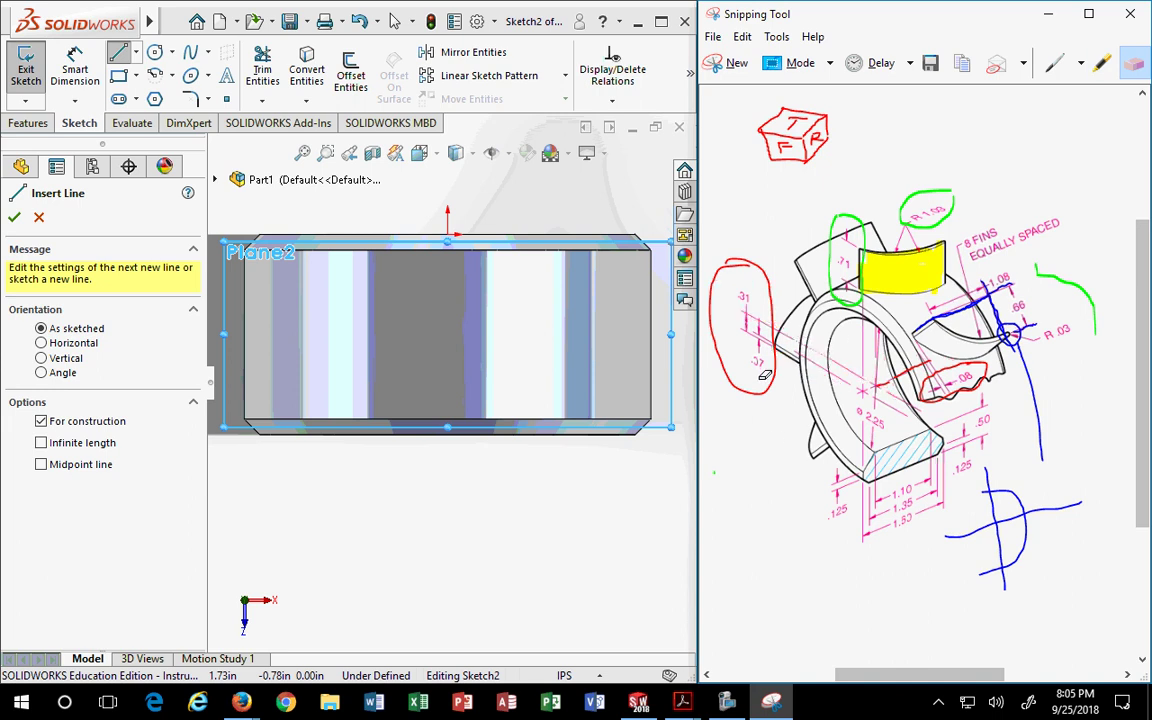
left_click(765, 278)
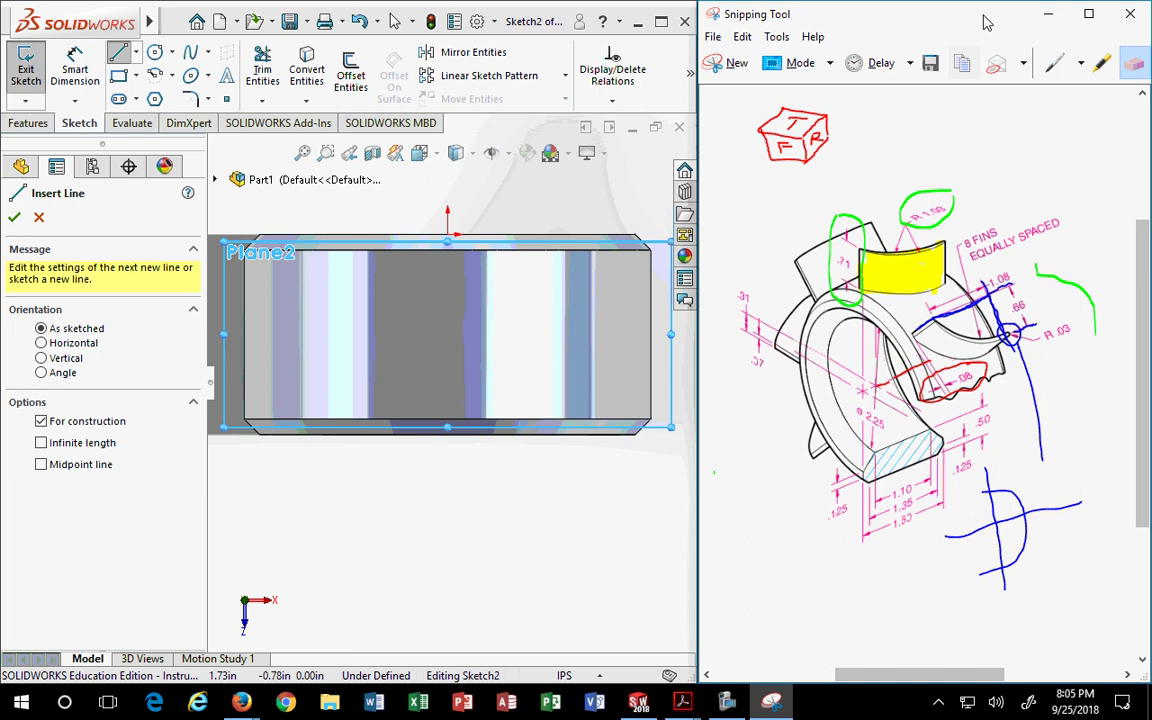
left_click(1052, 63)
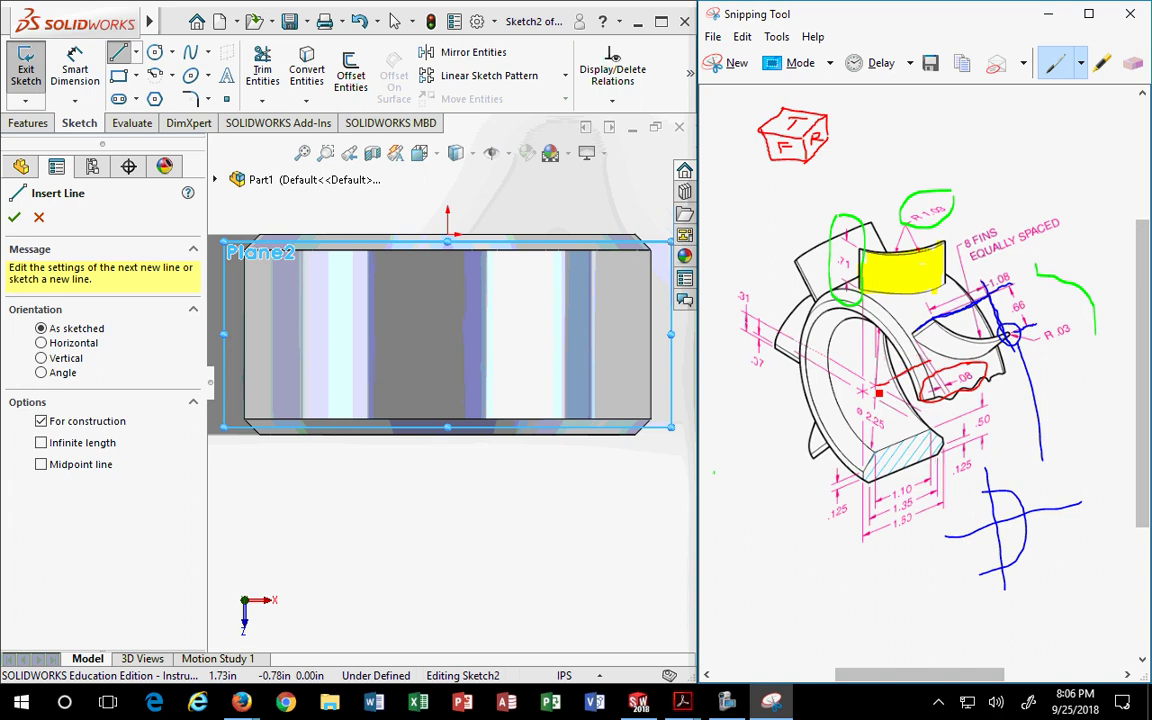
mouse_move(883, 388)
left_mouse_down()
mouse_move(733, 306)
mouse_move(746, 291)
left_mouse_up()
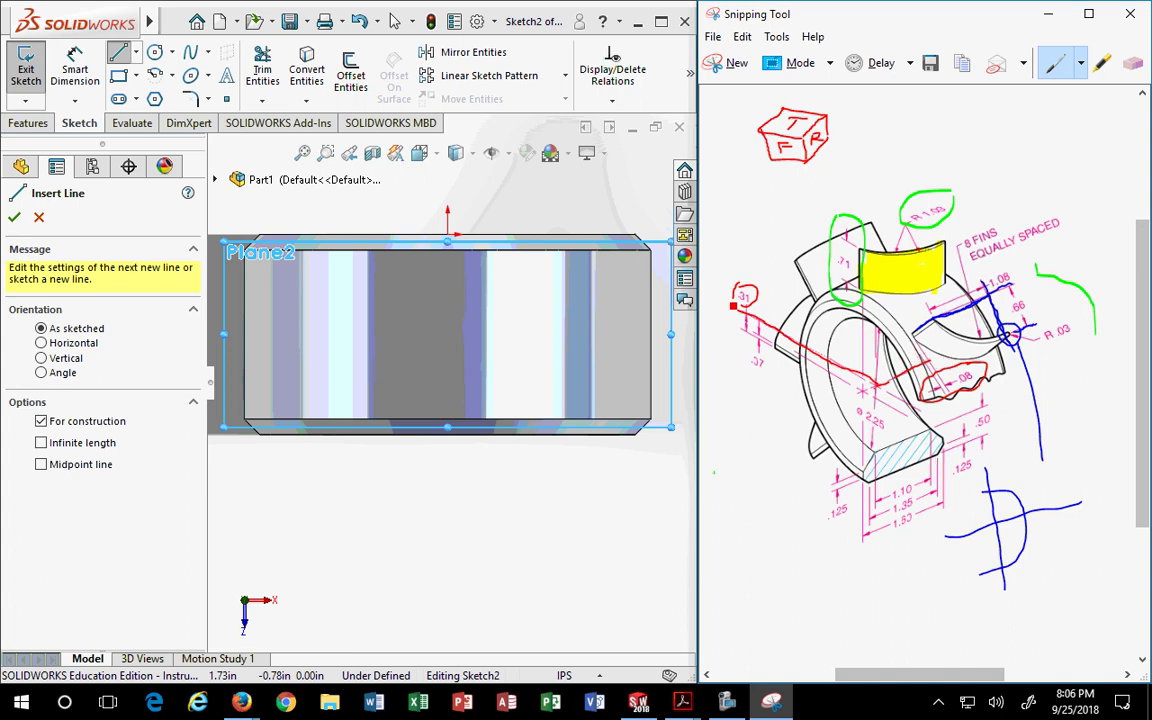
Draw a red rectangle with a dashed centre line and a .31 offset dimension above the fins, and circle .66.
left_click_drag(1013, 100, 1013, 172)
mouse_move(1001, 100)
left_mouse_down()
mouse_move(1064, 102)
mouse_move(1064, 179)
mouse_move(1014, 180)
mouse_move(1060, 172)
left_mouse_up()
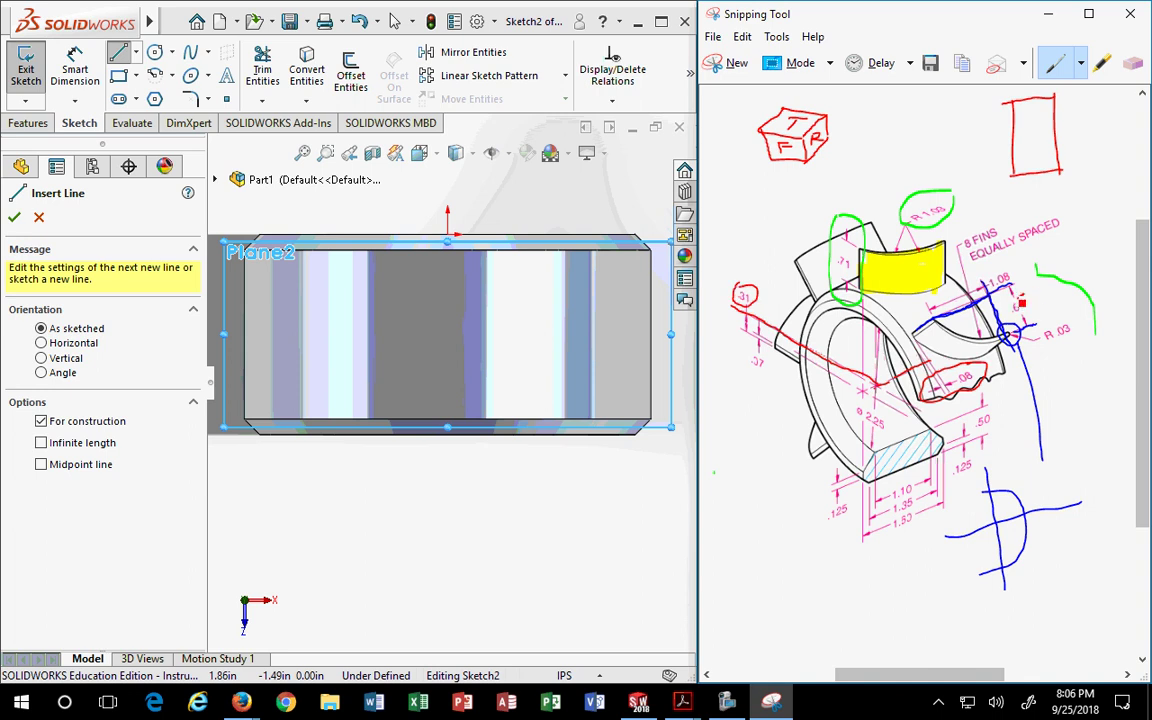
left_click_drag(1028, 296, 1032, 298)
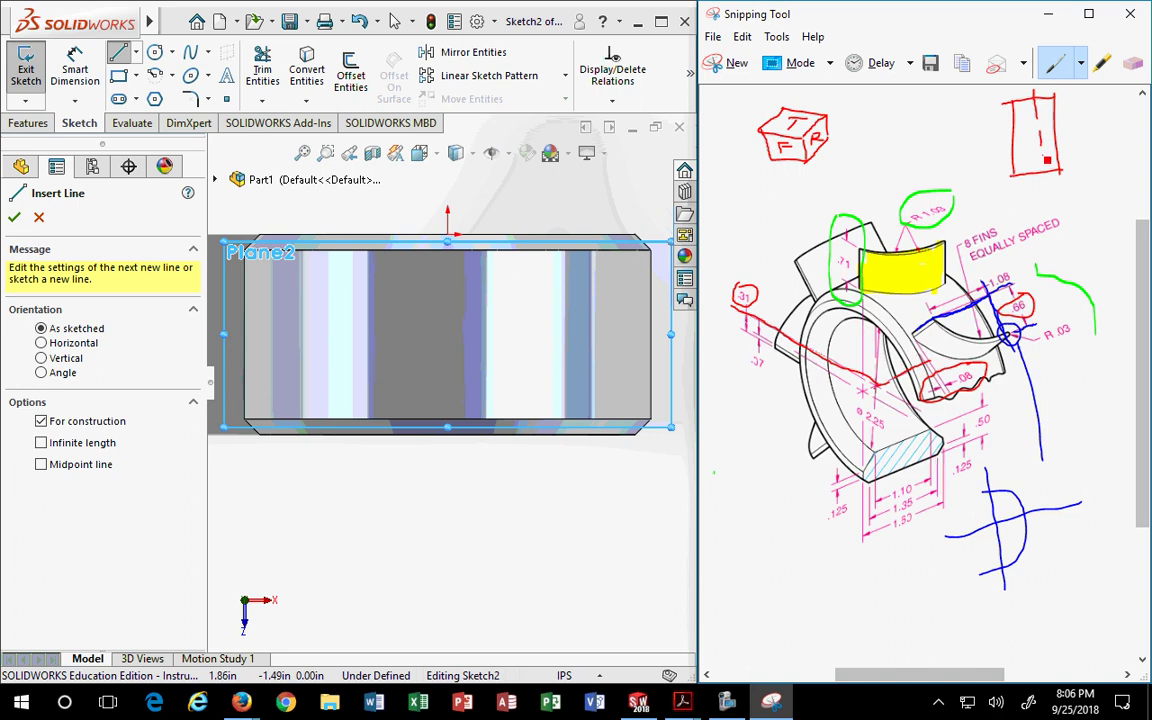
left_click_drag(1047, 158, 1047, 196)
left_click_drag(1008, 197, 998, 197)
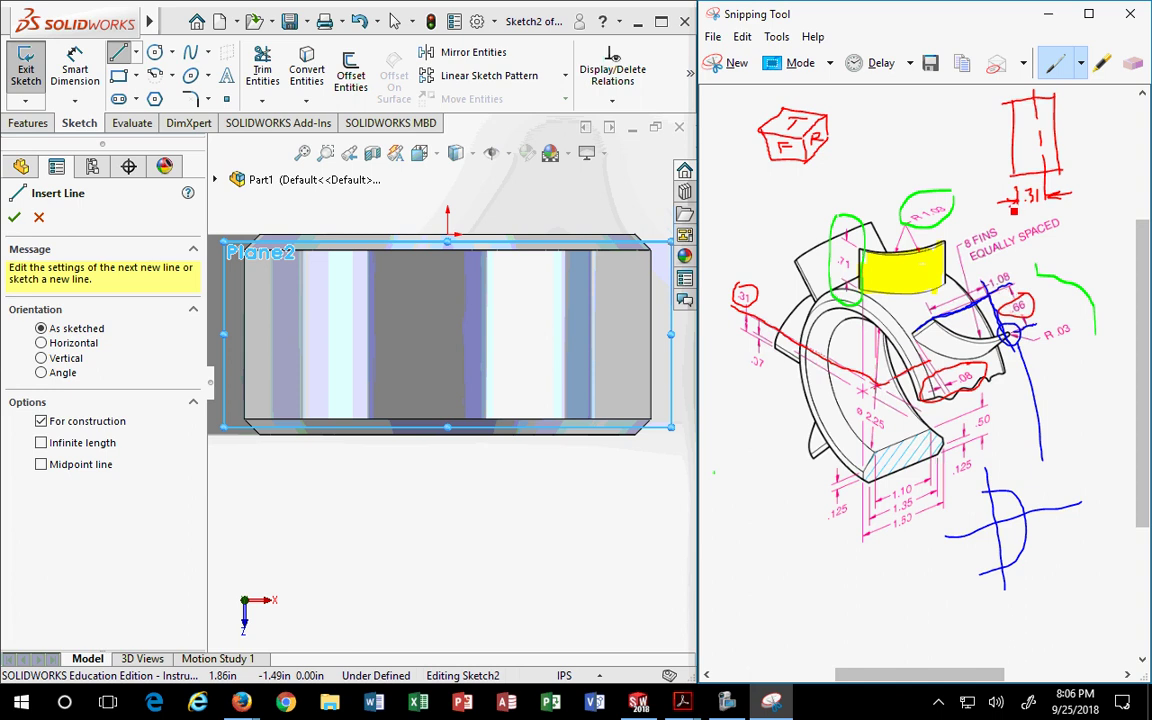
Trace the extension line by .37 in blue pen, and draw a small tip circle and two diagonal fin curves in the rectangle.
left_click(1080, 63)
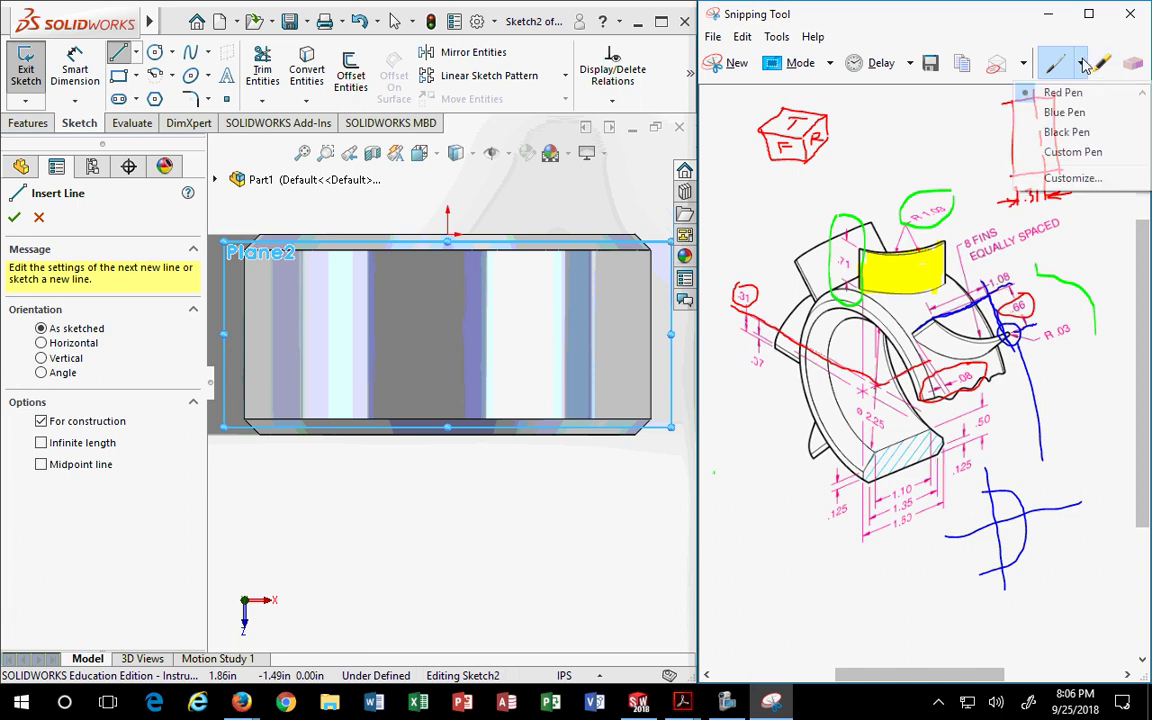
left_click(1058, 112)
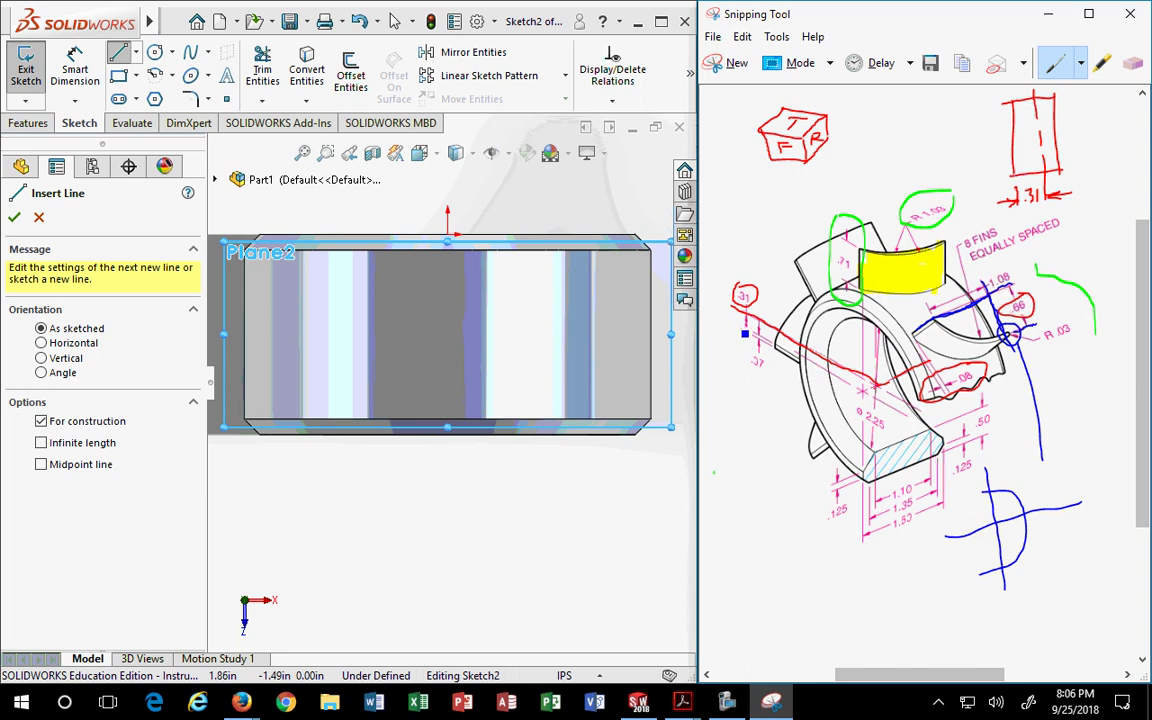
left_click_drag(738, 326, 774, 346)
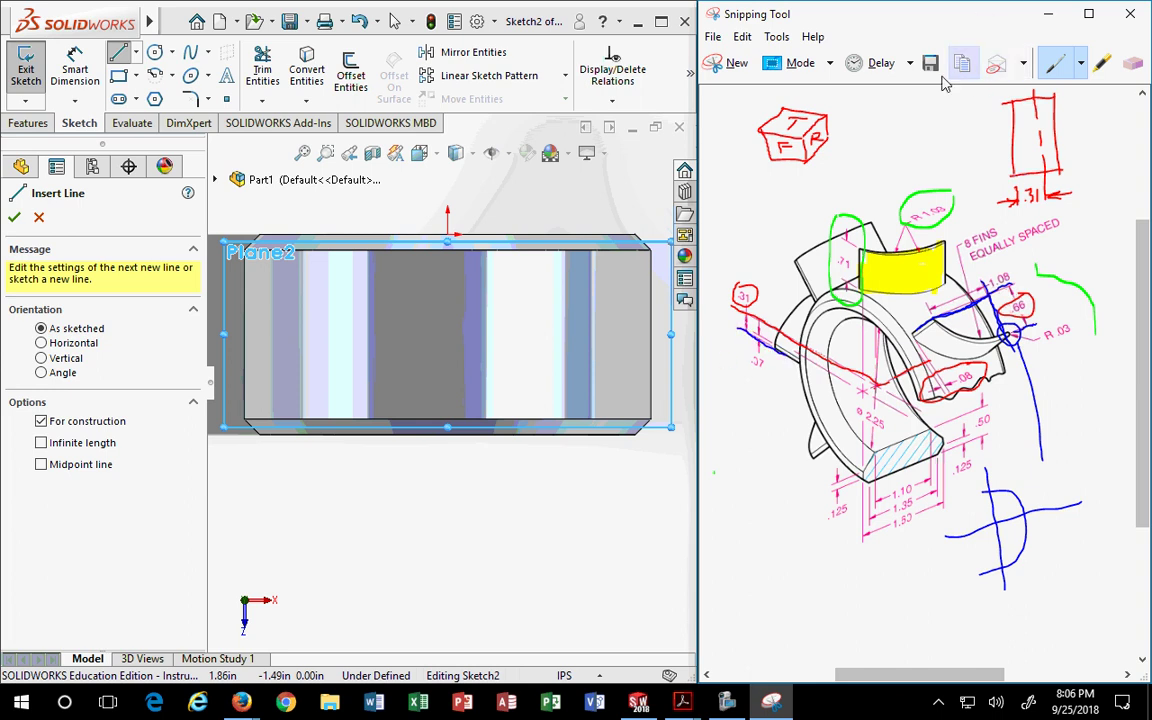
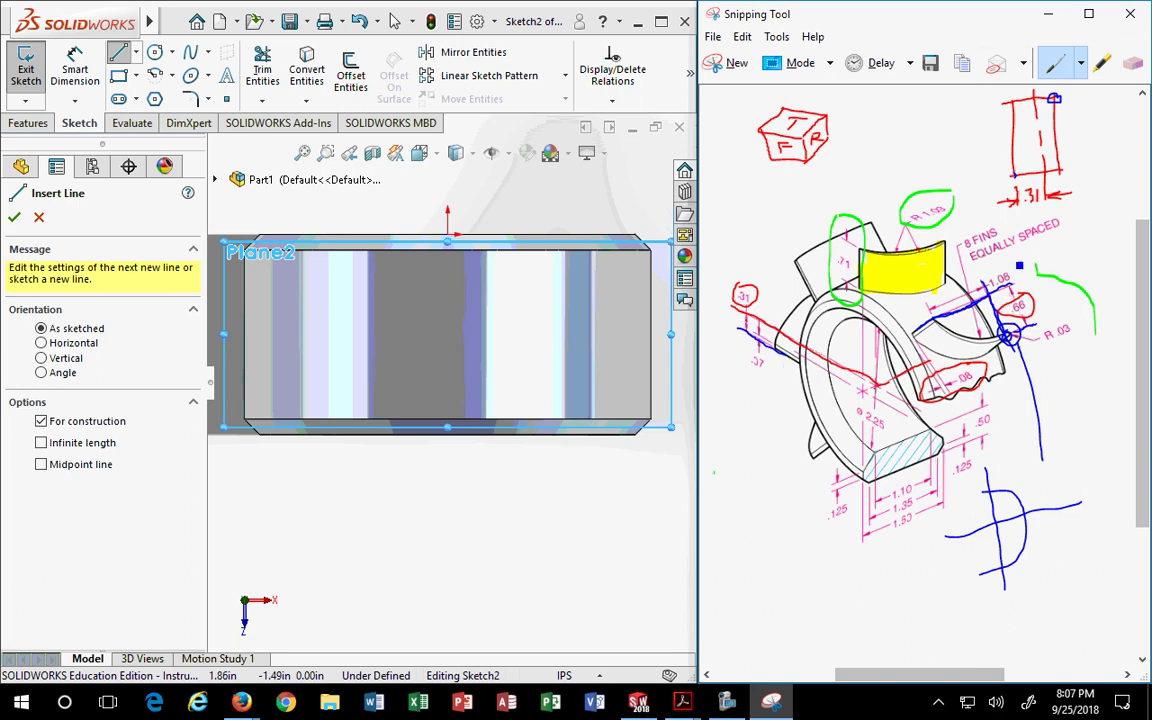
mouse_move(1054, 99)
left_mouse_down()
mouse_move(1033, 157)
mouse_move(1013, 172)
left_mouse_up()
left_click_drag(1055, 98, 1019, 180)
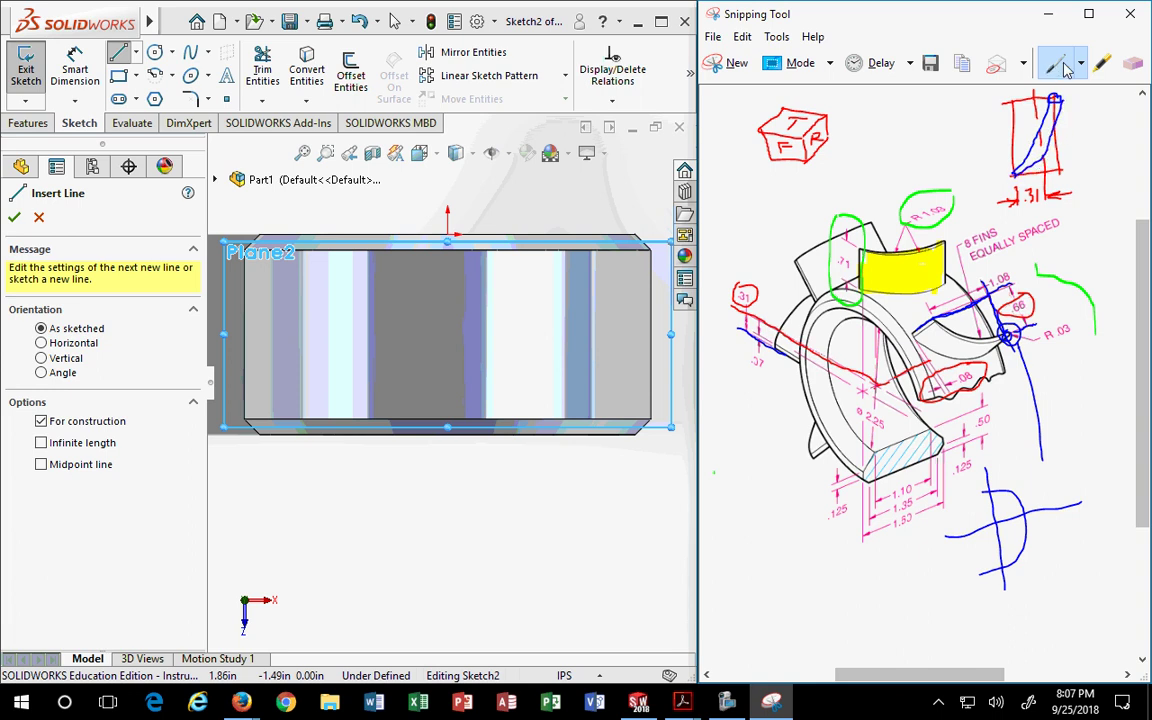
Erase the blue tip circle and outer fin curve from the rectangle sketch, and redraw the rectangle's erased long side in red pen.
left_click(1101, 63)
left_click(1128, 66)
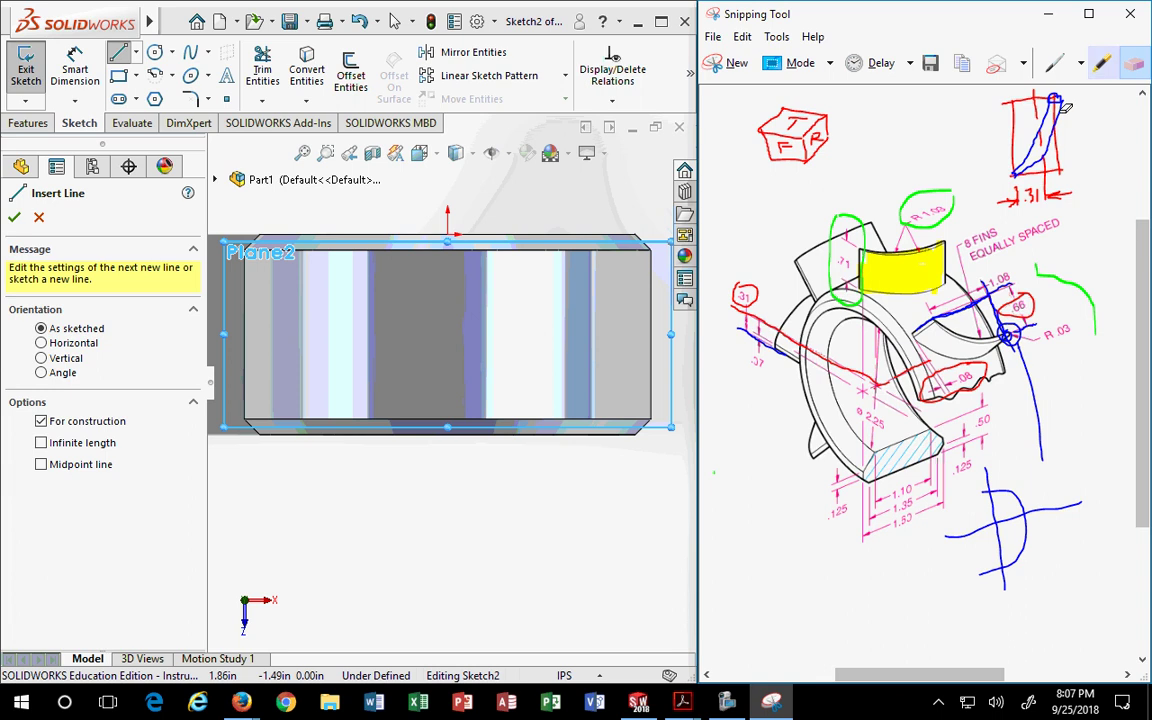
left_click(1057, 98)
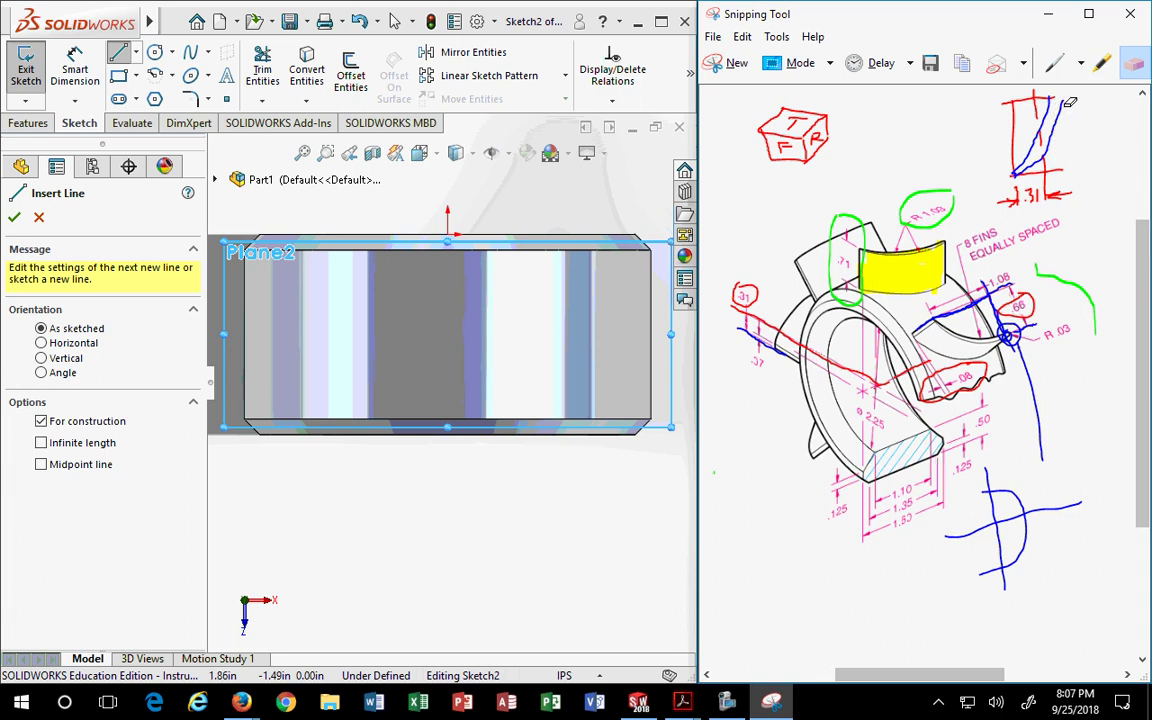
left_click(1079, 64)
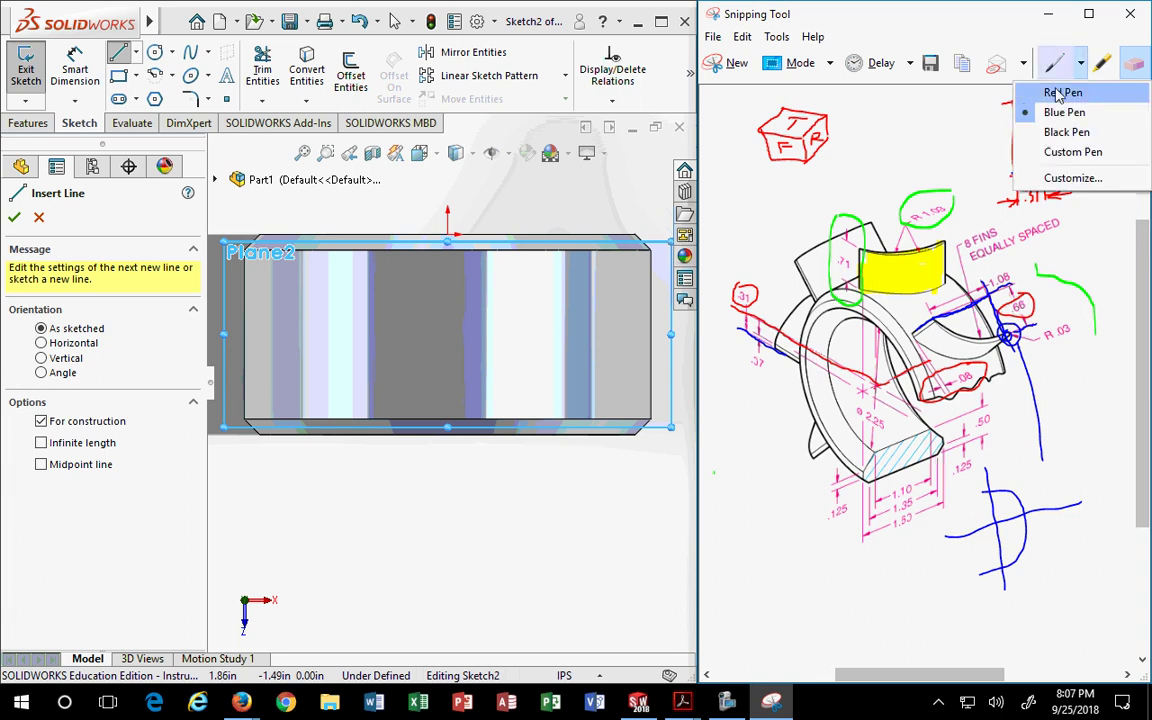
left_click(1045, 91)
left_click_drag(1061, 95, 1067, 164)
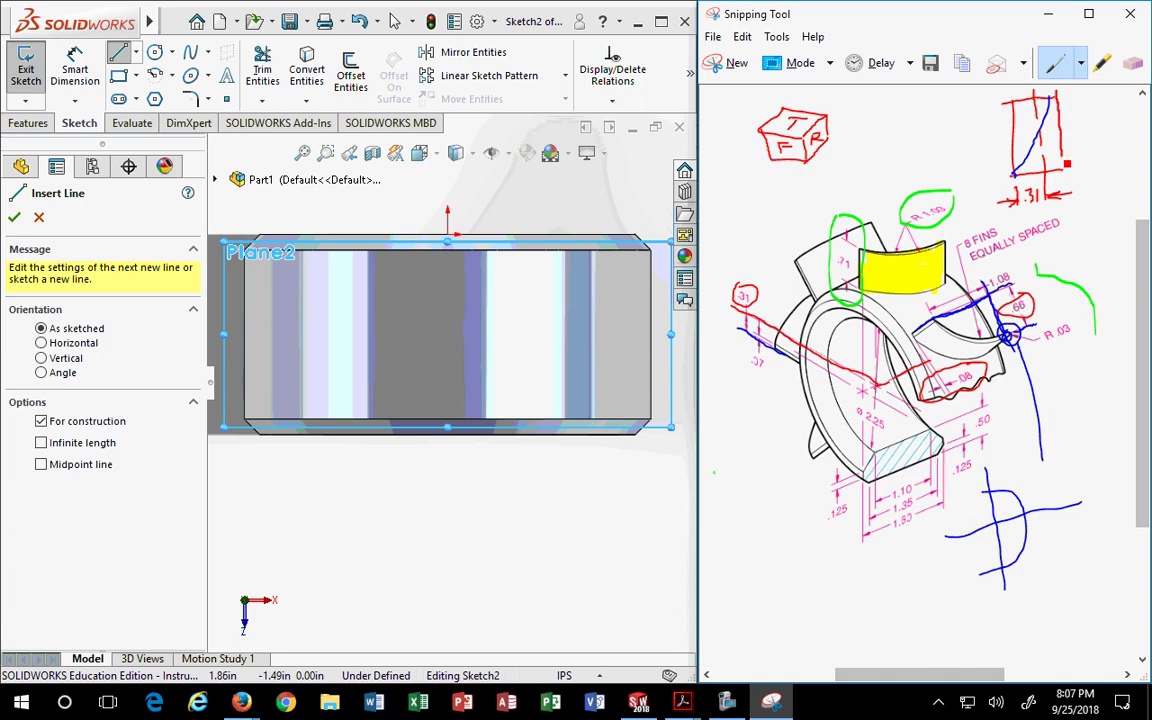
Trace the fin's curved edge in blue on the Snipping Tool drawing, and erase the blue curves from the small rectangle diagram.
left_click(1080, 64)
left_click(1064, 112)
left_click_drag(1013, 175, 1062, 103)
left_click_drag(1057, 96, 1025, 177)
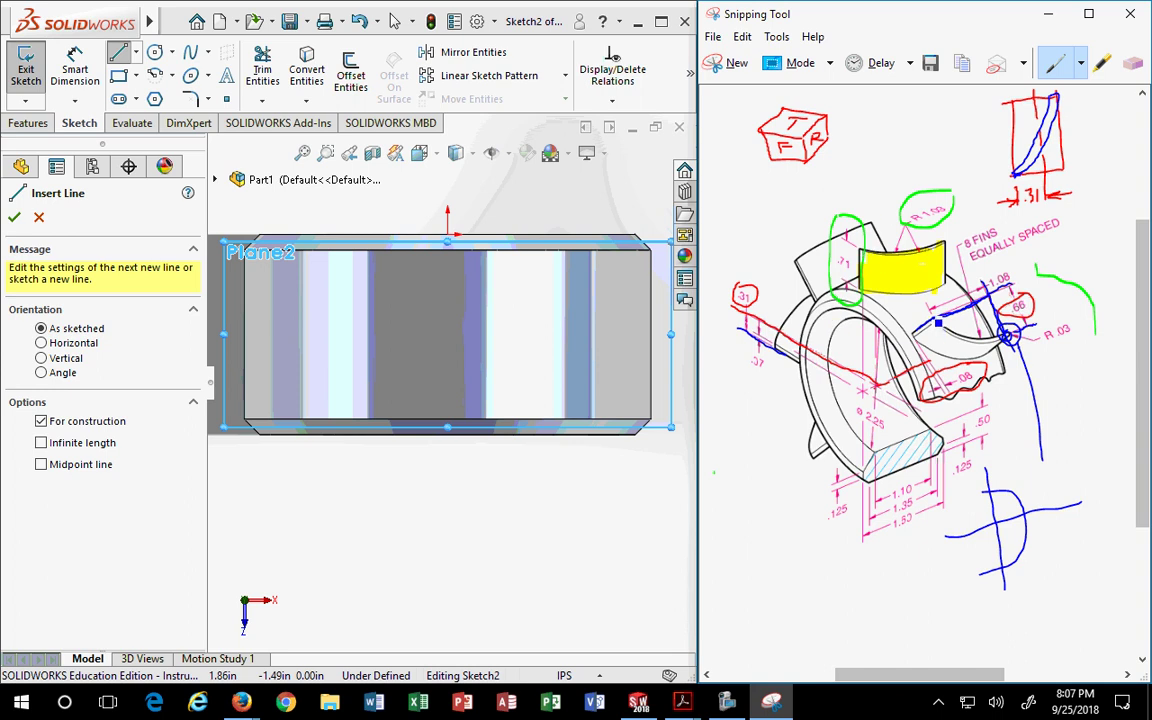
mouse_move(938, 326)
left_mouse_down()
mouse_move(918, 321)
mouse_move(1011, 333)
left_mouse_up()
left_click(1133, 62)
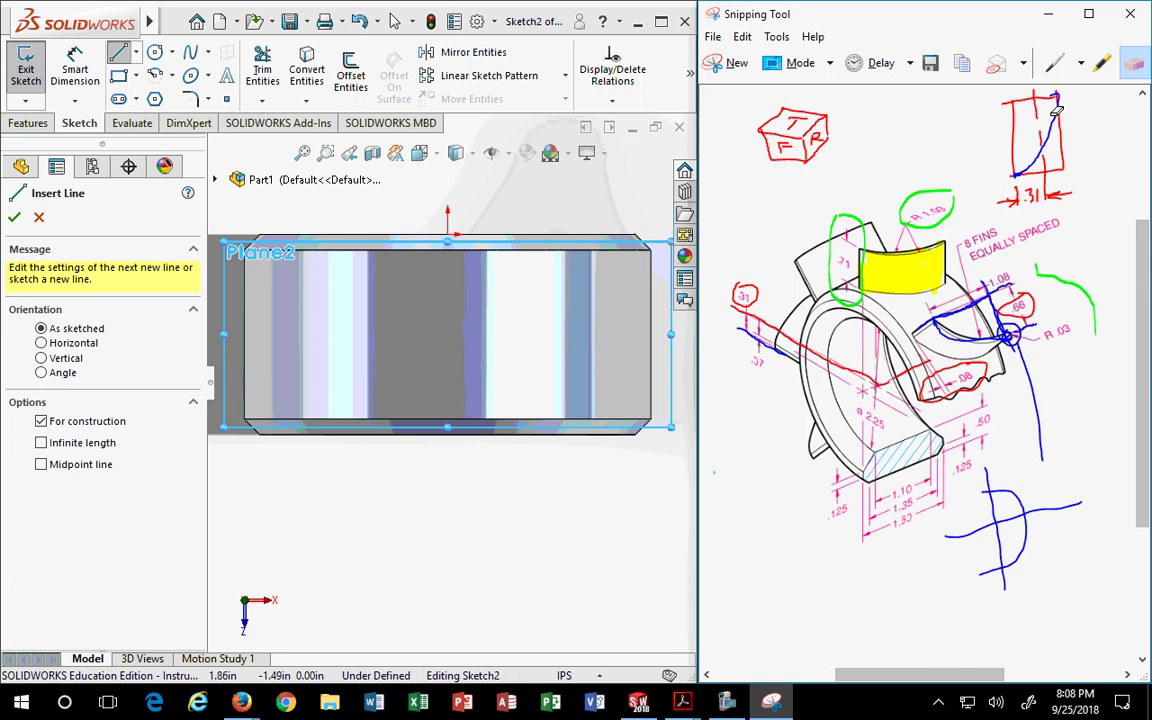
left_click_drag(1069, 93, 1069, 97)
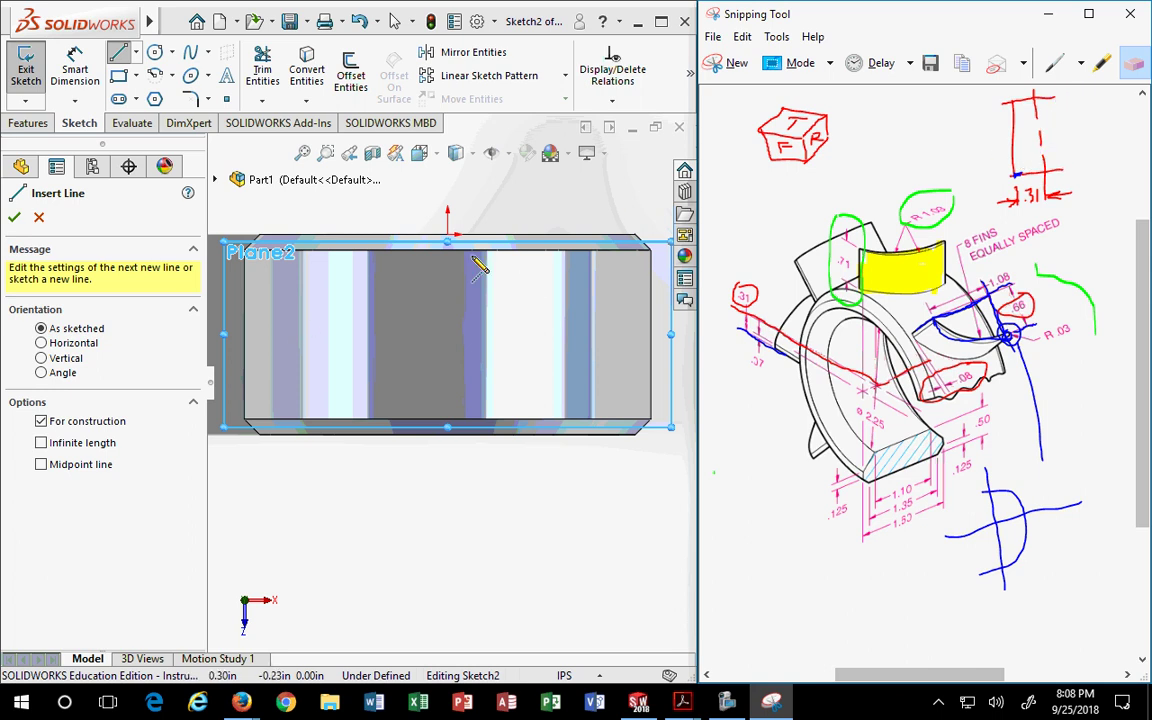
In SOLIDWORKS, sketch a closed rectangle of centerlines below the ring, about 0.88 in wide and 1.45 in tall.
left_click(330, 205)
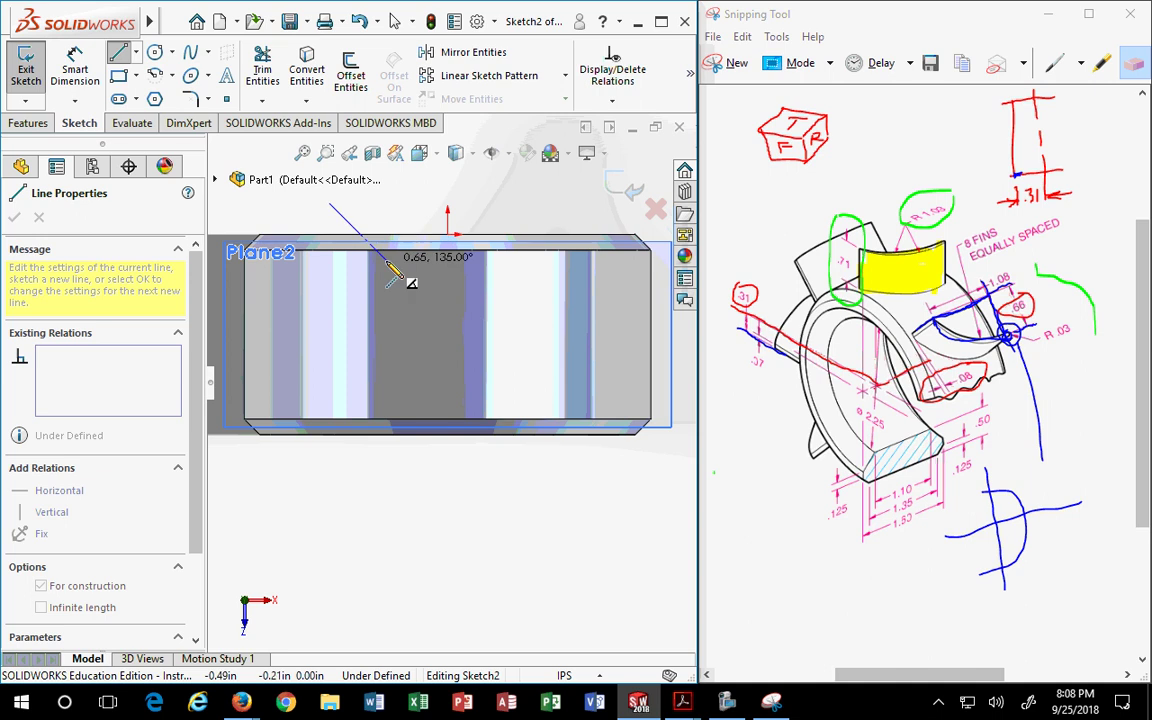
key("Escape")
scroll(447, 519, "down", 2)
scroll(436, 508, "up", 3)
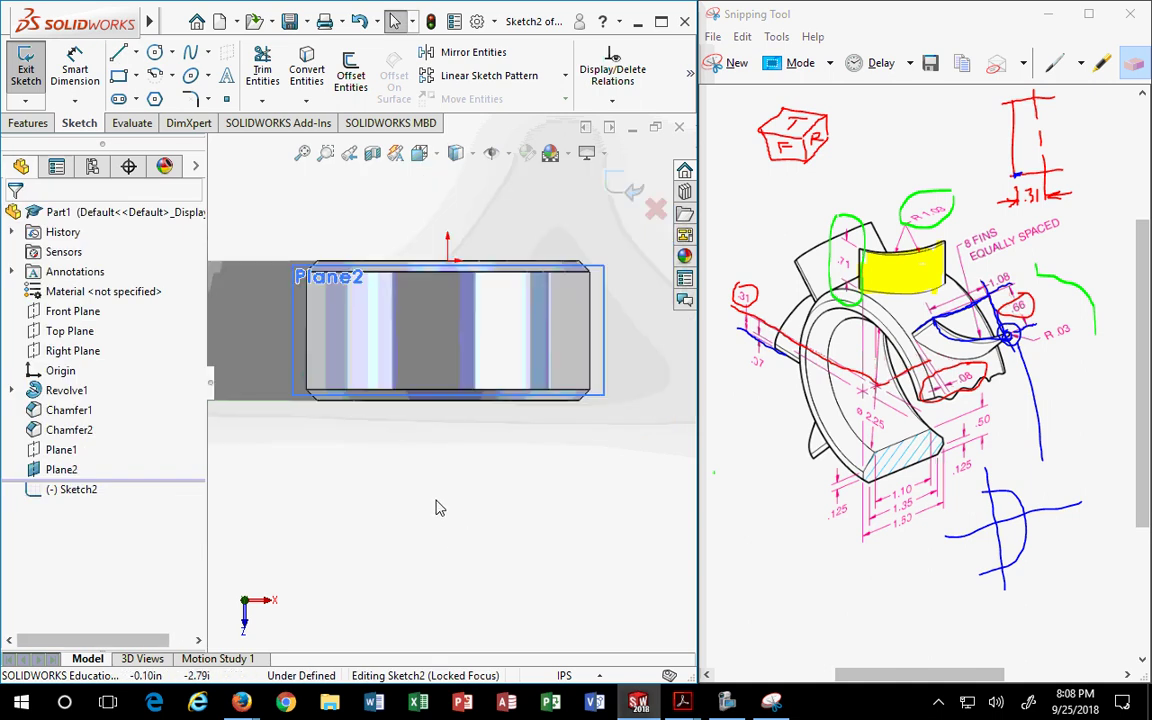
mouse_move(93, 40)
left_click(136, 55)
left_click(156, 95)
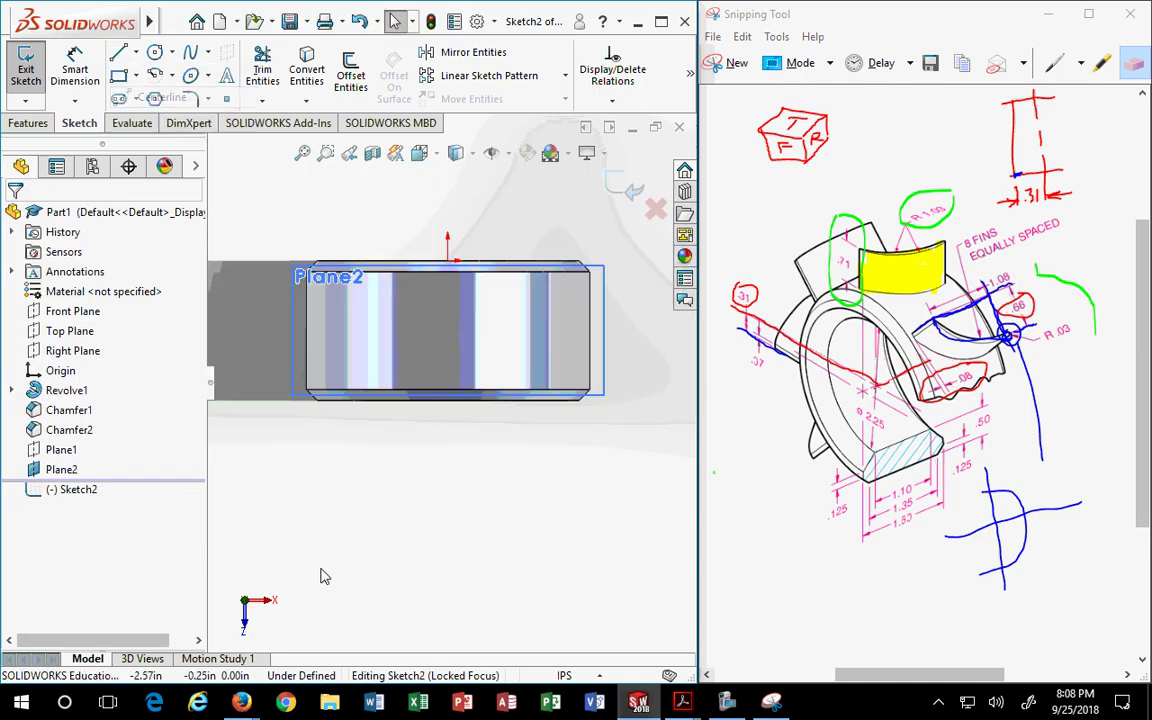
left_click(356, 437)
left_click(357, 562)
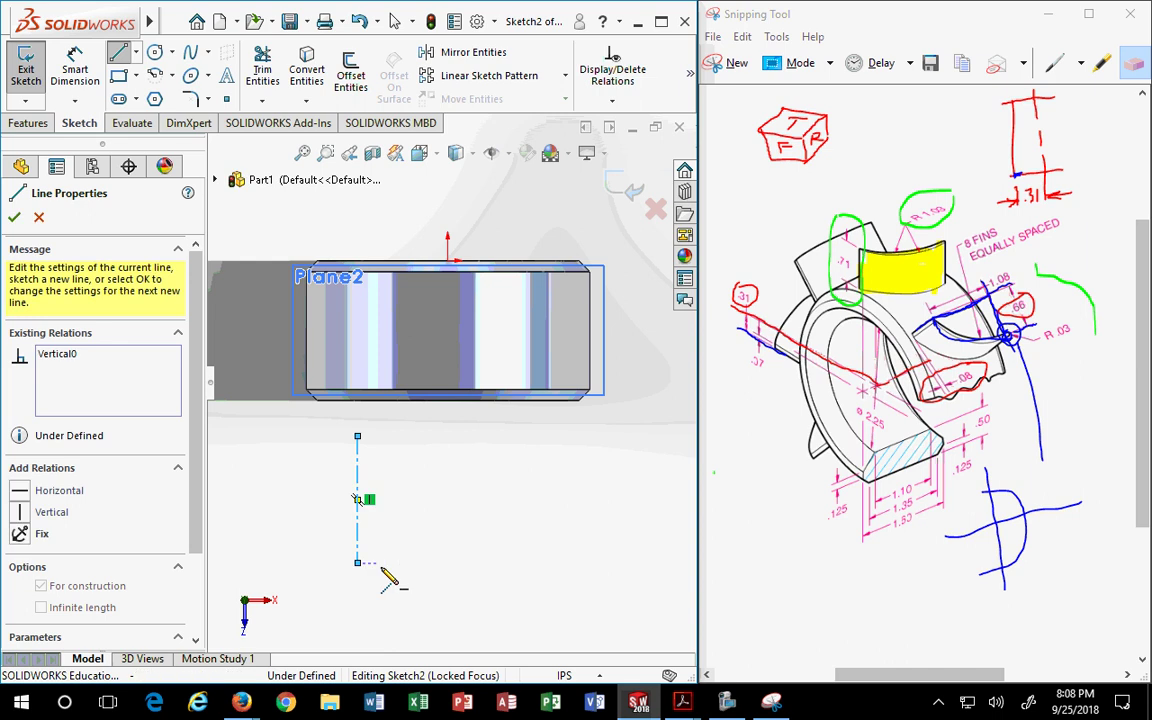
left_click(358, 437)
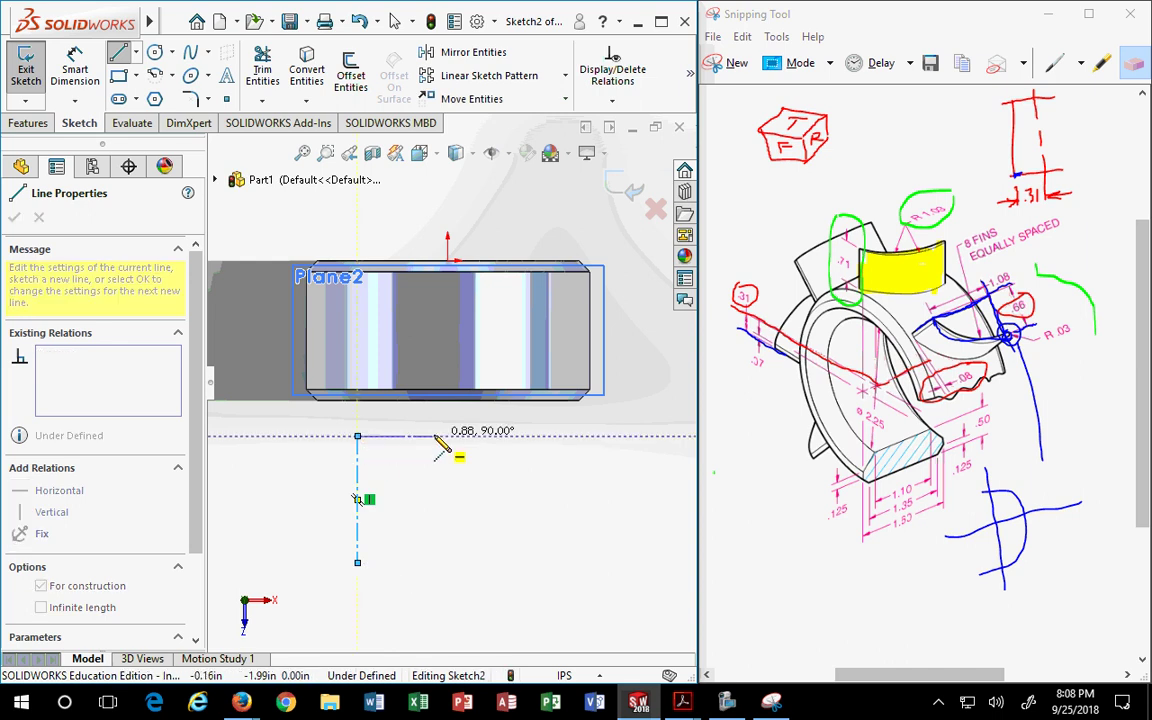
left_click(434, 436)
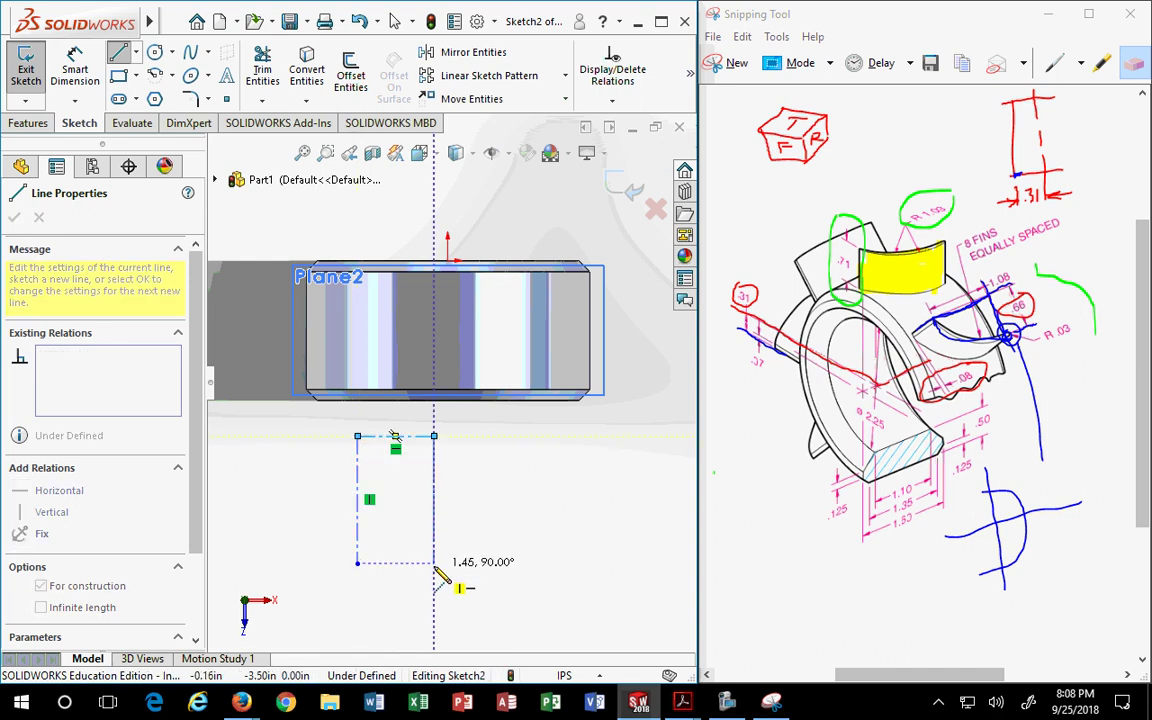
left_click(434, 500)
left_click(434, 562)
left_click(357, 562)
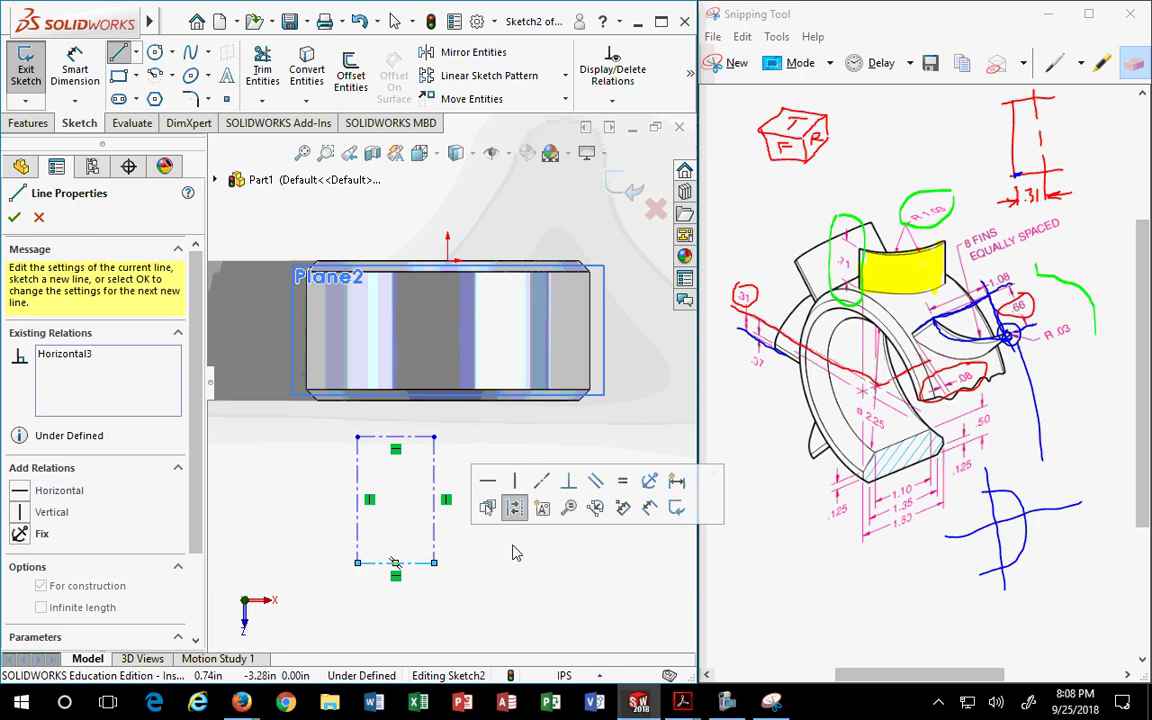
key("Escape")
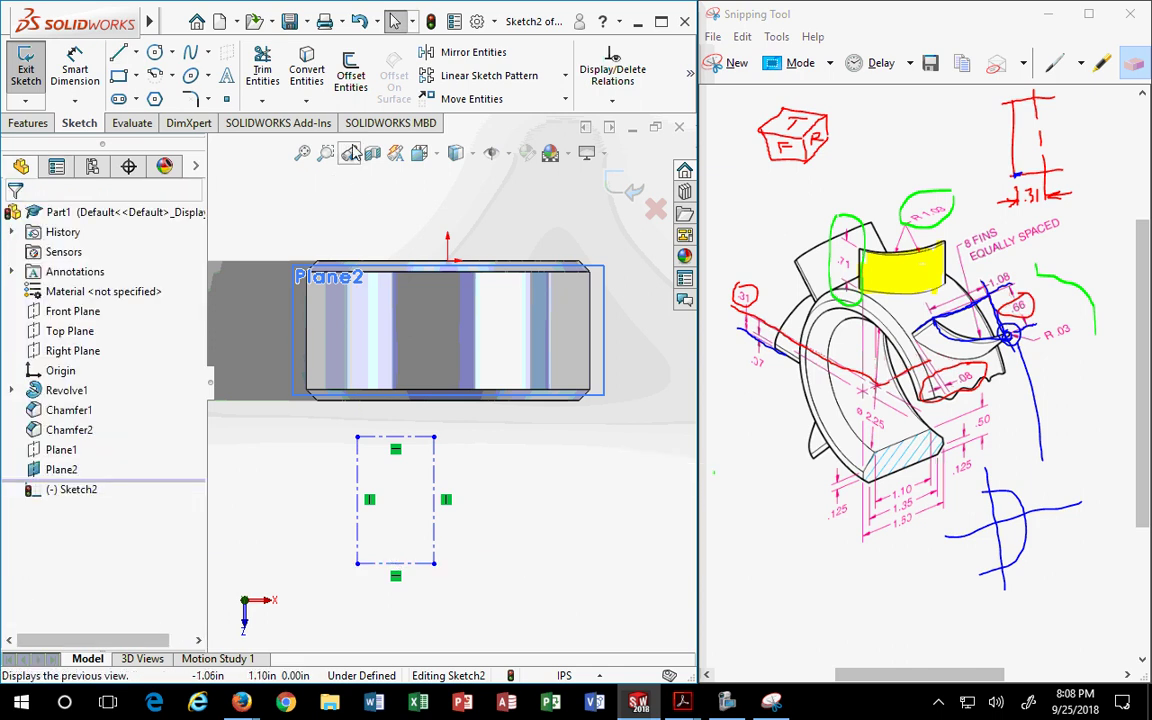
Dimension the rectangle's height at 1.08 in and cross out that value in red on the reference drawing.
left_click(75, 70)
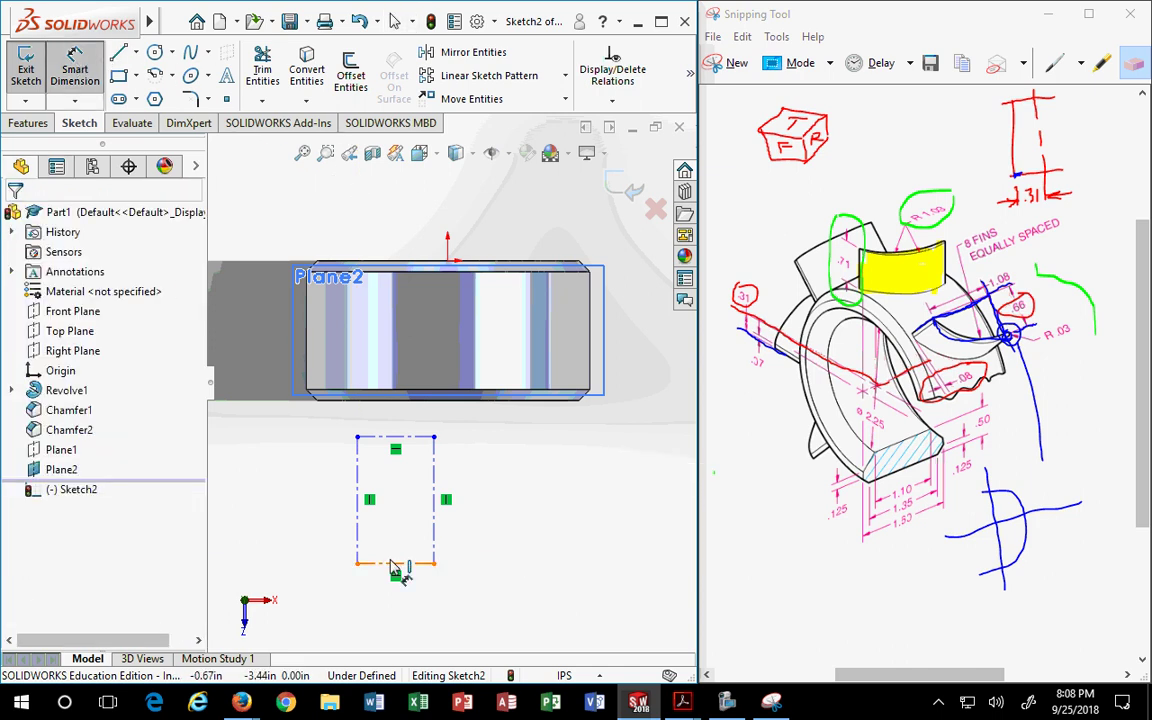
left_click(395, 447)
left_click(398, 562)
left_click(309, 505)
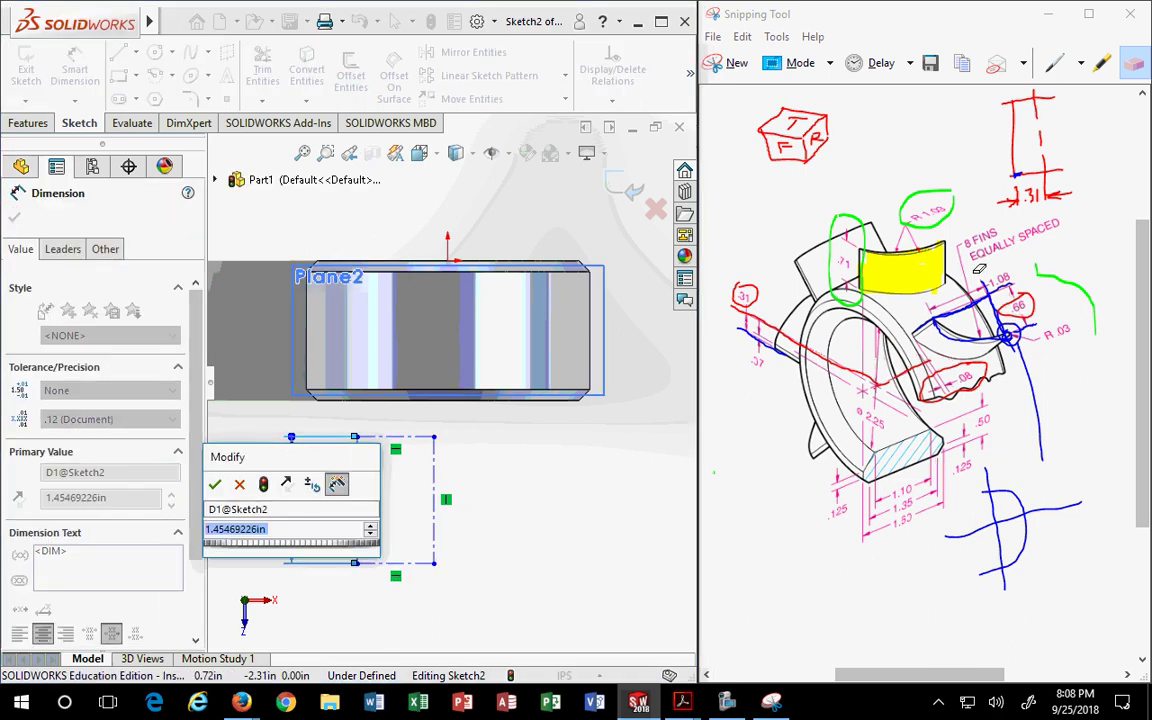
type("1.08")
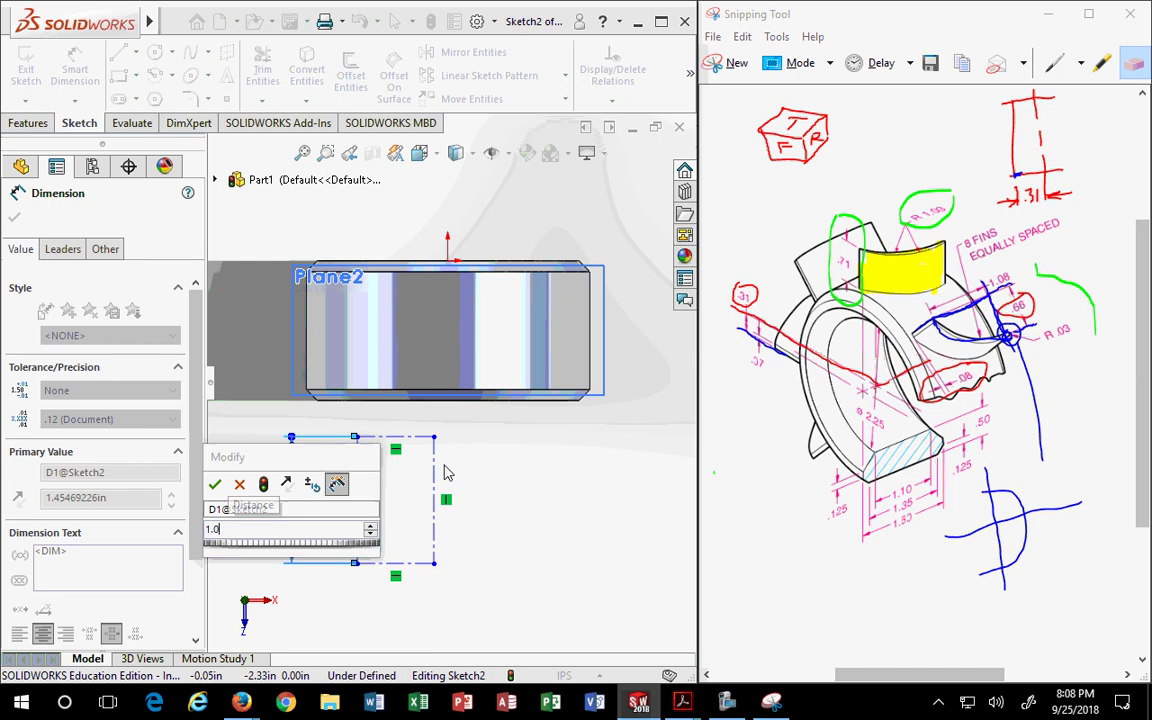
key("Return")
left_click(1081, 62)
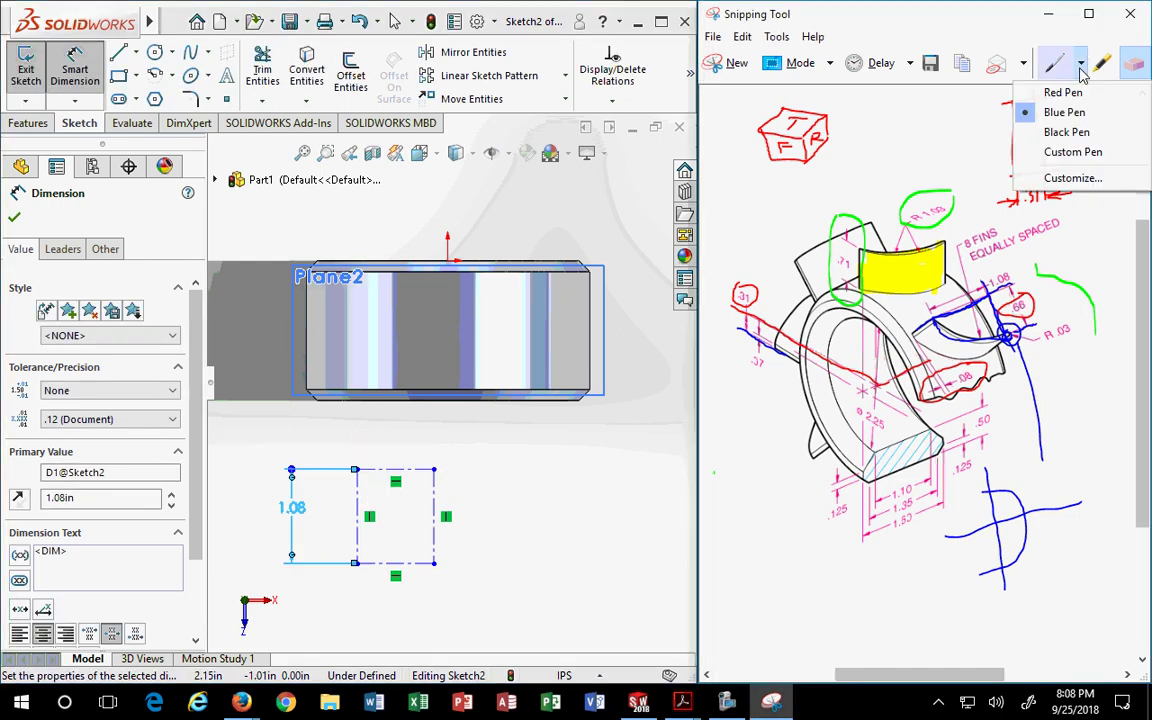
left_click(1055, 93)
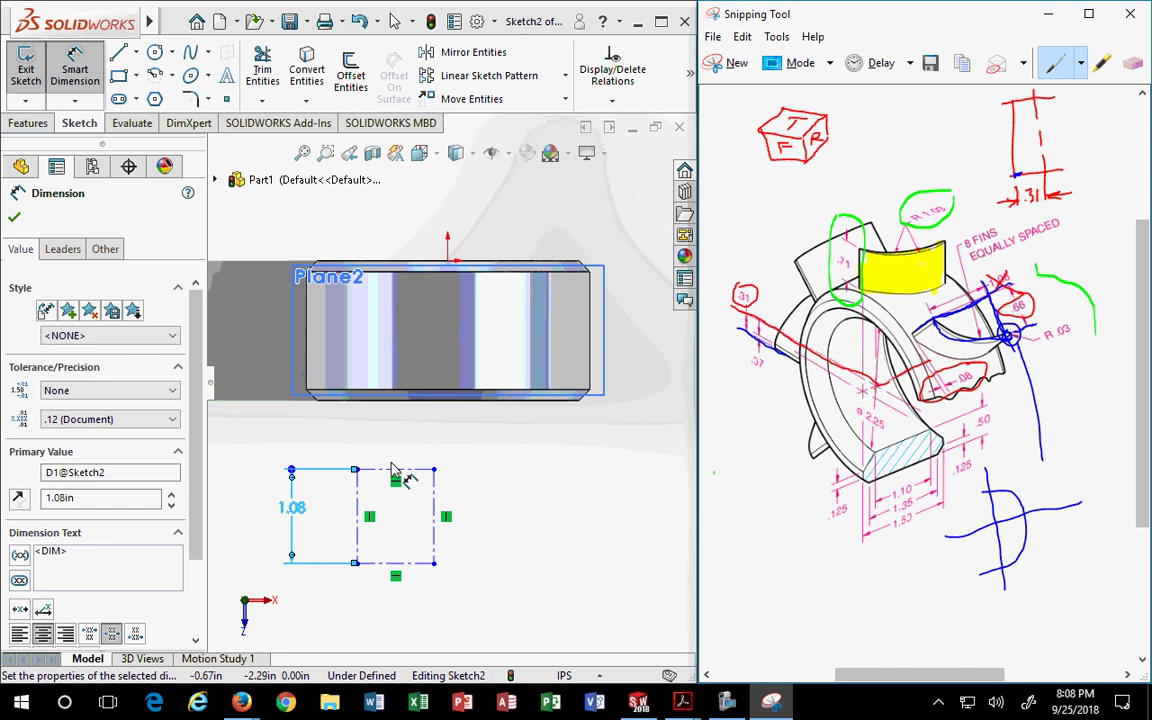
Dimension the distance between the rectangle's two vertical sides at 0.66 in.
left_click(359, 512)
left_click(434, 512)
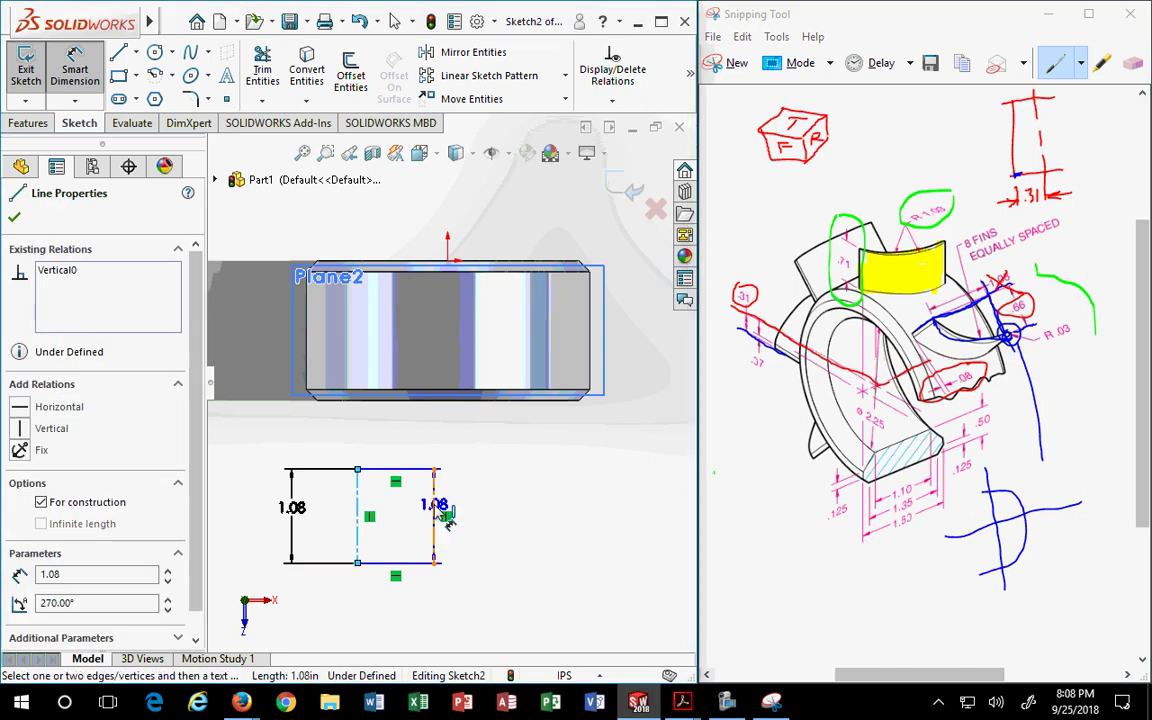
left_click(392, 446)
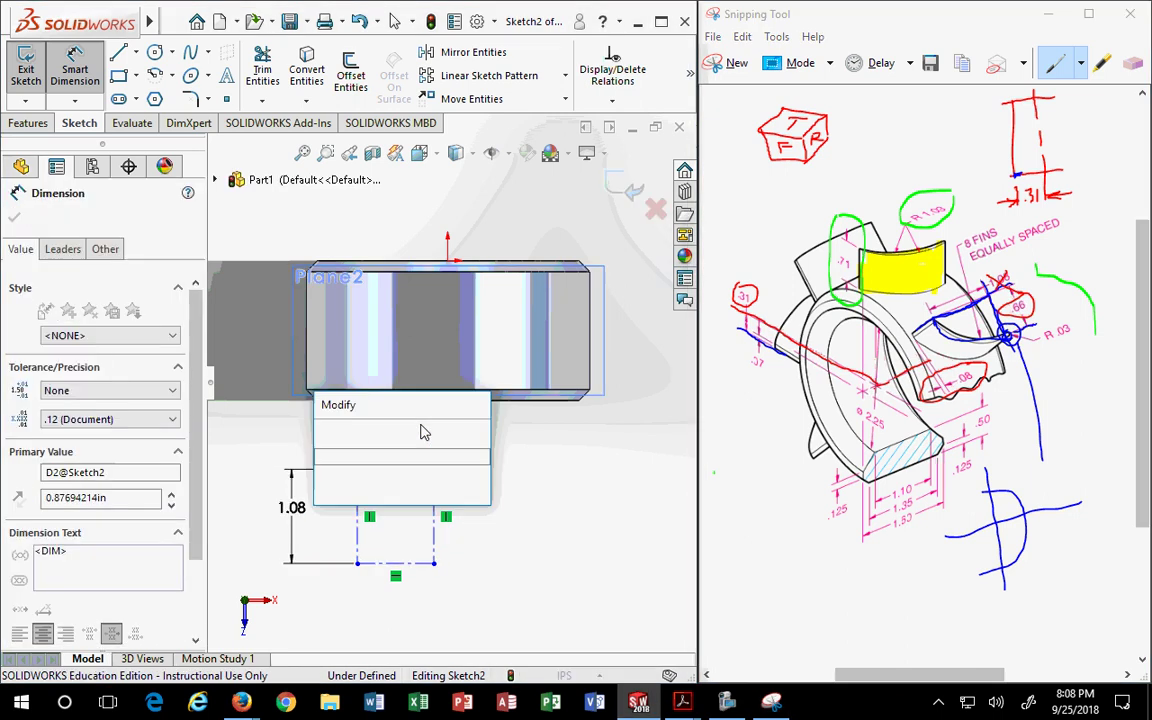
type(".66")
key("Return")
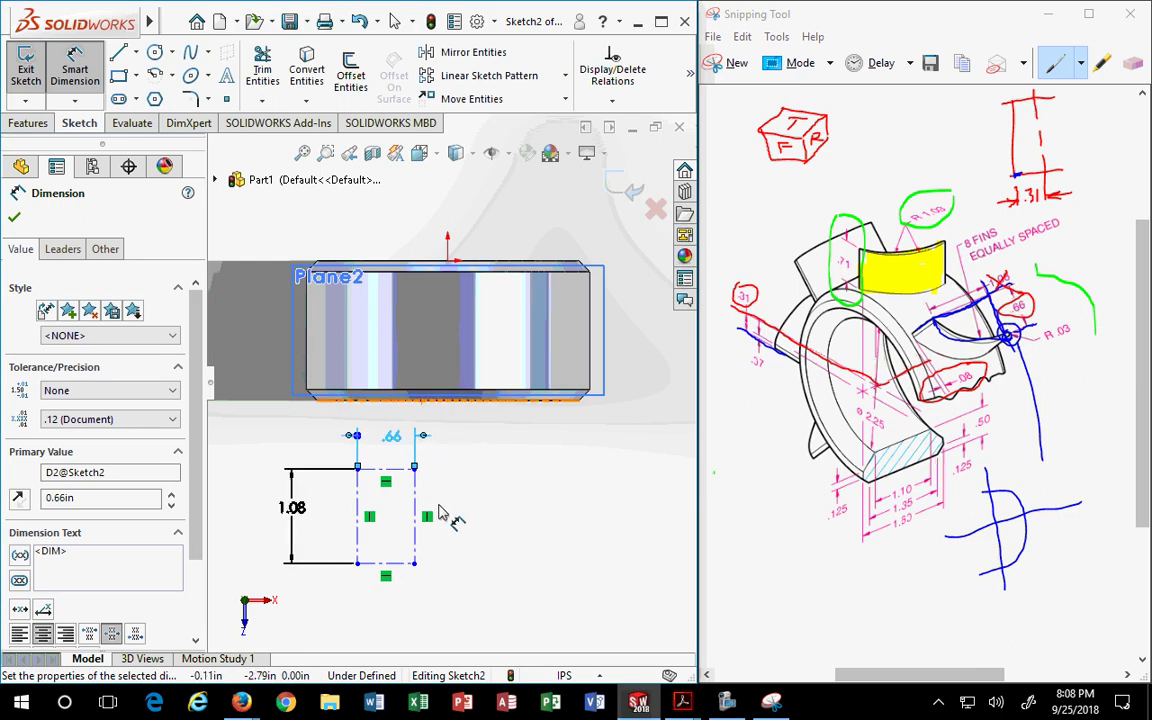
Draw a vertical centerline from the rectangle's top side to its bottom side, about 0.5 in from the left side.
middle_click_drag(367, 532, 391, 501, "ctrl")
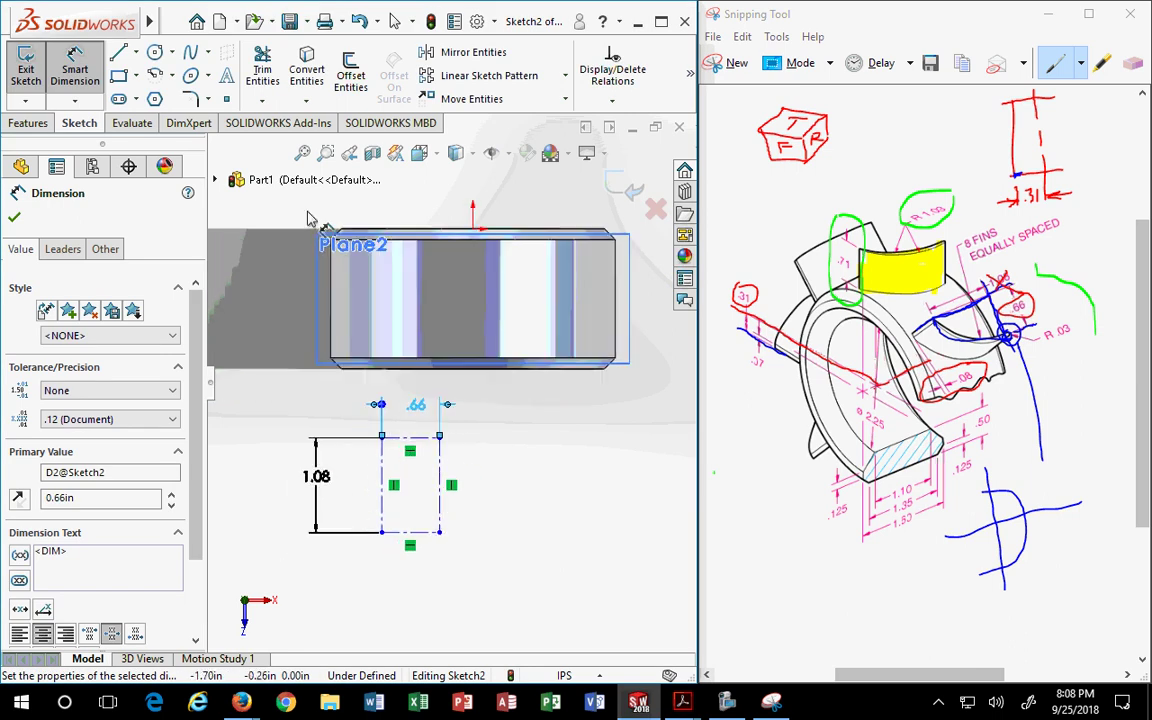
left_click(137, 53)
left_click(150, 95)
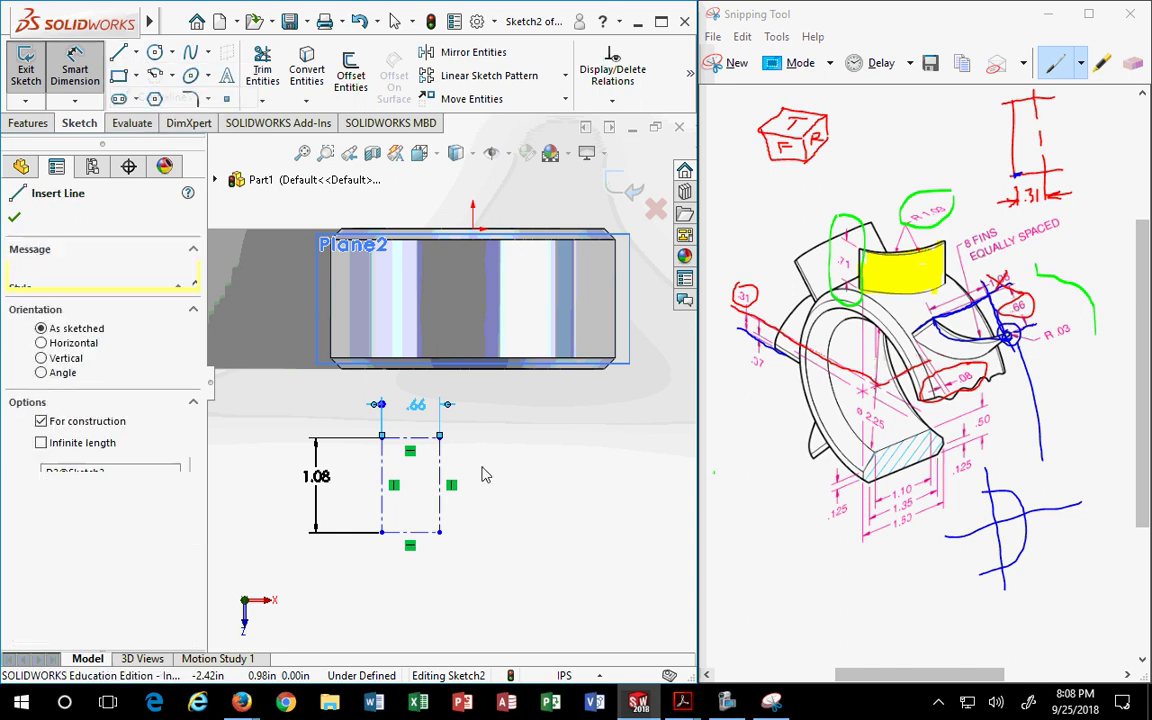
left_click(410, 437)
scroll(437, 468, "down", 5)
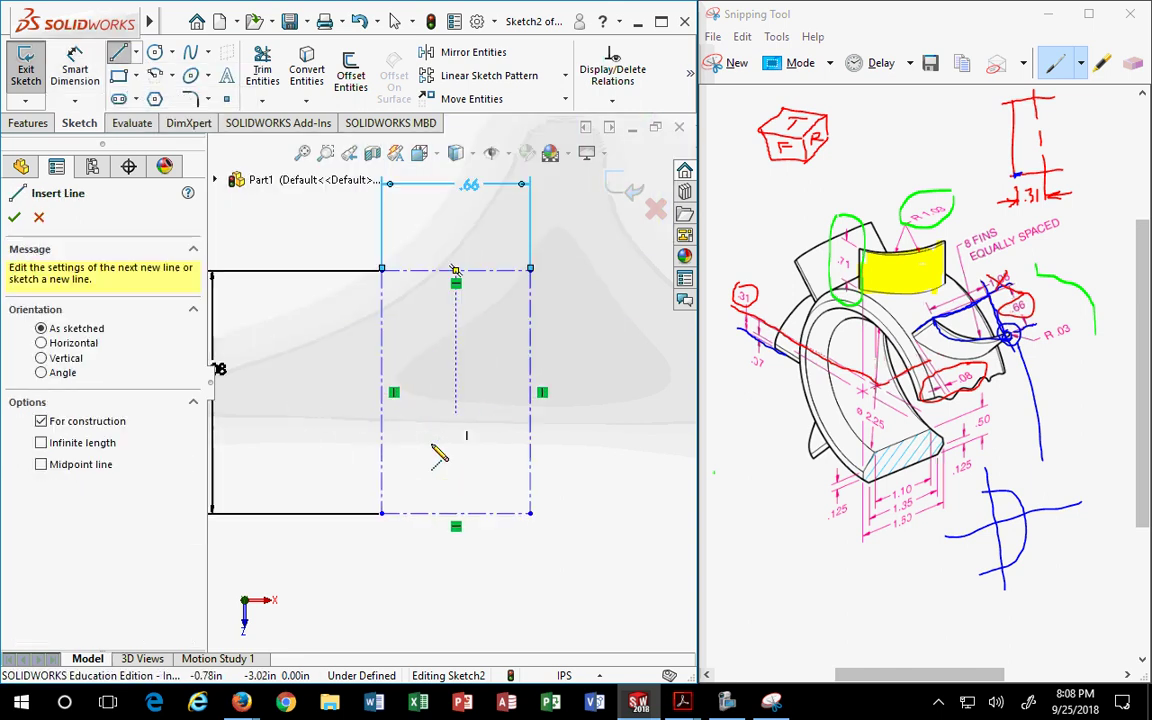
left_click(495, 271)
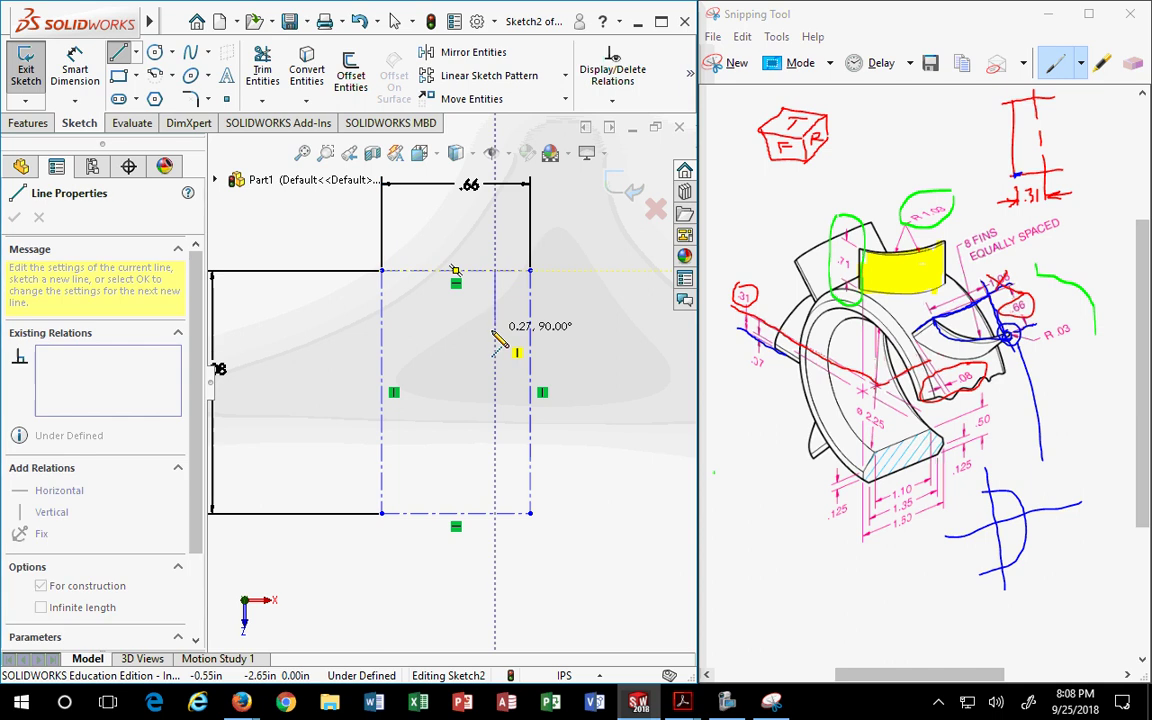
left_click(495, 515)
key("Escape")
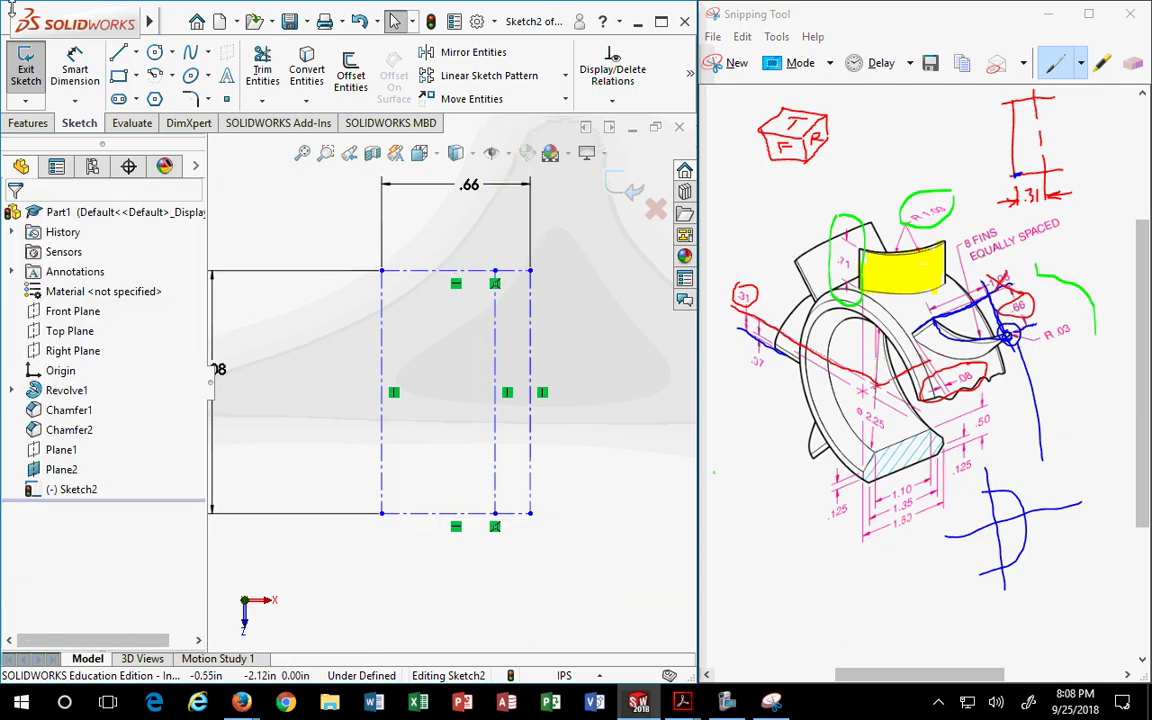
Dimension the inner centerline 0.31 in from the rectangle's left side and cross out that value on the reference drawing.
left_click(66, 62)
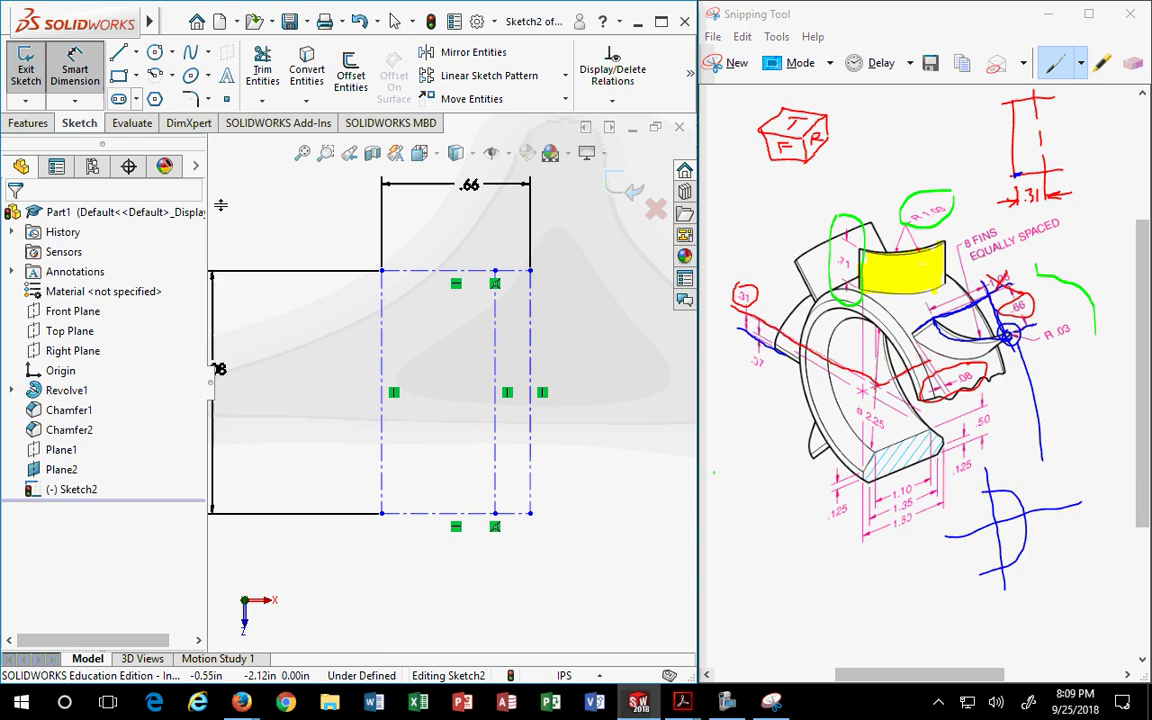
left_click(383, 358)
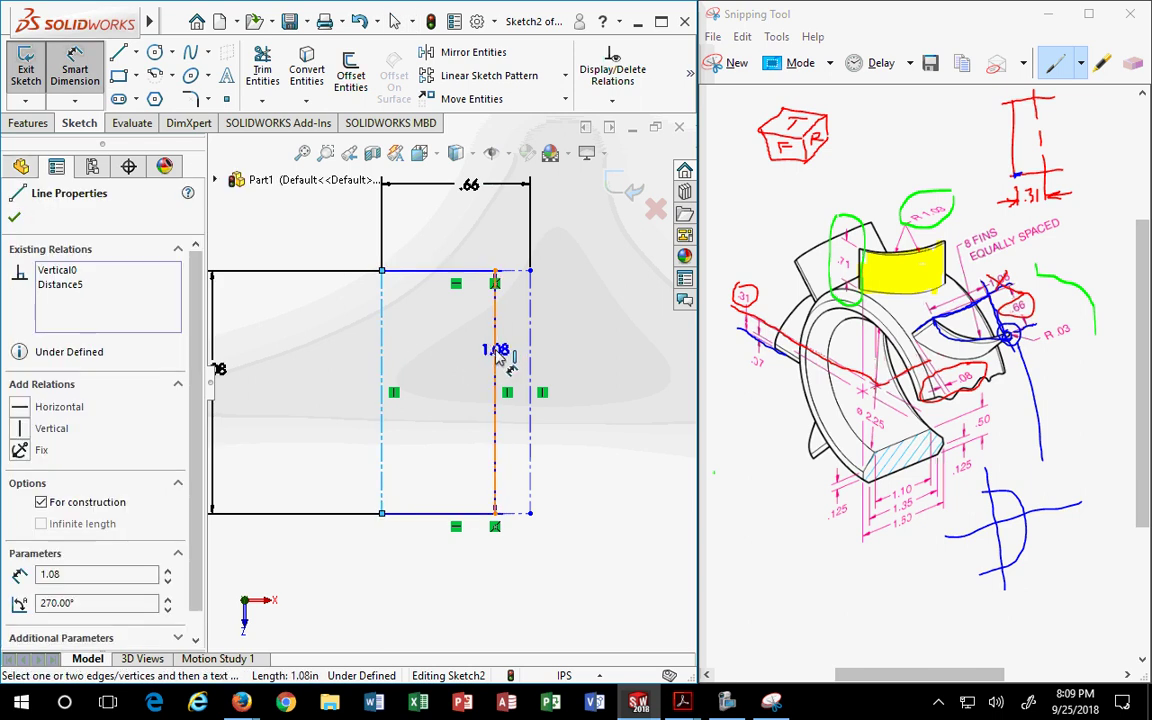
left_click(497, 362)
left_click(428, 572)
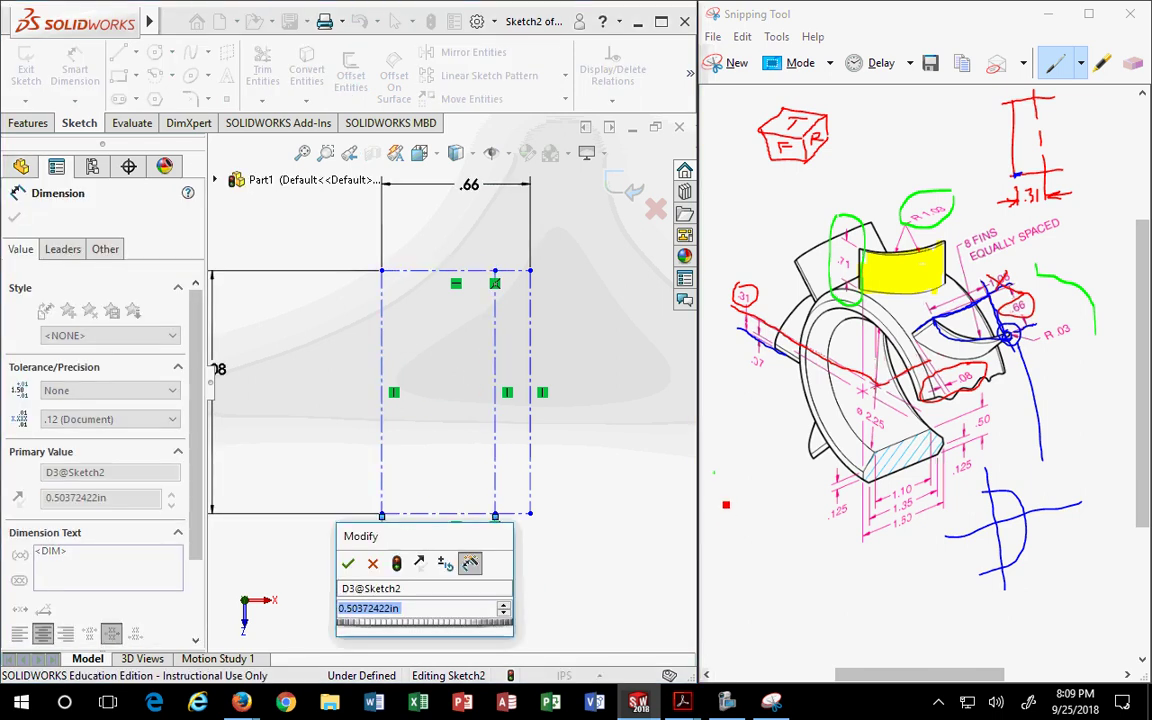
key("BackSpace")
type(".31")
key("Return")
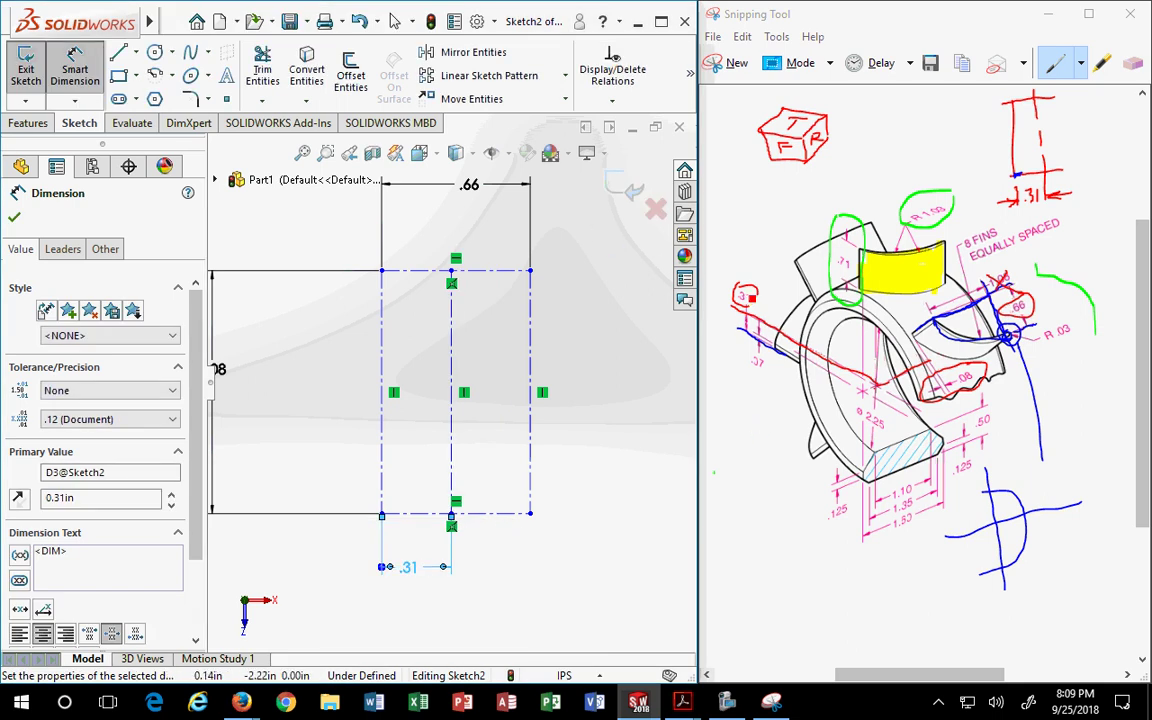
mouse_move(741, 292)
left_mouse_down()
mouse_move(768, 311)
mouse_move(769, 292)
mouse_move(713, 316)
left_mouse_up()
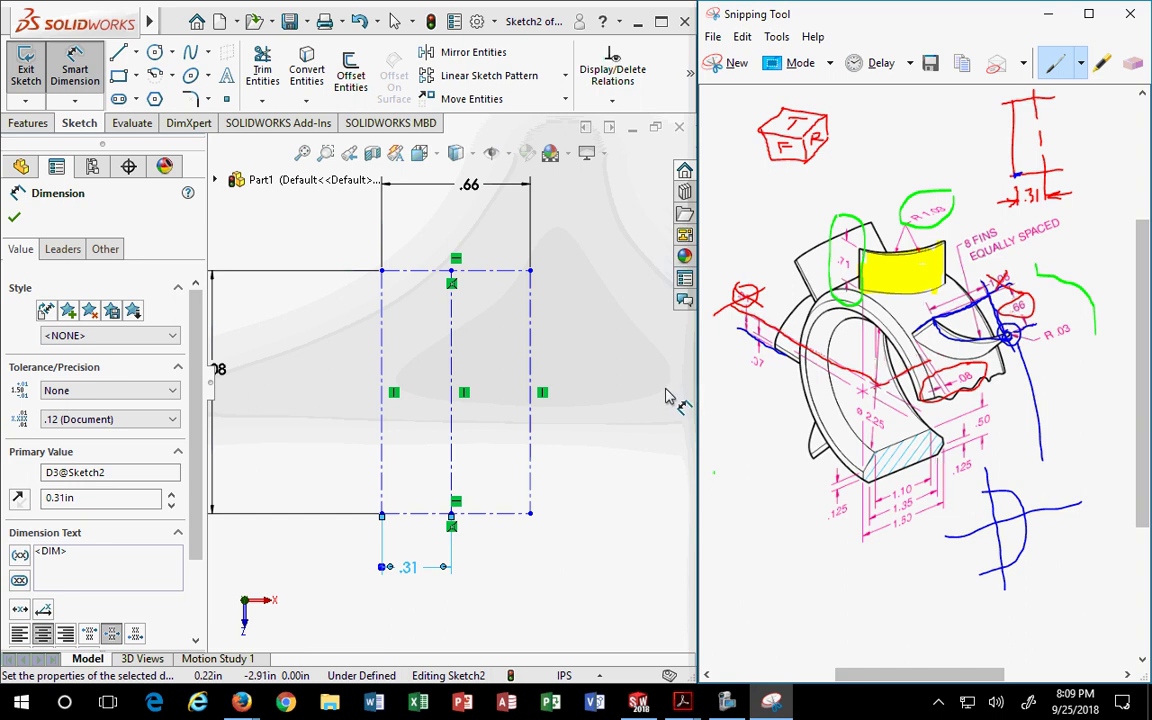
Examine the rectangle's placement relative to the ring from an angle and from the front, ending normal to the sketch plane.
scroll(575, 393, "up", 3)
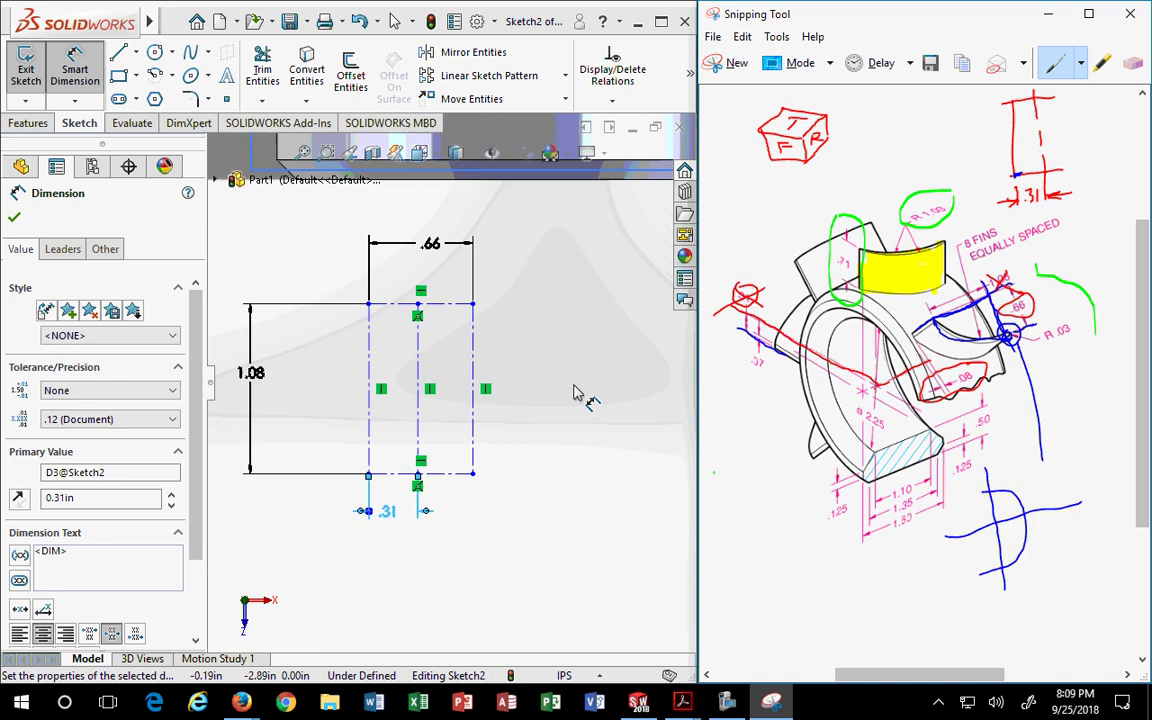
middle_click_drag(540, 386, 591, 419)
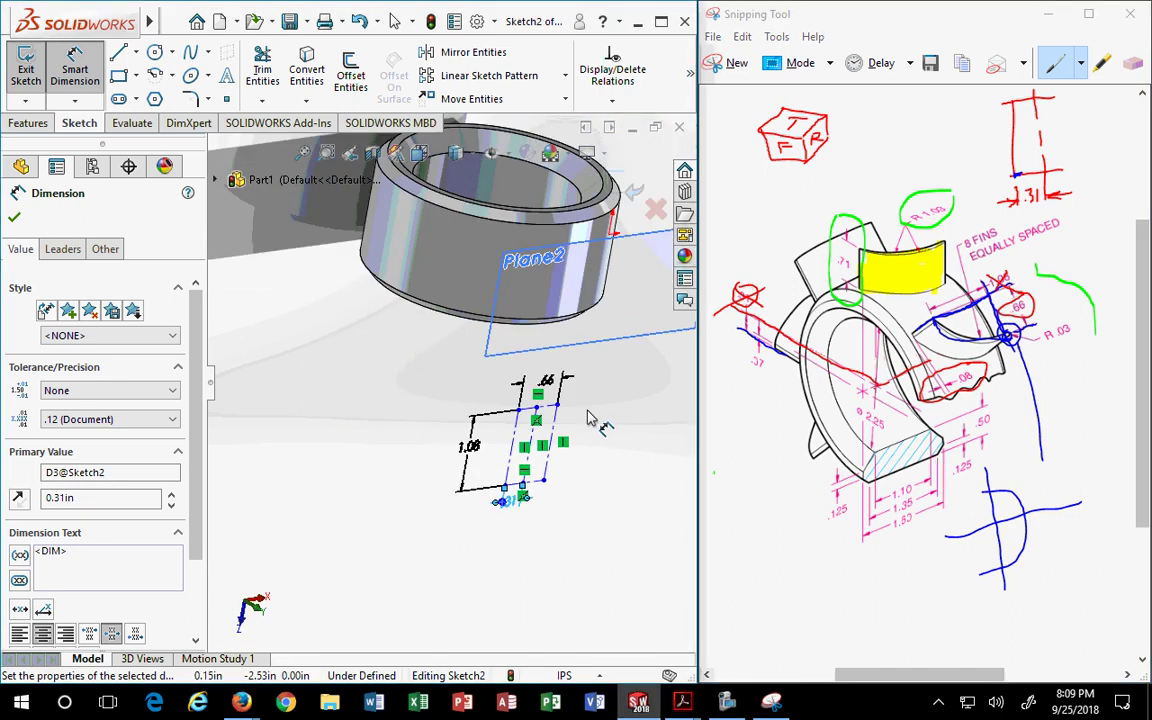
key("Escape")
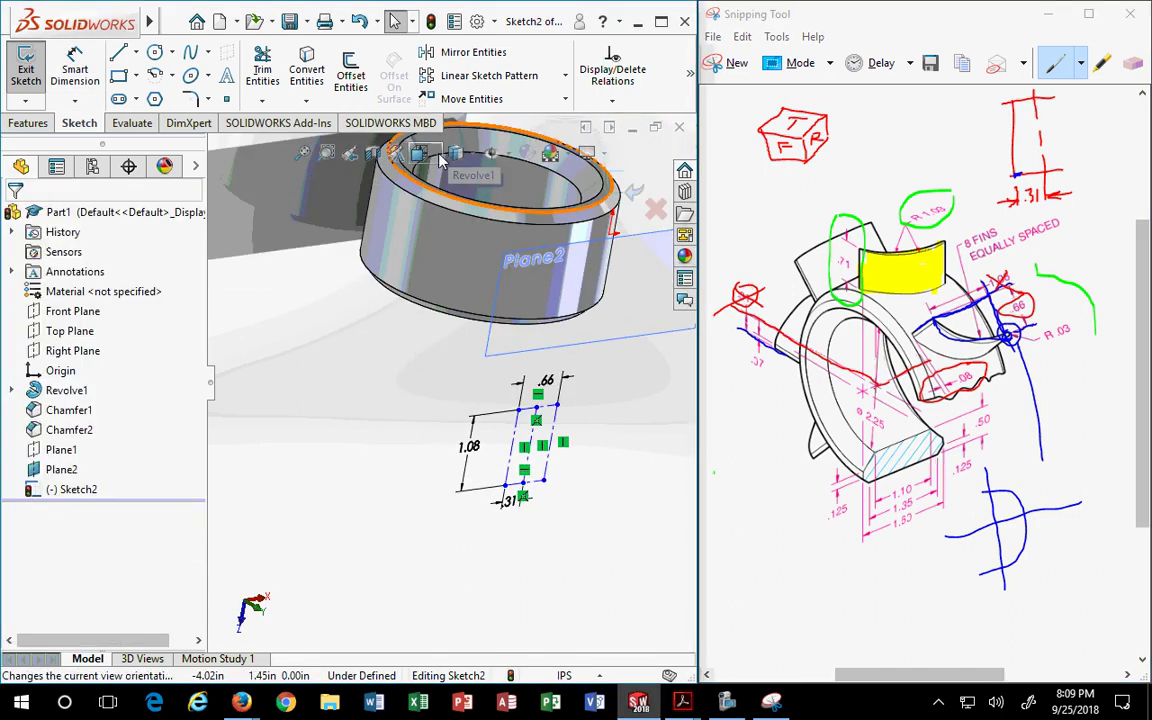
left_click(437, 157)
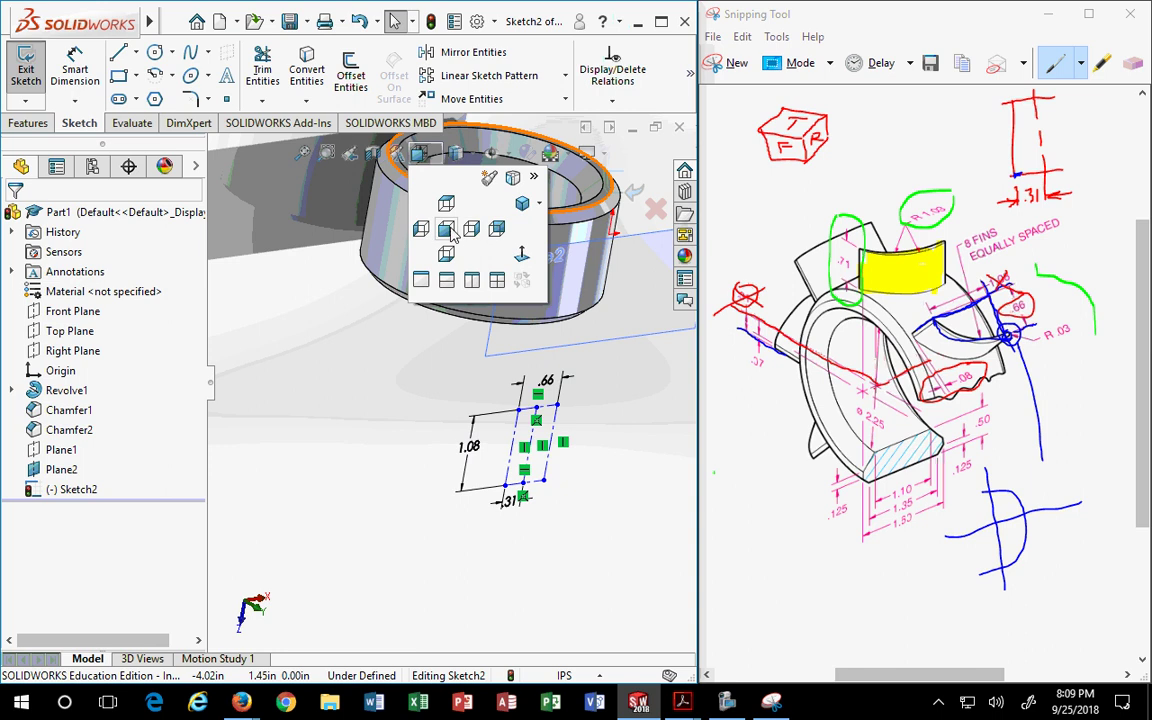
left_click(448, 229)
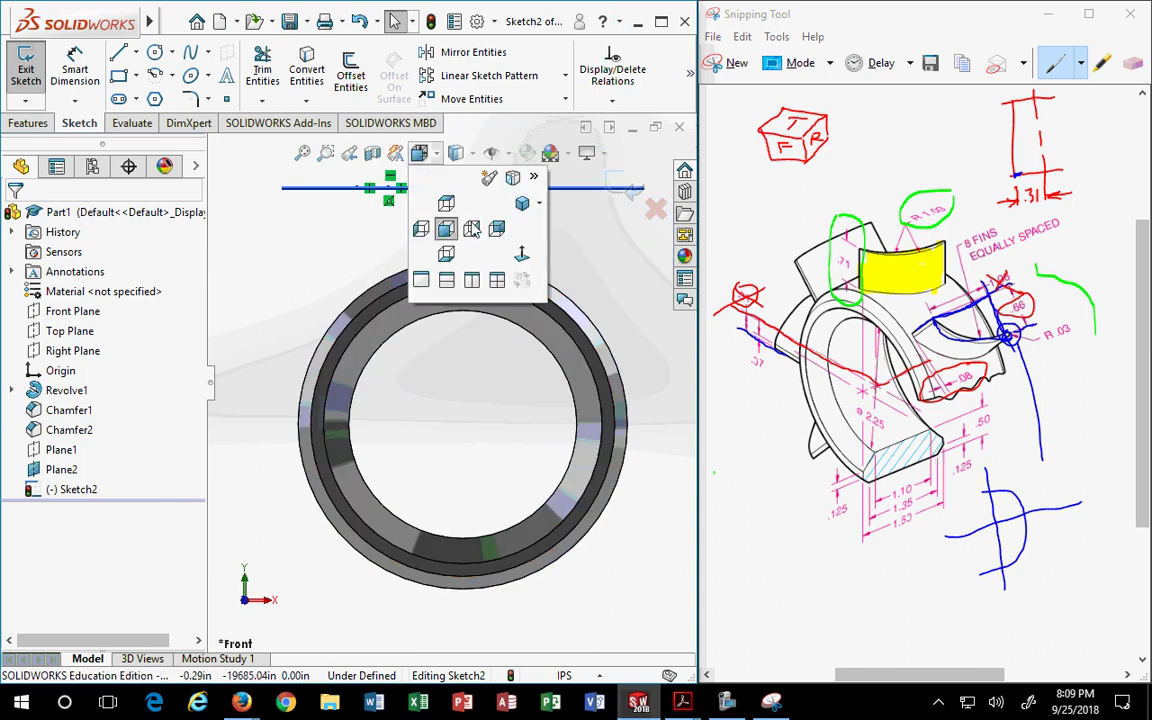
left_click(521, 257)
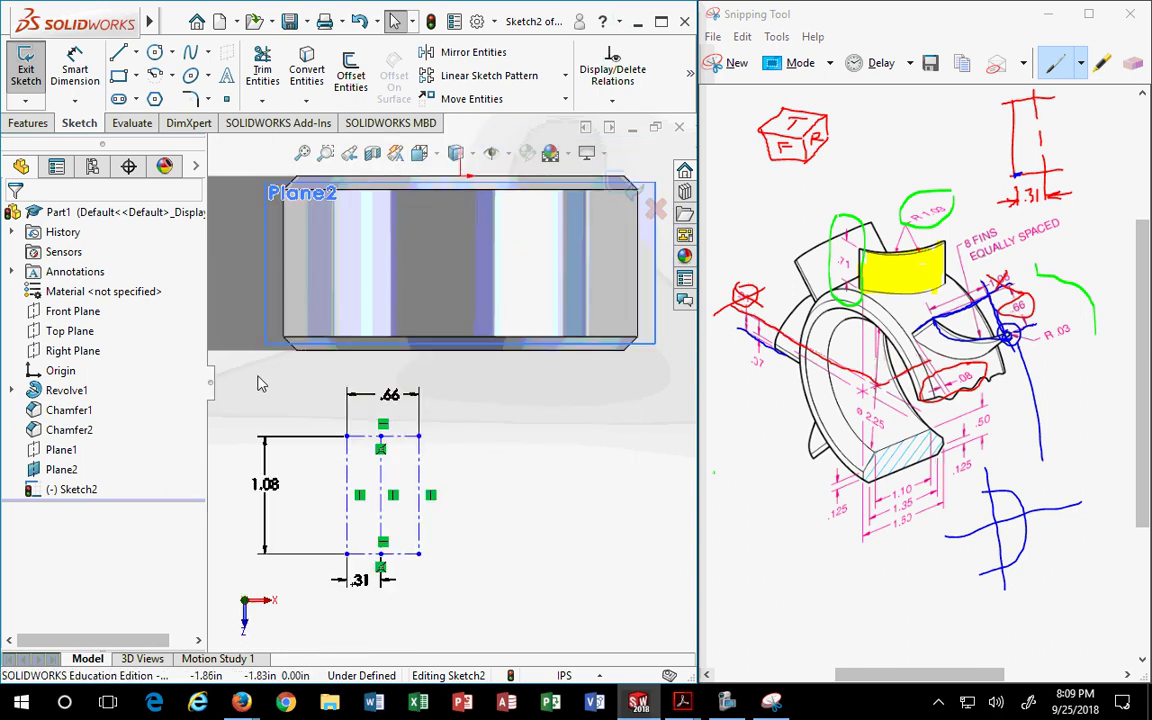
Move the whole construction rectangle onto the ring and shift its inner centerline directly in line with the origin.
left_click_drag(257, 383, 522, 571)
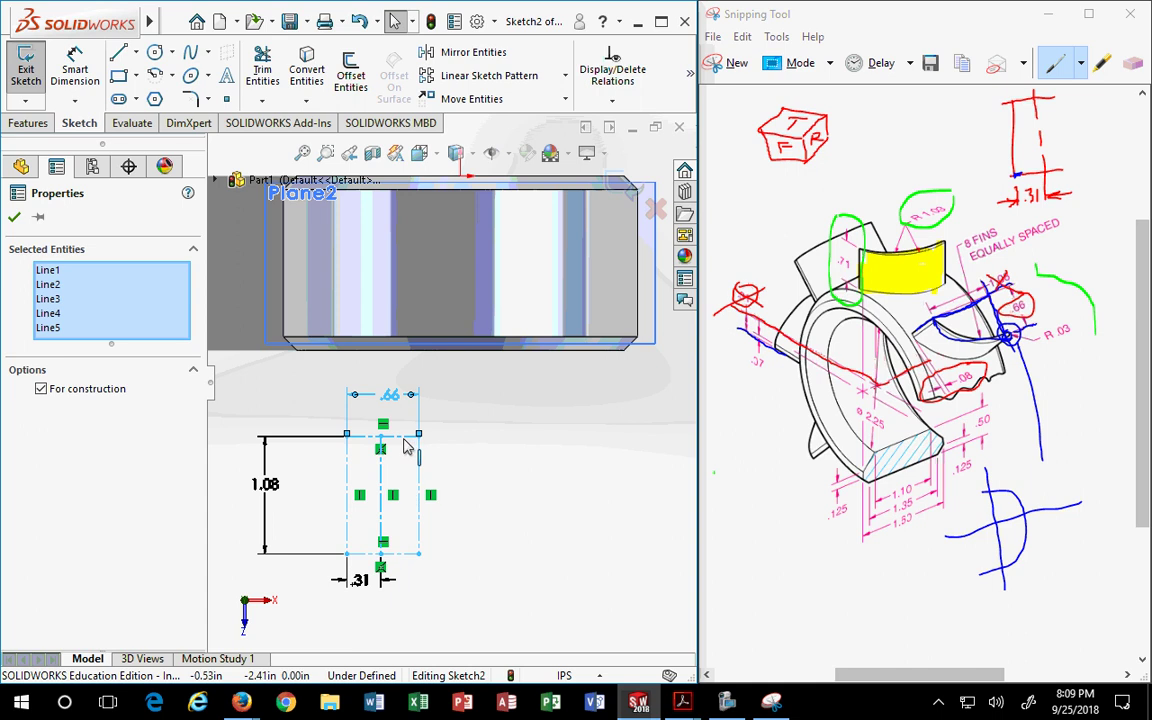
mouse_move(423, 473)
left_mouse_down()
mouse_move(476, 260)
mouse_move(491, 250)
mouse_move(483, 237)
mouse_move(507, 244)
mouse_move(470, 240)
mouse_move(480, 242)
left_mouse_up()
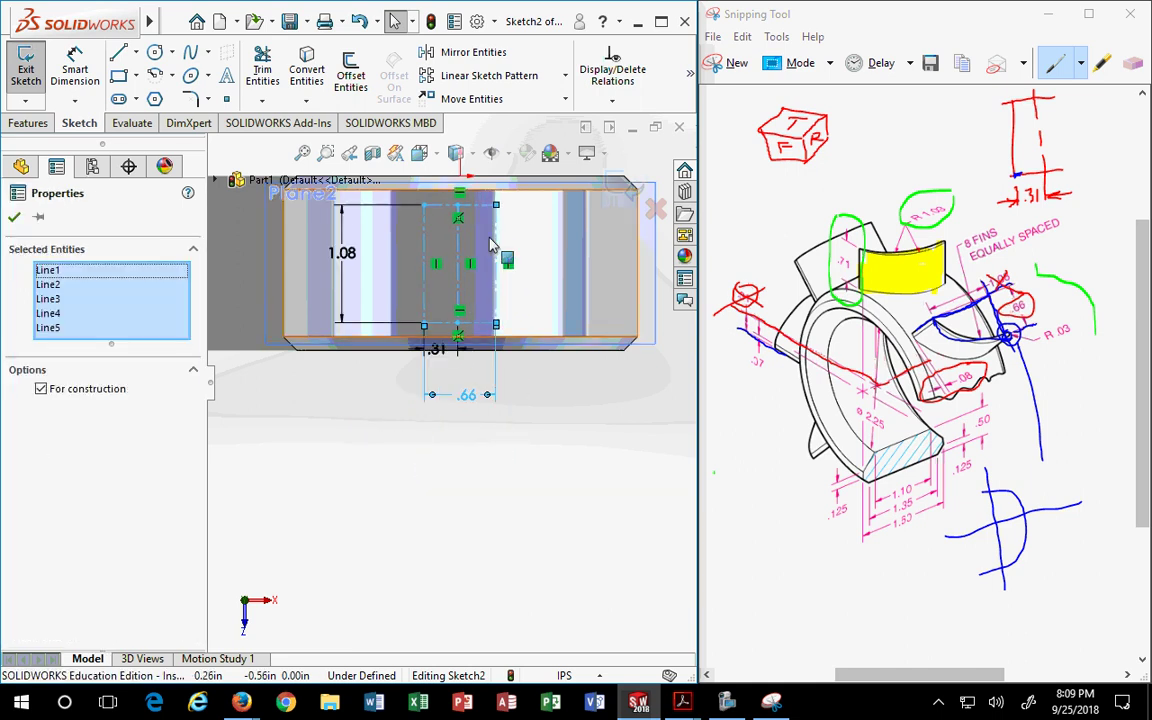
scroll(480, 242, "up", 2)
scroll(480, 245, "up", 4)
key("Escape")
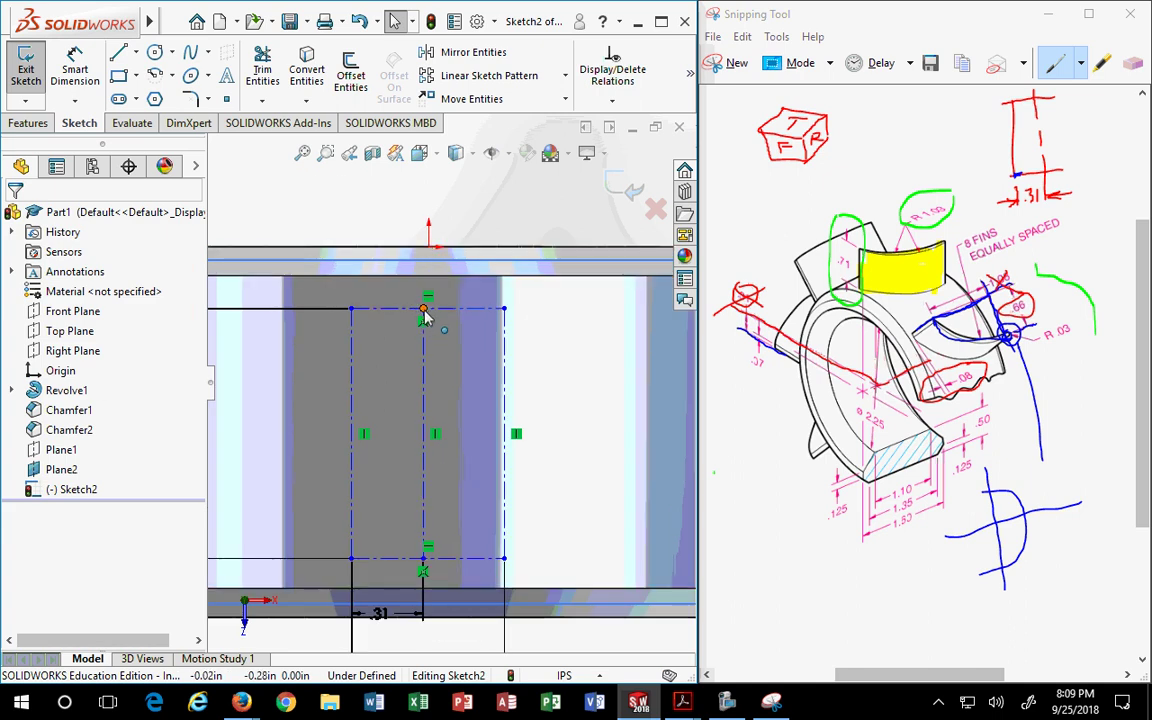
mouse_move(424, 316)
left_mouse_down()
mouse_move(460, 320)
mouse_move(431, 318)
left_mouse_up()
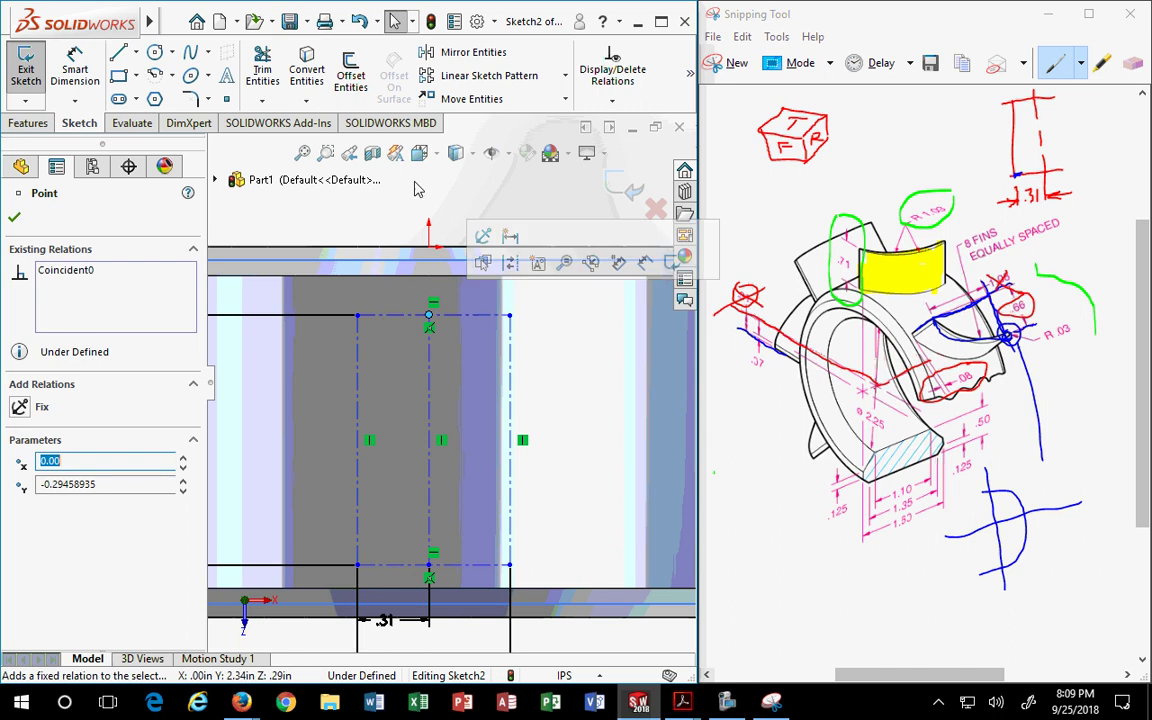
left_click(420, 297)
Draw a vertical centerline about 0.29 in long from the origin to the upper end of the rectangle's inner centerline.
left_click(135, 52)
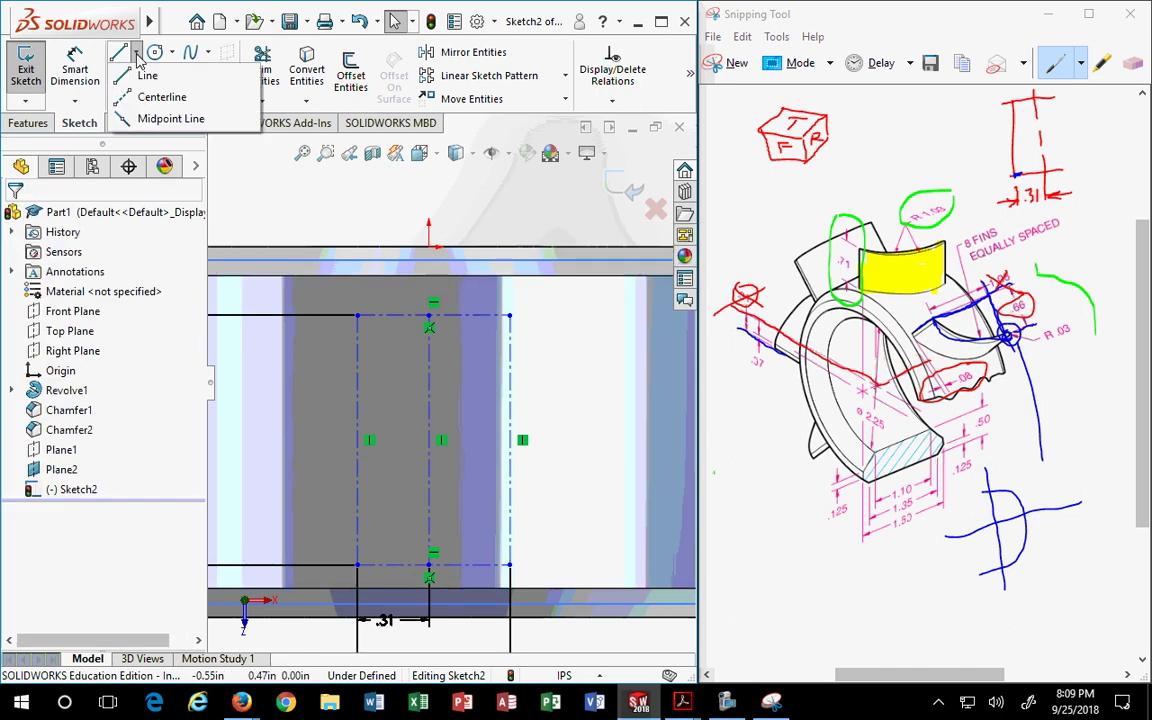
left_click(149, 95)
left_click(428, 247)
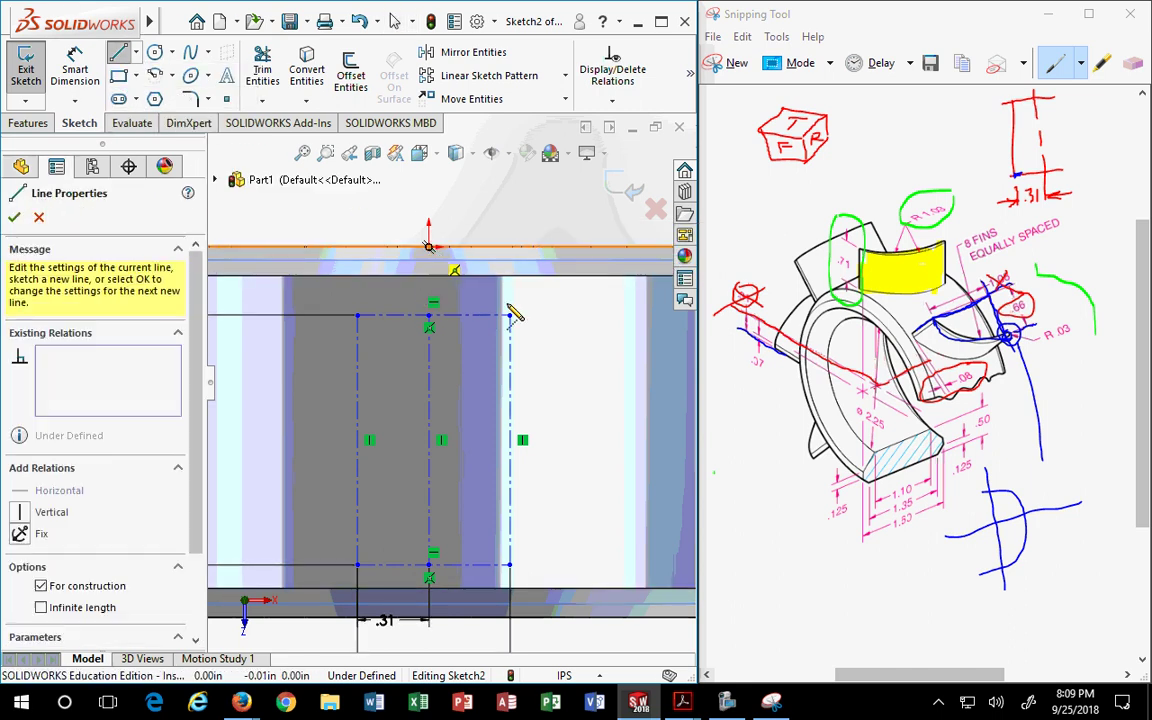
left_click(428, 315)
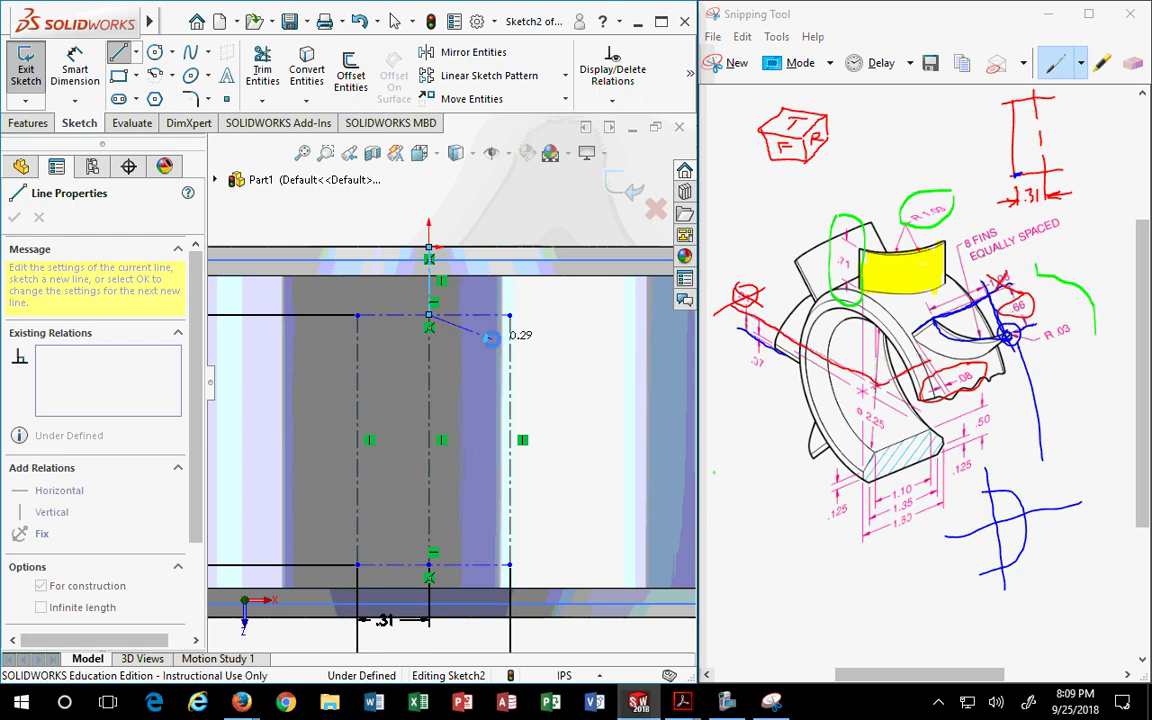
key("Escape")
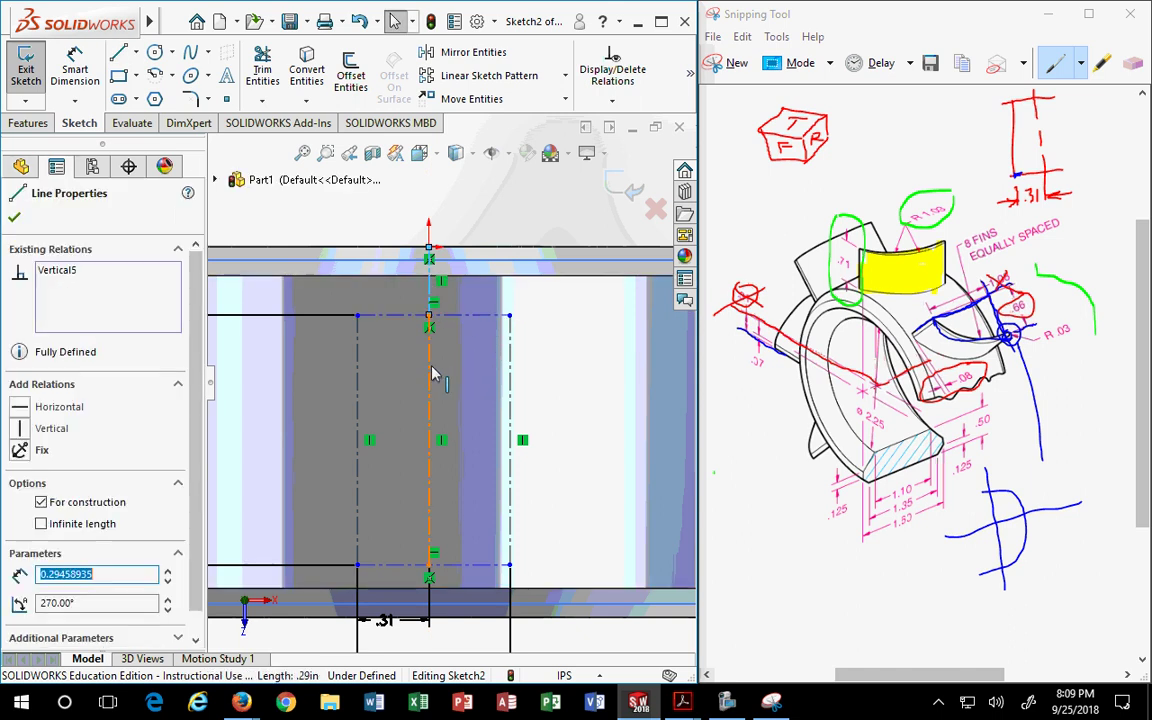
Make the rectangle's inner centerline collinear with the short centerline from the origin.
left_click(432, 375, "ctrl")
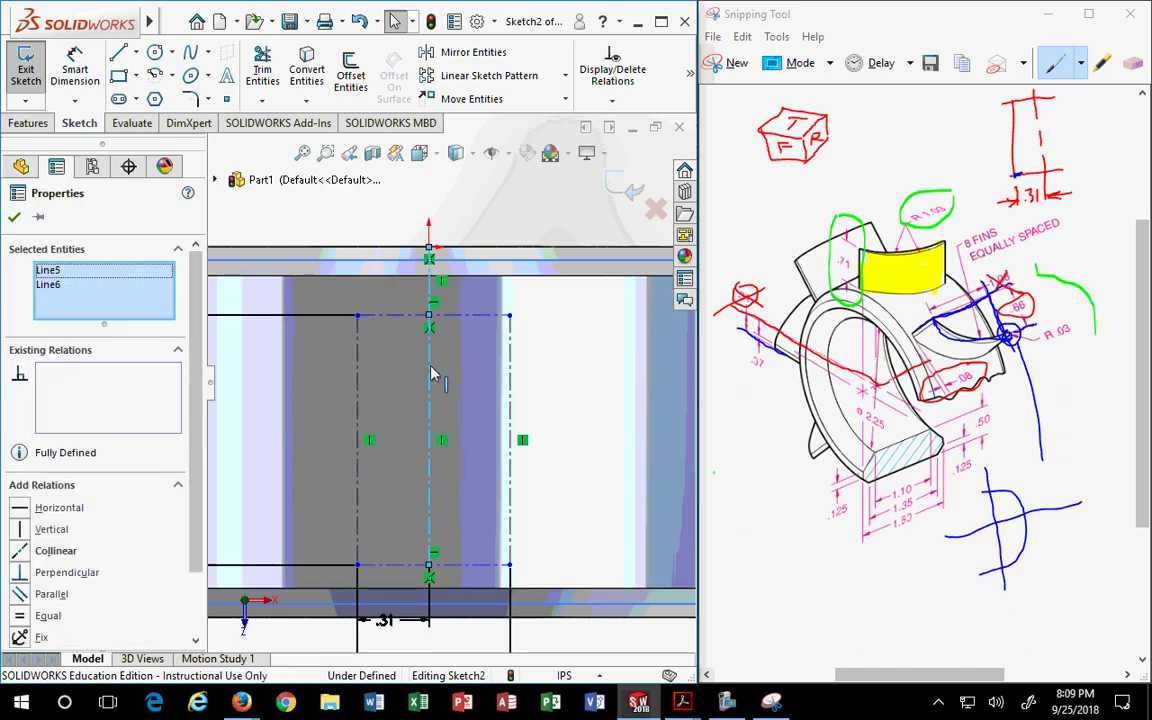
left_click(19, 556)
key("Escape")
Shift the rectangle up and down along the ring to test its remaining vertical freedom.
scroll(442, 489, "up", 2)
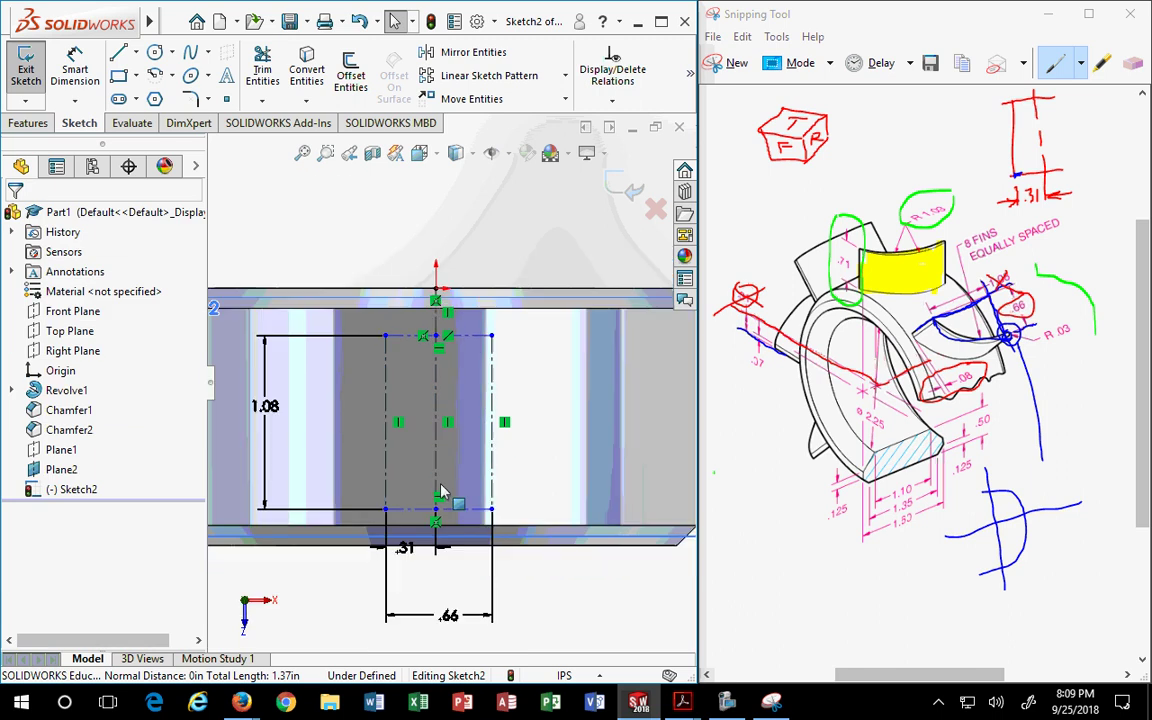
left_click(491, 362)
mouse_move(491, 362)
left_mouse_down()
mouse_move(506, 324)
mouse_move(465, 327)
left_mouse_up()
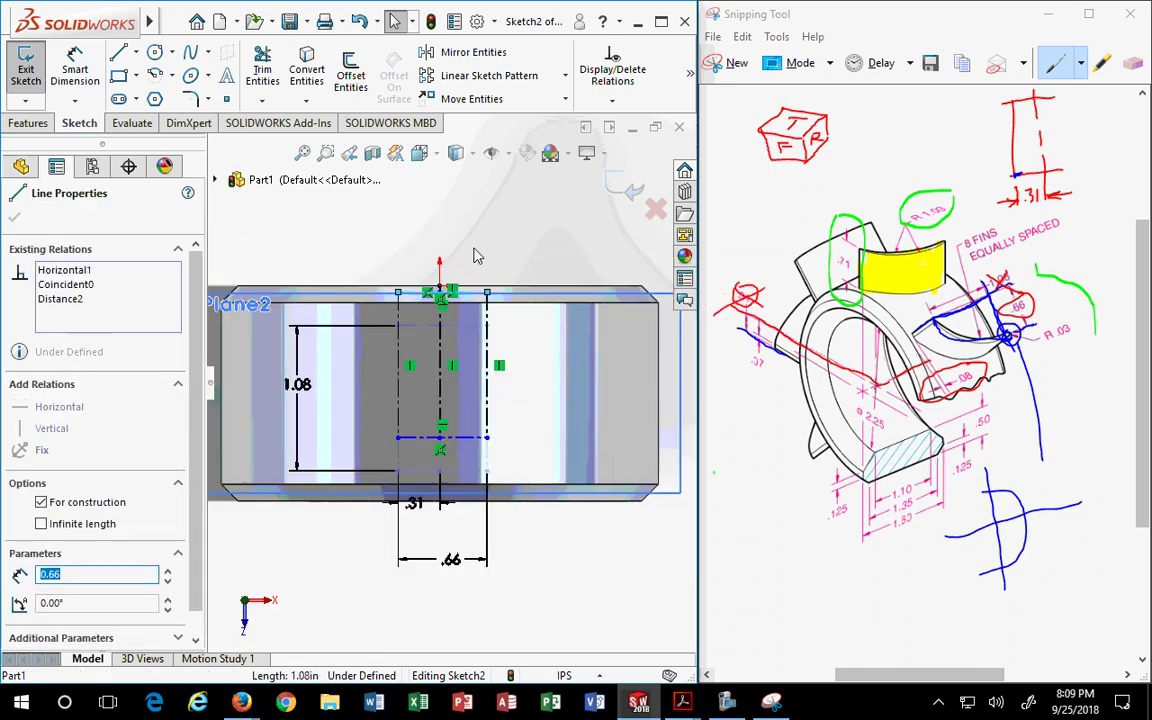
left_click_drag(477, 257, 445, 342)
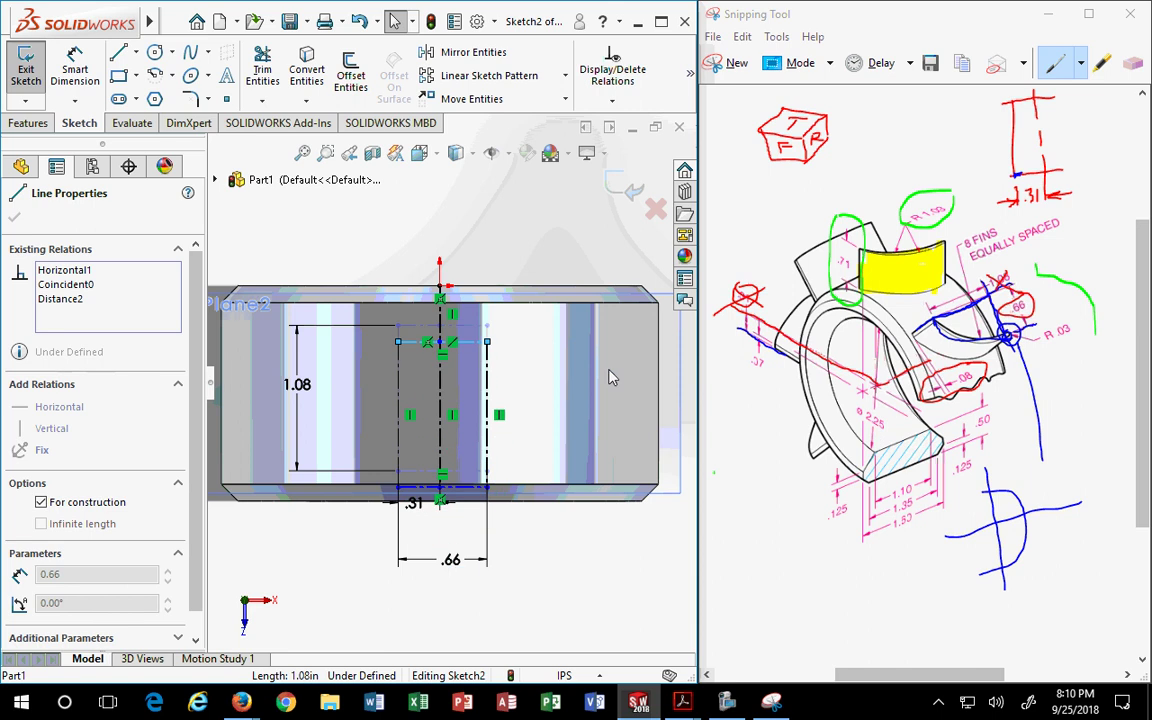
mouse_move(612, 377)
left_mouse_down()
mouse_move(420, 262)
mouse_move(405, 325)
mouse_move(405, 300)
mouse_move(503, 497)
left_mouse_up()
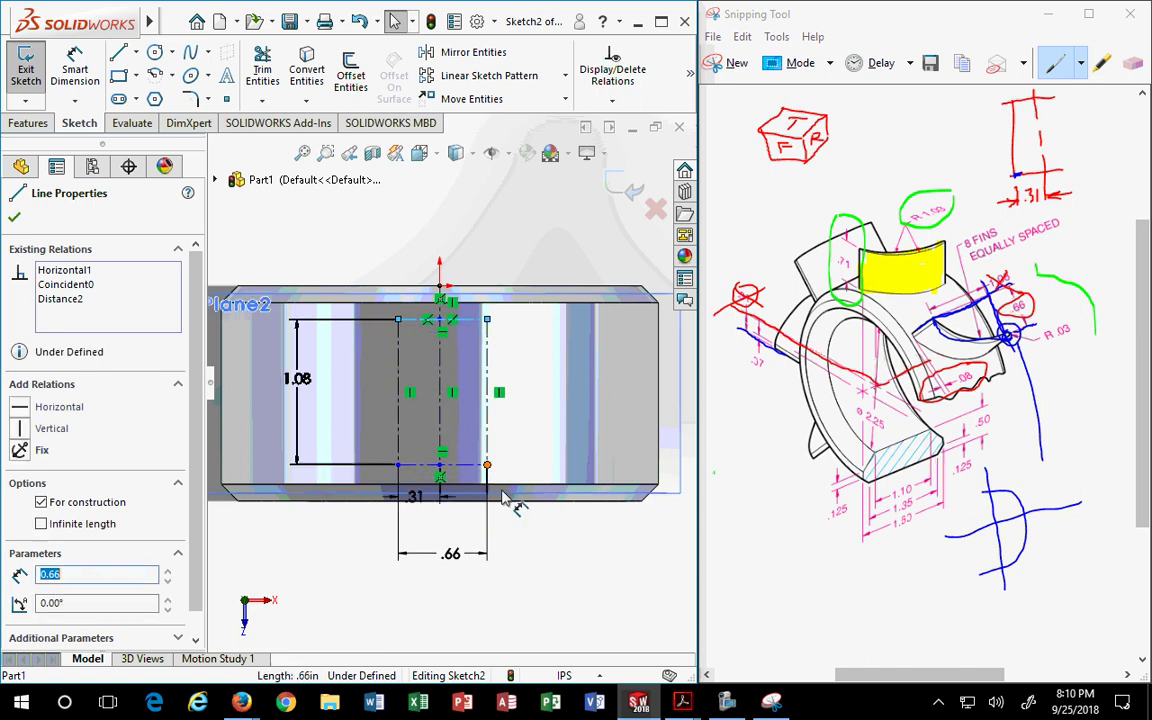
left_click(542, 540)
scroll(527, 527, "up", 2)
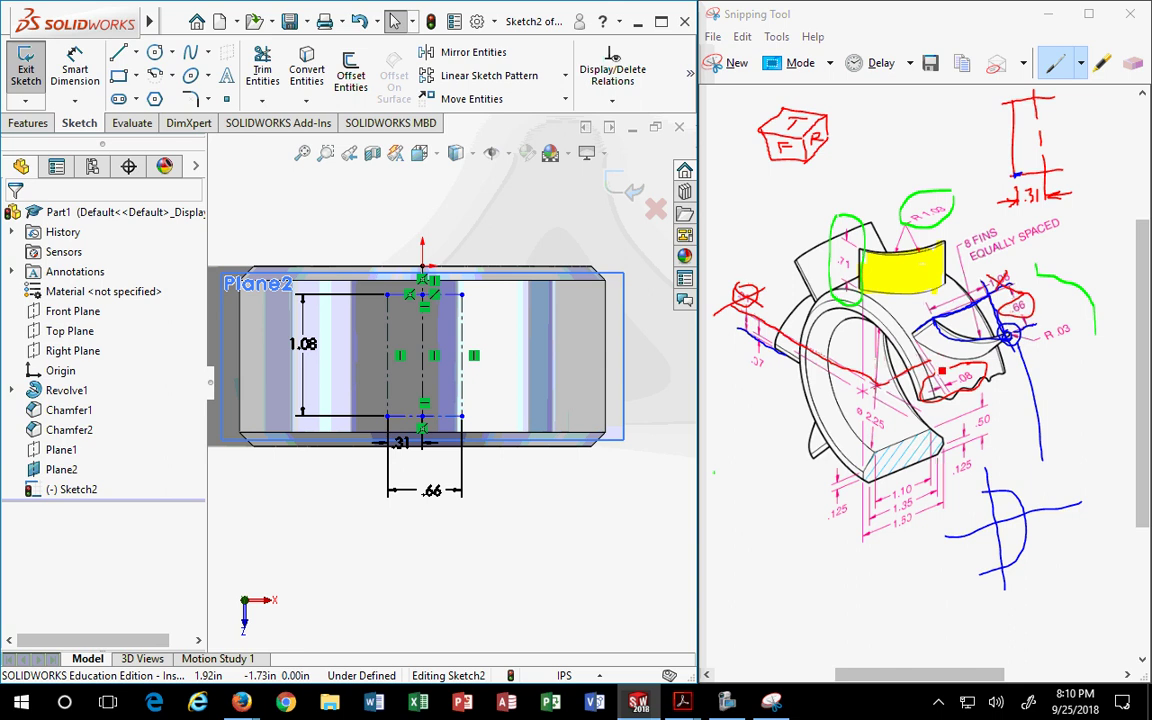
Dimension the rectangle's lower side 0.08 in from the ring's lower chamfer edge and place the dimension text below the ring.
mouse_move(80, 22)
left_click(175, 18)
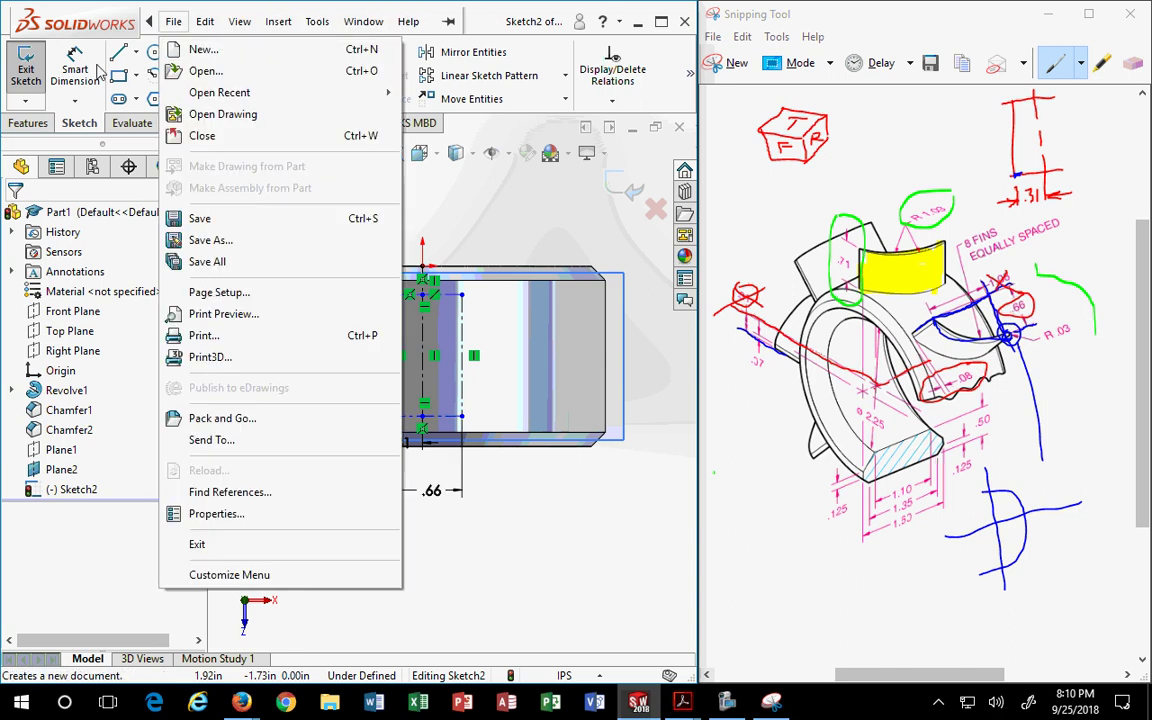
left_click(75, 70)
left_click(403, 420)
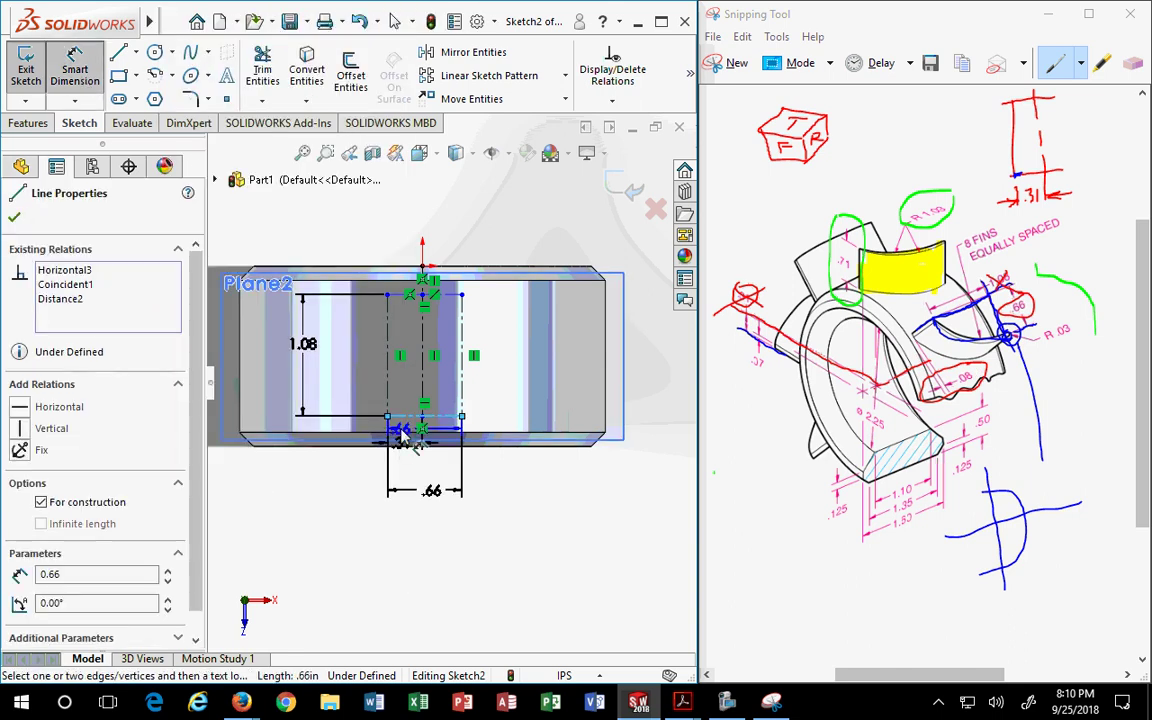
scroll(405, 440, "up", 1)
left_click(437, 476)
scroll(425, 432, "up", 4)
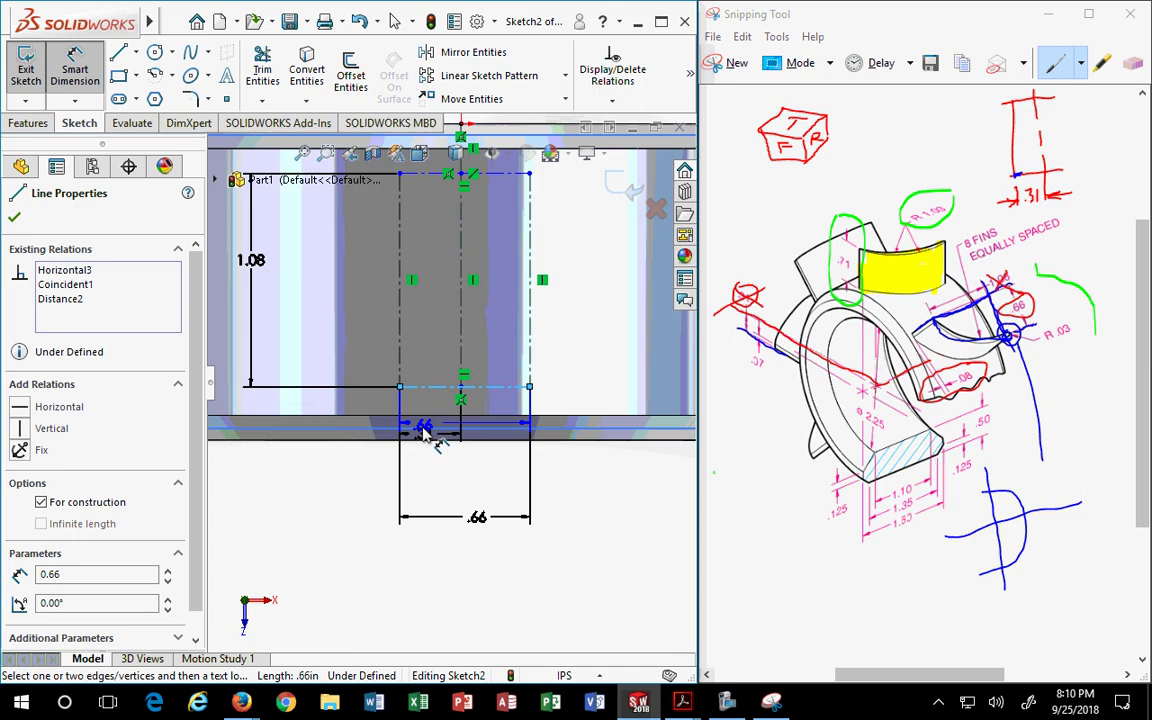
left_click(297, 411)
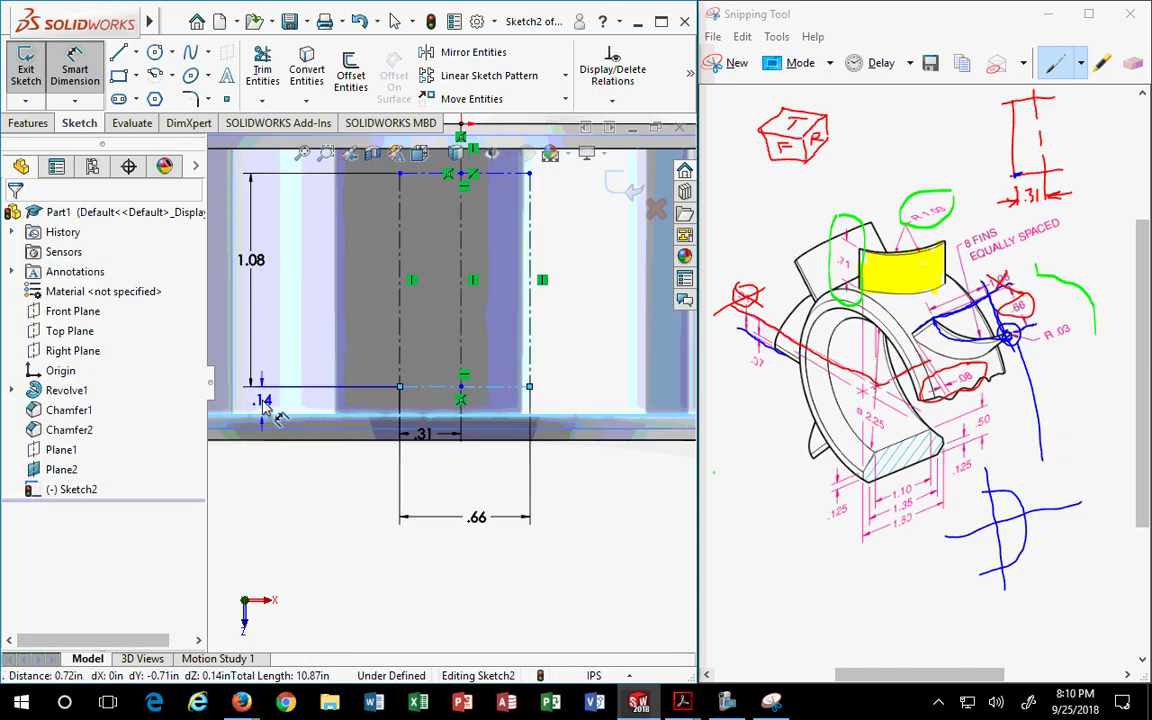
left_click(265, 399)
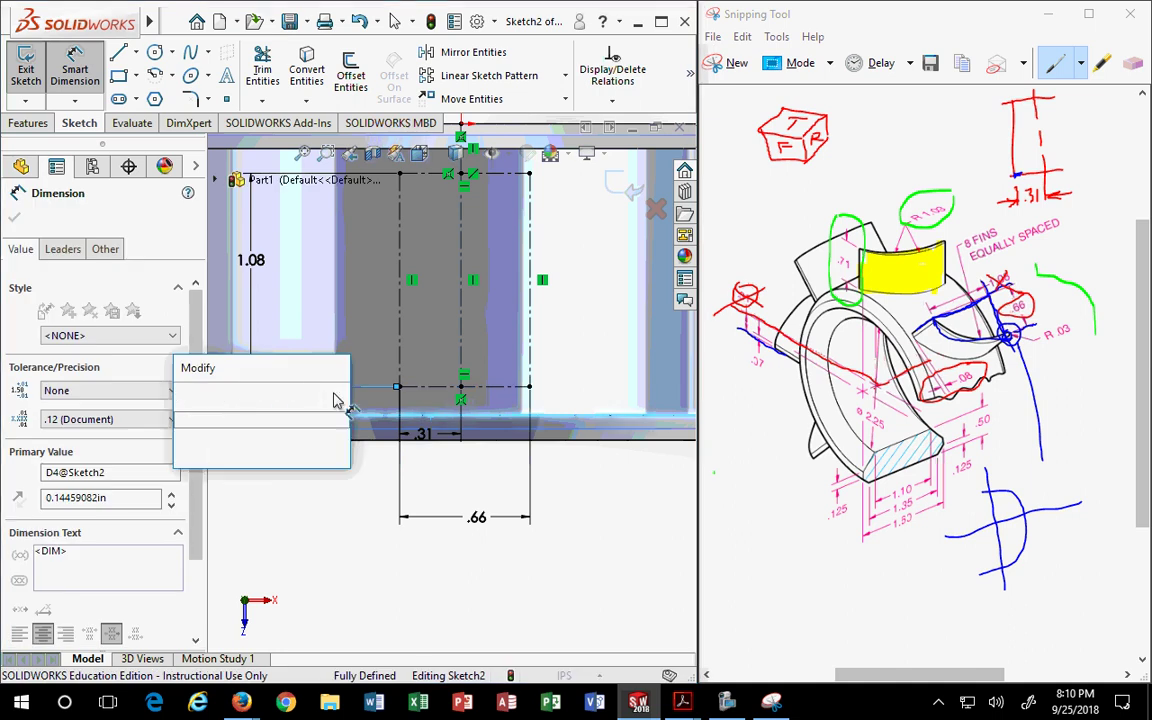
type(".08")
key("Return")
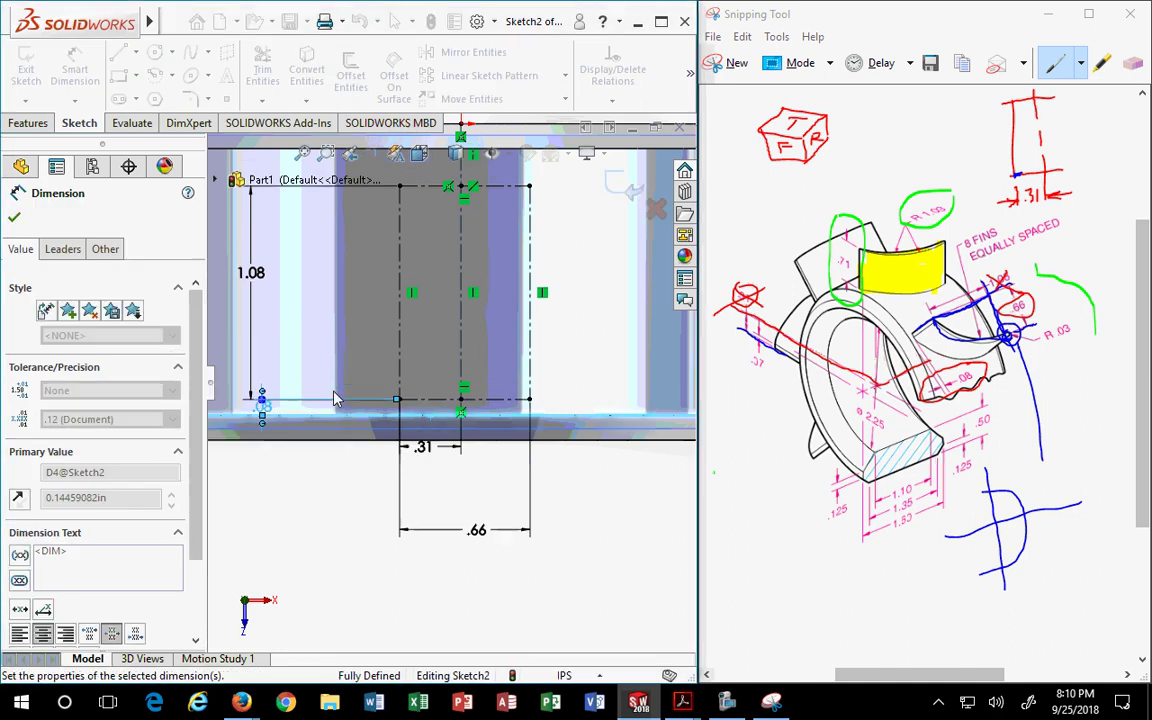
key("Escape")
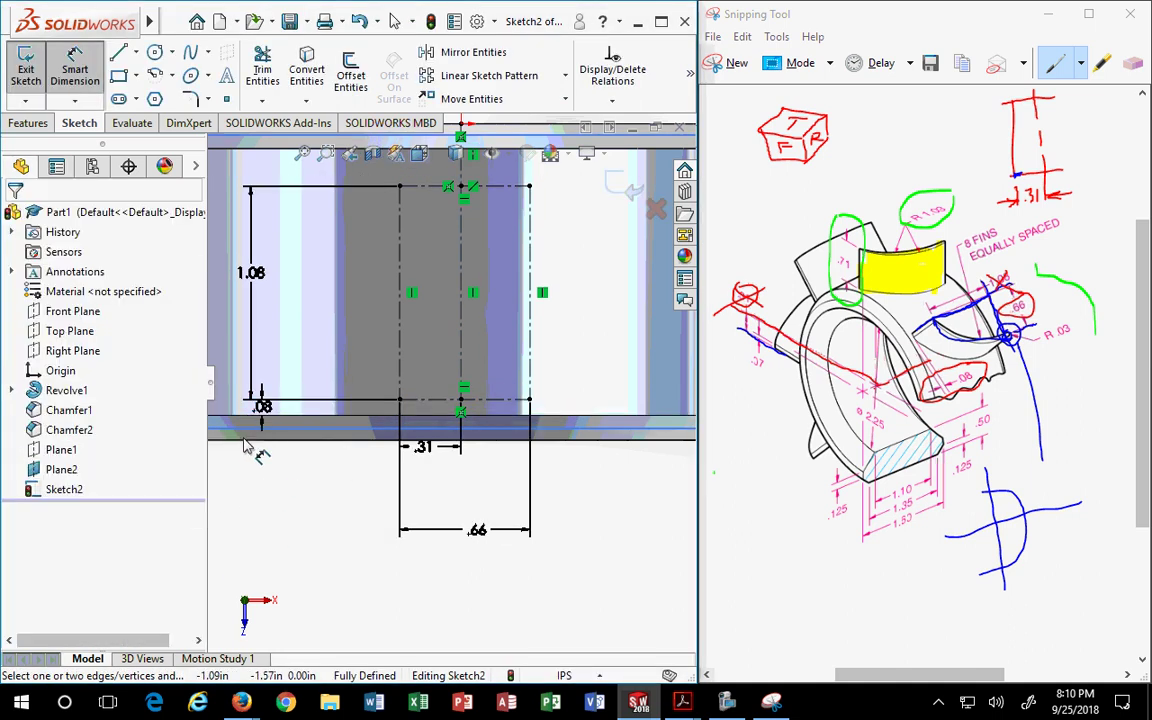
key("Escape")
left_click_drag(262, 404, 257, 500)
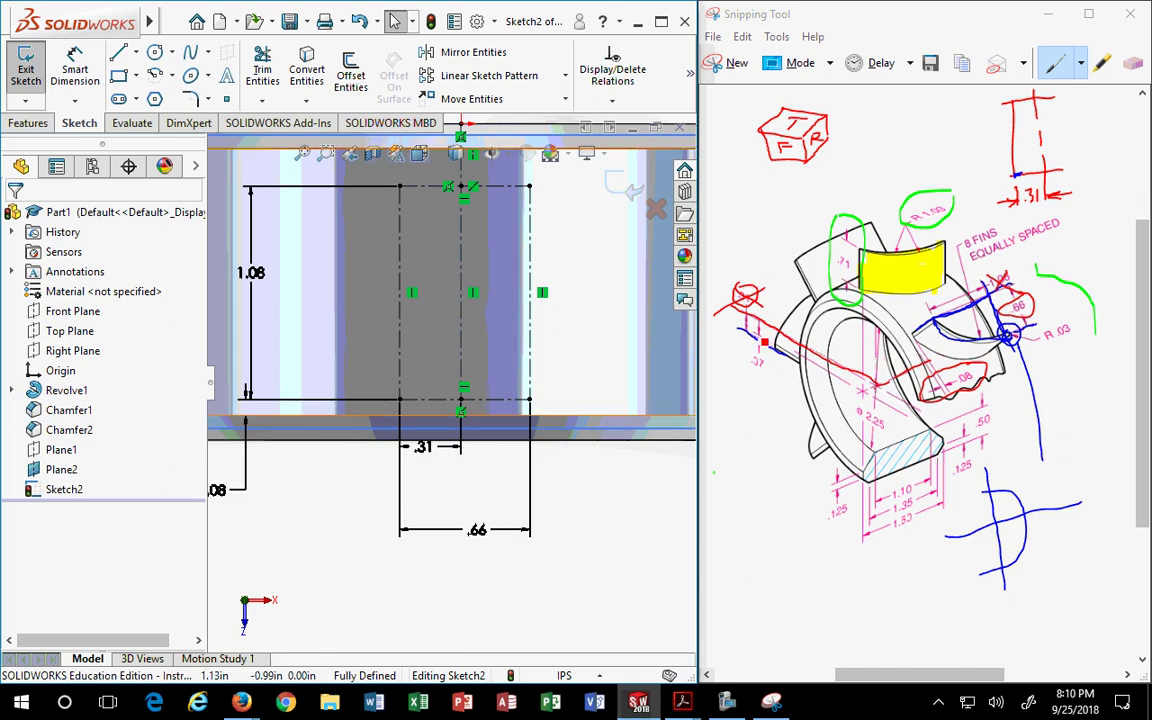
Circle the .07 value on the reference drawing and draw a full-height vertical centerline about 0.07 in inside the rectangle's left side.
left_click(757, 370)
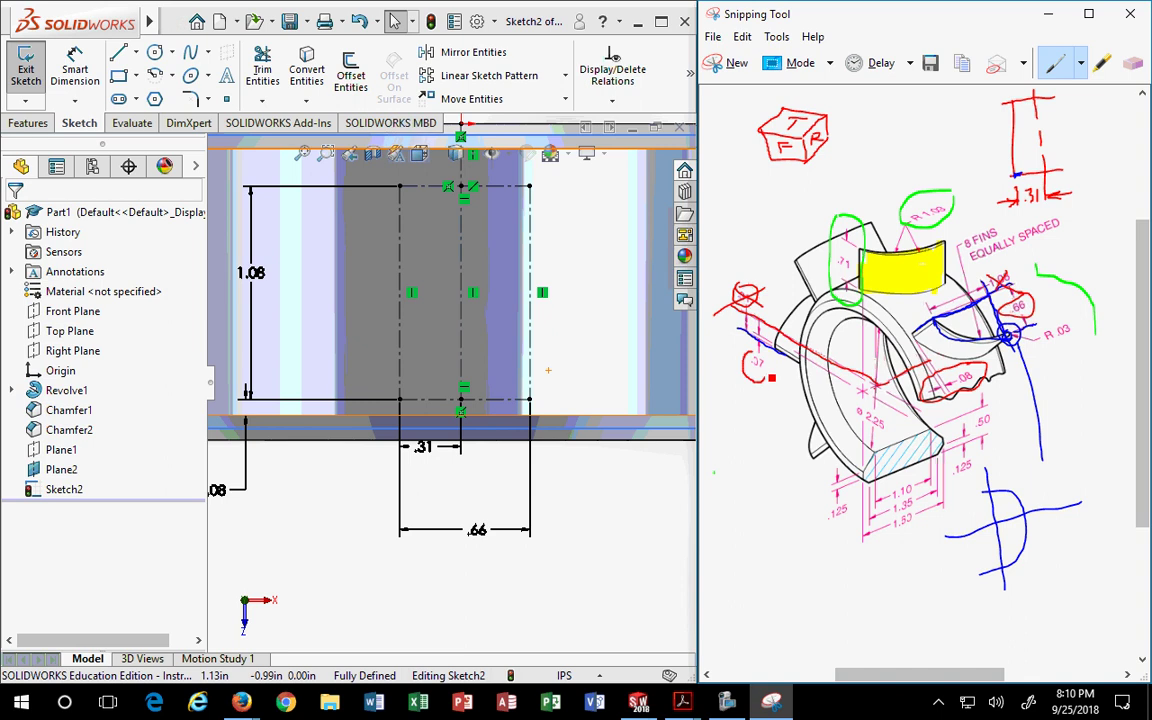
left_click(136, 52)
left_click(140, 95)
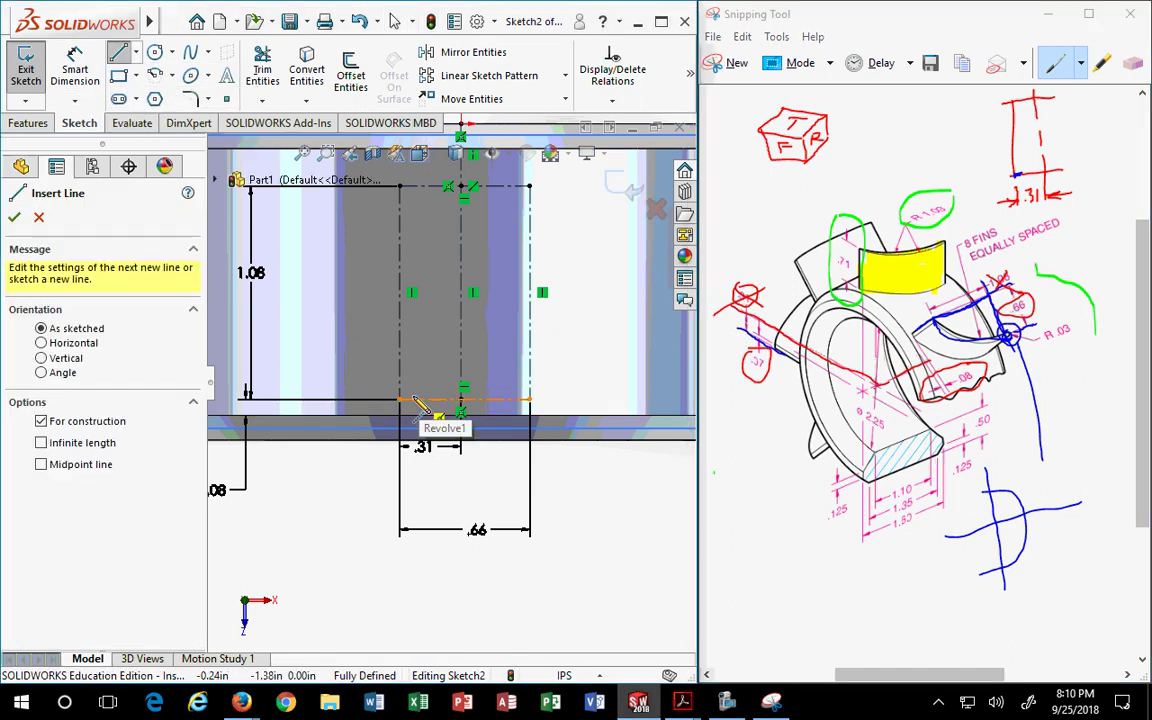
left_click(413, 400)
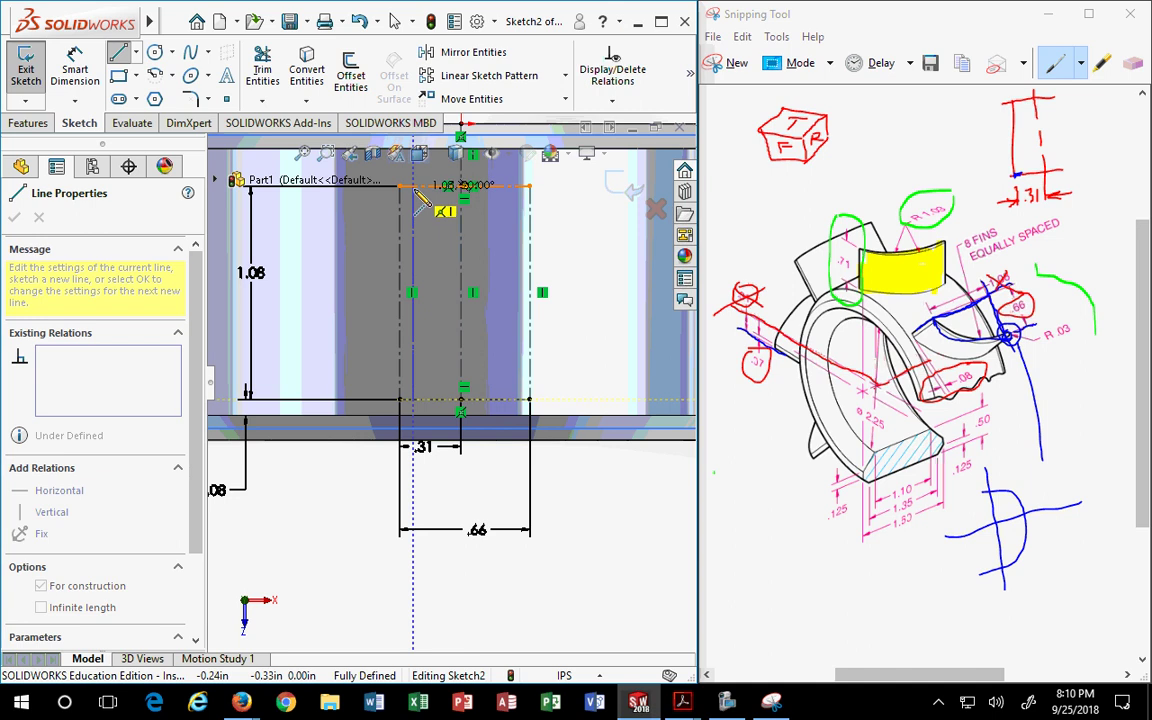
left_click(413, 187)
left_click(395, 21)
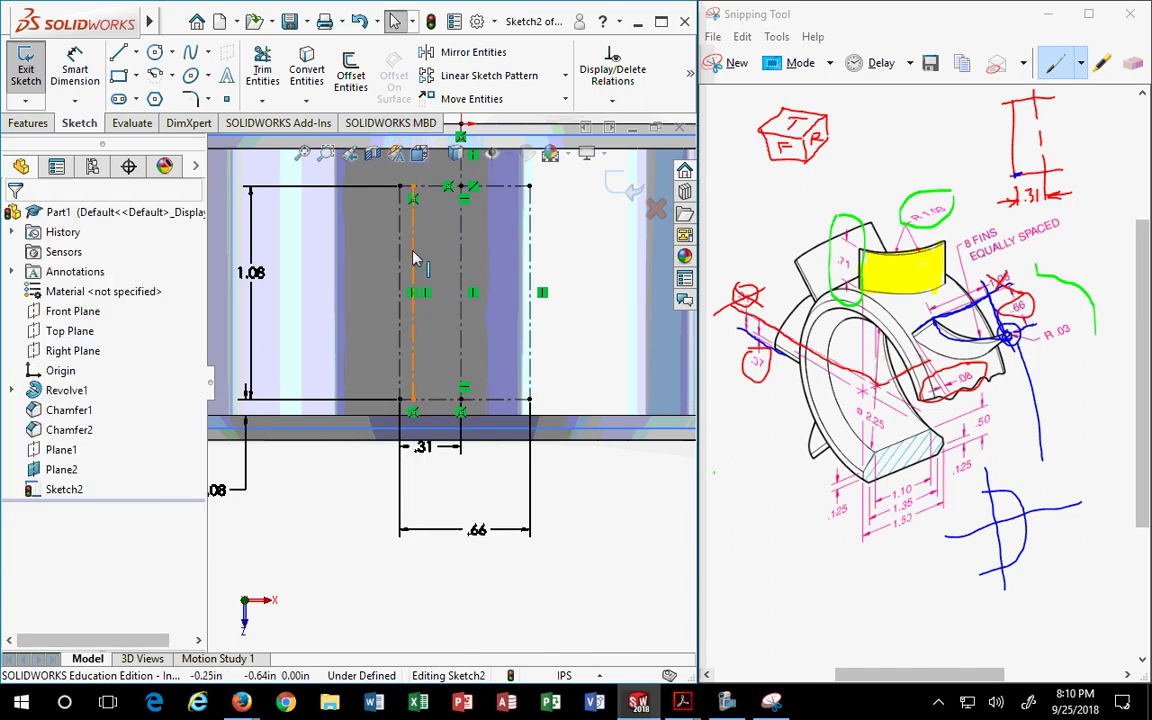
Dimension the new centerline 0.07 in from the rectangle's left side.
left_click(78, 68)
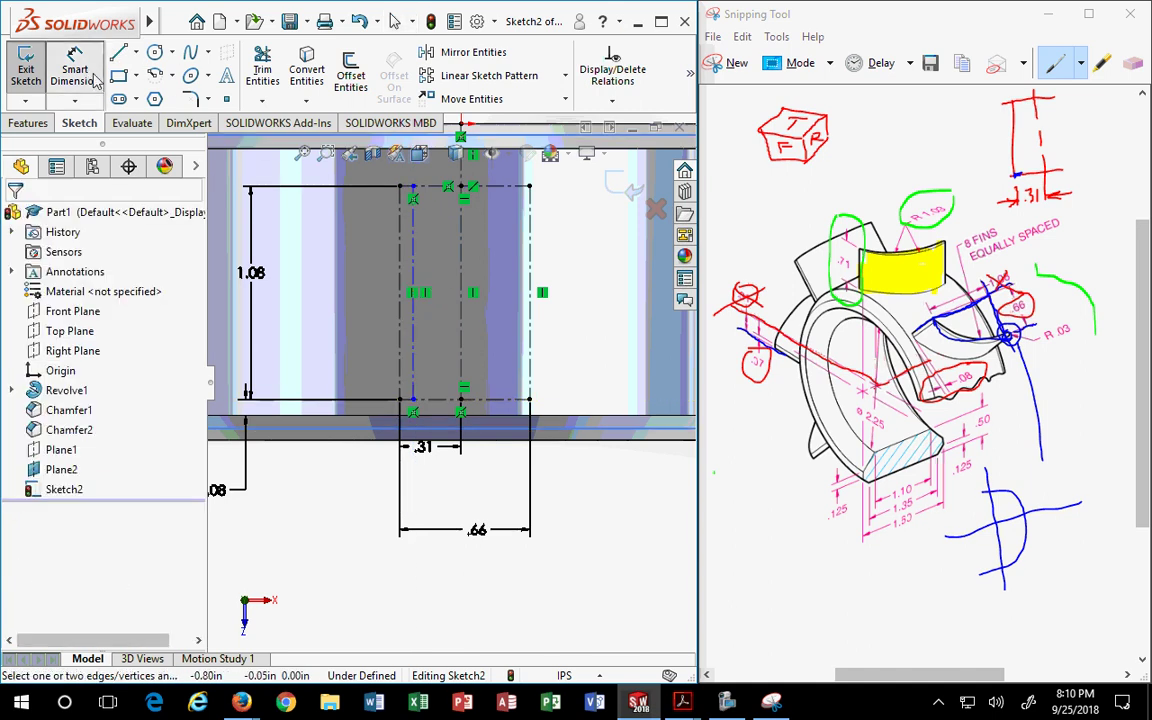
left_click(414, 372)
left_click(403, 366)
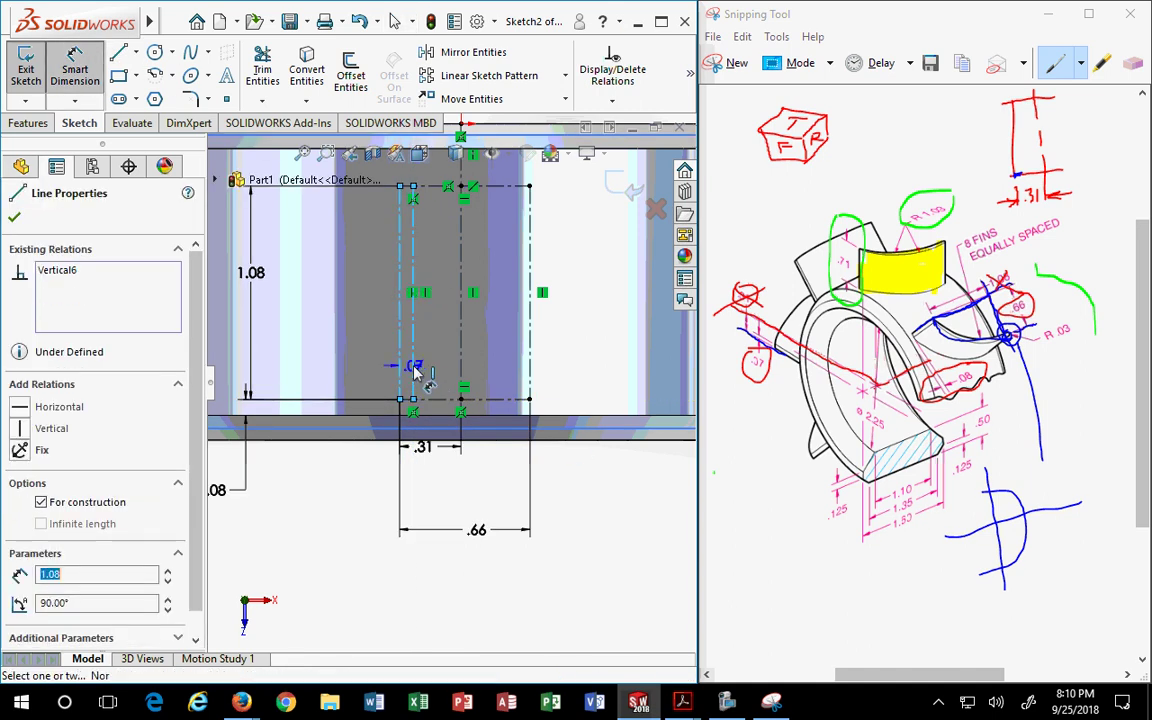
left_click(370, 443)
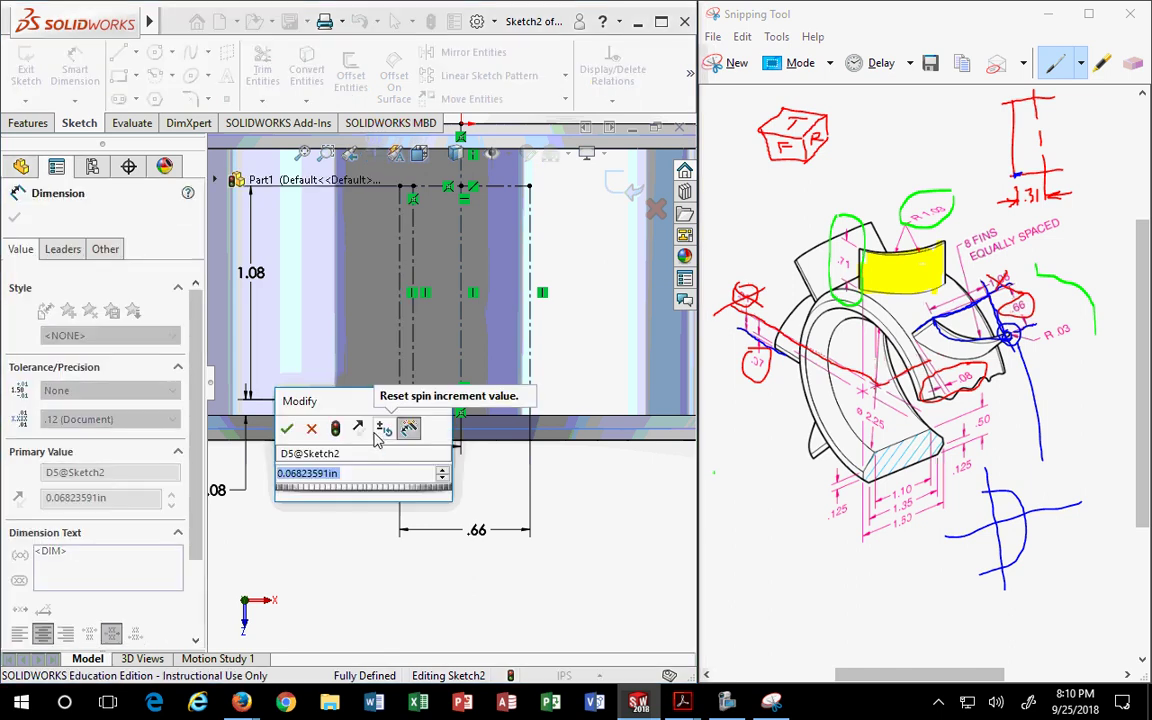
left_click(287, 428)
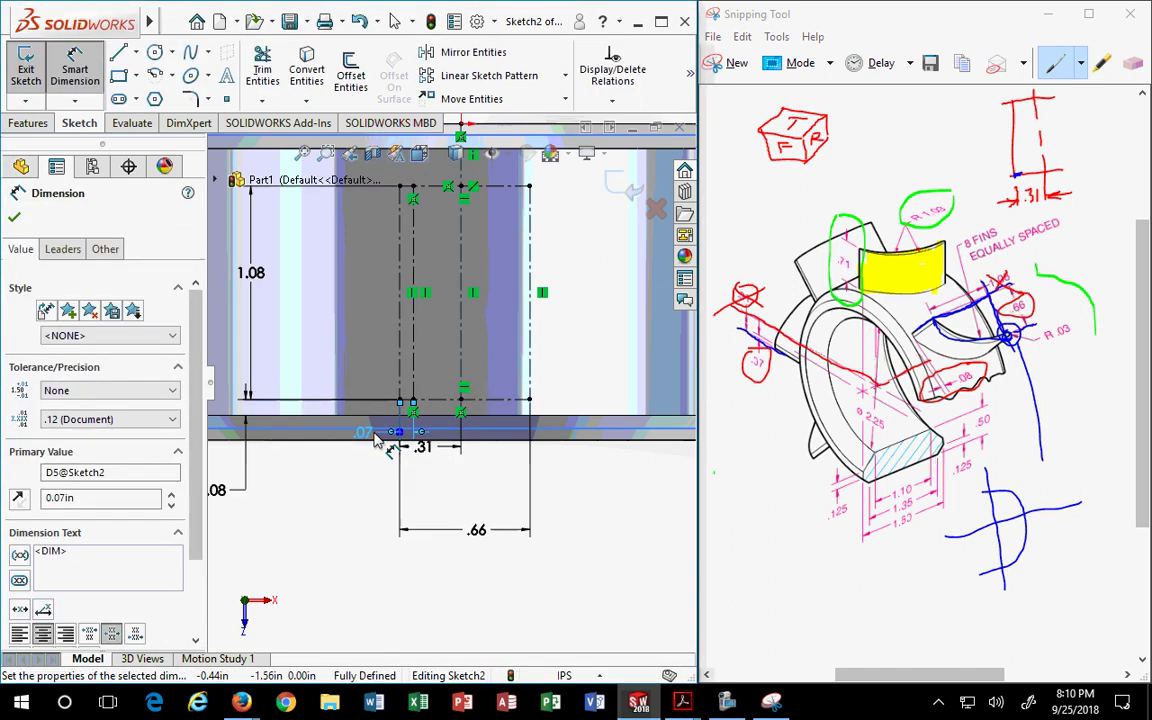
Rearrange the 0.31 and 0.07 dimensions so they sit clear below the ring's lower edge.
scroll(452, 490, "down", 3)
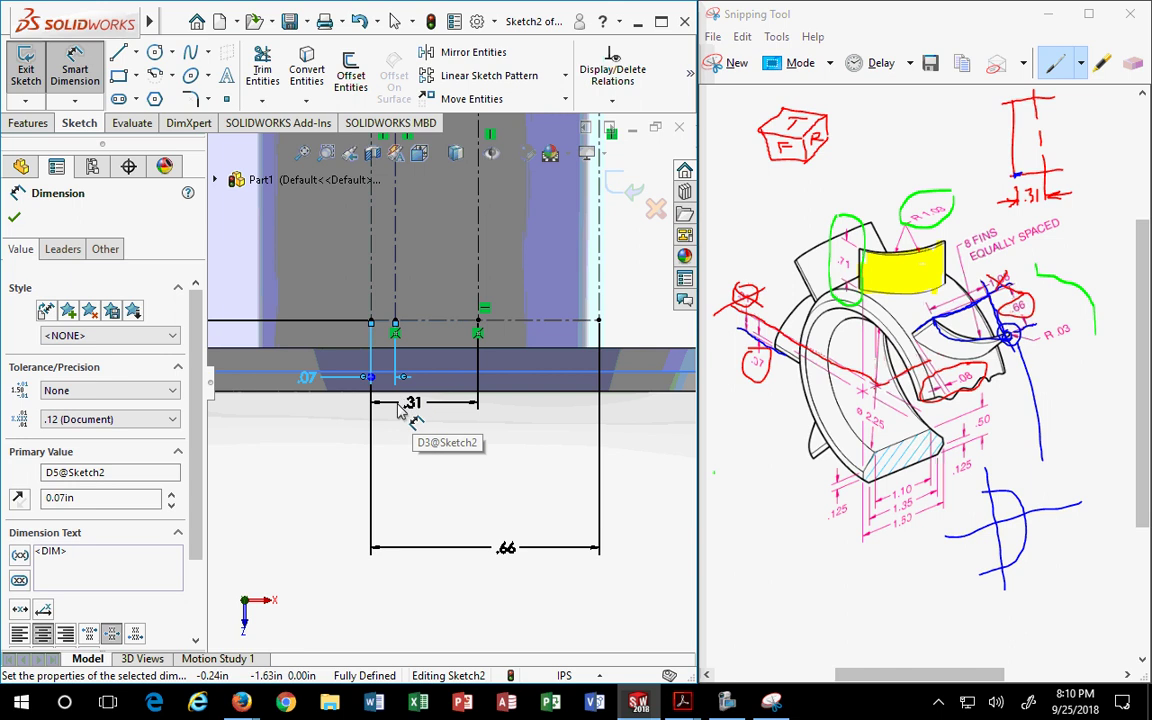
key("Escape")
left_click_drag(418, 413, 412, 477)
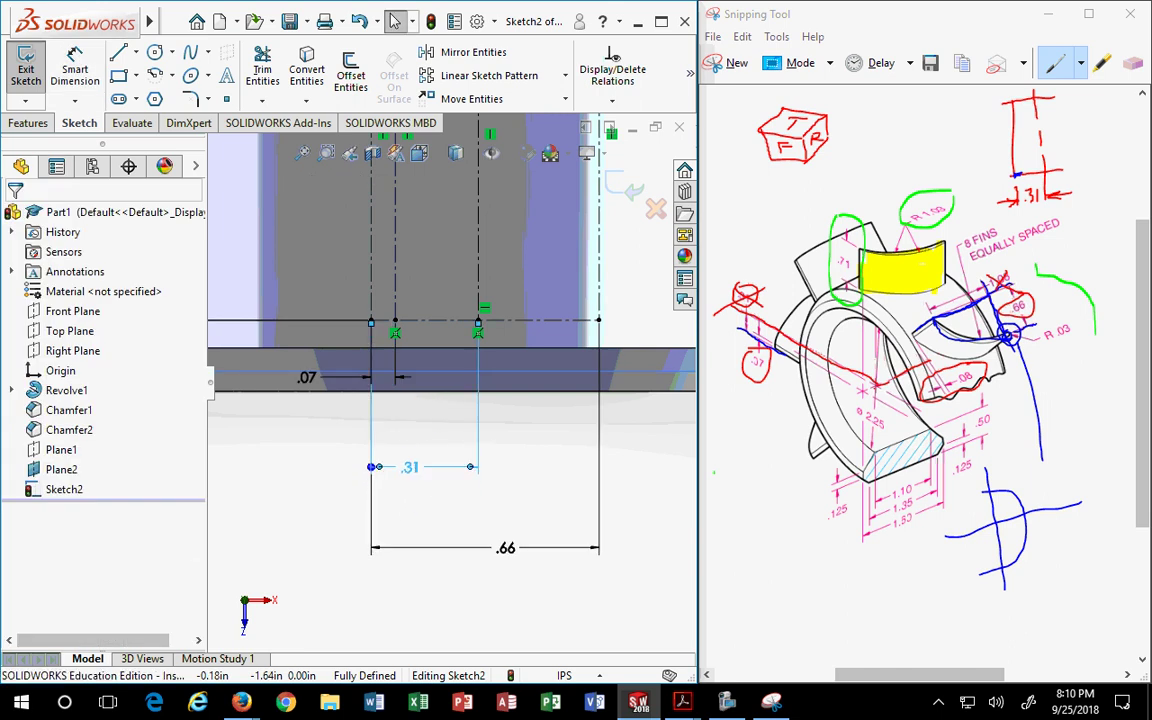
left_click_drag(308, 380, 332, 440)
scroll(494, 432, "up", 6)
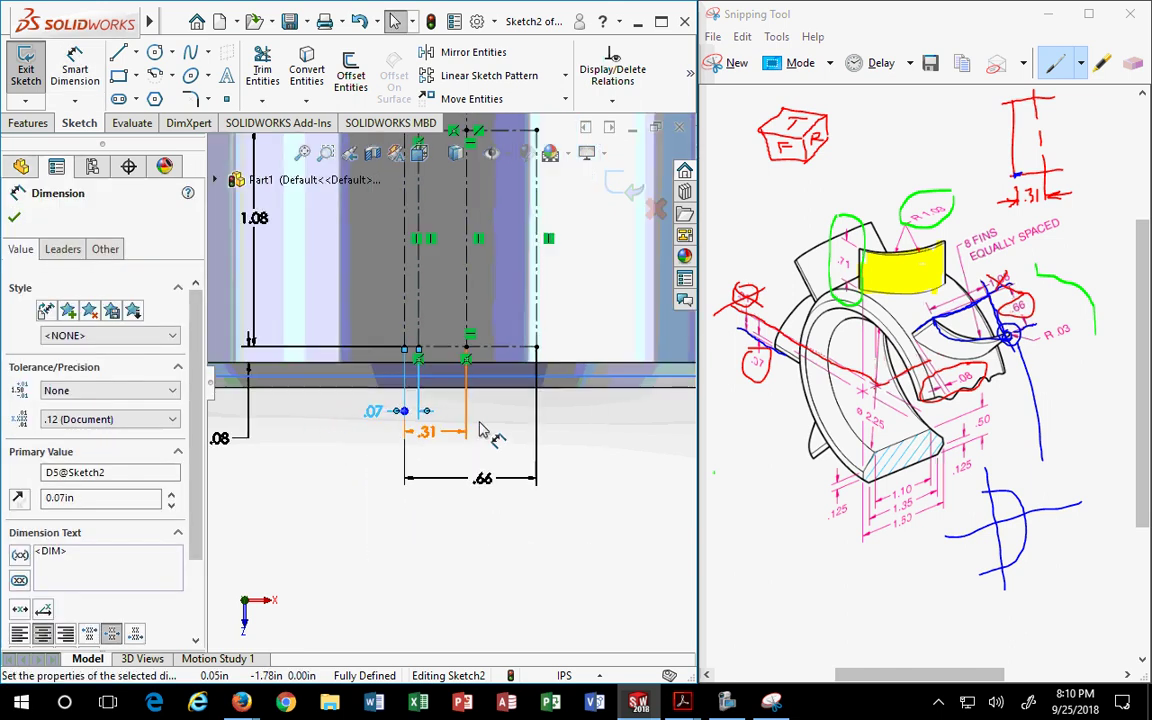
left_click(631, 436)
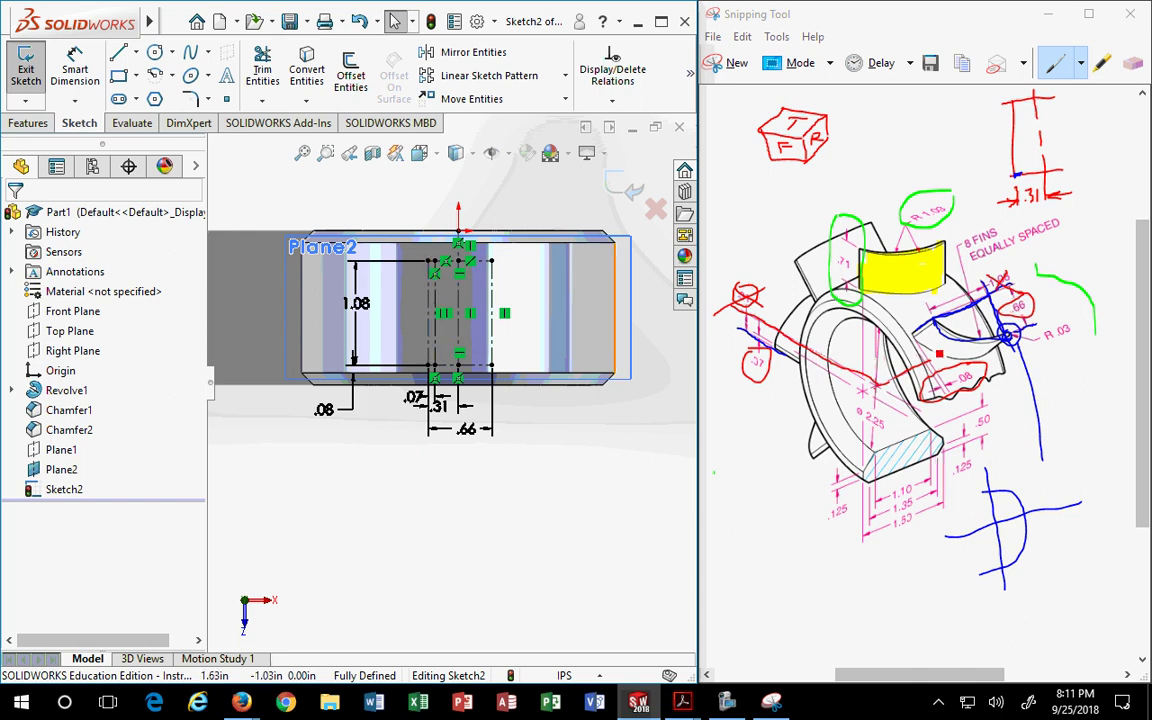
scroll(1008, 369, "up", 1)
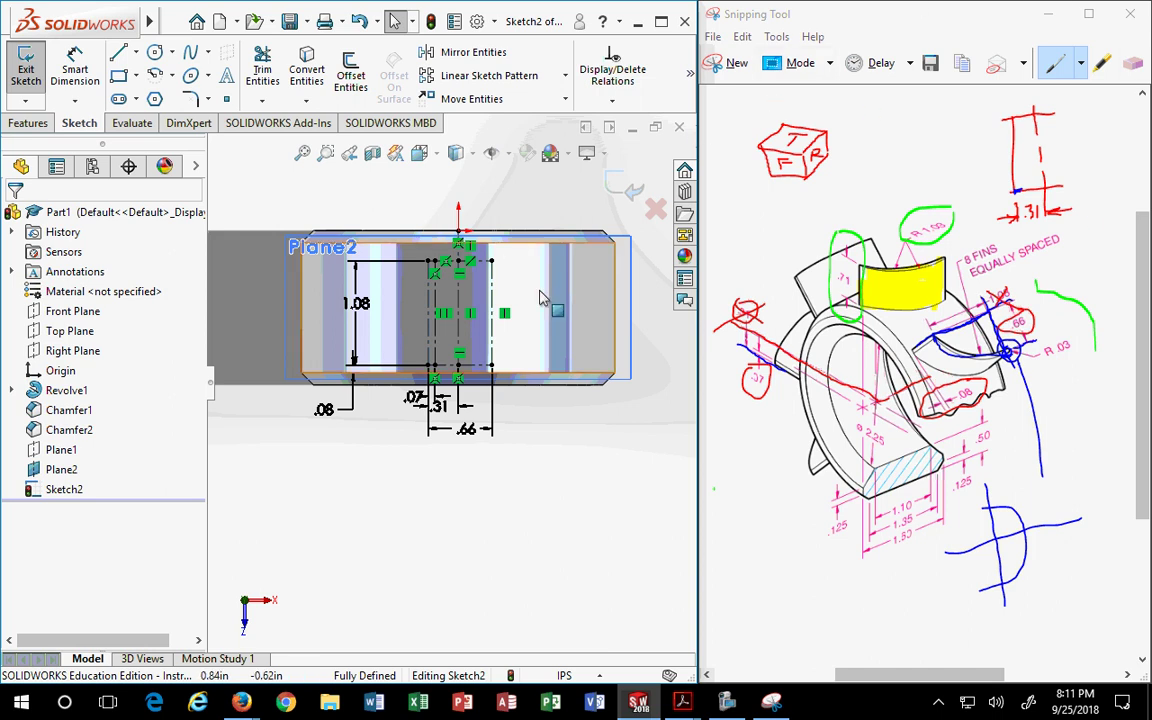
Circle the R .03 callout on the reference drawing and sketch a circle of about 0.08 in radius centred on the construction rectangle's upper-right corner.
scroll(548, 277, "up", 1)
scroll(520, 285, "down", 5)
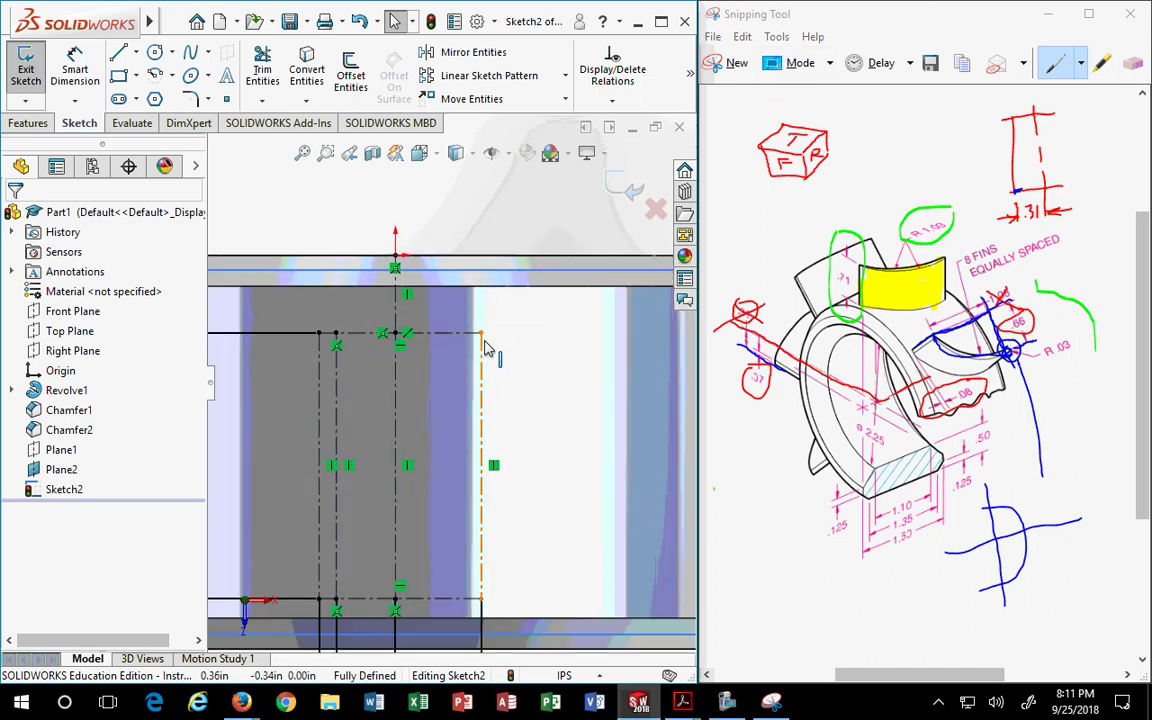
left_click(1078, 352)
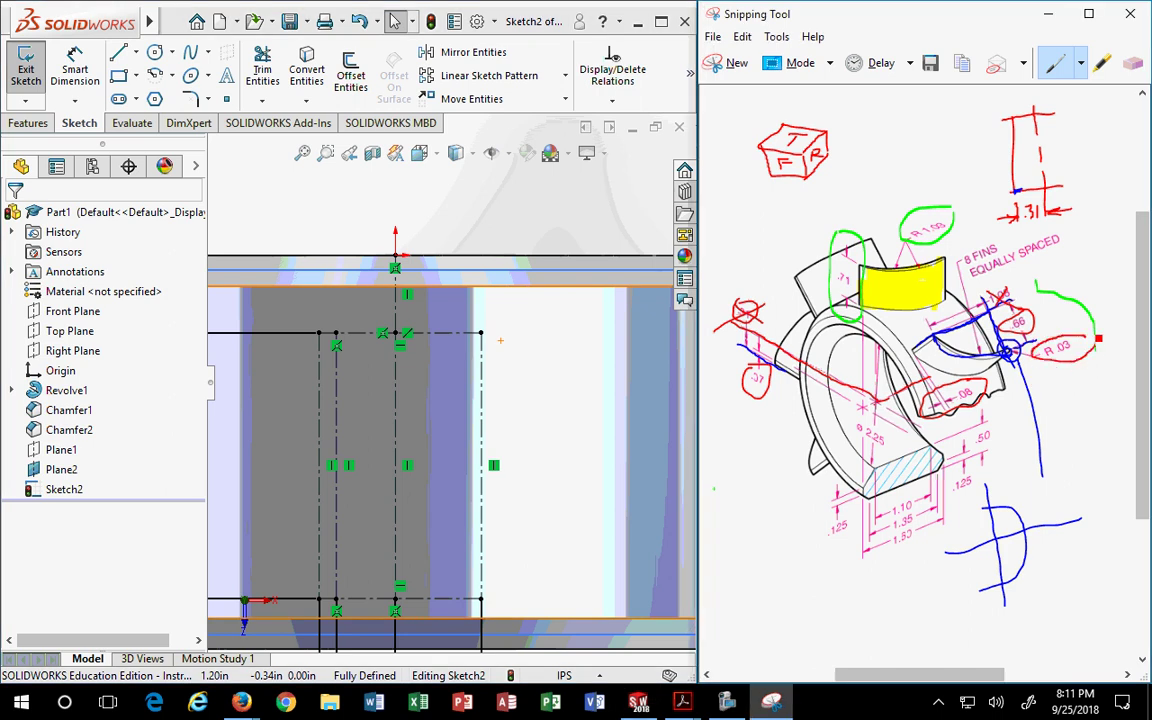
left_click(156, 52)
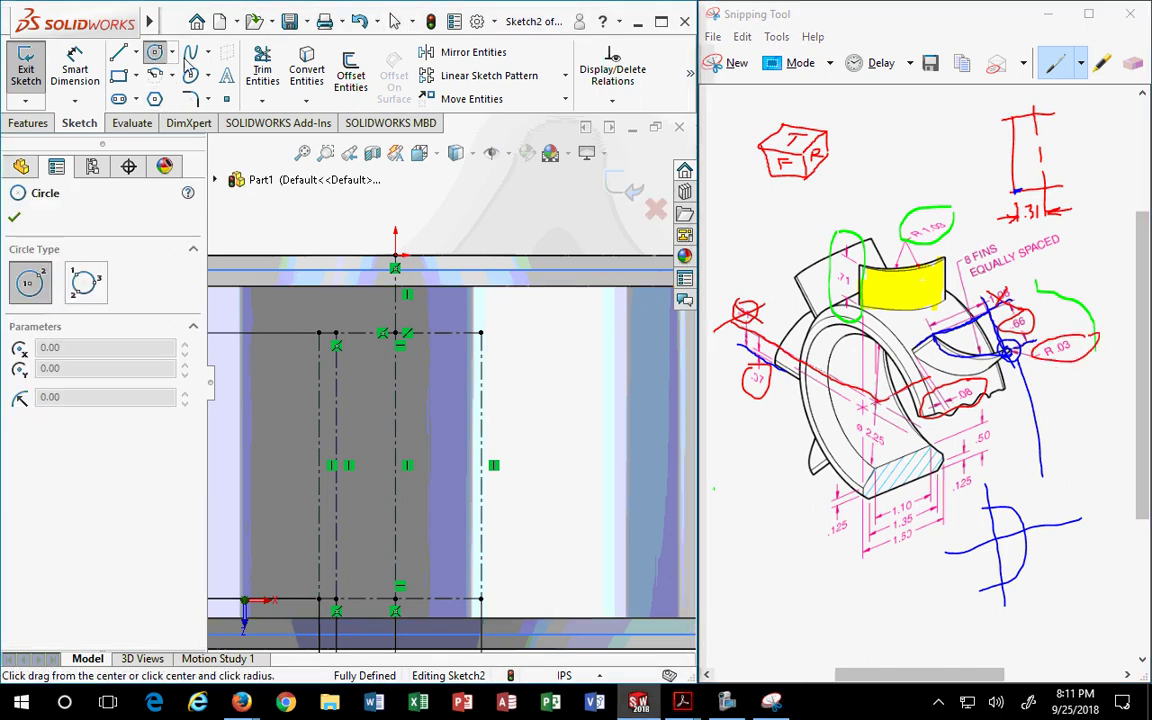
left_click(481, 332)
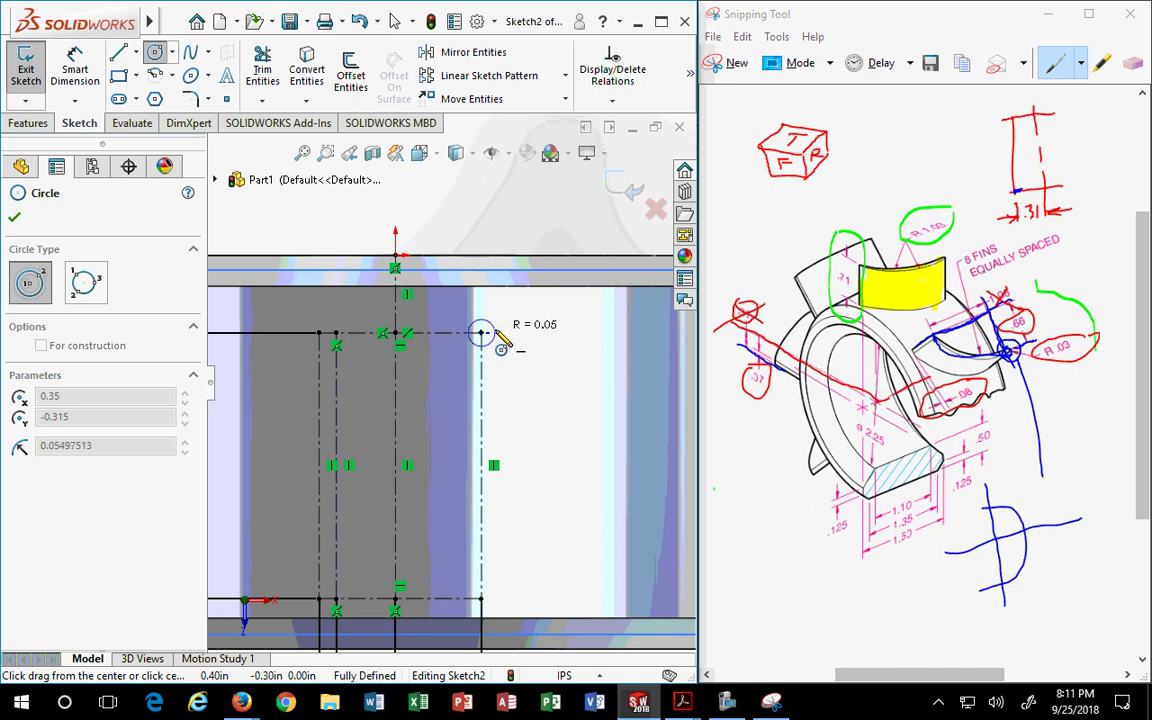
left_click(497, 318)
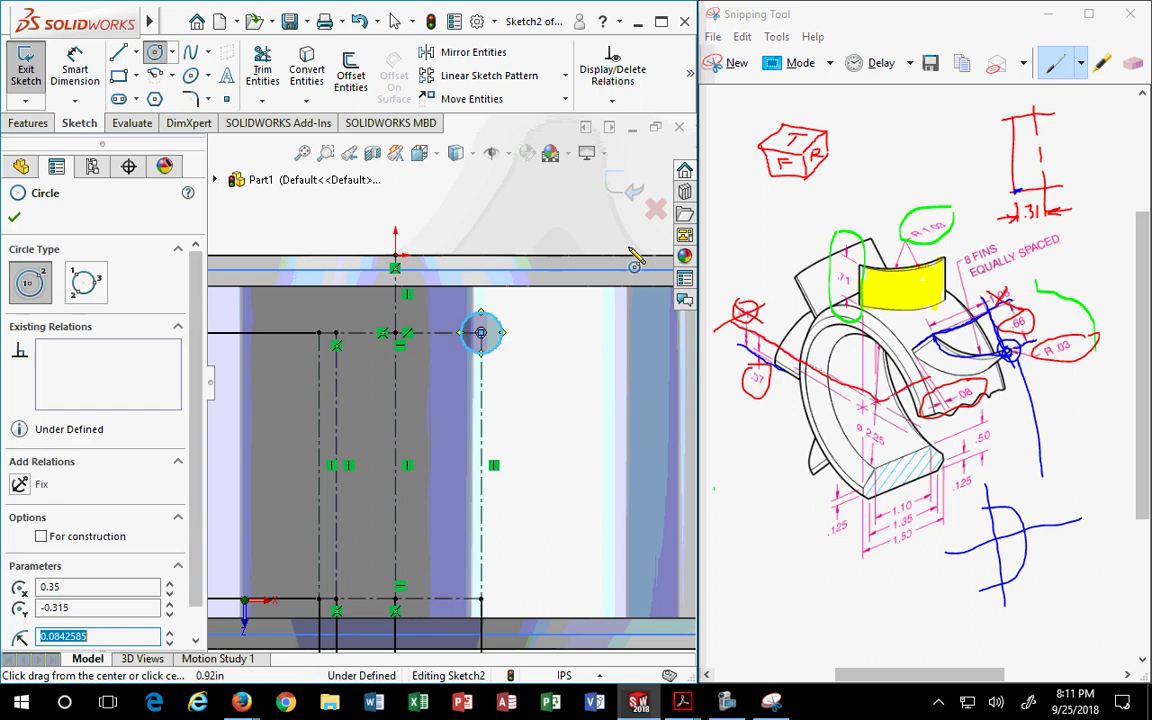
Dimension the corner circle's diameter as 0.06 in, placing the text above the ring.
left_click(75, 70)
left_click(501, 326)
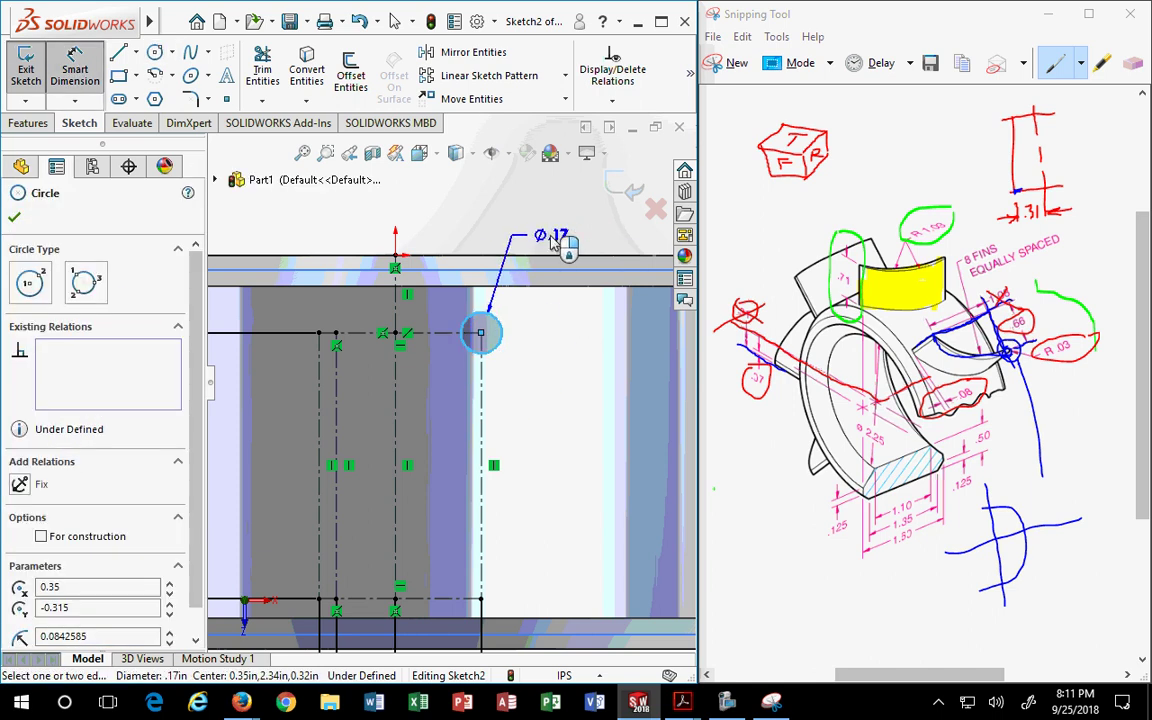
left_click(553, 241)
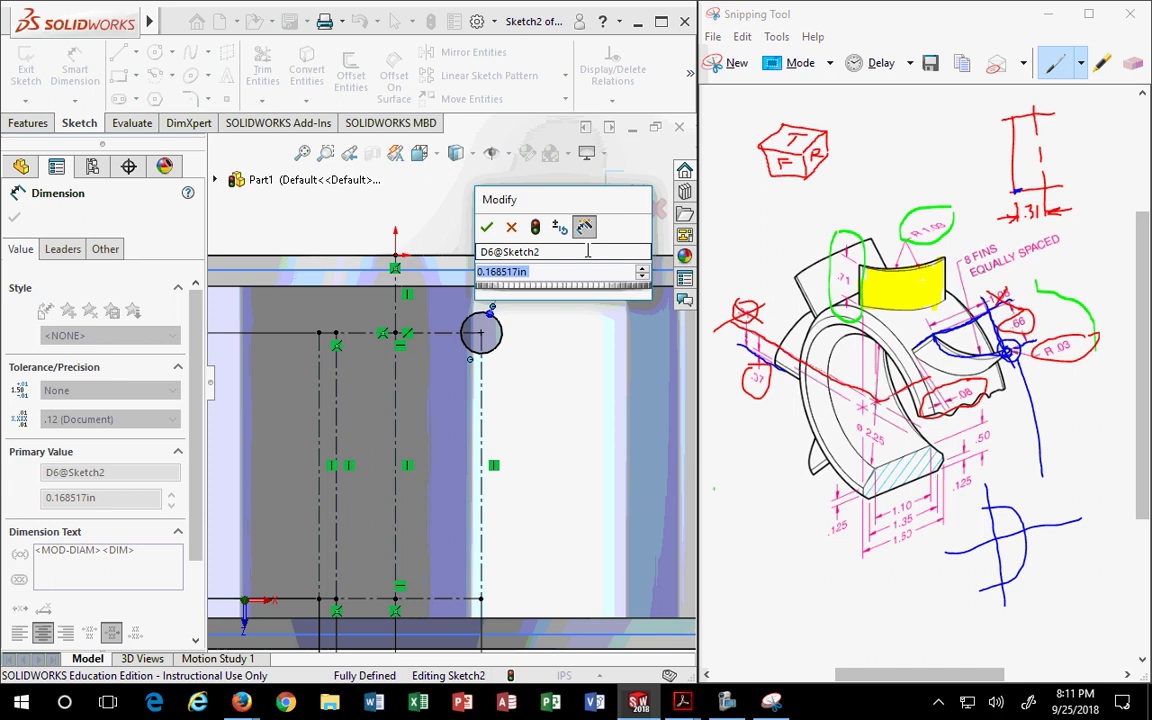
type(".06")
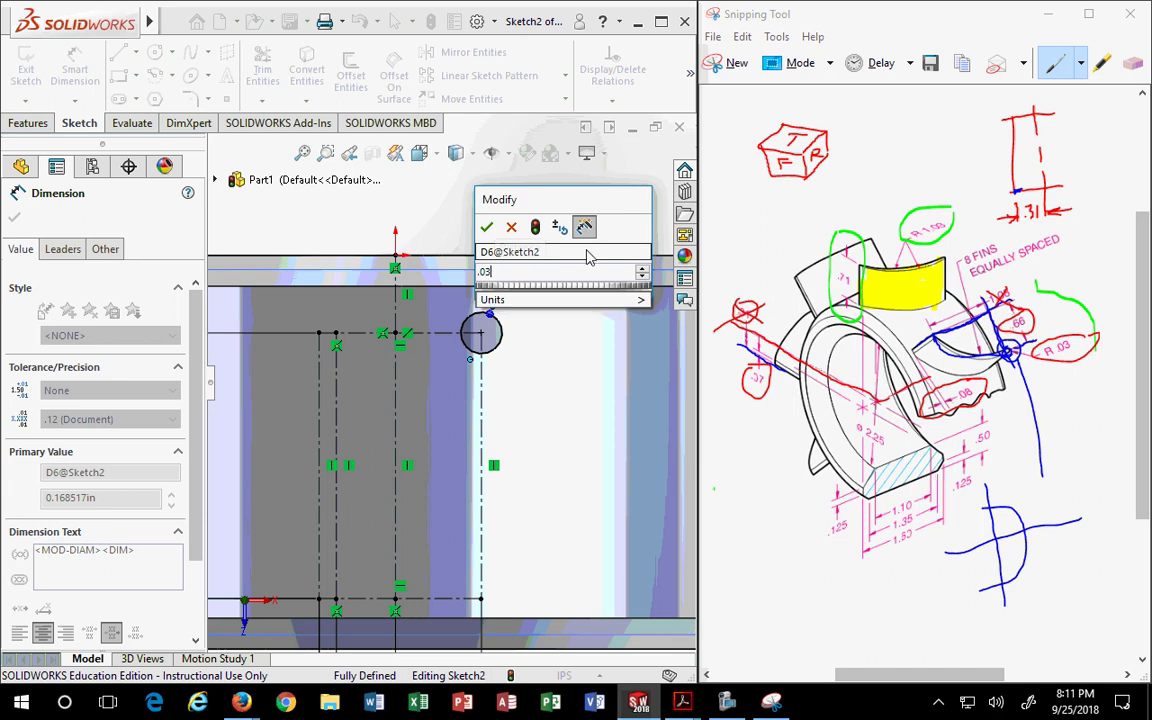
key("Return")
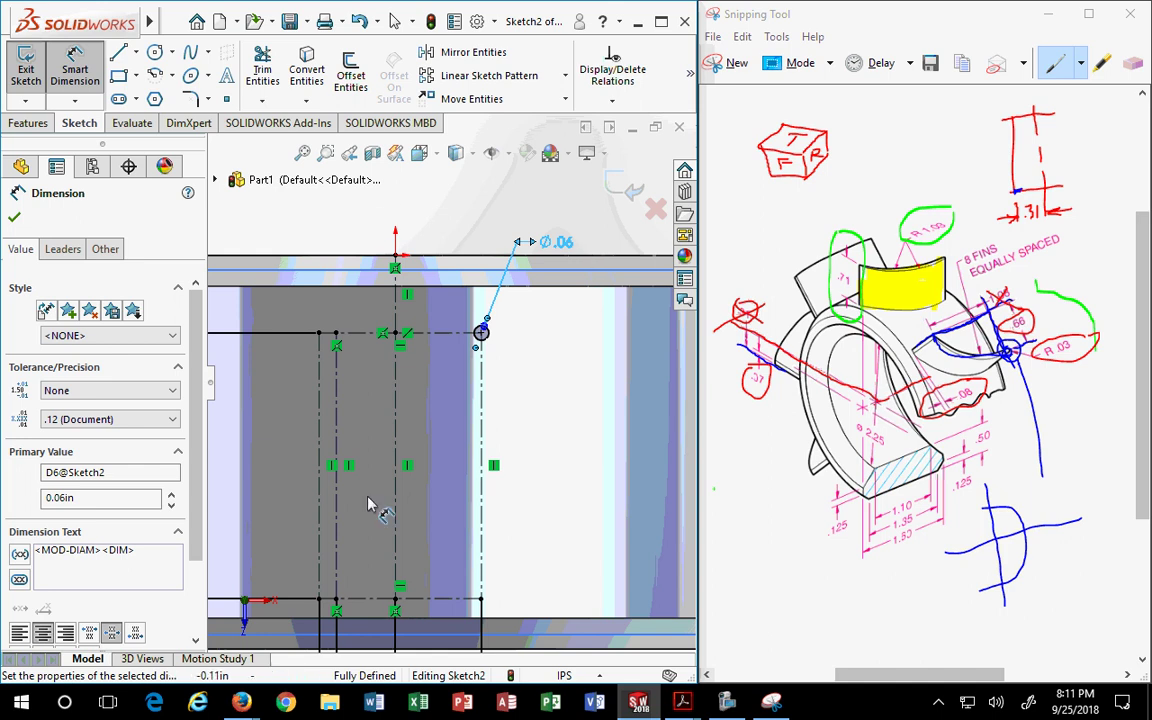
Sketch a 3 Point Arc of about 2.2 in radius from the rectangle's lower-left corner to just above and left of the small circle, bulging toward the lower right.
scroll(388, 445, "up", 3)
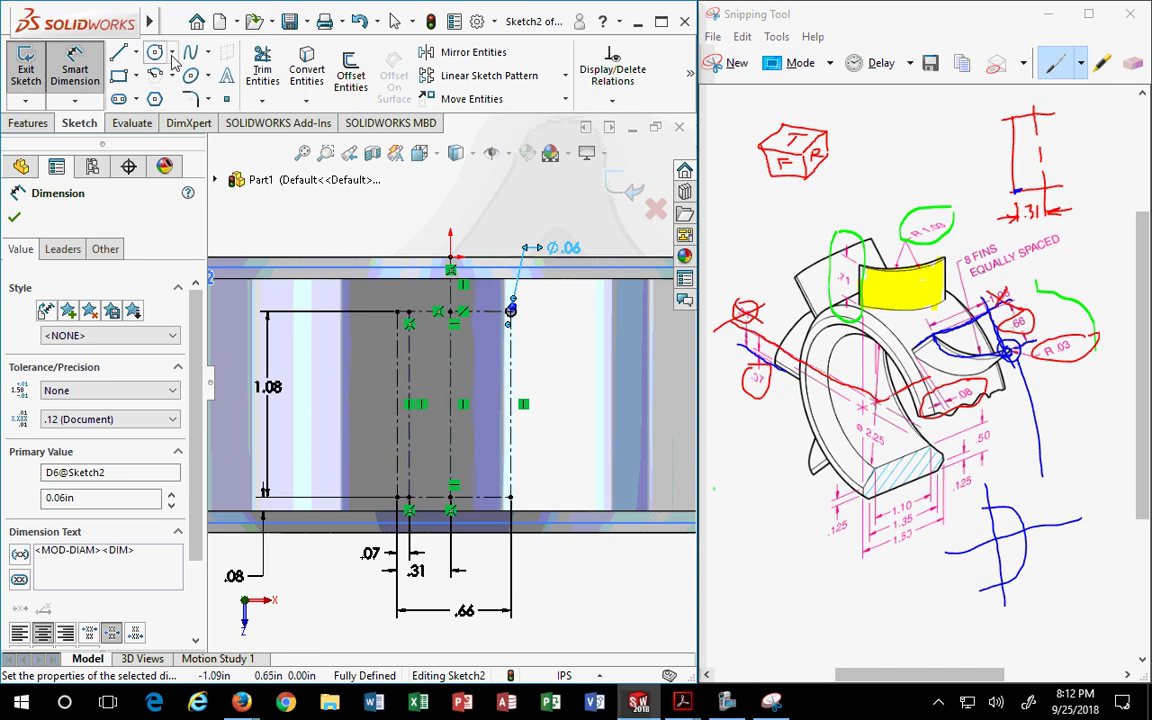
left_click(171, 75)
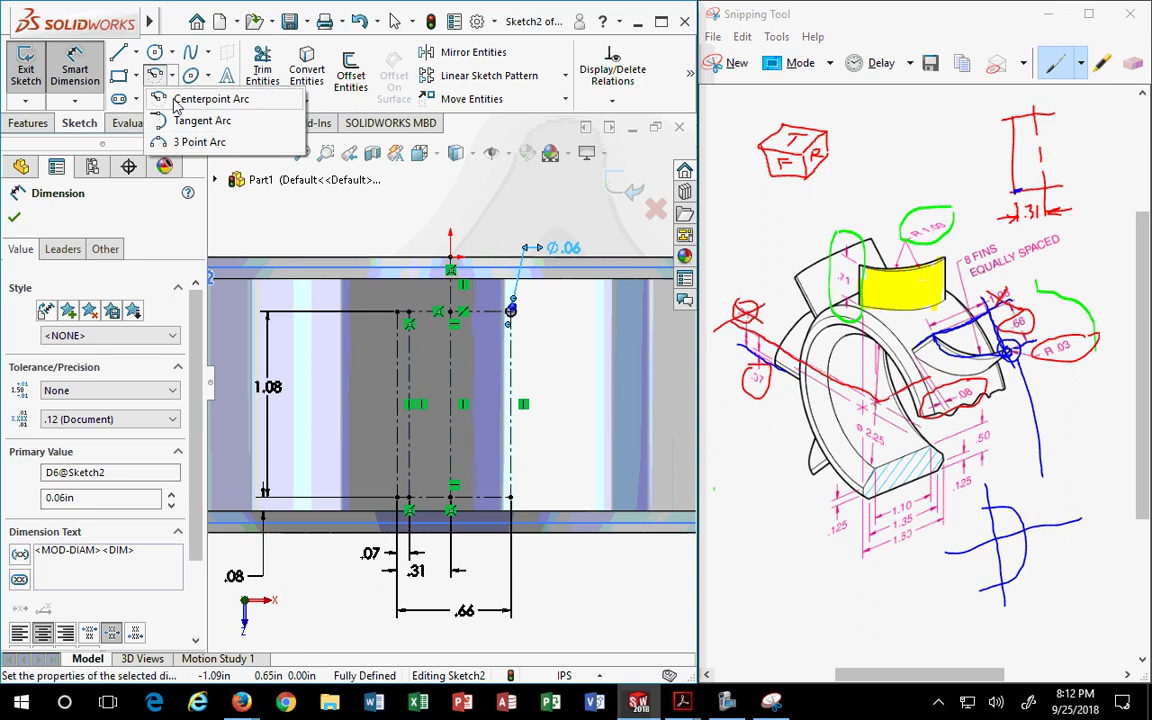
left_click(190, 142)
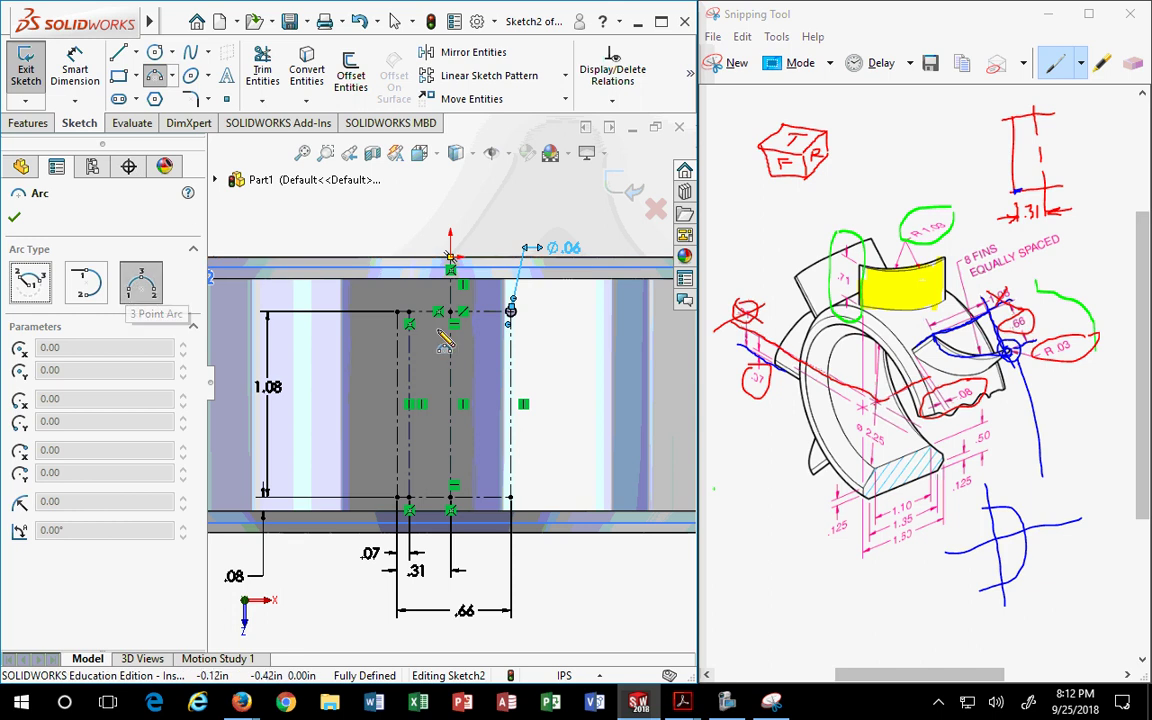
scroll(485, 295, "down", 2)
scroll(430, 522, "down", 4)
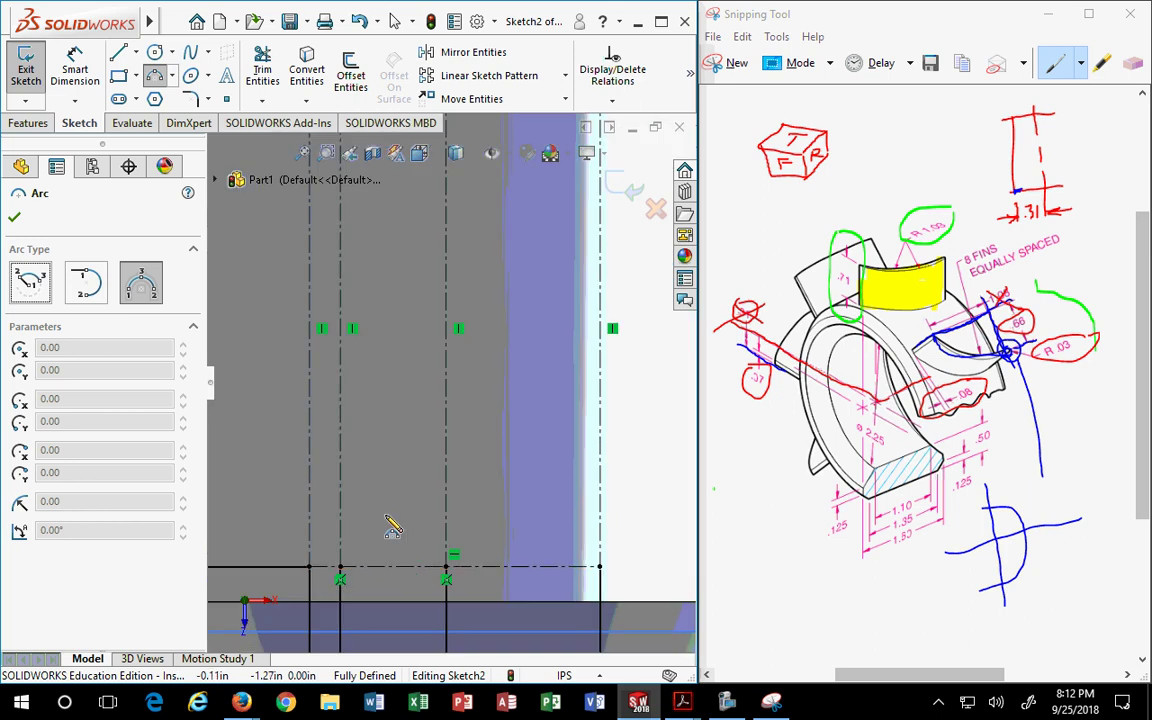
left_click(310, 567)
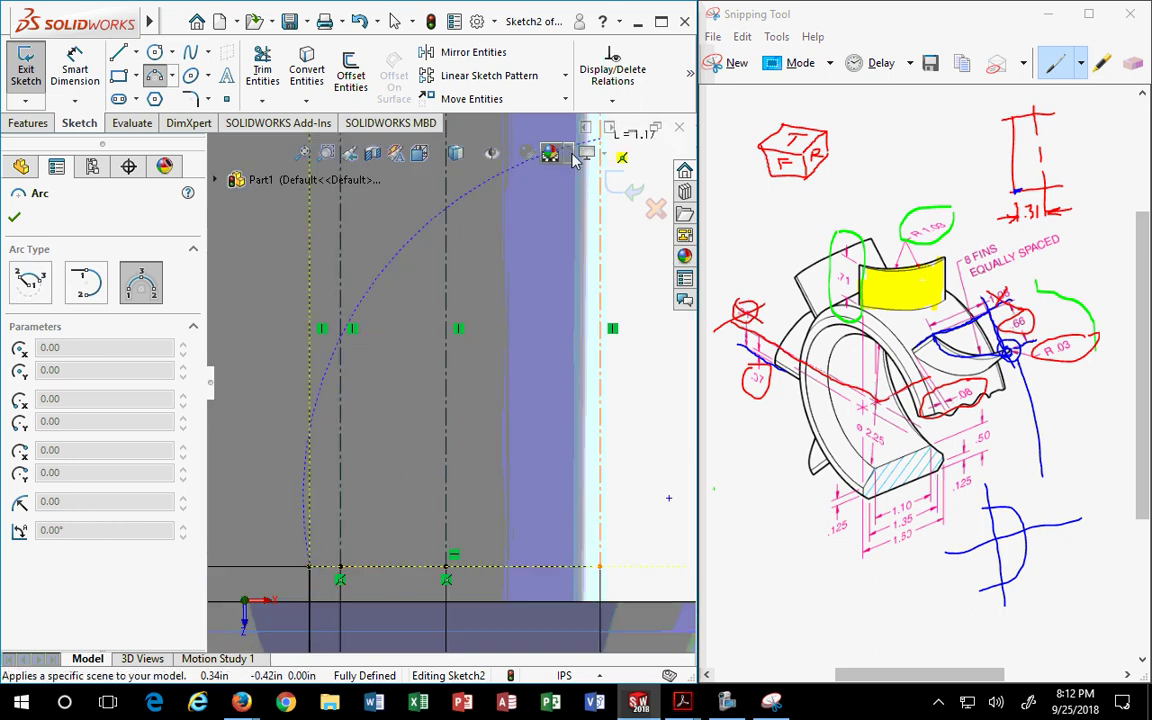
scroll(530, 235, "up", 3)
scroll(465, 305, "down", 4)
scroll(505, 285, "down", 3)
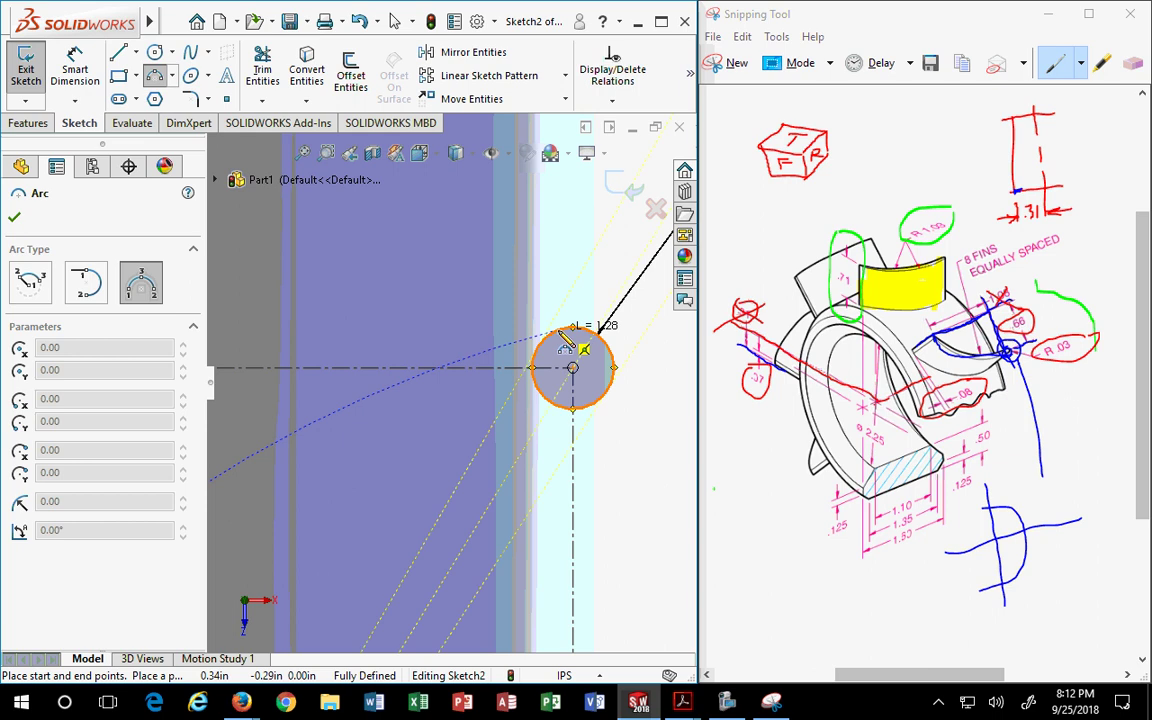
left_click(521, 223)
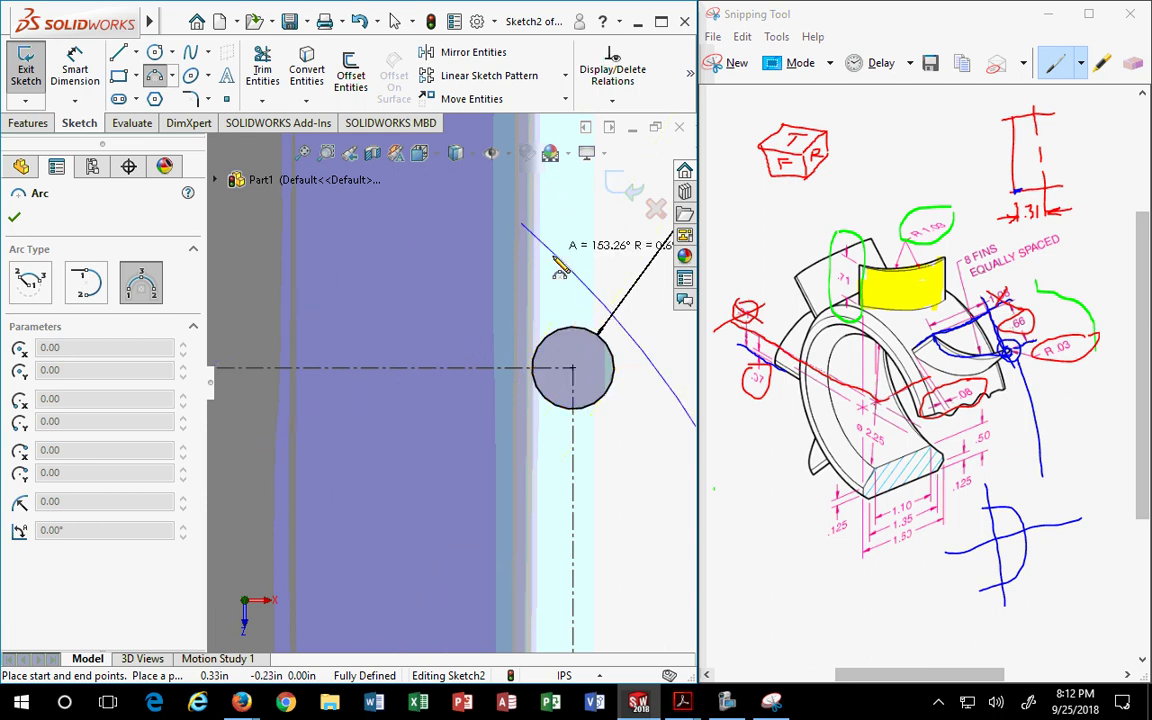
scroll(552, 270, "up", 3)
scroll(450, 474, "up", 4)
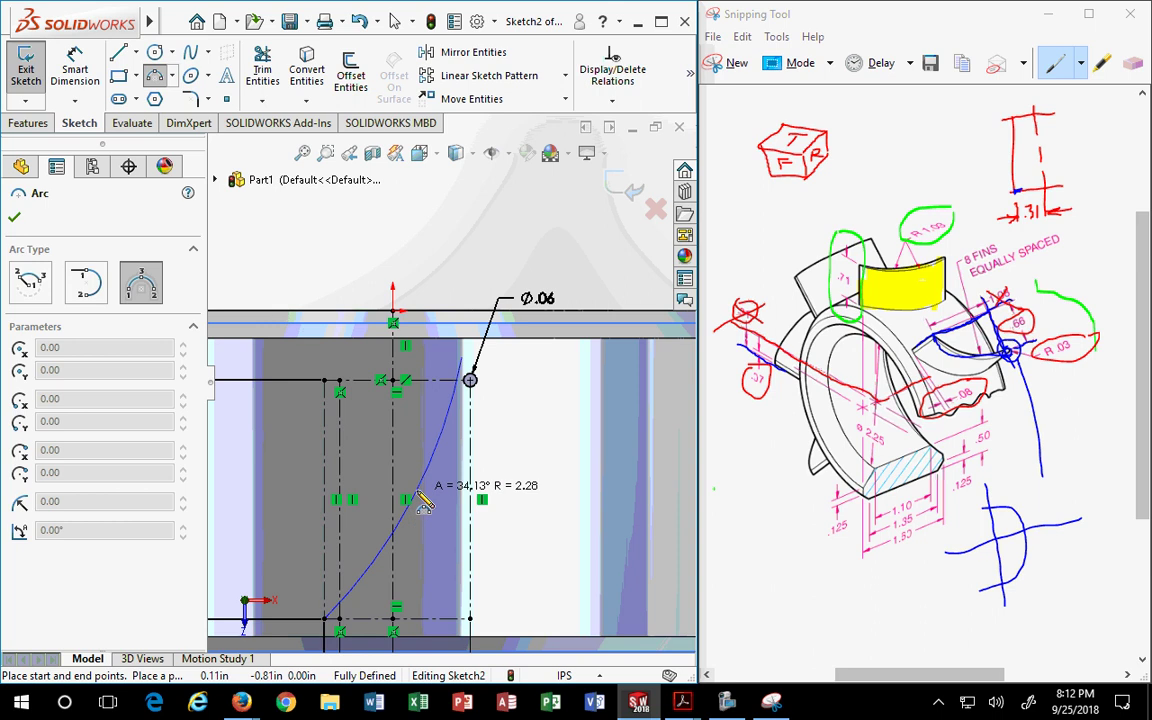
left_click(409, 498)
scroll(455, 410, "down", 2)
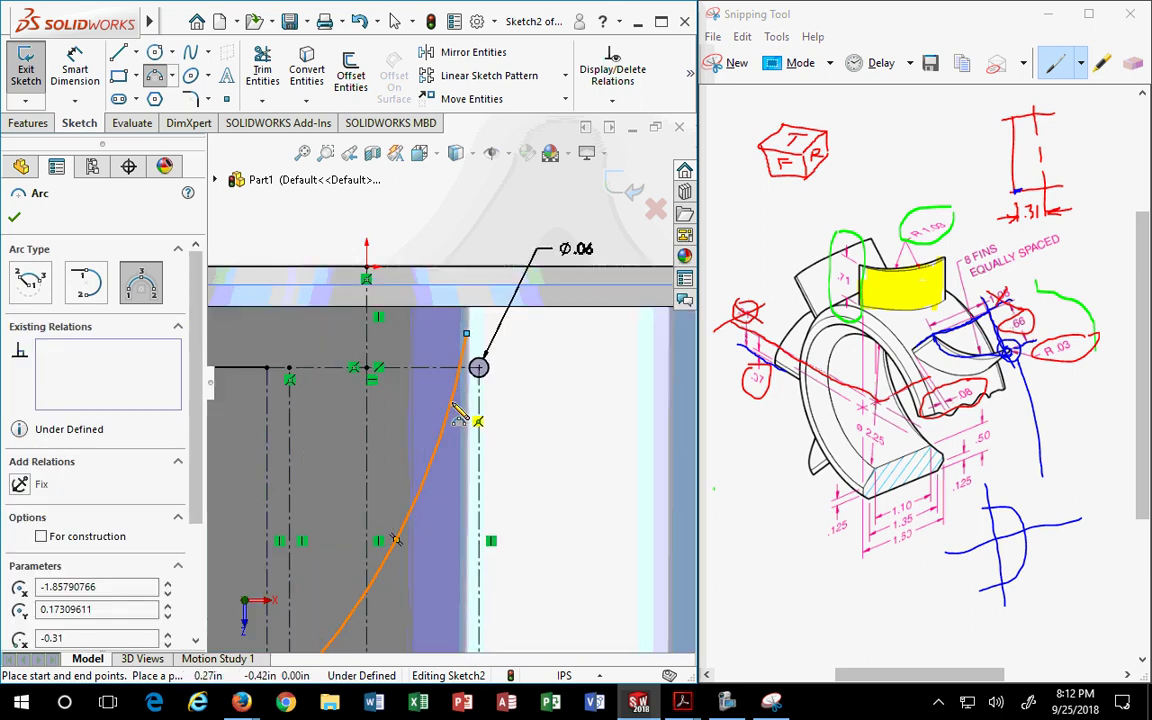
key("Escape")
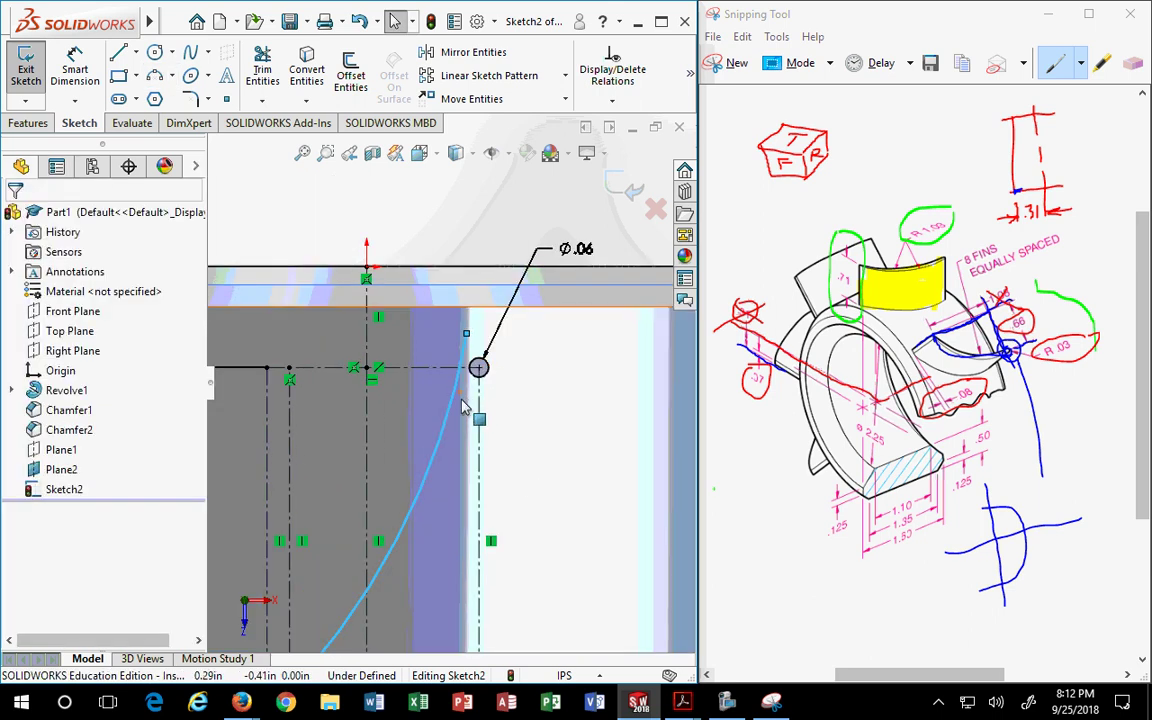
Add a Tangent relation between the long arc and the small corner circle.
scroll(432, 378, "down", 1)
scroll(432, 378, "down", 3)
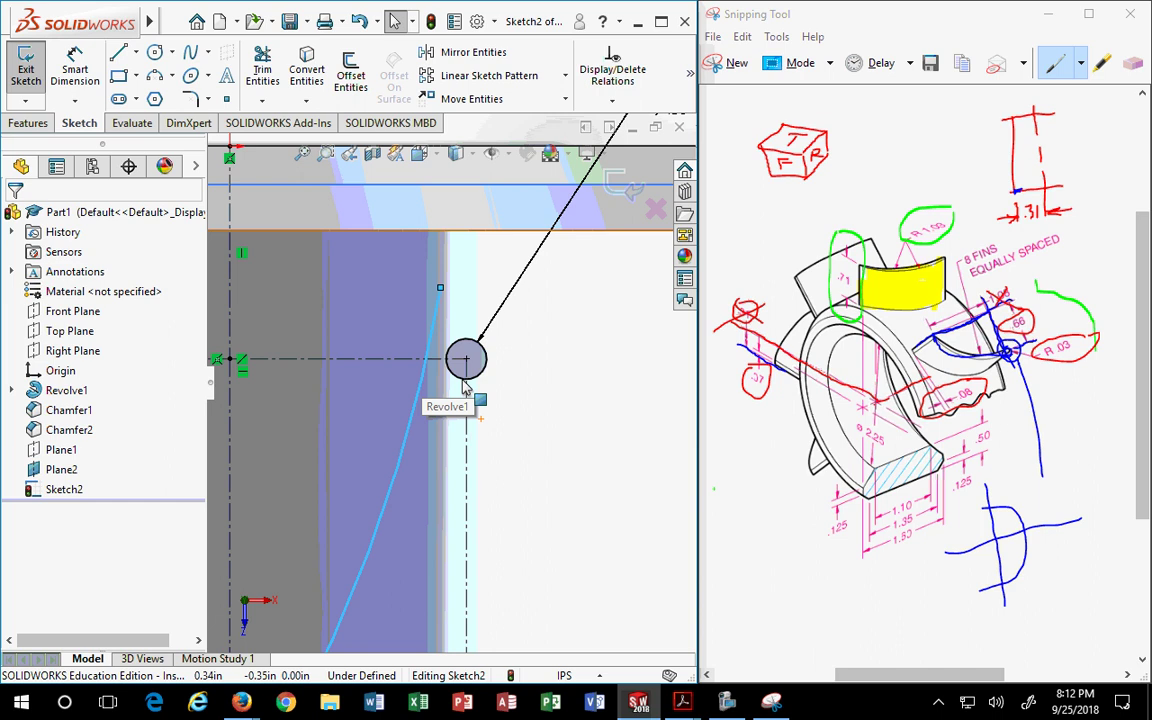
left_click(430, 294)
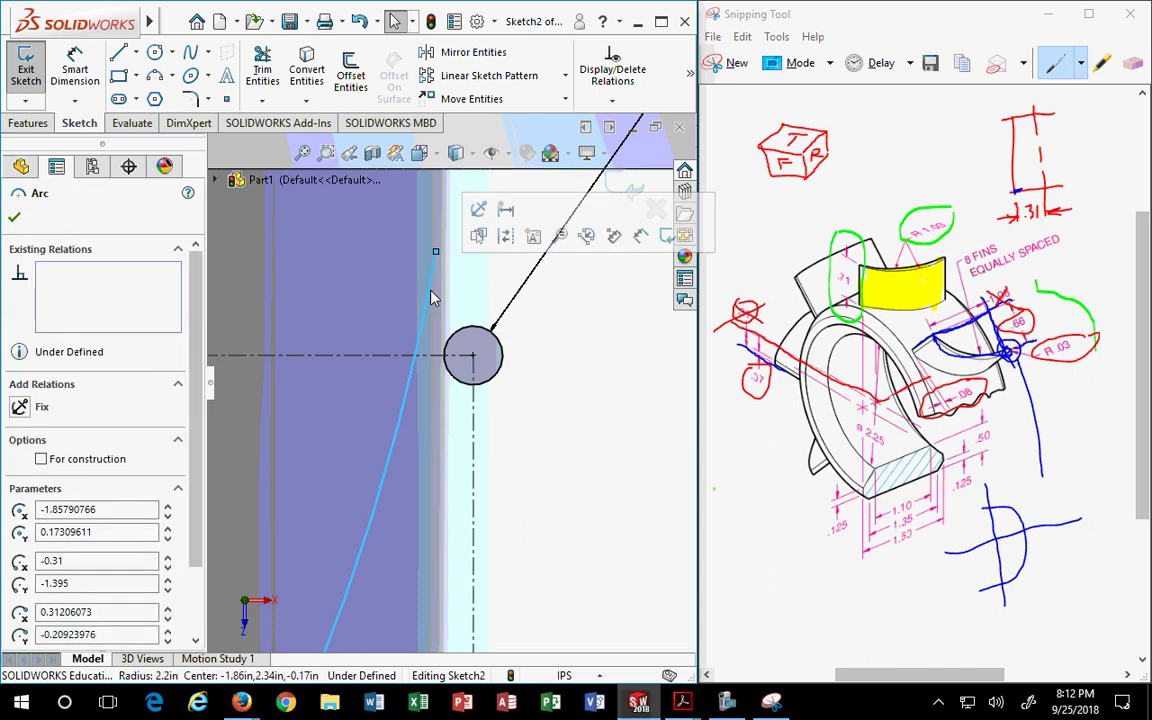
left_click(456, 342, "ctrl")
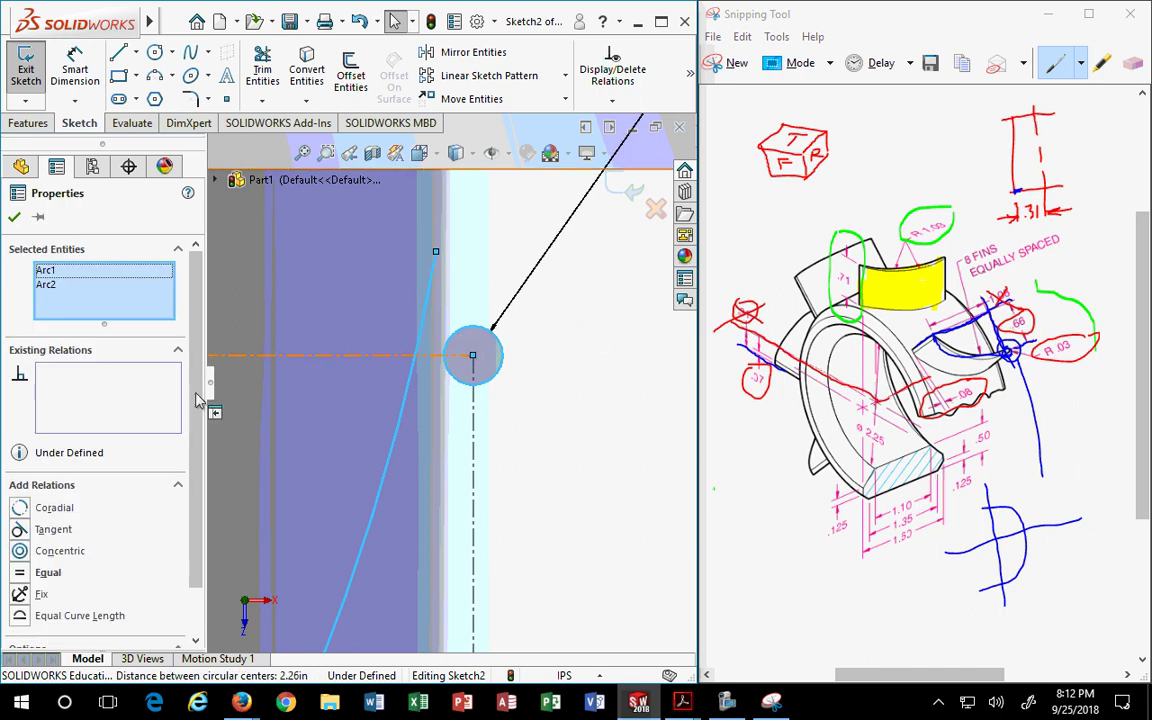
left_click(17, 530)
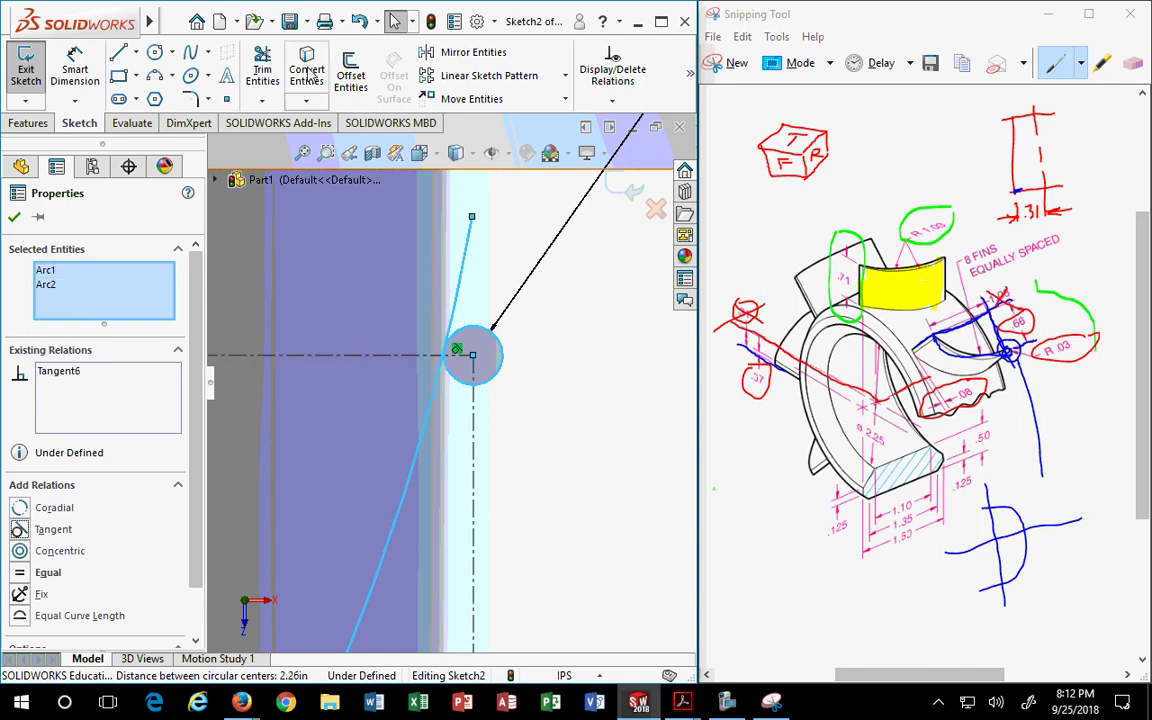
Trim the arc's upper end beyond its tangent point on the small circle with Trim to closest.
left_click(262, 68)
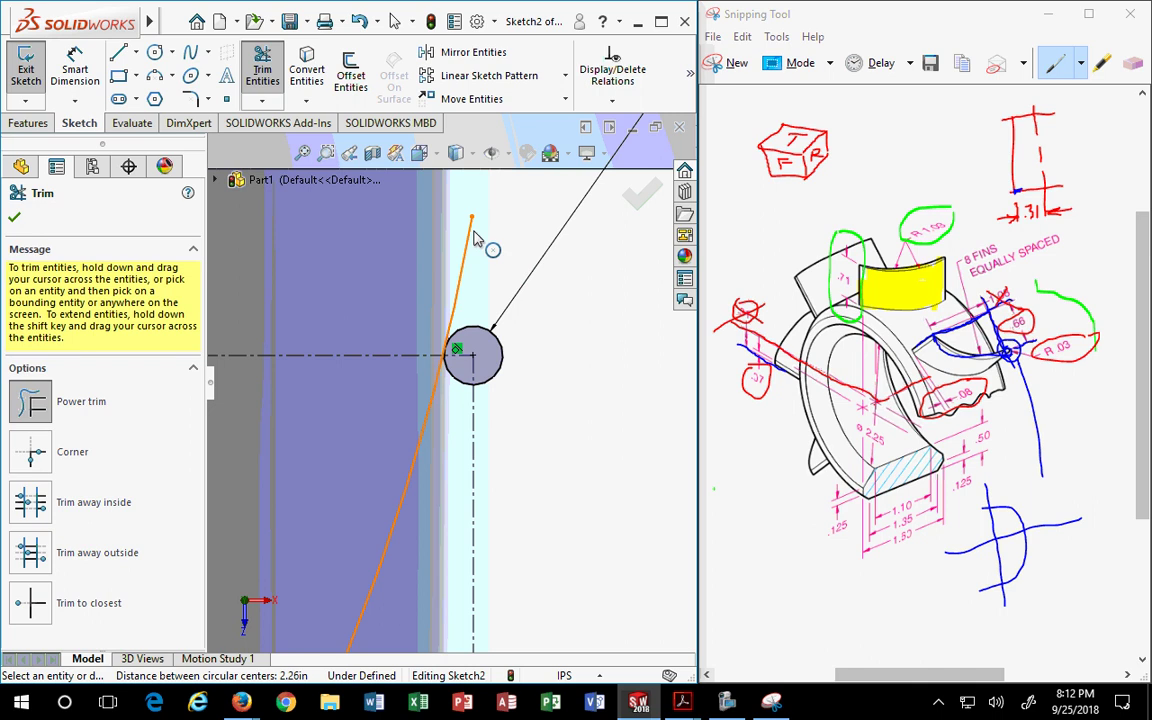
left_click(45, 598)
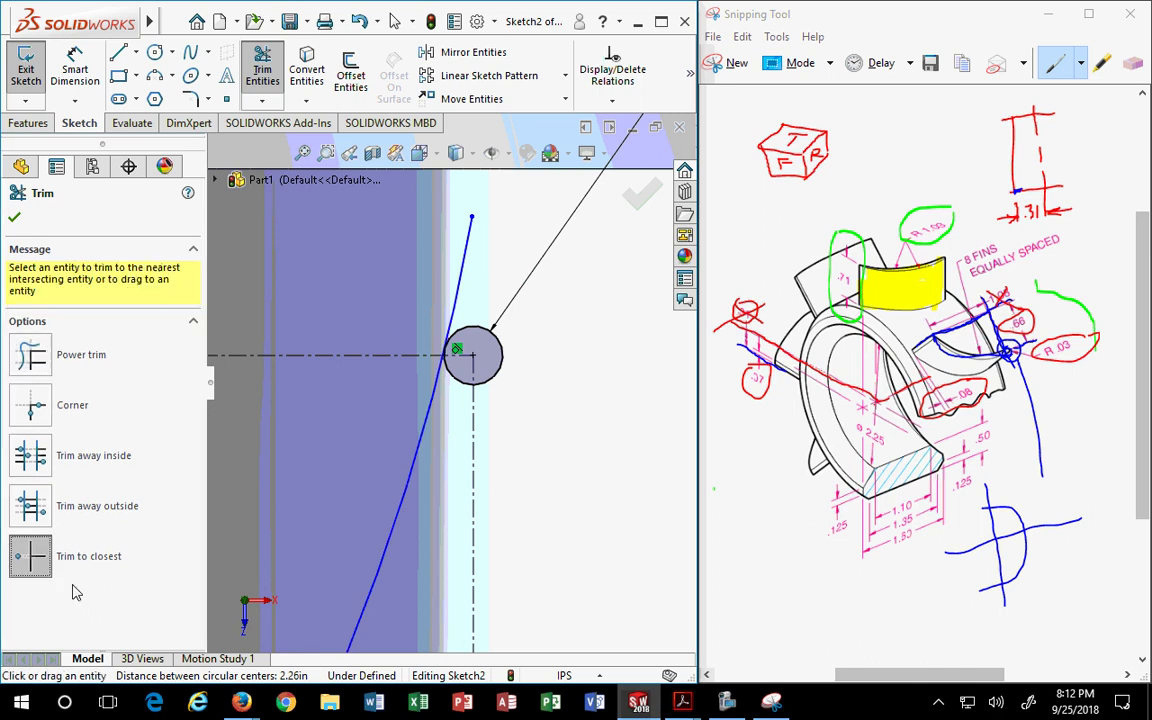
scroll(464, 246, "up", 10)
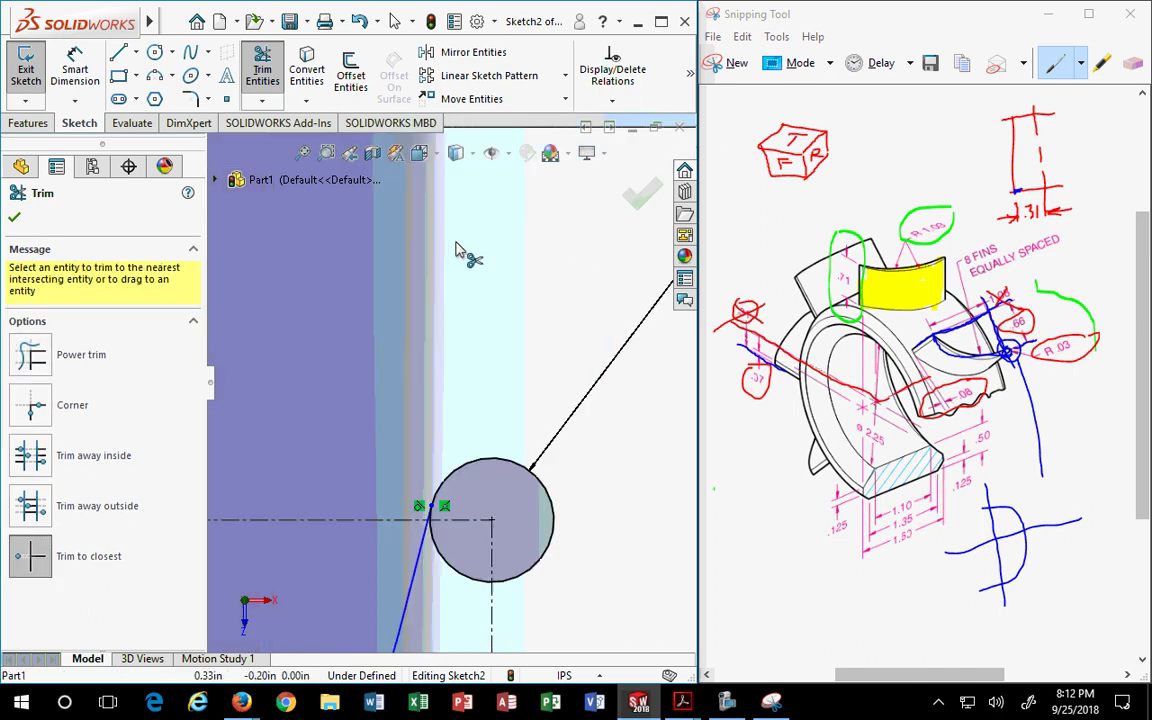
scroll(404, 545, "down", 5)
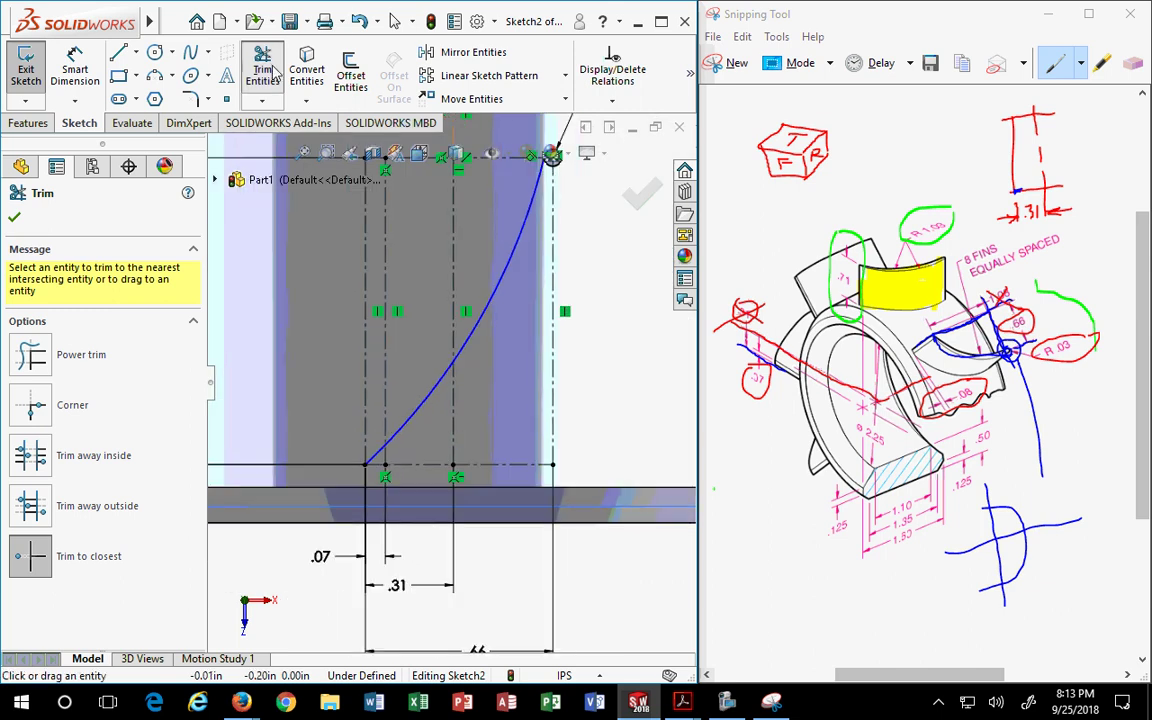
scroll(426, 286, "up", 5)
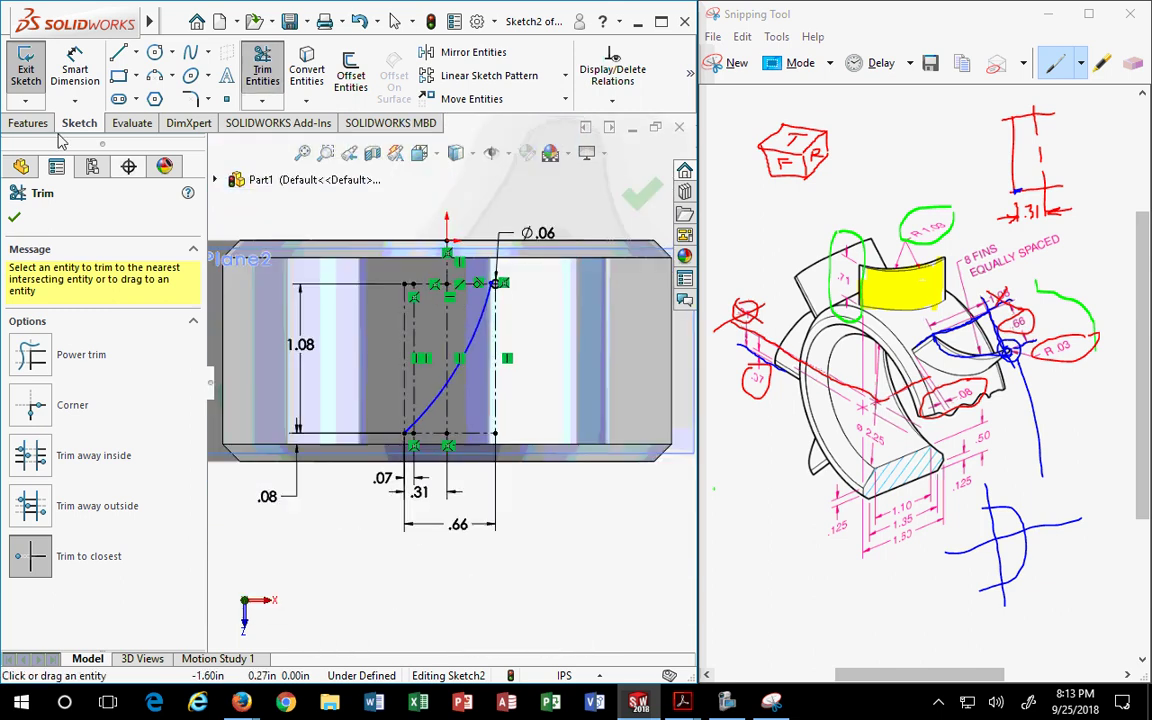
Dimension the long arc's radius as 1.03 in and inspect where it meets the small circle.
left_click(75, 70)
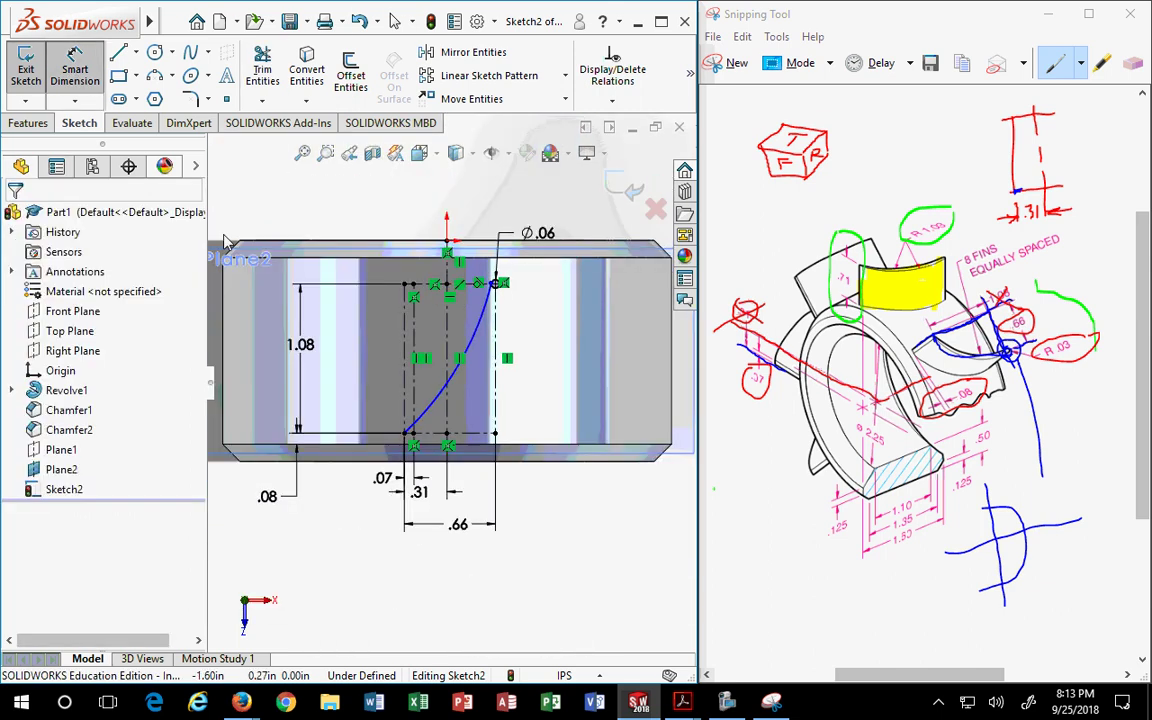
left_click(472, 344)
left_click(356, 323)
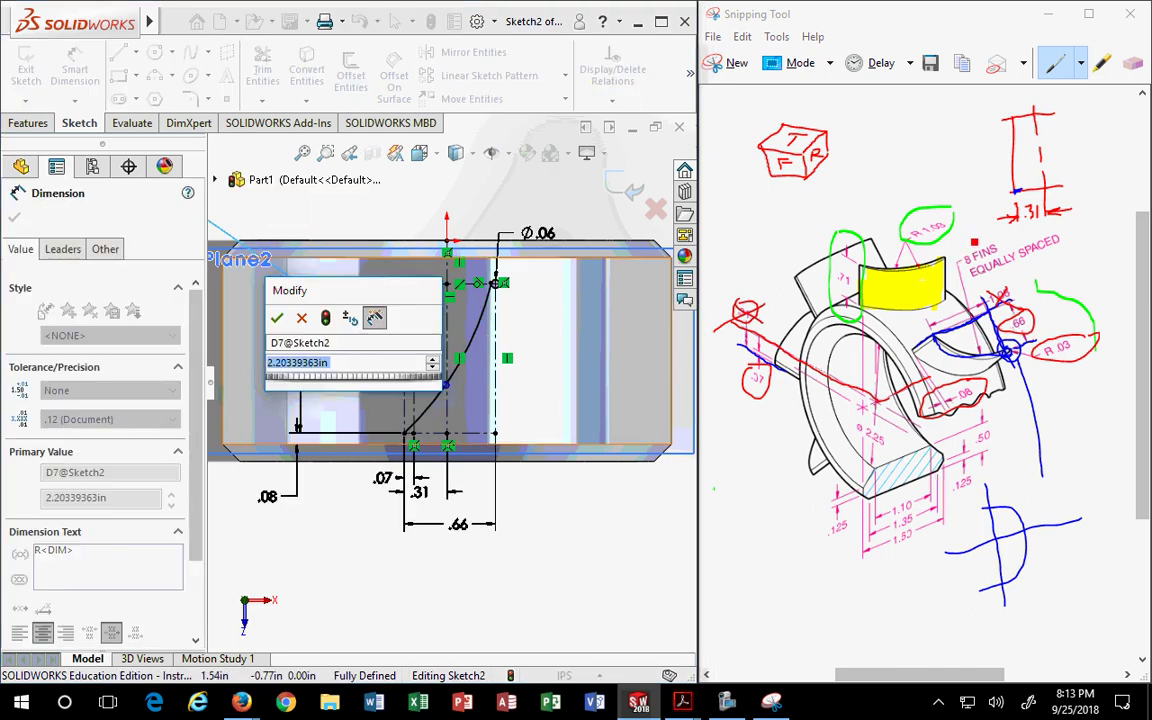
type("1.")
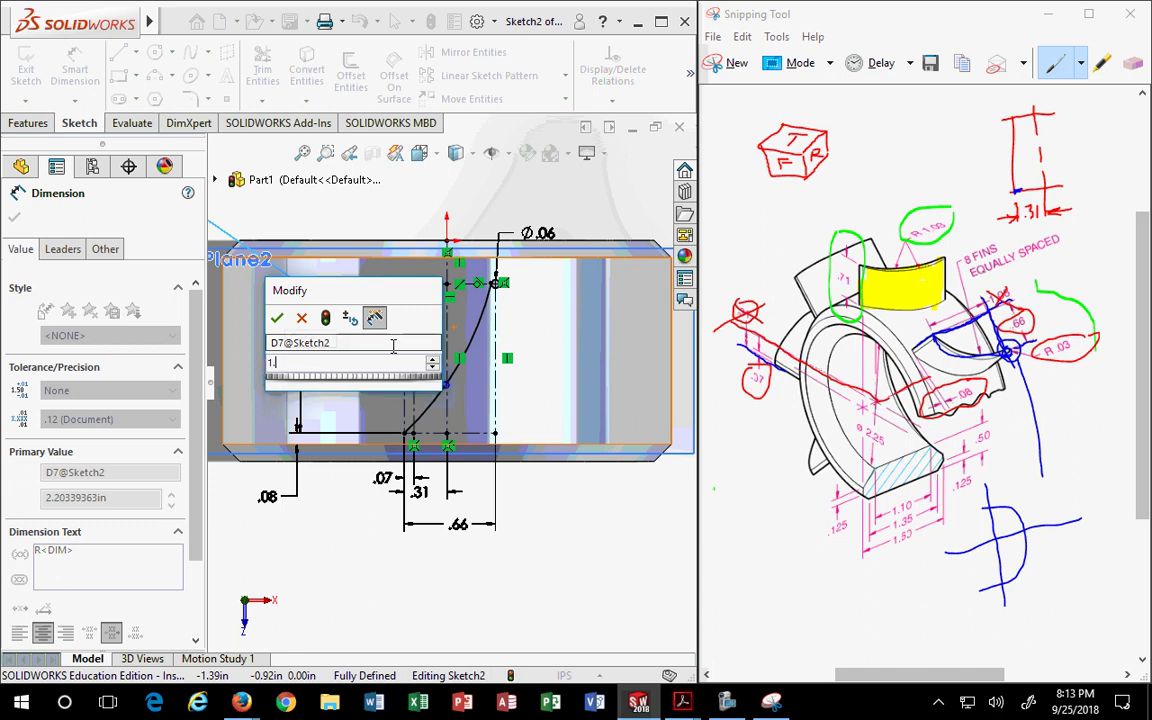
type("03")
key("Return")
scroll(437, 424, "up", 3)
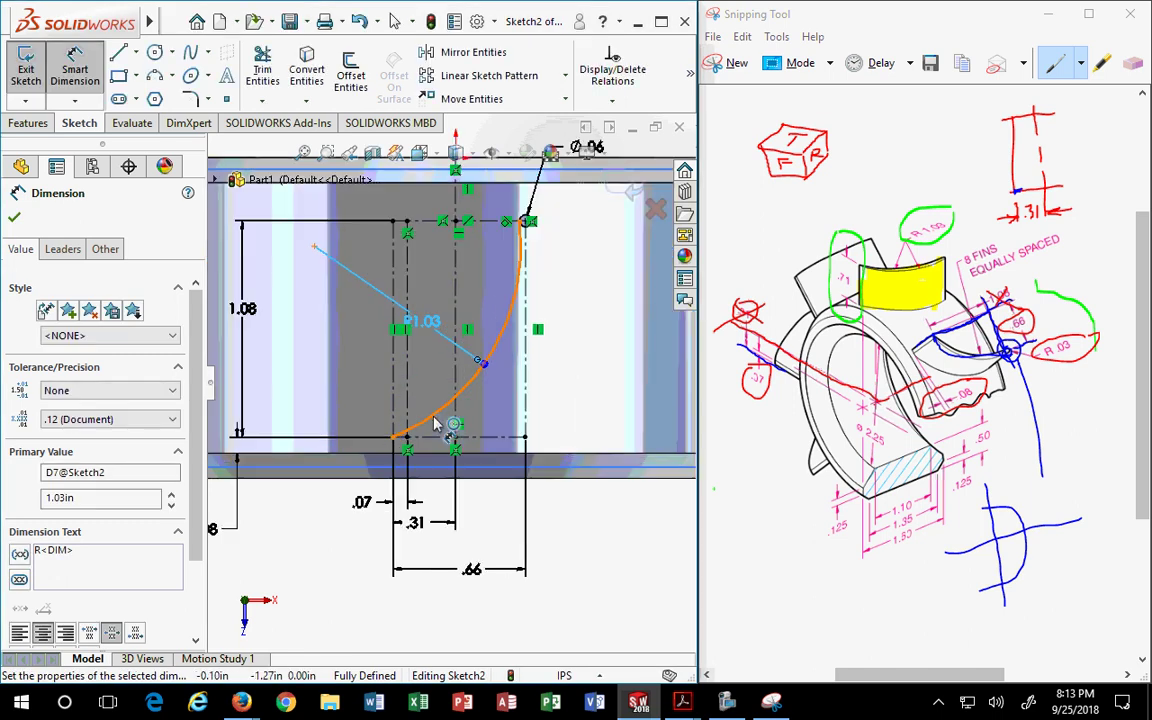
scroll(471, 414, "up", 1)
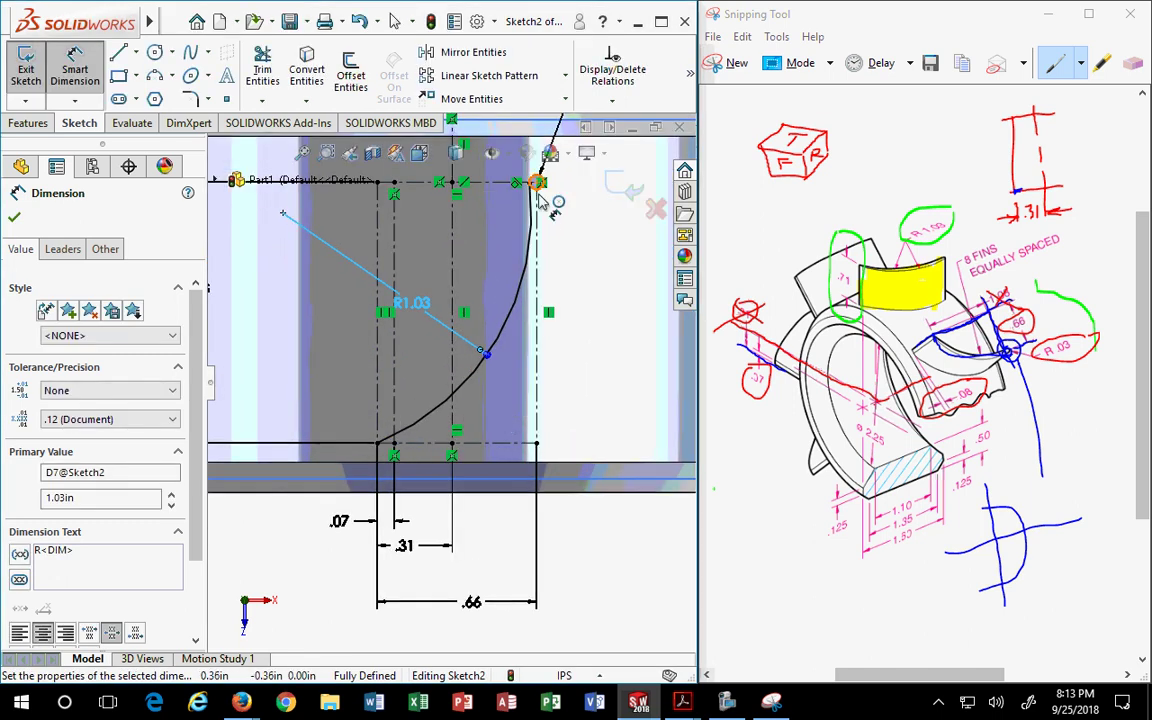
scroll(530, 195, "up", 5)
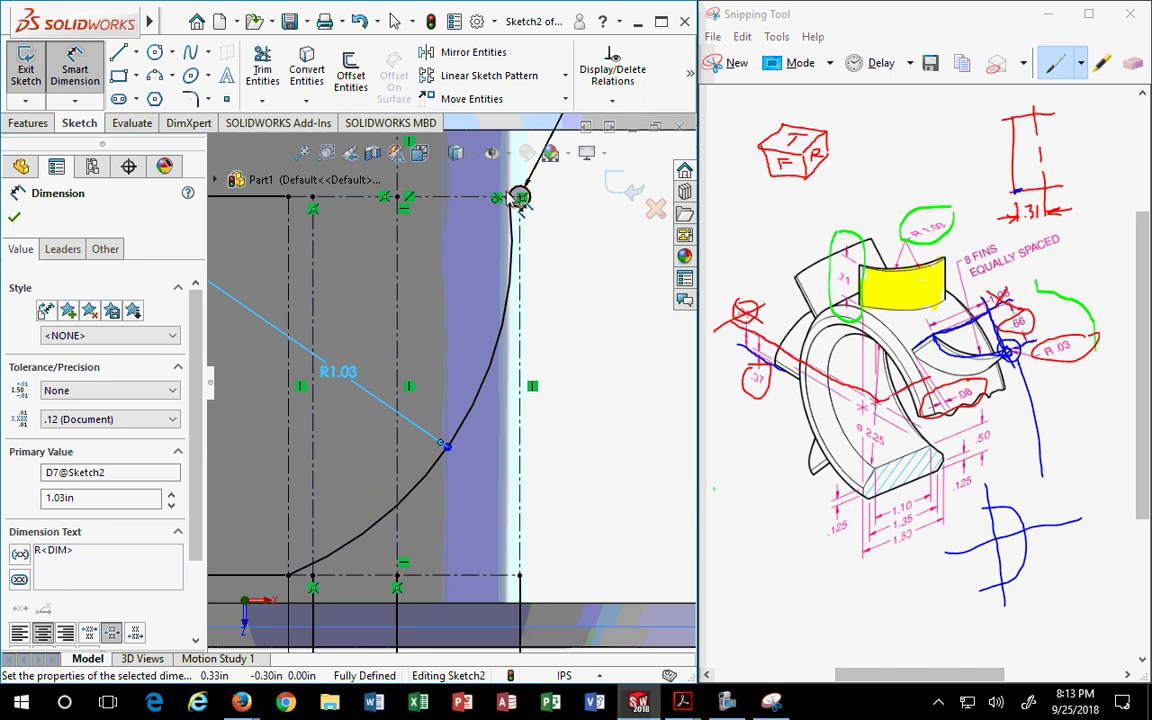
scroll(462, 305, "up", 3)
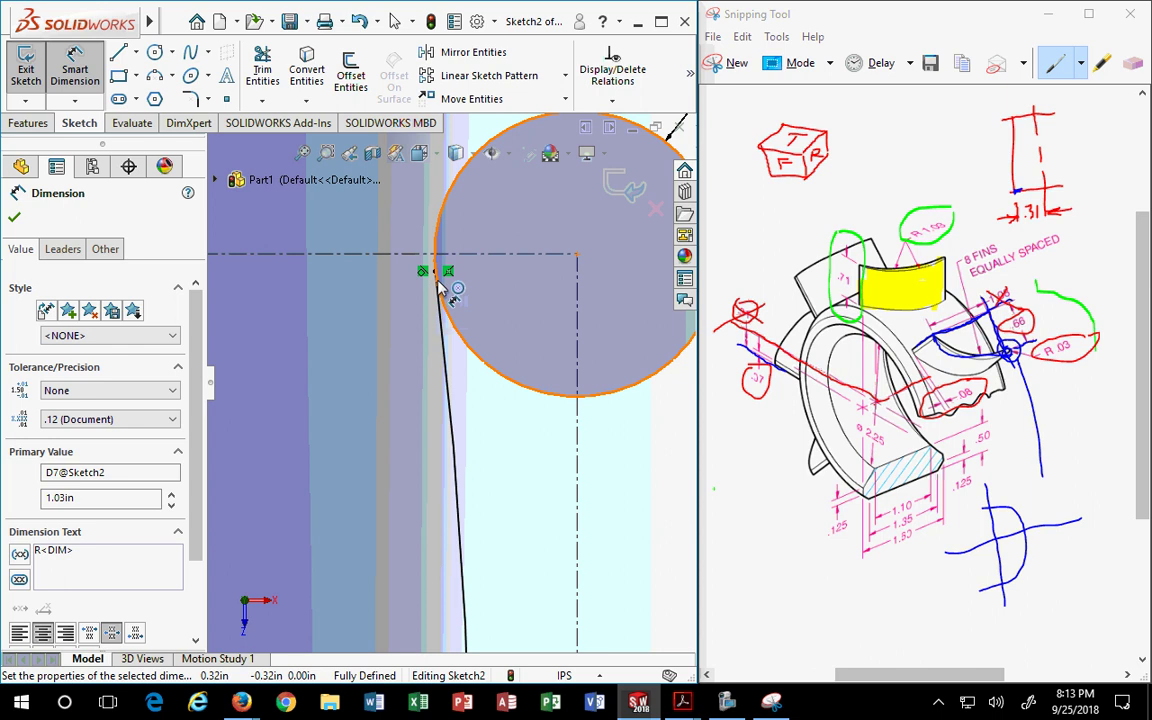
Sketch a 3 Point Arc of about 1.29 in radius from the .07 in offset line's lower end to above the ring's upper edge, bulging lower right.
scroll(442, 280, "down", 6)
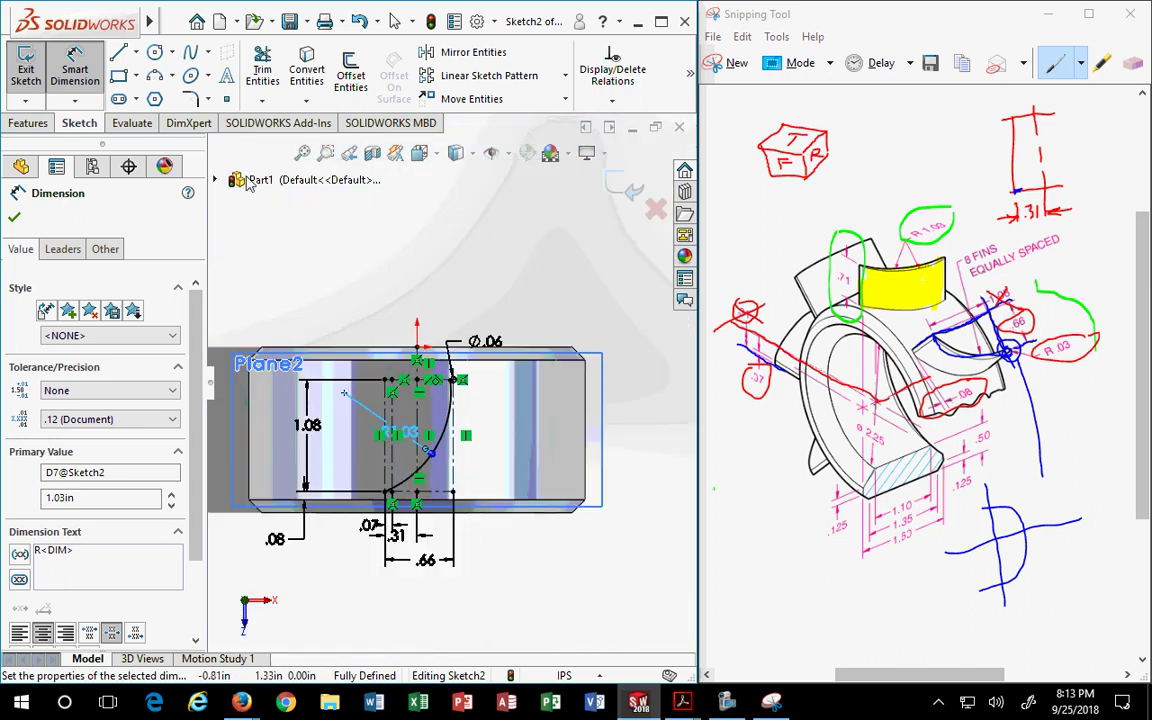
left_click(154, 75)
scroll(440, 500, "up", 4)
scroll(447, 335, "up", 3)
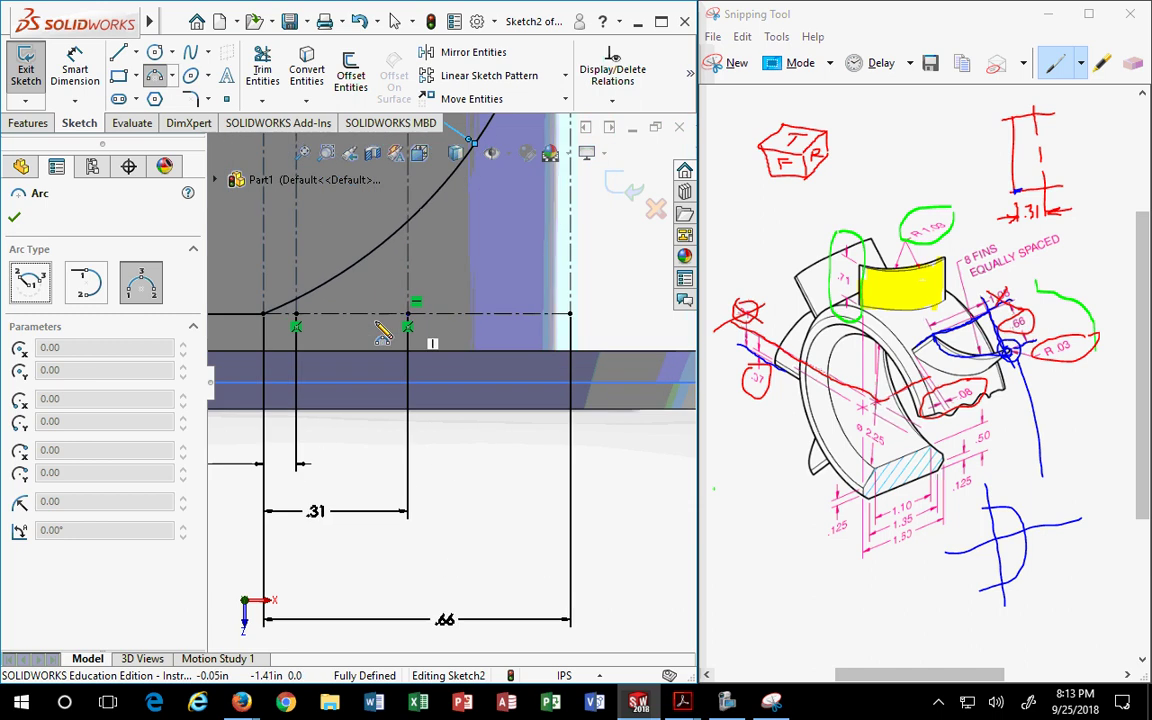
left_click(296, 317)
scroll(596, 326, "down", 2)
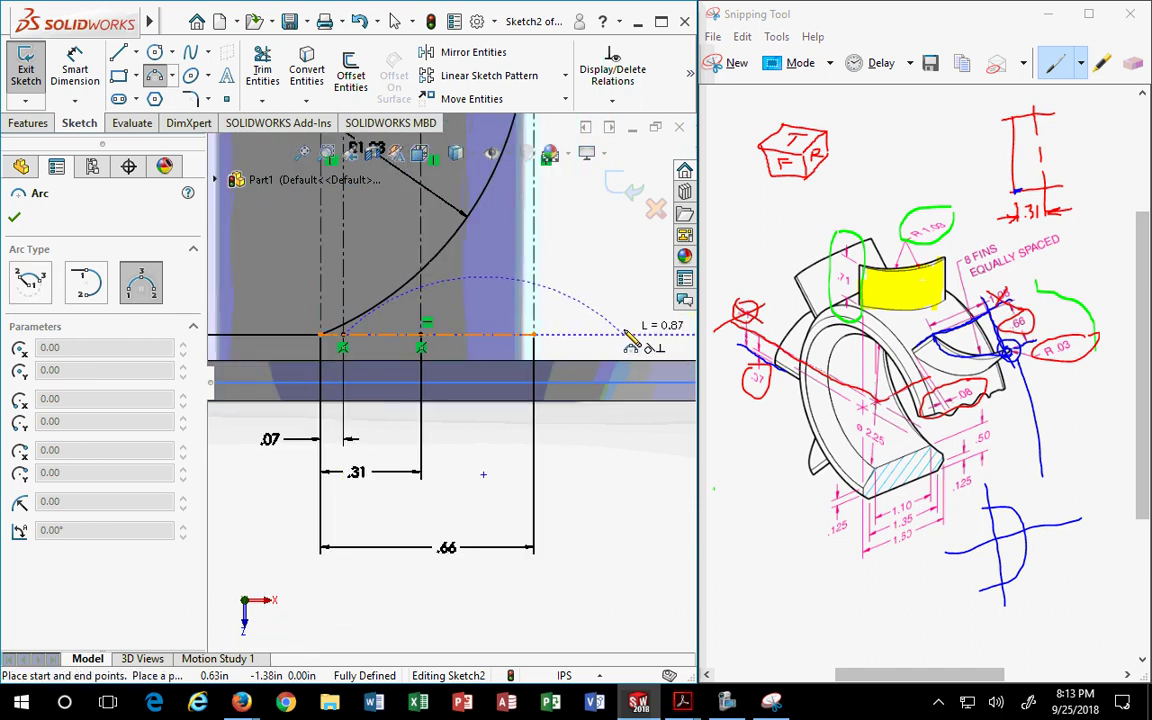
scroll(557, 318, "down", 2)
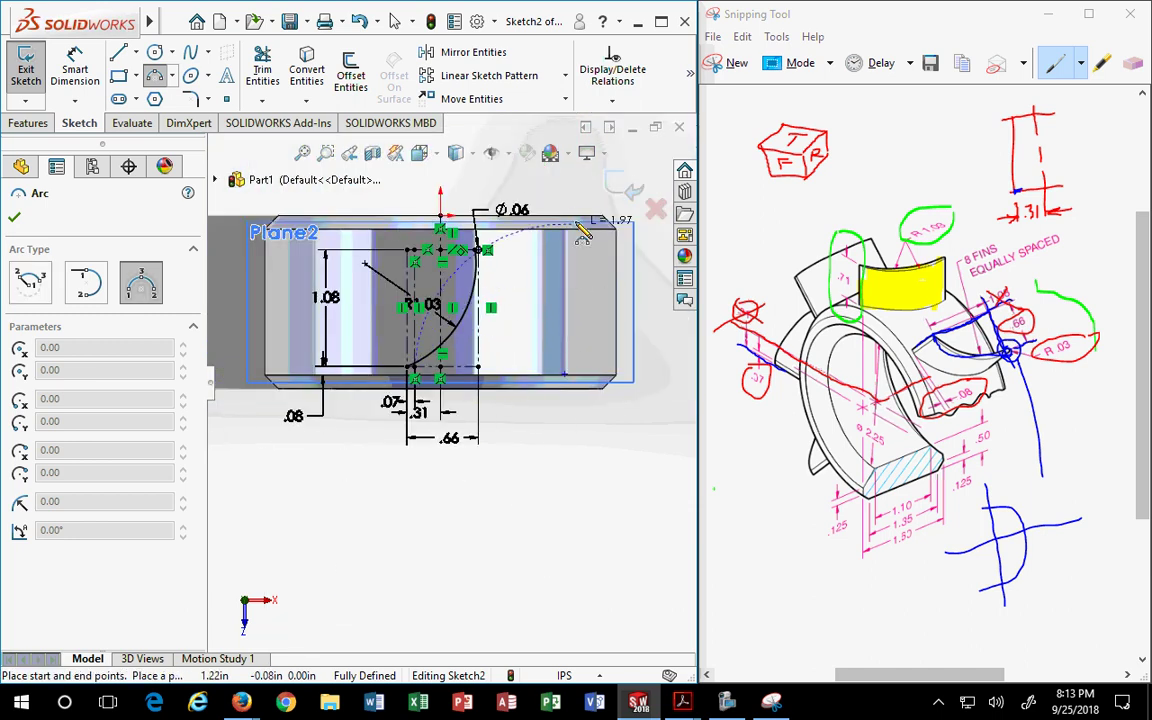
left_click(570, 187)
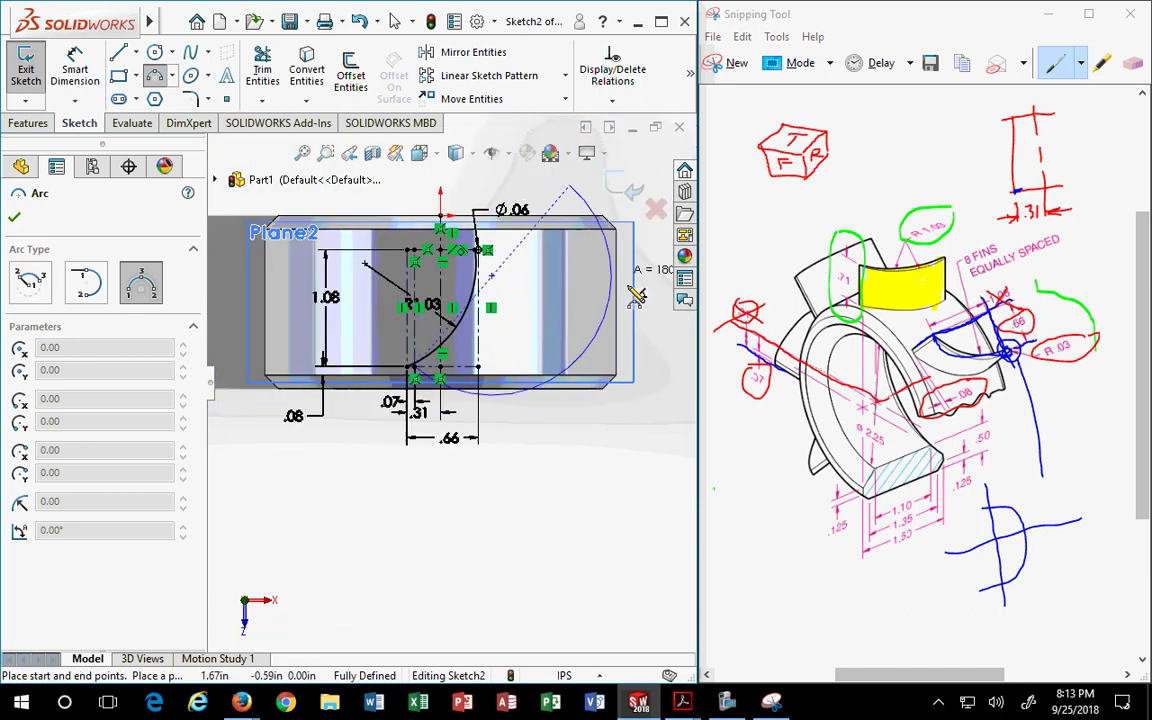
left_click(568, 308)
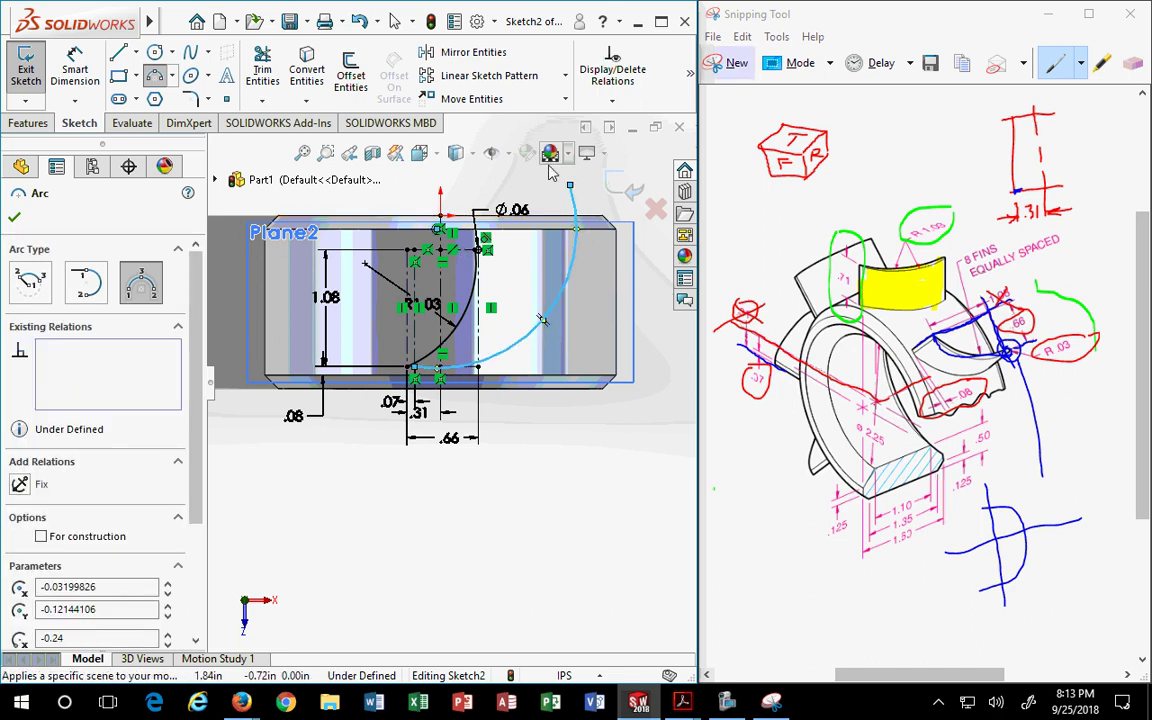
key("Escape")
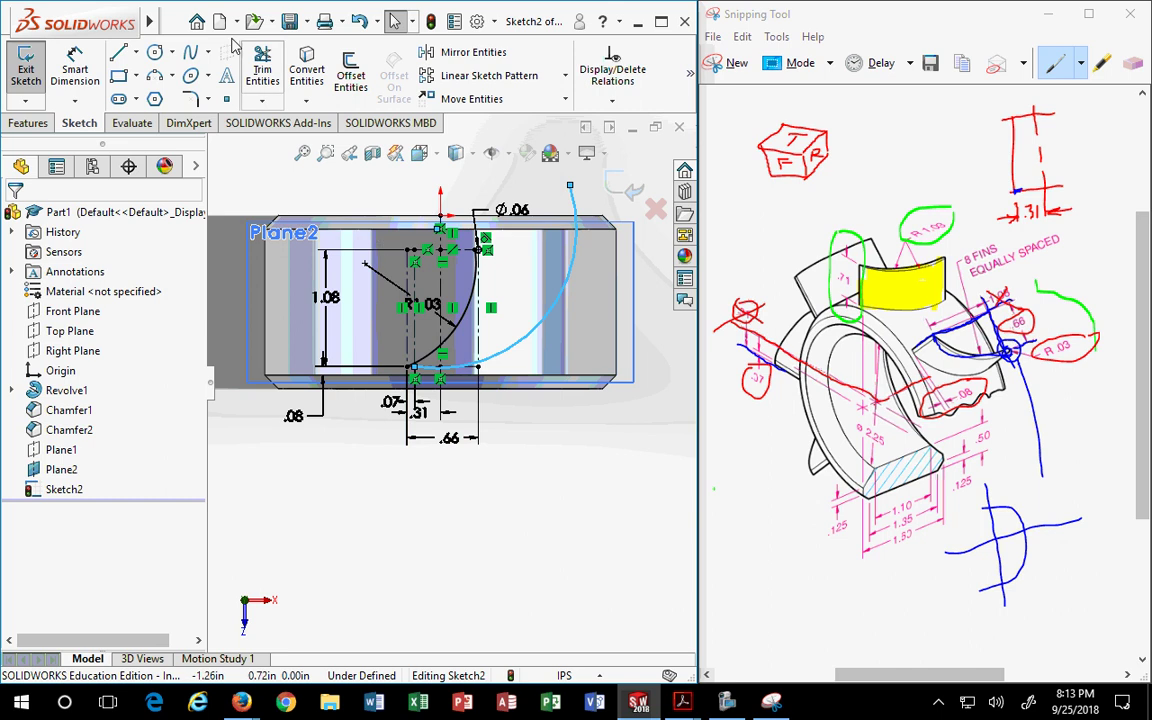
Add a Tangent relation between the new outer arc and the small circle at the rectangle's upper-right corner.
scroll(517, 245, "up", 2)
scroll(517, 245, "down", 4)
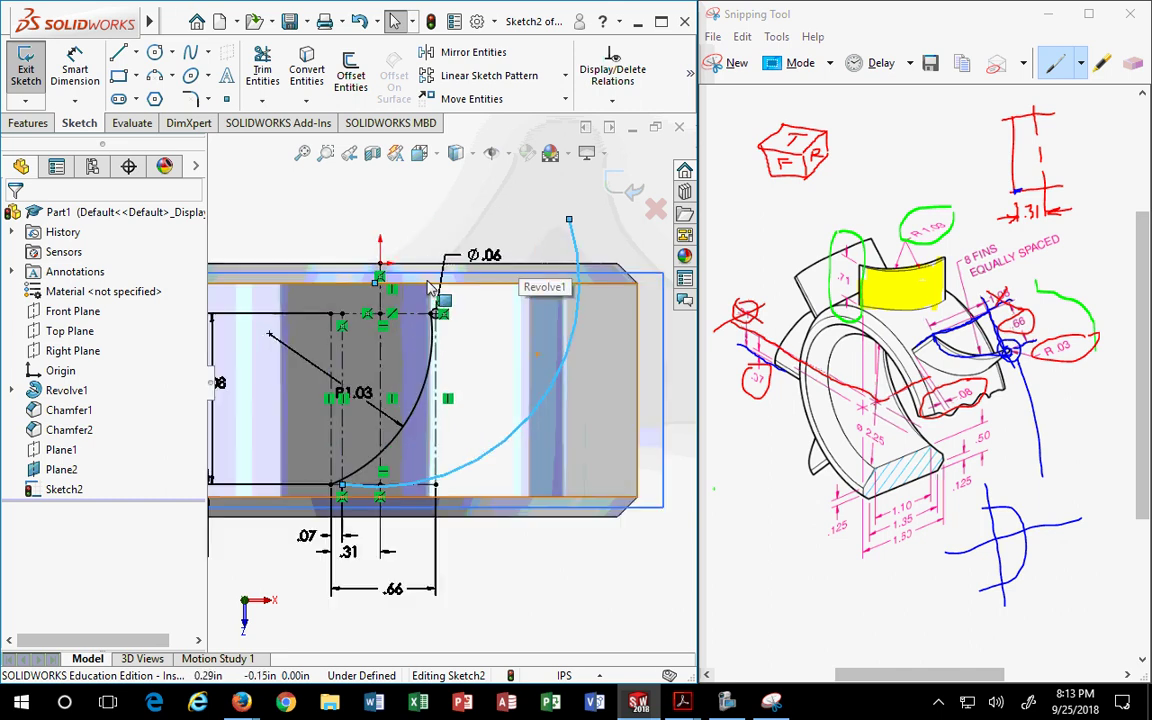
left_click(668, 463)
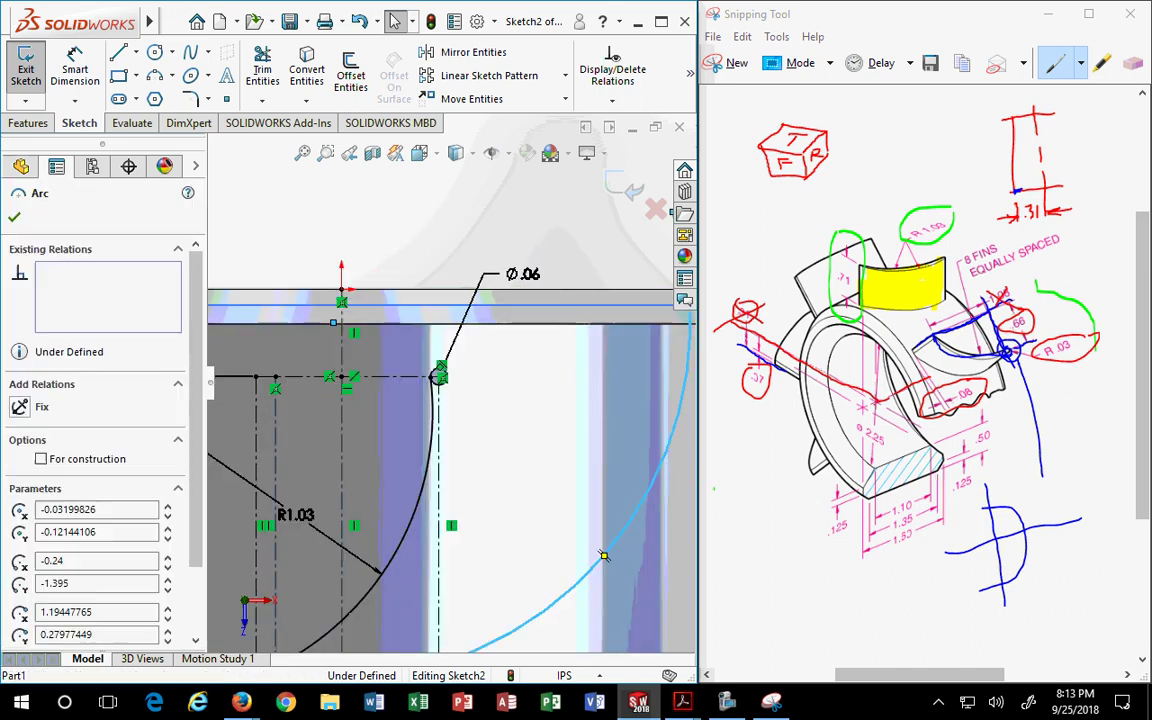
scroll(450, 405, "up", 2)
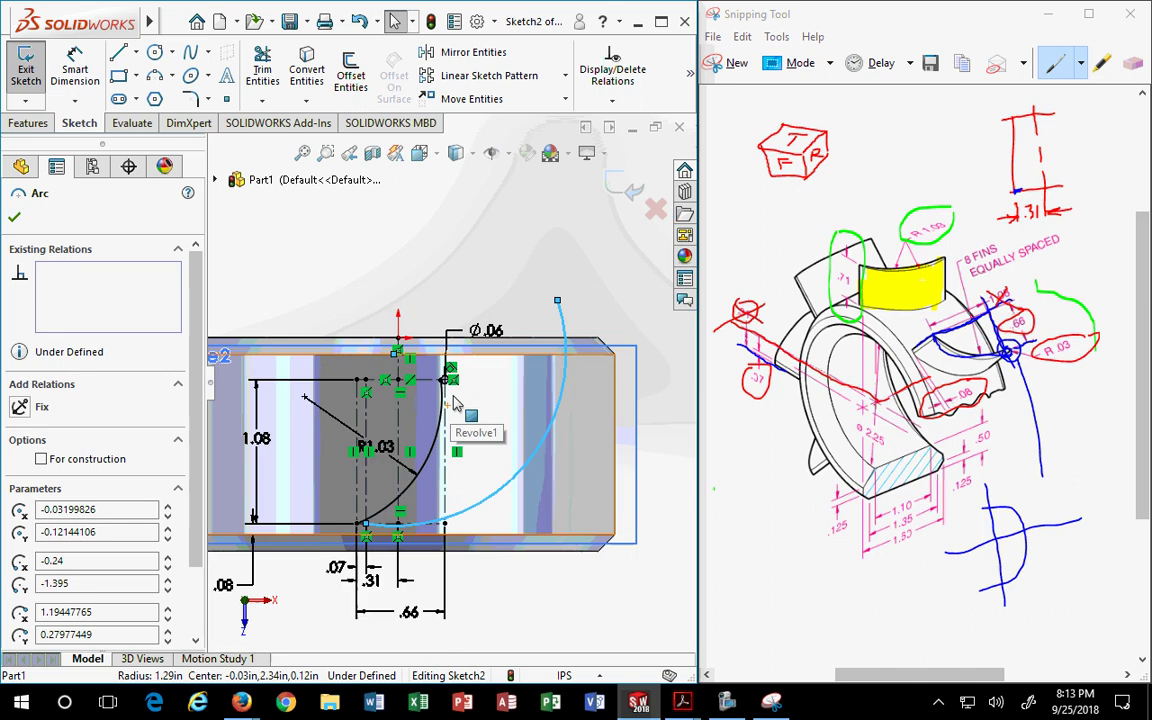
scroll(440, 406, "down", 4)
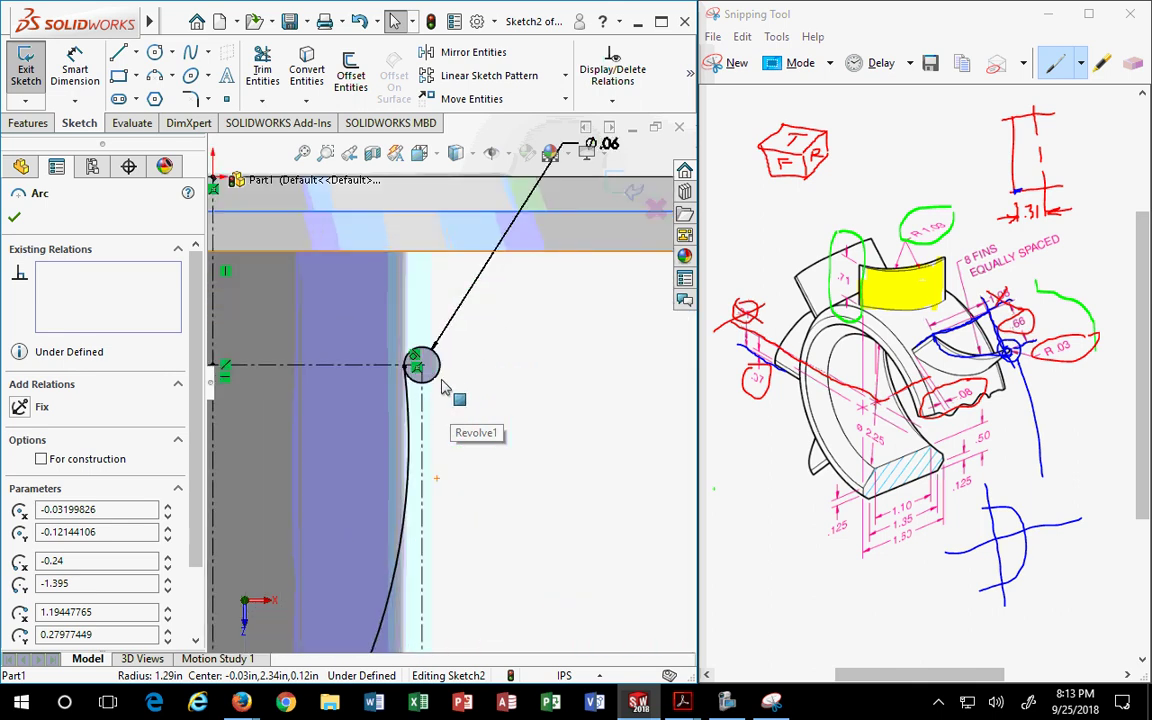
left_click(420, 364, "ctrl")
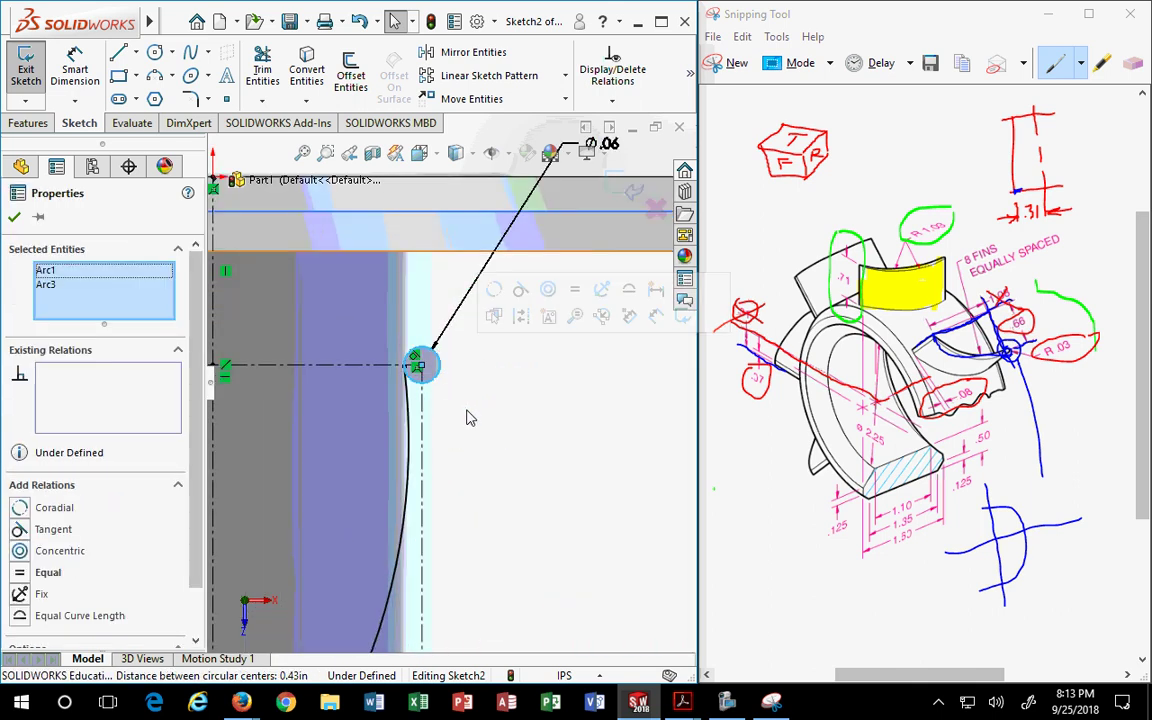
scroll(468, 412, "down", 3)
scroll(531, 455, "up", 3)
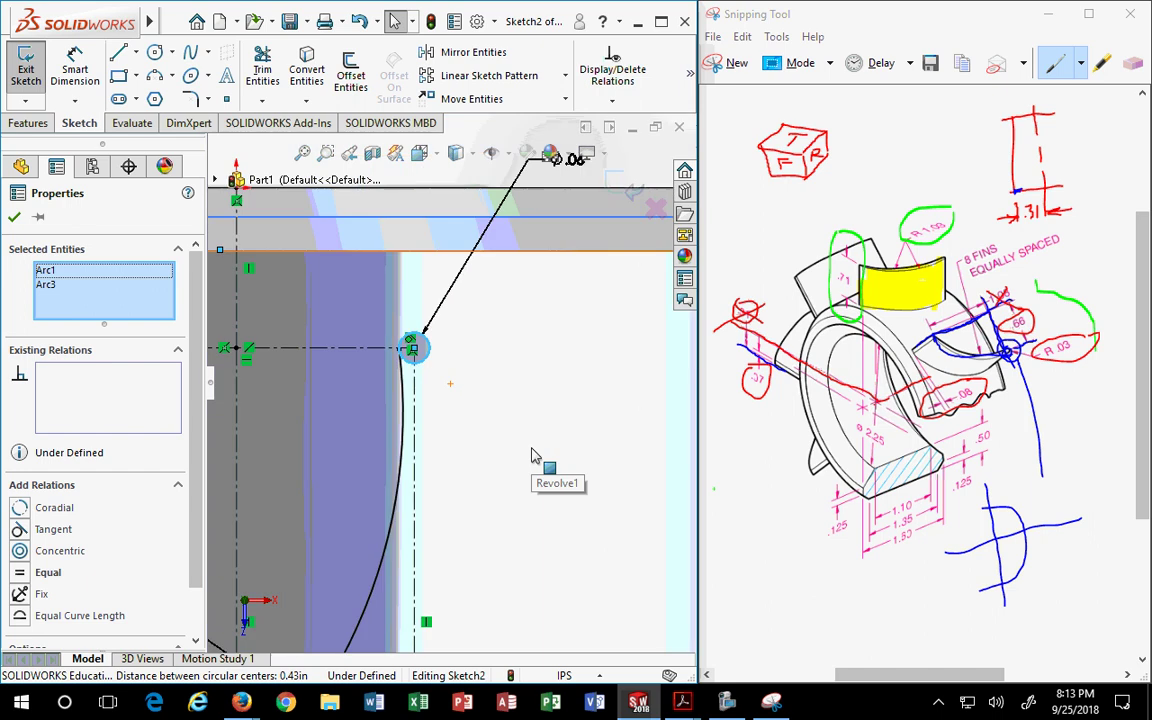
scroll(531, 455, "up", 2)
scroll(591, 545, "up", 1)
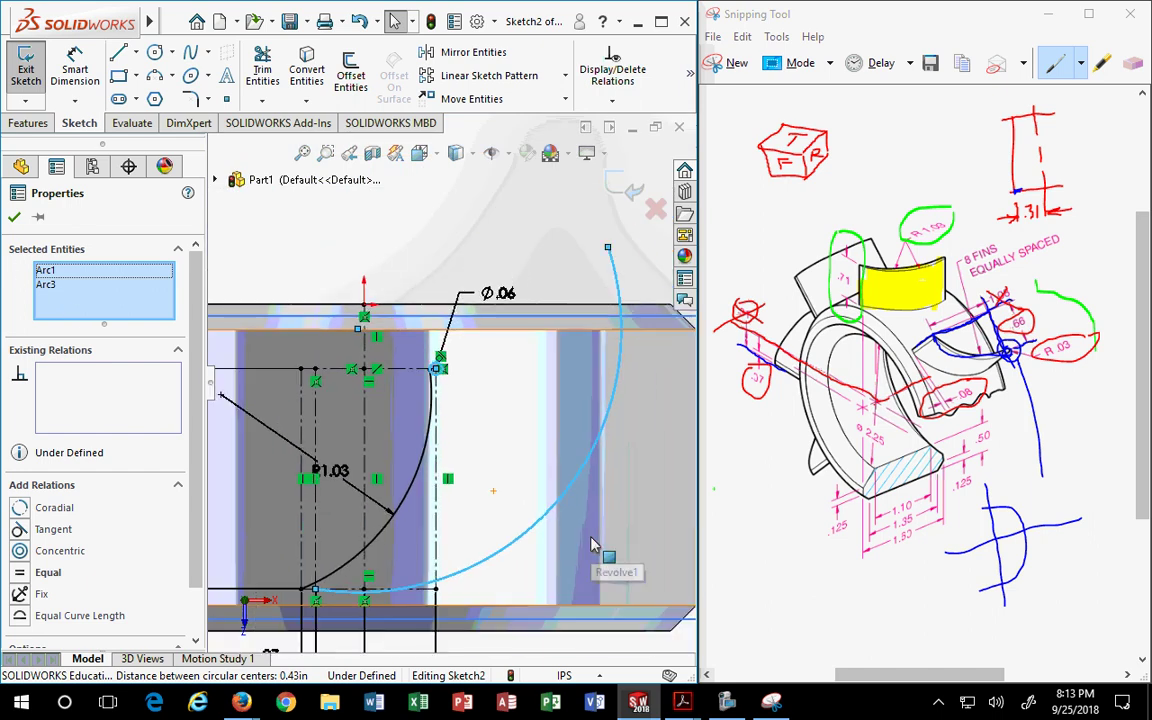
left_click(45, 529)
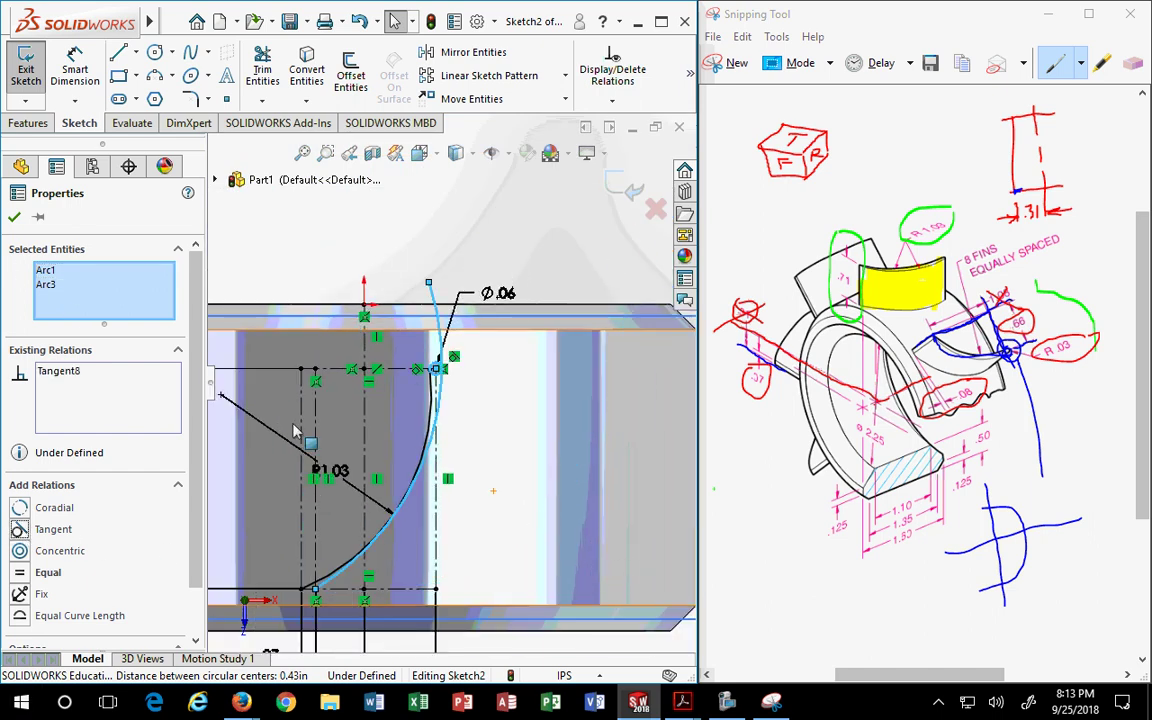
Trim the outer arc's upper end beyond the small circle with Trim to closest and dimension its radius as 1.03 in.
scroll(371, 512, "down", 2)
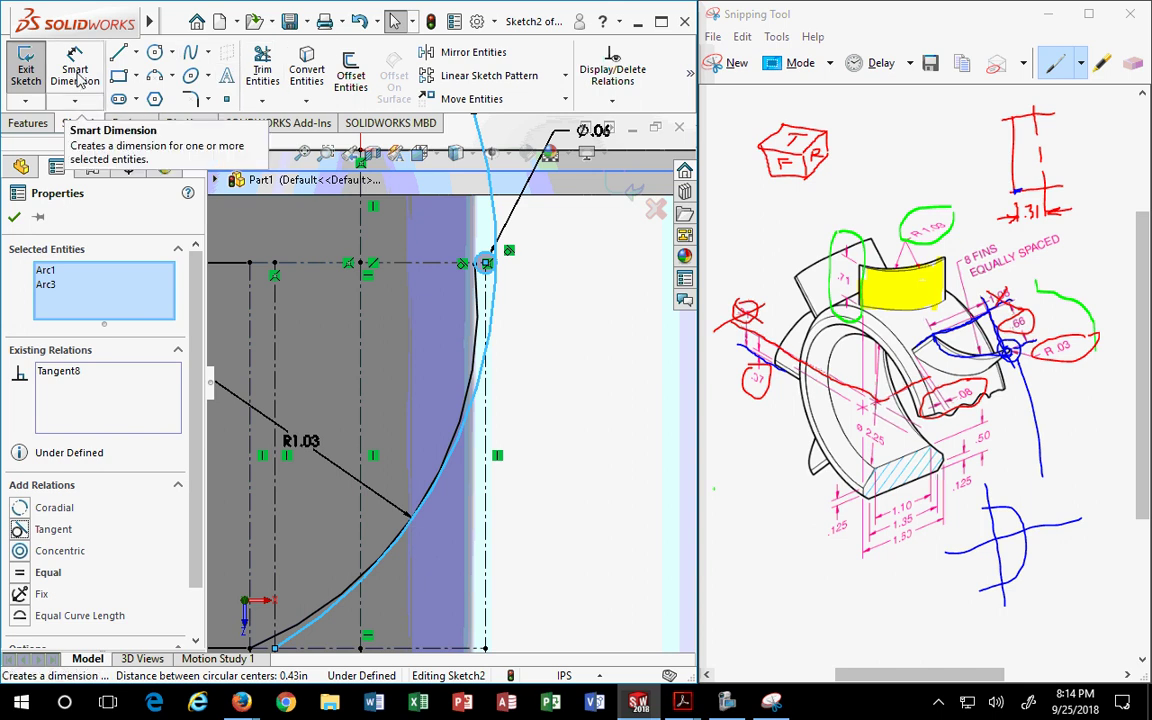
left_click(262, 75)
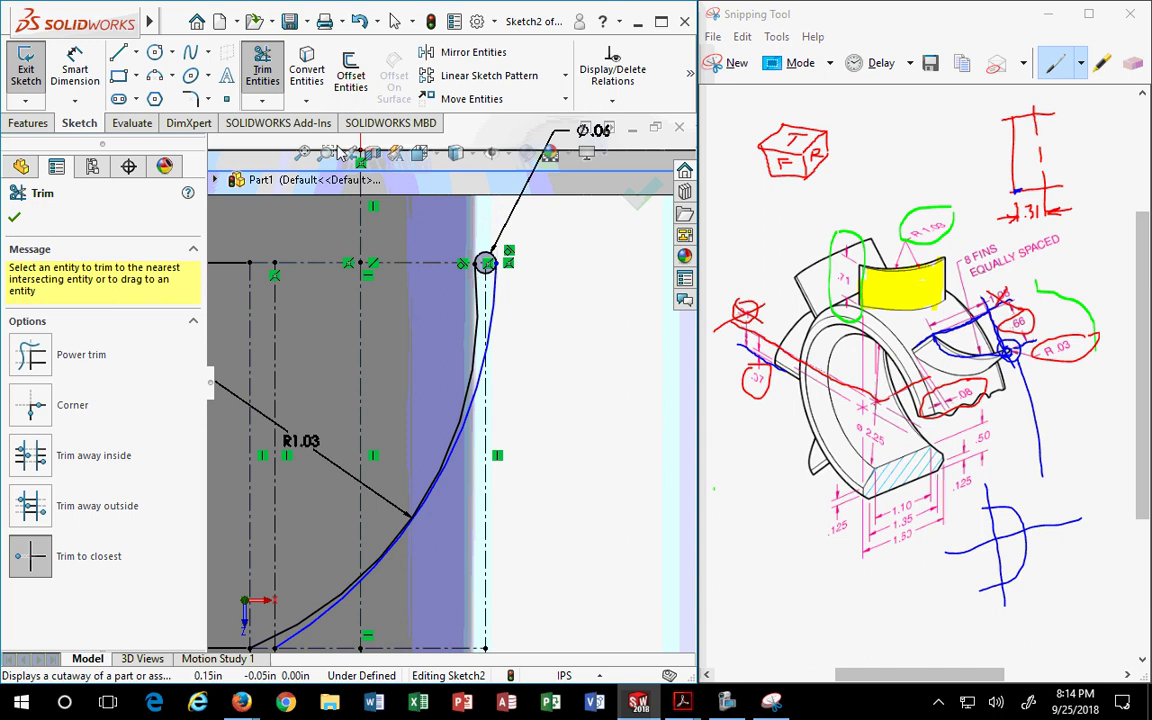
left_click(75, 72)
key("f")
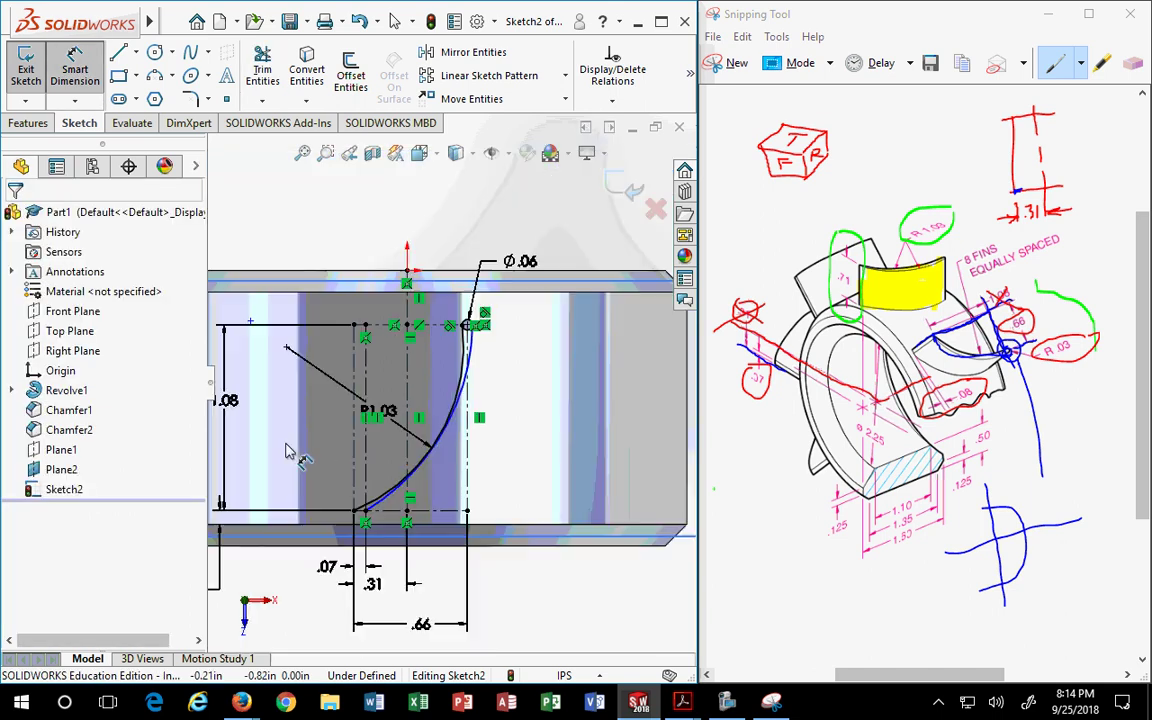
left_click(428, 450)
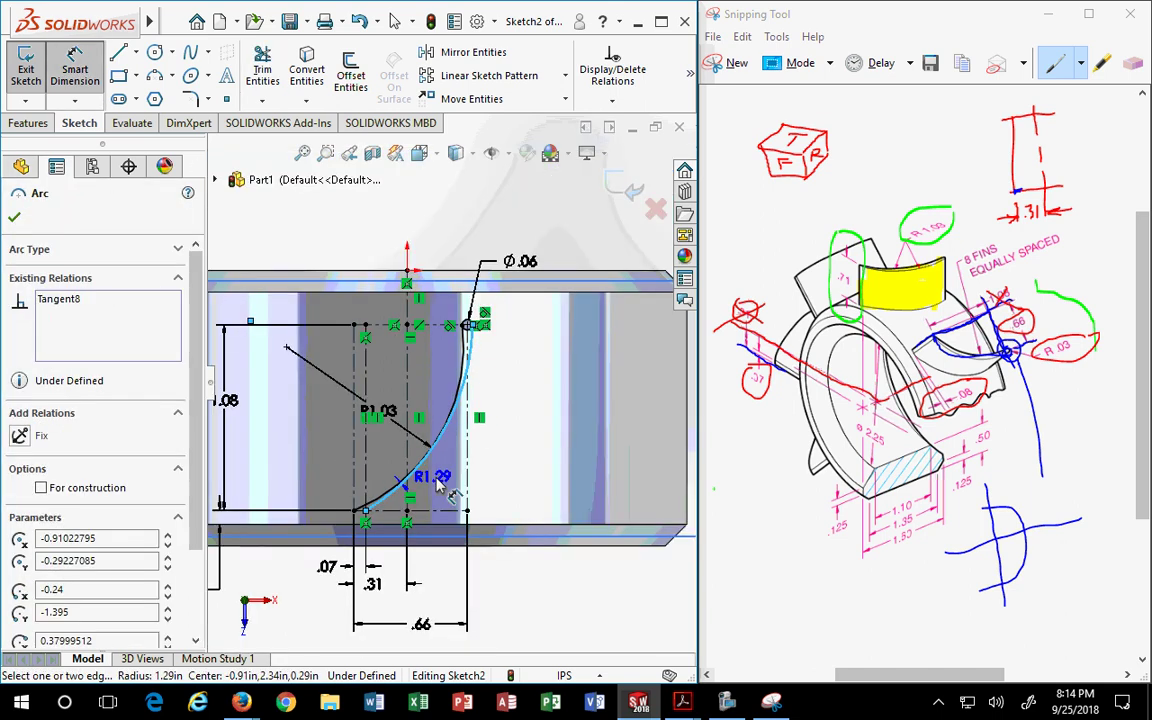
left_click(338, 424)
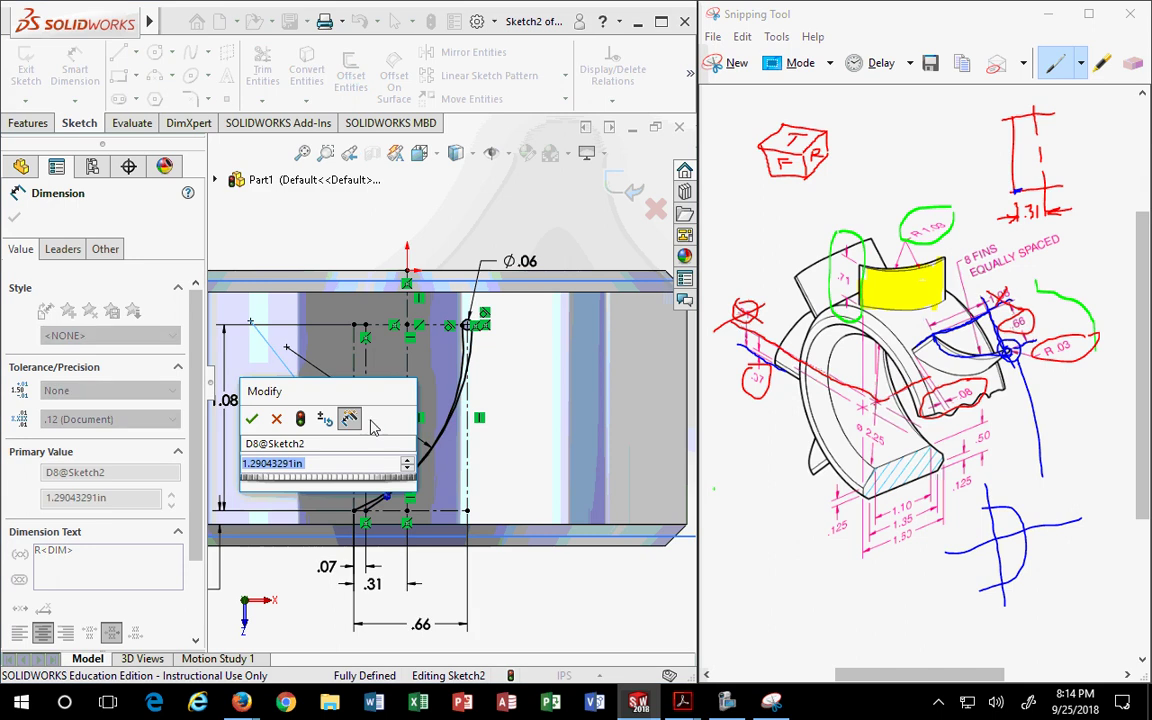
left_click_drag(347, 391, 210, 321)
type("1.03")
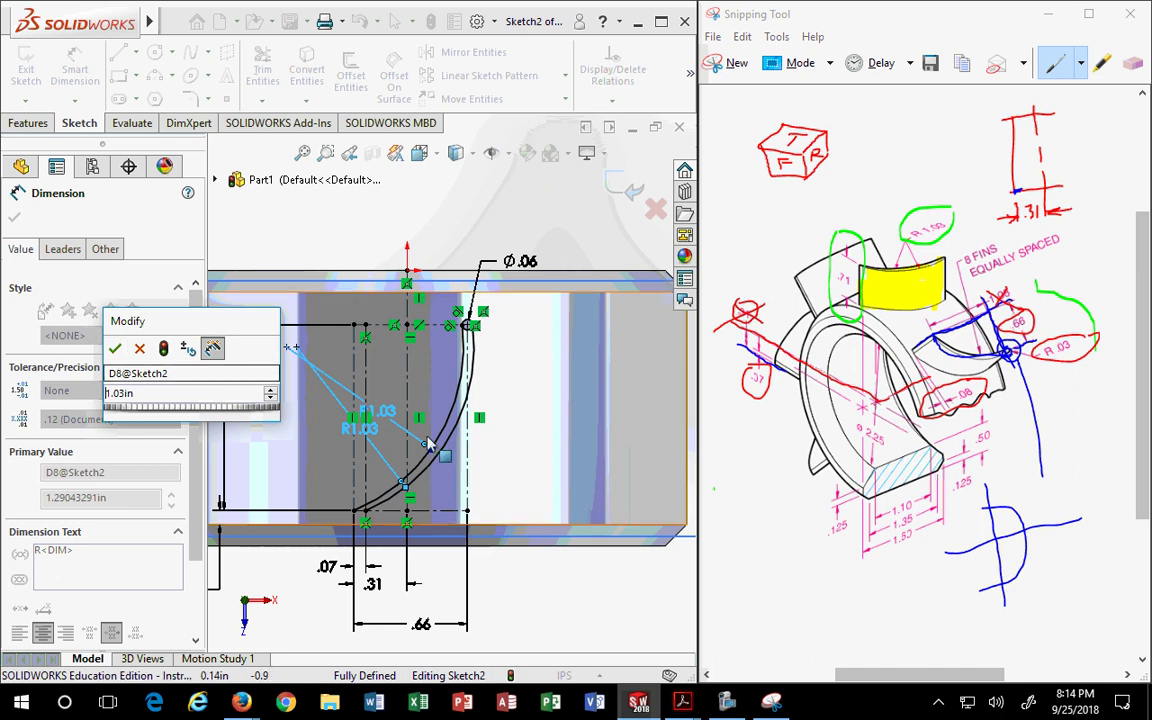
left_click(116, 349)
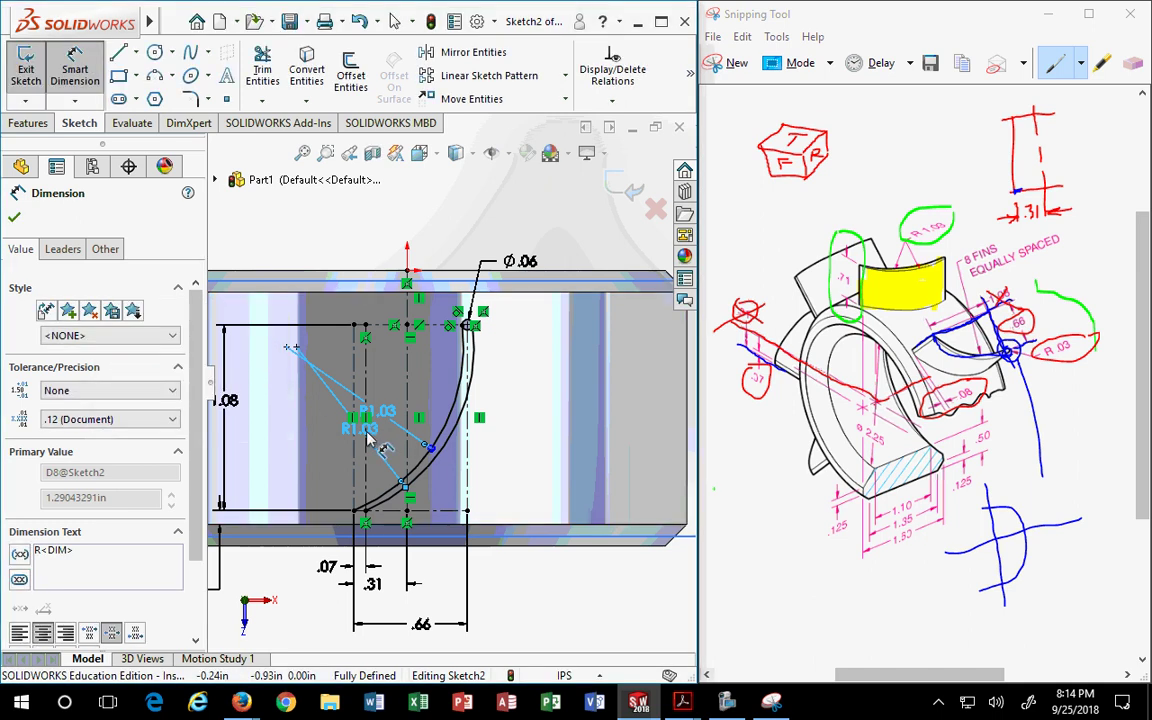
Move the inner arc's radius dimension near the arc's lower end and try a radius of 1.5 in.
scroll(385, 428, "down", 2)
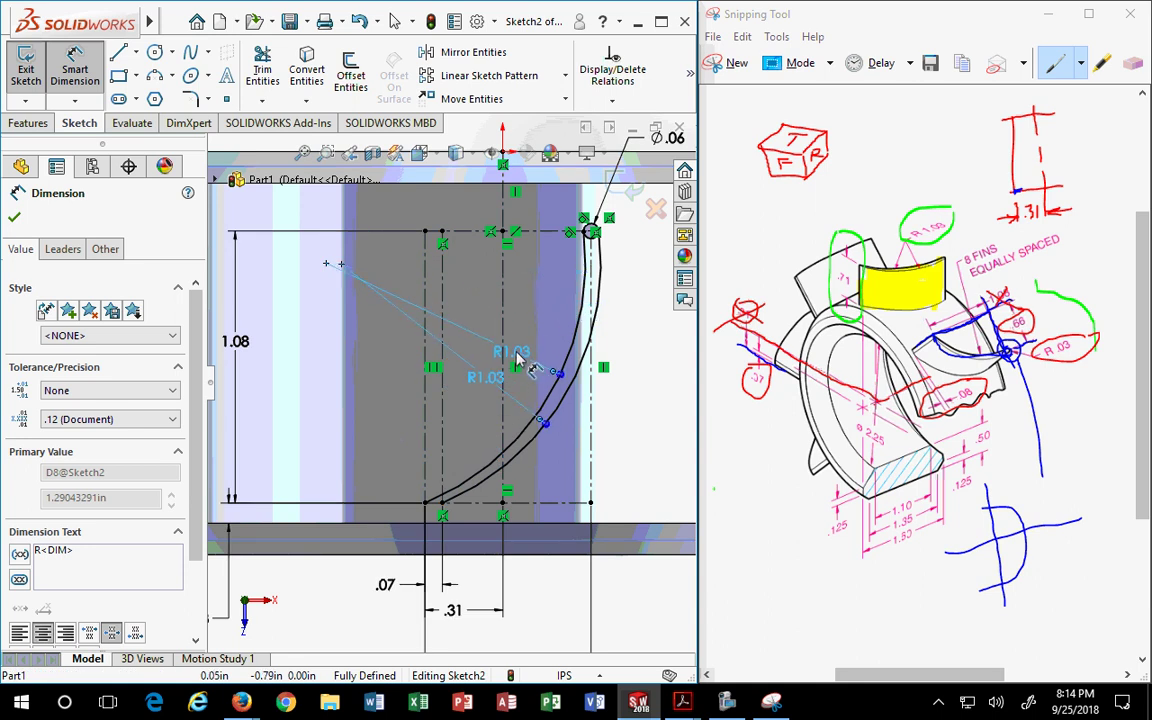
left_click(500, 395)
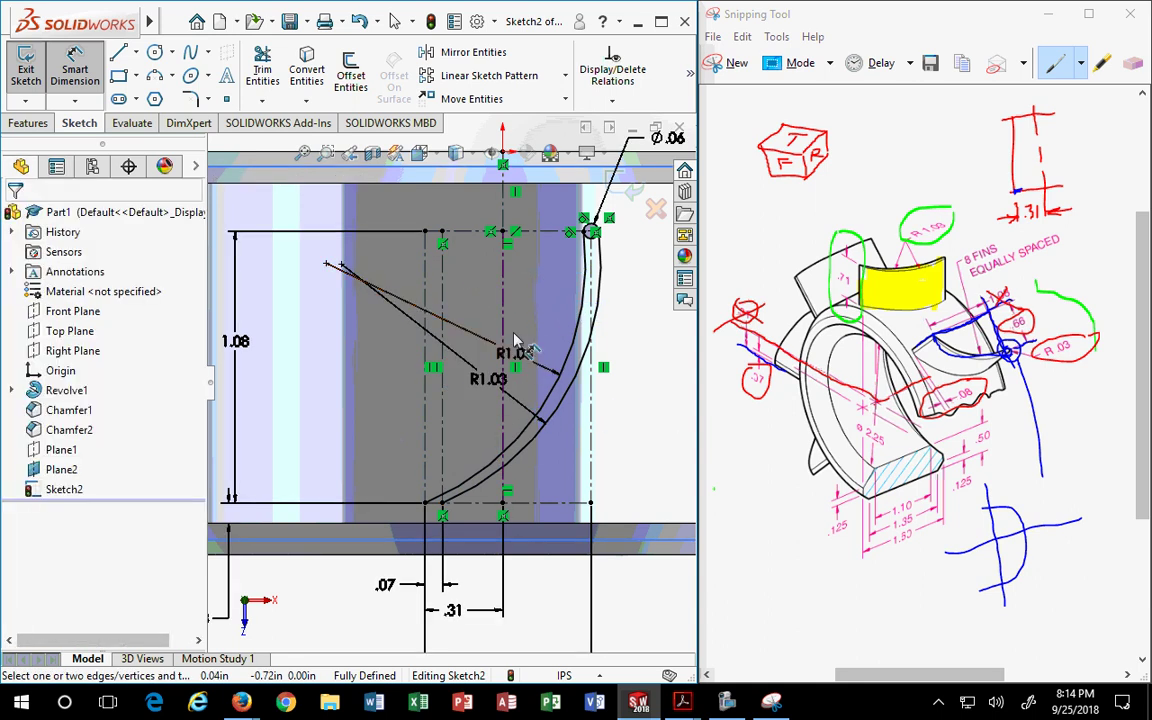
left_click(476, 446)
left_click(471, 441)
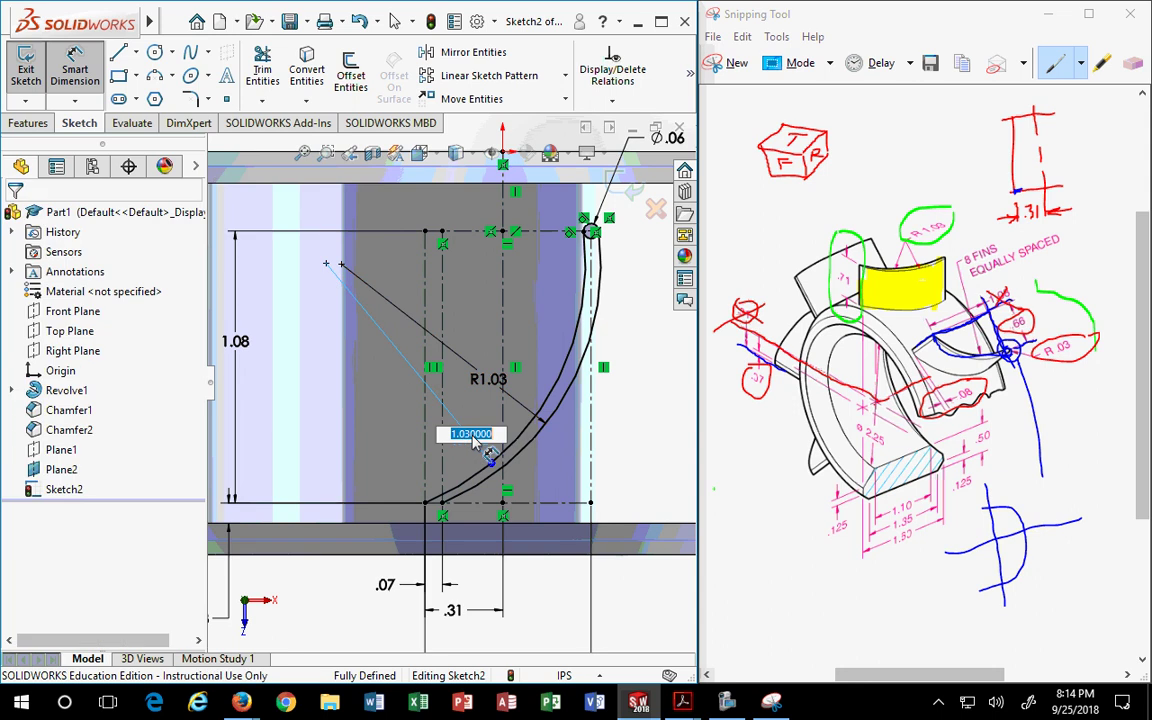
type("1.5")
key("Return")
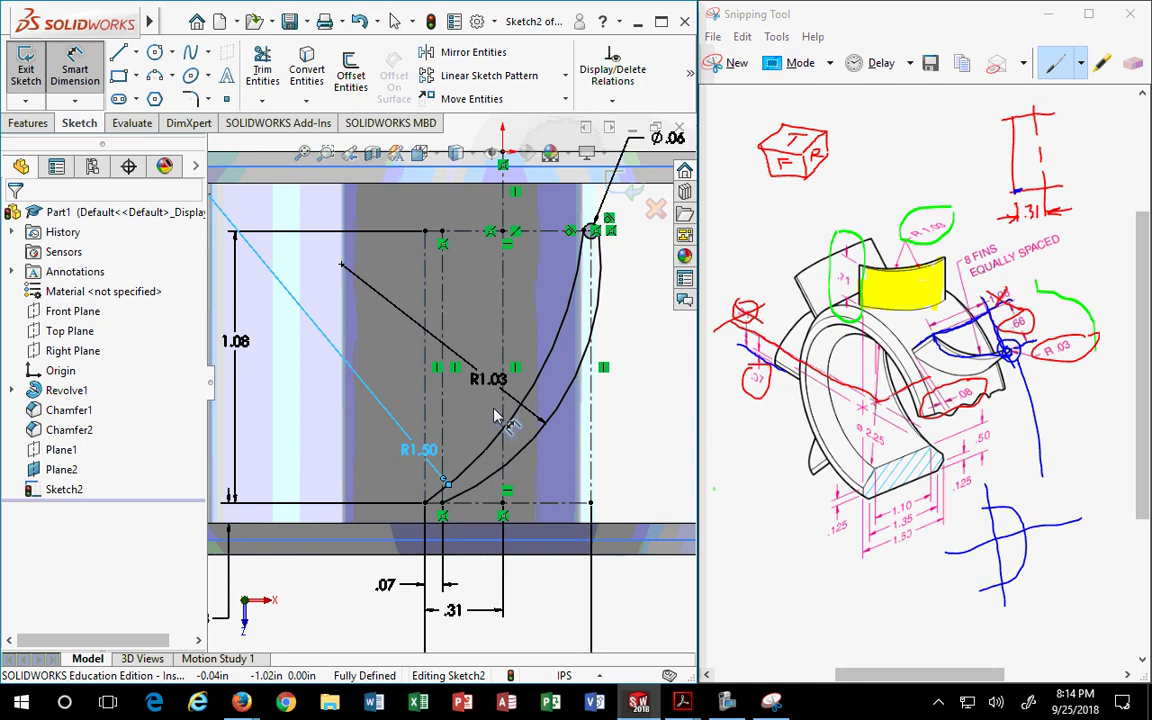
Restore the inner arc's radius to 1.03 in.
double_click(420, 450)
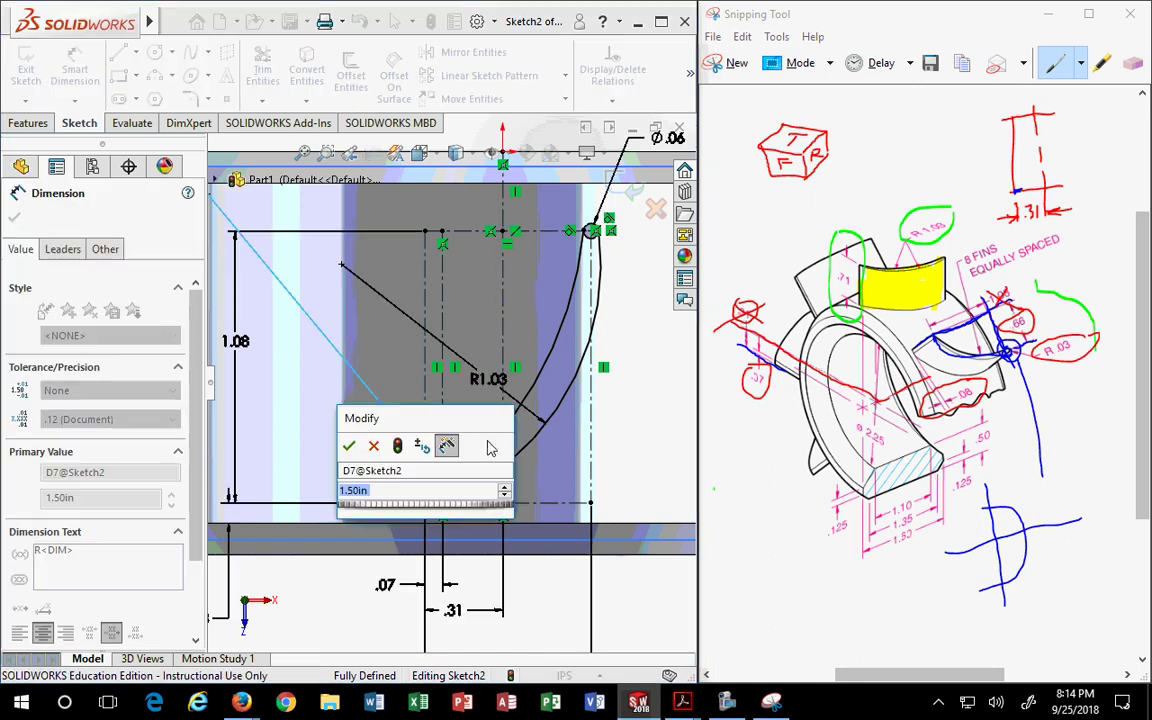
key("ctrl+z")
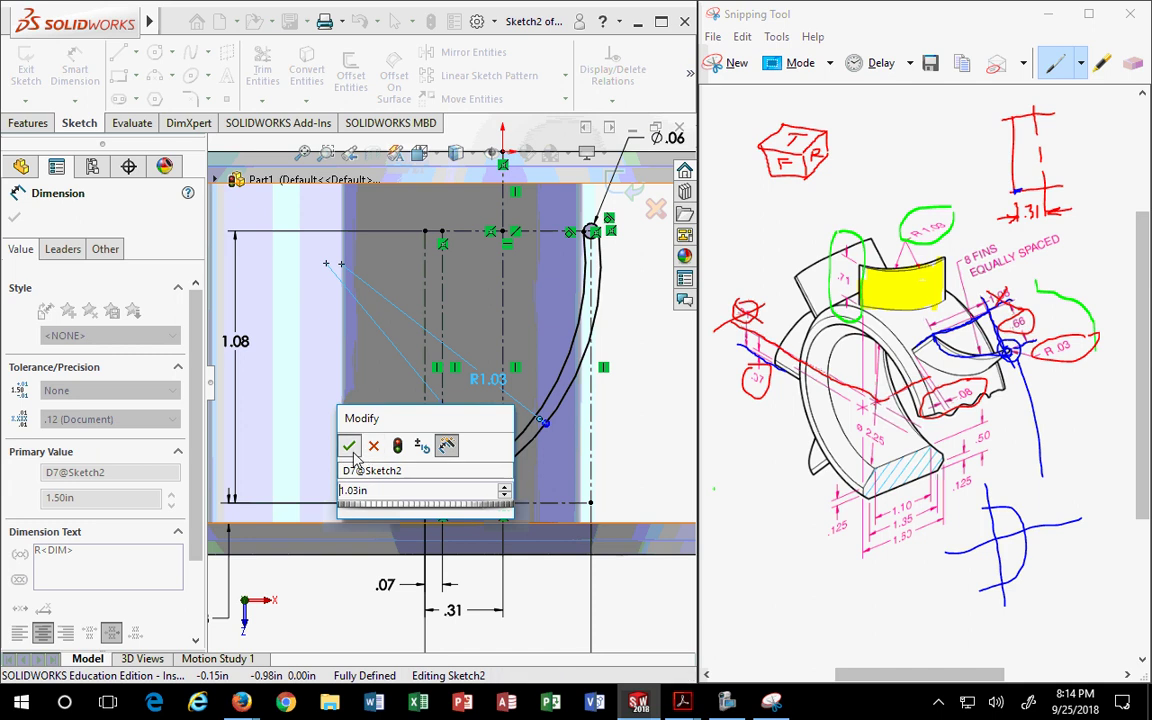
key("Return")
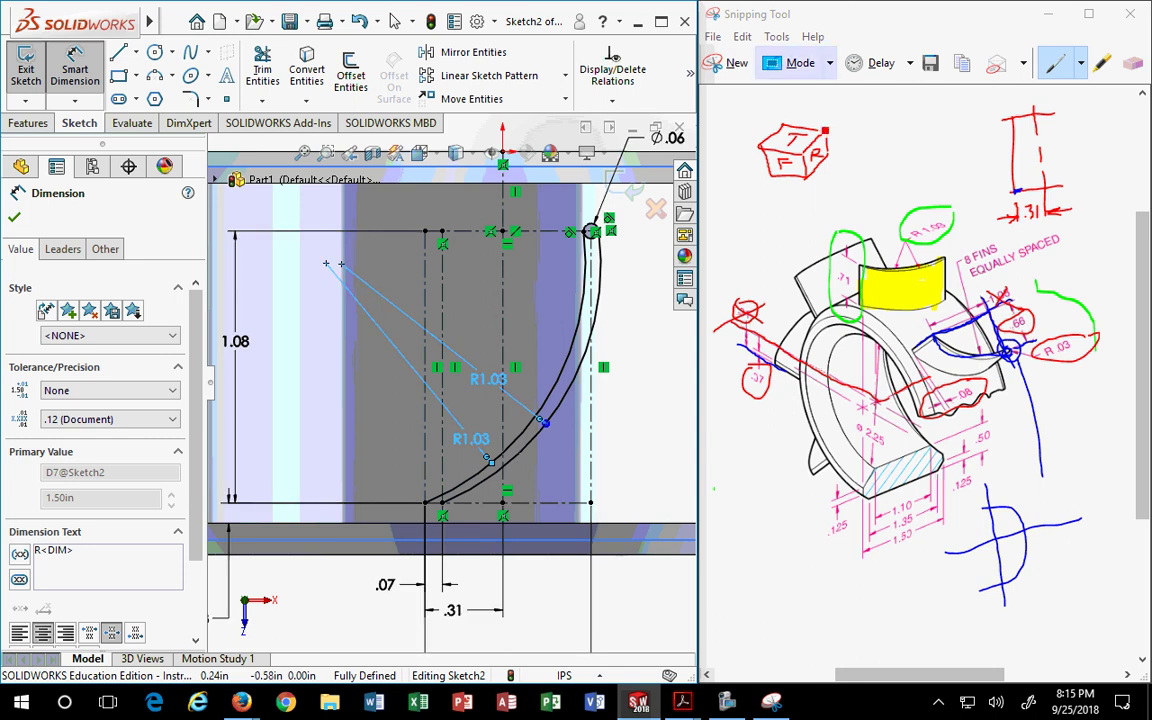
Mark the R 1.03 leader arrows on the snipped drawing and examine that callout on the fin in Detail_Dwgs.pdf in Firefox.
left_click(912, 252)
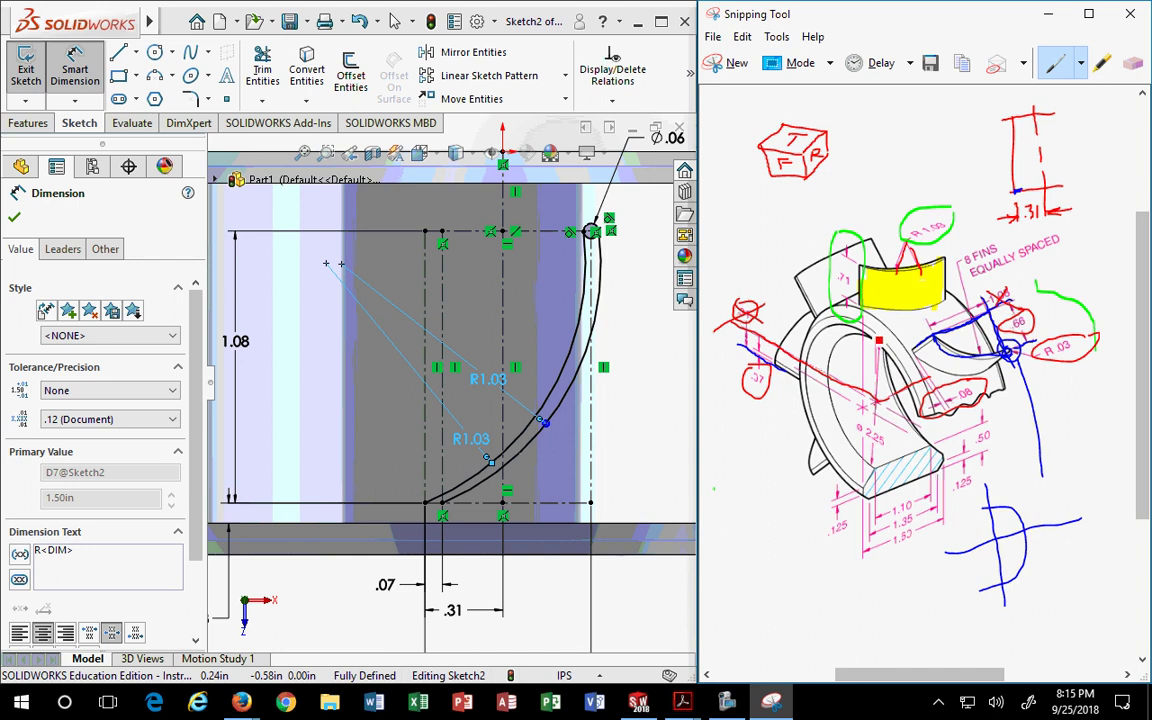
left_click(682, 703)
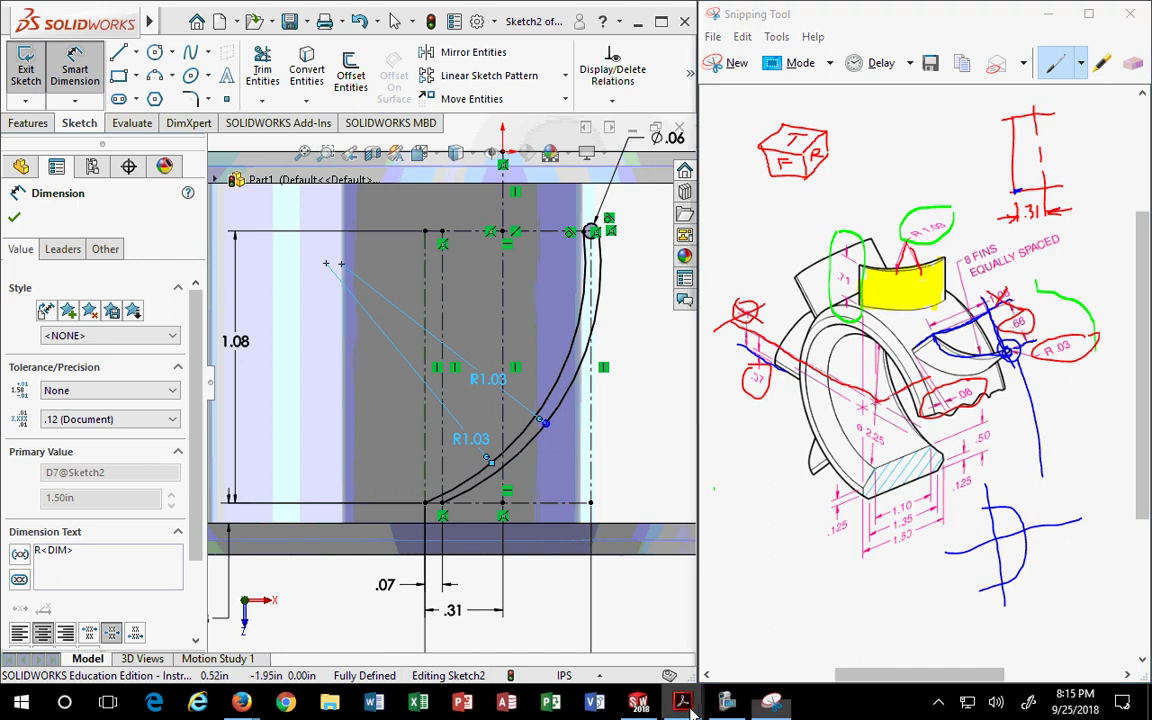
left_click(630, 590)
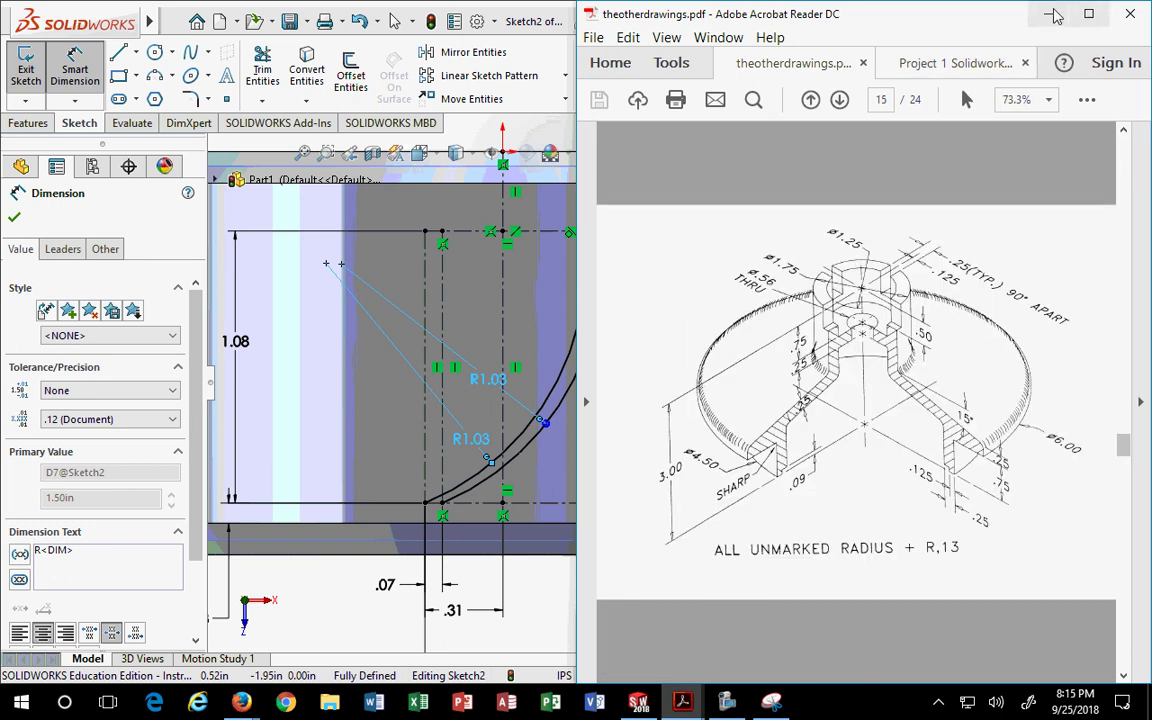
left_click(771, 703)
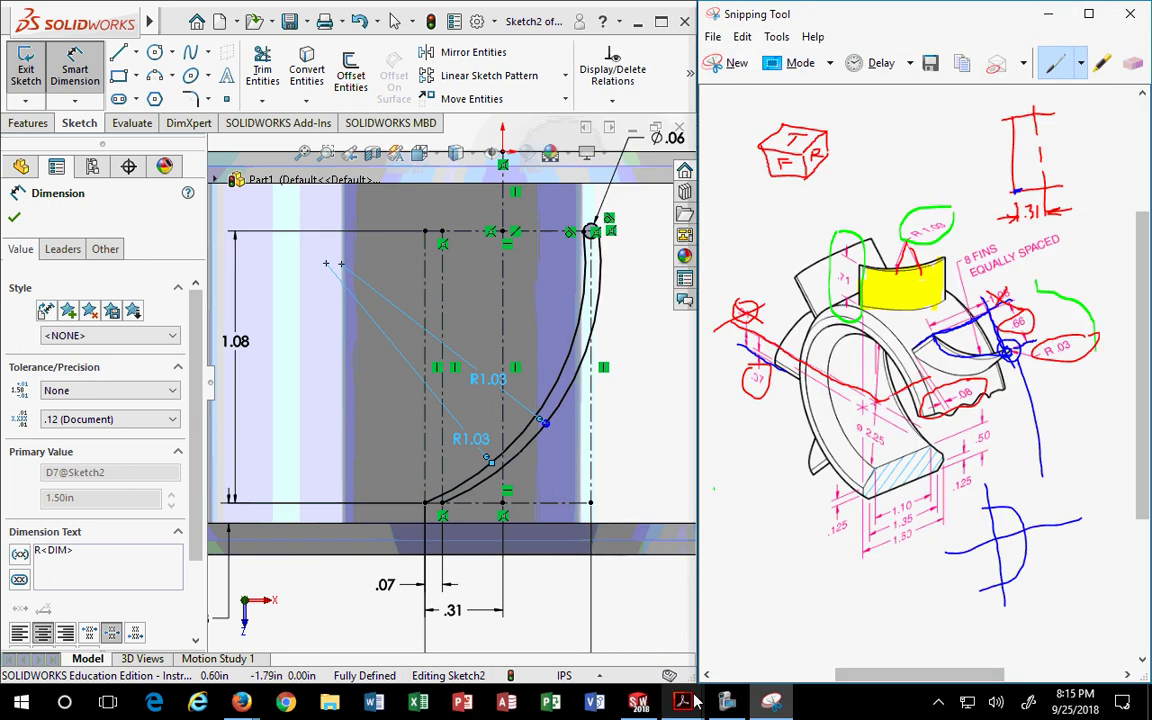
mouse_move(241, 703)
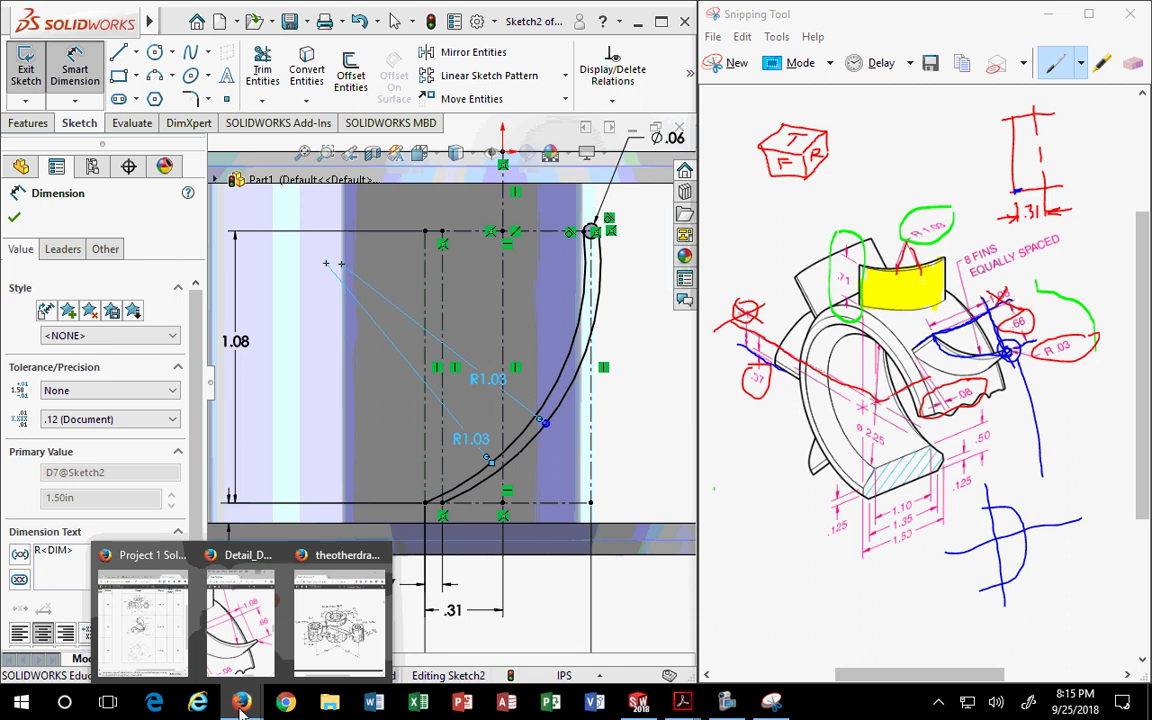
left_click(240, 622)
scroll(800, 407, "up", 3)
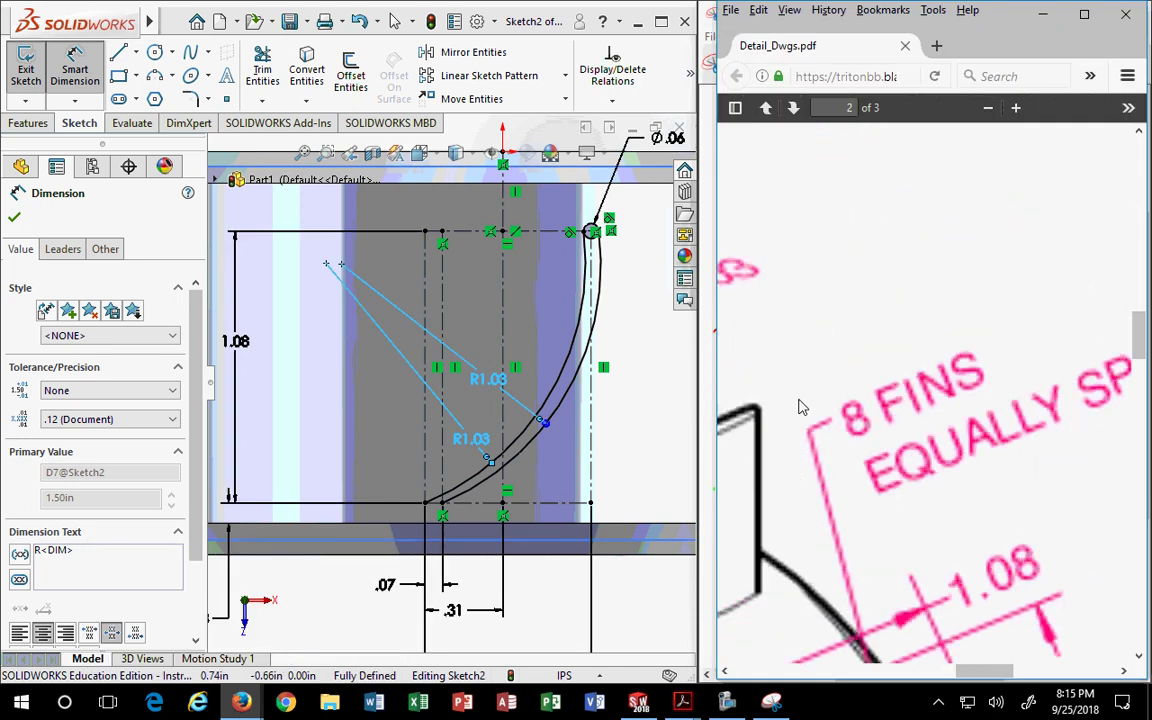
scroll(1010, 417, "up", 2)
left_click_drag(992, 676, 922, 680)
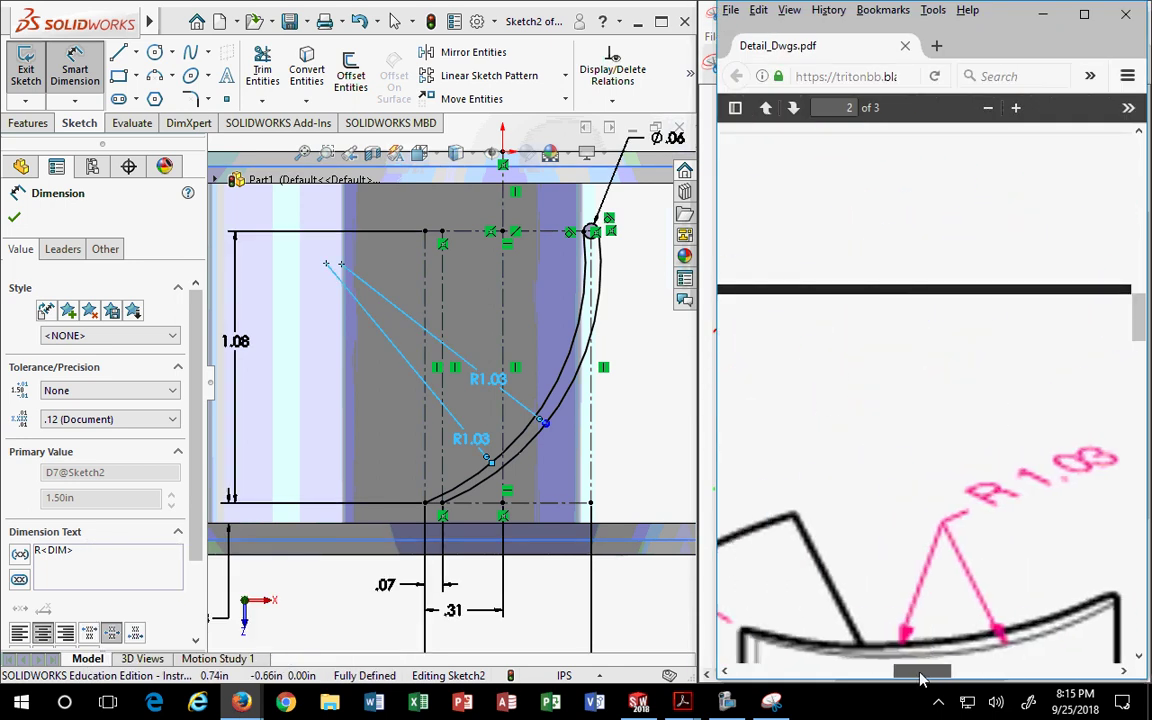
scroll(923, 584, "down", 3)
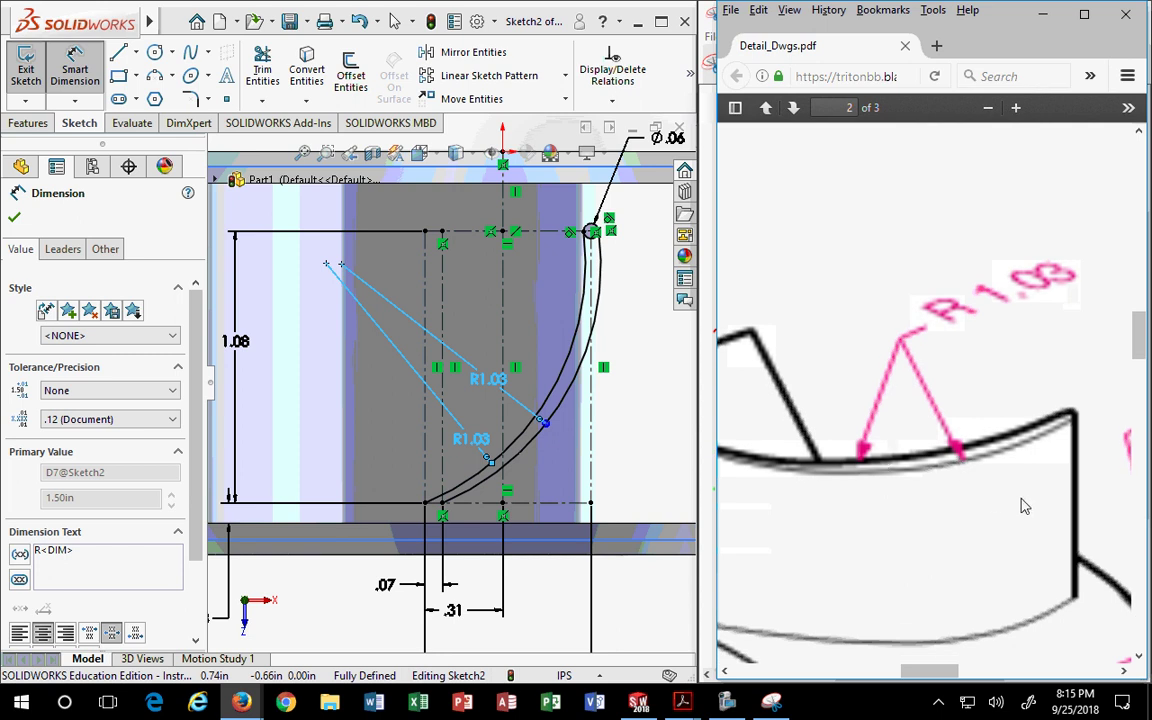
left_click(1042, 14)
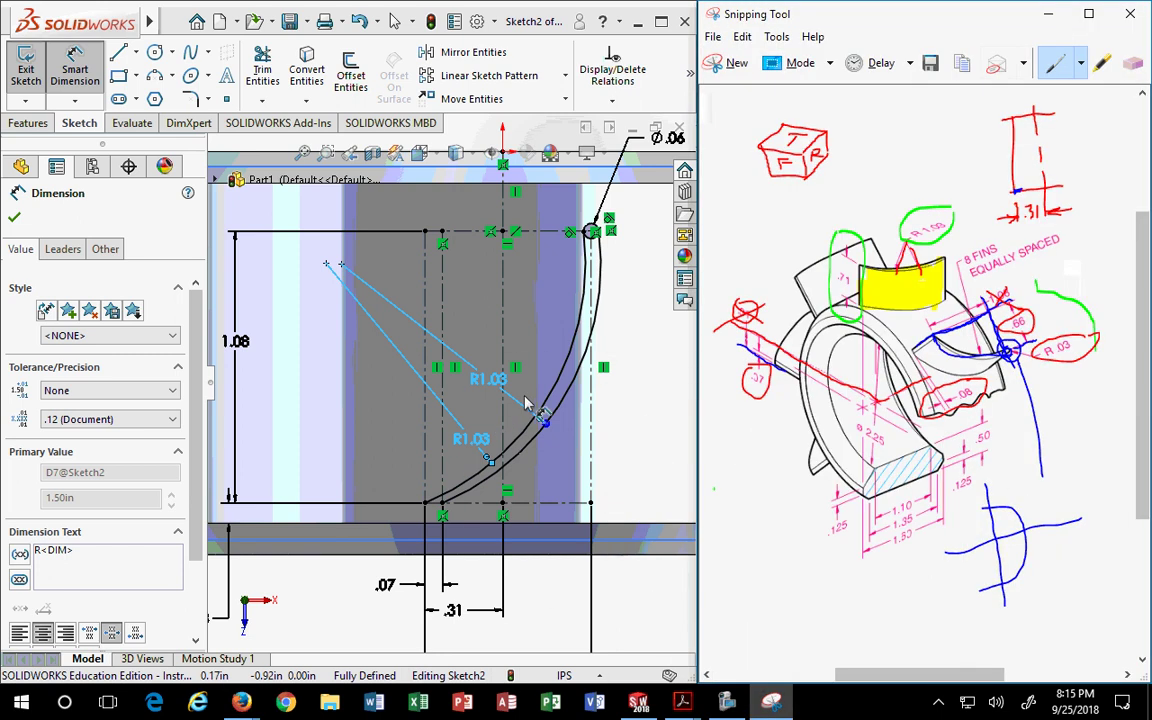
Delete the fin's outer arc together with its associated radius dimension.
scroll(445, 380, "up", 2)
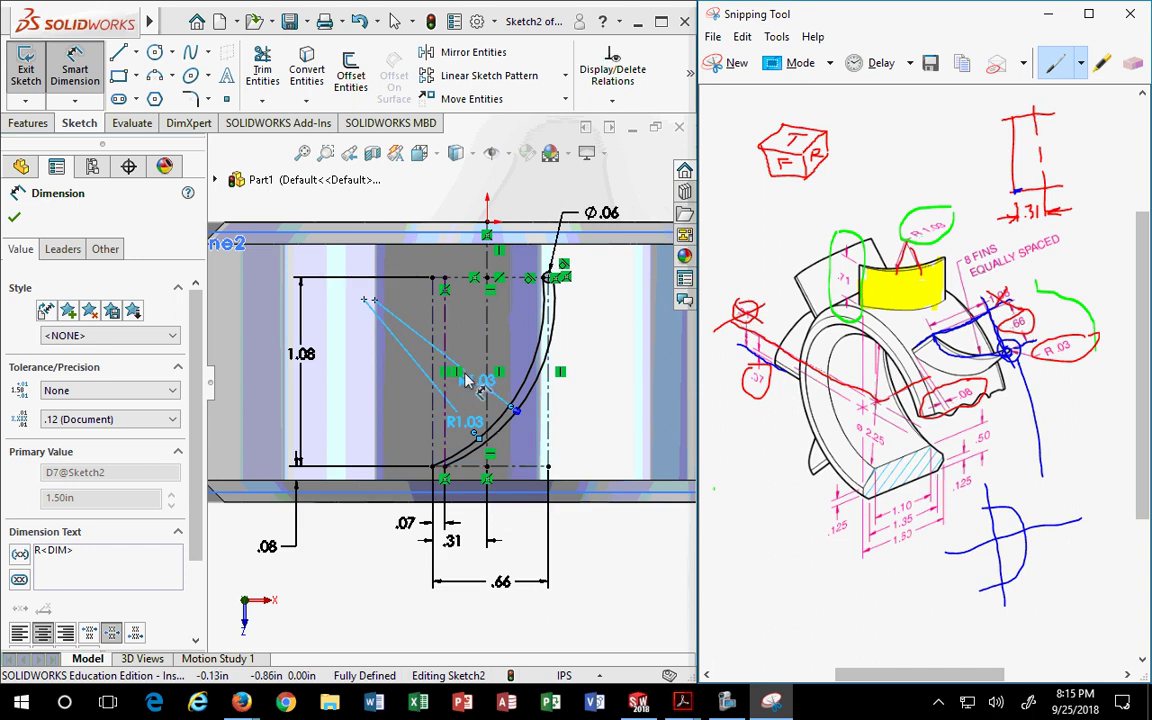
key("Escape")
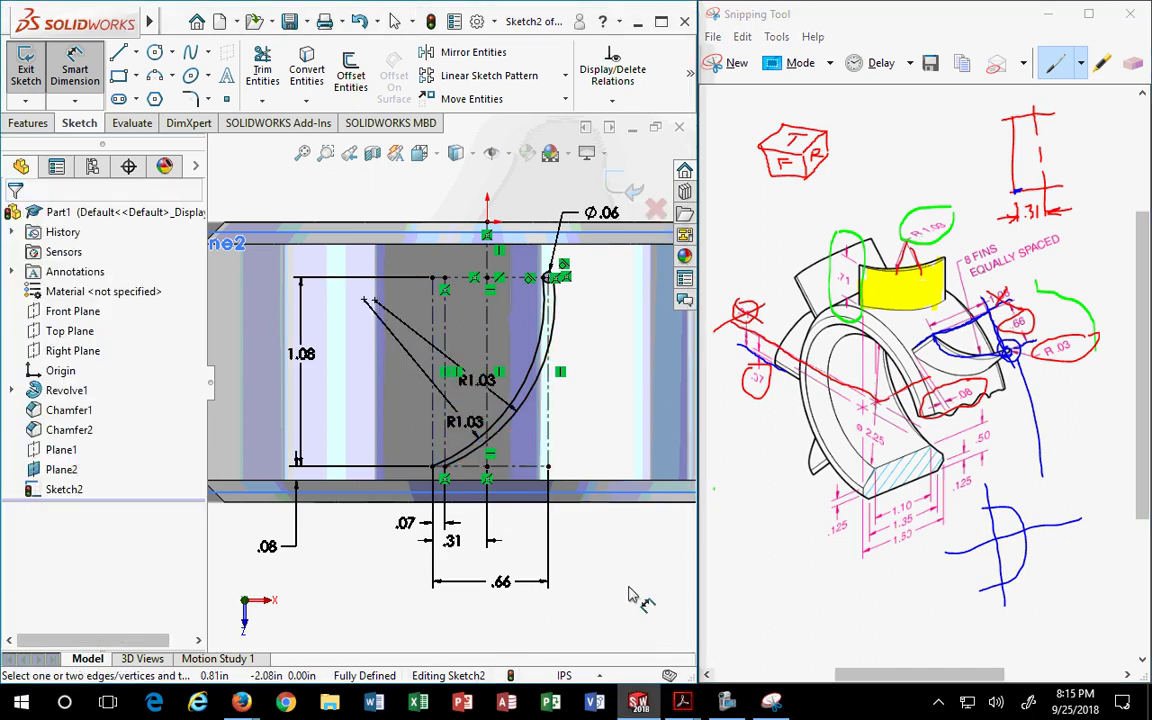
left_click(530, 392)
key("Delete")
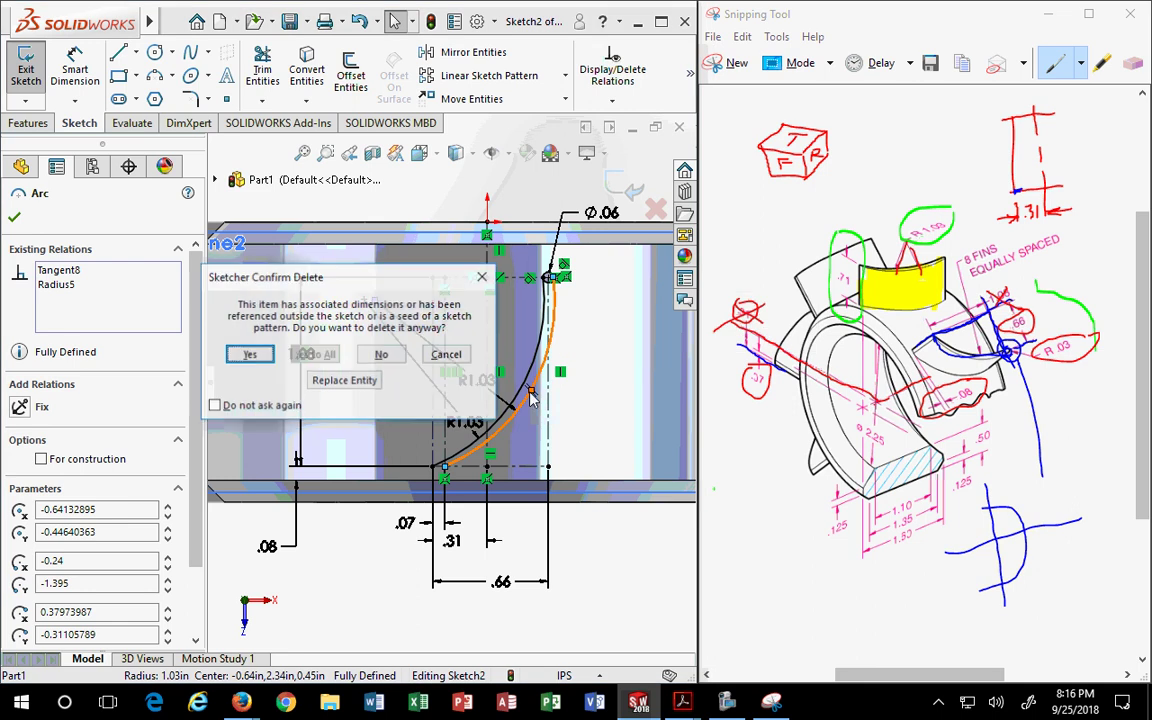
left_click(249, 355)
Sketch a 3 Point Arc of about 1.02 in radius from the lower end of the .07 in offset construction line to beyond the small circle.
scroll(537, 392, "down", 4)
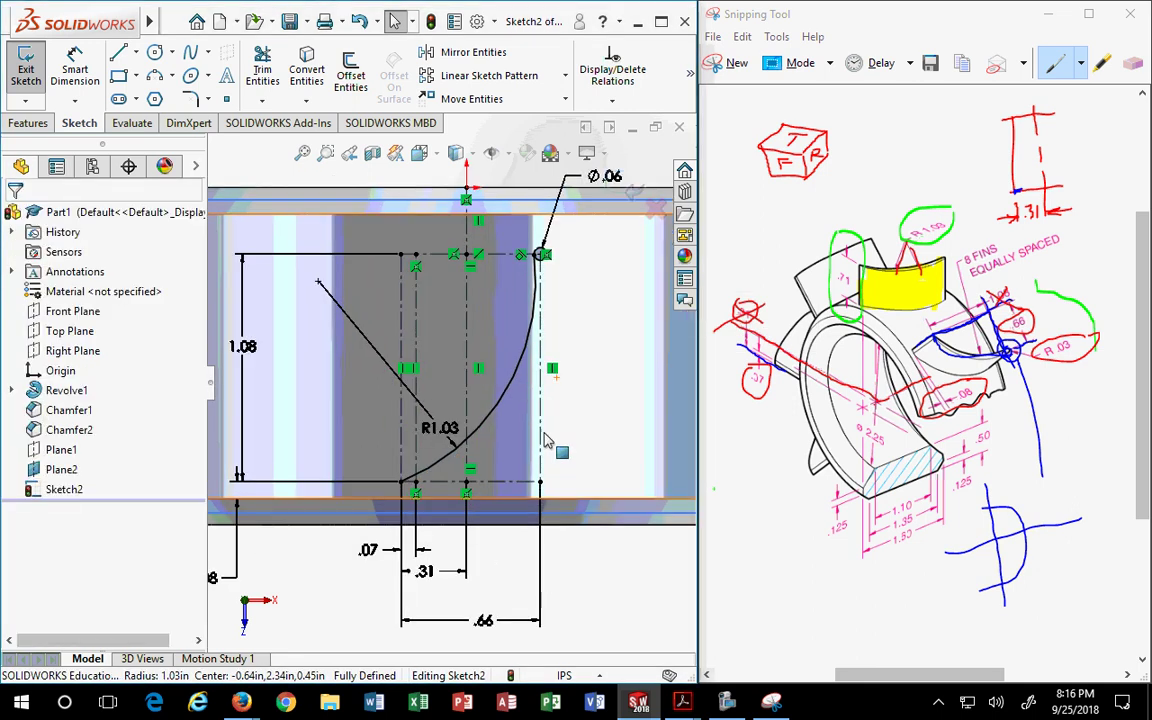
left_click(172, 77)
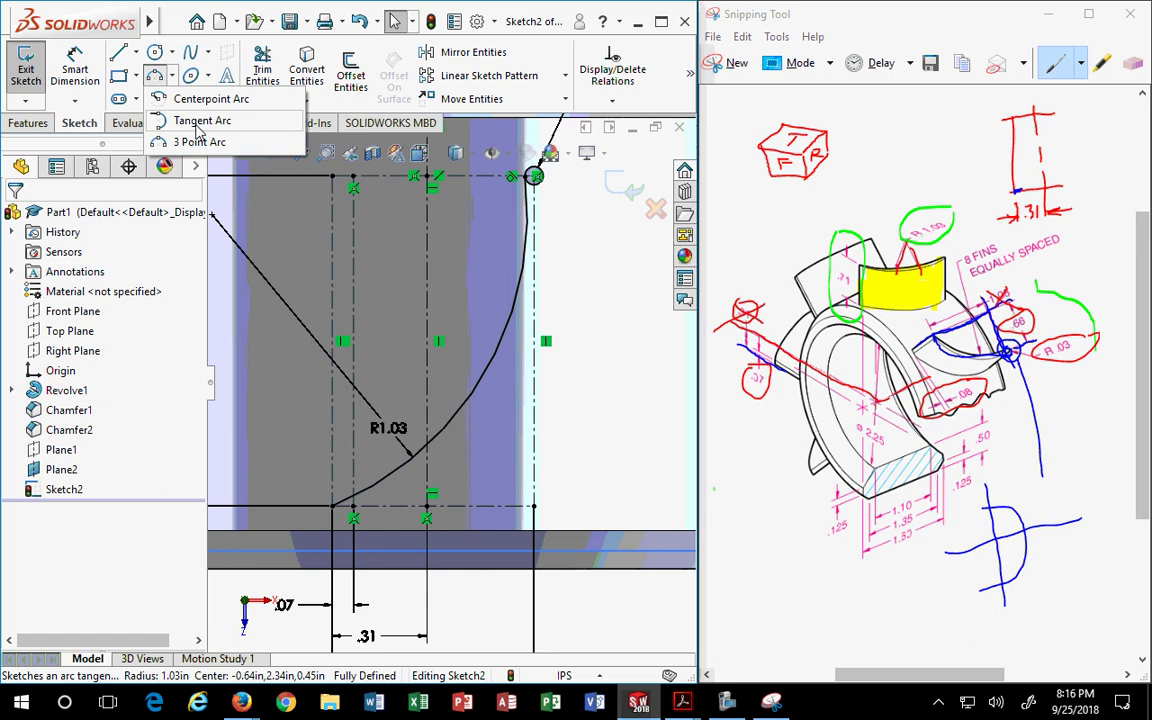
left_click(200, 121)
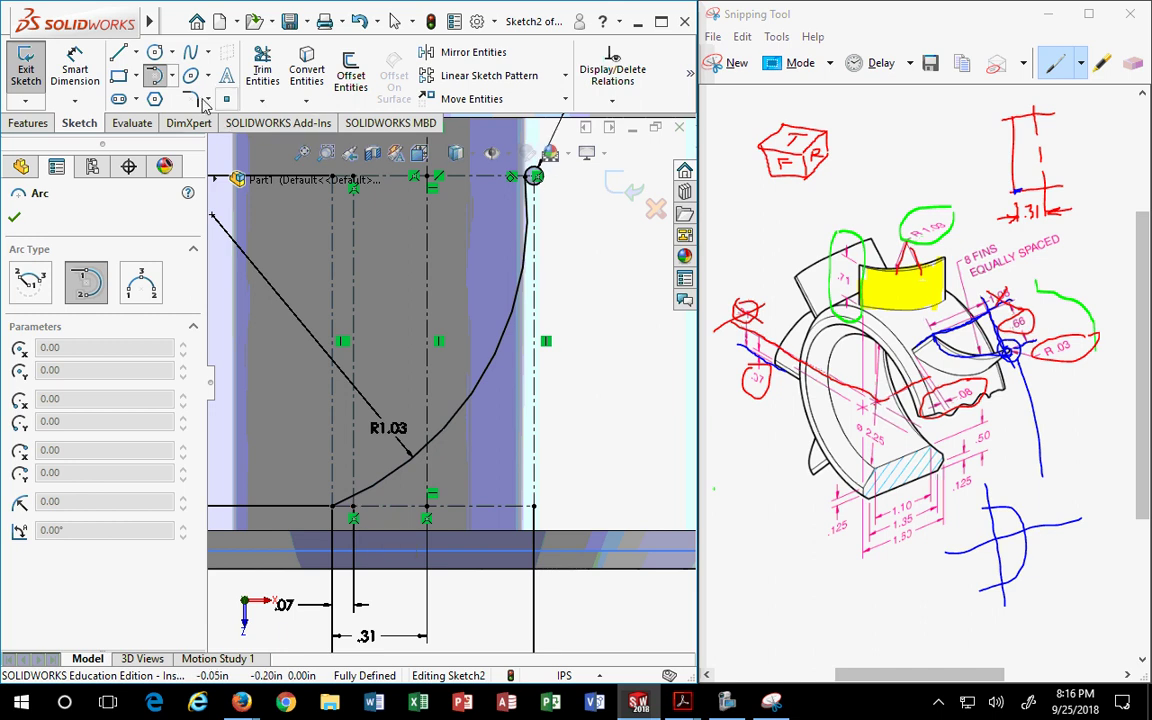
left_click(172, 78)
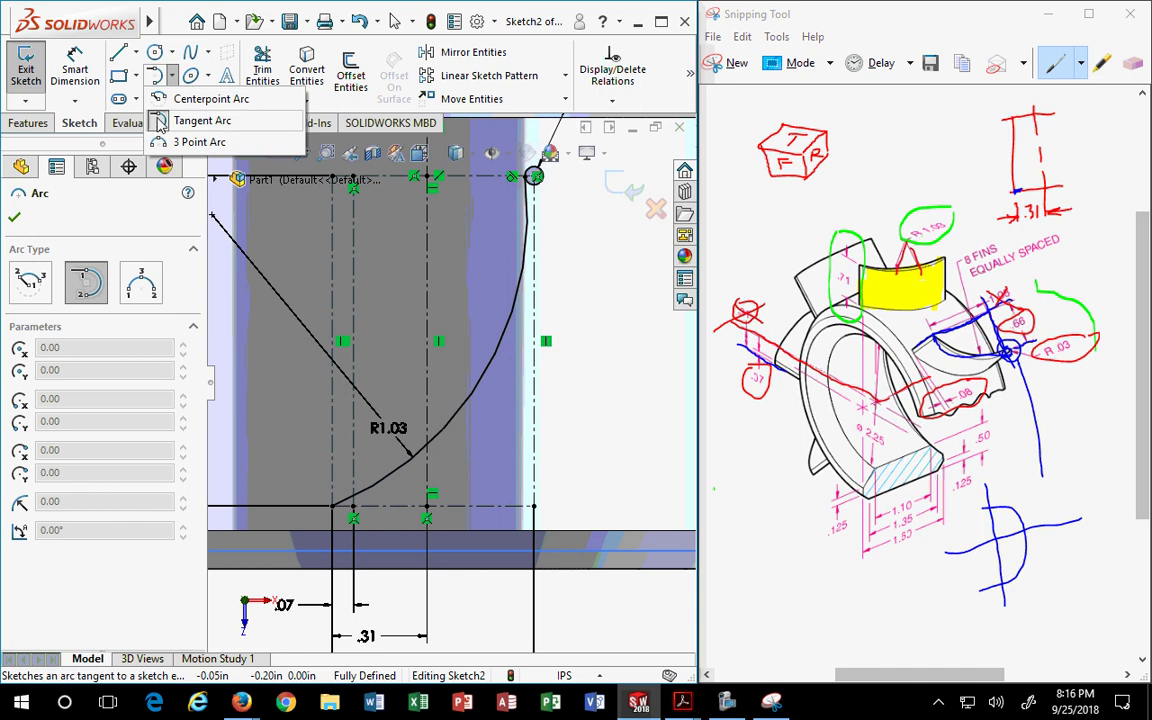
left_click(185, 142)
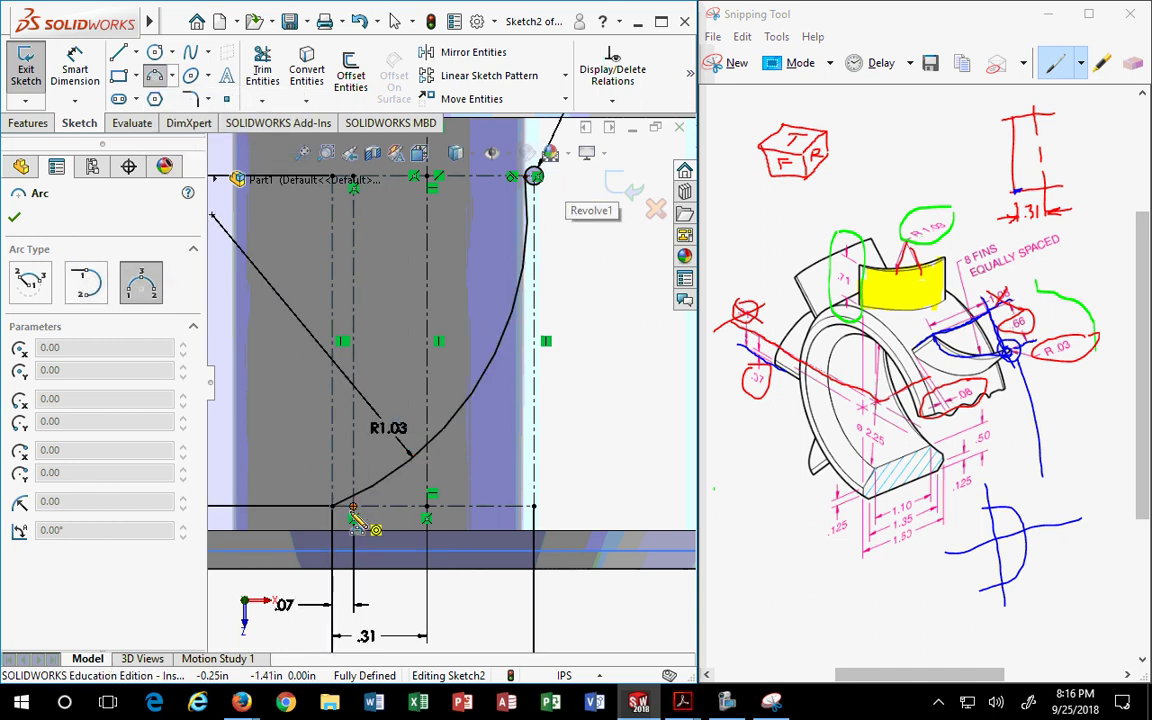
scroll(355, 505, "down", 3)
scroll(362, 512, "up", 4)
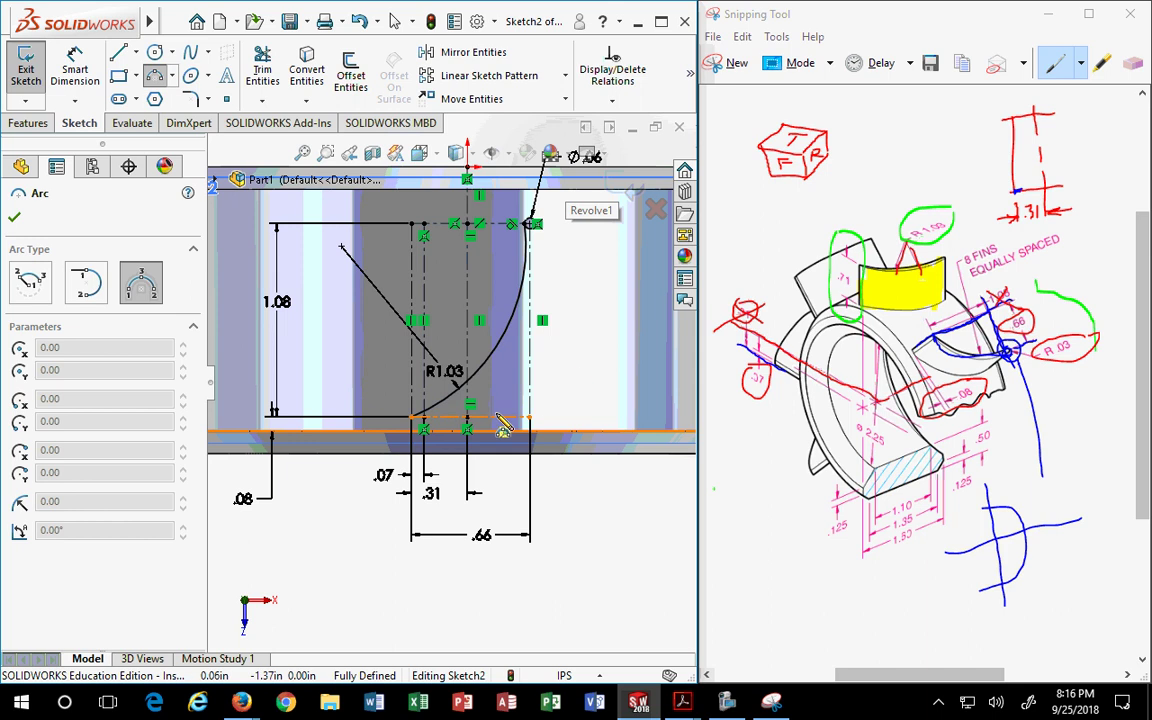
scroll(598, 320, "down", 3)
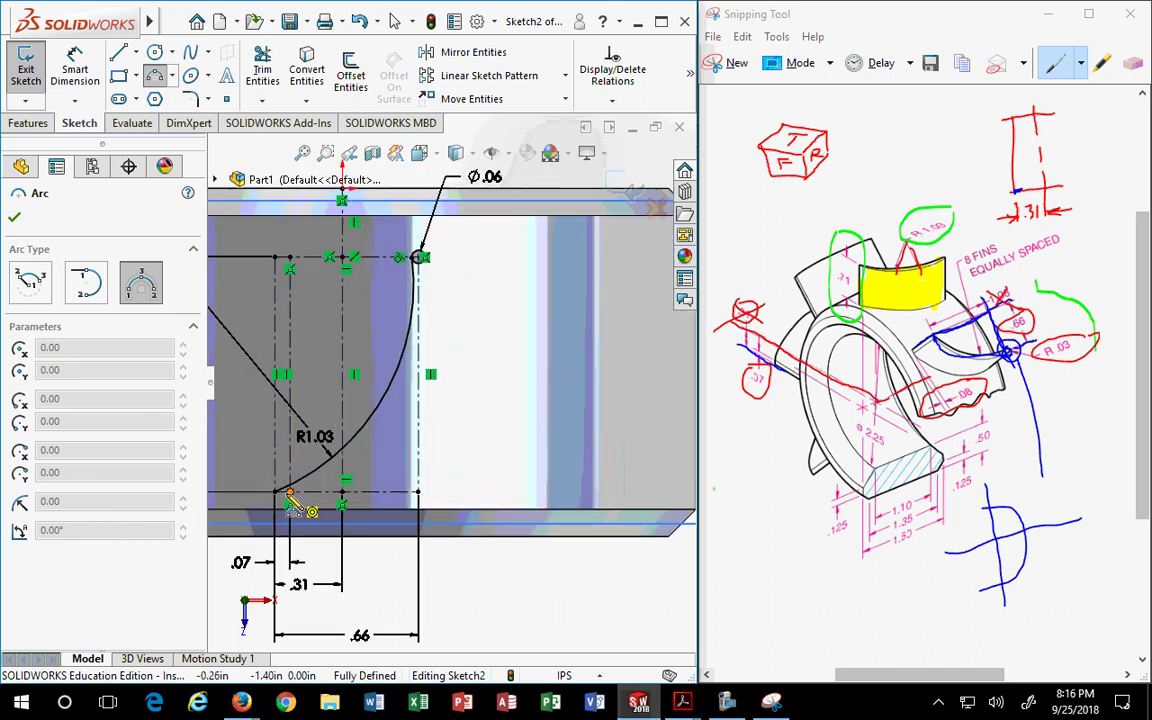
left_click(290, 495)
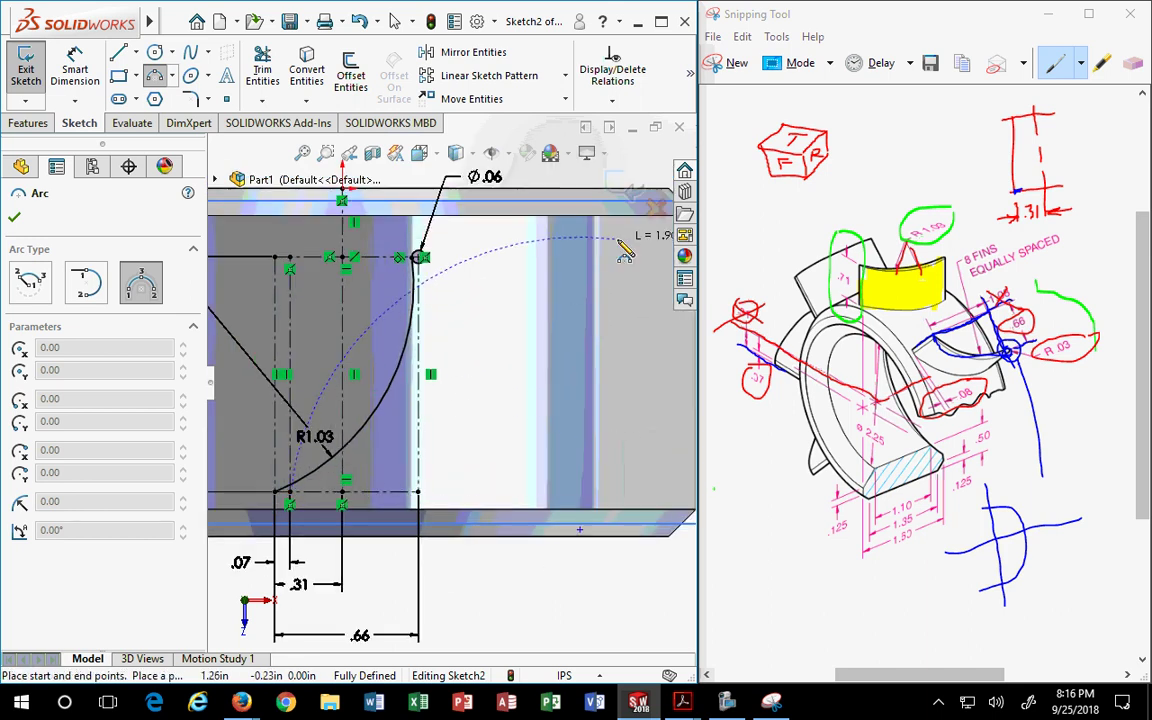
left_click(572, 234)
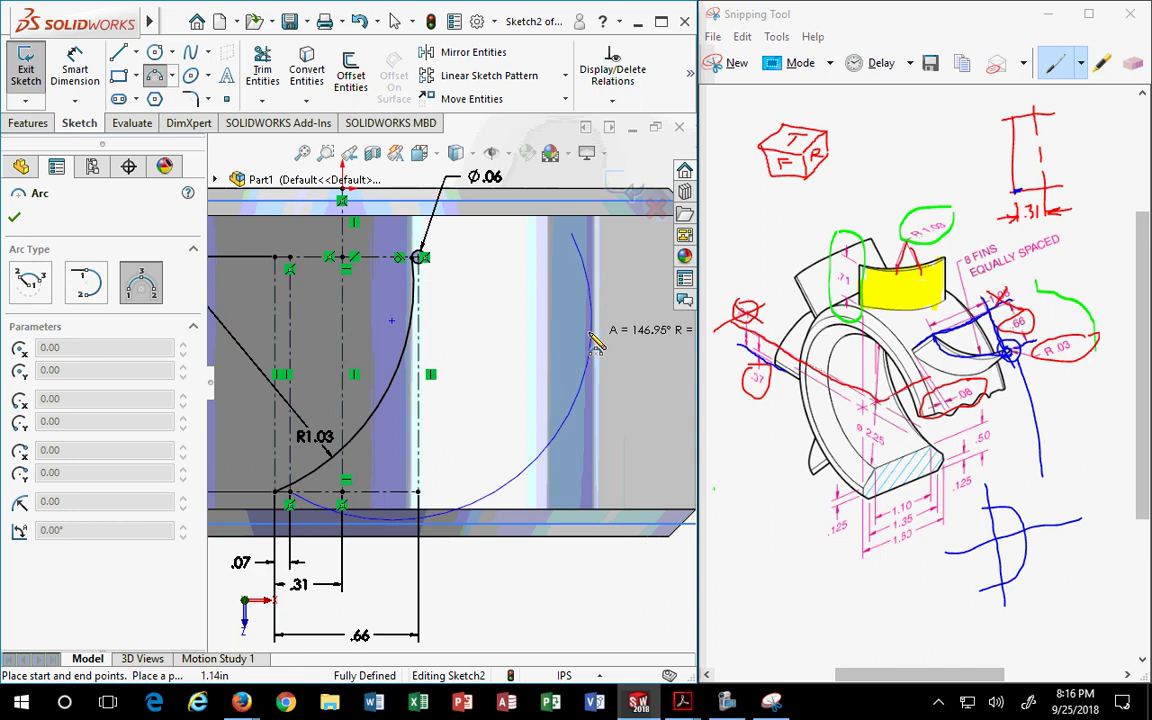
left_click(492, 444)
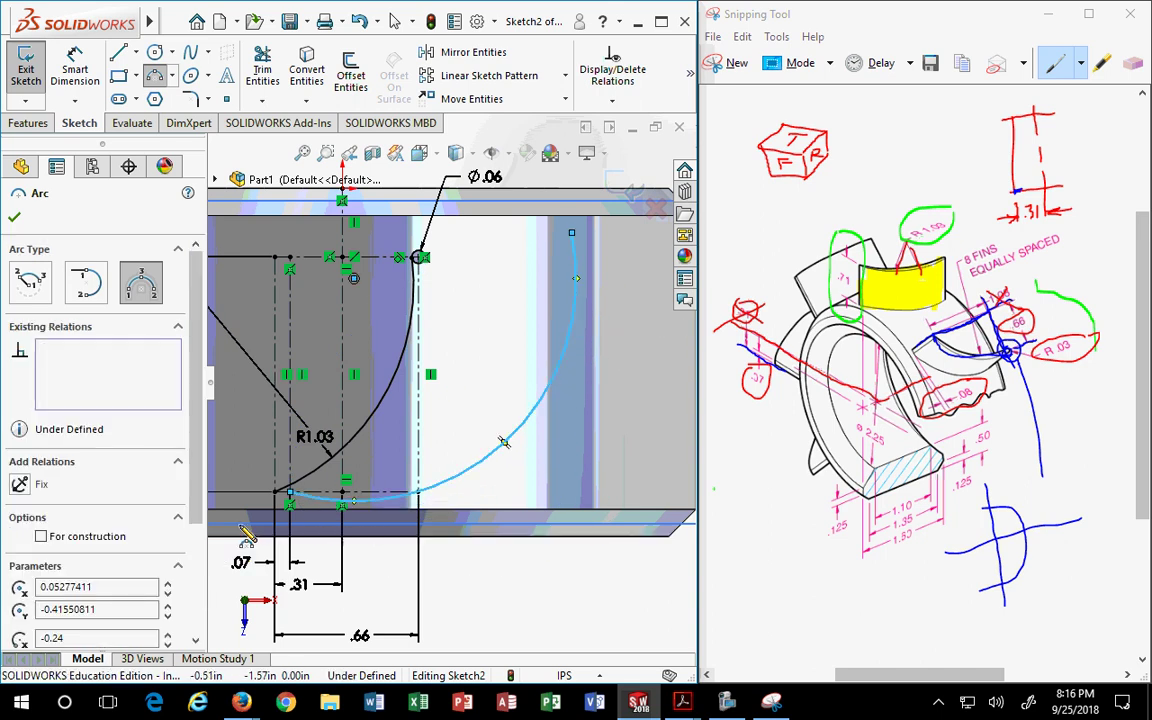
Add a Tangent relation between the new outer arc and the small .06 in circle.
scroll(240, 525, "down", 2)
scroll(303, 510, "down", 3)
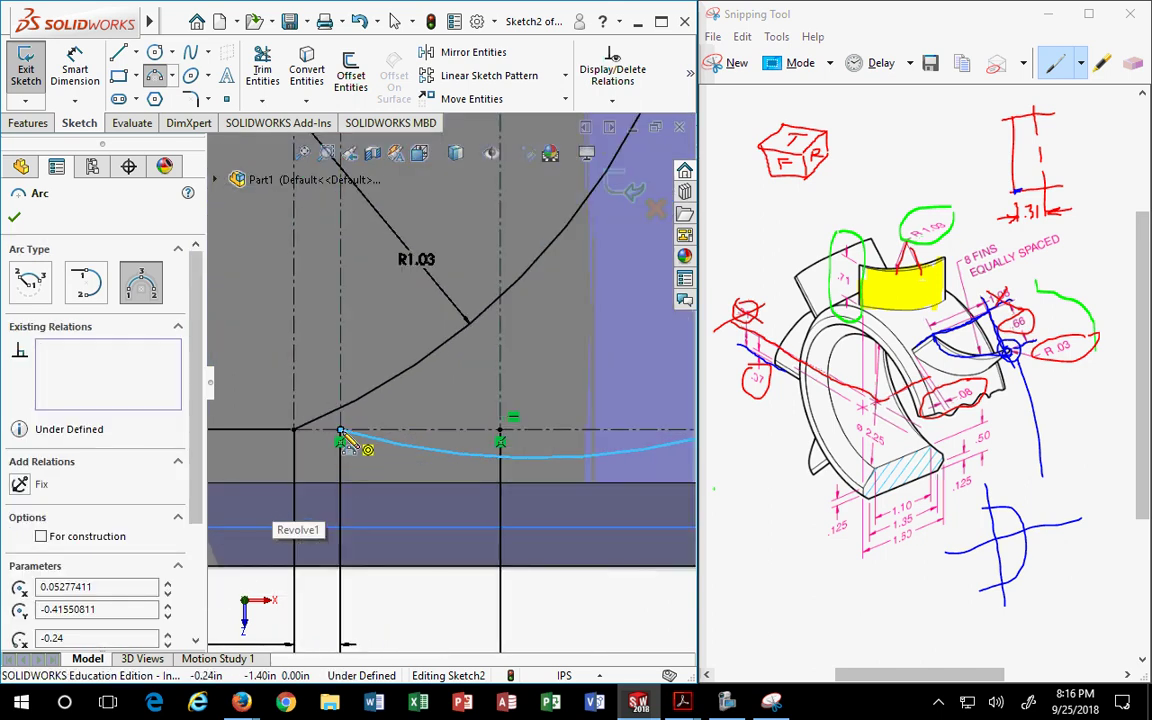
scroll(508, 404, "up", 3)
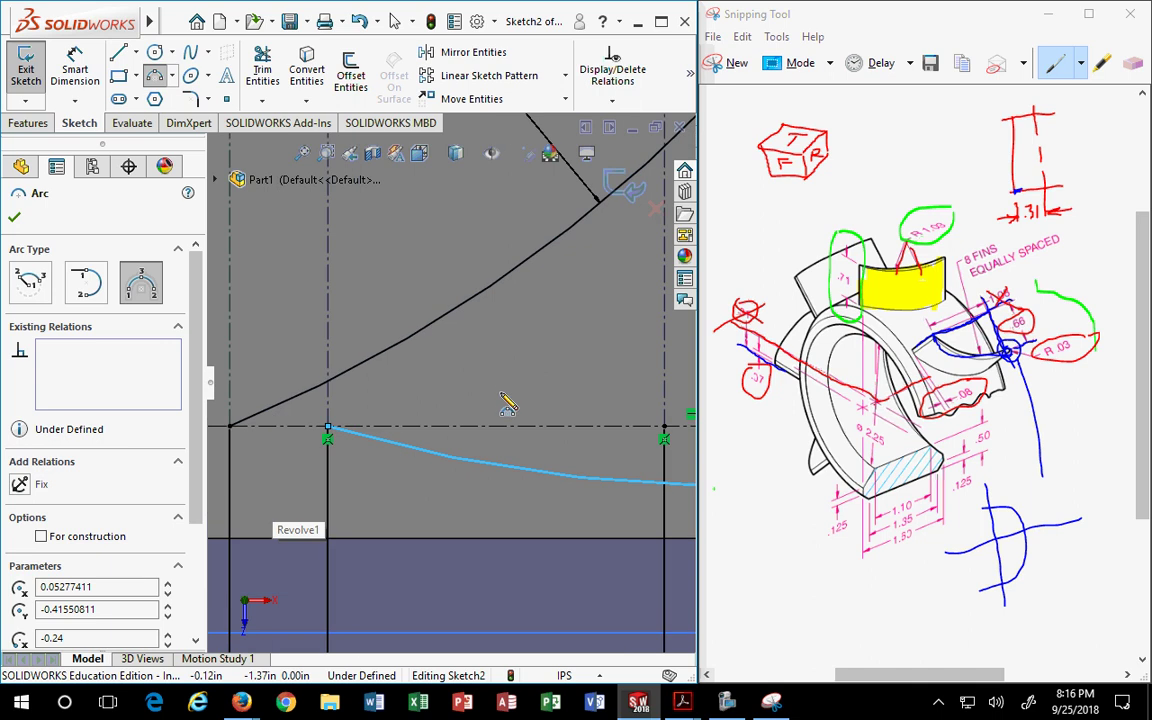
scroll(540, 280, "up", 1)
scroll(566, 155, "down", 5)
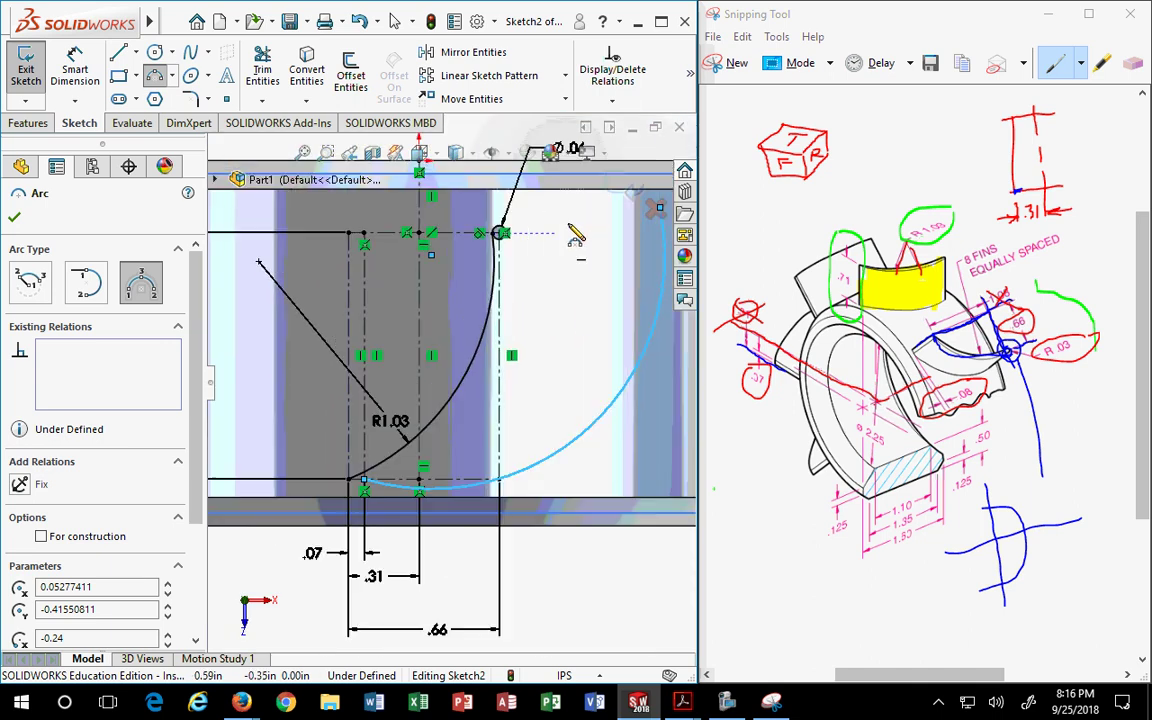
scroll(563, 292, "up", 2)
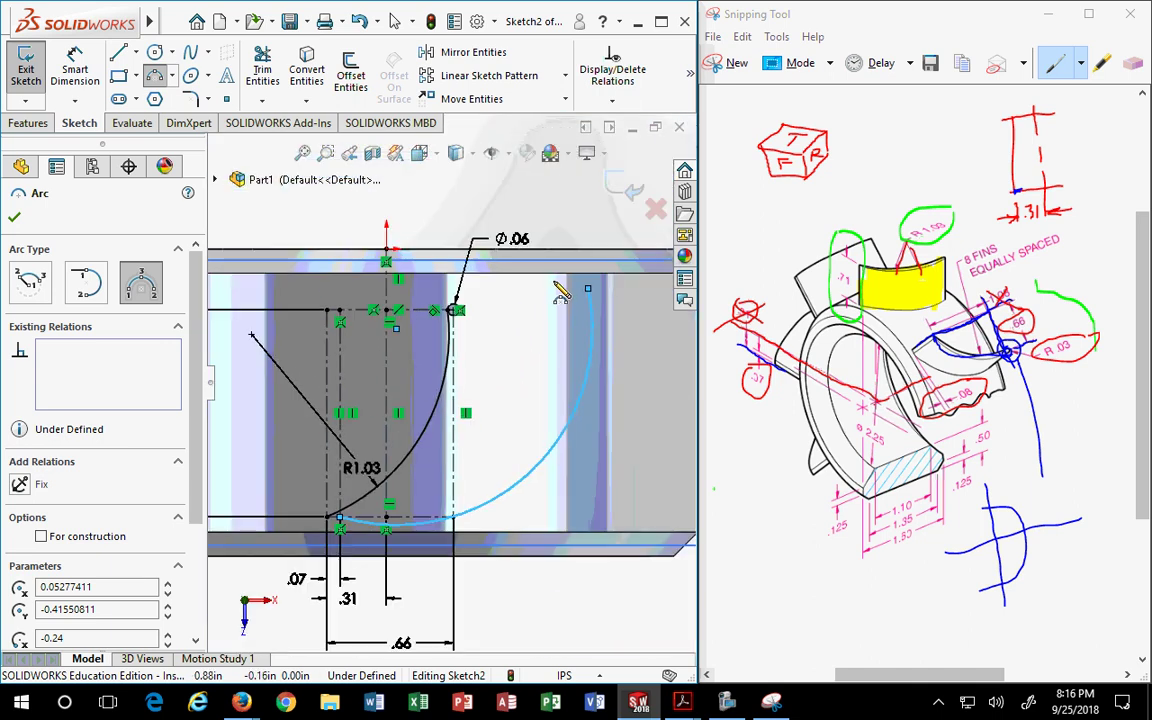
left_click(563, 293)
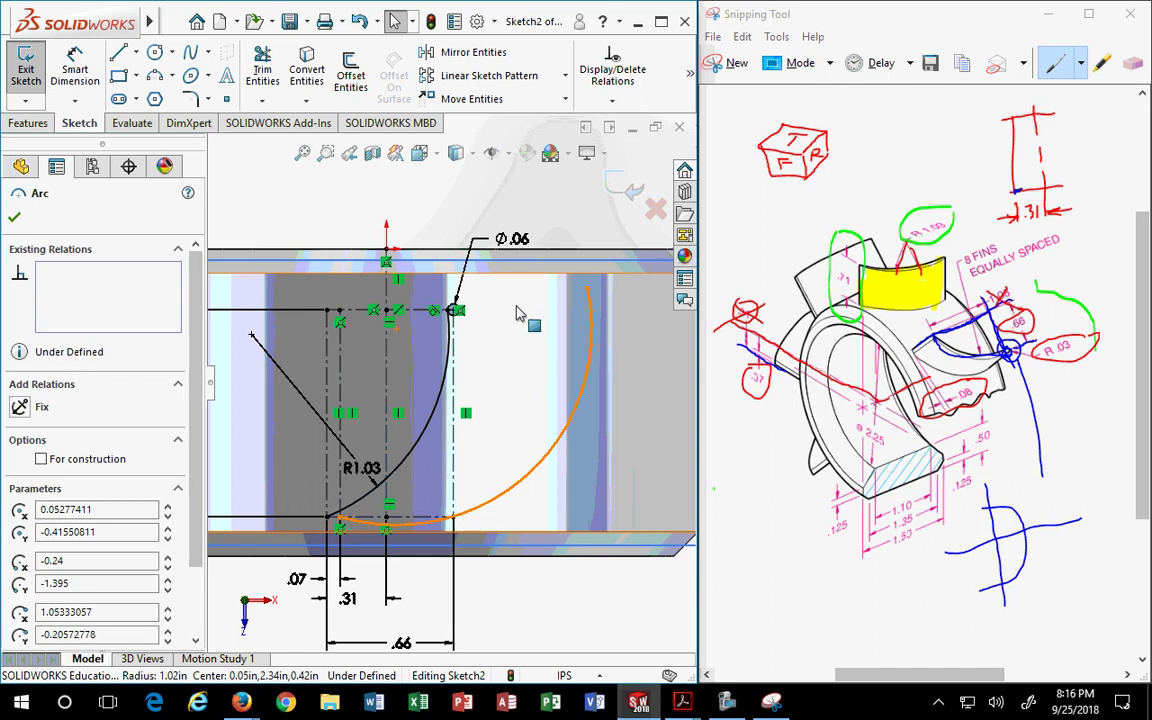
scroll(505, 325, "up", 2)
scroll(470, 388, "down", 5)
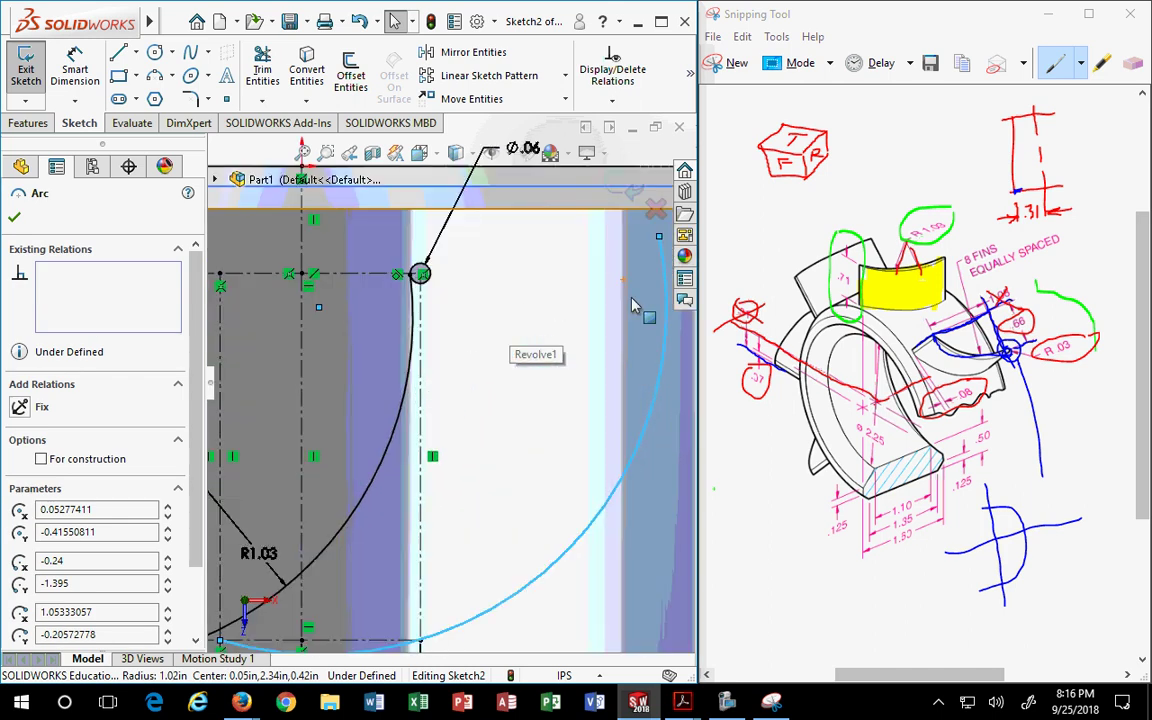
scroll(460, 290, "down", 1)
scroll(458, 295, "down", 2)
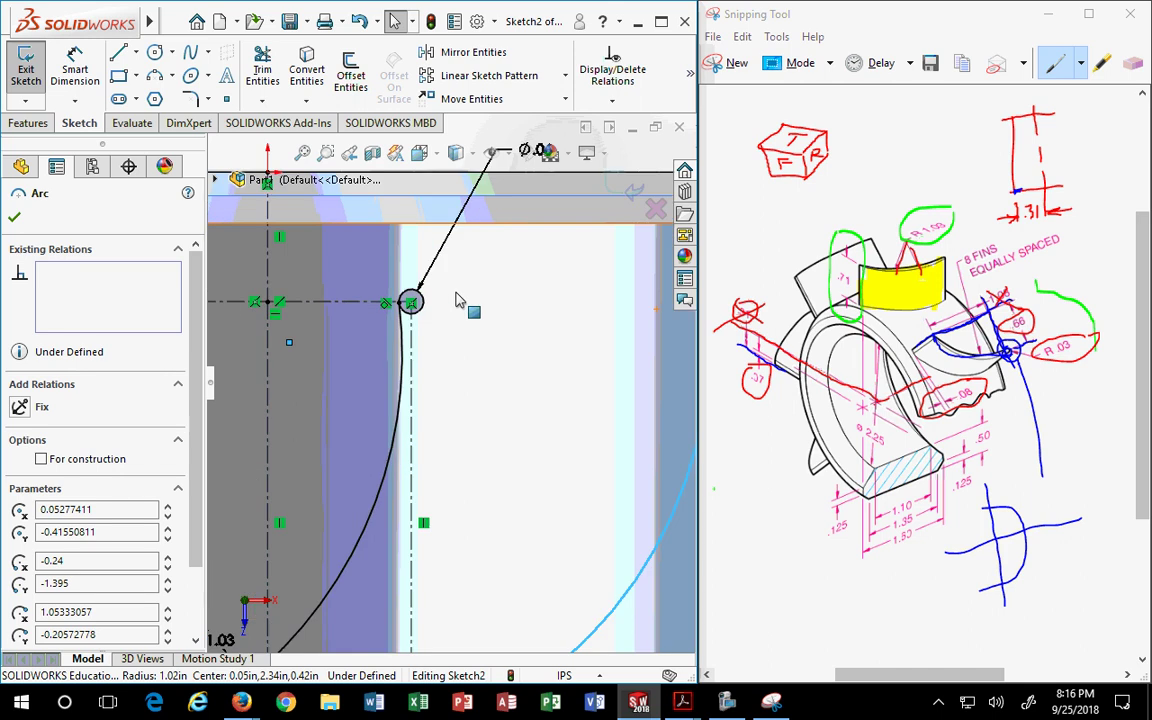
left_click(409, 319, "ctrl")
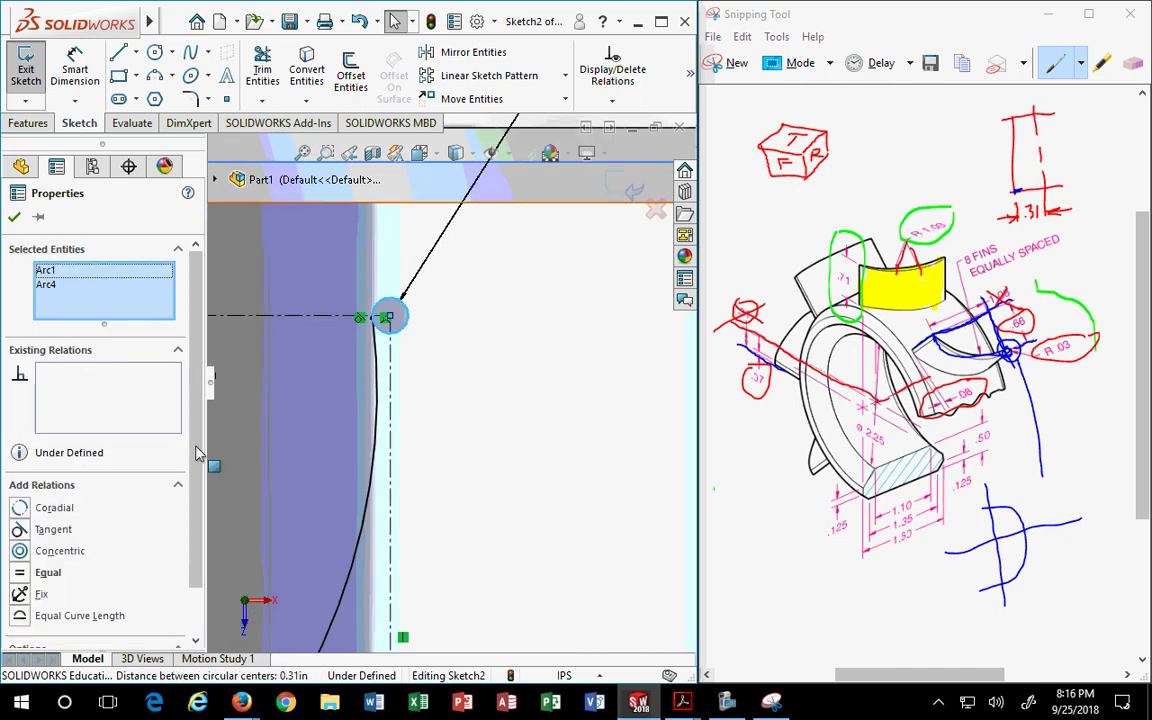
left_click(20, 531)
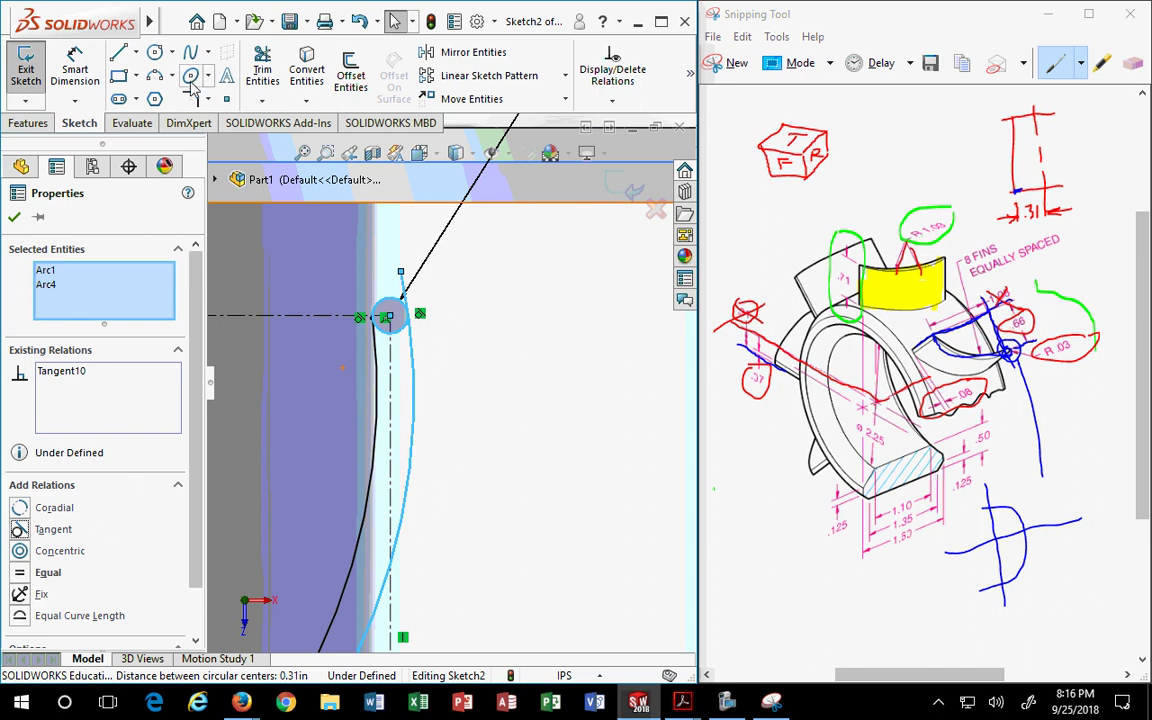
Trim the part of the fin's outer arc that extends above its tangent point with the small .06 in circle.
left_click(263, 72)
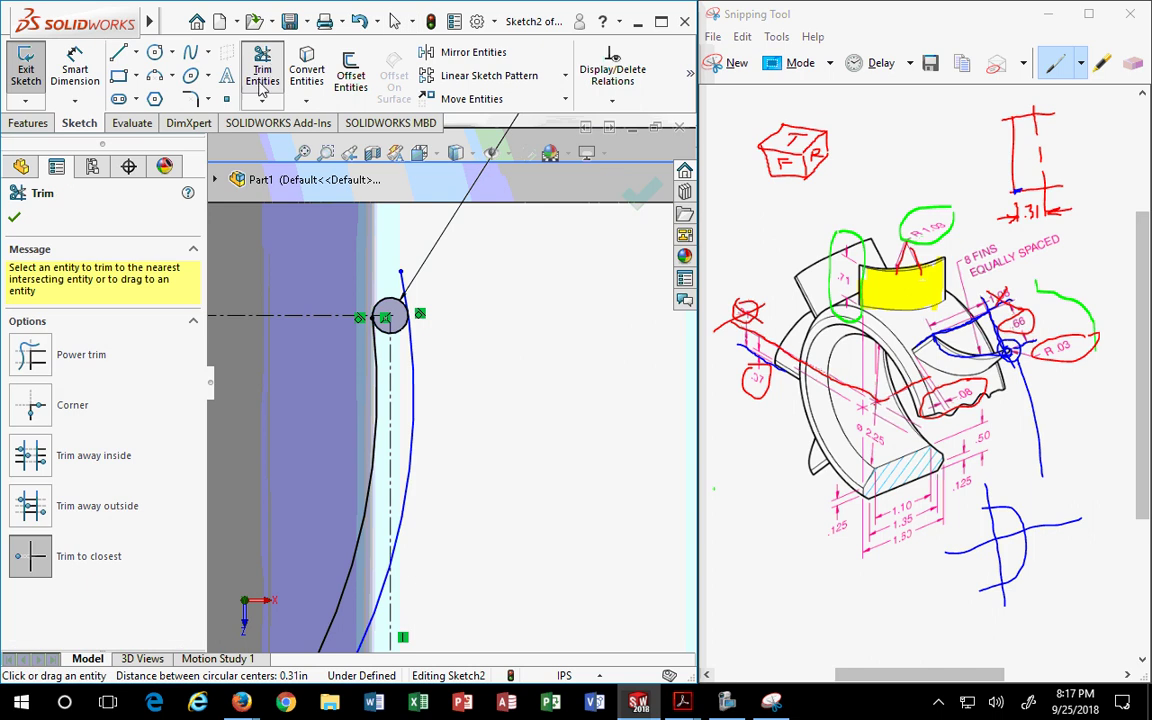
scroll(406, 340, "down", 2)
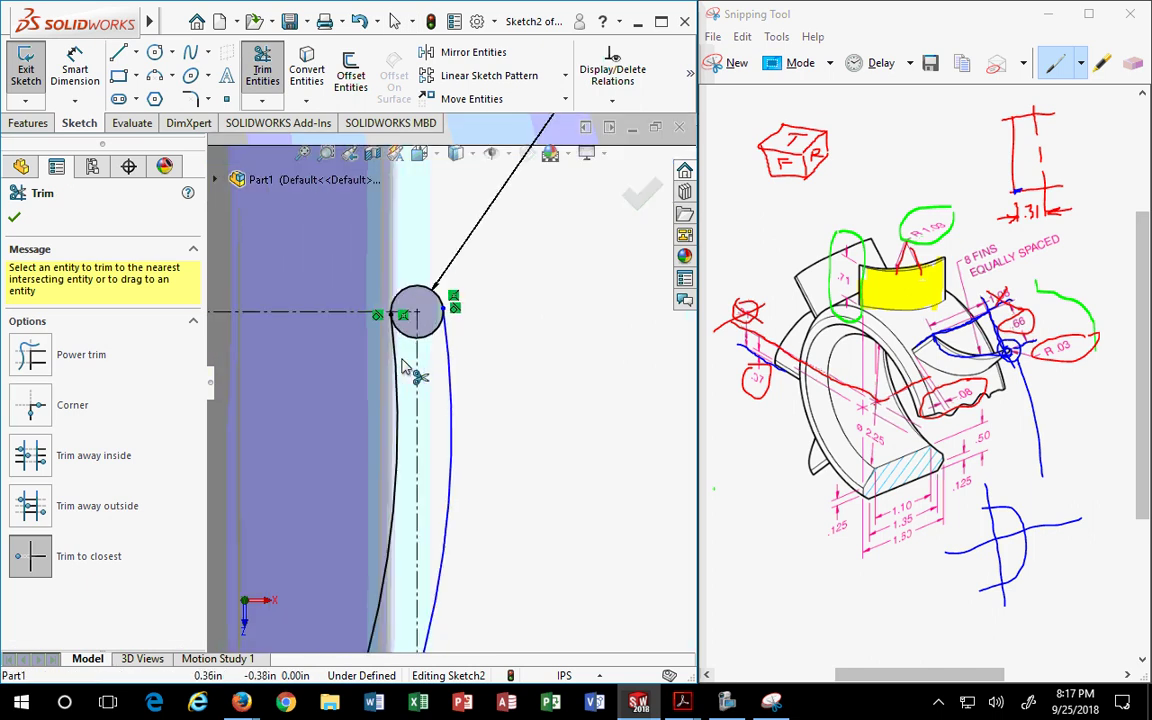
scroll(408, 364, "up", 4)
Dimension the fin's outer arc with a radius of 1.03 in.
left_click(75, 68)
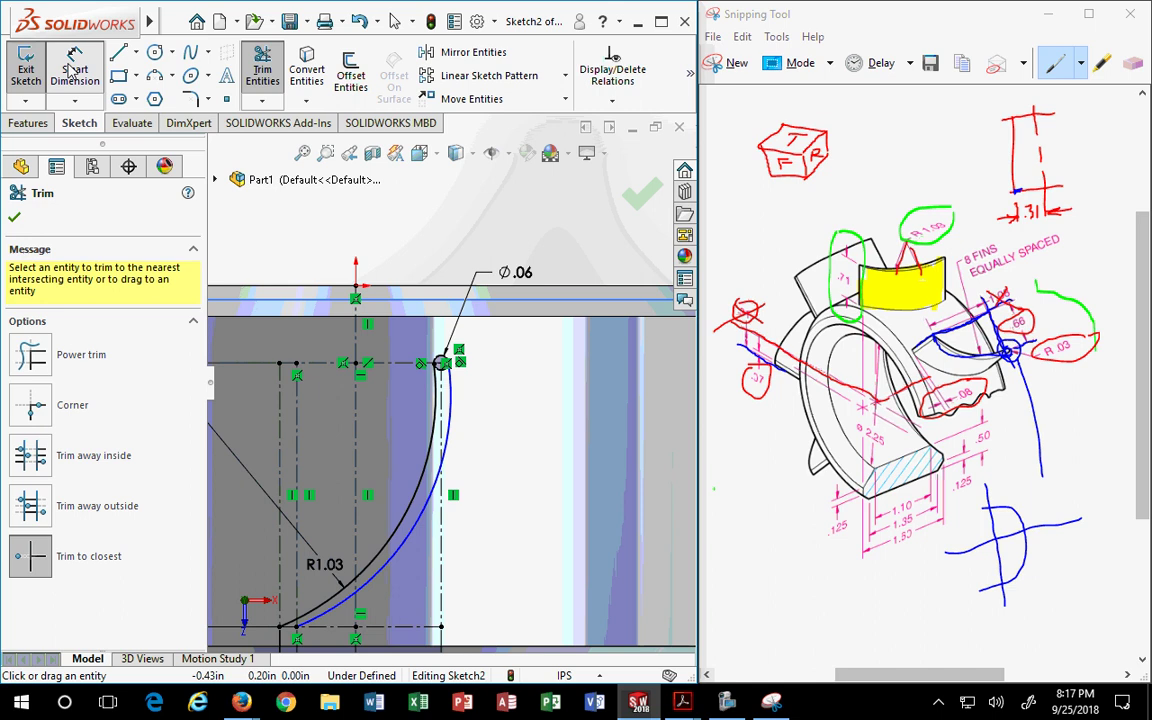
left_click(411, 532)
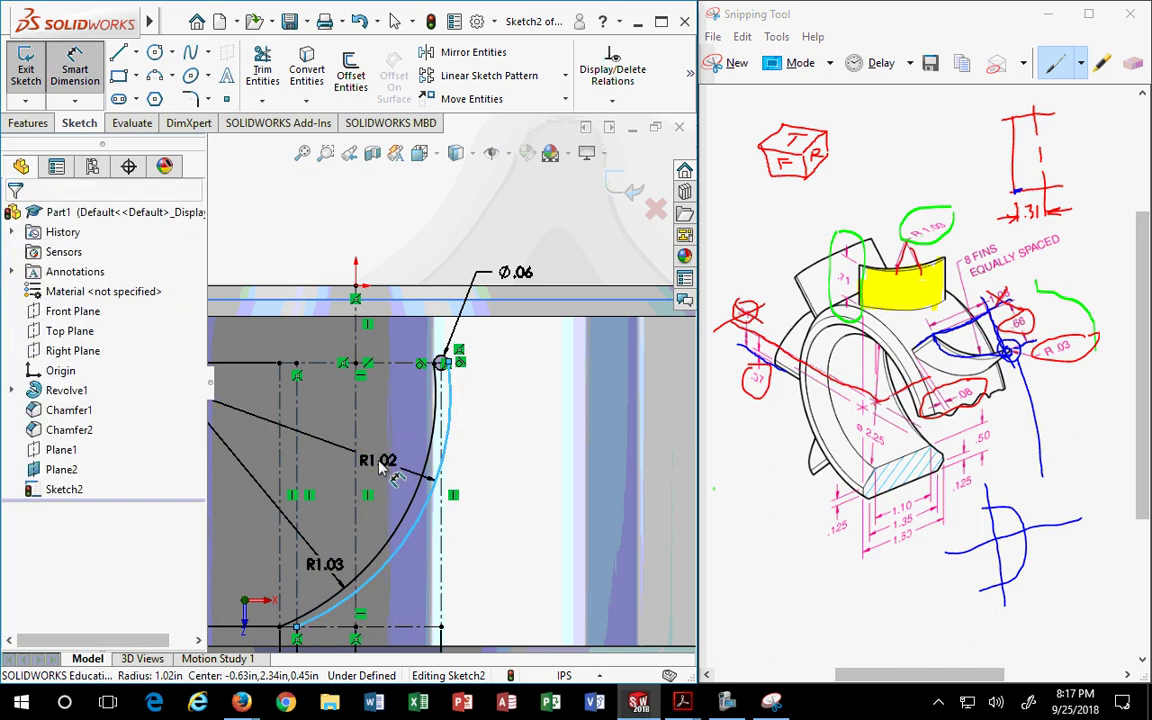
left_click(331, 566)
type("1.03in")
key("Return")
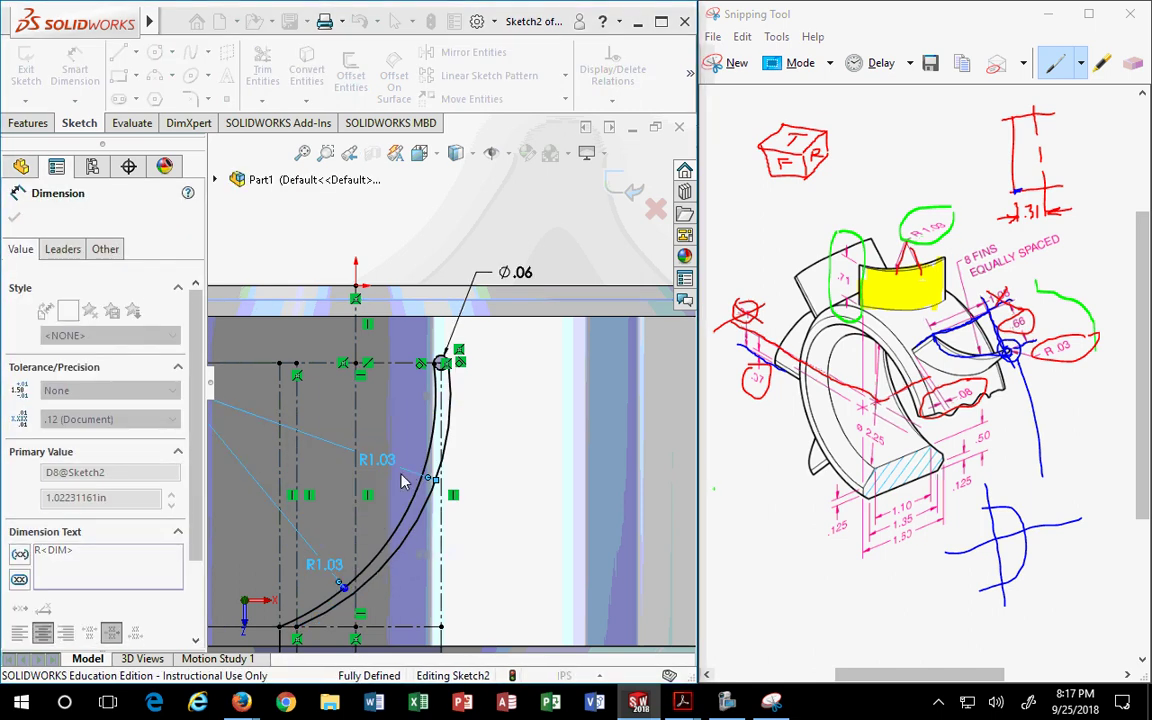
Trim the lower portion of the small .06 in circle between the two fin arcs, leaving only the rounded tip.
scroll(437, 513, "up", 3)
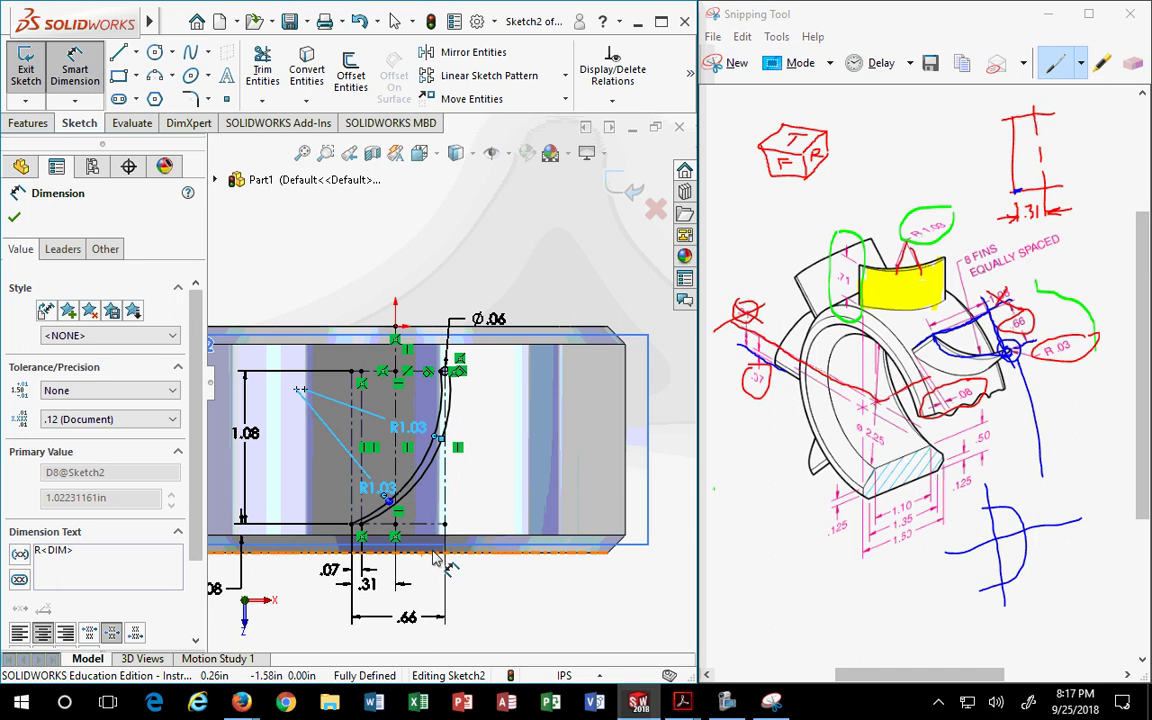
scroll(307, 416, "down", 3)
scroll(310, 415, "down", 2)
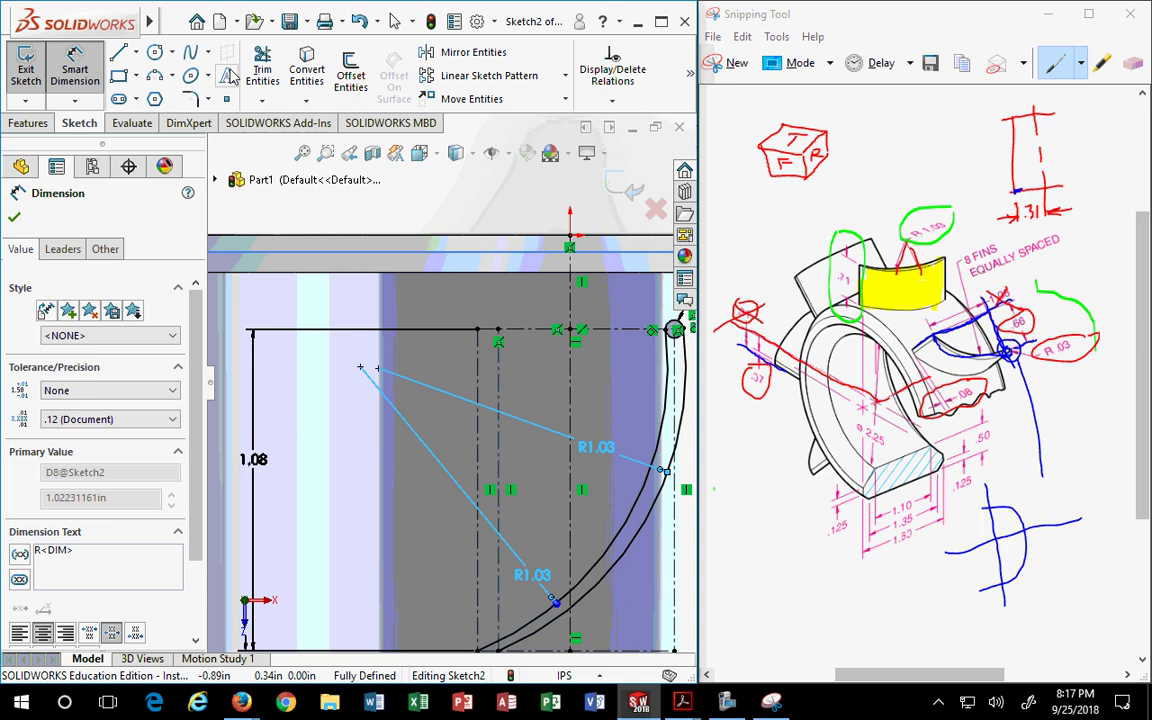
left_click(262, 66)
scroll(628, 347, "down", 5)
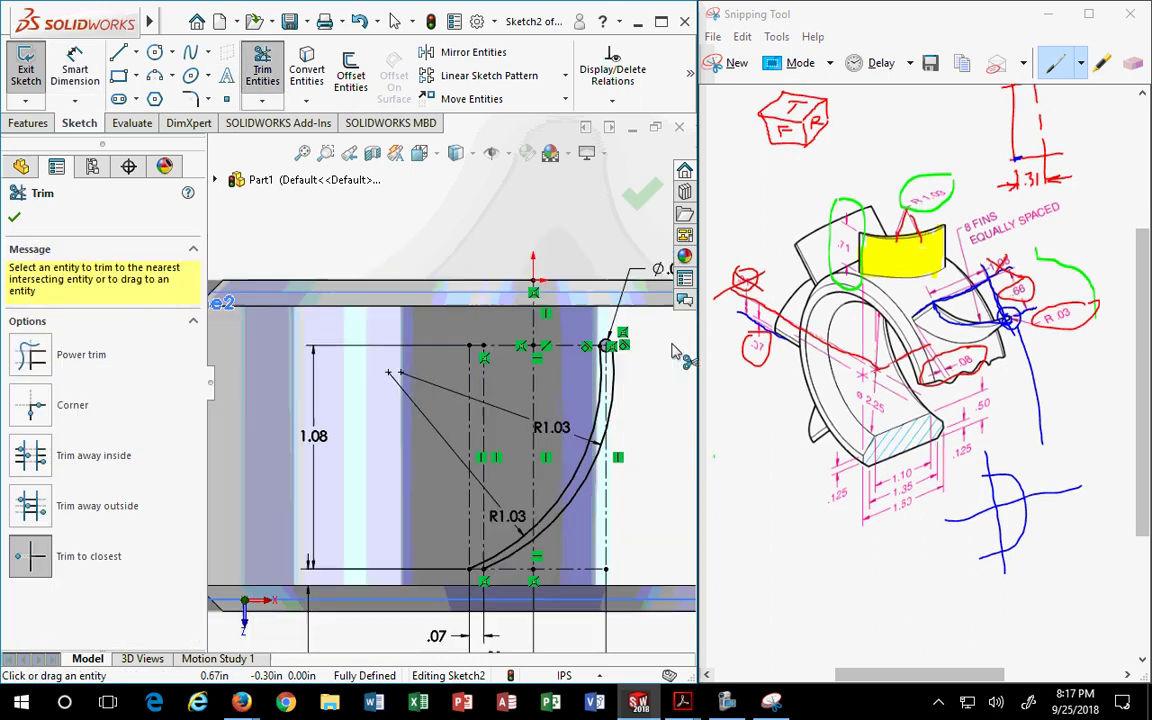
left_click(481, 356)
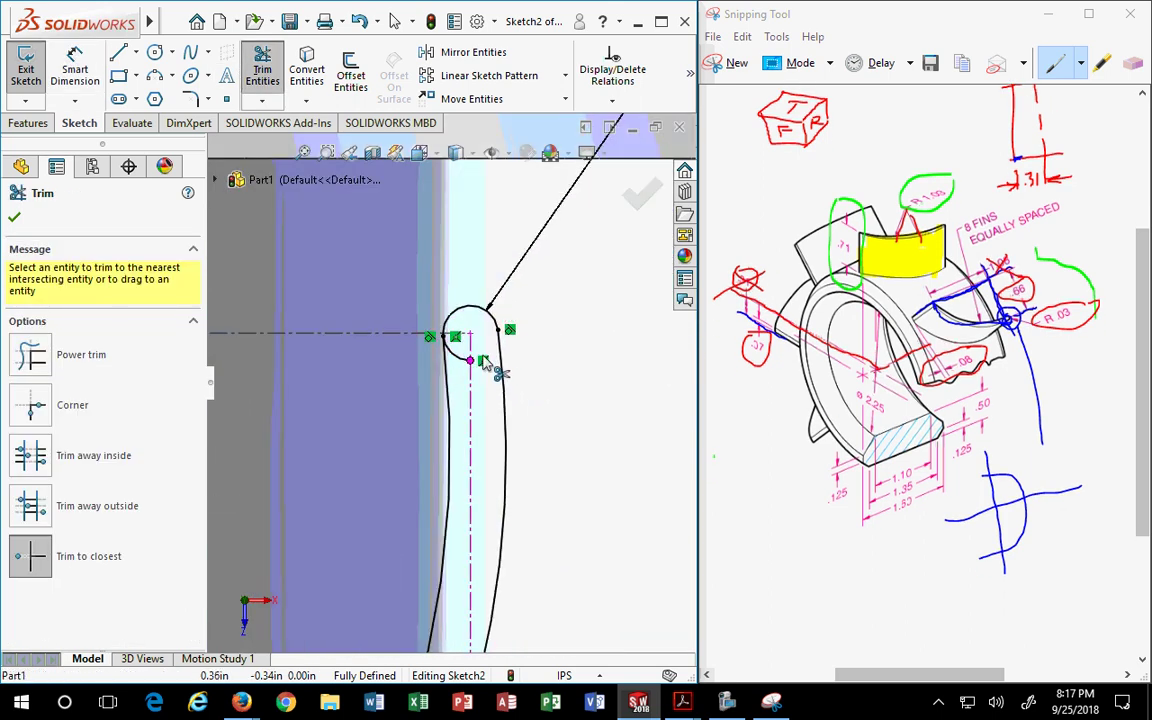
scroll(475, 410, "up", 5)
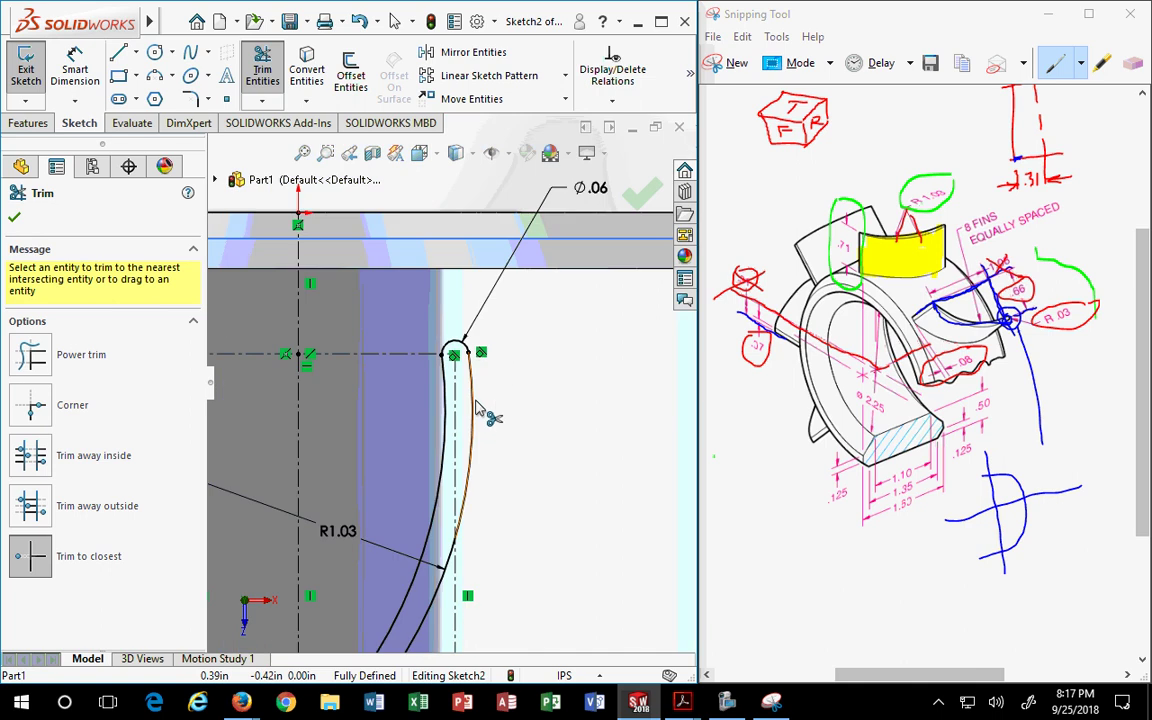
scroll(408, 487, "down", 3)
scroll(400, 495, "down", 3)
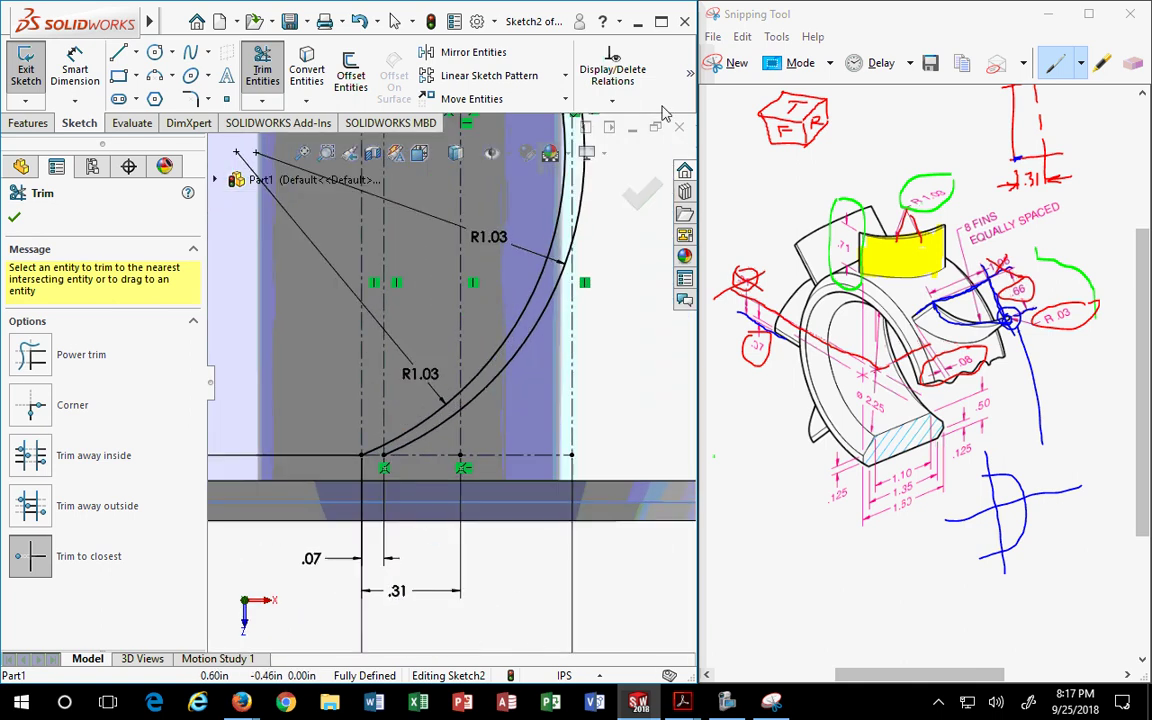
scroll(522, 502, "up", 2)
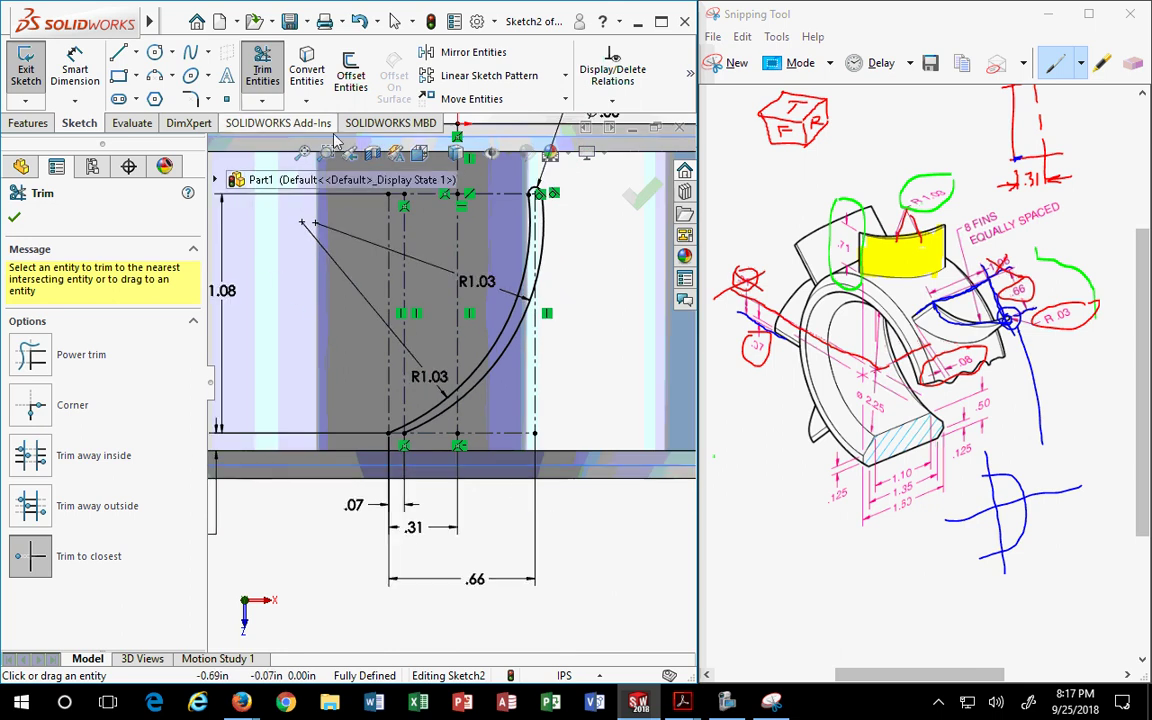
left_click(16, 218)
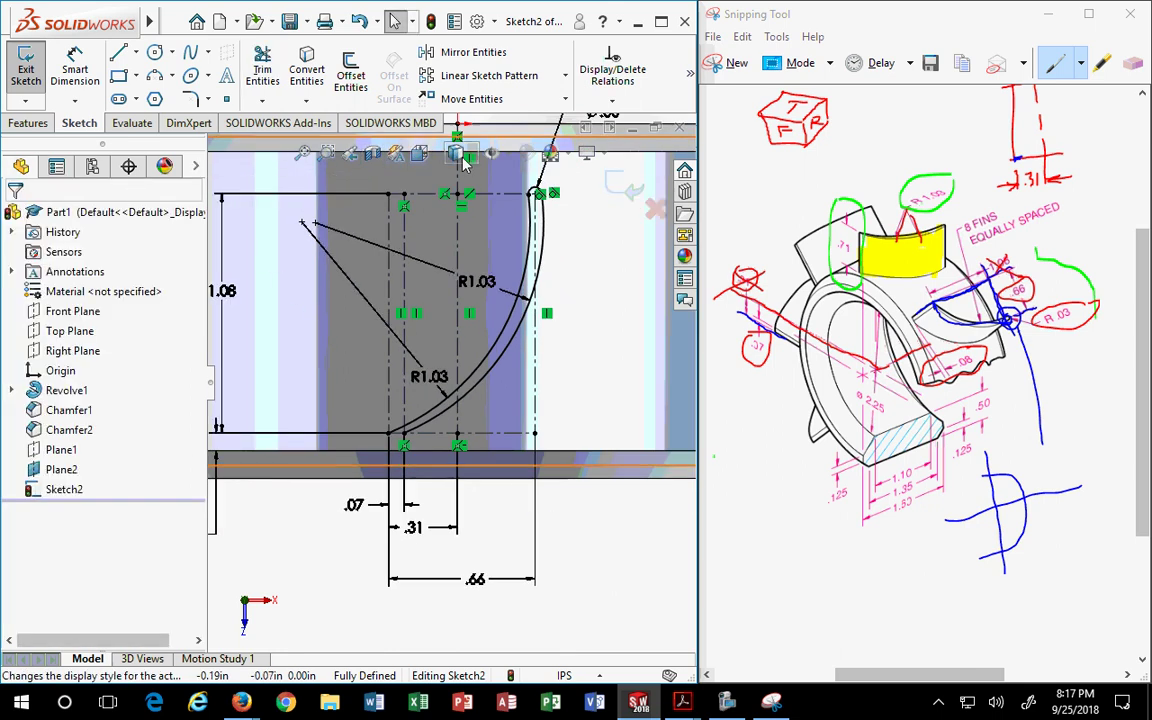
Try extruding the open fin sketch as a one-direction 0.10 in thin boss Up To Surface, ending on the ring's outer cylindrical face.
left_click(420, 153)
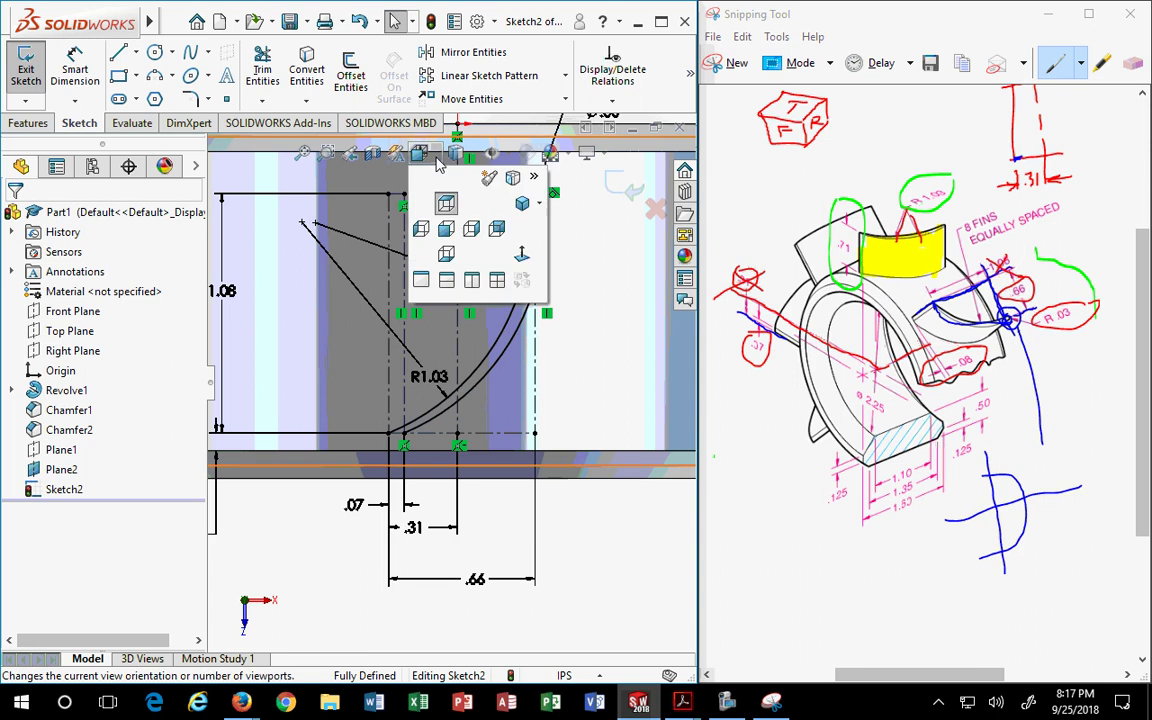
left_click(522, 204)
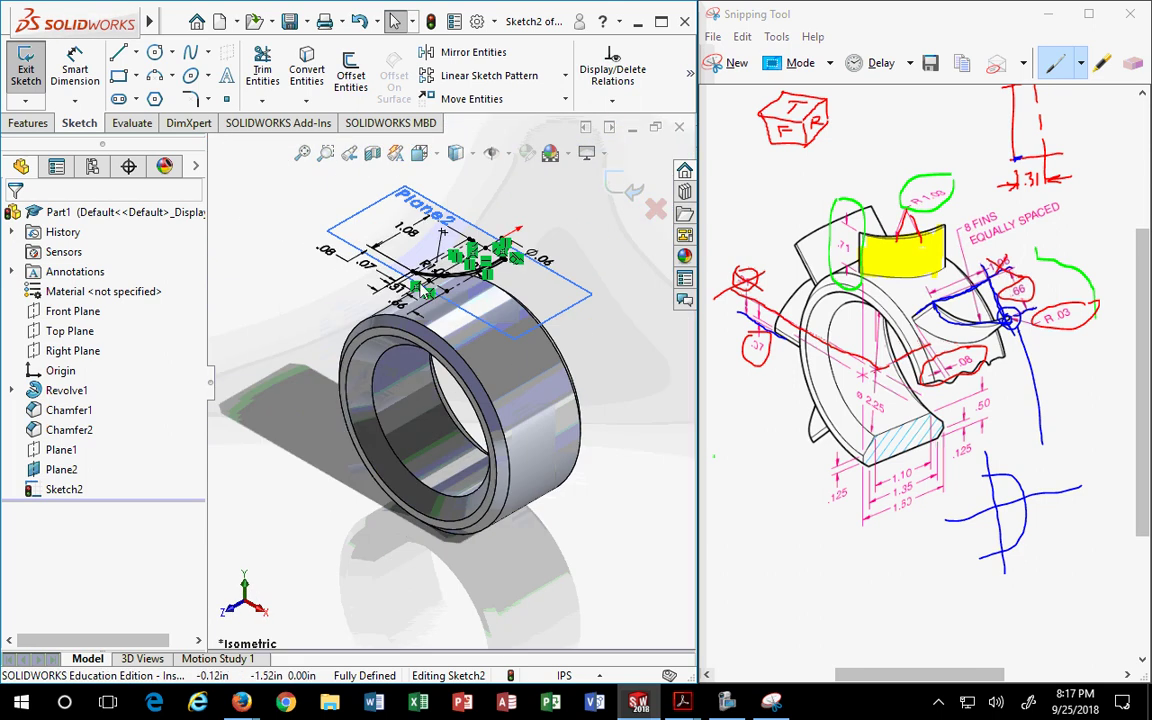
scroll(424, 303, "down", 4)
scroll(424, 303, "down", 4)
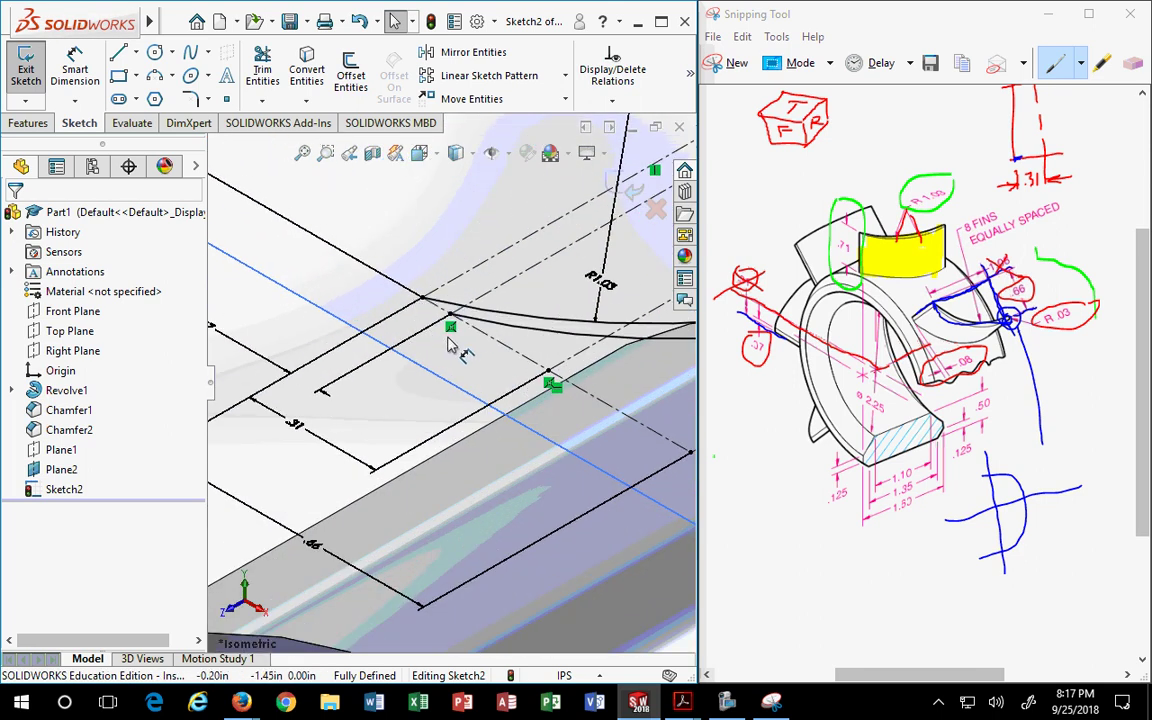
scroll(458, 328, "down", 3)
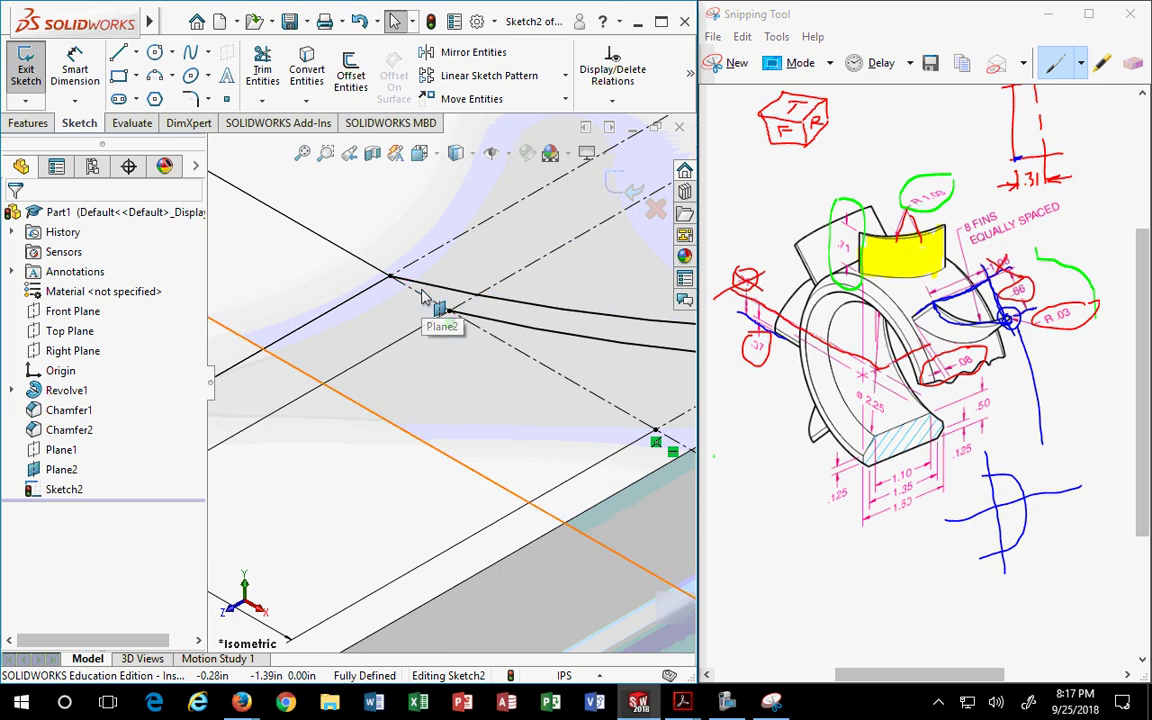
scroll(428, 295, "up", 8)
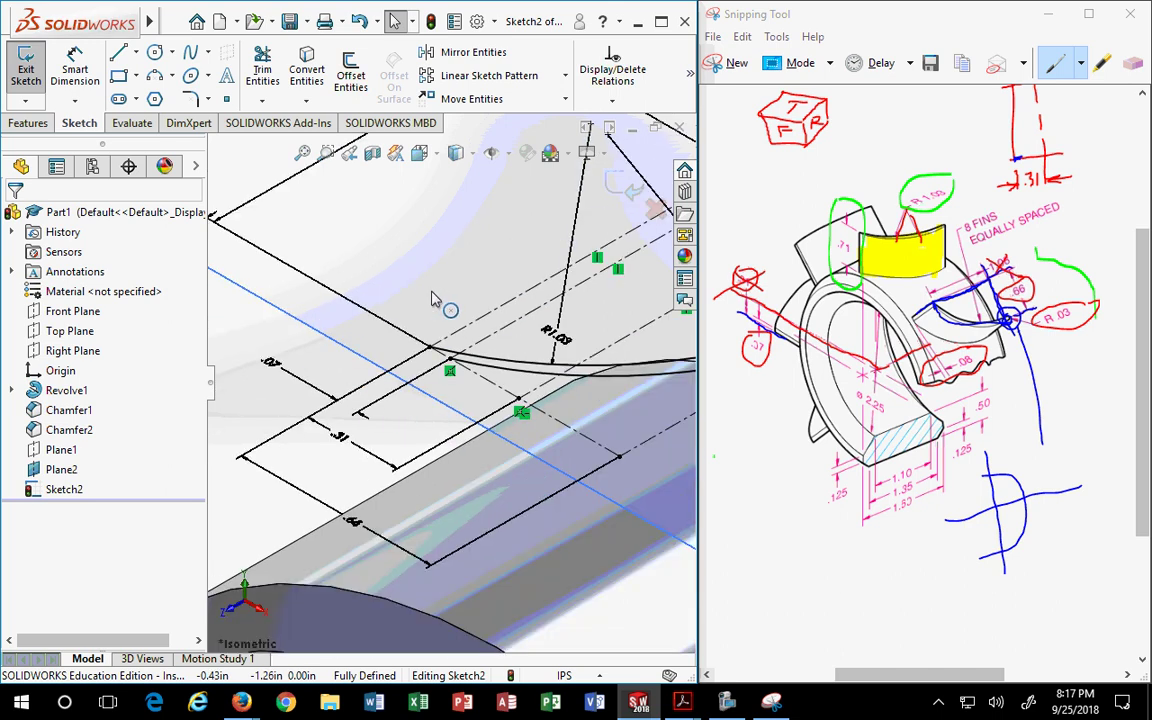
left_click(28, 122)
left_click(48, 90)
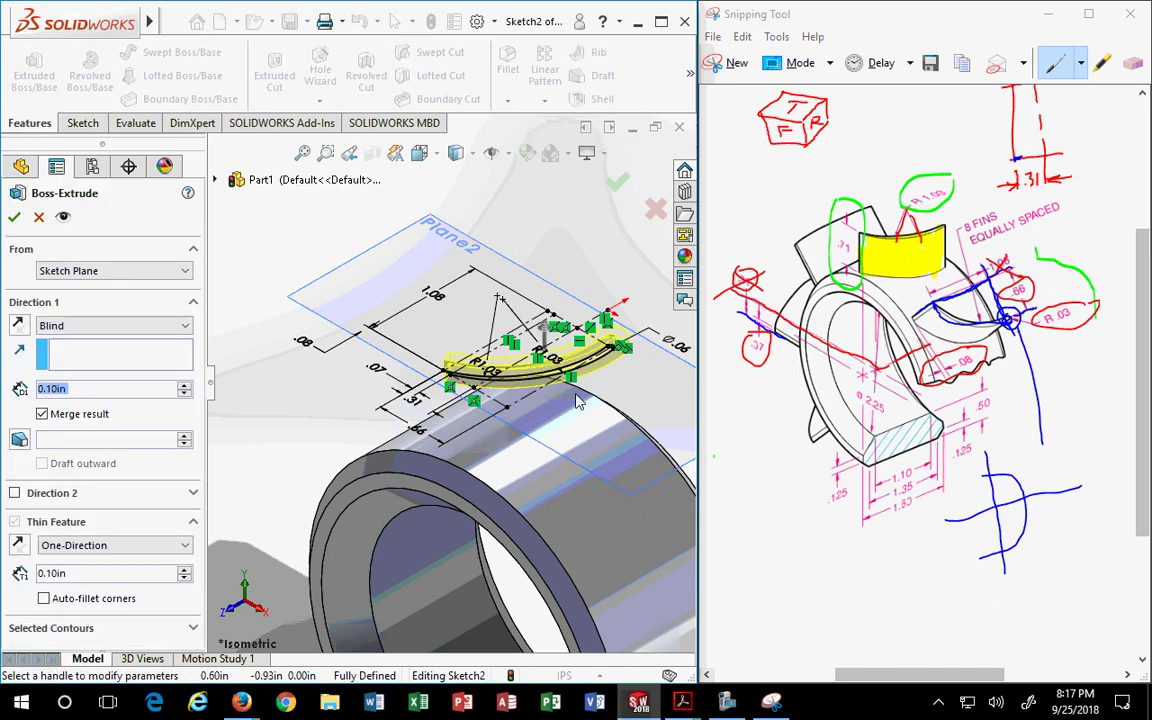
middle_click_drag(555, 437, 585, 525)
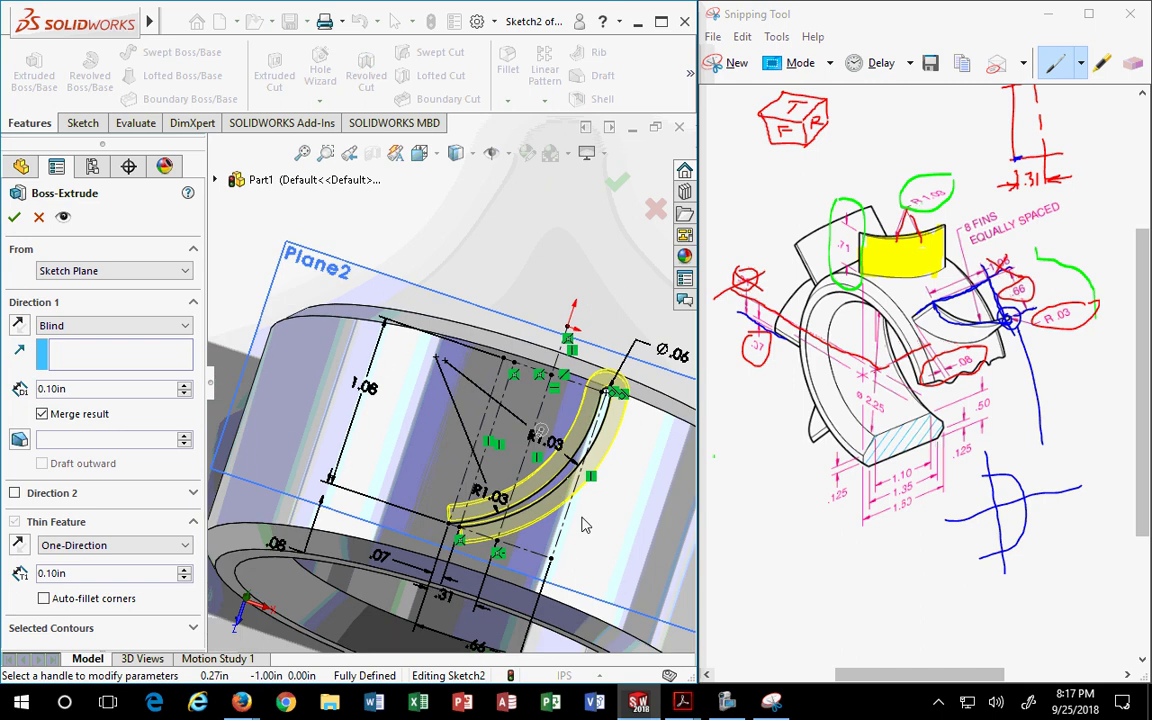
middle_click_drag(620, 575, 13, 415)
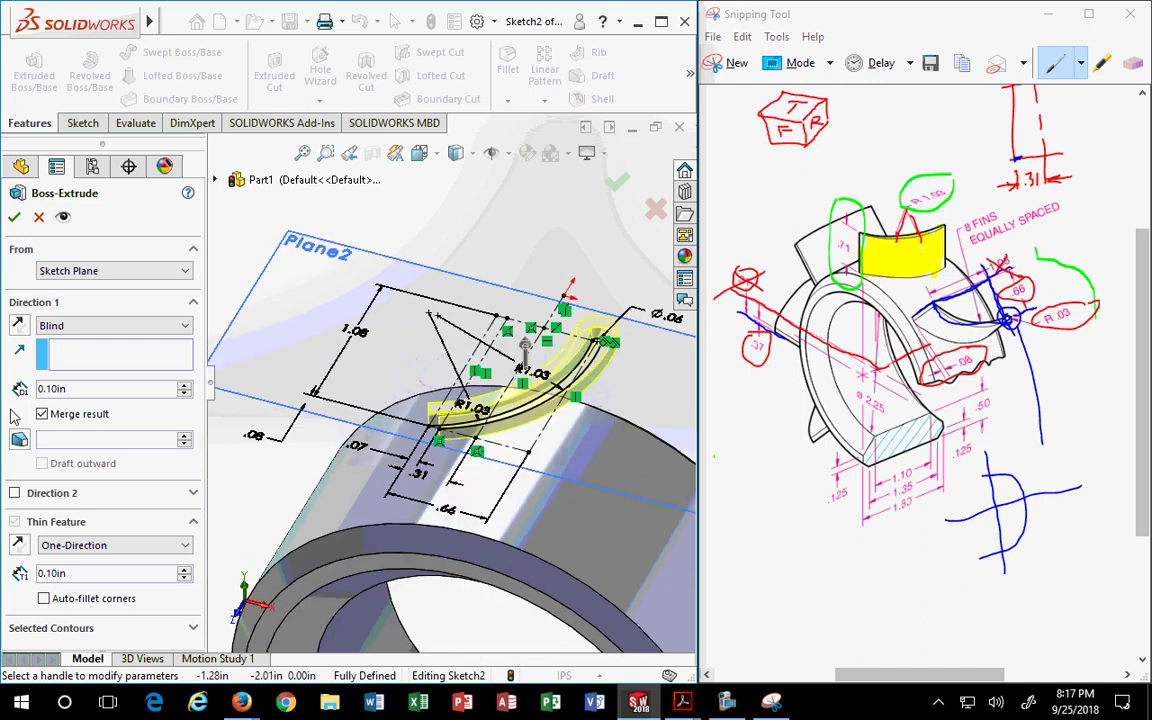
left_click(48, 327)
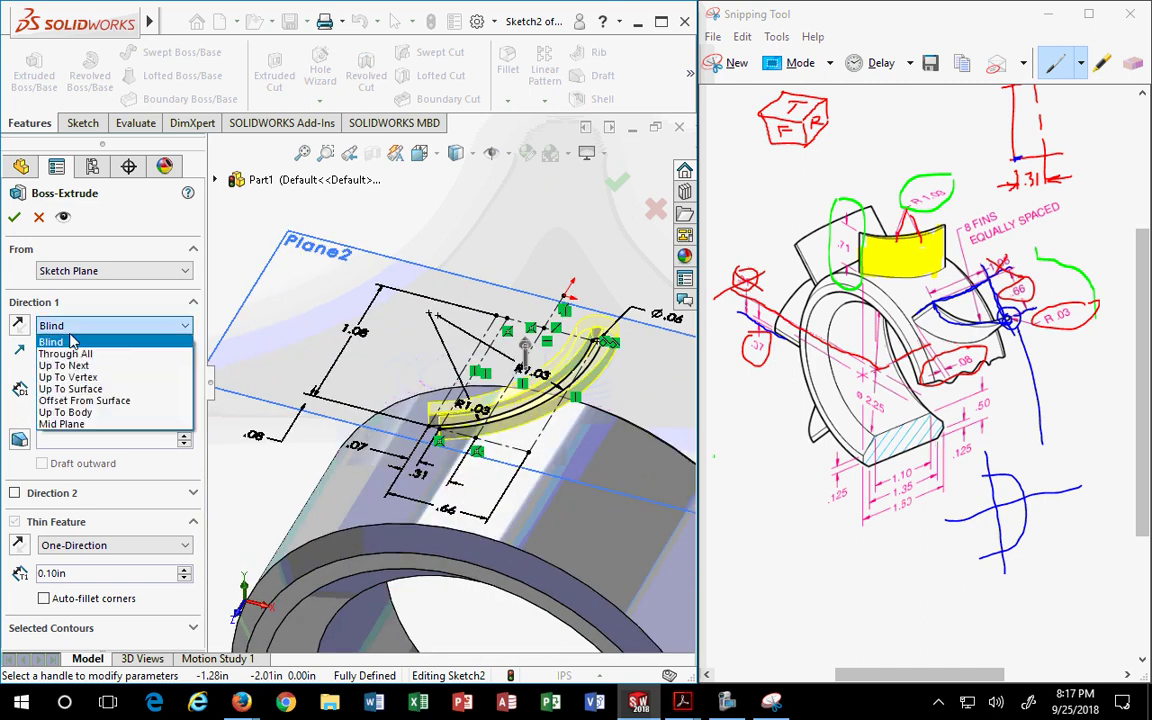
left_click(68, 390)
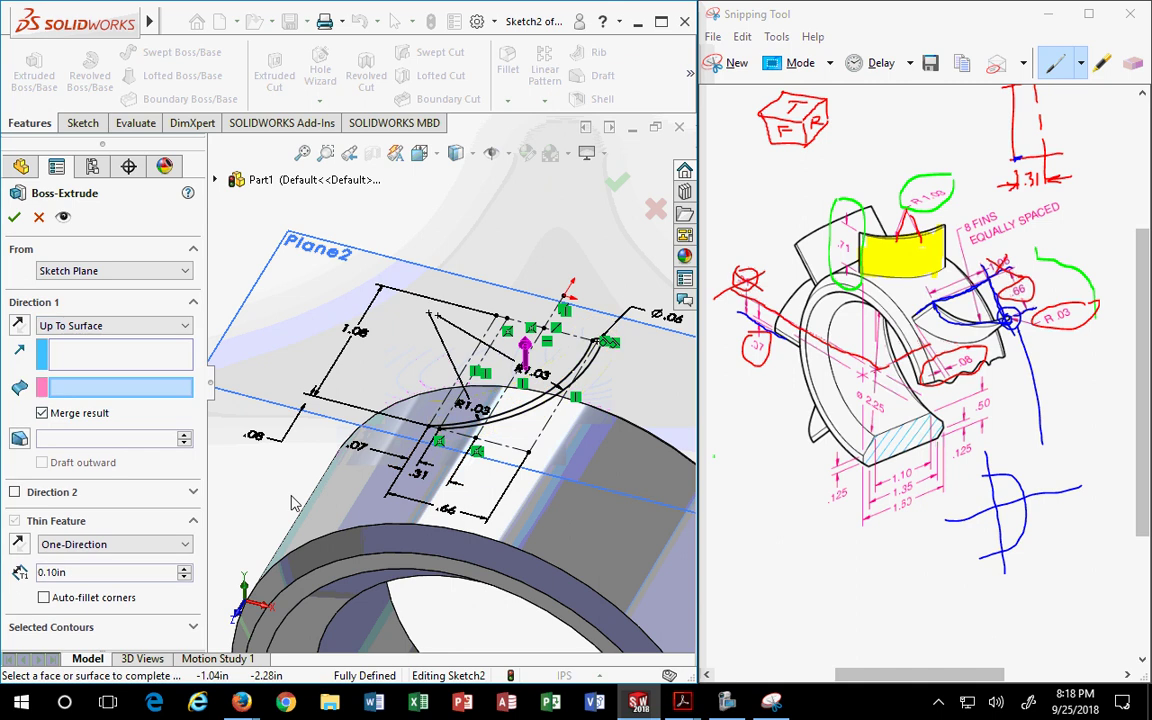
left_click(558, 526)
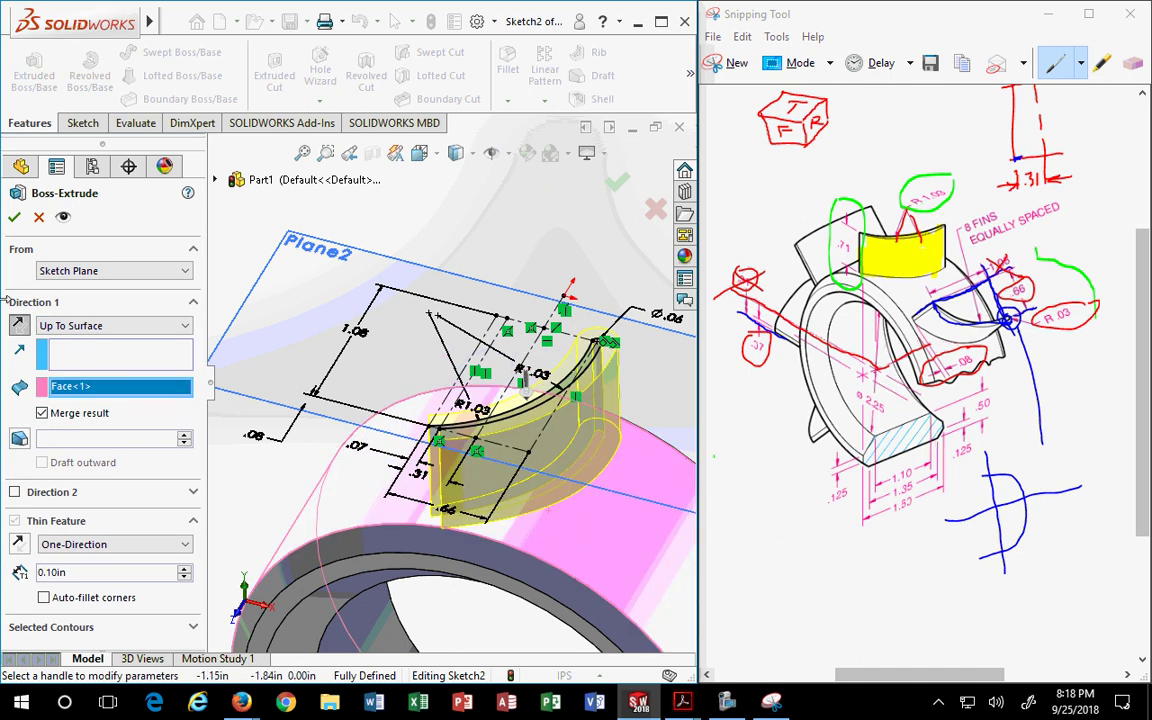
left_click(14, 217)
Reopen the thin fin extrusion's definition and examine its preview at the lower ends of the two arcs.
middle_click_drag(558, 428, 506, 470)
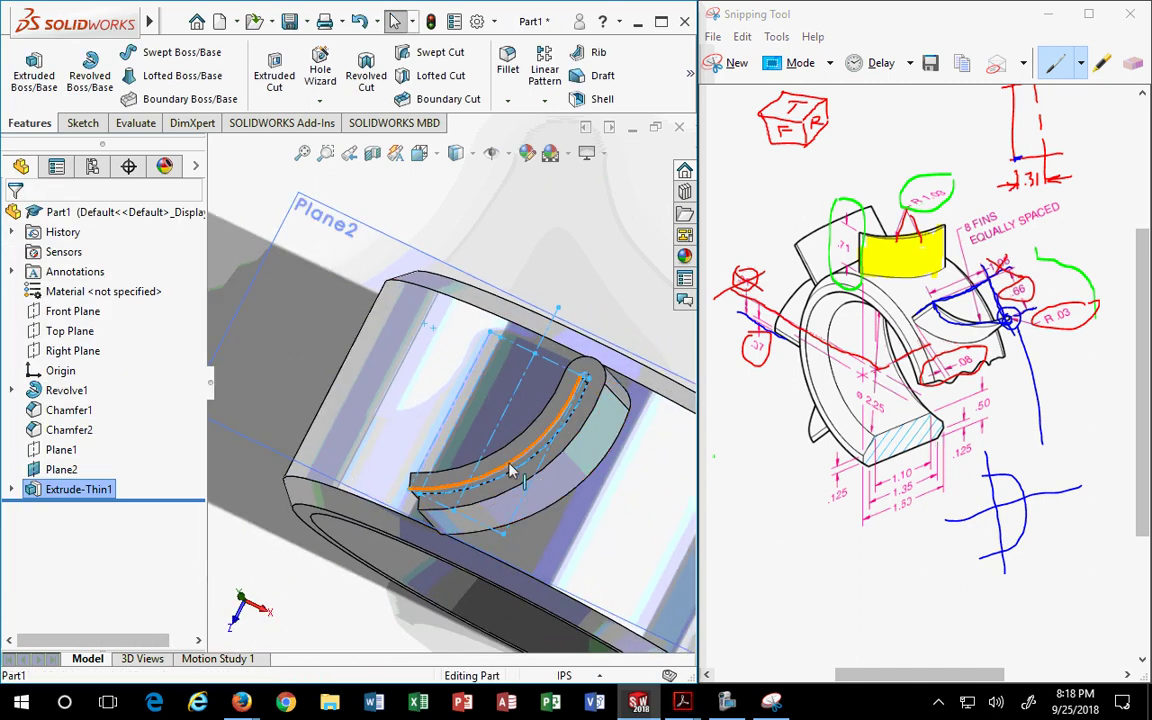
right_click(68, 497)
left_click(45, 539)
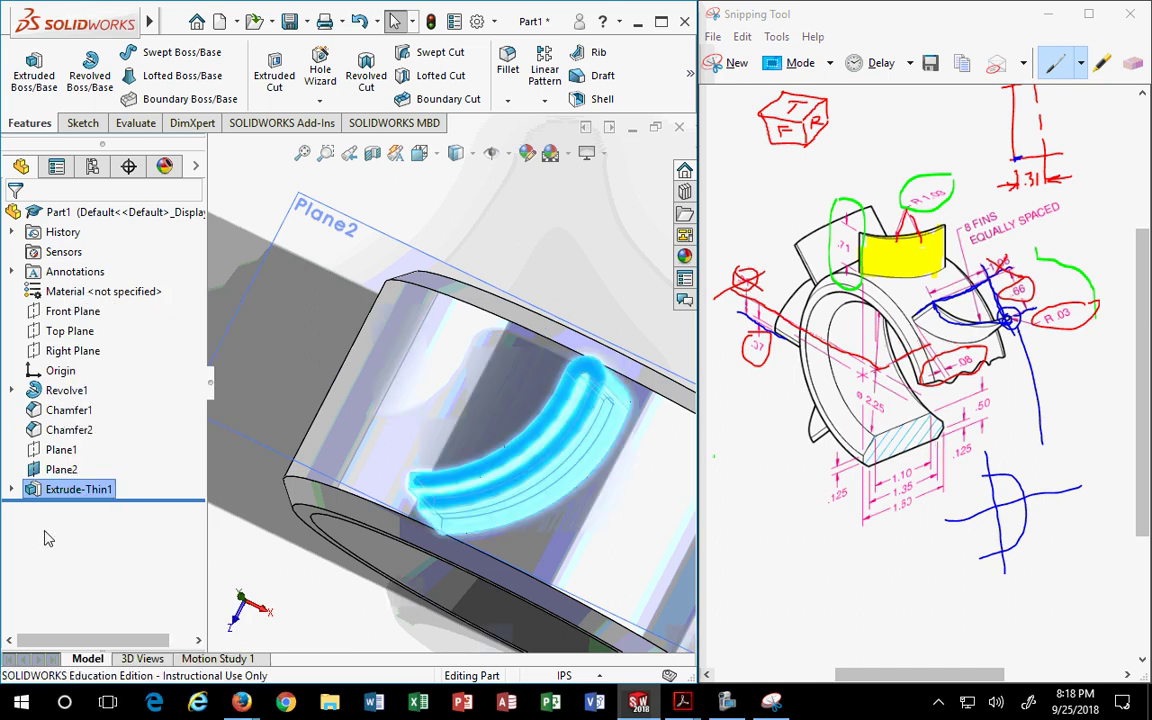
right_click(90, 497)
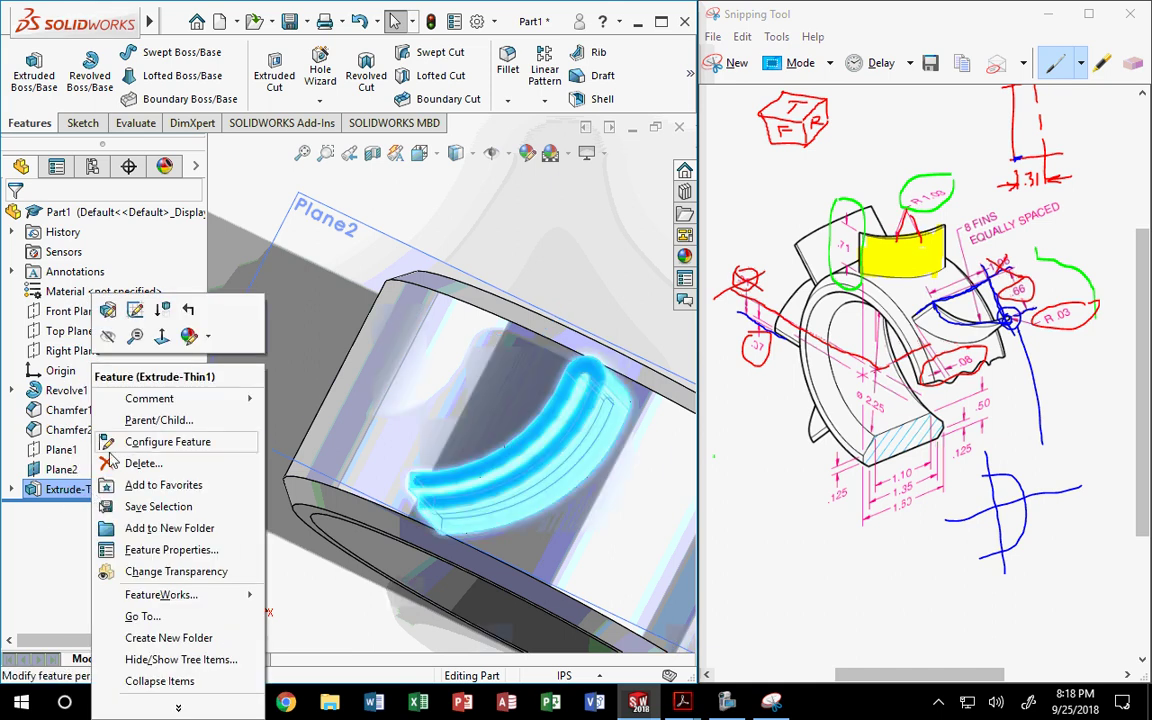
left_click(109, 311)
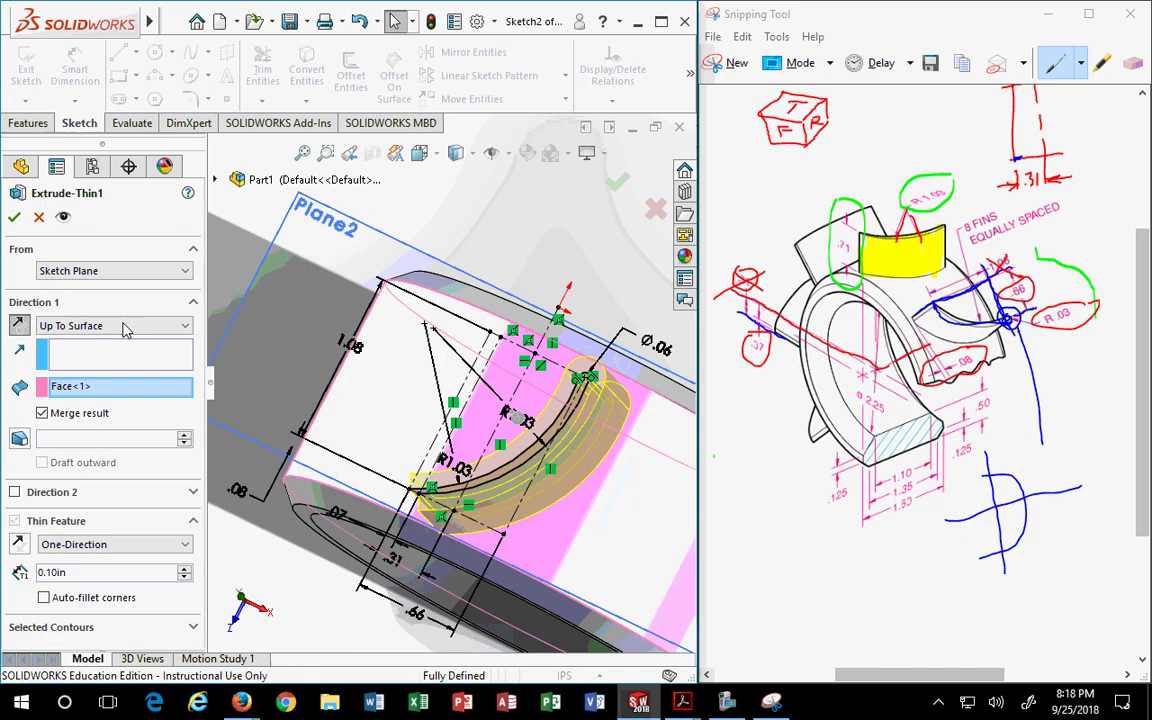
scroll(422, 506, "down", 6)
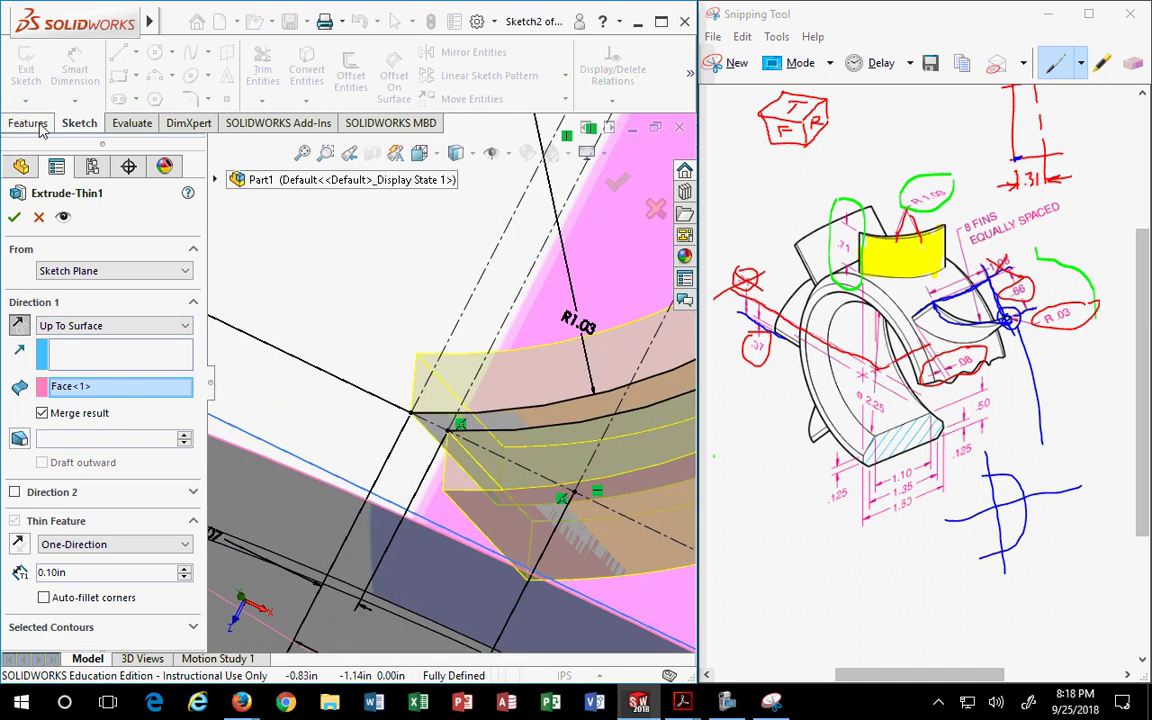
left_click(654, 208)
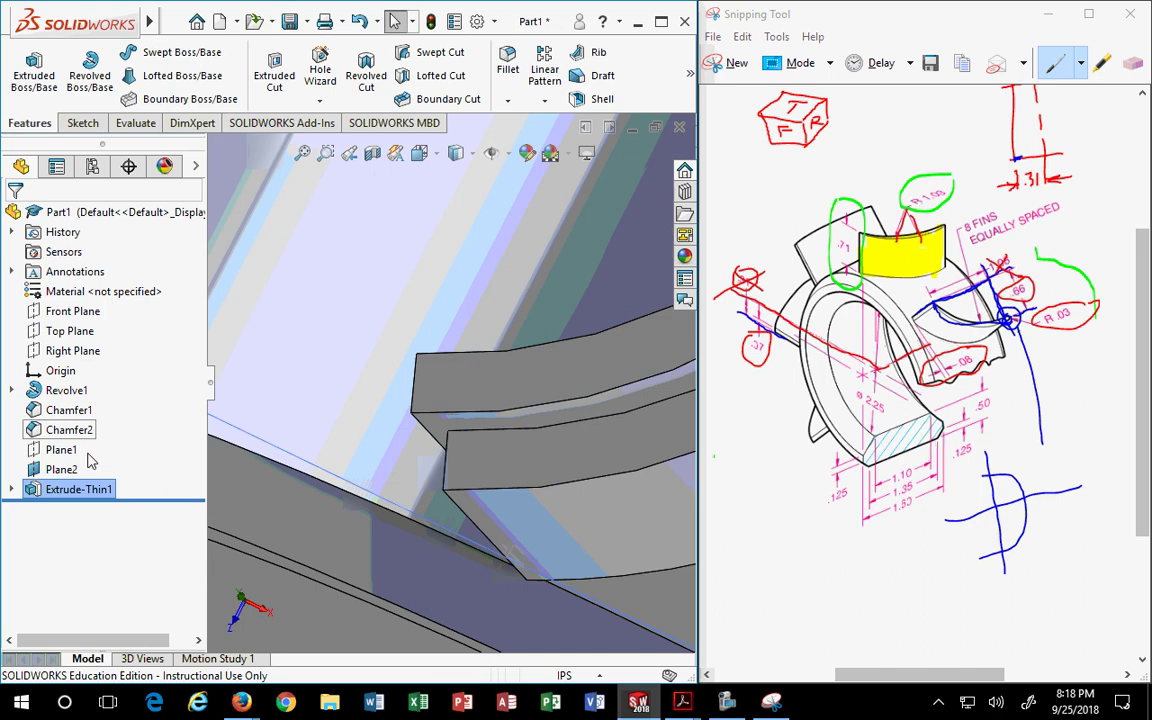
Delete the thin fin extrusion while keeping its sketch.
right_click(72, 489)
left_click(150, 463)
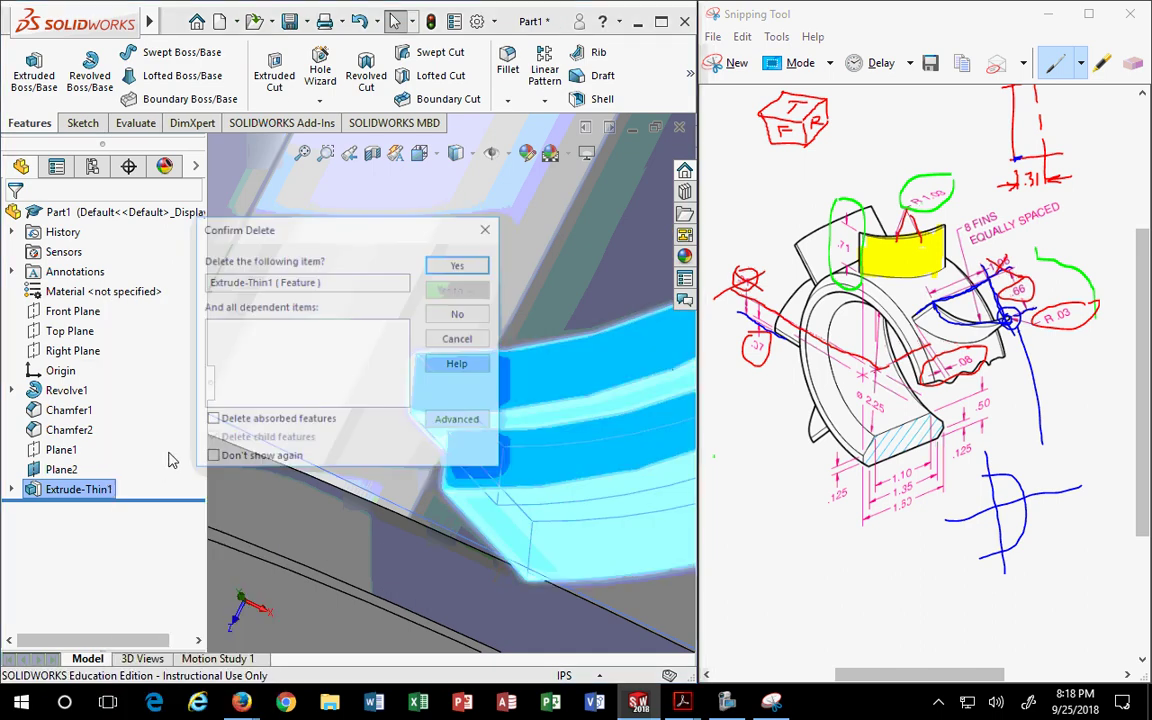
left_click(460, 264)
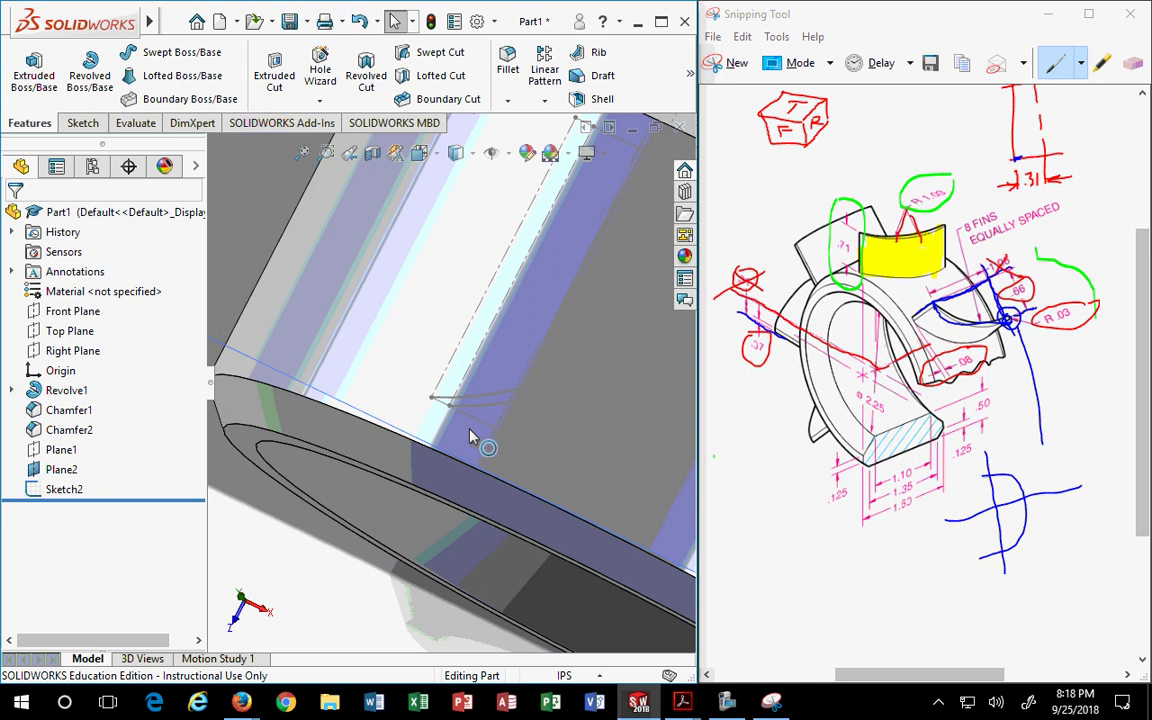
Edit the fin sketch and draw a line joining the lower ends of the two arcs to close the profile.
left_click(64, 489)
right_click(64, 489)
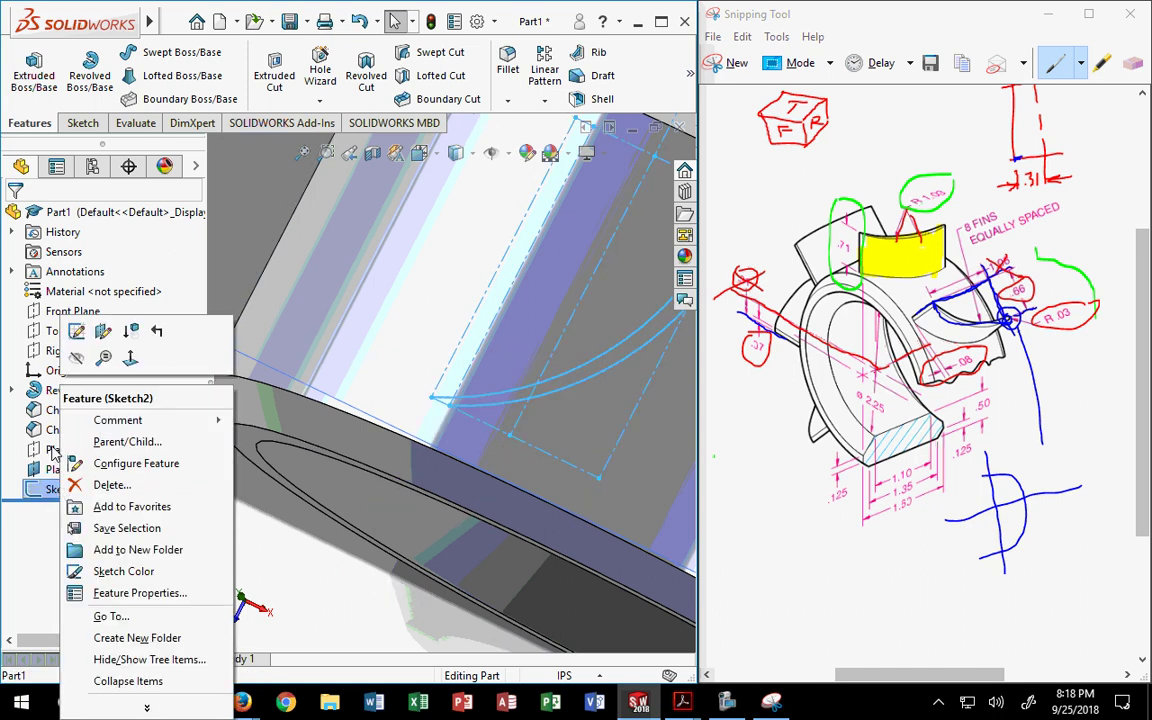
left_click(76, 331)
scroll(425, 414, "down", 5)
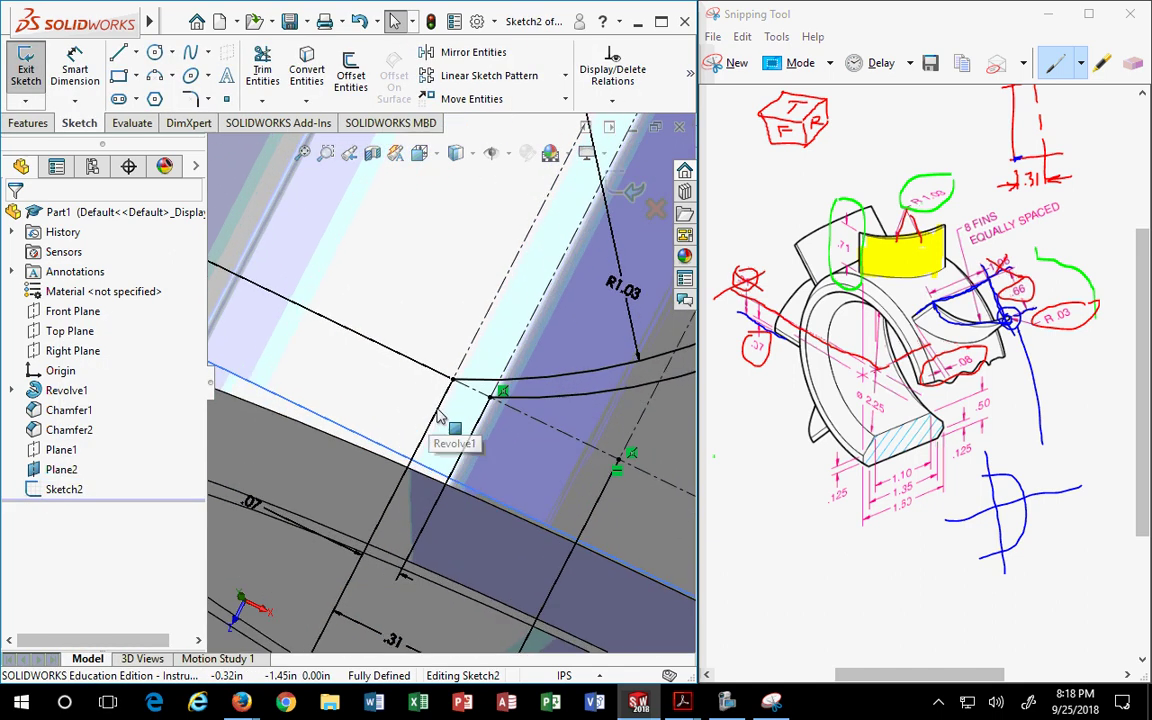
left_click(118, 52)
mouse_move(441, 351)
left_mouse_down()
mouse_move(527, 384)
mouse_move(507, 381)
left_mouse_up()
key("Escape")
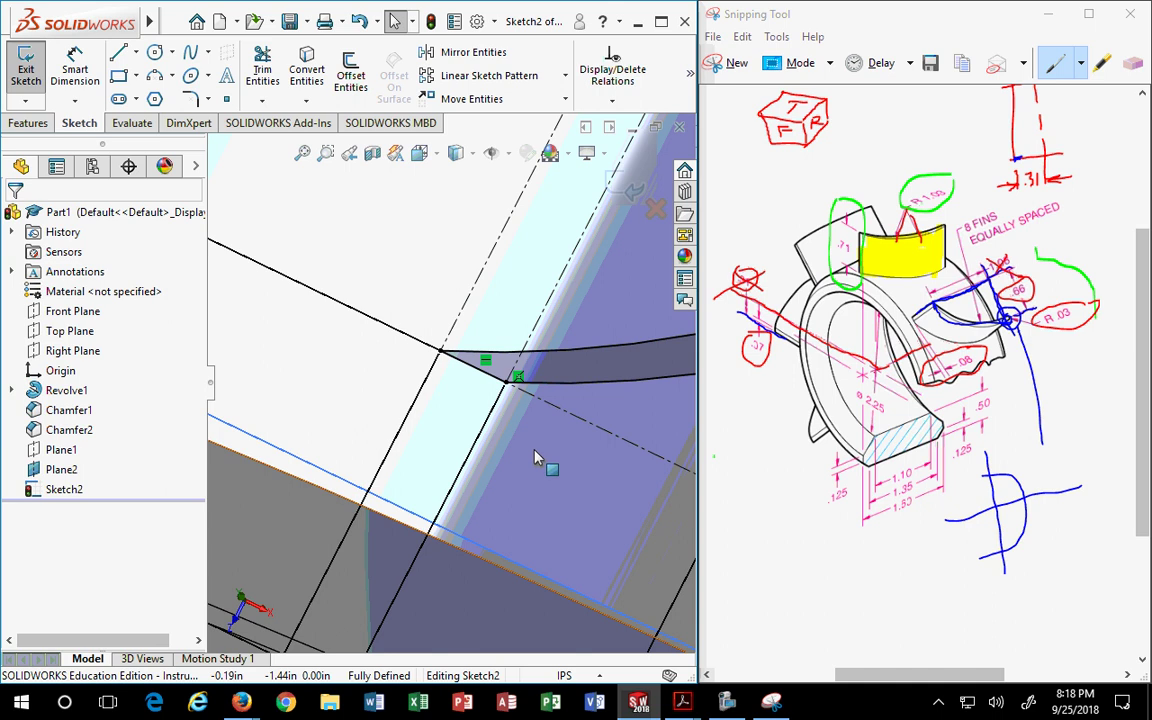
Start extruding the closed fin profile Up To Surface, ending on the ring's outer cylindrical face, and check the preview in the front view.
key("f")
scroll(537, 459, "down", 2)
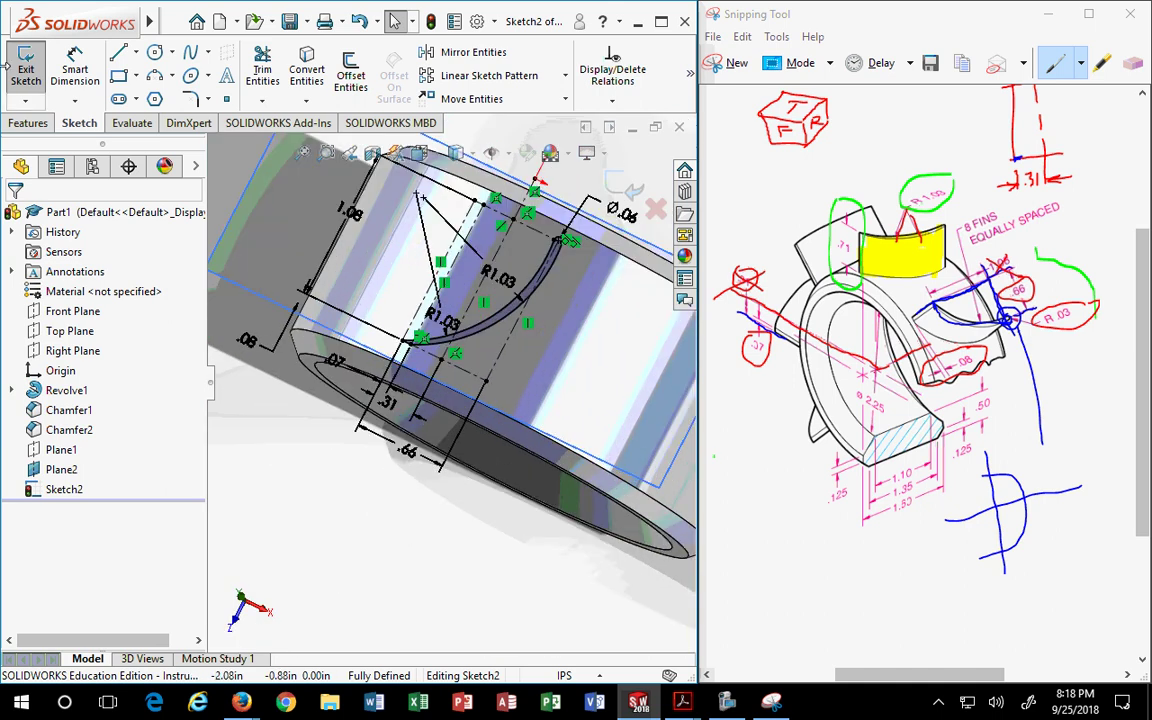
left_click(28, 123)
left_click(33, 80)
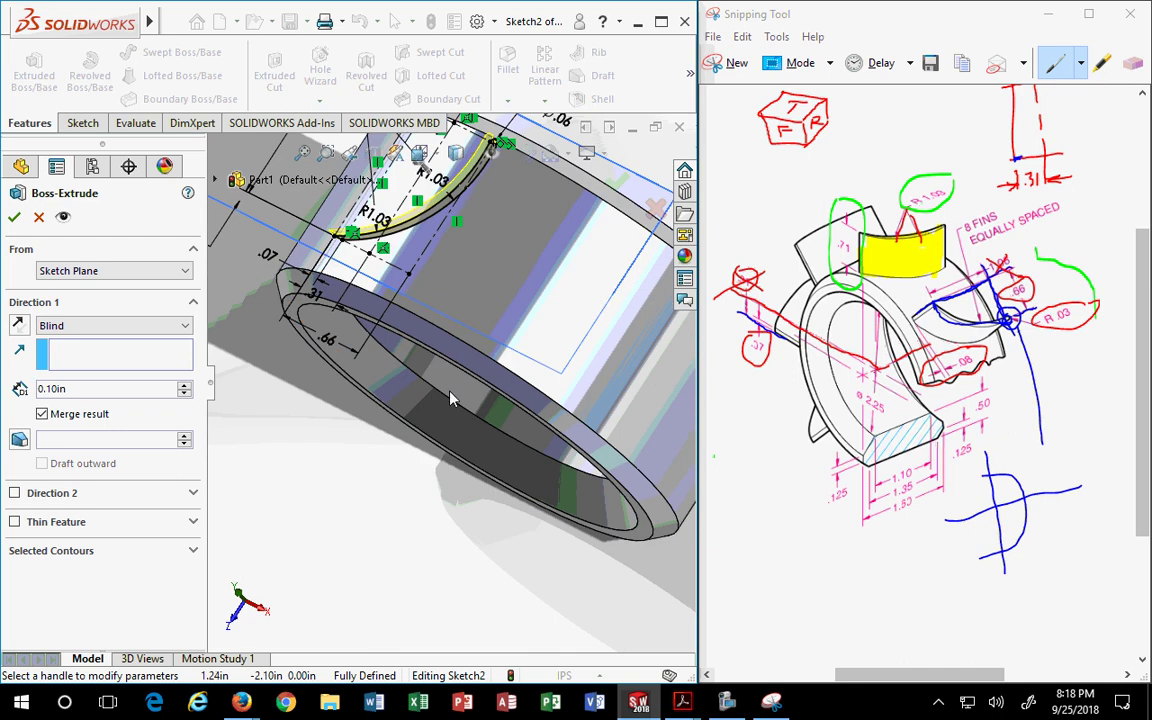
left_click(100, 325)
left_click(80, 377)
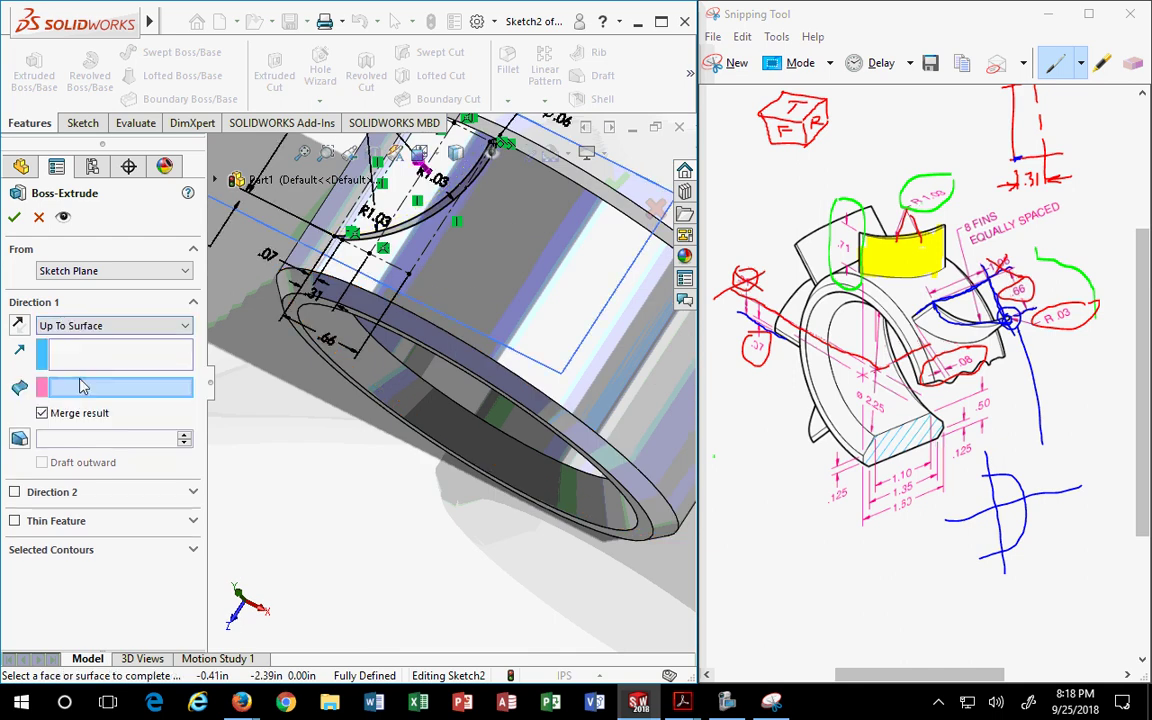
scroll(563, 298, "up", 3)
scroll(501, 247, "down", 3)
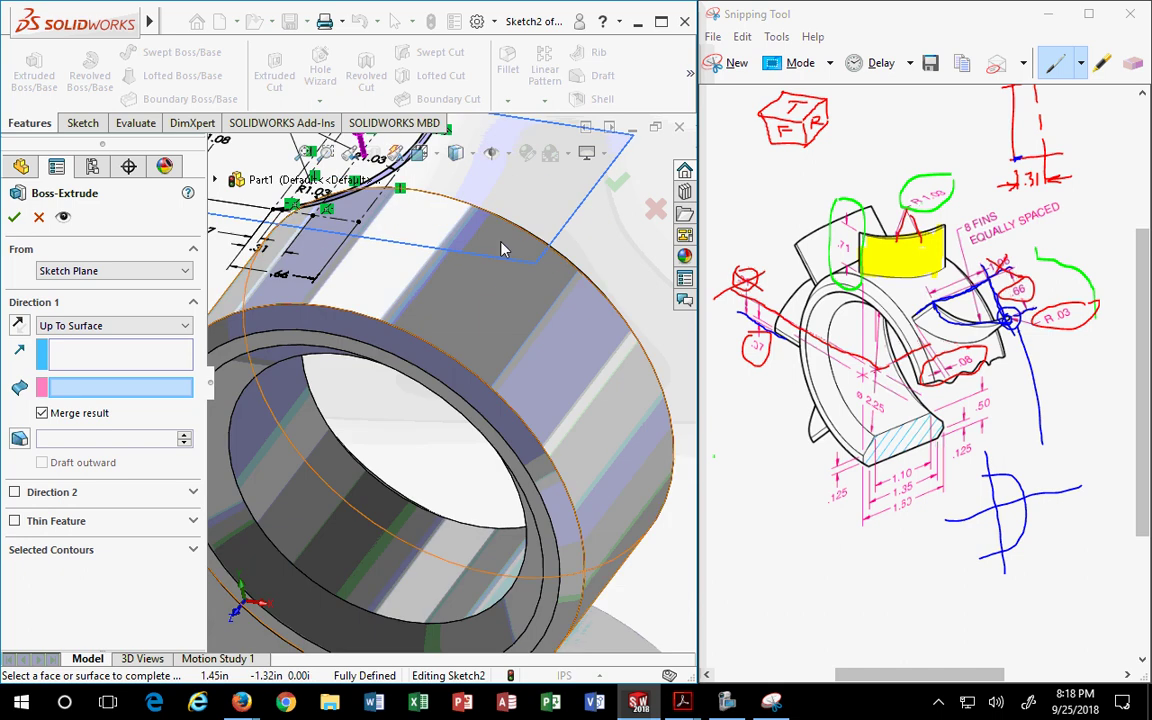
left_click(391, 290)
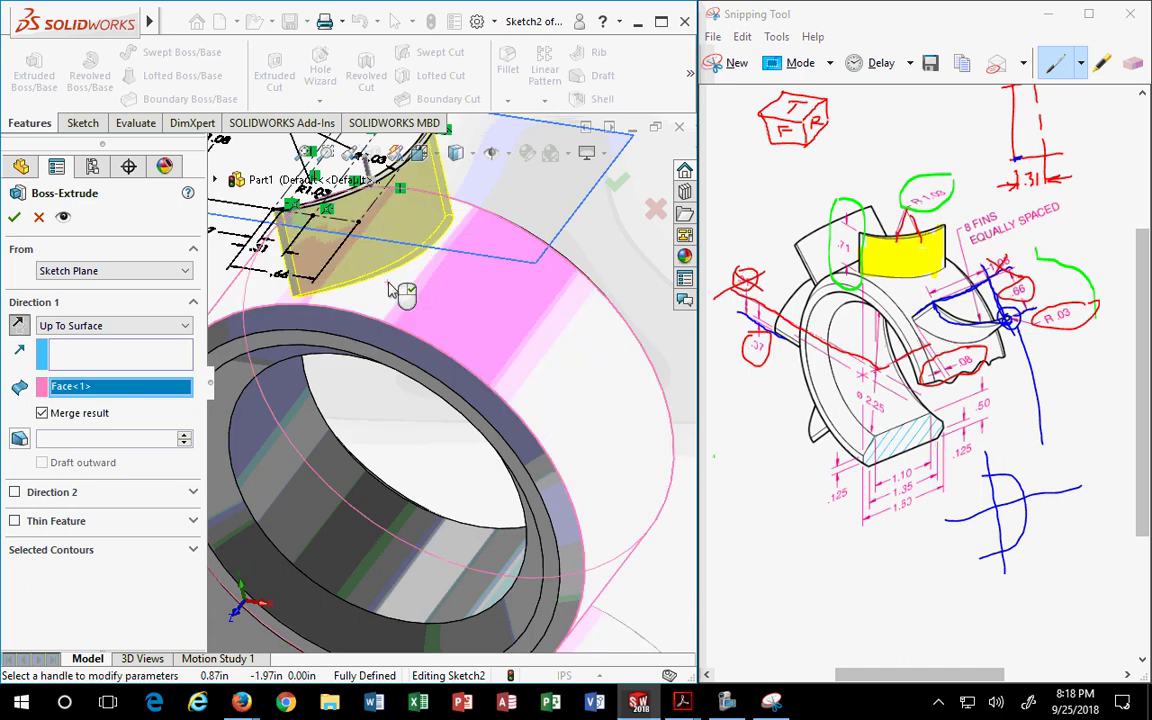
middle_click_drag(385, 288, 466, 165)
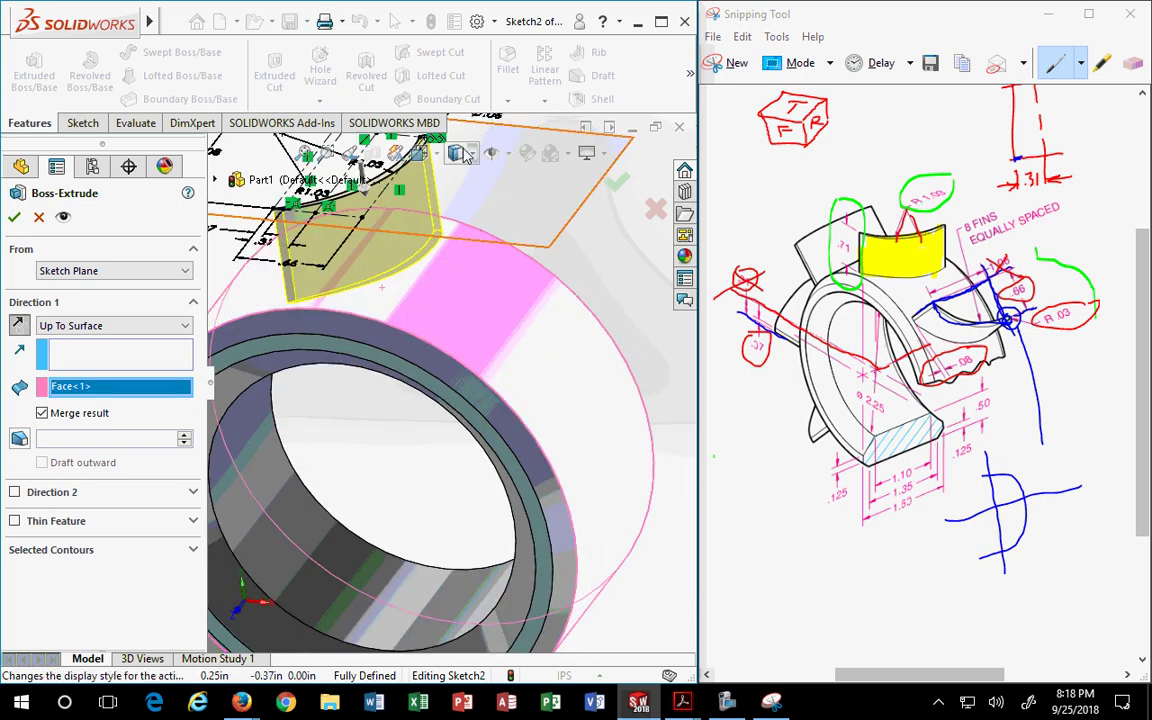
left_click(419, 152)
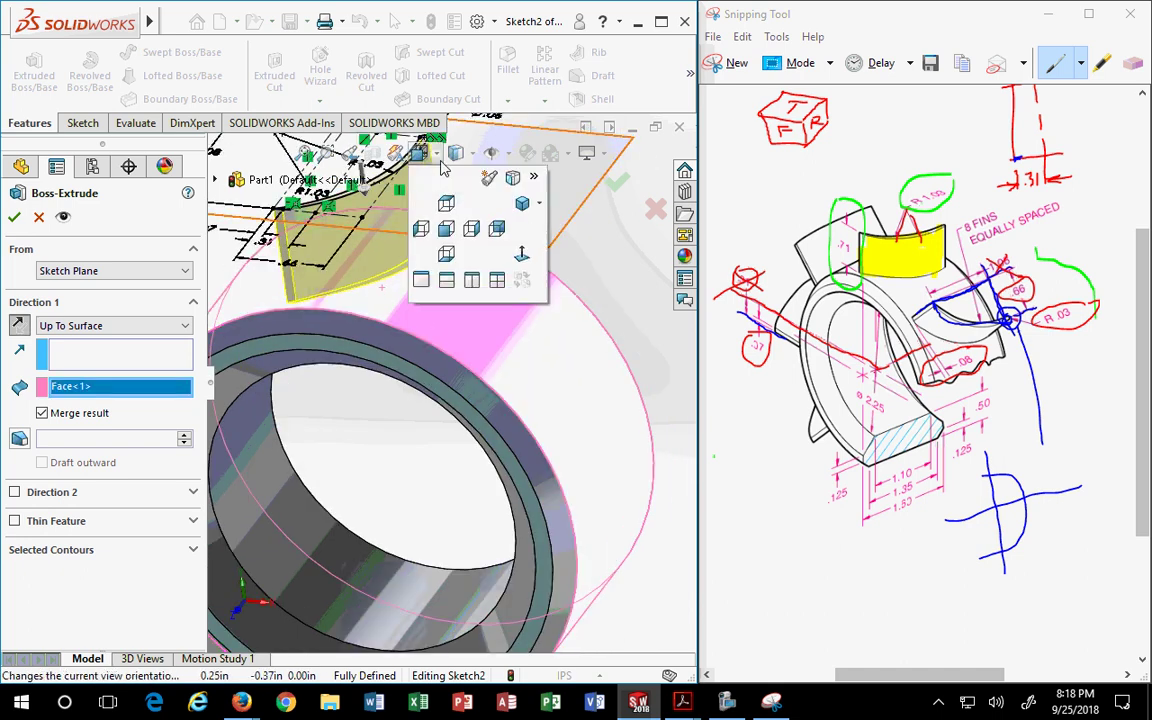
left_click(447, 232)
scroll(455, 305, "down", 5)
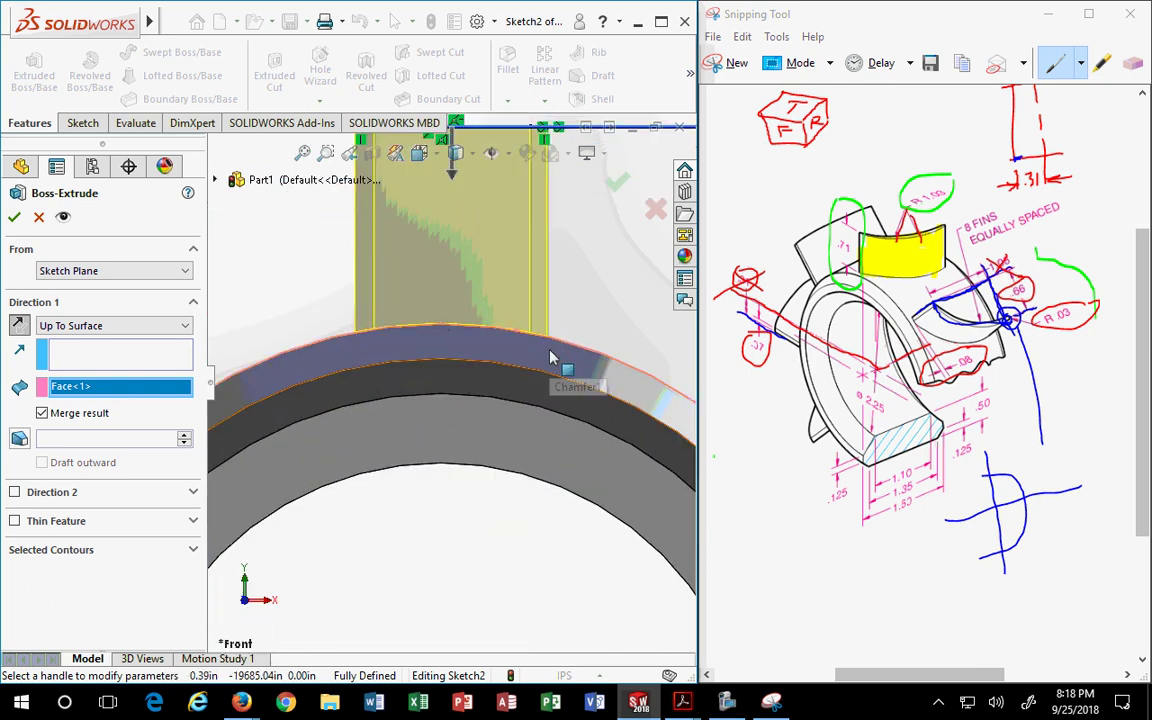
Try the Up To Next end condition and a Blind depth of 0.71 in for the fin extrusion, checking where the fin meets the ring.
left_click(108, 326)
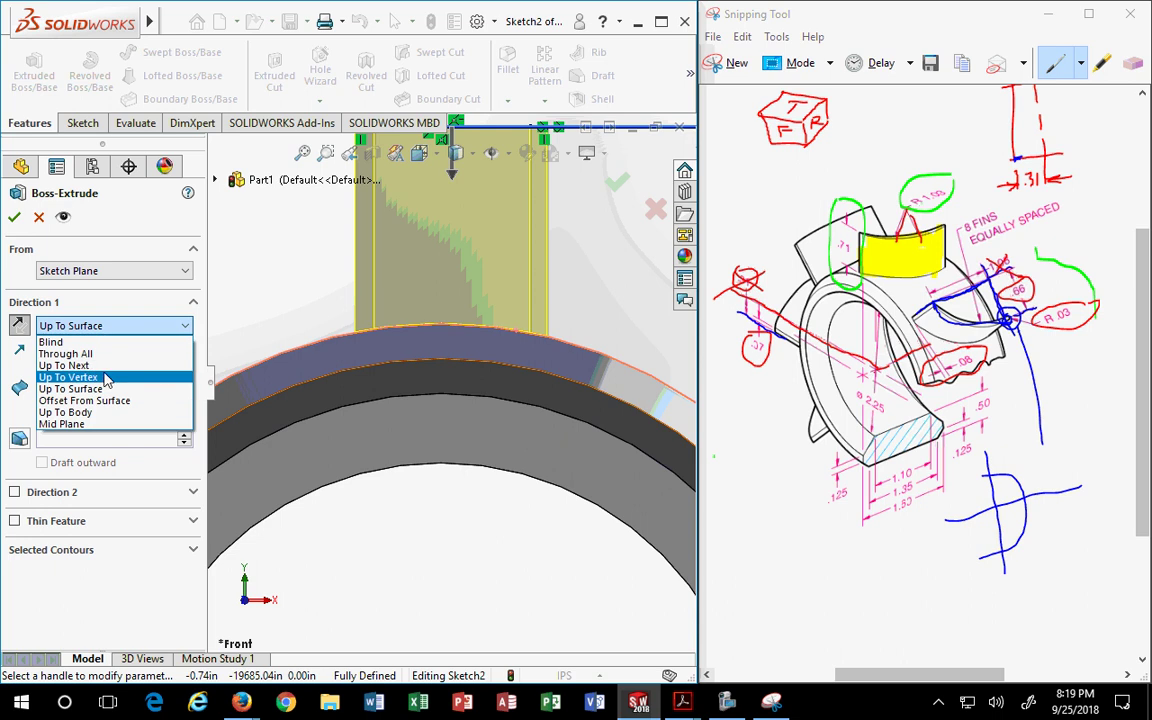
left_click(70, 365)
left_click(80, 326)
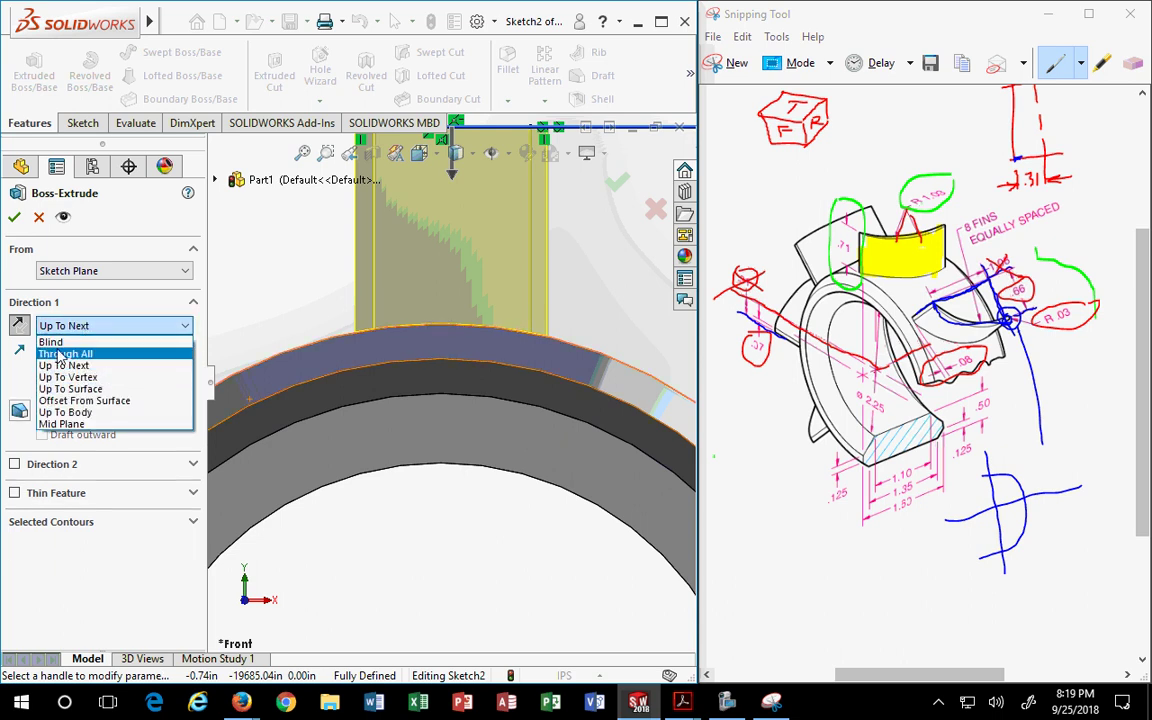
left_click(52, 342)
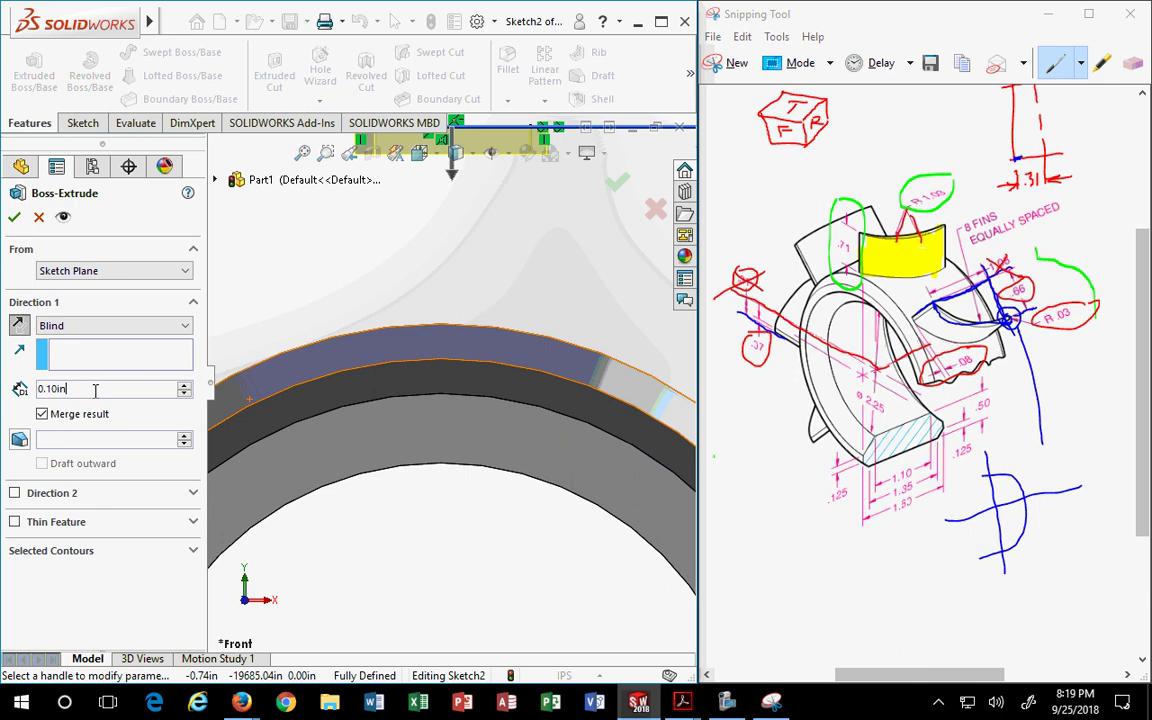
key("BackSpace")
key("BackSpace")
key("BackSpace")
key("BackSpace")
key("BackSpace")
key("BackSpace")
type(".71")
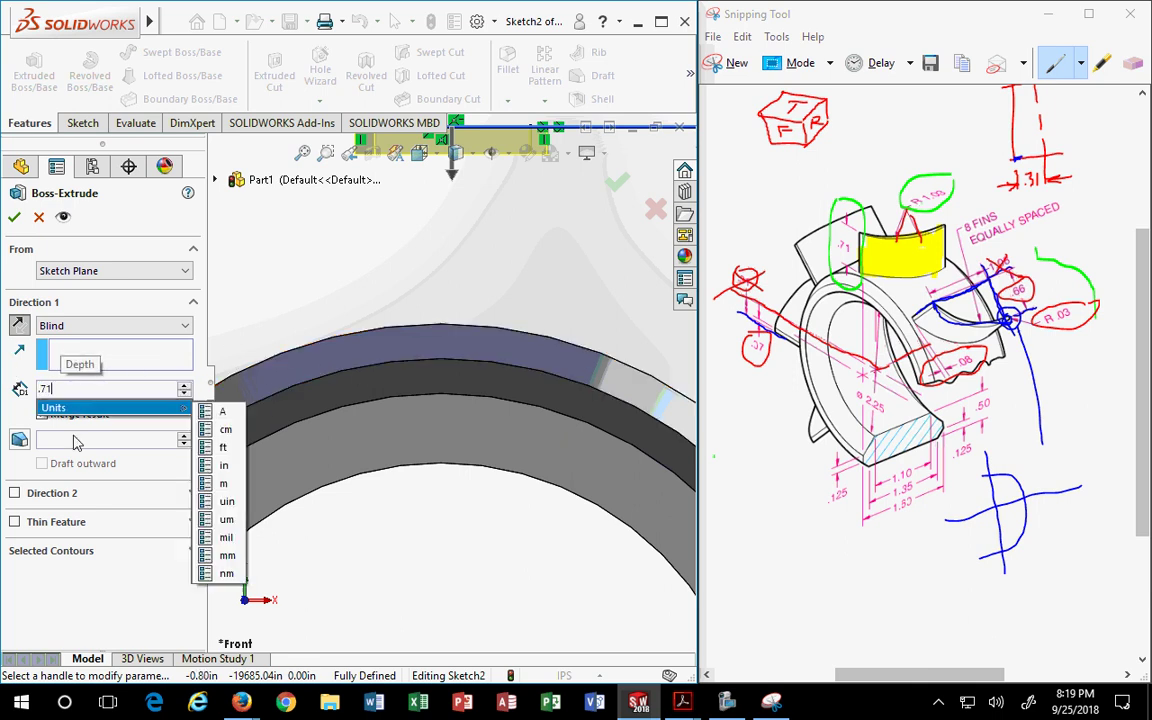
key("Return")
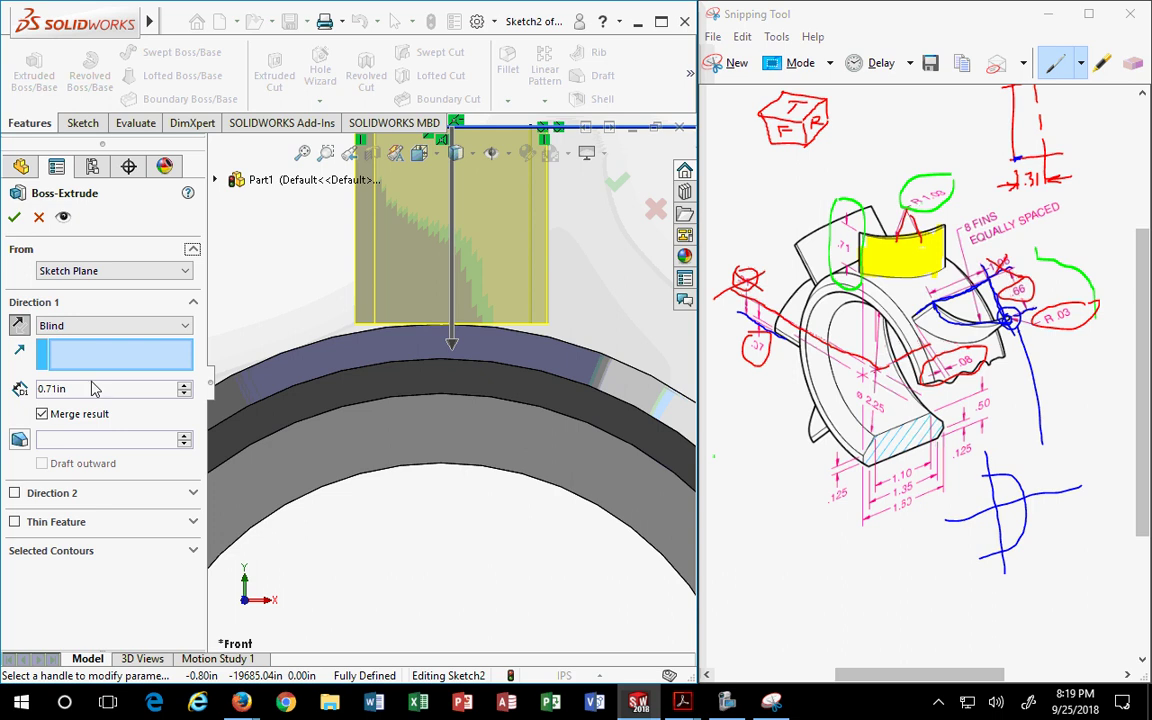
scroll(530, 342, "down", 4)
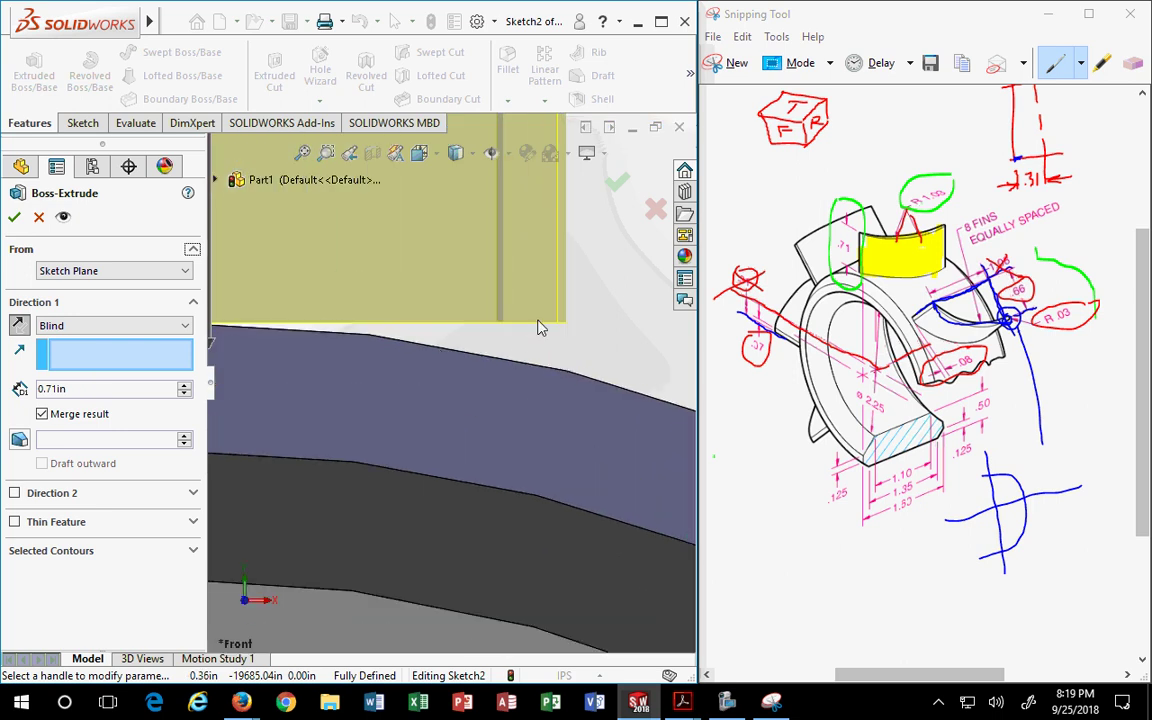
scroll(454, 313, "up", 3)
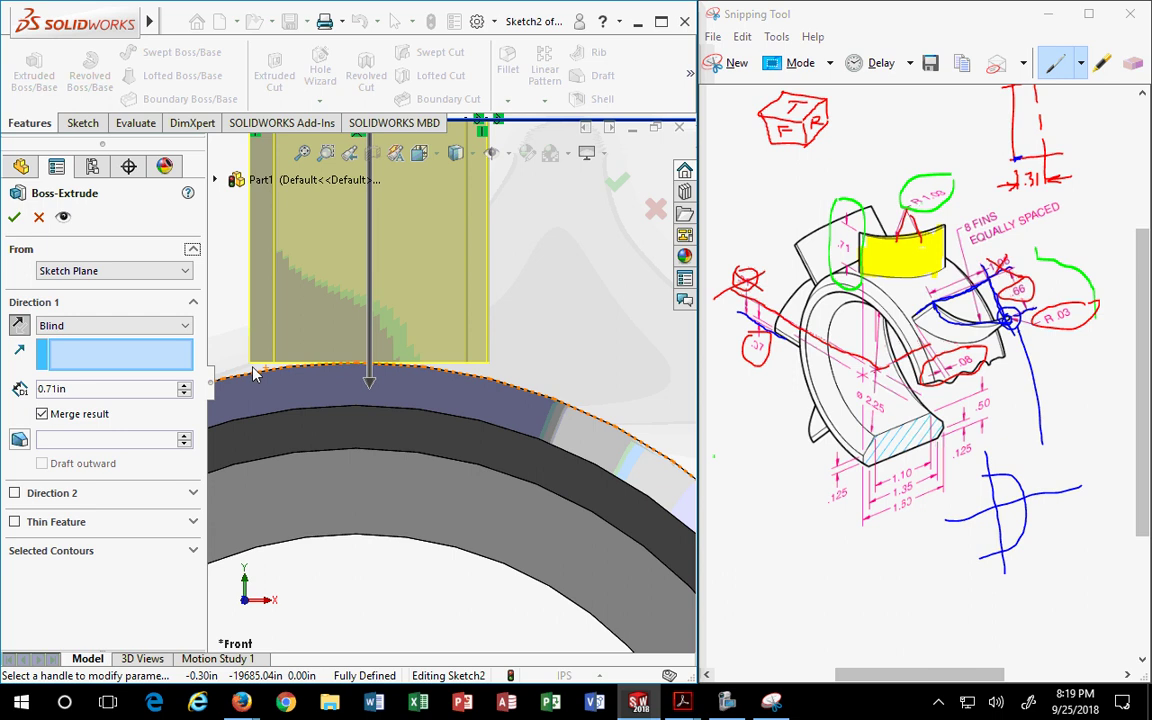
scroll(368, 360, "up", 6)
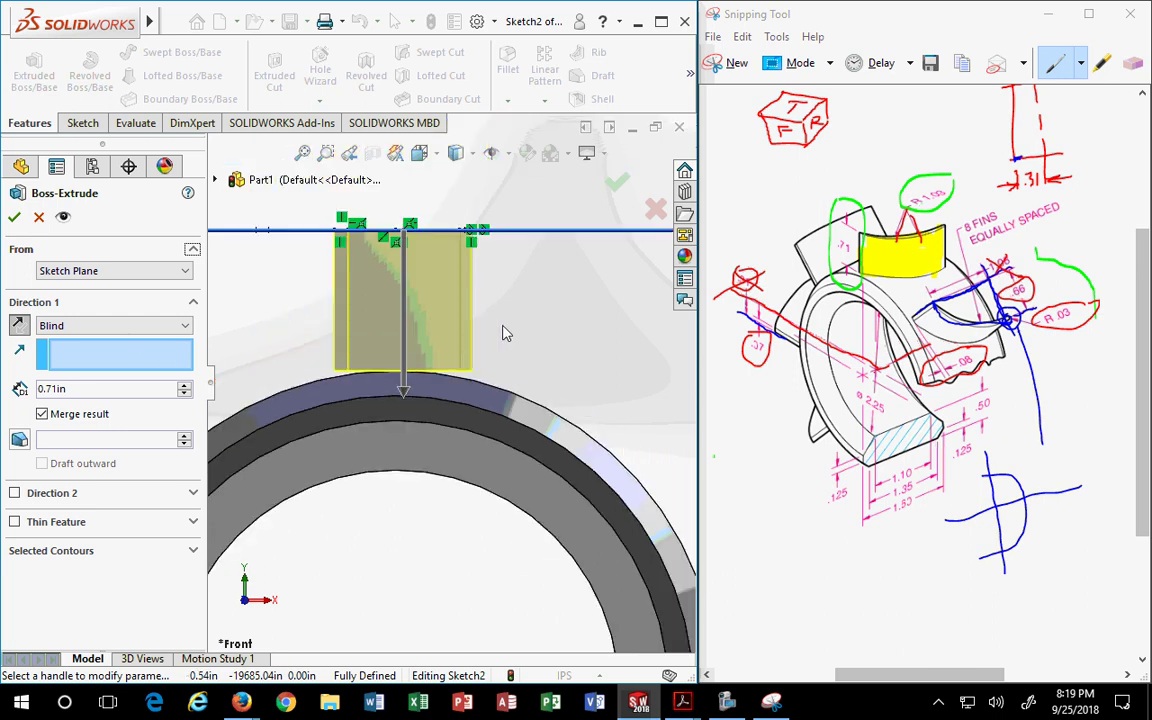
mouse_move(550, 388)
middle_mouse_down()
mouse_move(521, 405)
mouse_move(480, 330)
middle_mouse_up()
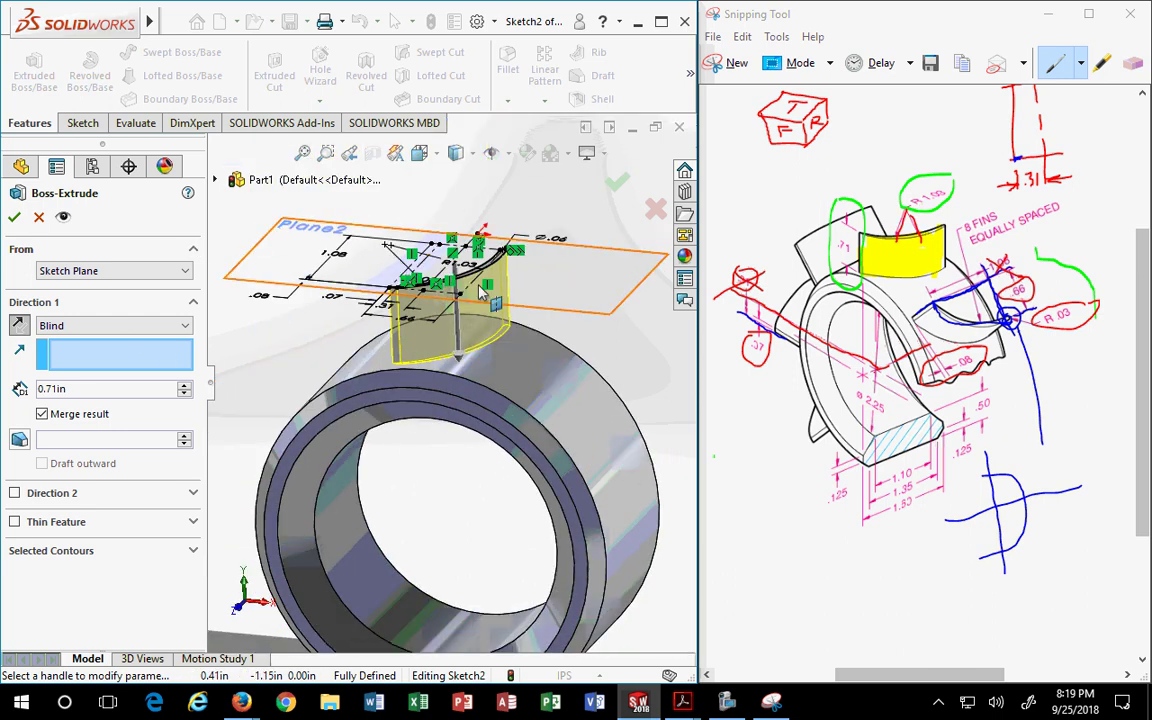
Finish the fin extrusion with the Up To Surface end condition, ending on the ring's outer cylindrical face.
left_click(80, 325)
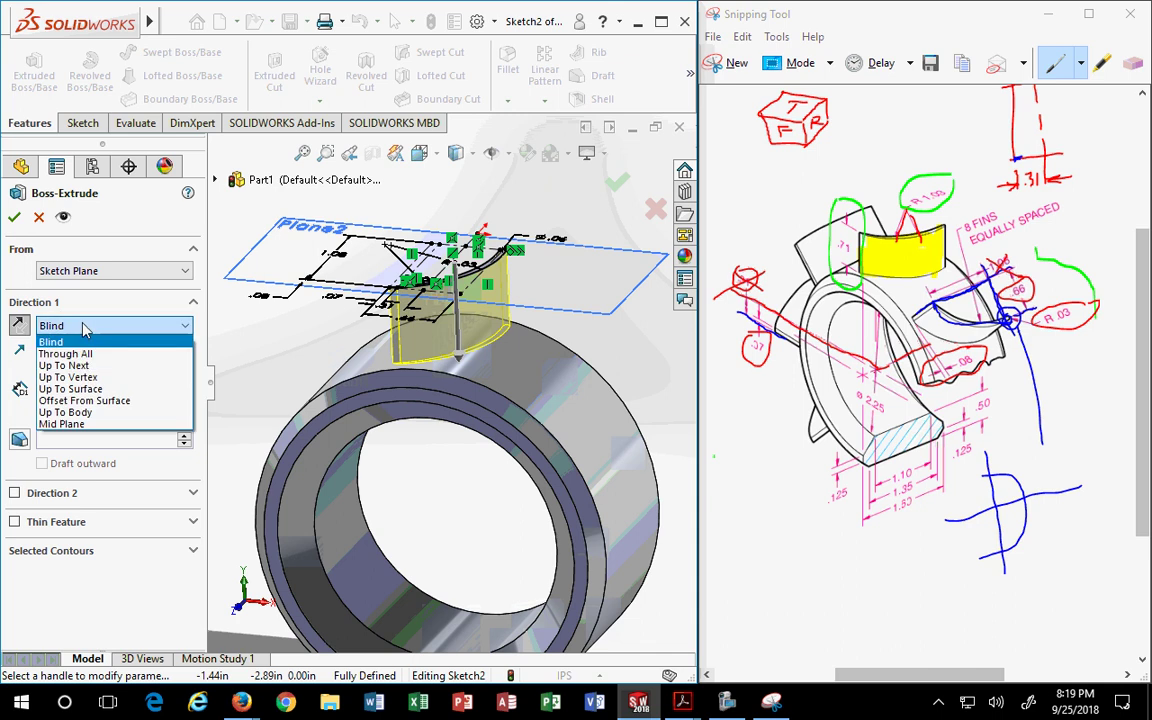
left_click(85, 392)
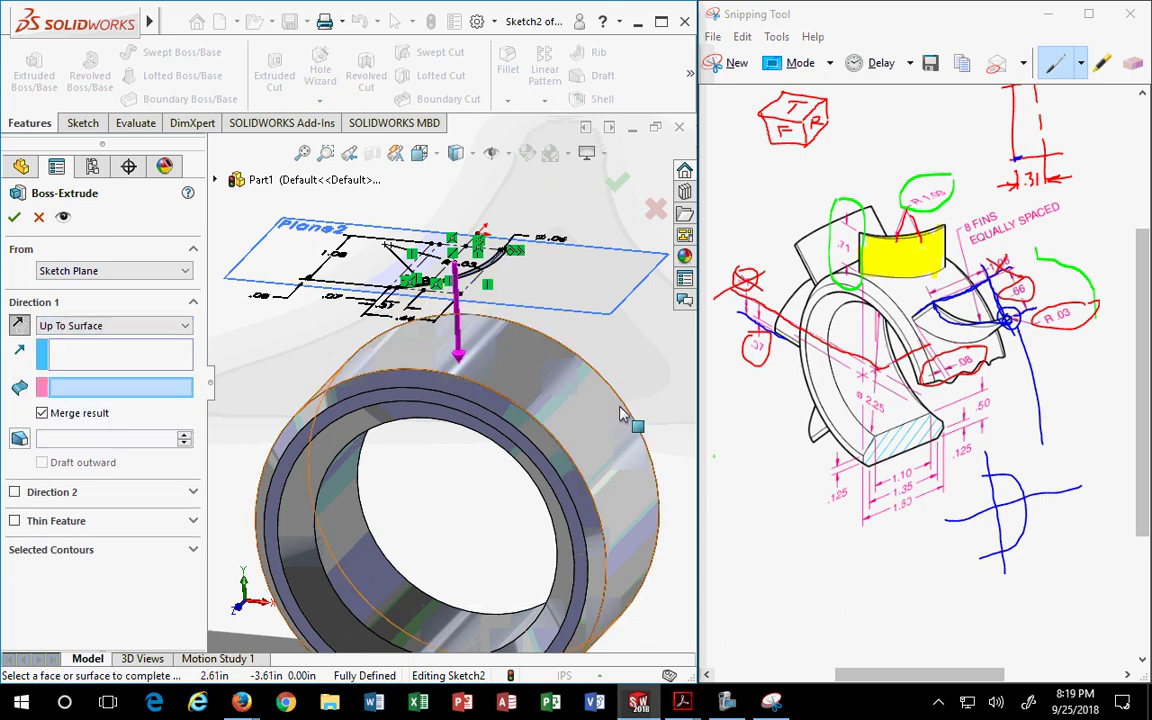
left_click(578, 402)
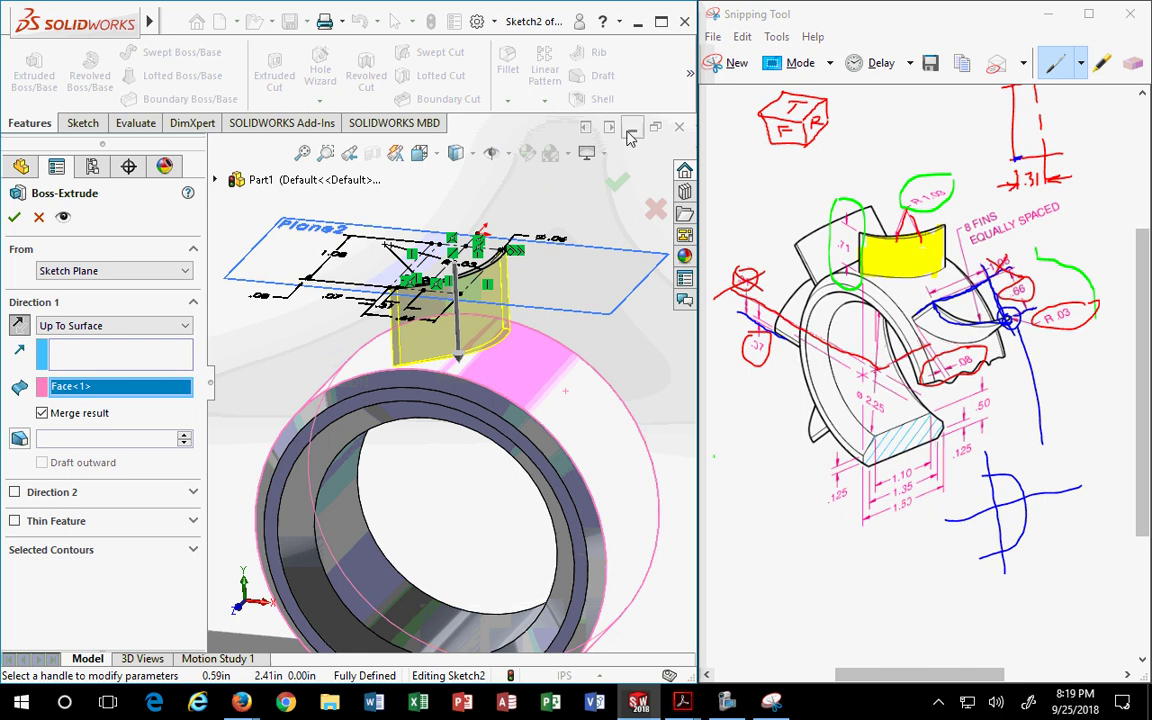
left_click(419, 152)
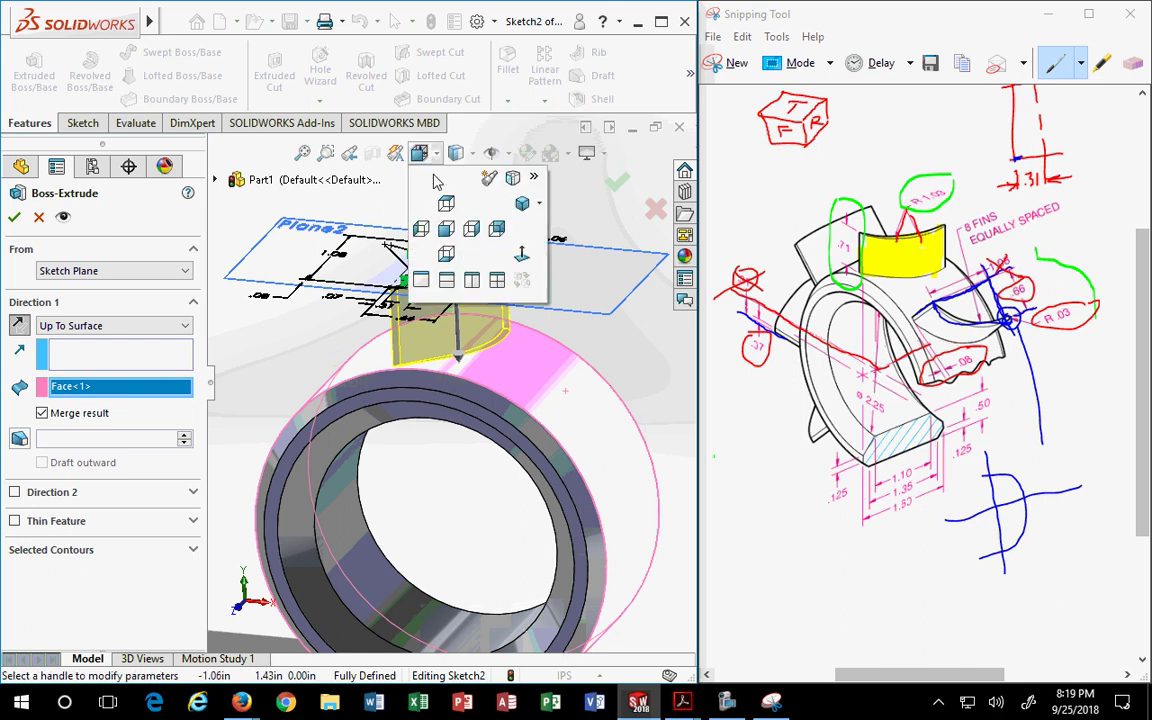
left_click(421, 228)
scroll(423, 255, "down", 5)
scroll(600, 314, "down", 1)
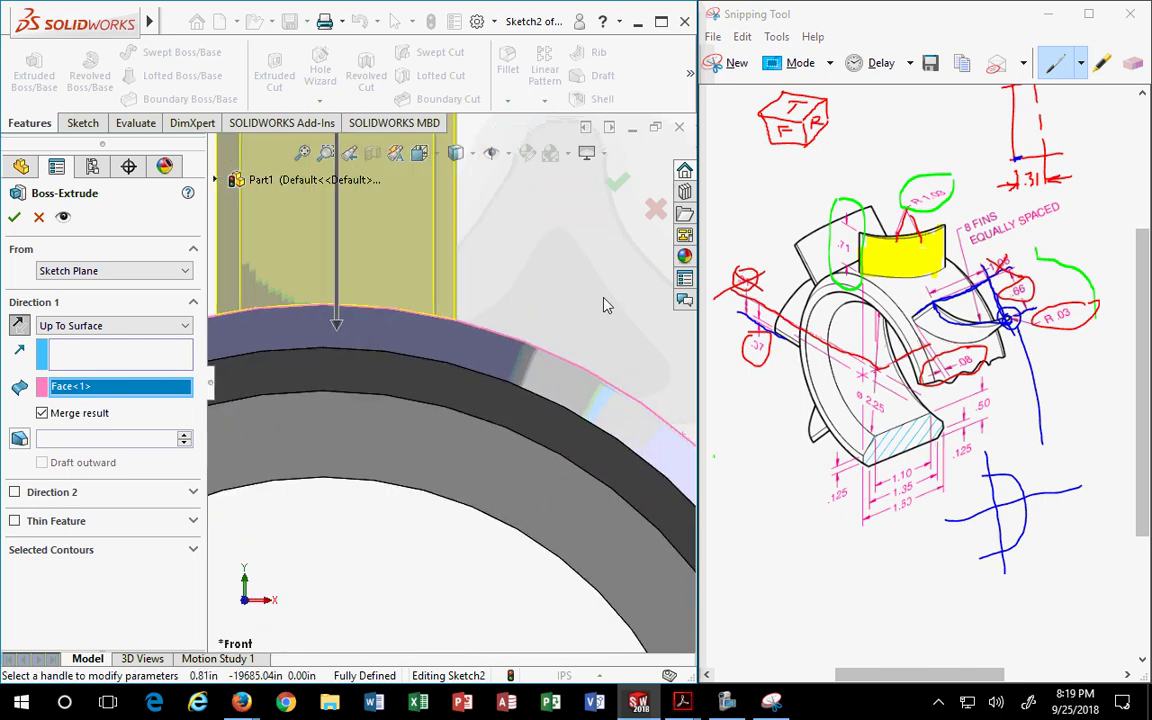
scroll(334, 321, "up", 3)
scroll(278, 303, "down", 3)
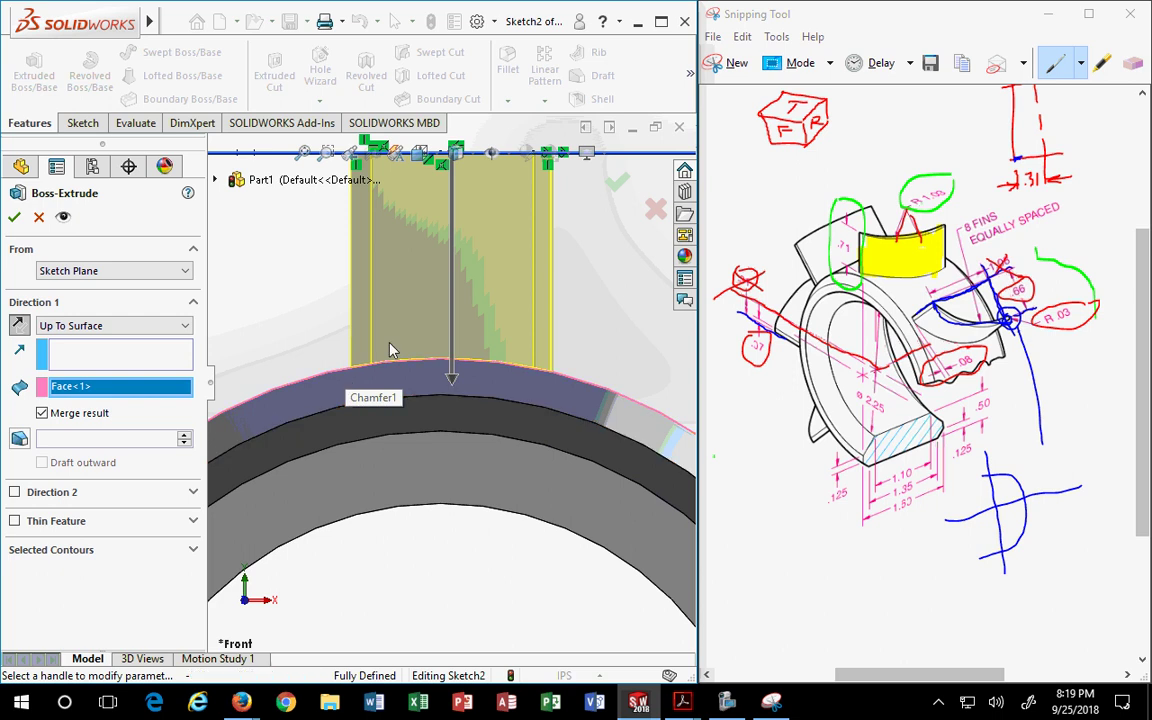
left_click(14, 217)
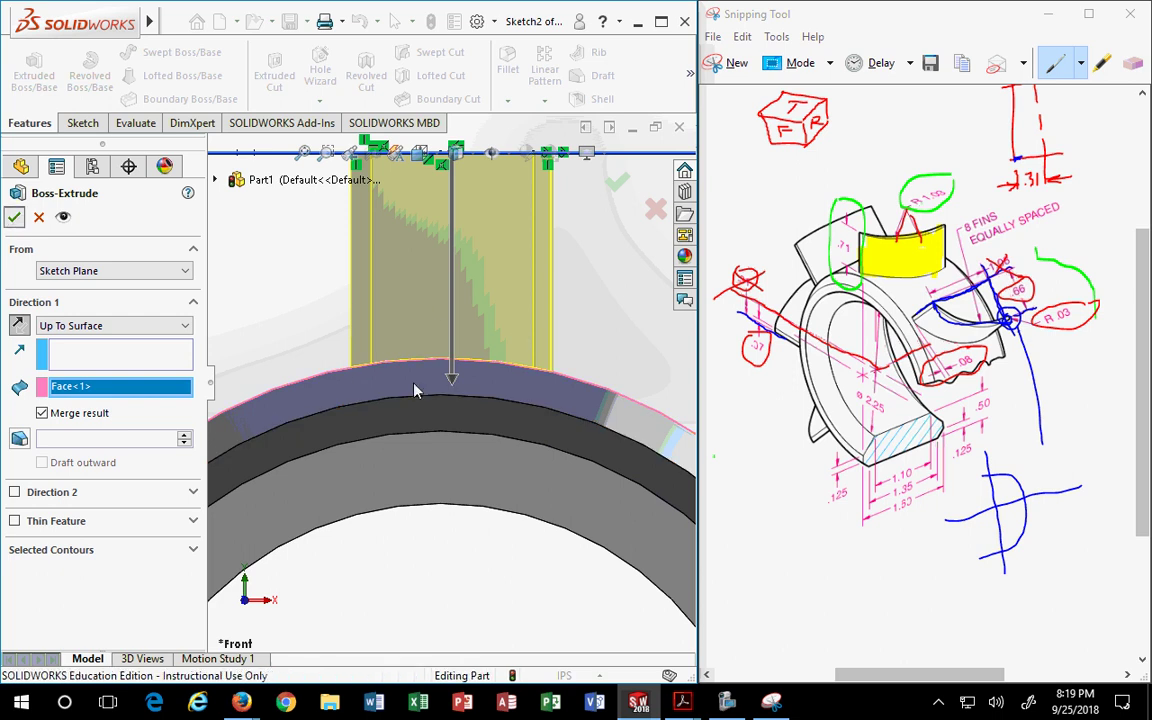
Create a circular pattern of the fin boss about the ring's inner cylindrical face with 8 equally spaced instances over 360 degrees.
middle_click_drag(462, 440, 455, 525)
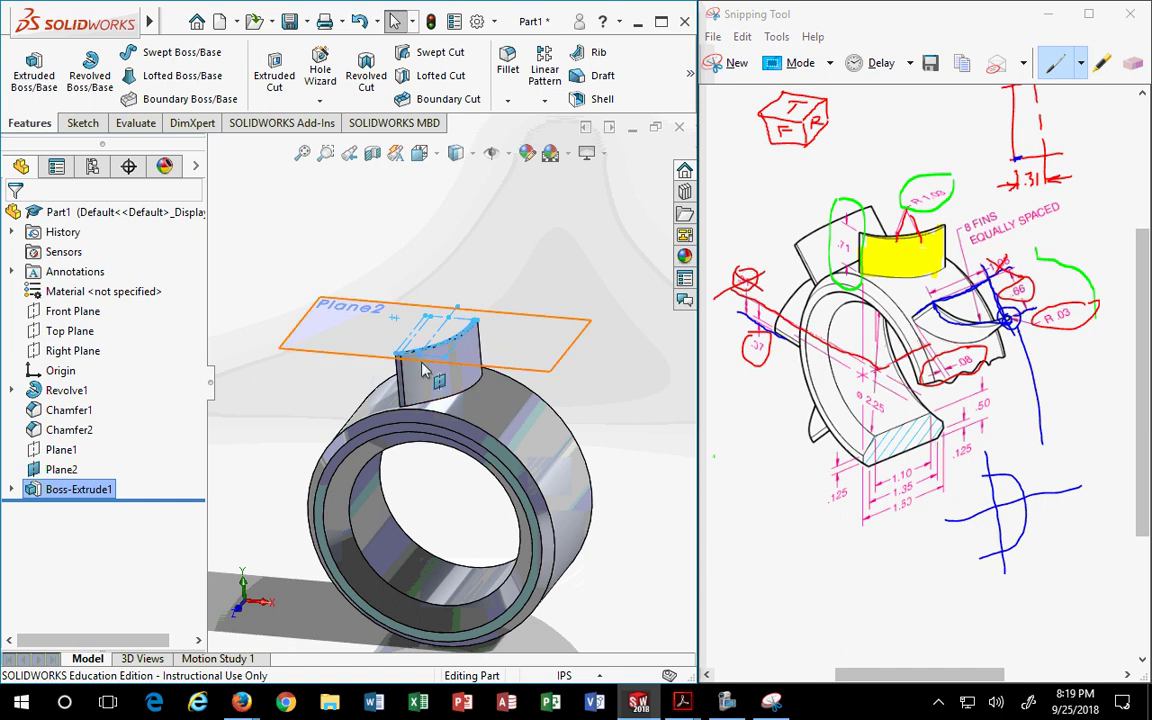
scroll(540, 300, "up", 3)
left_click(455, 152)
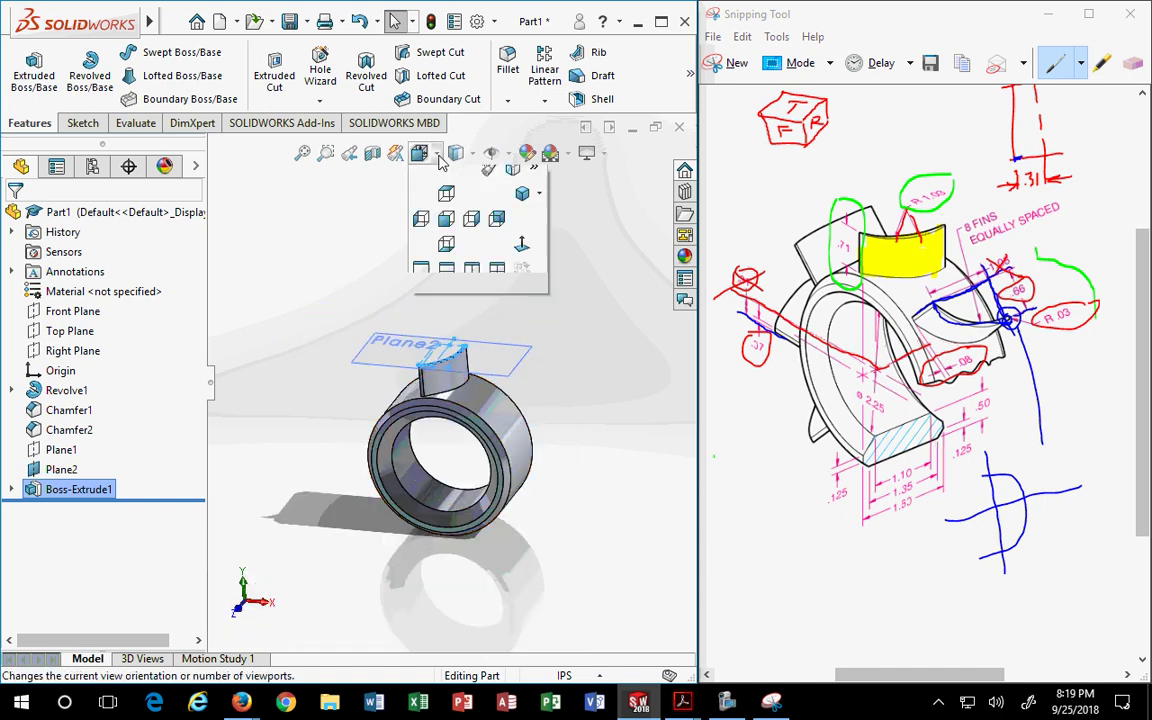
left_click(525, 205)
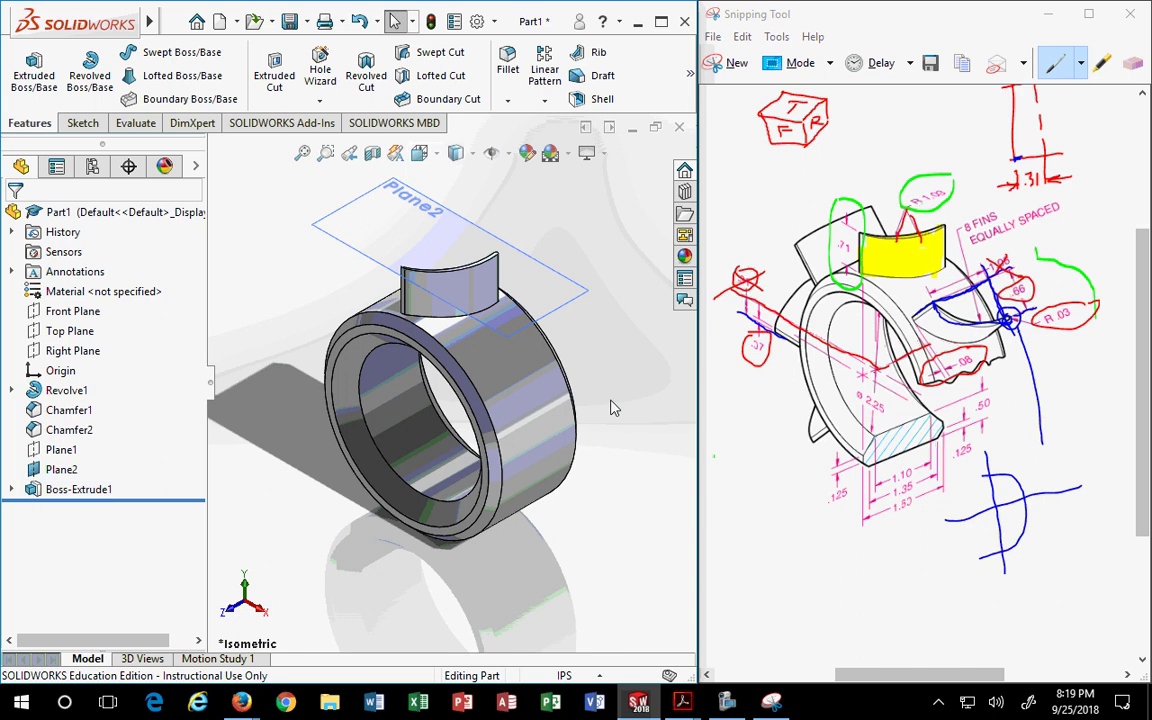
left_click(544, 100)
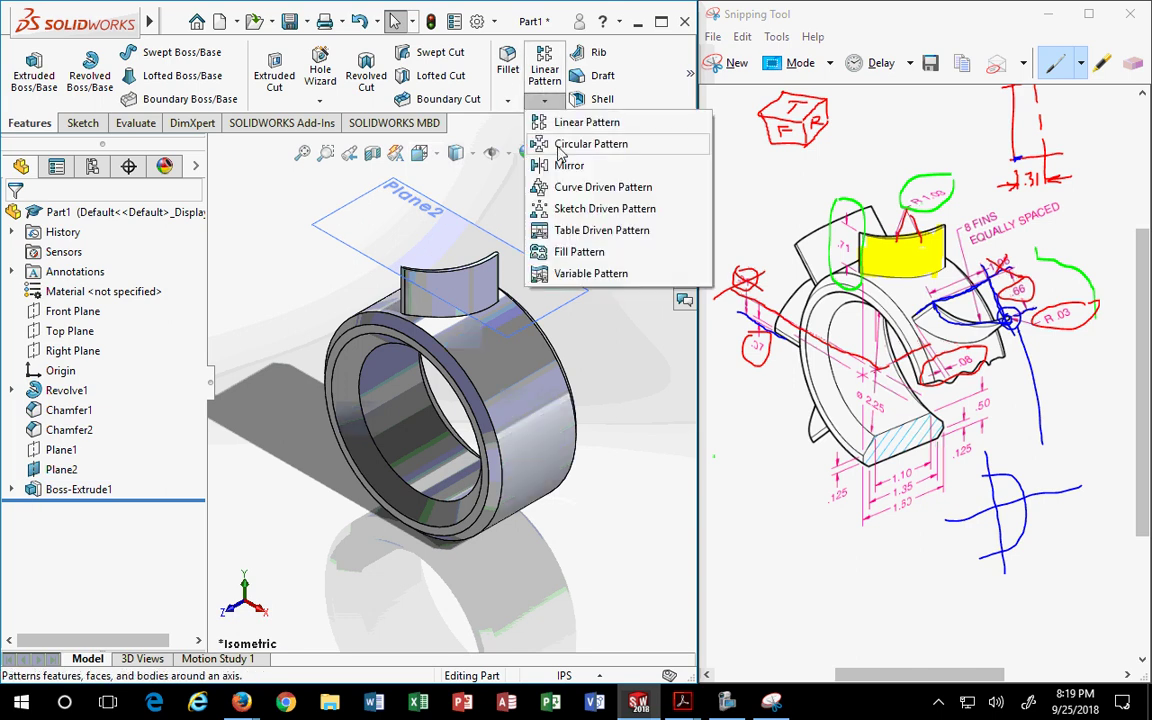
left_click(562, 144)
left_click(487, 290)
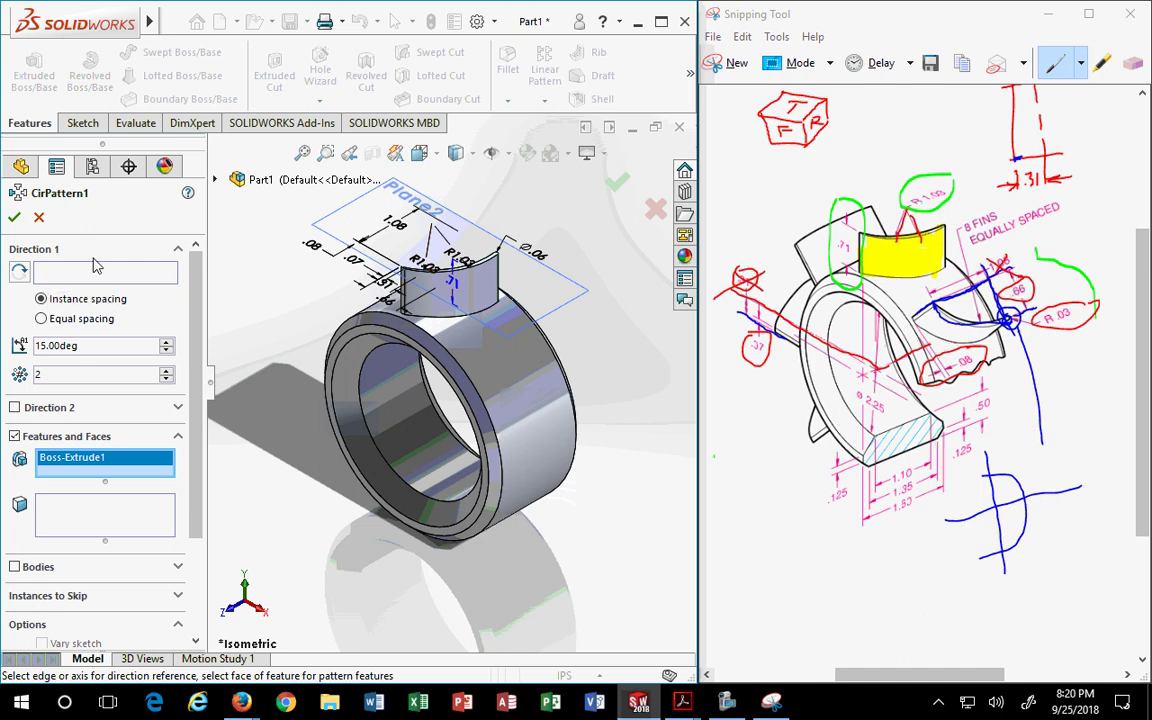
left_click(57, 276)
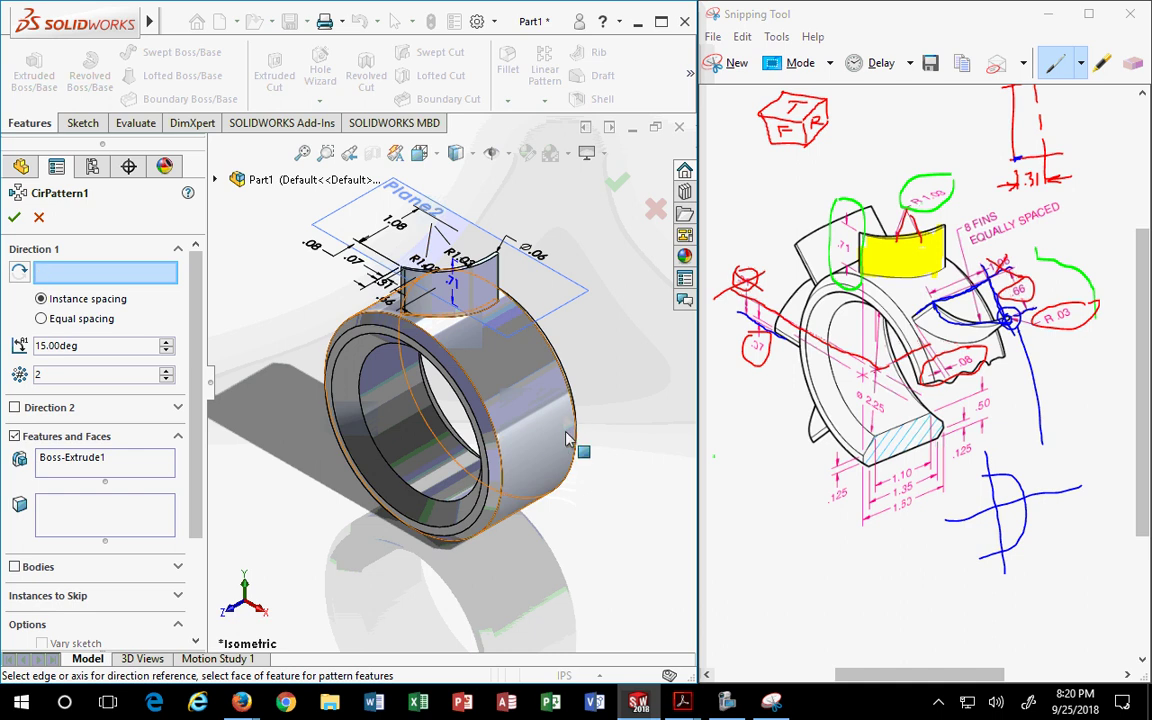
left_click(416, 437)
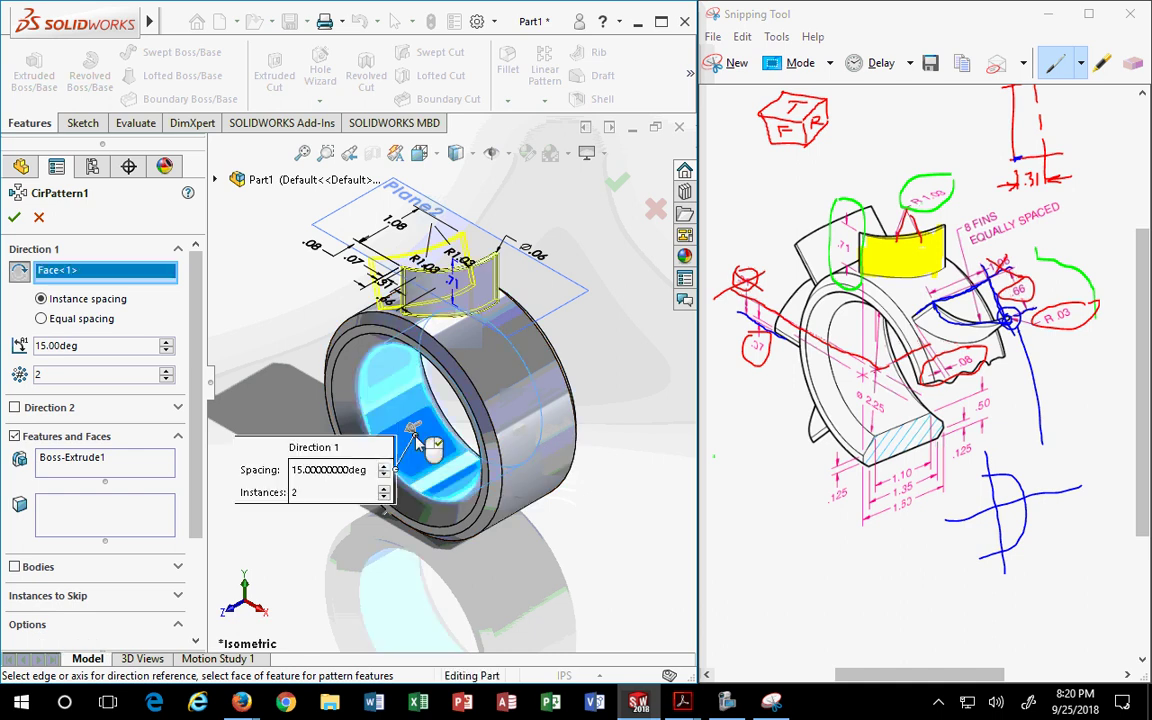
left_click(41, 319)
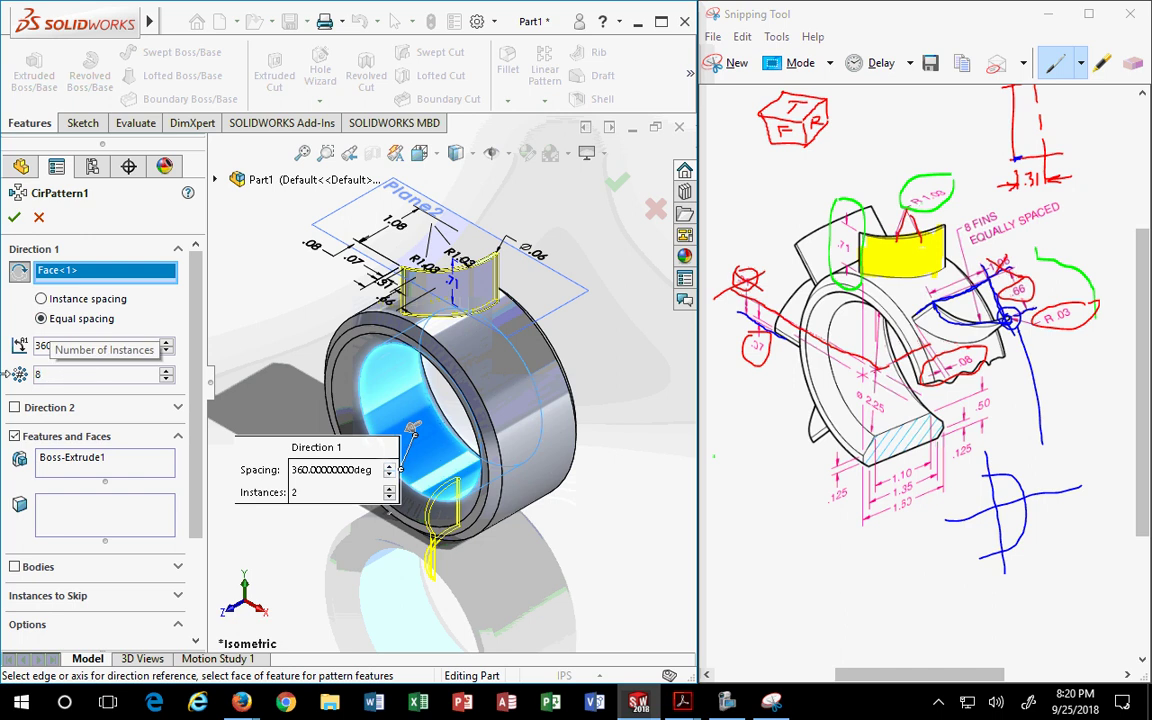
key("Return")
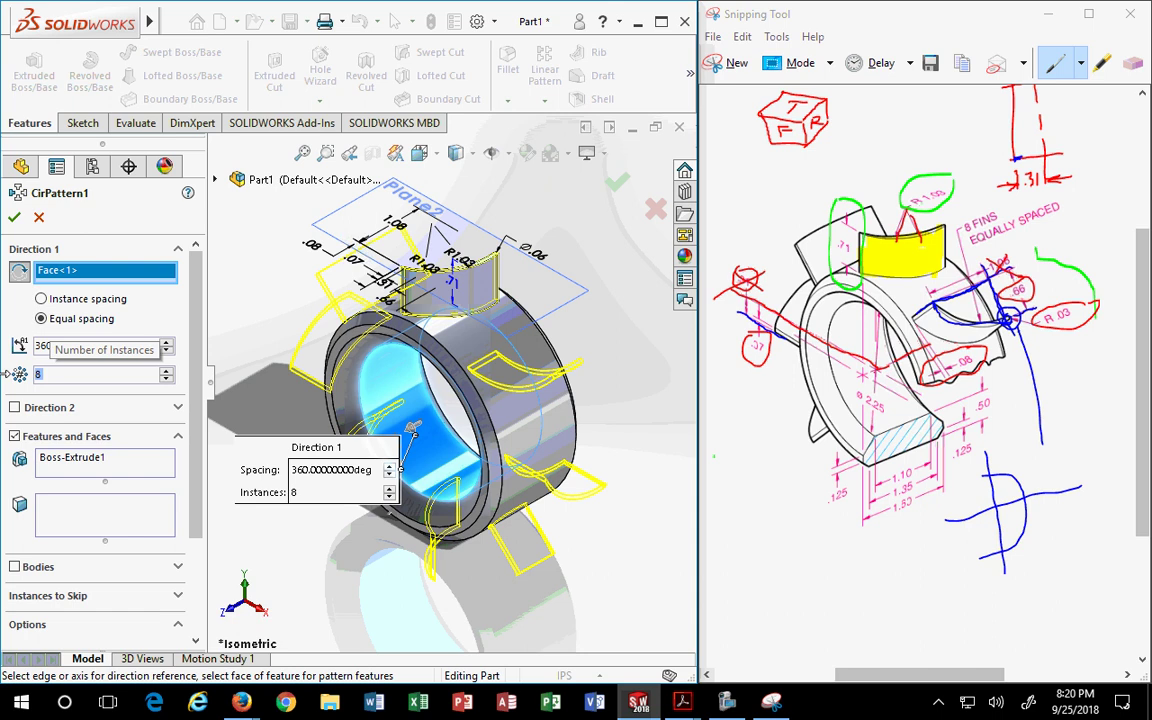
left_click(14, 217)
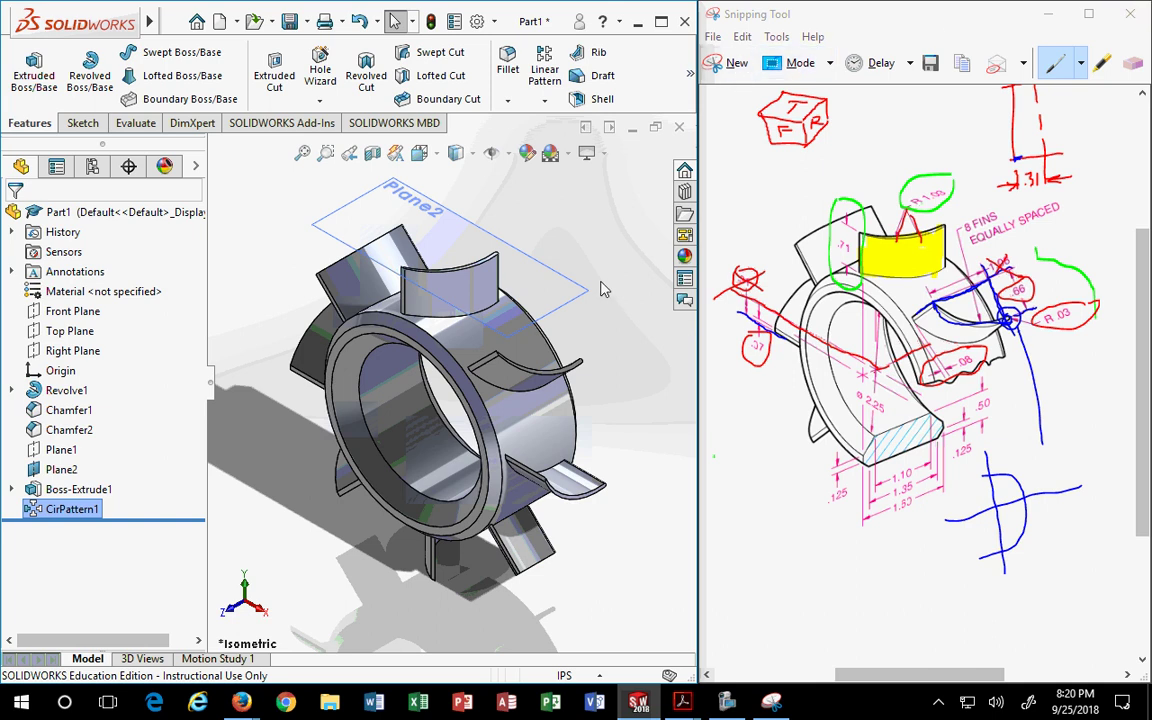
left_click(727, 703)
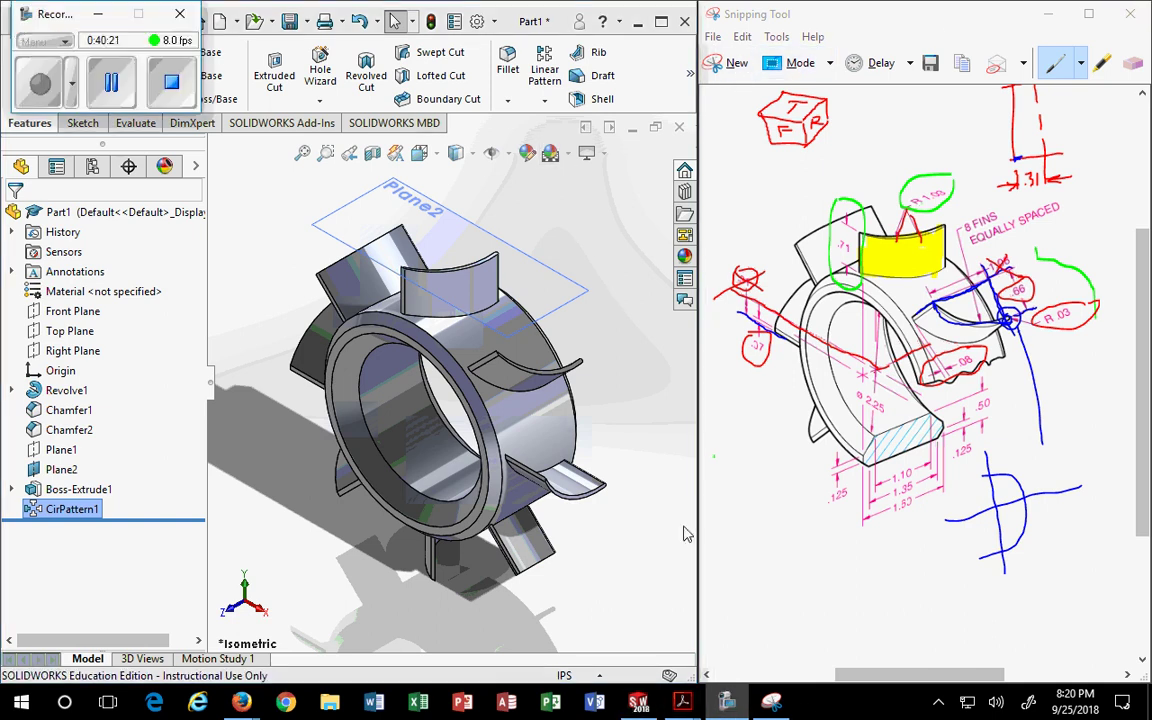